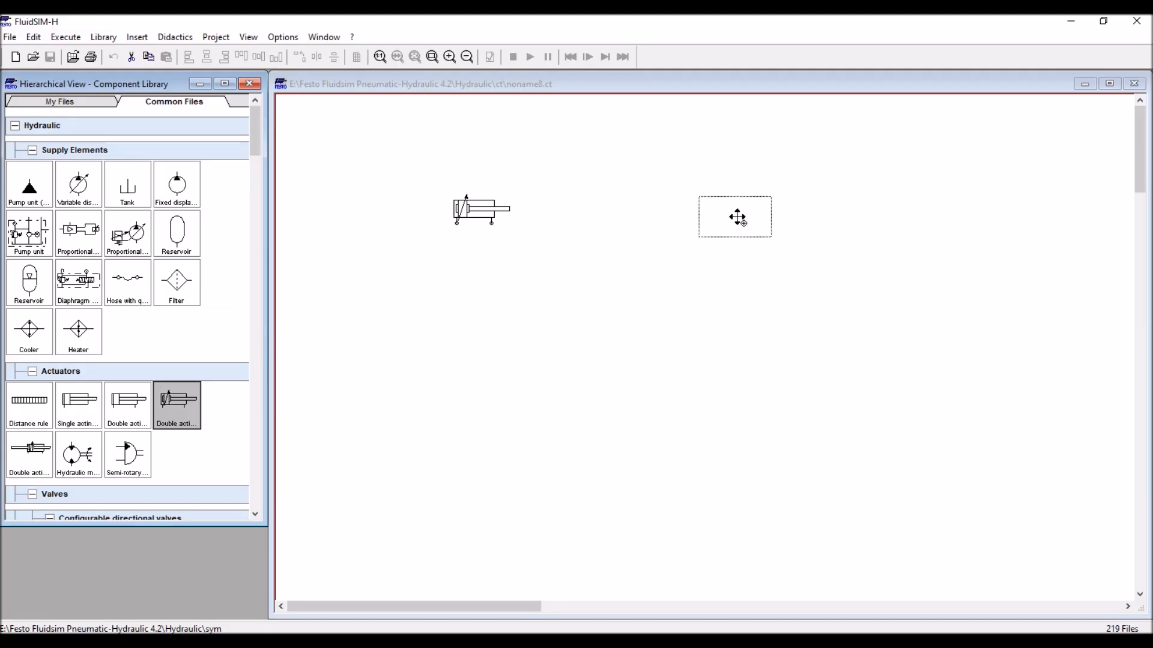
# - Place the two double-acting cylinders with adjustable cushioning side by side at the top of the drawing
pyautogui.moveTo(481, 213); pyautogui.dragTo(489, 187)
pyautogui.moveTo(782, 203); pyautogui.dragTo(786, 184)
pyautogui.click(737, 280)
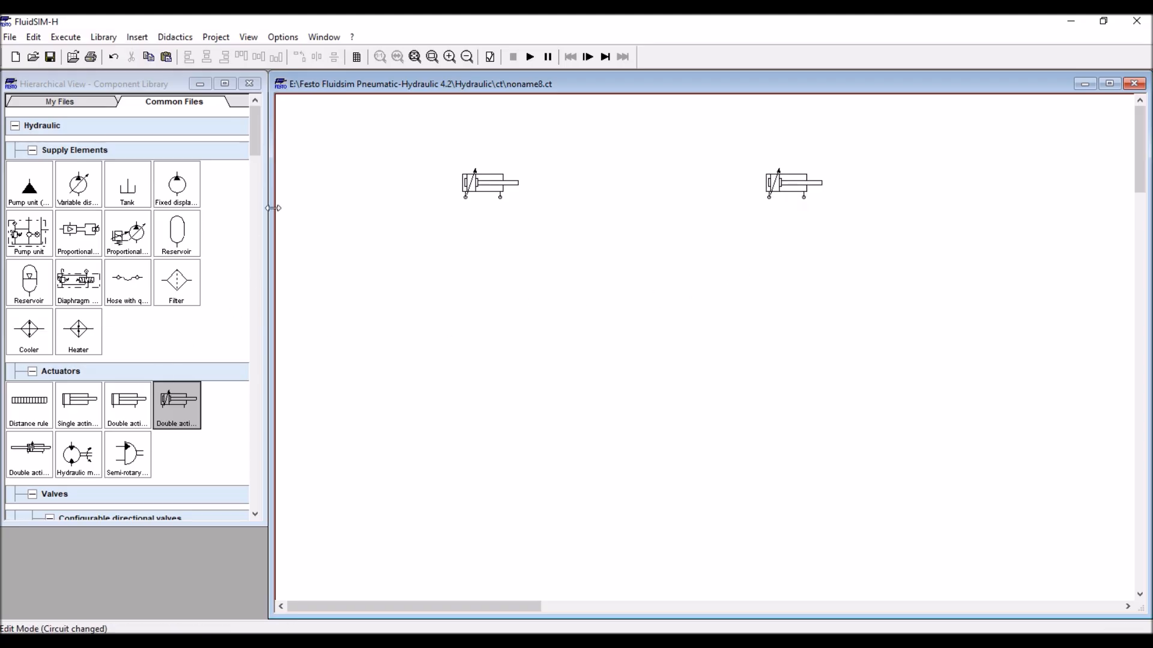
# - Place a 4/2-way solenoid valve below each cylinder and a full pump unit below the first valve
pyautogui.moveTo(253, 147); pyautogui.dragTo(263, 215)
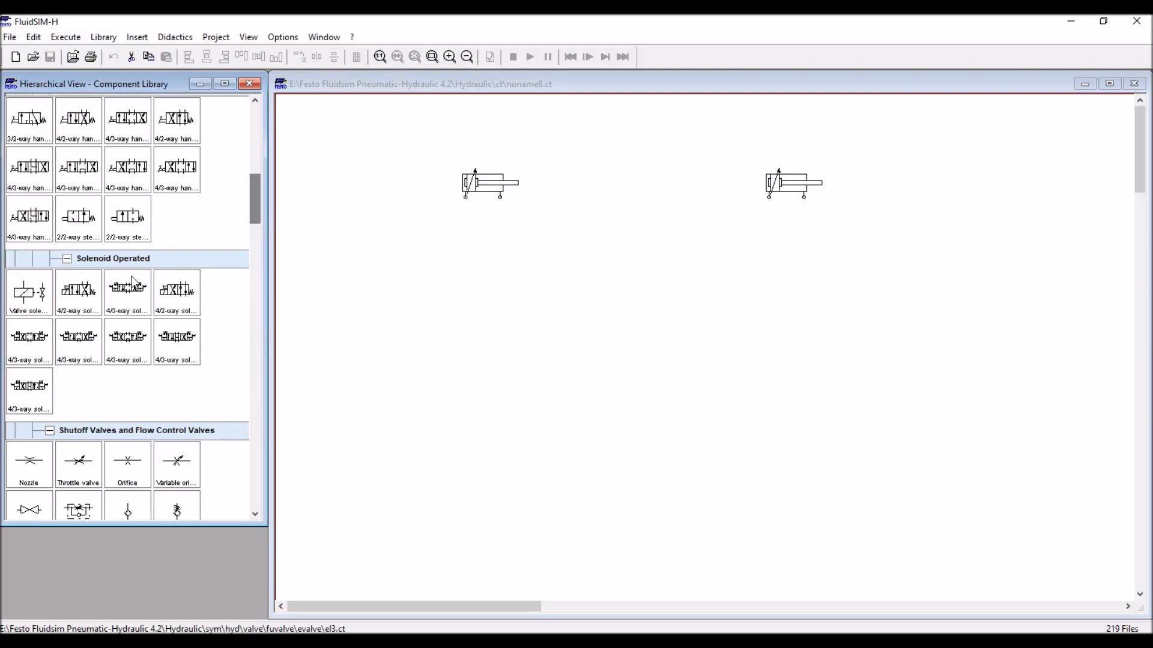
pyautogui.moveTo(79, 293); pyautogui.dragTo(471, 321)
pyautogui.moveTo(83, 296); pyautogui.dragTo(772, 301)
pyautogui.click(881, 307)
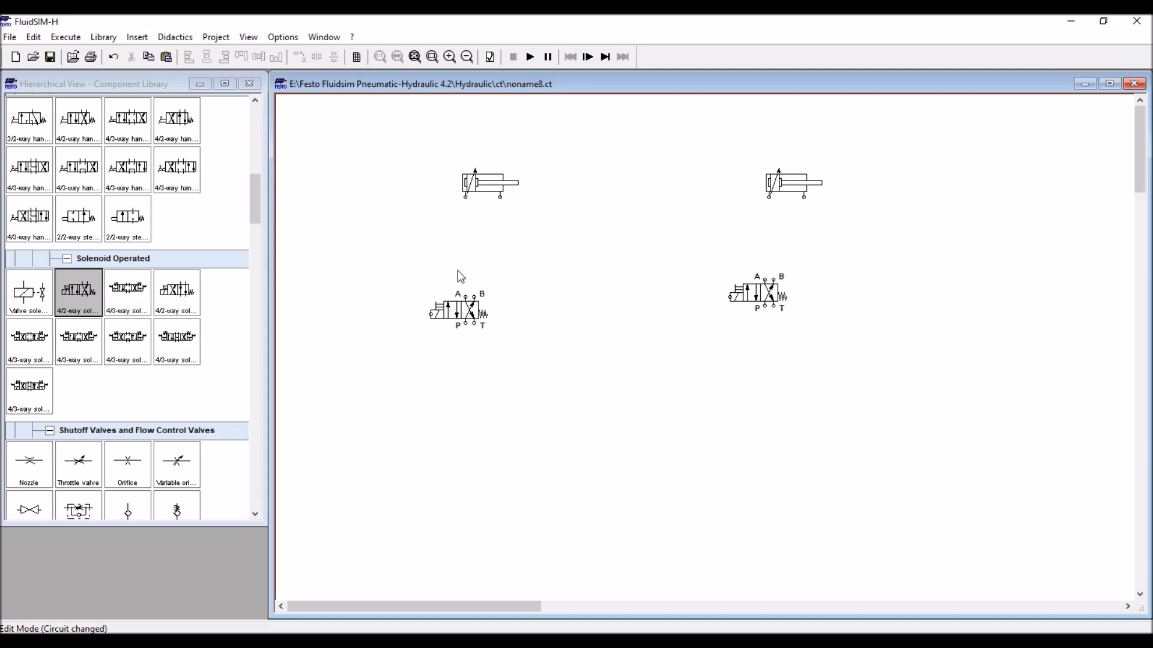
pyautogui.moveTo(255, 224); pyautogui.dragTo(264, 135)
pyautogui.moveTo(20, 239); pyautogui.dragTo(536, 511)
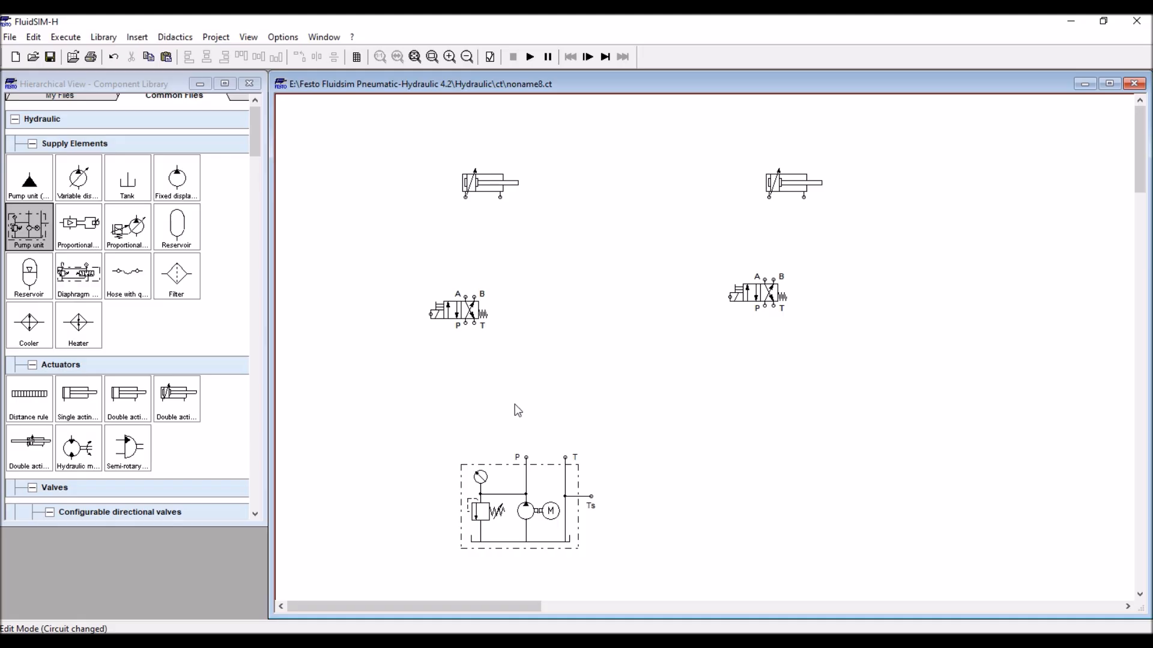
# - Add a throttle valve rotated 90° between the first cylinder and its solenoid valve
pyautogui.click(255, 132)
pyautogui.moveTo(255, 134); pyautogui.dragTo(256, 224)
pyautogui.moveTo(78, 258); pyautogui.dragTo(414, 243)
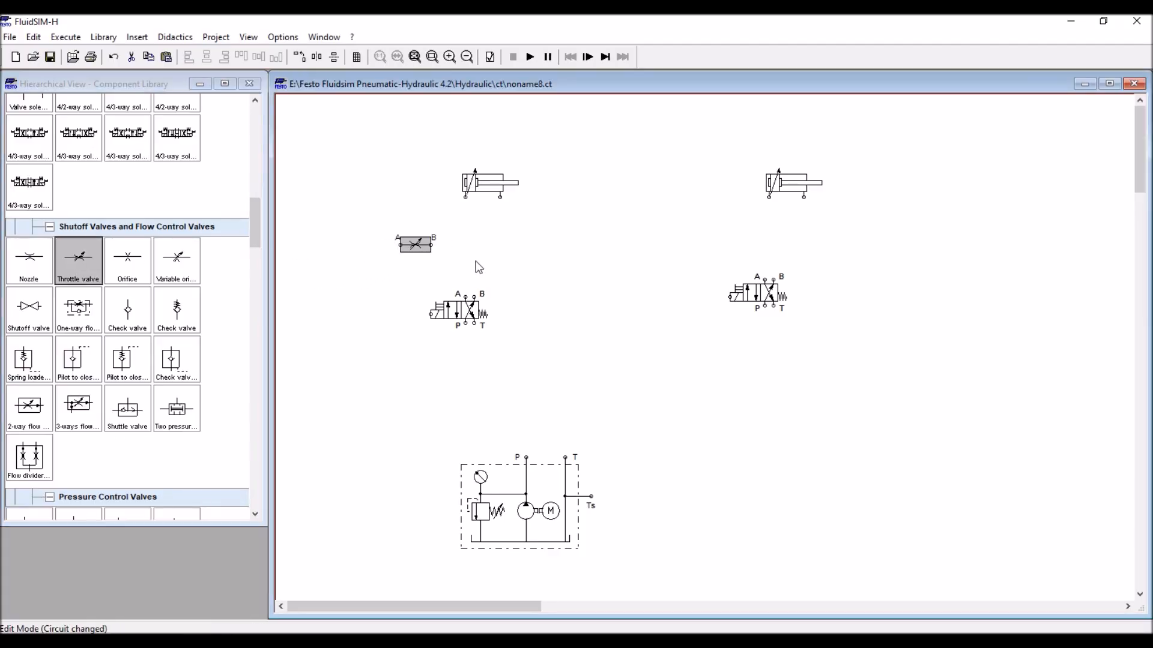
pyautogui.rightClick(418, 247)
pyautogui.moveTo(491, 373)
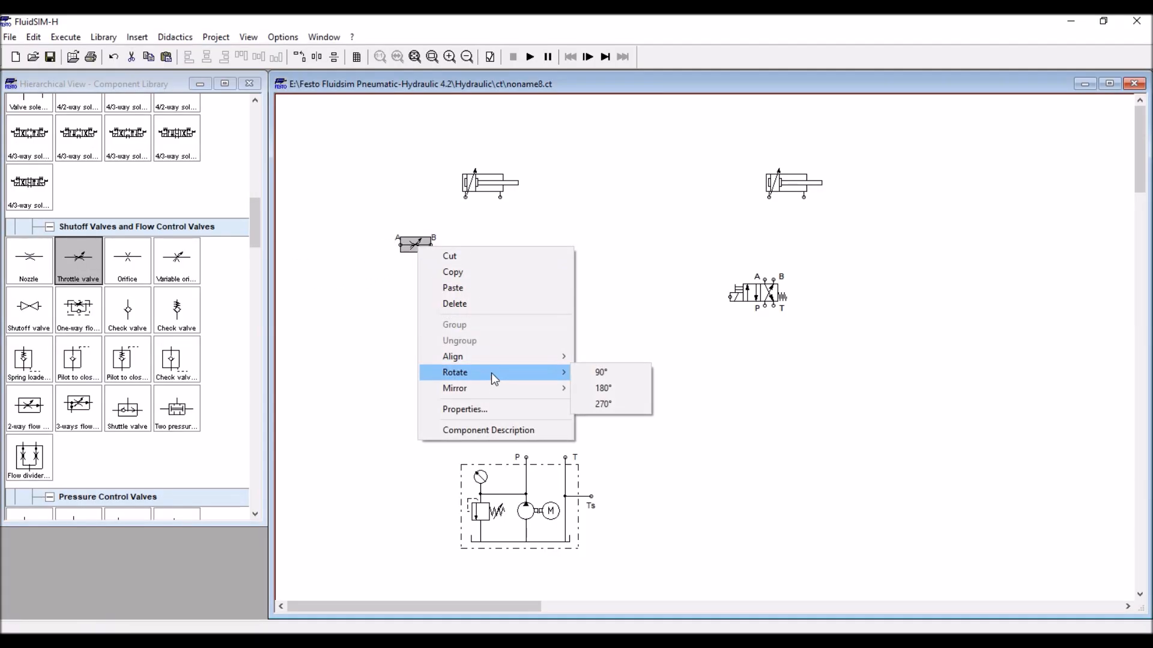
pyautogui.click(599, 372)
pyautogui.moveTo(418, 247); pyautogui.dragTo(448, 246)
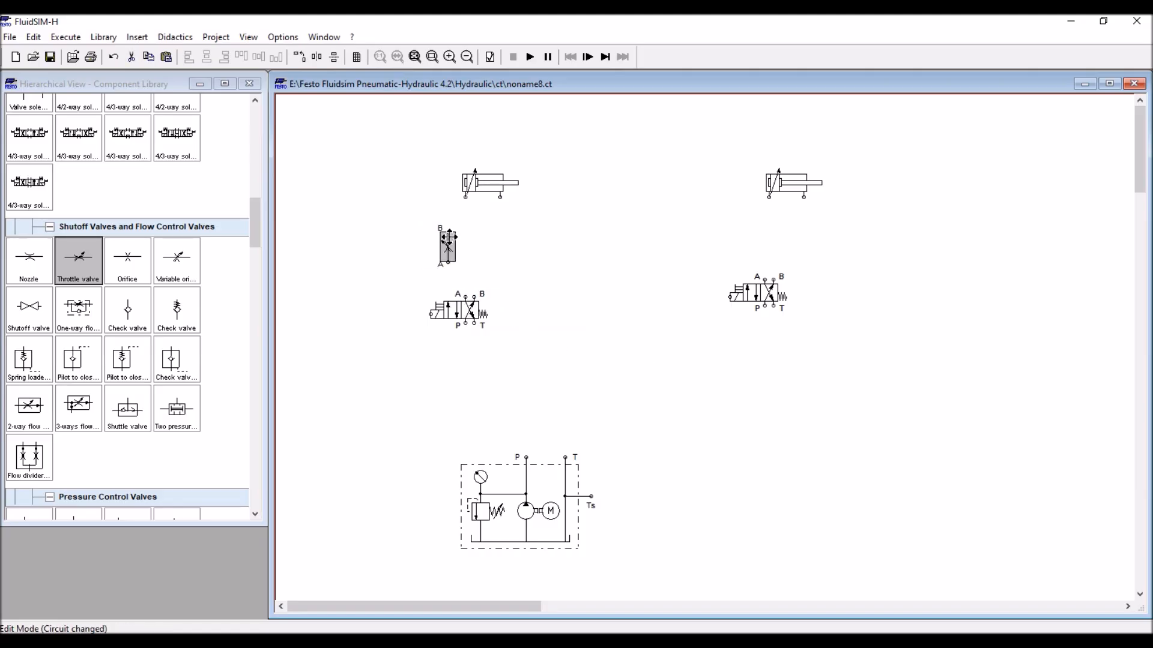
# - Copy the rotated throttle valve and place the copy between the second cylinder and its solenoid valve
pyautogui.click(537, 254)
pyautogui.click(450, 253)
pyautogui.click(525, 268)
pyautogui.hotkey('ctrl', 'v')
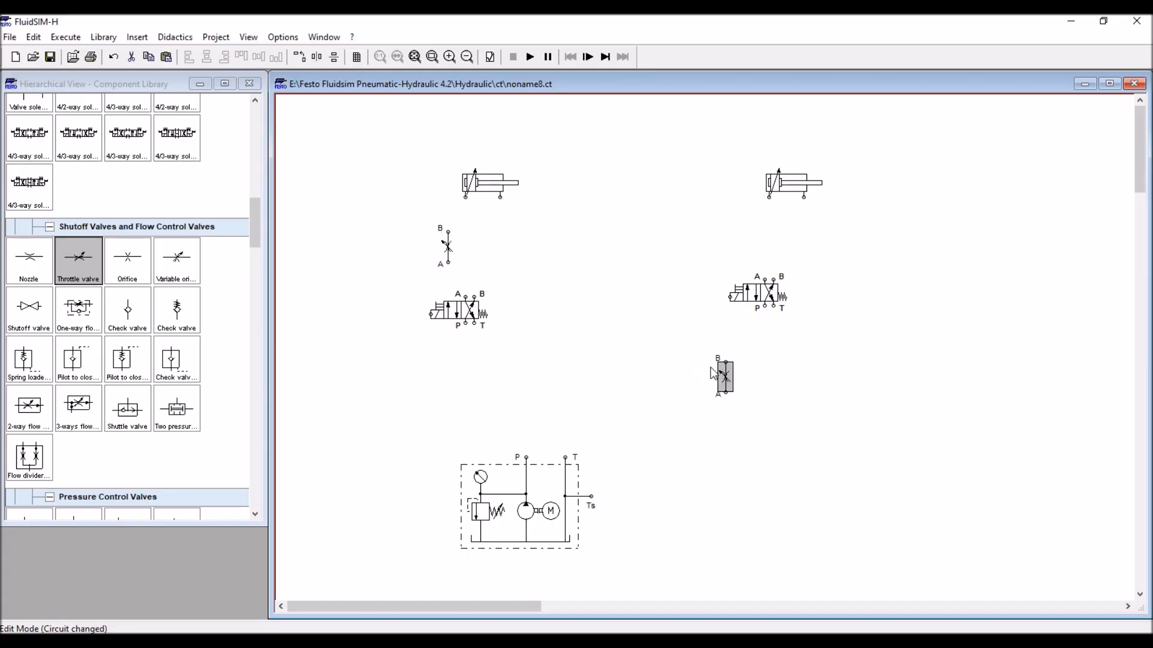
pyautogui.moveTo(726, 376); pyautogui.dragTo(742, 237)
pyautogui.click(826, 262)
# - Connect the first cylinder through its throttle valve to ports A and B, and pipe both valves' P ports to the pump's P port
pyautogui.moveTo(466, 198); pyautogui.dragTo(465, 296)
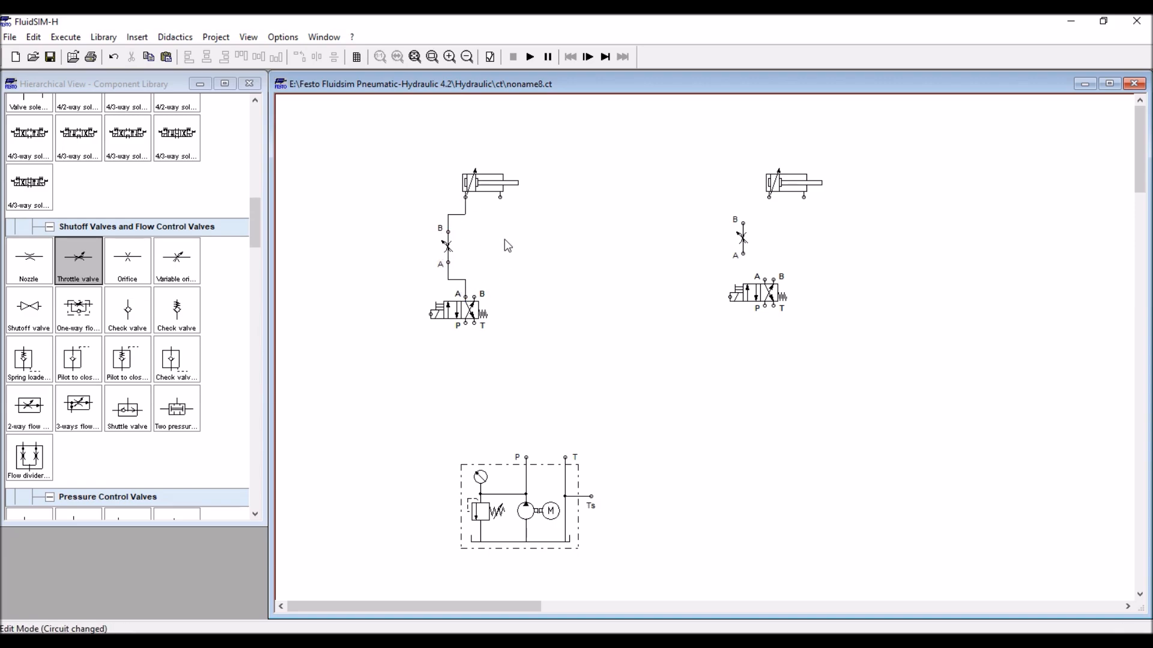
pyautogui.moveTo(500, 197); pyautogui.dragTo(474, 296)
pyautogui.moveTo(467, 325); pyautogui.dragTo(532, 451)
pyautogui.moveTo(764, 306); pyautogui.dragTo(526, 388)
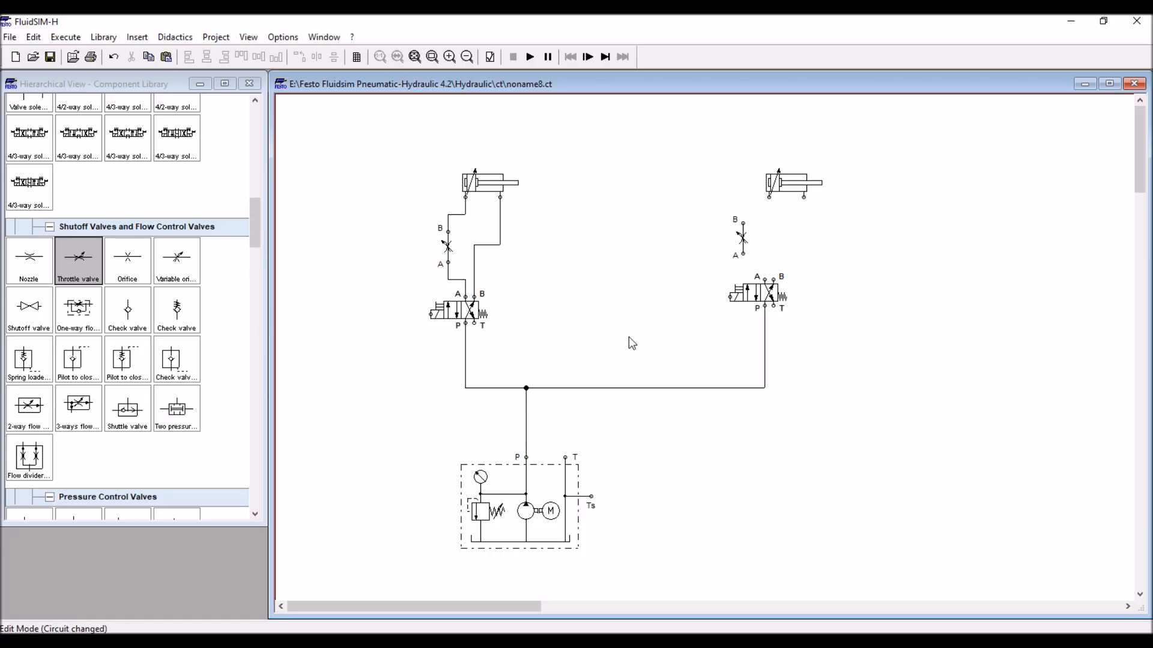
# - Connect the second cylinder to its solenoid valve, with port A running through the throttle valve and port B directly
pyautogui.moveTo(769, 197); pyautogui.dragTo(757, 280)
pyautogui.moveTo(804, 197); pyautogui.dragTo(774, 281)
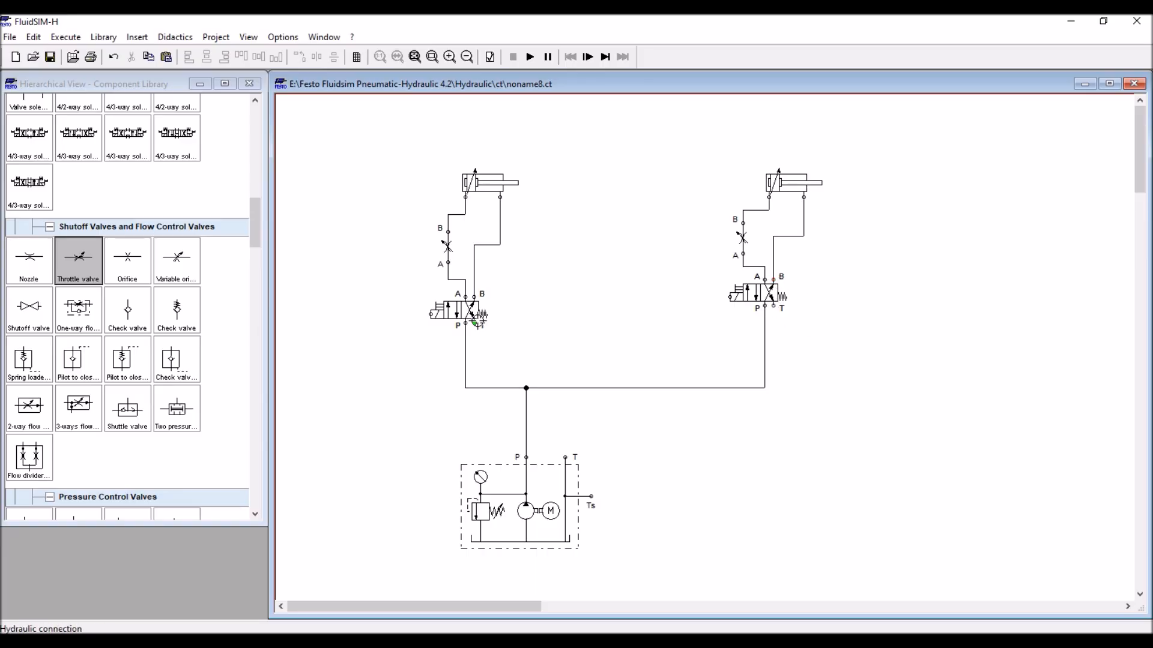
# - Try to pipe the first valve's T port to the pump unit's T port and reroute the line clear of the supply line
pyautogui.moveTo(567, 458); pyautogui.dragTo(474, 324)
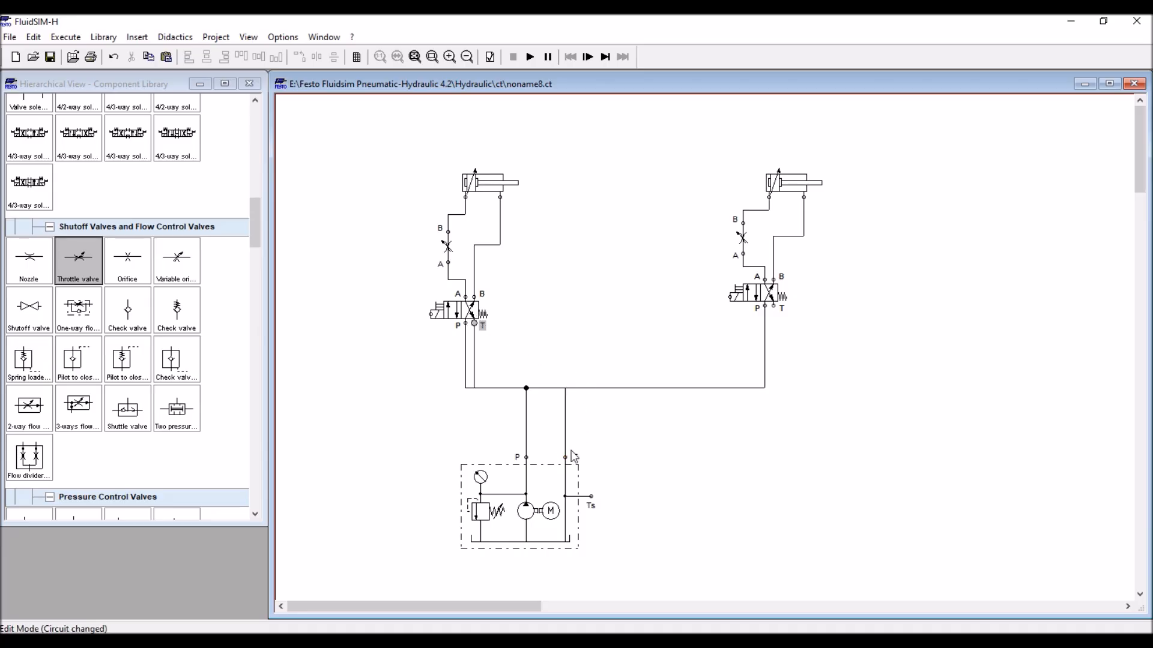
pyautogui.moveTo(474, 369); pyautogui.dragTo(545, 363)
pyautogui.click(627, 400)
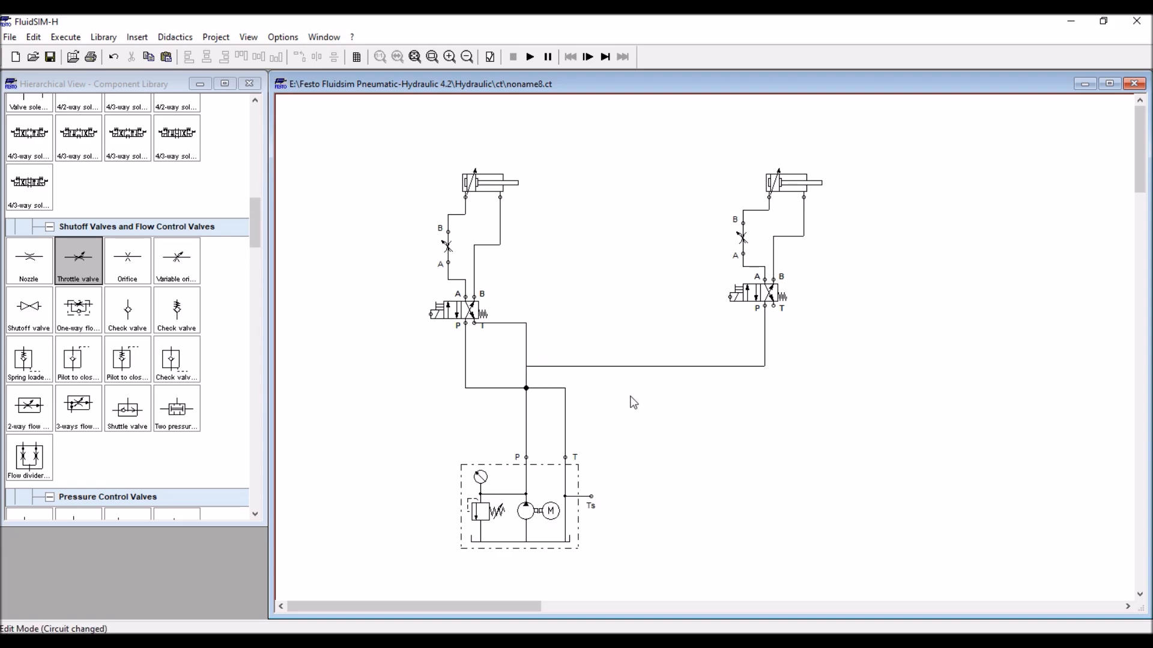
# - Delete the tangled tank line, the second valve's supply line and the leftover junction above the pump unit
pyautogui.click(617, 366)
pyautogui.press('Delete')
pyautogui.click(533, 388)
pyautogui.press('Delete')
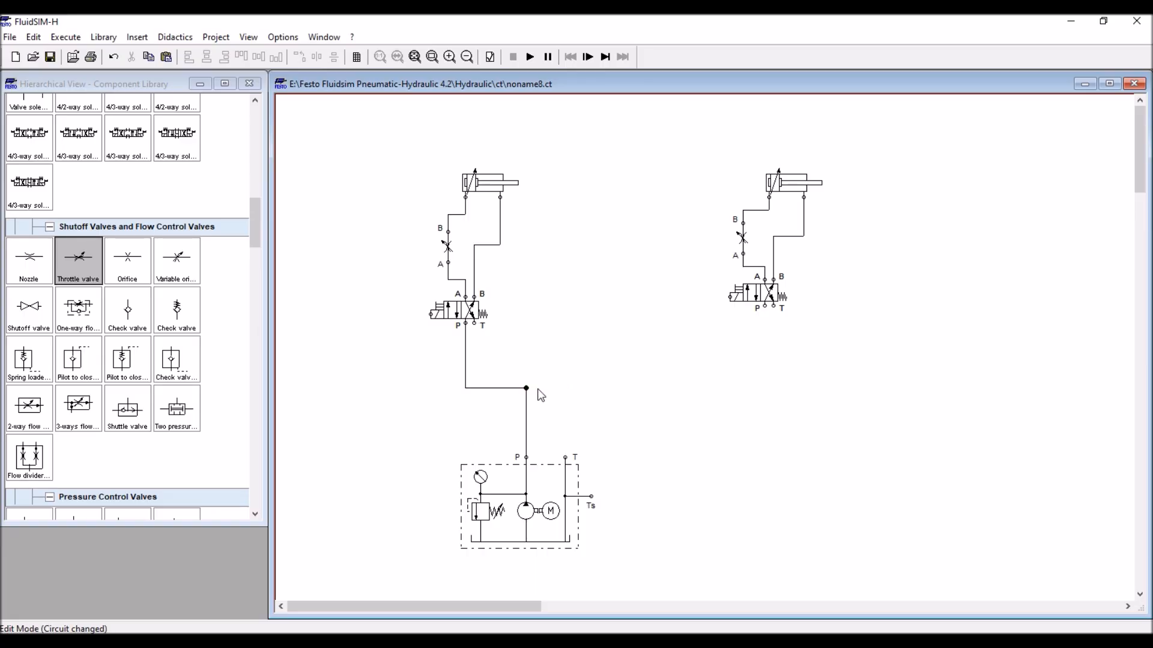
pyautogui.click(525, 388)
pyautogui.press('Delete')
# - Complete the piping: first valve's T to pump T, second valve's P to the pump supply line and its T to Ts
pyautogui.moveTo(474, 324); pyautogui.dragTo(568, 457)
pyautogui.moveTo(540, 388); pyautogui.dragTo(543, 366)
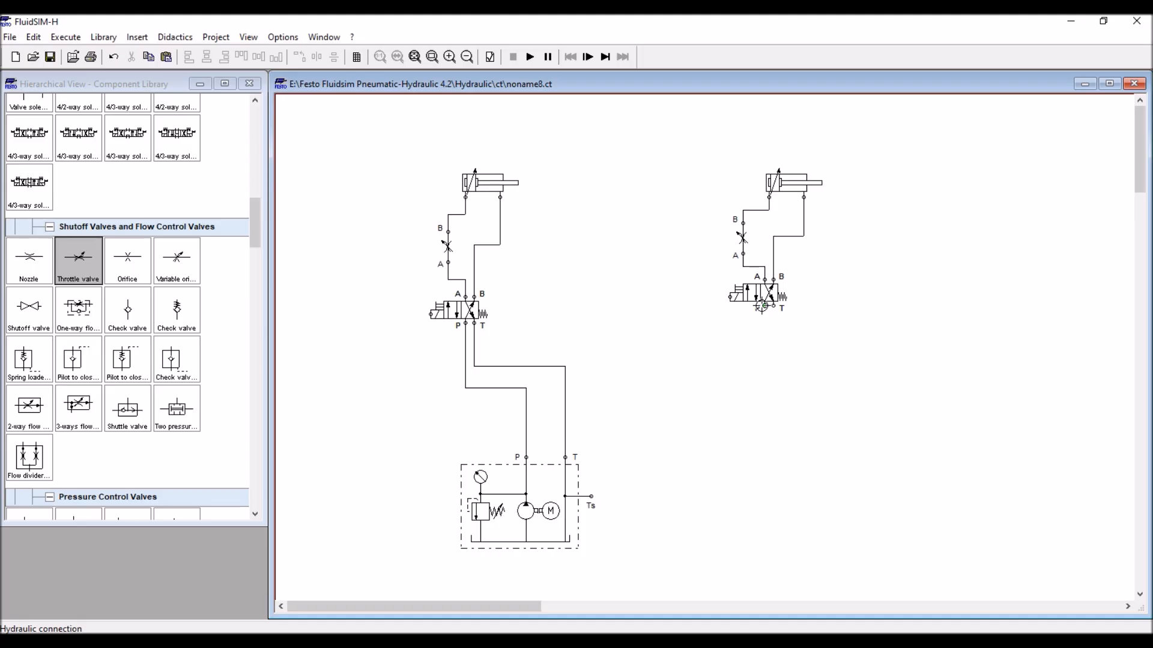
pyautogui.moveTo(527, 399); pyautogui.dragTo(527, 400)
pyautogui.moveTo(773, 306); pyautogui.dragTo(592, 498)
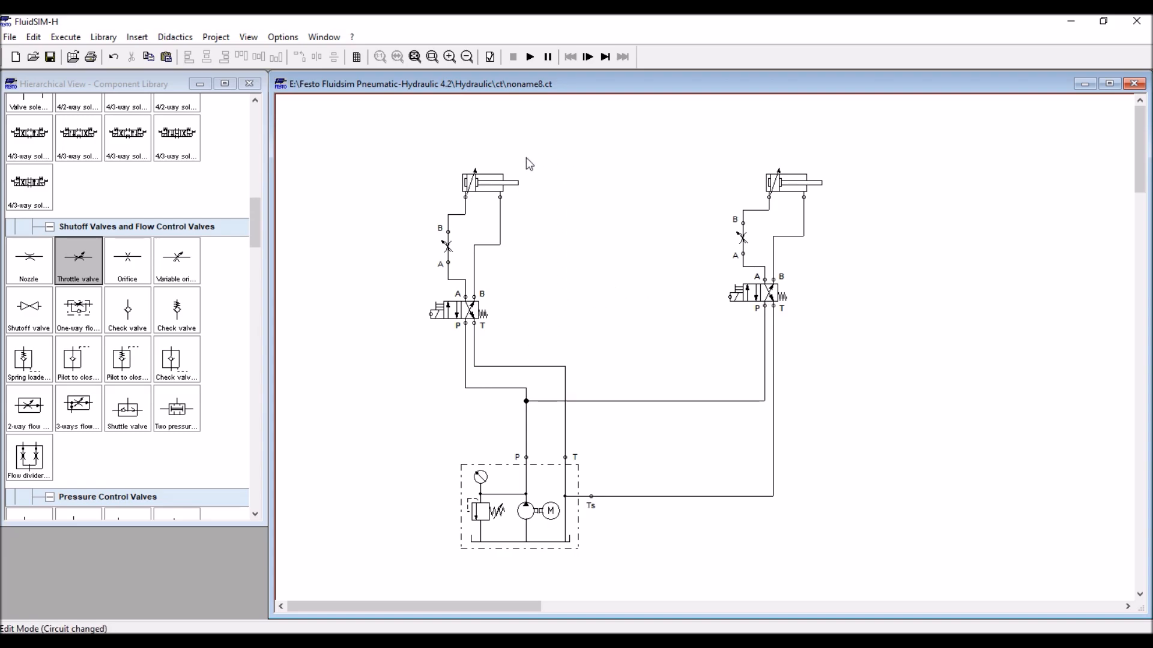
# - Add the text label "Cylinder A" above the first cylinder
pyautogui.moveTo(252, 226); pyautogui.dragTo(258, 541)
pyautogui.moveTo(29, 448)
pyautogui.mouseDown()
pyautogui.moveTo(476, 147)
pyautogui.moveTo(491, 152)
pyautogui.mouseUp()
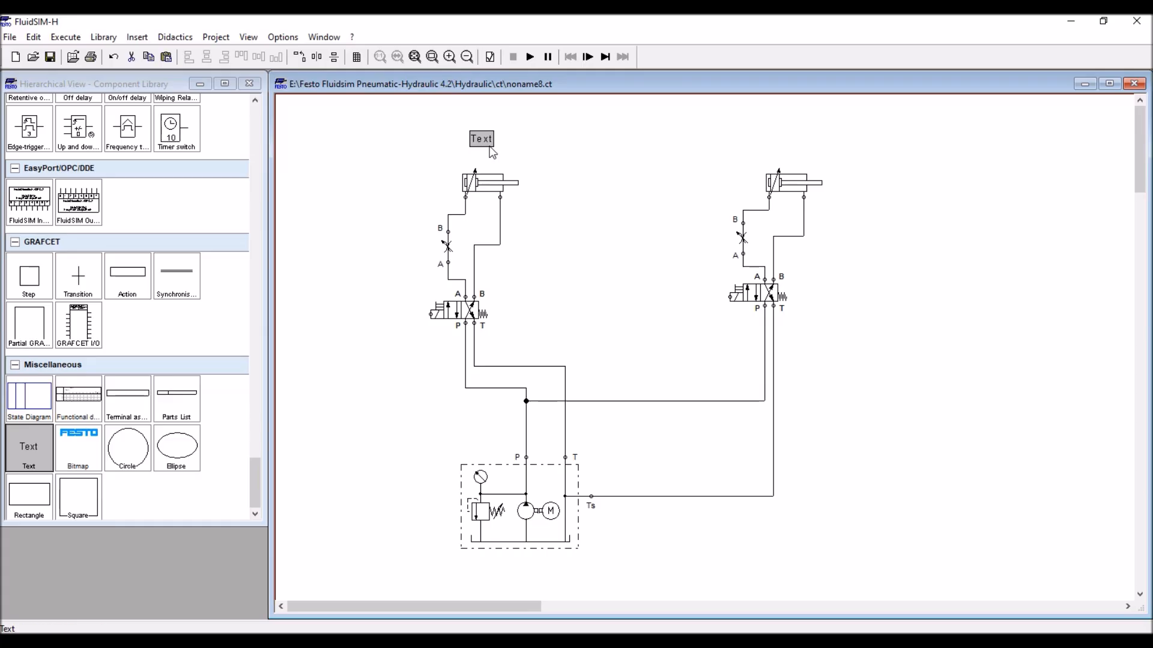
pyautogui.doubleClick(484, 142)
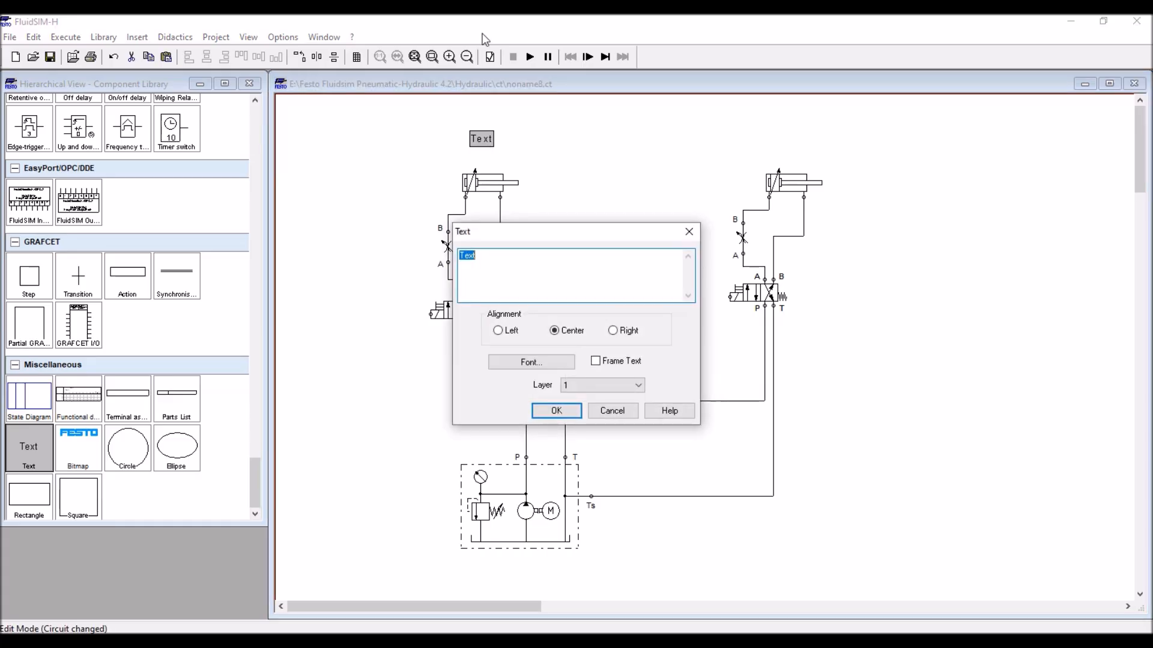
pyautogui.write('Cylinder A')
pyautogui.press('Return')
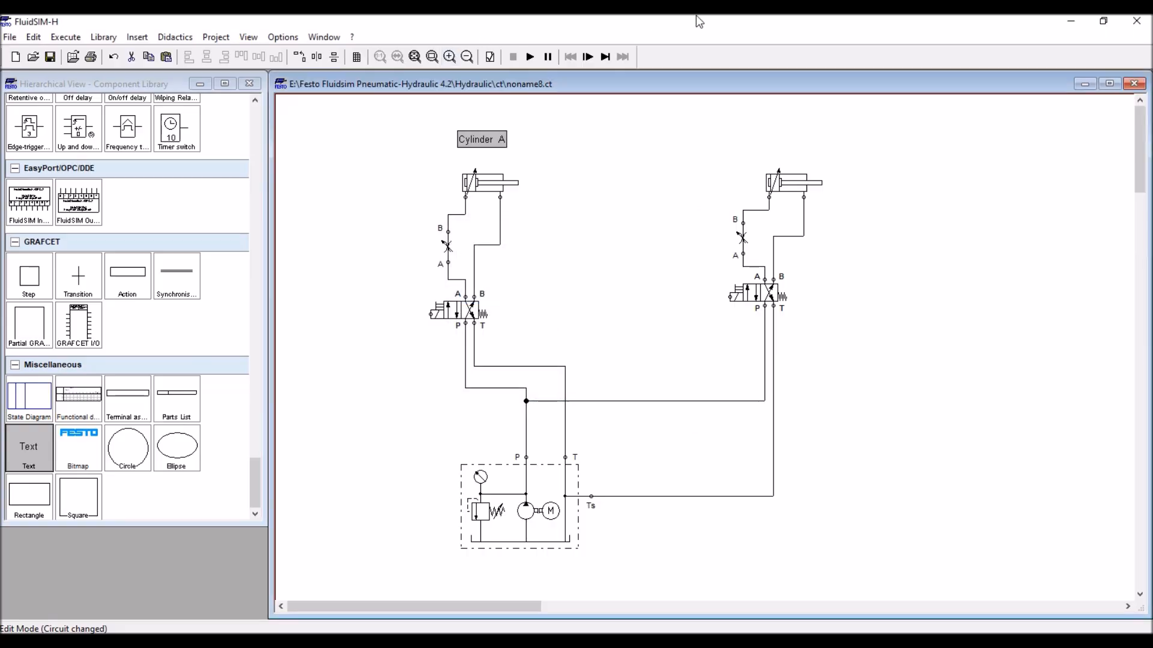
# - Set the "Cylinder A" label's font size to 18
pyautogui.doubleClick(500, 141)
pyautogui.click(548, 364)
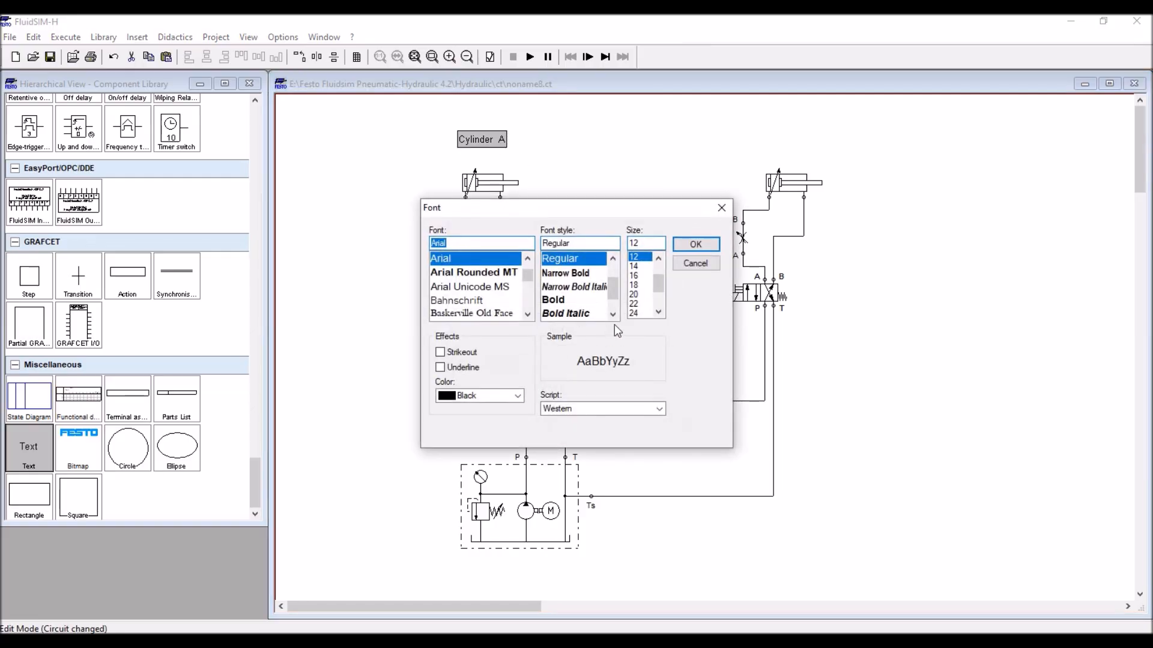
pyautogui.click(636, 284)
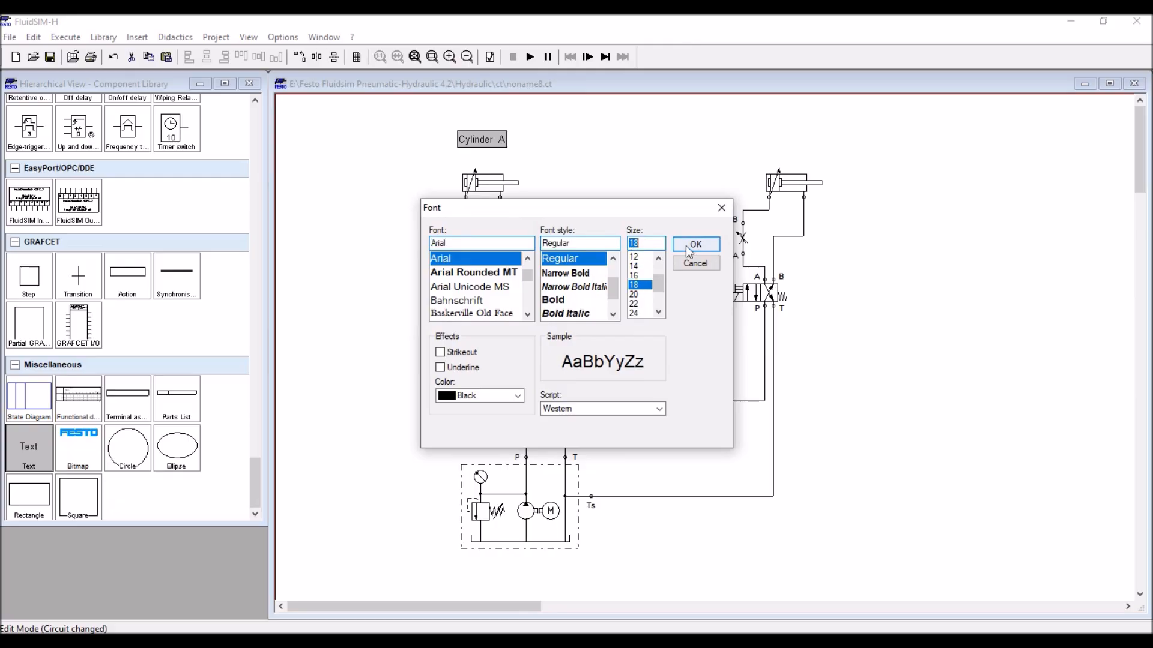
pyautogui.click(686, 246)
pyautogui.click(573, 410)
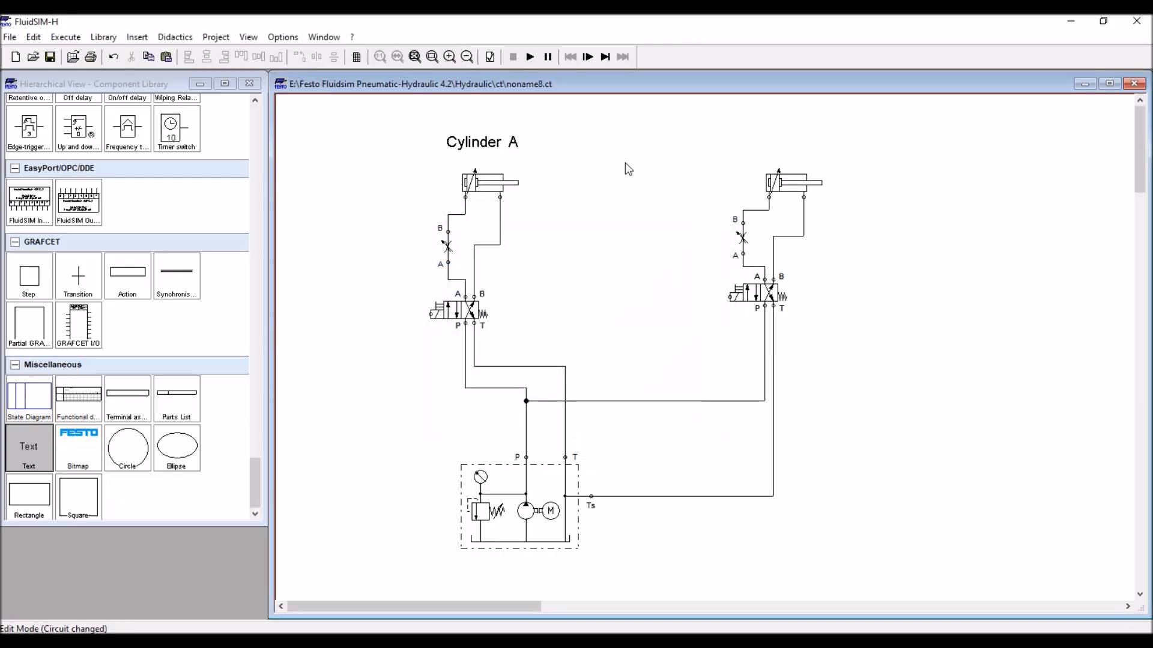
# - Copy the cylinder label above the second cylinder and change its text to "Cylinder B"
pyautogui.click(526, 147)
pyautogui.hotkey('ctrl', 'v')
pyautogui.moveTo(722, 389); pyautogui.dragTo(792, 147)
pyautogui.doubleClick(786, 141)
pyautogui.click(570, 265)
pyautogui.write('B')
pyautogui.click(570, 412)
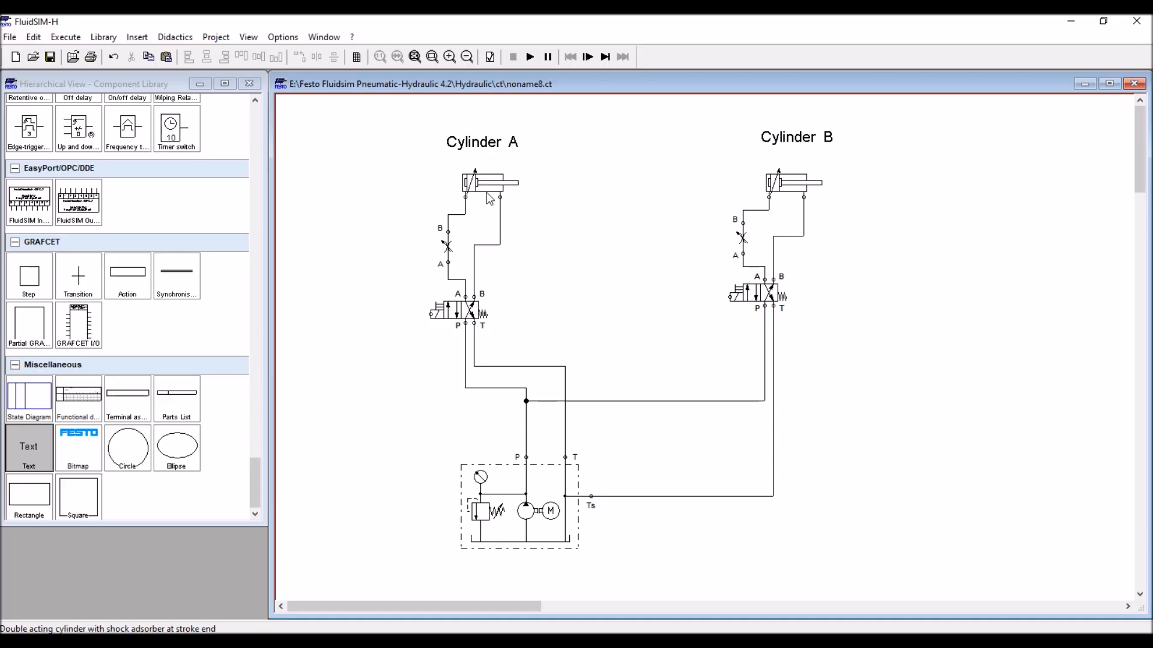
# - Give cylinder A an actuating label A0 with begin and end positions of 0 mm
pyautogui.moveTo(487, 192)
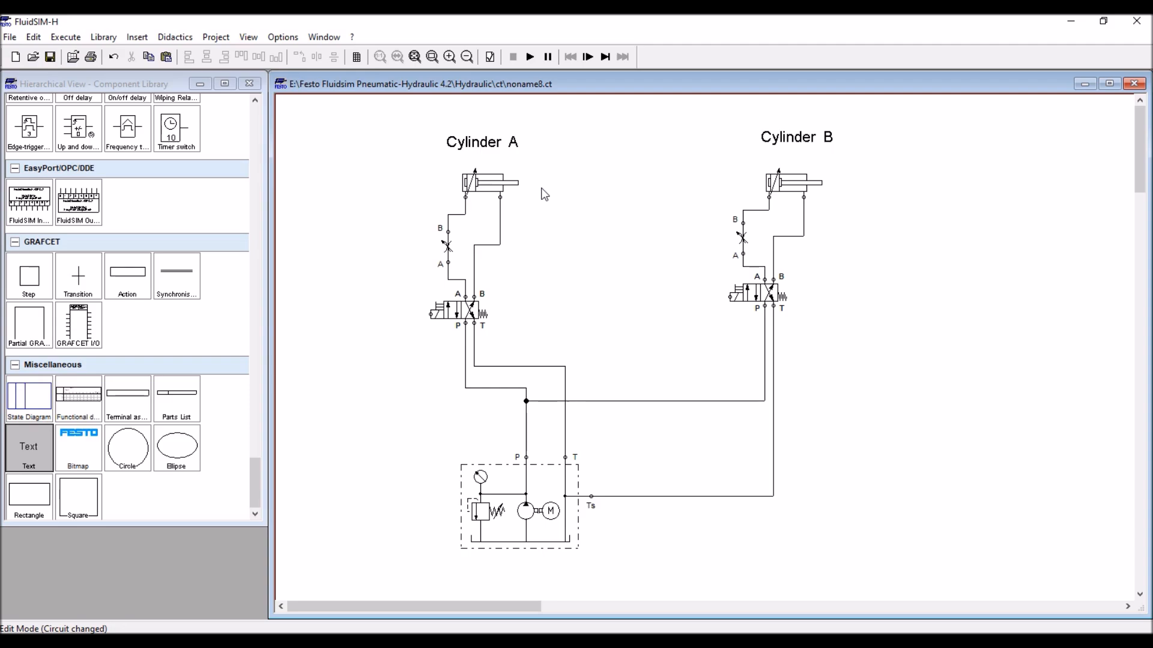
pyautogui.click(482, 184)
pyautogui.doubleClick(482, 183)
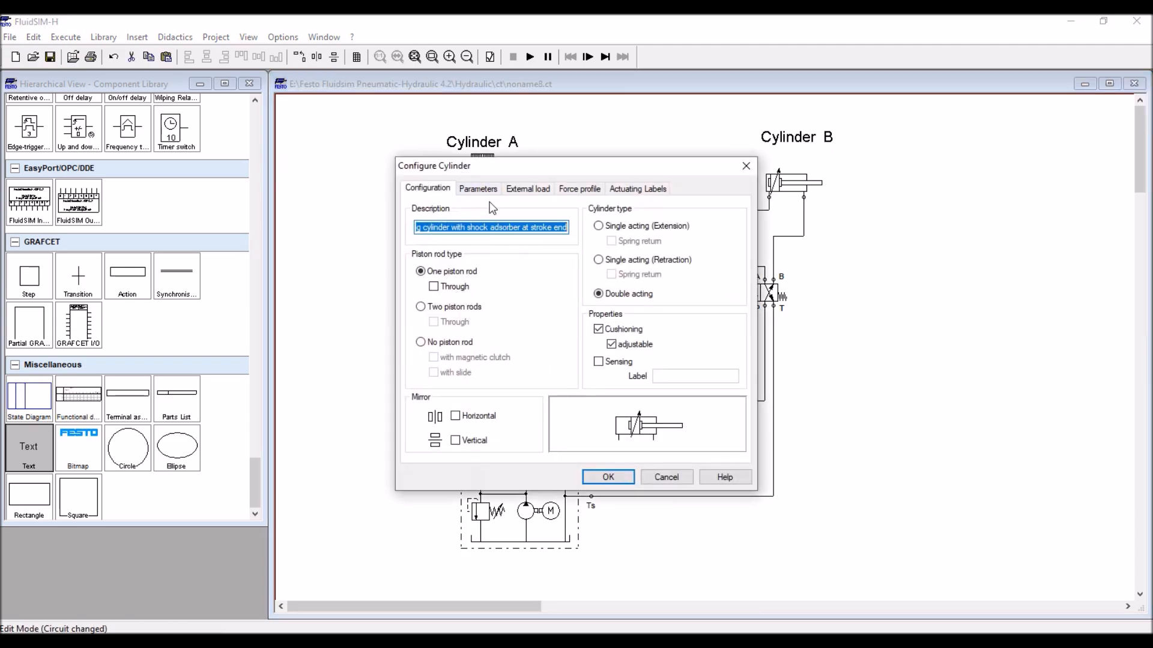
pyautogui.click(478, 191)
pyautogui.click(575, 214)
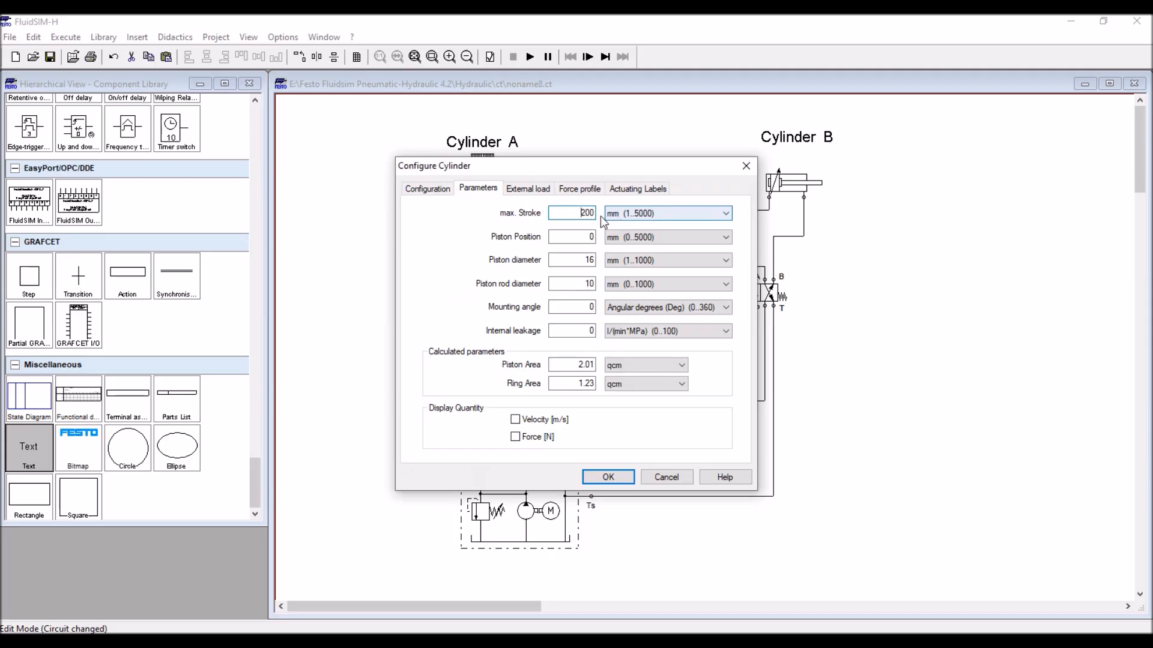
pyautogui.click(638, 191)
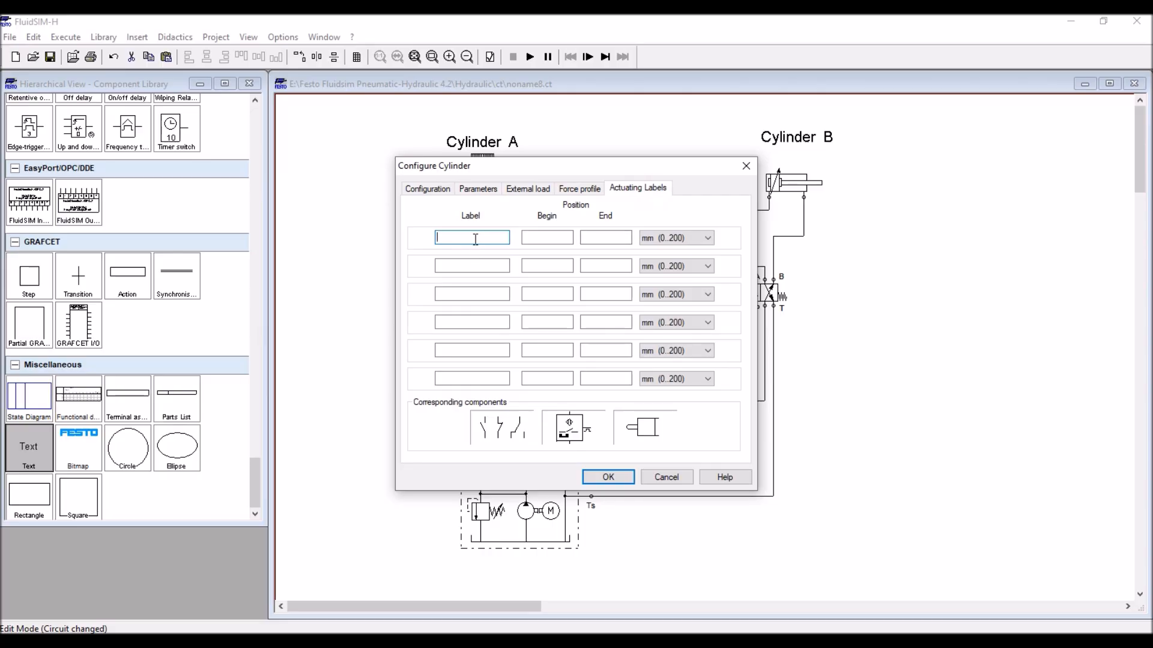
pyautogui.write('A0')
pyautogui.click(565, 238)
pyautogui.write('0')
pyautogui.click(606, 238)
# - Add cylinder A's actuating label A1 with begin and end at 200 mm, and move the distance rule over the piston rod's end
pyautogui.click(482, 266)
pyautogui.write('A')
pyautogui.click(521, 269)
pyautogui.write('200')
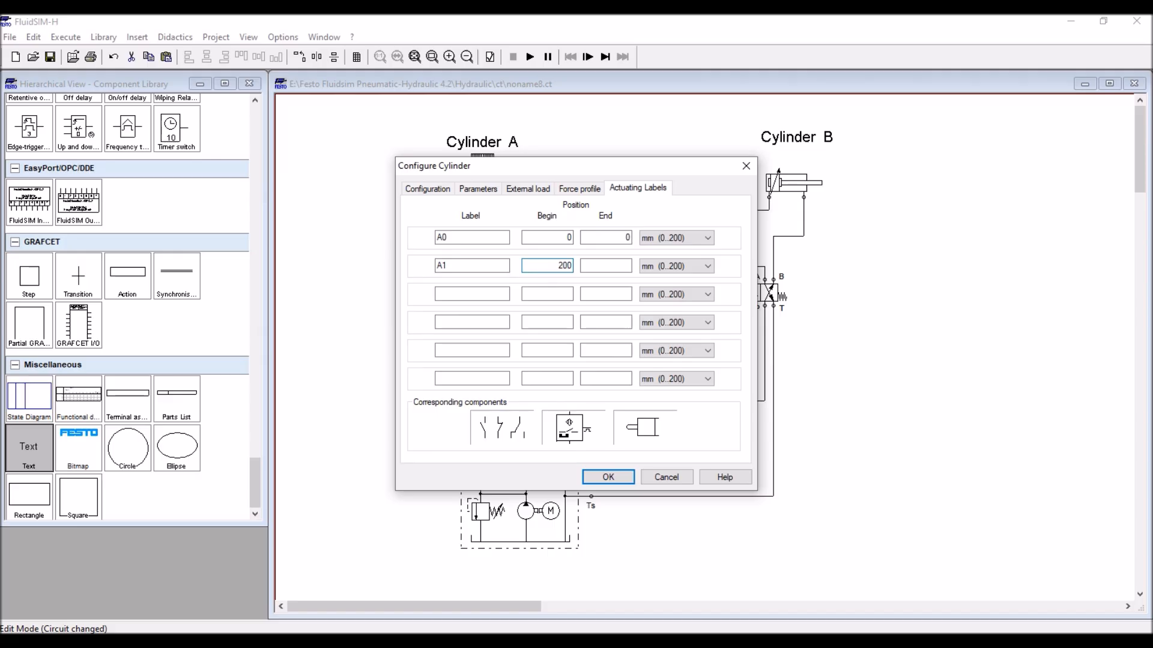
pyautogui.click(606, 266)
pyautogui.write('200')
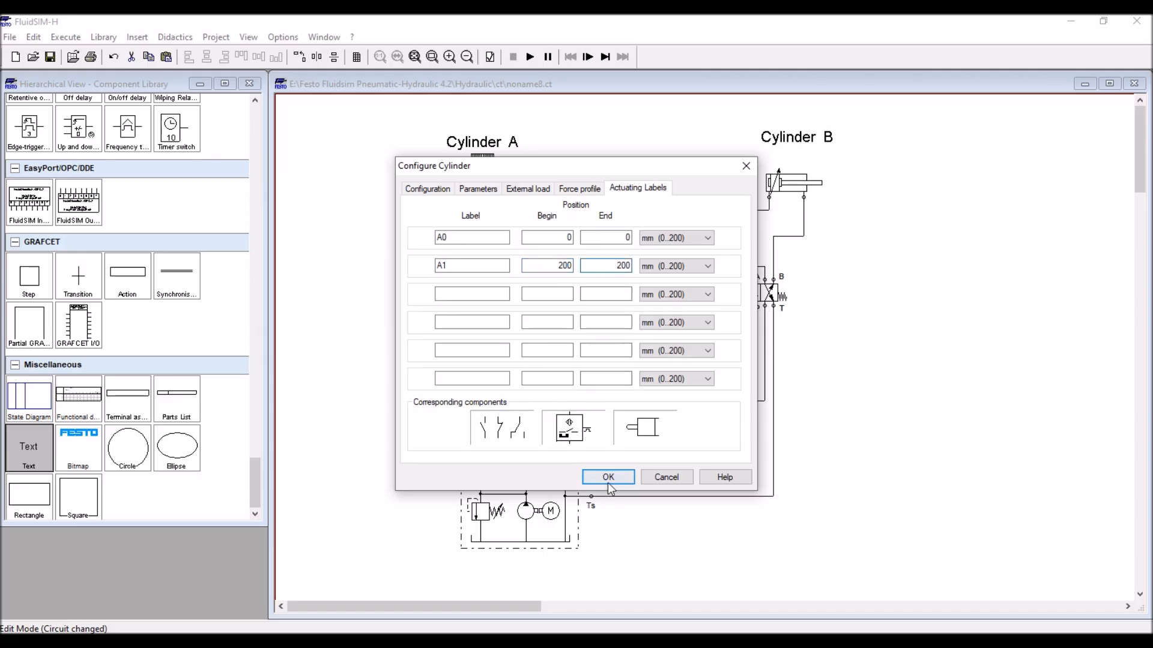
pyautogui.click(608, 476)
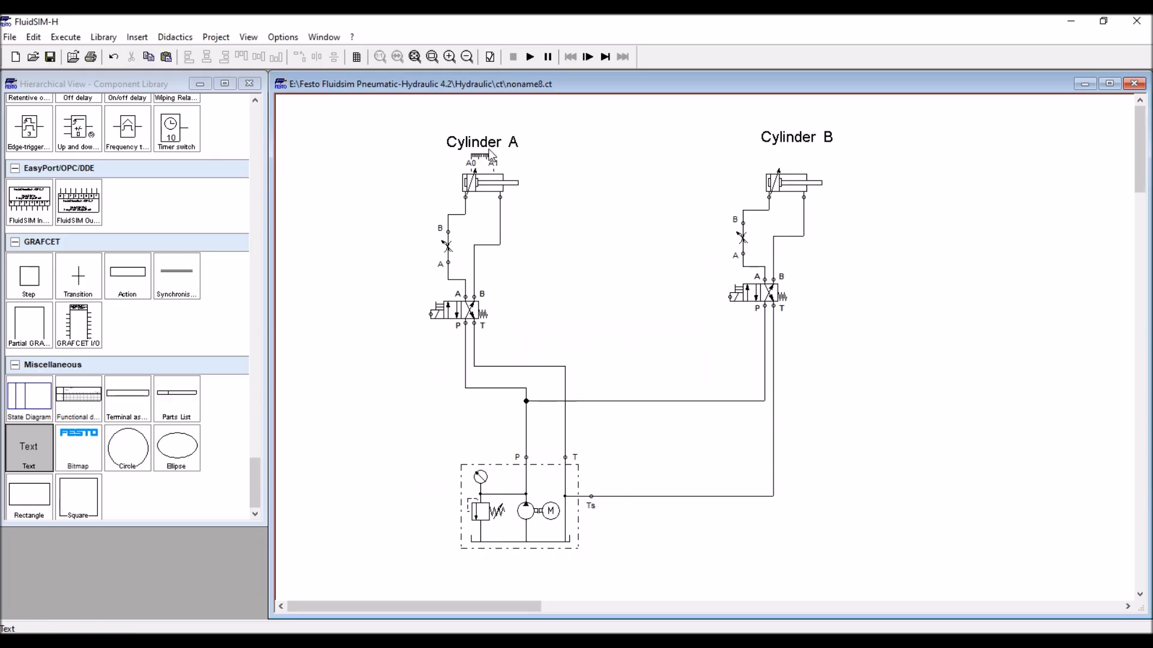
pyautogui.moveTo(491, 163); pyautogui.dragTo(539, 167)
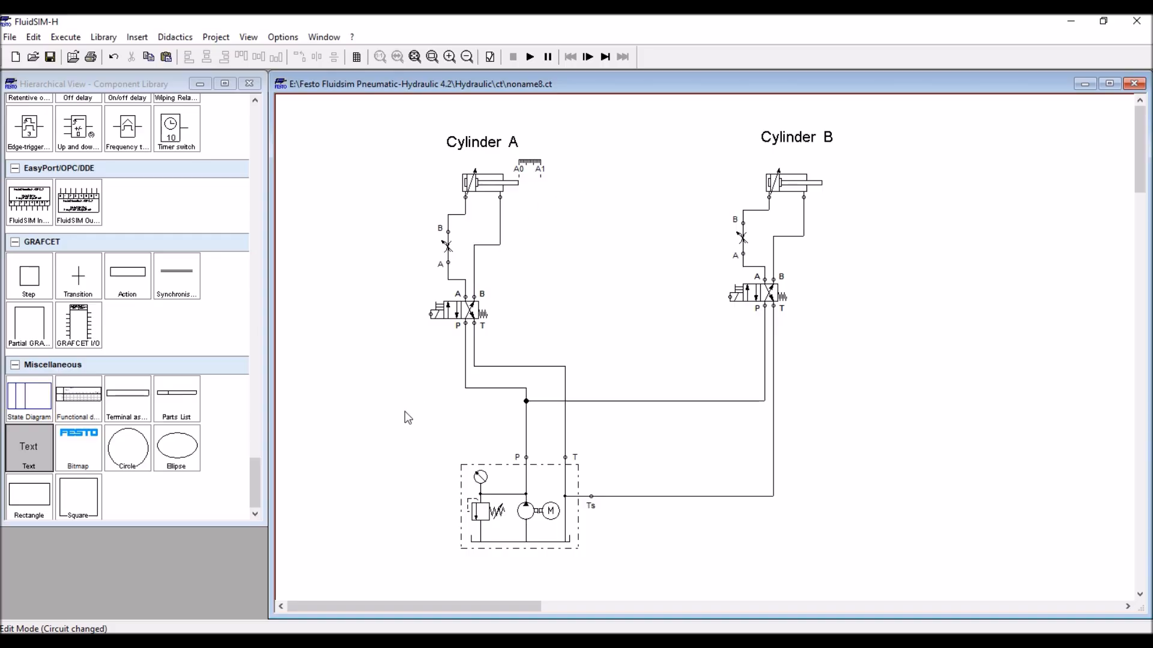
# - Switch to the PowerPoint presentation and add "(Extension)" after "Forward movement" on the sequencing slide
pyautogui.press('super')
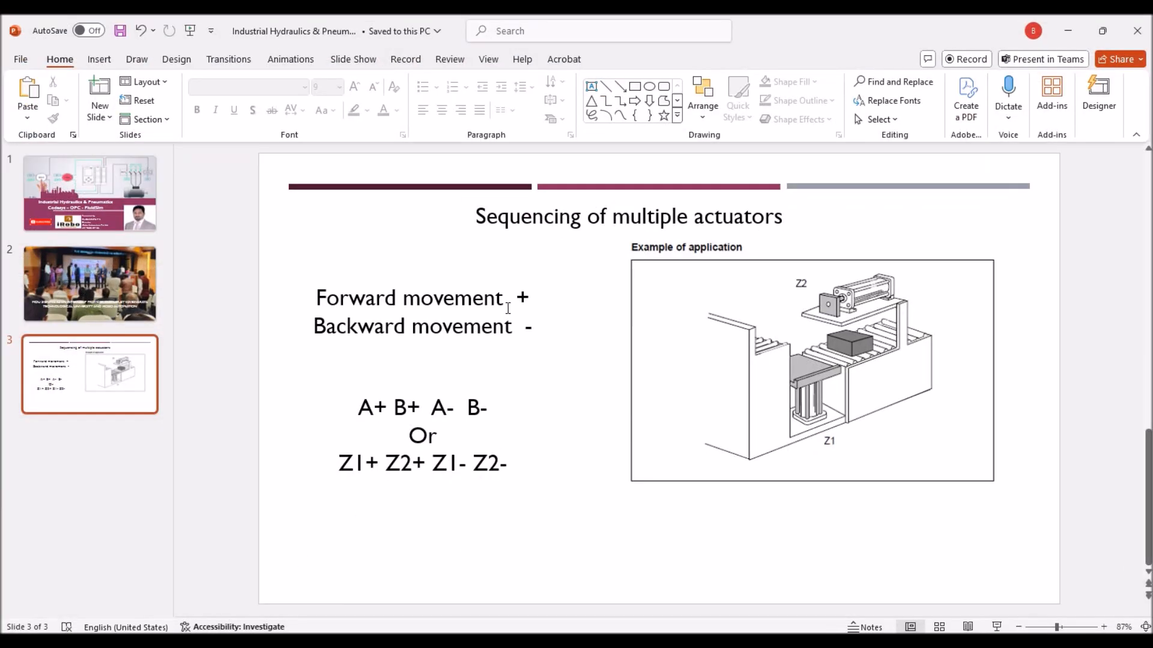
pyautogui.click(495, 305)
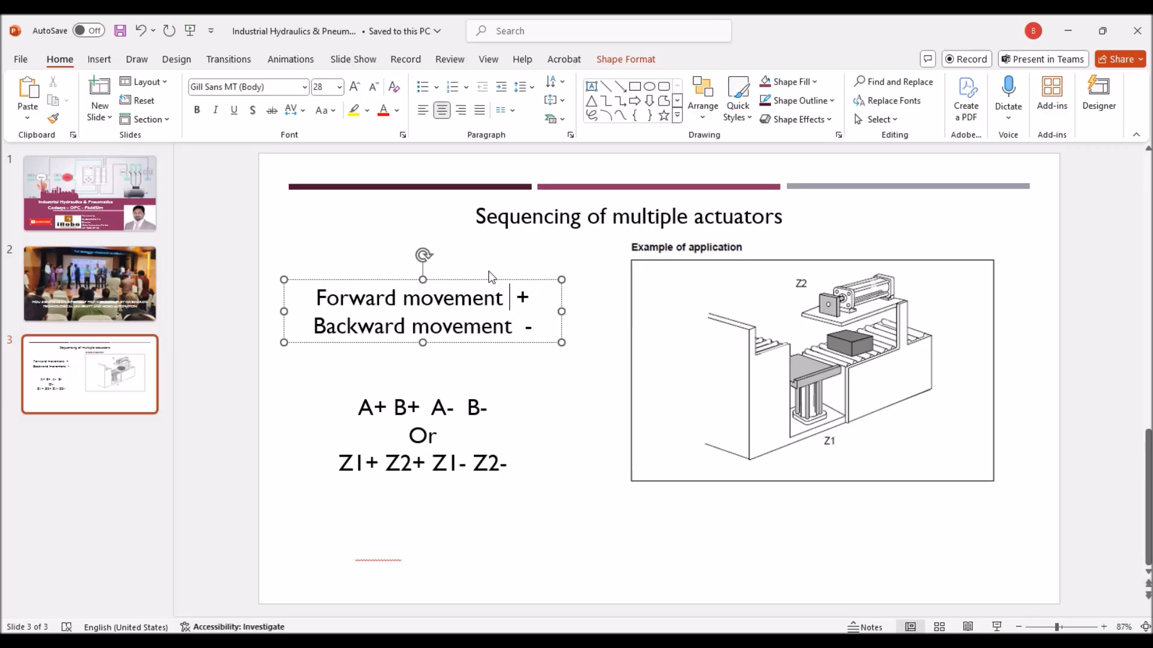
pyautogui.write('(')
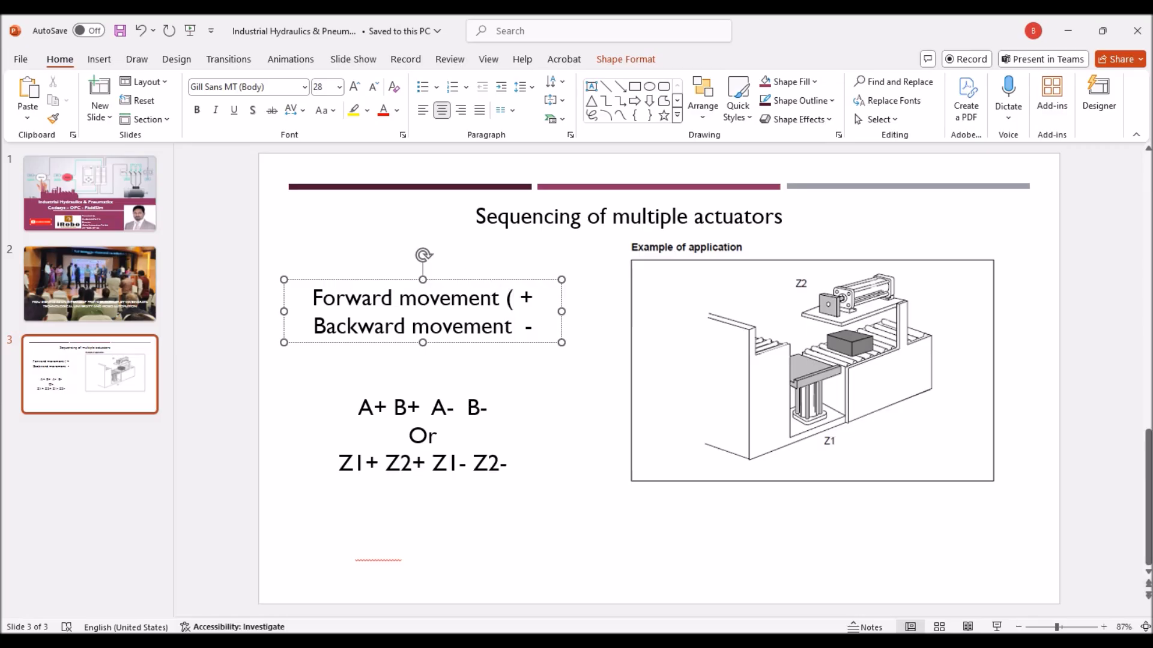
pyautogui.write('Exte')
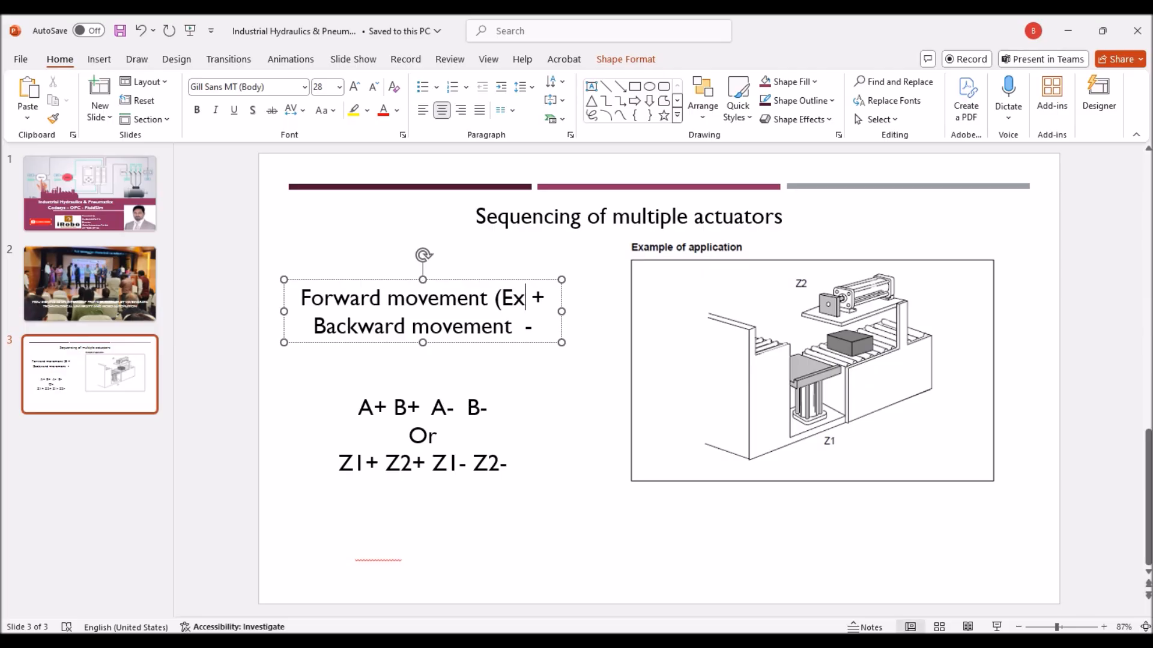
pyautogui.write('nsion)')
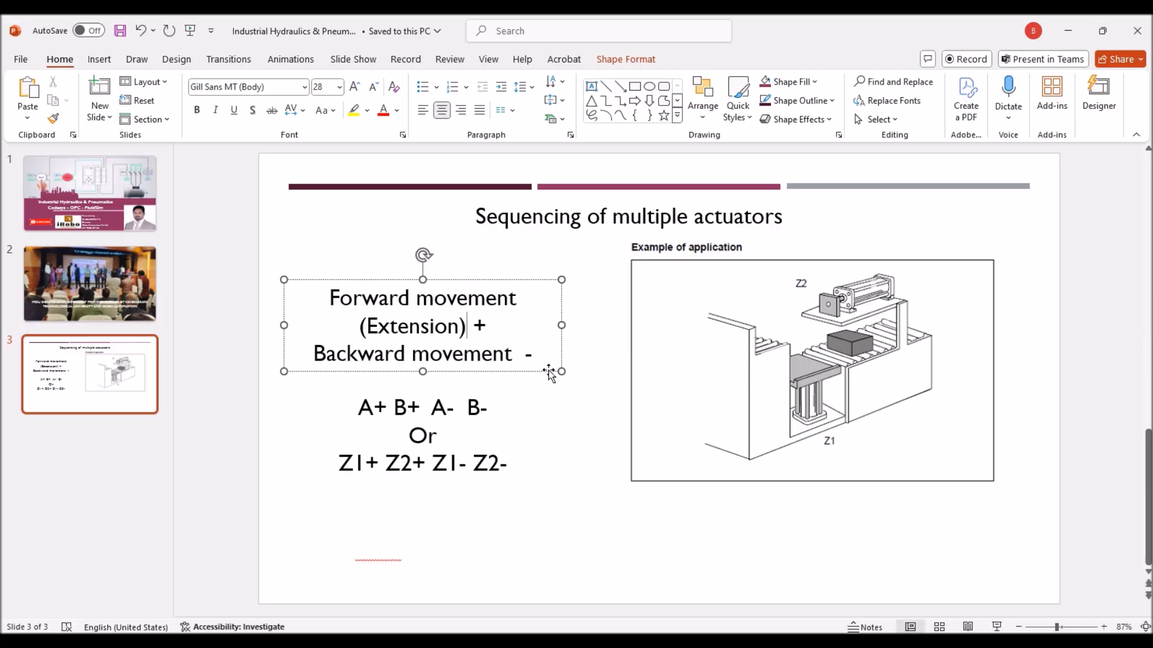
# - Add "(Retraction)" after "Backward movement" in the same text box
pyautogui.click(515, 363)
pyautogui.write('( ')
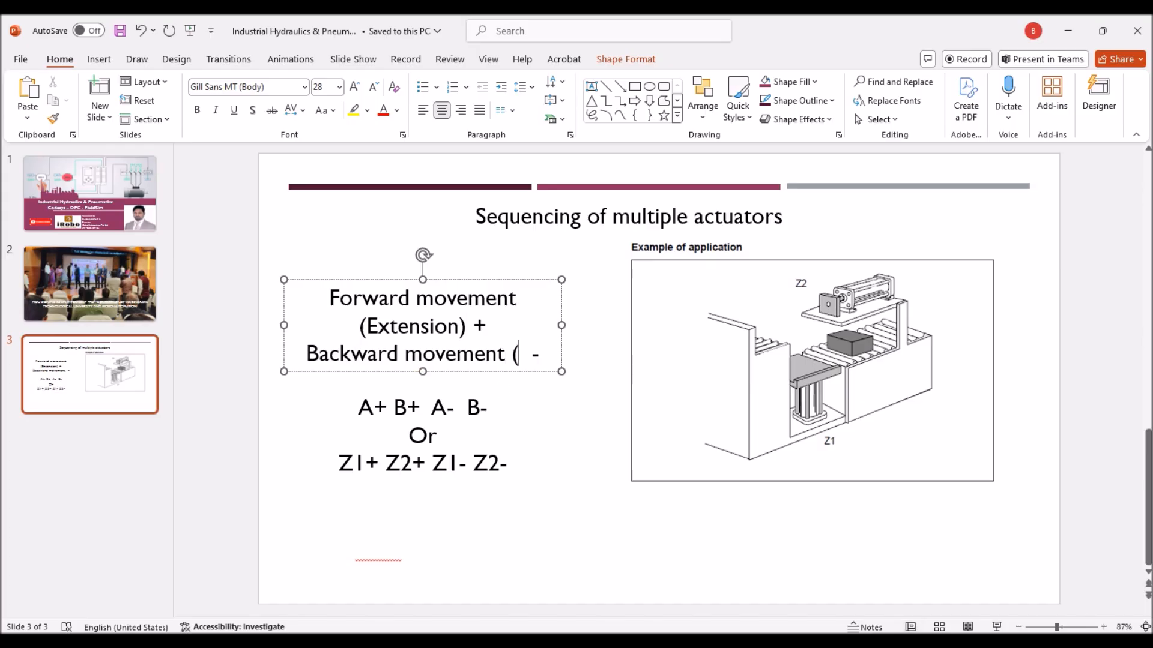
pyautogui.write('Retracti')
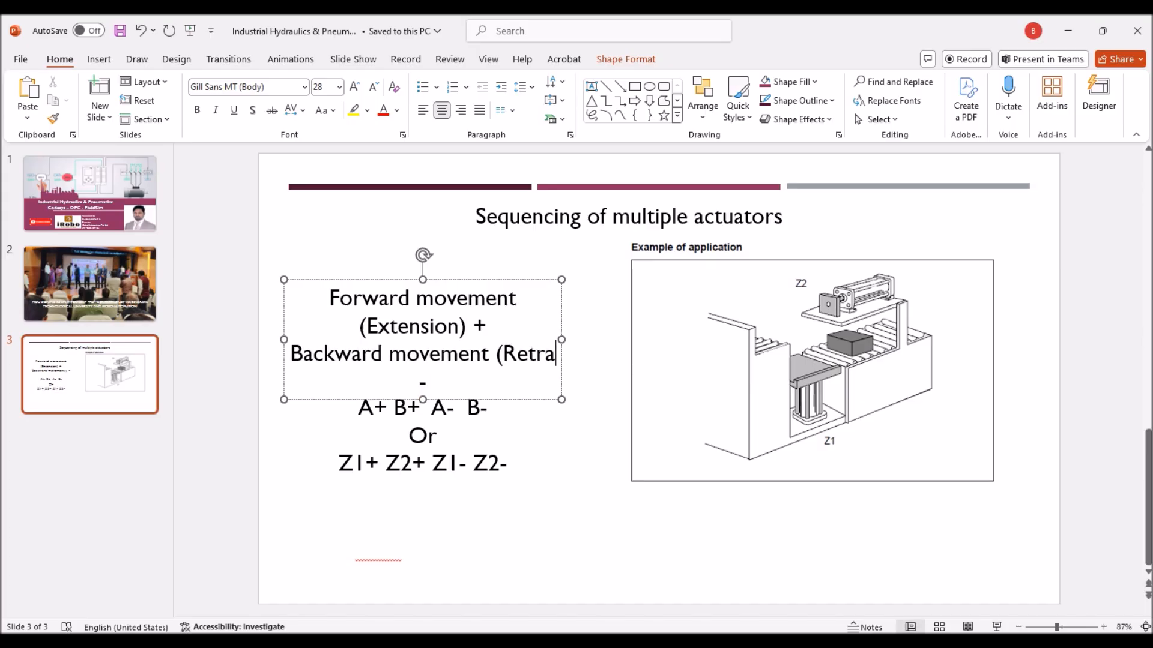
pyautogui.write('o')
pyautogui.press('BackSpace')
pyautogui.press('BackSpace')
pyautogui.write('tion')
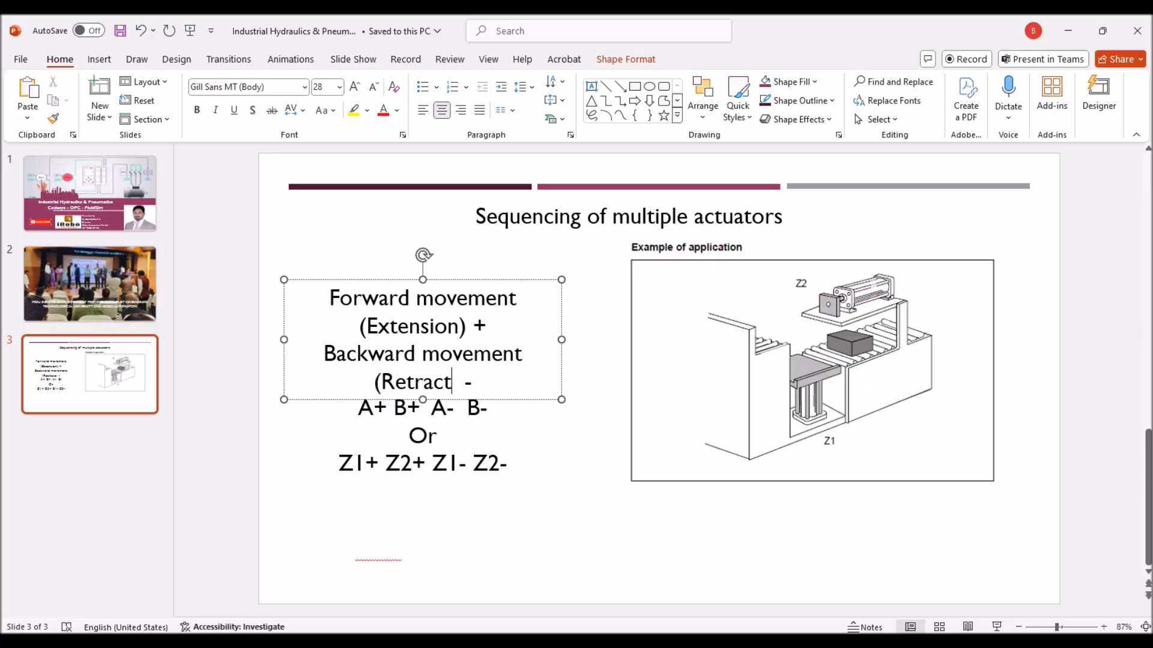
pyautogui.write(')')
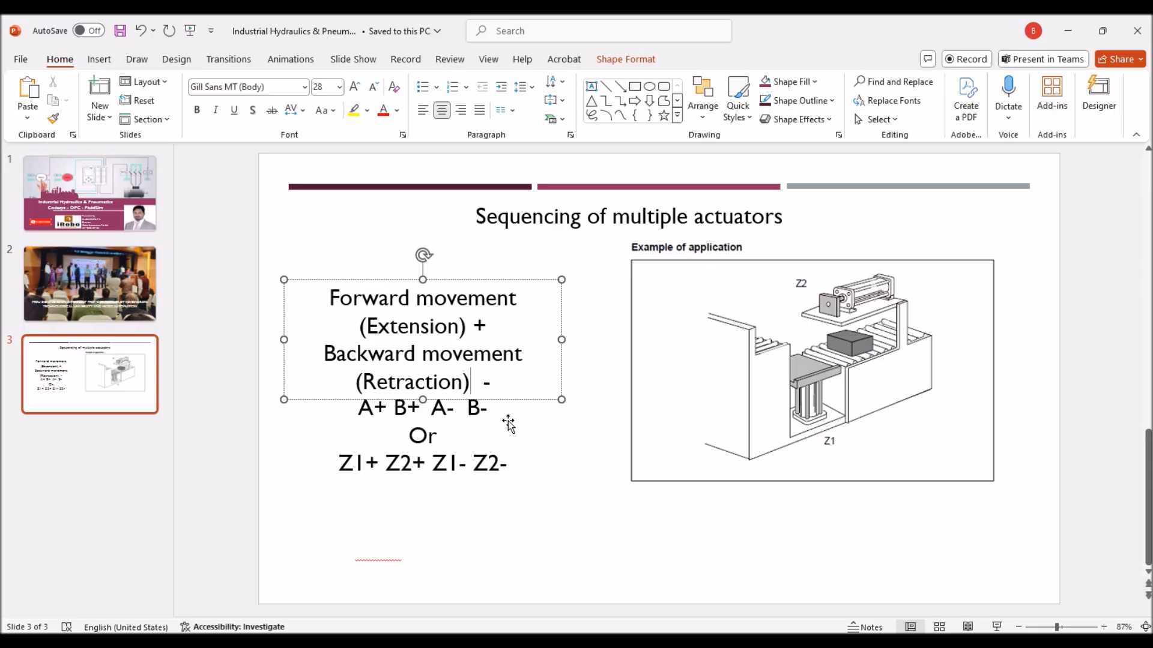
# - Move the movement text box up slightly so it clears the A+ B+ A- B- sequence text
pyautogui.click(560, 486)
pyautogui.click(497, 380)
pyautogui.moveTo(509, 401); pyautogui.dragTo(510, 381)
pyautogui.click(581, 477)
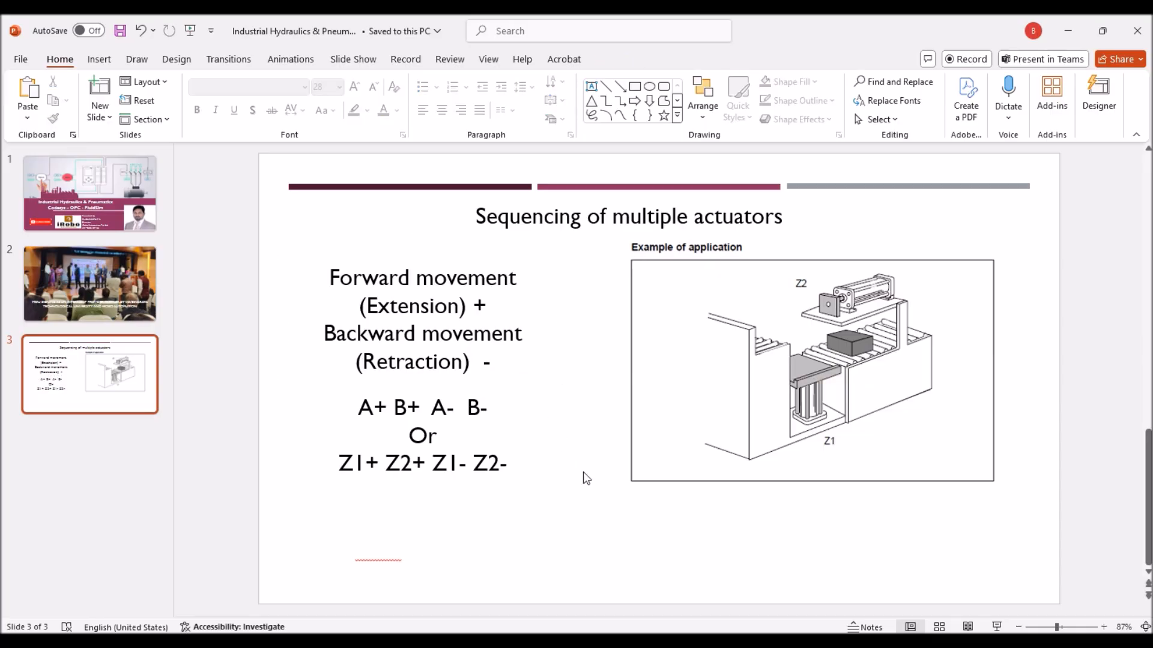
# - Switch back to FluidSIM and give cylinder B an actuating label B0 with begin and end positions of 0 mm
pyautogui.hotkey('alt', 'Tab')
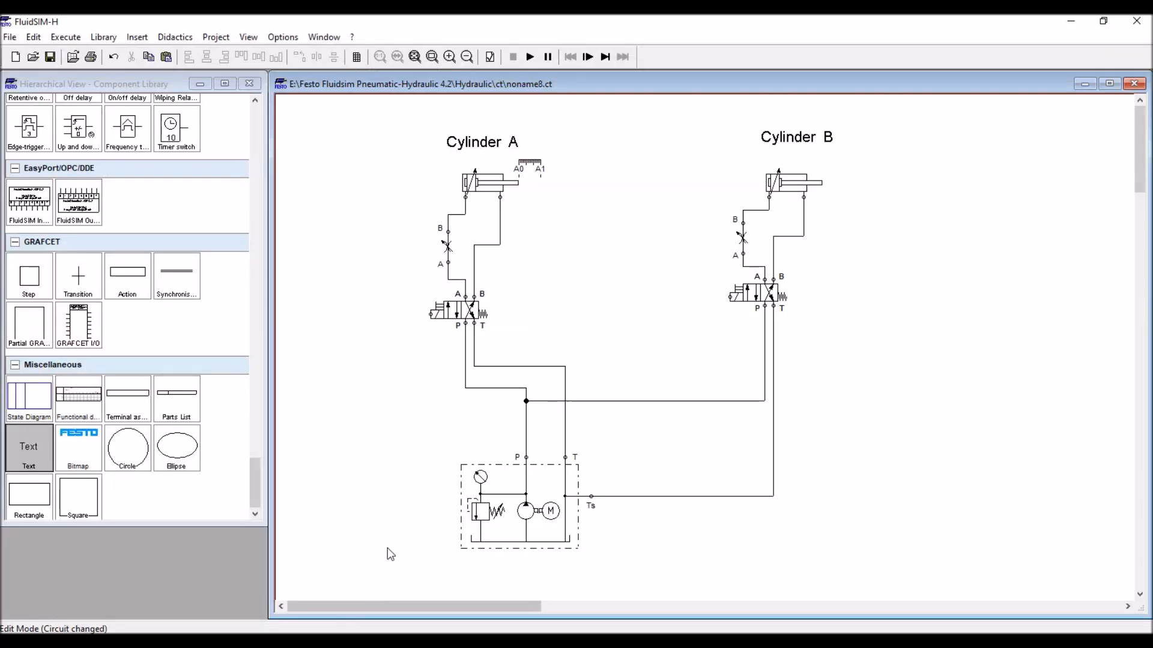
pyautogui.doubleClick(798, 190)
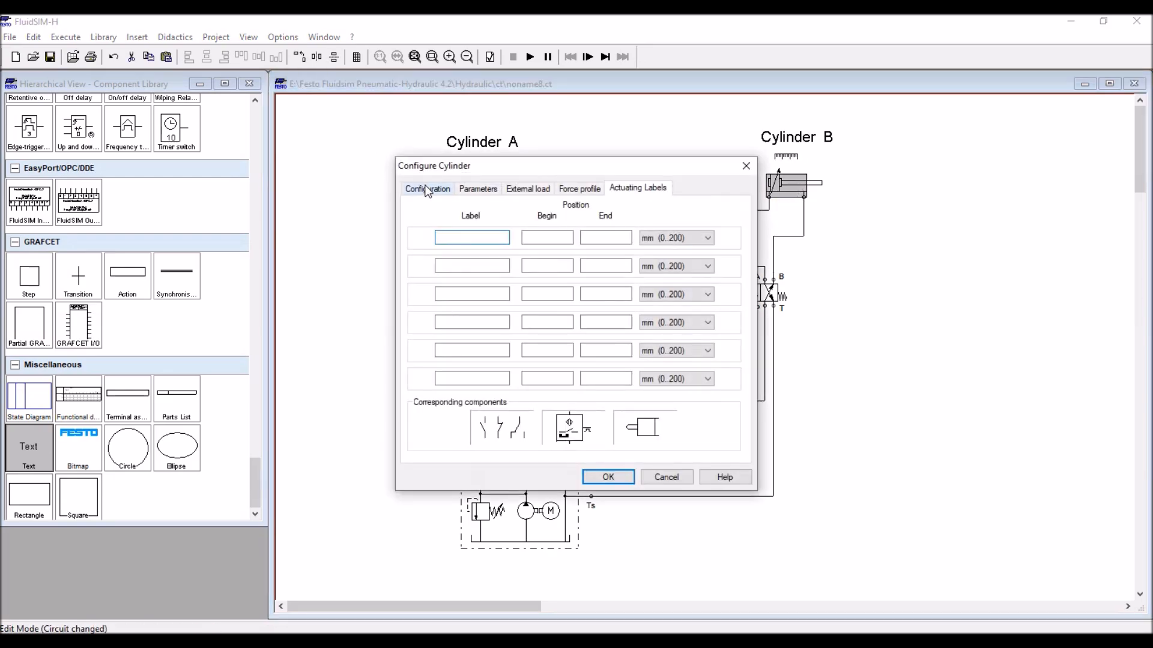
pyautogui.click(427, 189)
pyautogui.click(477, 189)
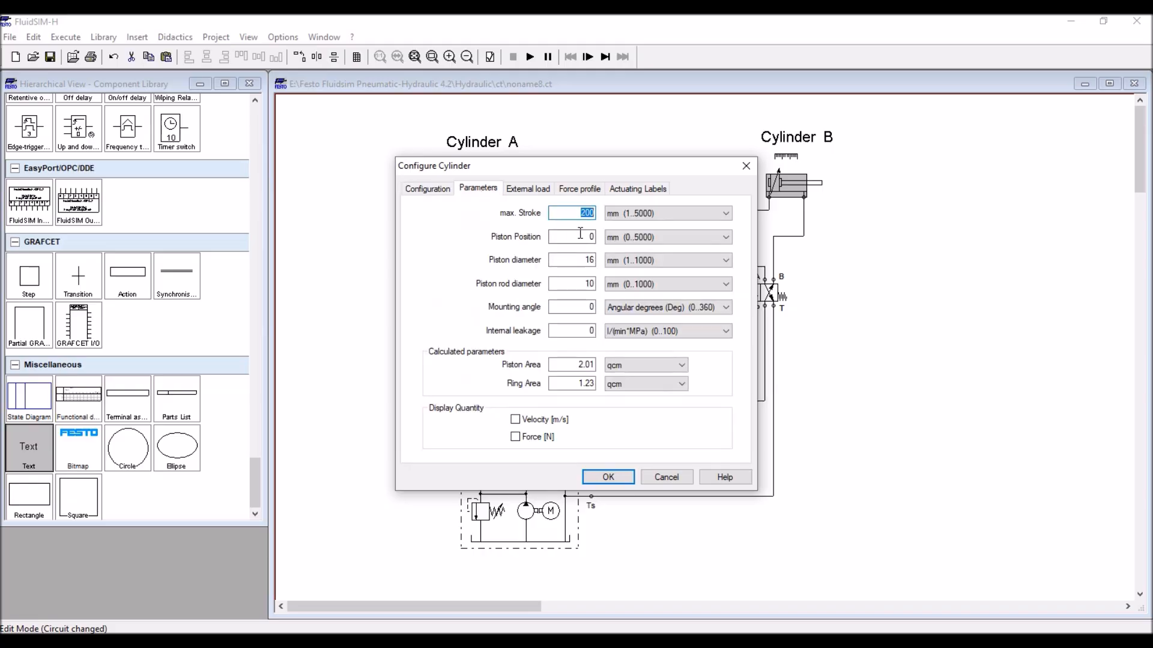
pyautogui.click(578, 214)
pyautogui.click(639, 190)
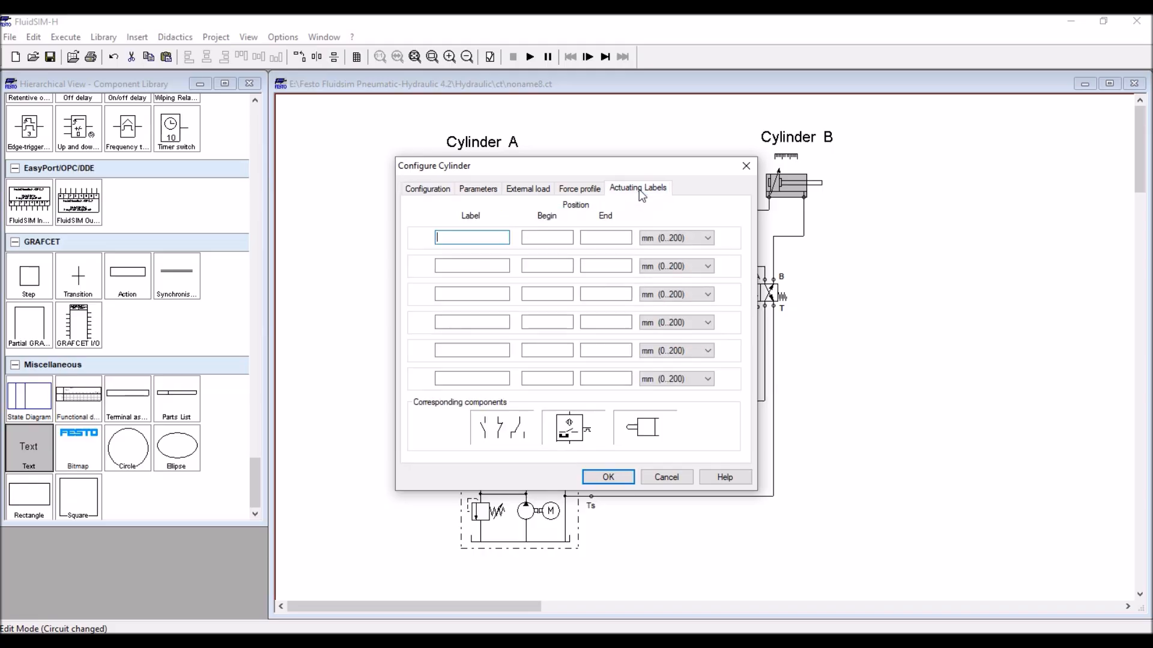
pyautogui.write('B0')
pyautogui.click(548, 236)
pyautogui.write('0')
pyautogui.click(615, 237)
pyautogui.write('0')
# - Add cylinder B's actuating label B1 with begin and end at 200 mm, and move its distance rule over the piston rod's end
pyautogui.click(470, 268)
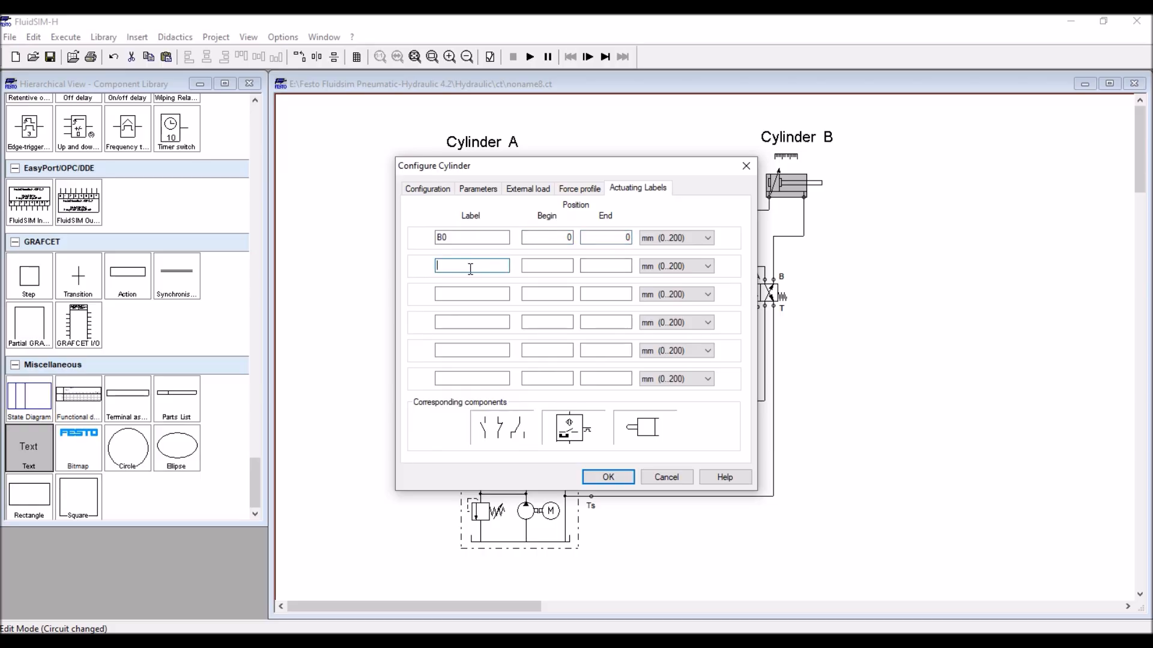
pyautogui.write('B1')
pyautogui.click(567, 263)
pyautogui.write('2')
pyautogui.press('Tab')
pyautogui.write('200')
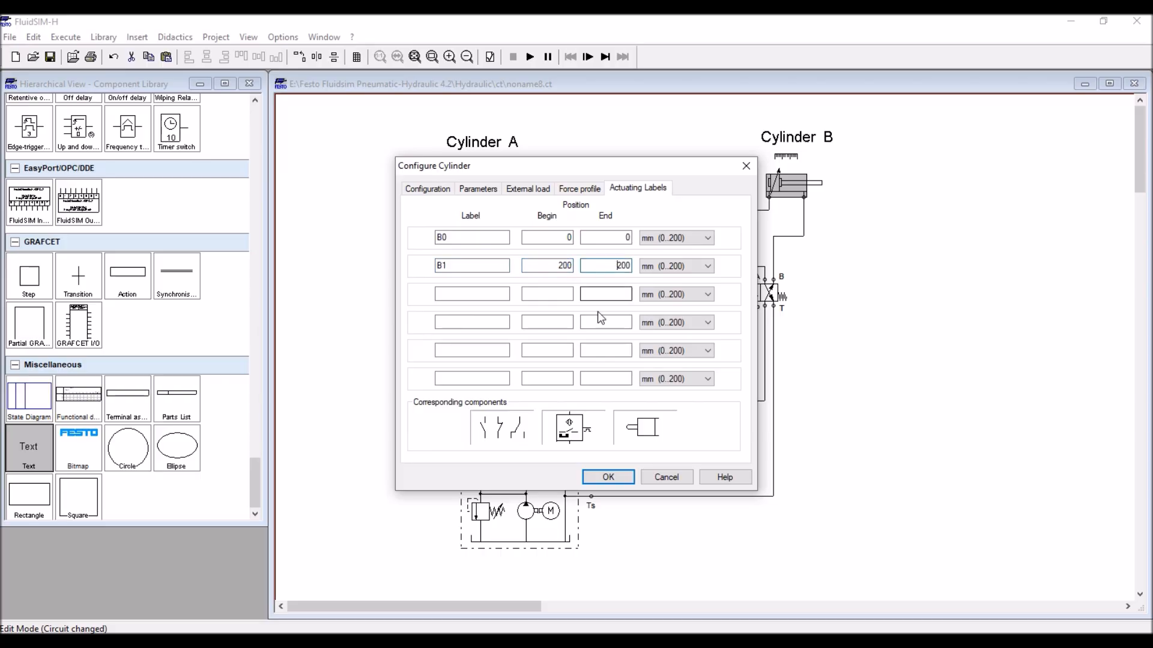
pyautogui.click(617, 482)
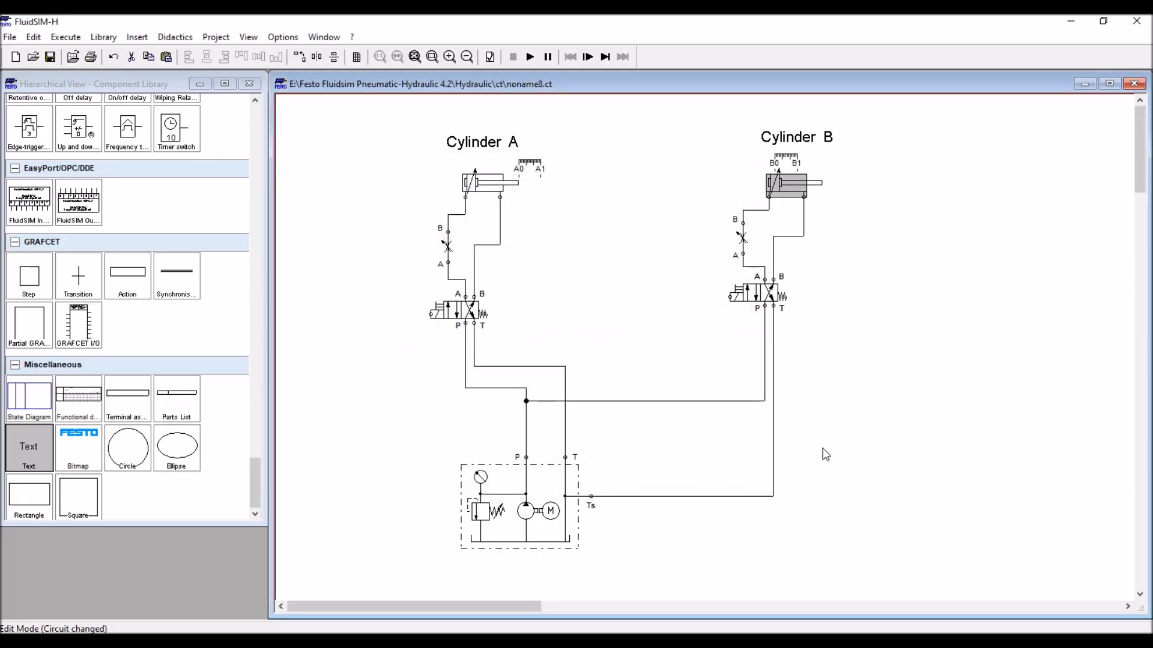
pyautogui.moveTo(790, 157); pyautogui.dragTo(838, 159)
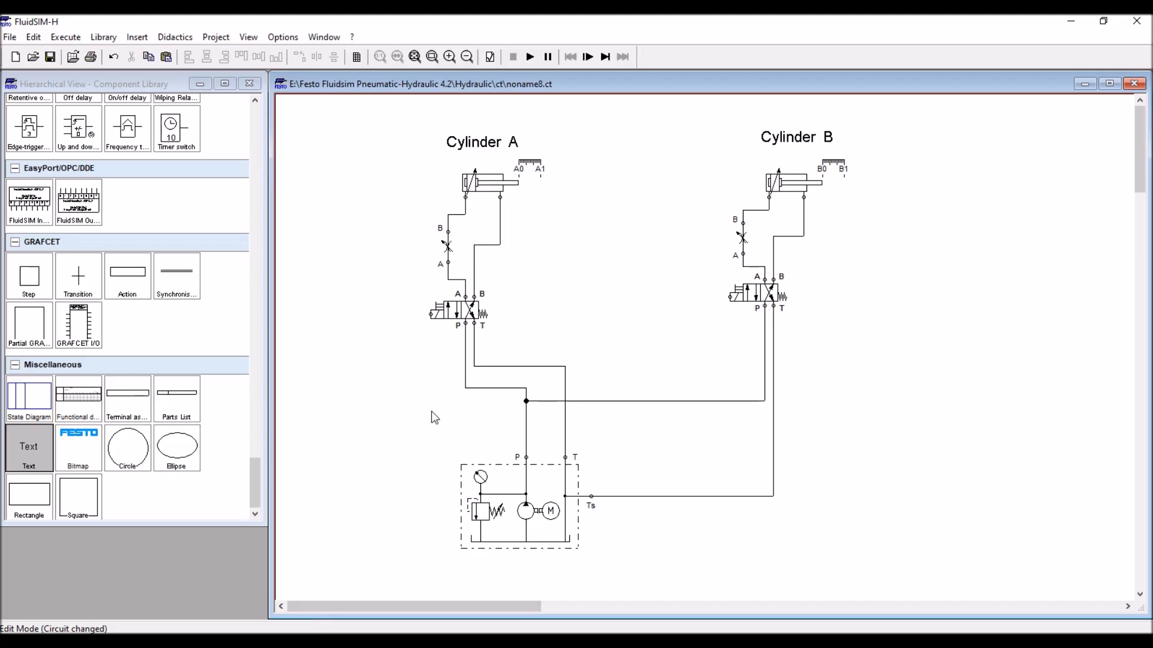
# - Place a text note beside cylinder A reading "A0 is ON means cylinder A is retracted position"
pyautogui.moveTo(31, 450); pyautogui.dragTo(329, 211)
pyautogui.doubleClick(328, 210)
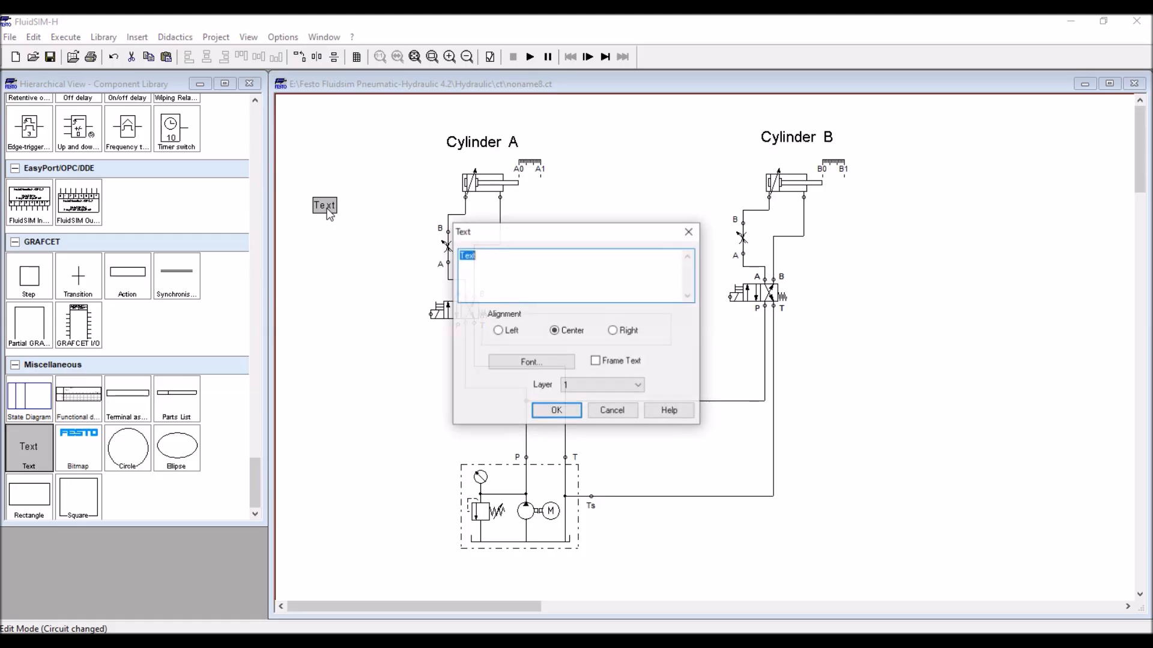
pyautogui.write('A0 is ON means')
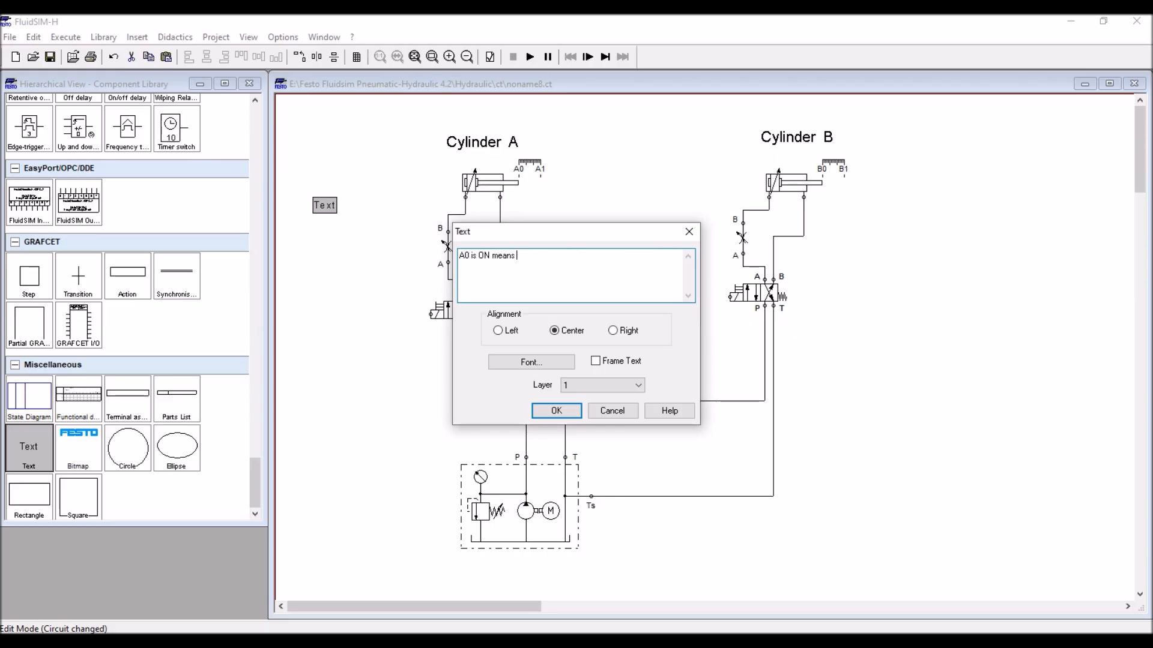
pyautogui.write('A')
pyautogui.write('position')
pyautogui.press('Return')
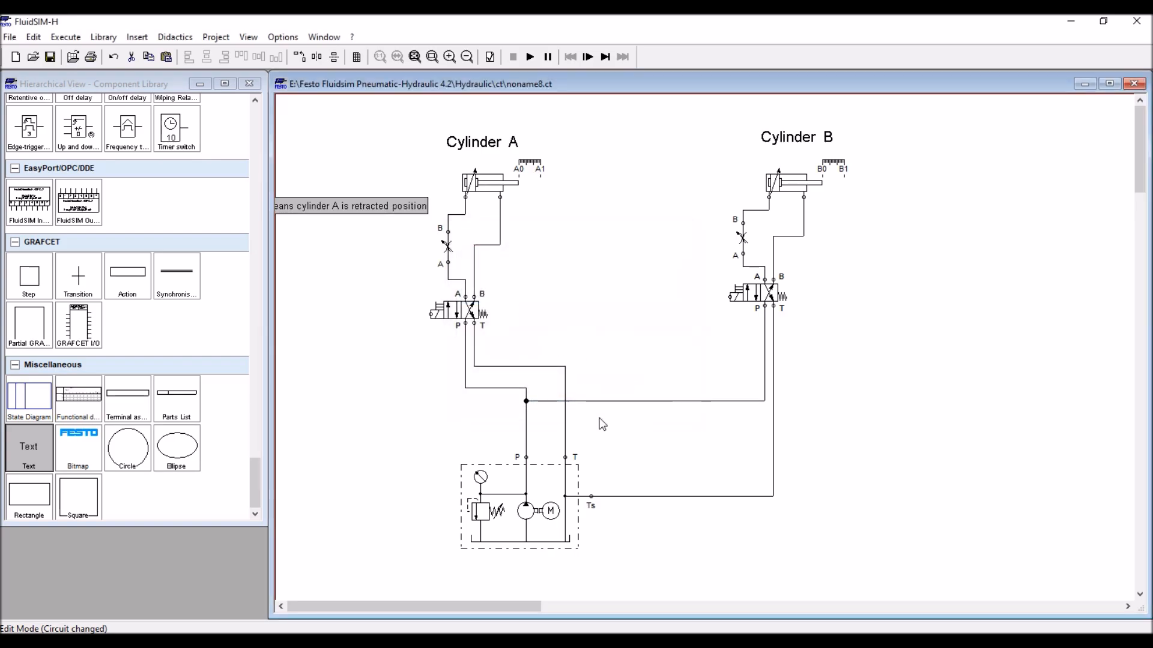
# - Move the A0 note into the free space beside cylinder A's flow control valve and fit the circuit to the window
pyautogui.click(319, 280)
pyautogui.click(360, 211)
pyautogui.moveTo(361, 212); pyautogui.dragTo(406, 239)
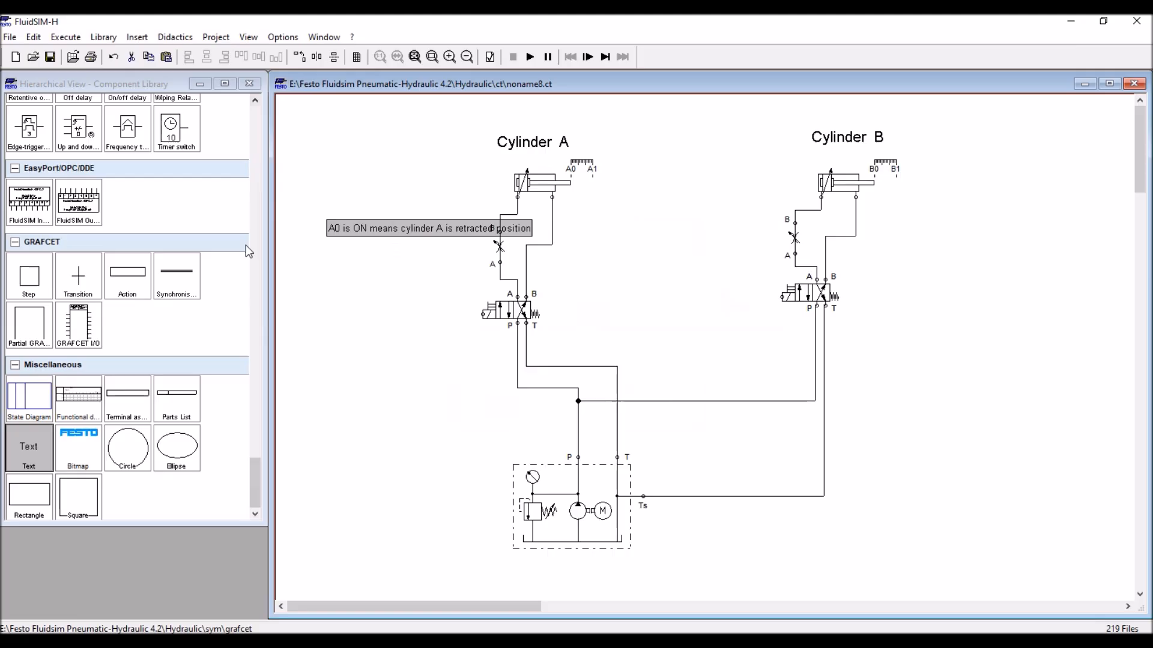
pyautogui.moveTo(266, 245); pyautogui.dragTo(241, 245)
pyautogui.moveTo(373, 233); pyautogui.dragTo(328, 245)
pyautogui.doubleClick(327, 243)
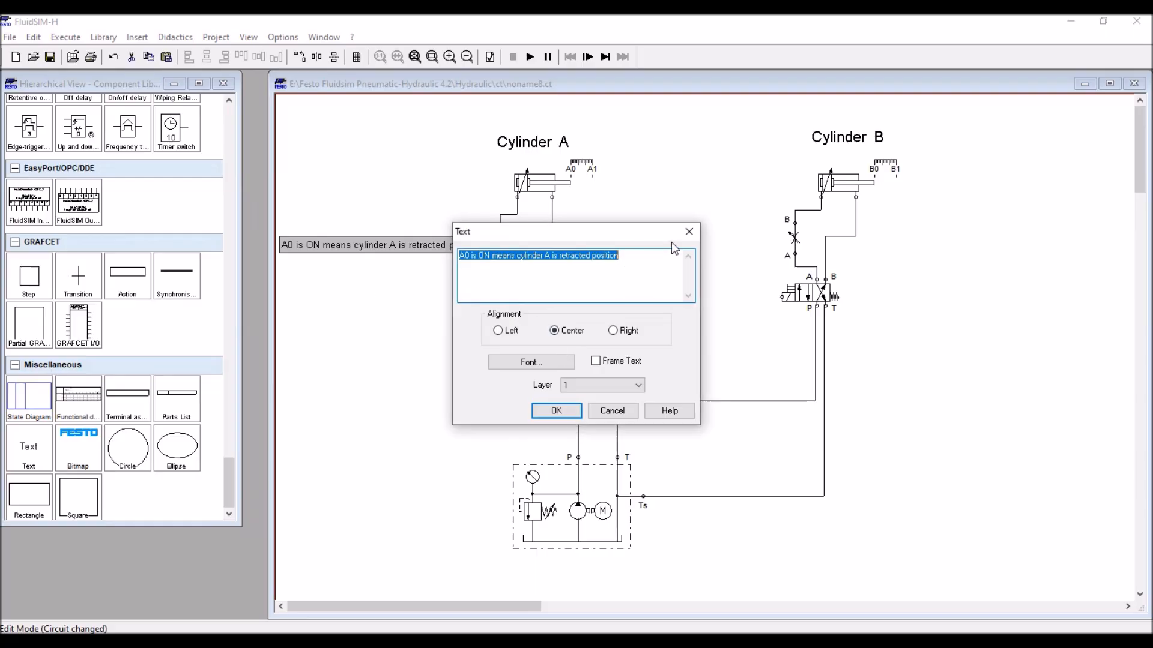
pyautogui.click(689, 231)
pyautogui.click(415, 57)
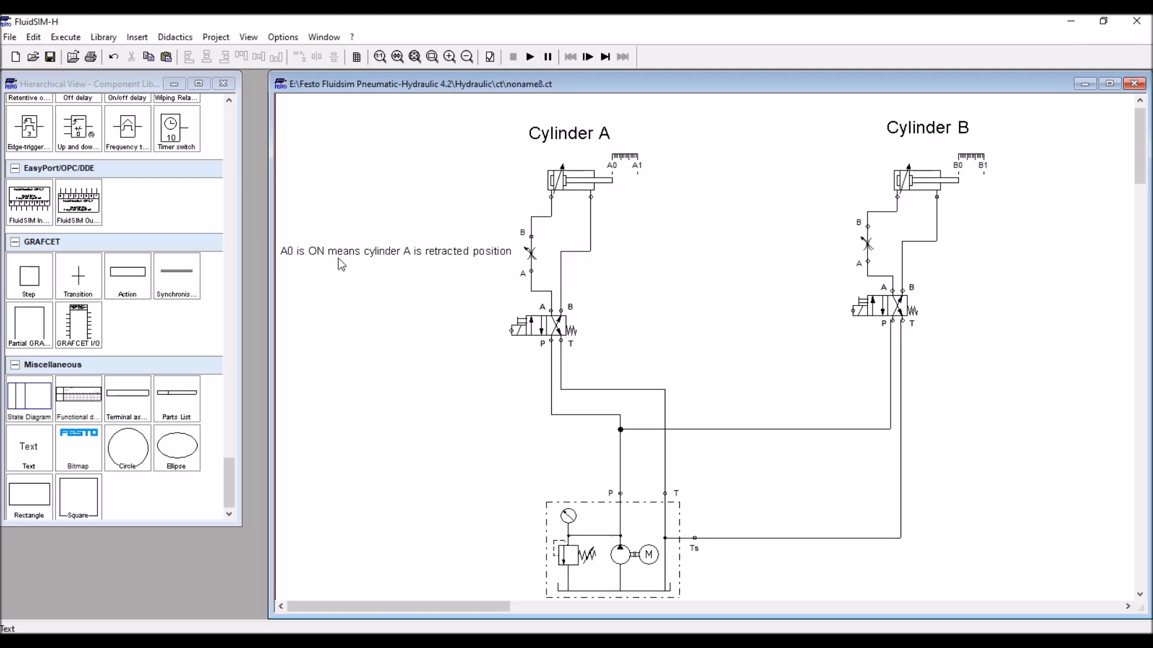
# - Copy the A0 note and place the duplicate directly below the original
pyautogui.click(459, 258)
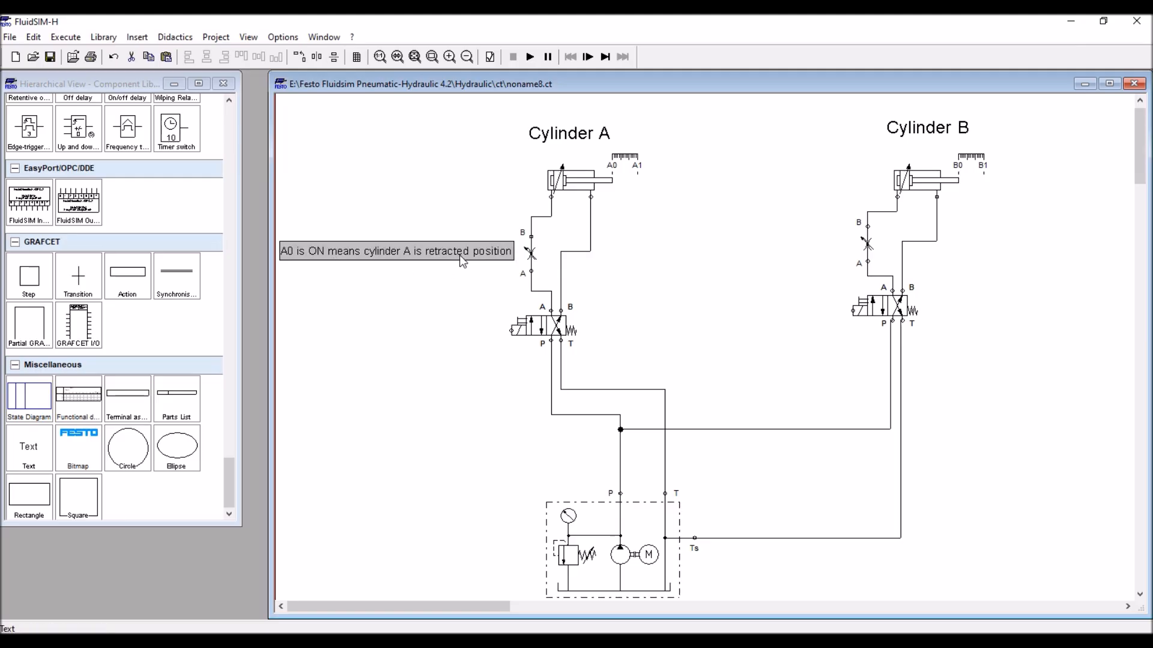
pyautogui.hotkey('ctrl', 'c')
pyautogui.click(430, 287)
pyautogui.hotkey('ctrl', 'v')
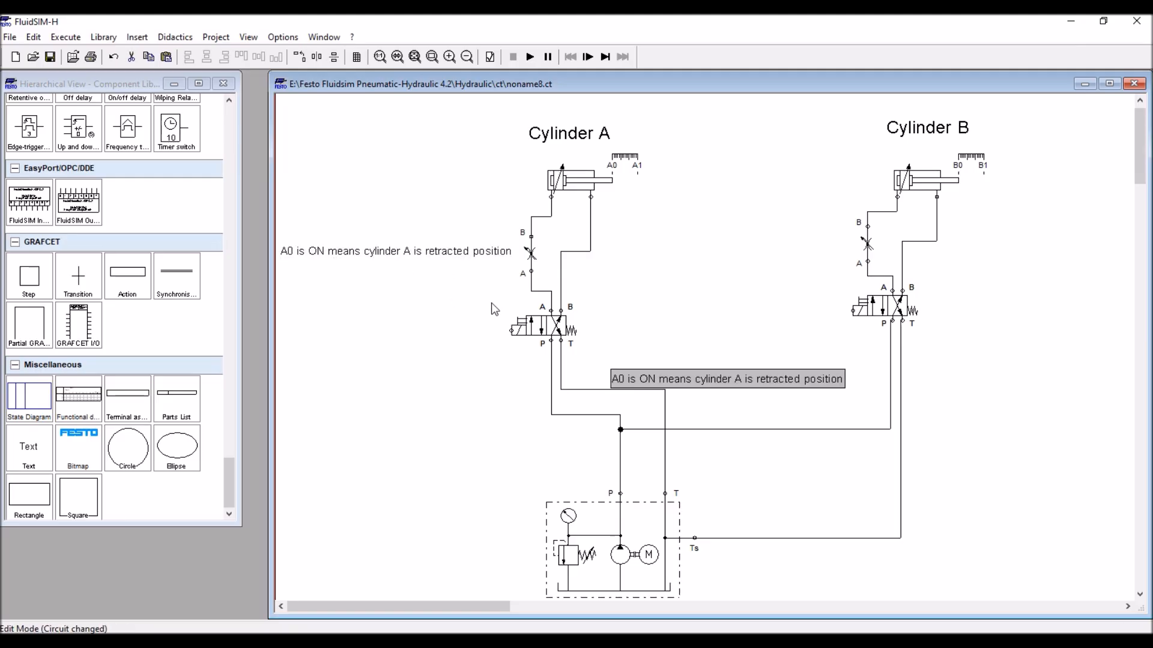
pyautogui.moveTo(696, 371); pyautogui.dragTo(330, 288)
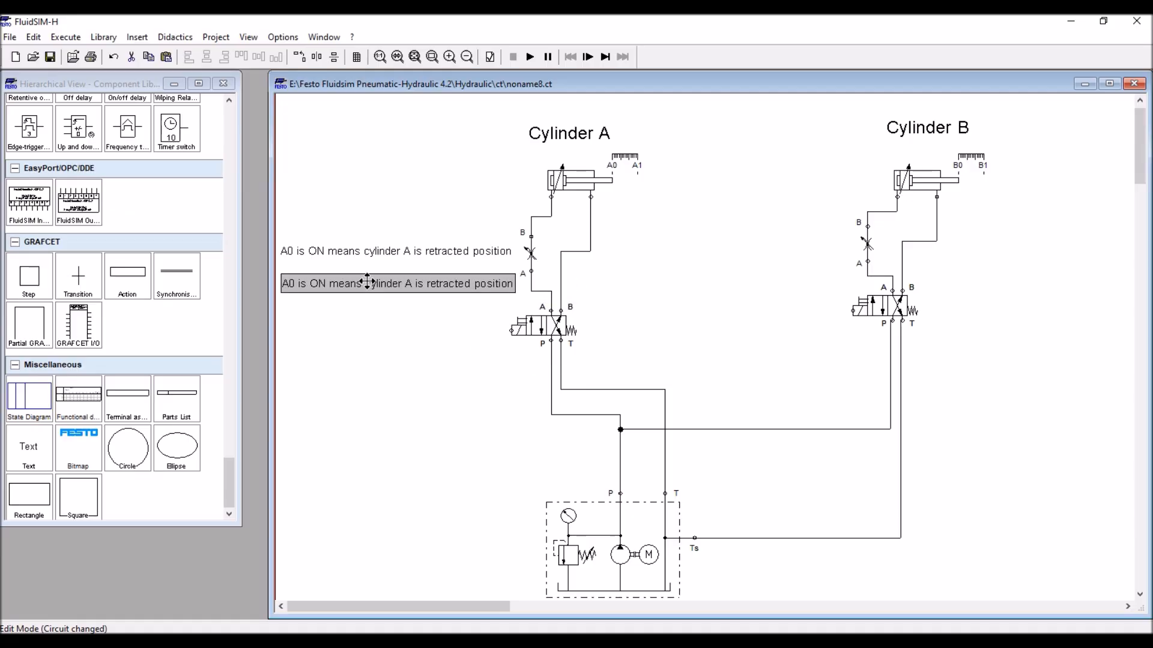
# - Change the duplicated note's text to "A1 is ON means cylinder A is extended position"
pyautogui.doubleClick(330, 288)
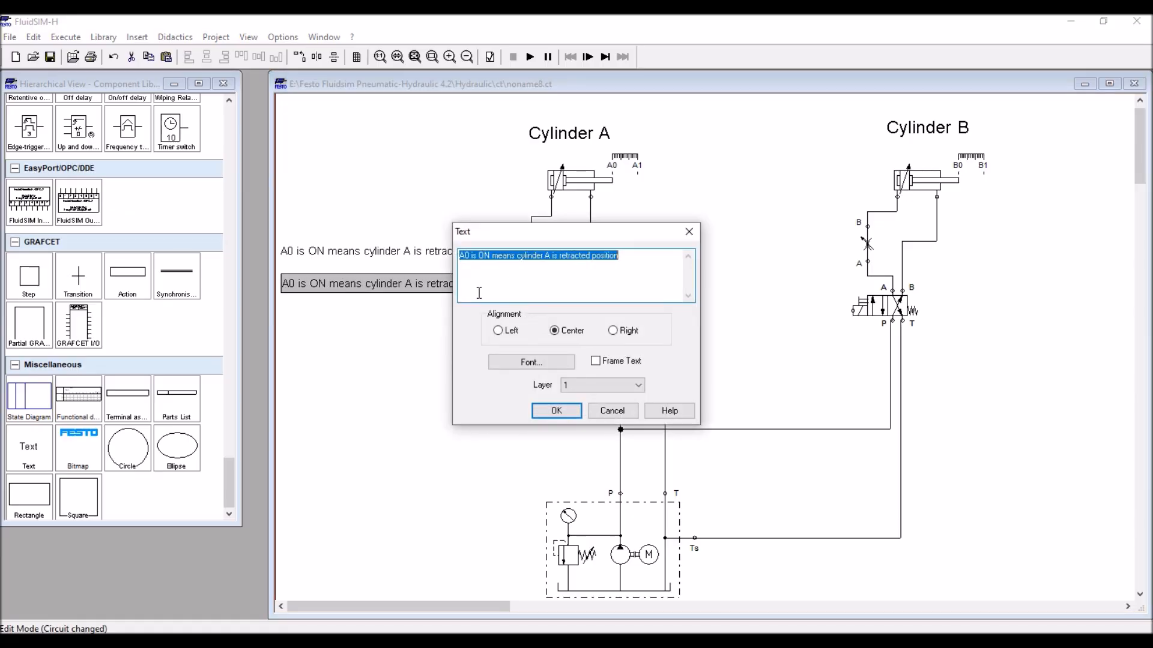
pyautogui.write('A1 i')
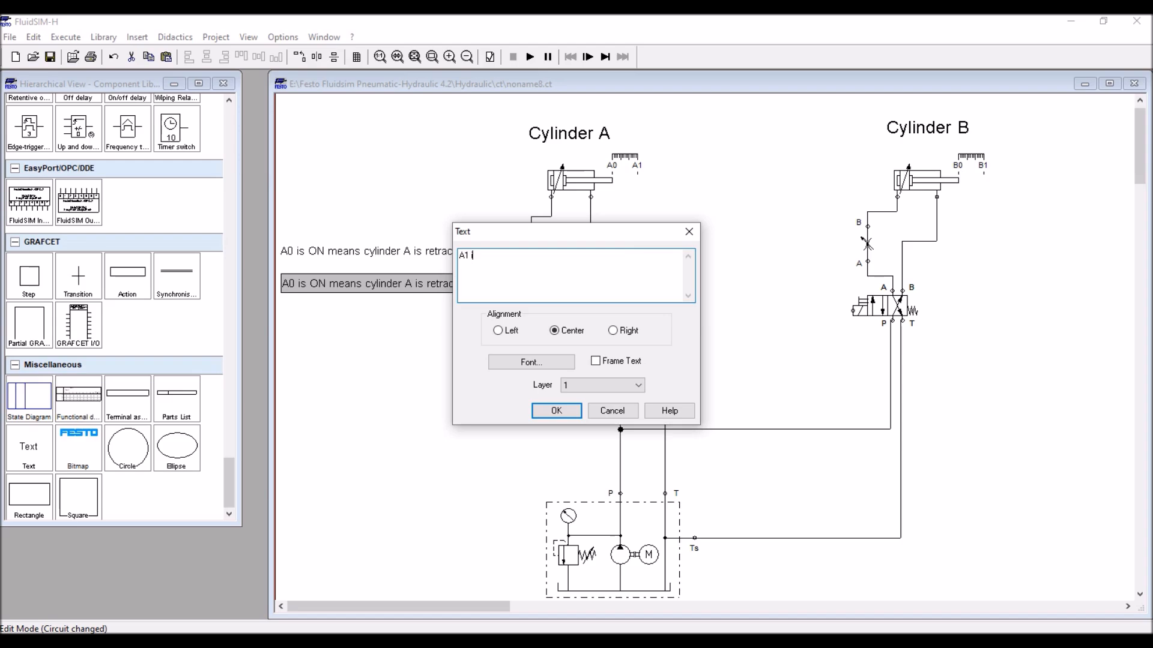
pyautogui.write('s ON means cylinder A is extended')
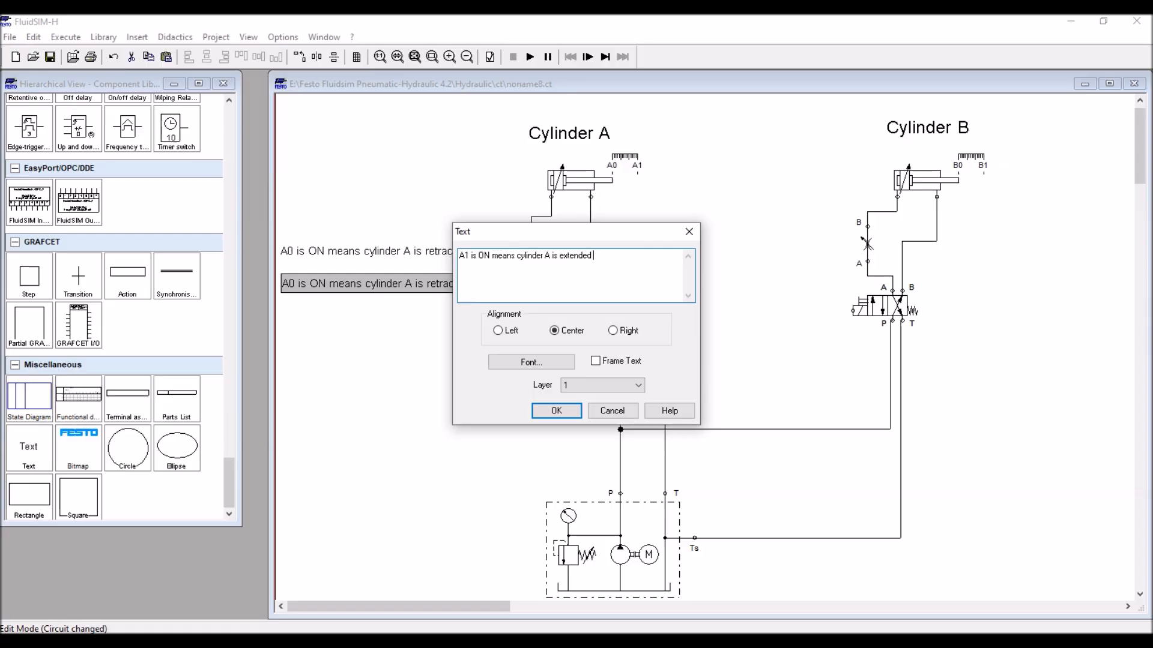
pyautogui.write(' position')
pyautogui.press('Return')
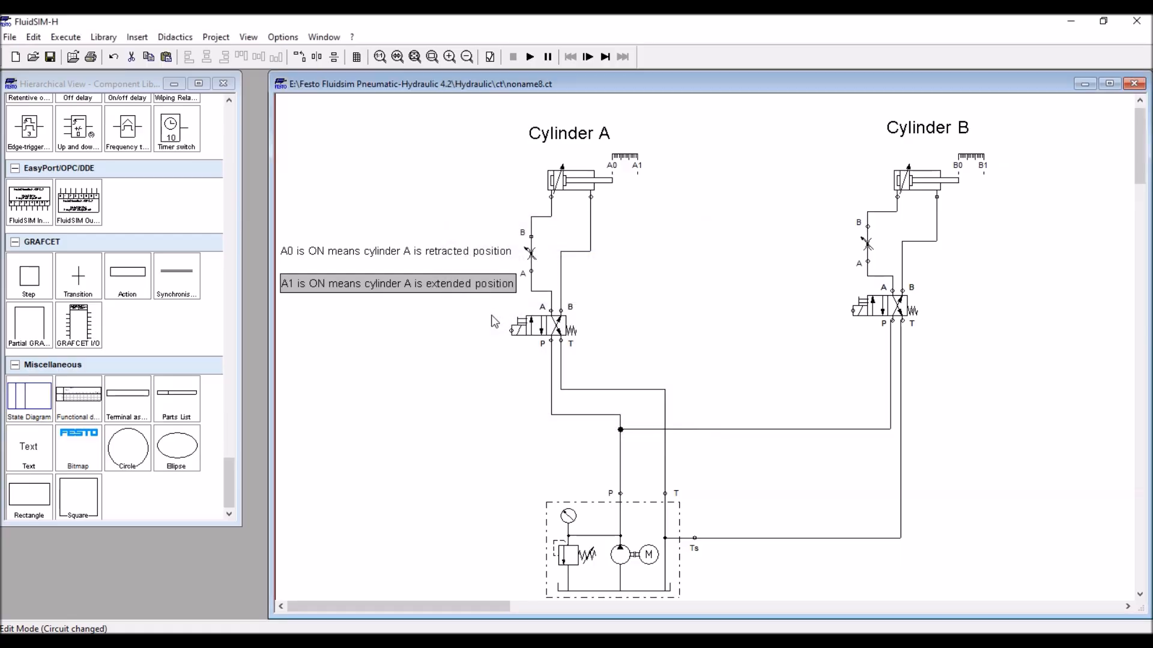
pyautogui.click(454, 306)
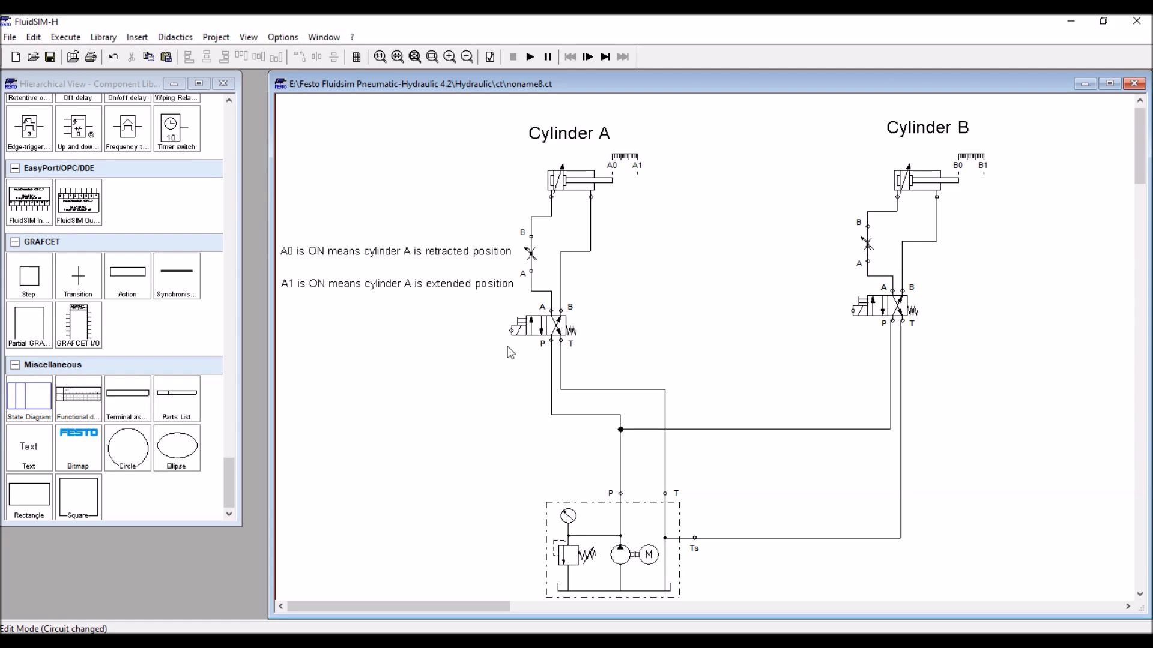
# - Label the solenoid of cylinder A's directional valve Y1 and that of cylinder B's valve Y2
pyautogui.doubleClick(511, 331)
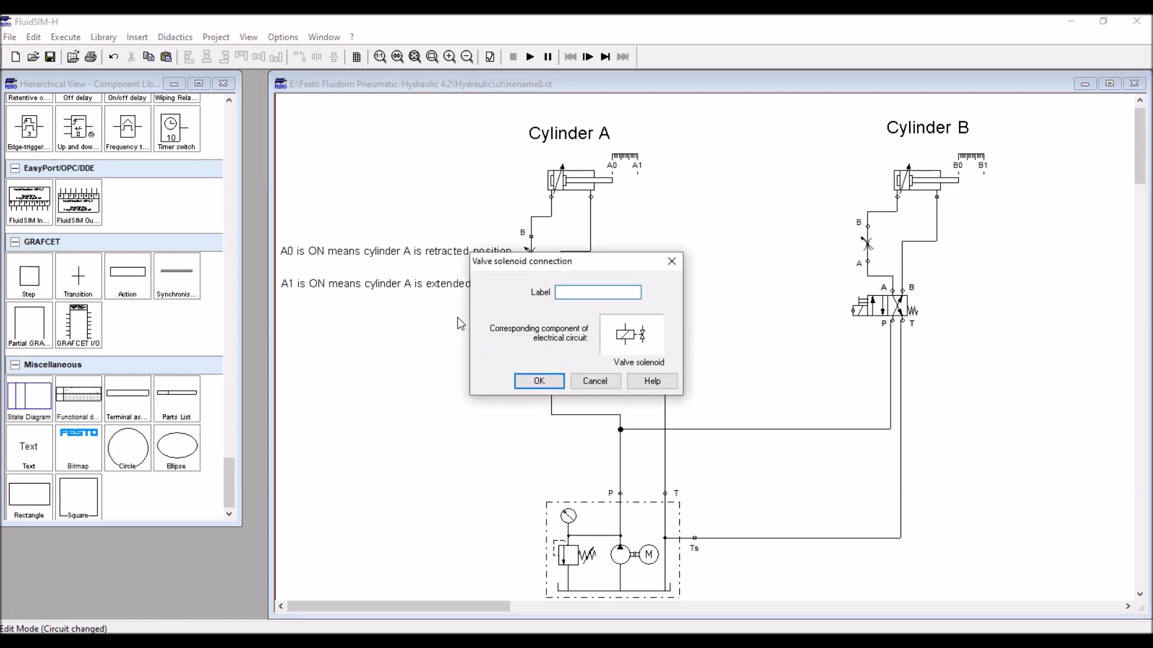
pyautogui.write('Y1')
pyautogui.press('Return')
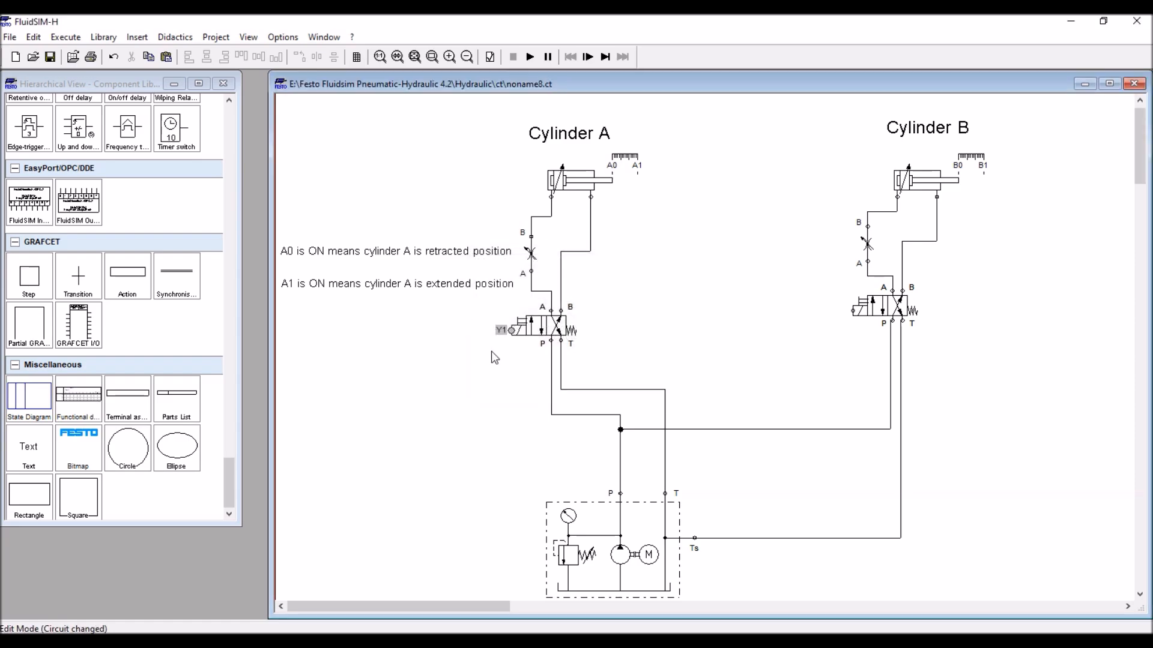
pyautogui.doubleClick(852, 310)
pyautogui.write('Y2')
pyautogui.press('Return')
pyautogui.click(913, 336)
# - Add a text reading "A+ B+ A- B-" in font size 20 between the two cylinder titles
pyautogui.moveTo(42, 455); pyautogui.dragTo(690, 110)
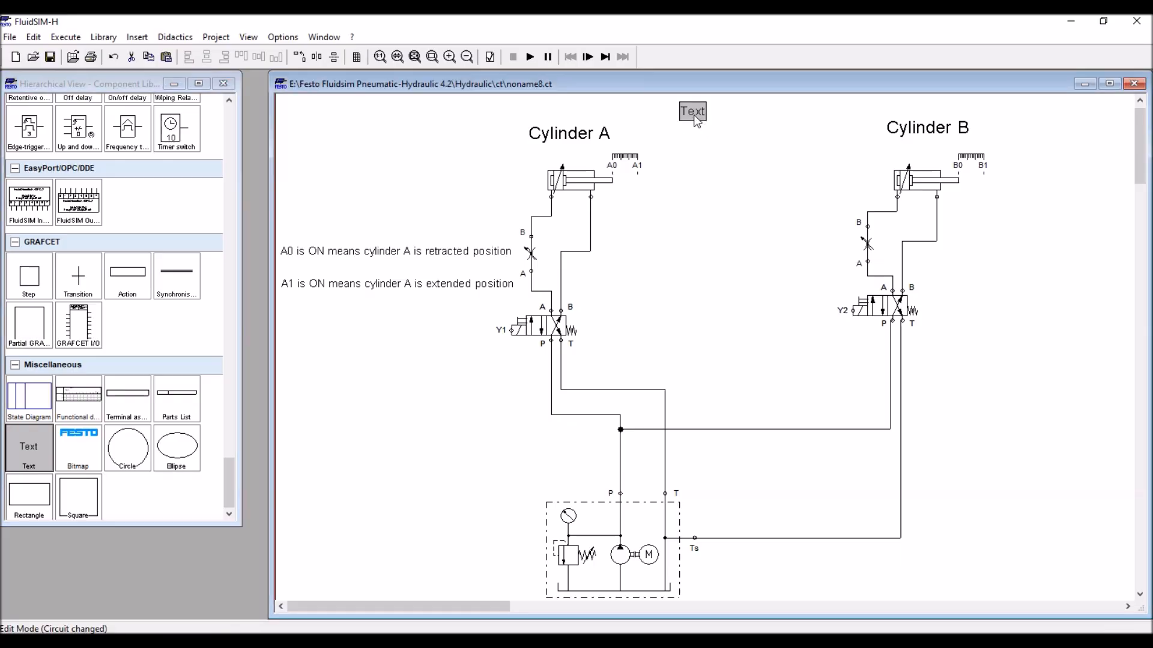
pyautogui.doubleClick(693, 112)
pyautogui.click(543, 362)
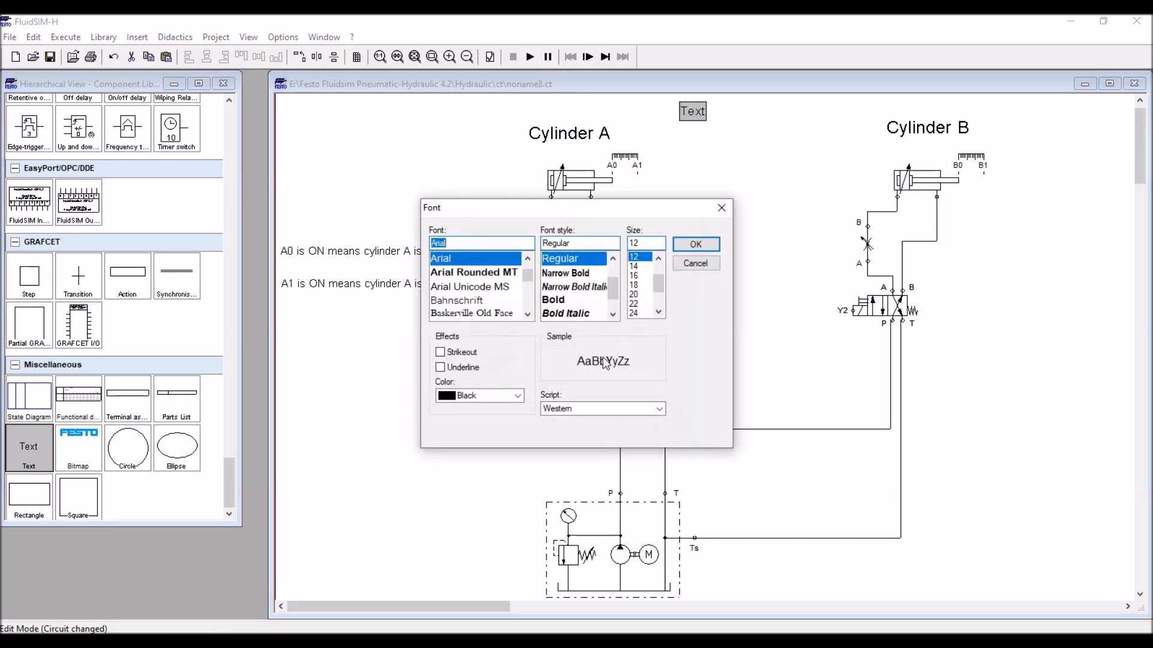
pyautogui.click(635, 295)
pyautogui.click(693, 245)
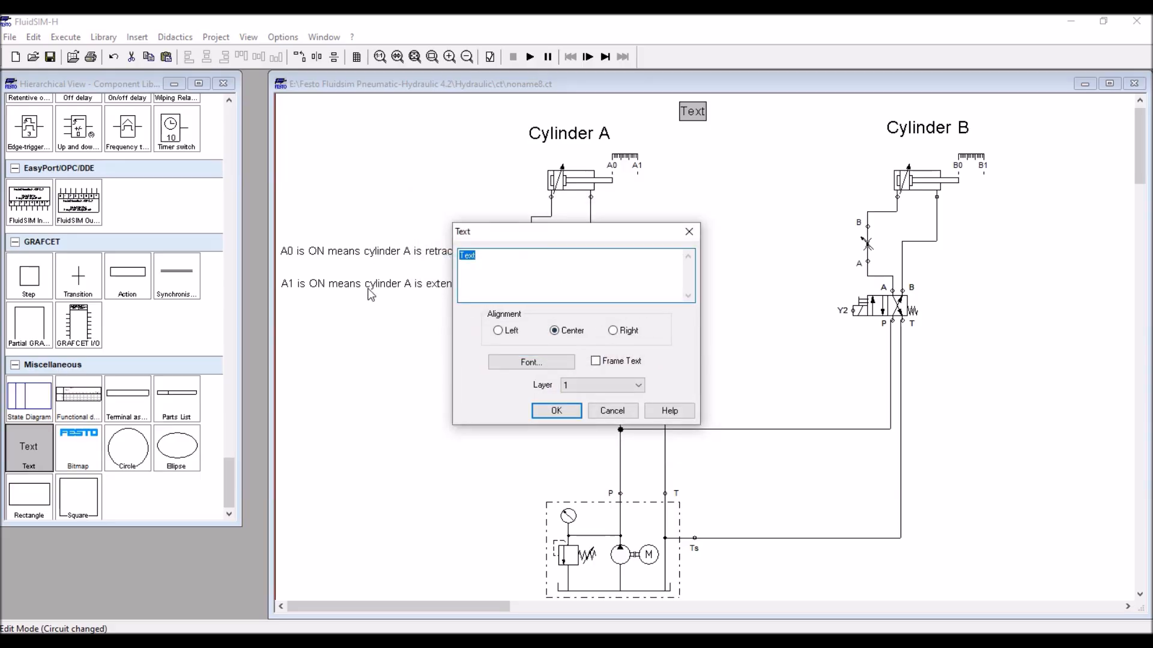
pyautogui.write('A+ B+ A- B-')
pyautogui.click(558, 411)
pyautogui.click(721, 258)
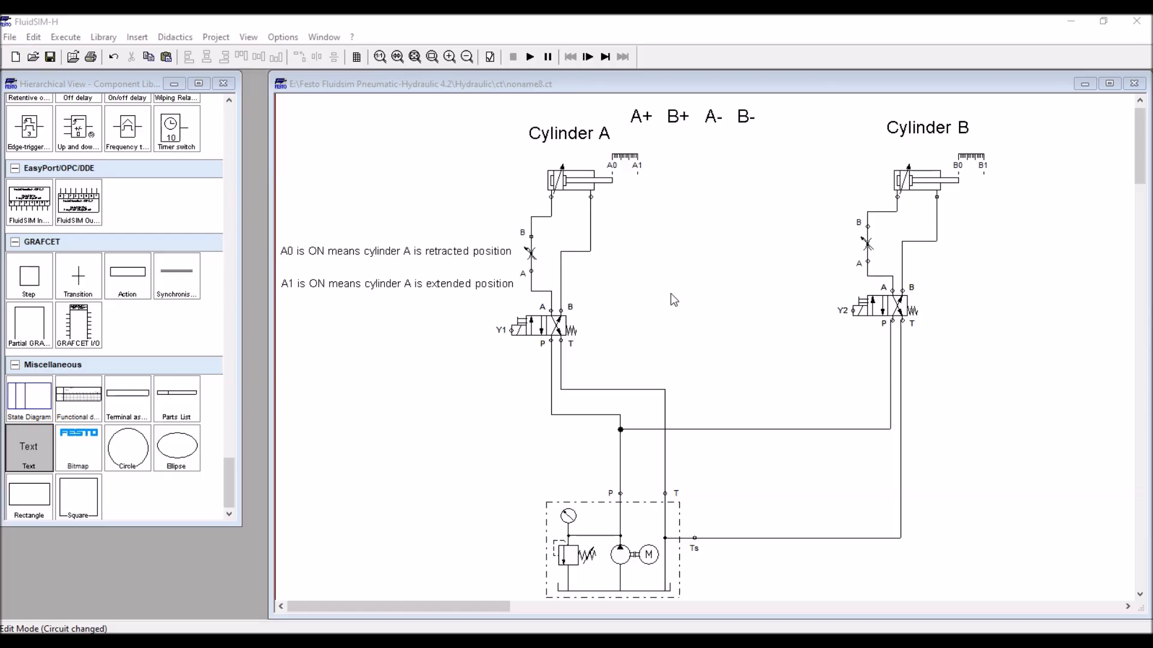
# - Copy the A1 note and place the duplicate below cylinder A's directional valve, under the existing notes
pyautogui.click(410, 296)
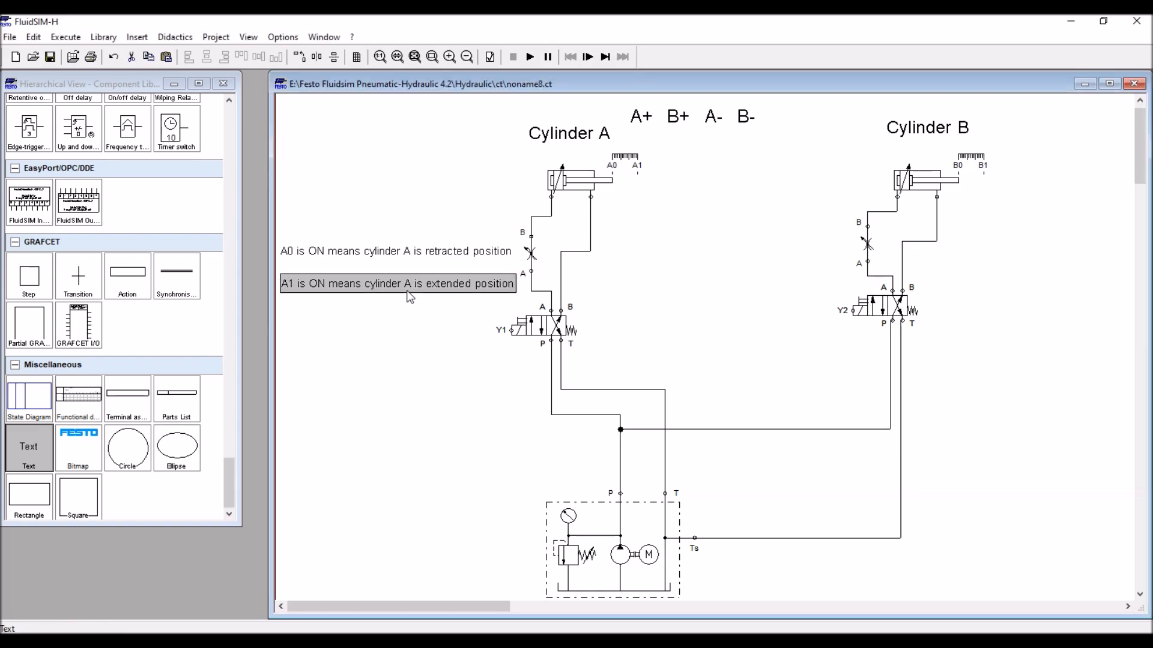
pyautogui.hotkey('ctrl', 'c')
pyautogui.click(419, 350)
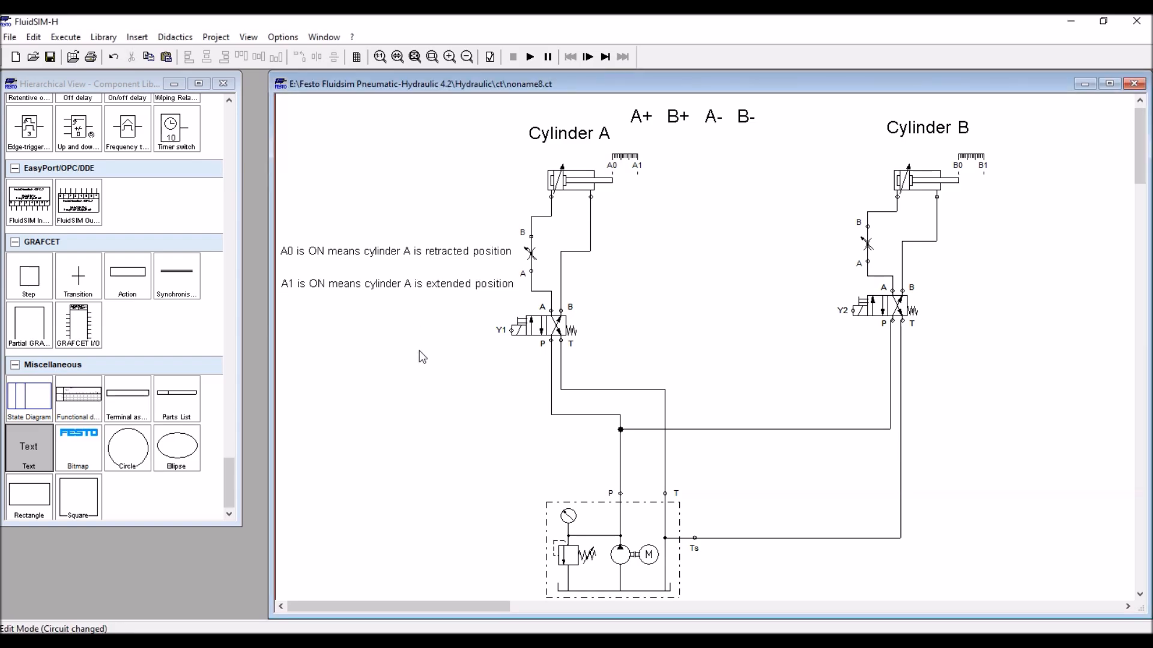
pyautogui.hotkey('ctrl', 'v')
pyautogui.moveTo(733, 374); pyautogui.dragTo(407, 369)
# - Change the duplicated note's text to "if Y1 is ON means cylinder A extends"
pyautogui.doubleClick(407, 369)
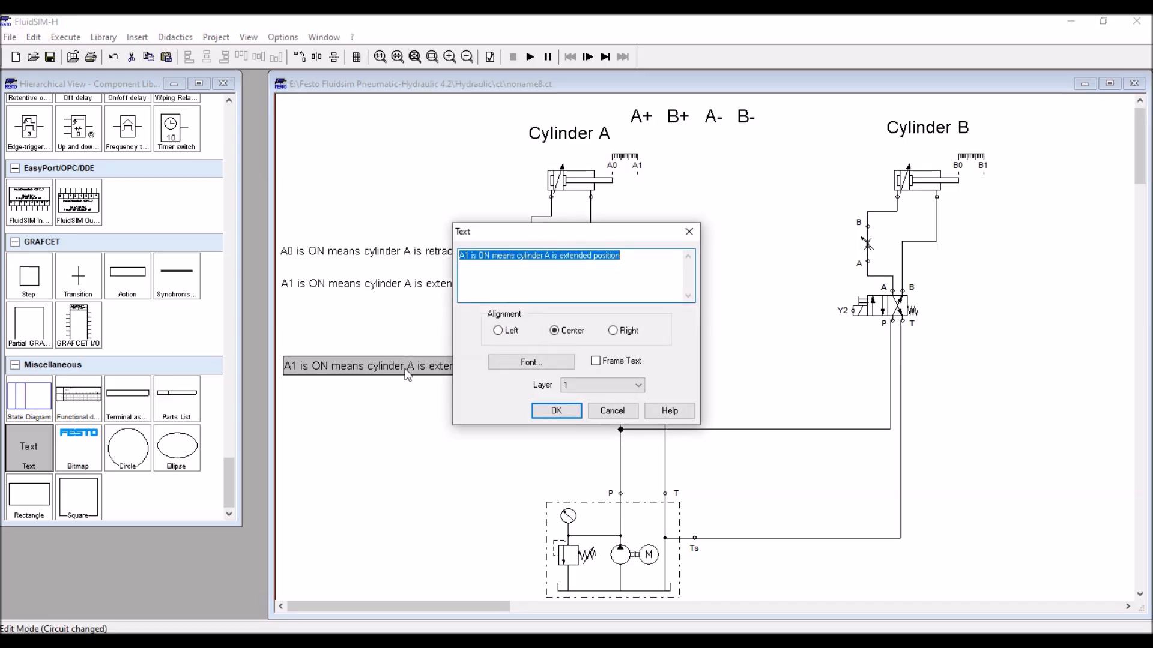
pyautogui.press('BackSpace')
pyautogui.write('Y1')
pyautogui.press('BackSpace')
pyautogui.press('BackSpace')
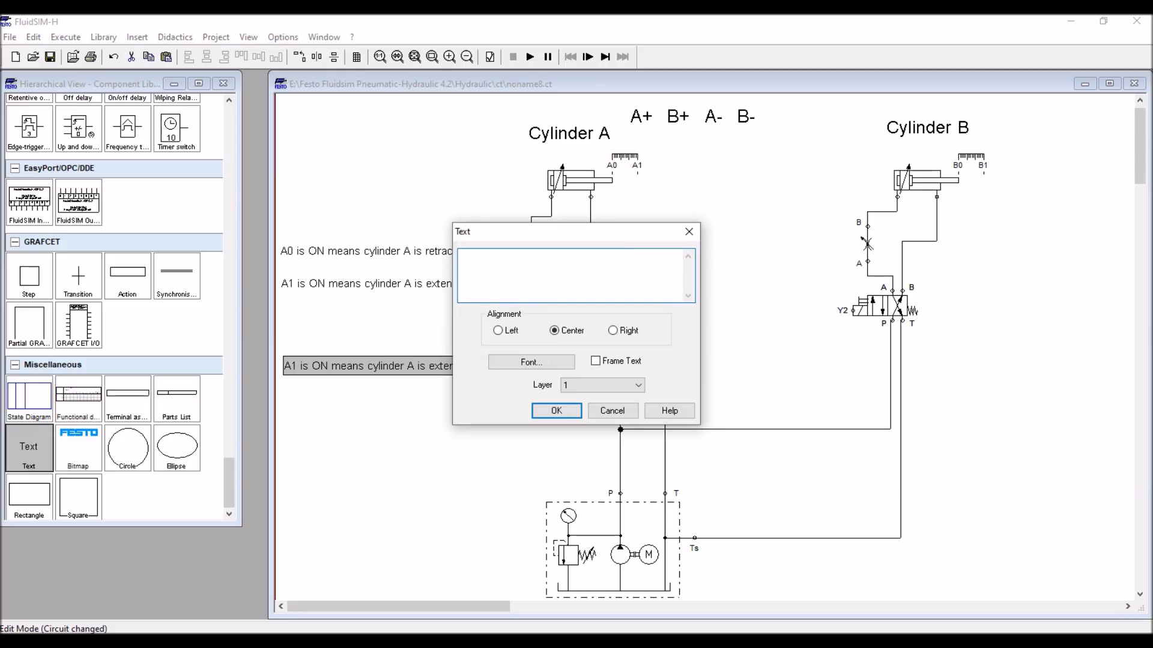
pyautogui.write('if Y1 is ON means cylinder A extends')
pyautogui.press('Return')
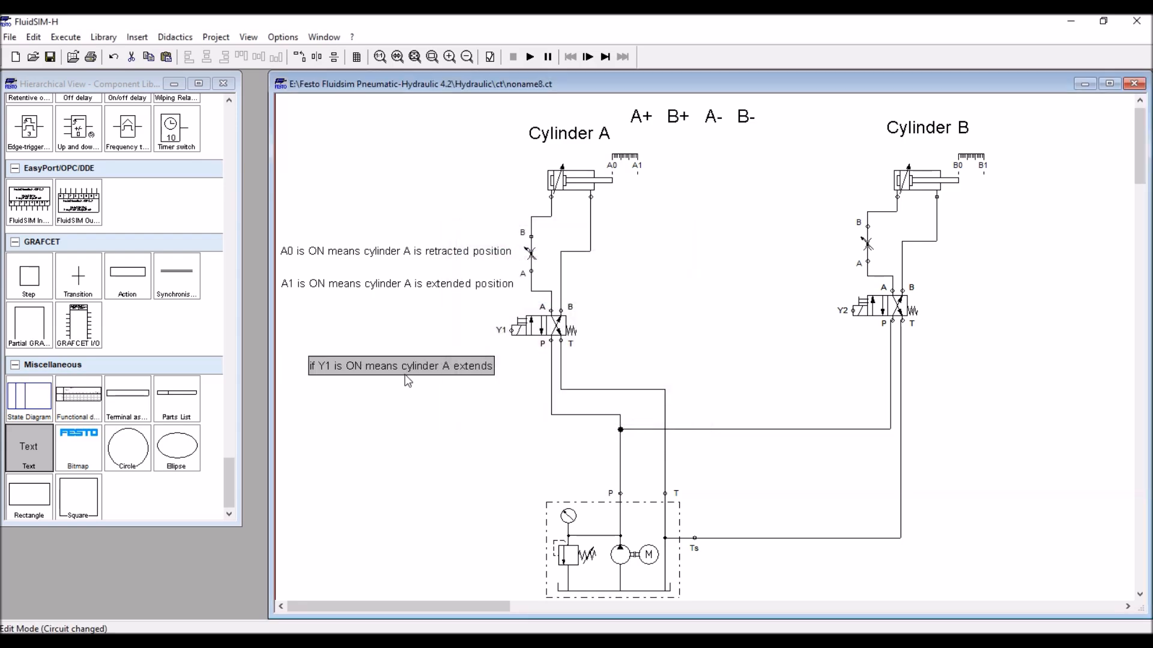
pyautogui.click(390, 441)
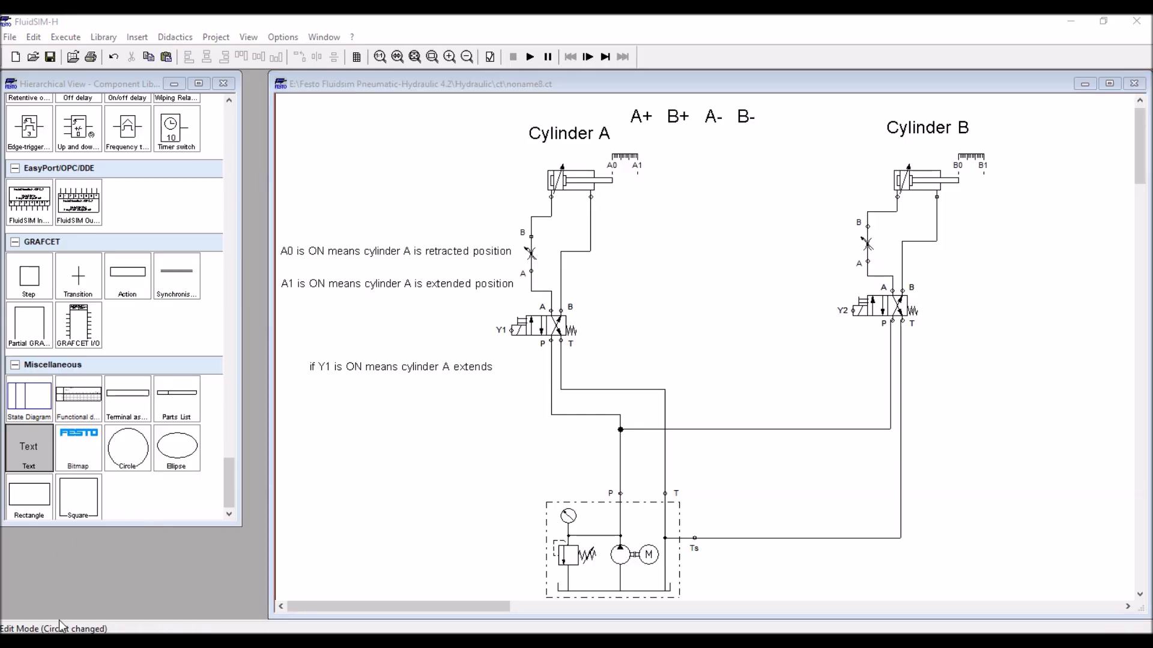
# - Open a blank document in Word and set the font size to 36
pyautogui.press('super')
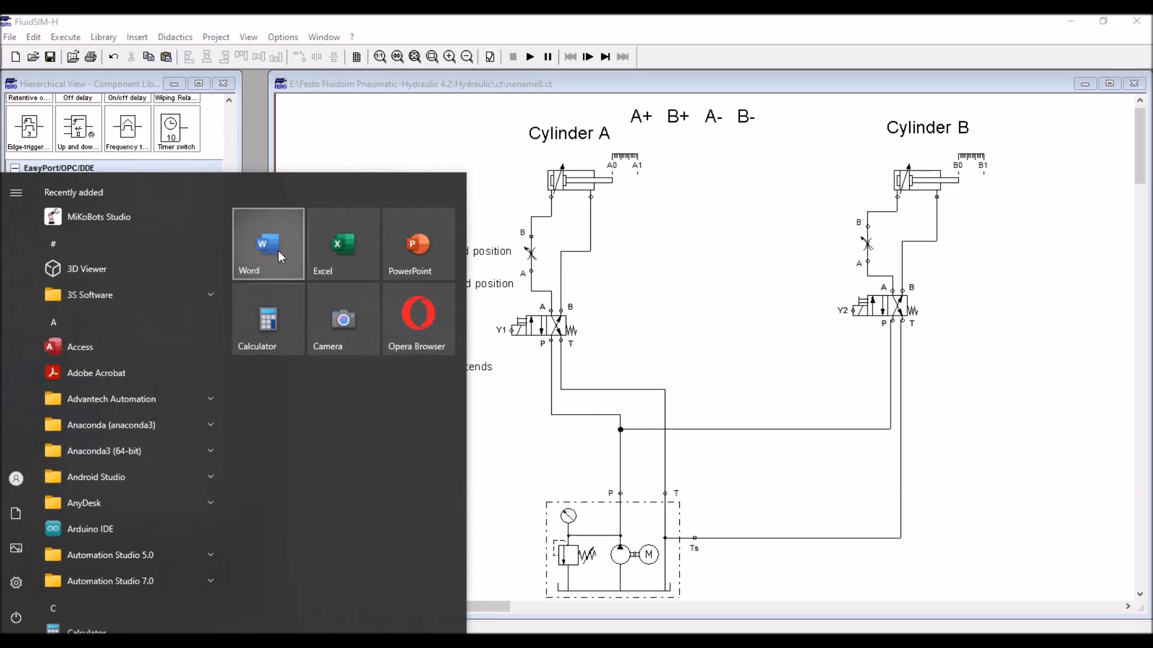
pyautogui.click(279, 250)
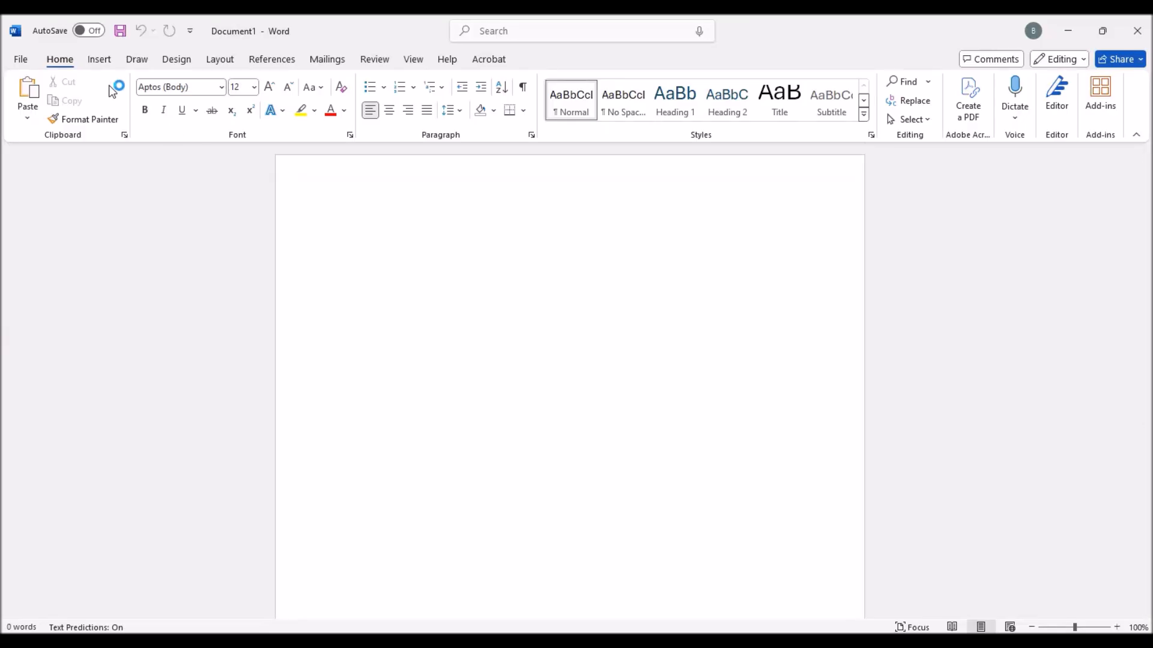
pyautogui.click(268, 89)
pyautogui.click(268, 89)
pyautogui.click(268, 88)
pyautogui.click(268, 88)
pyautogui.click(269, 88)
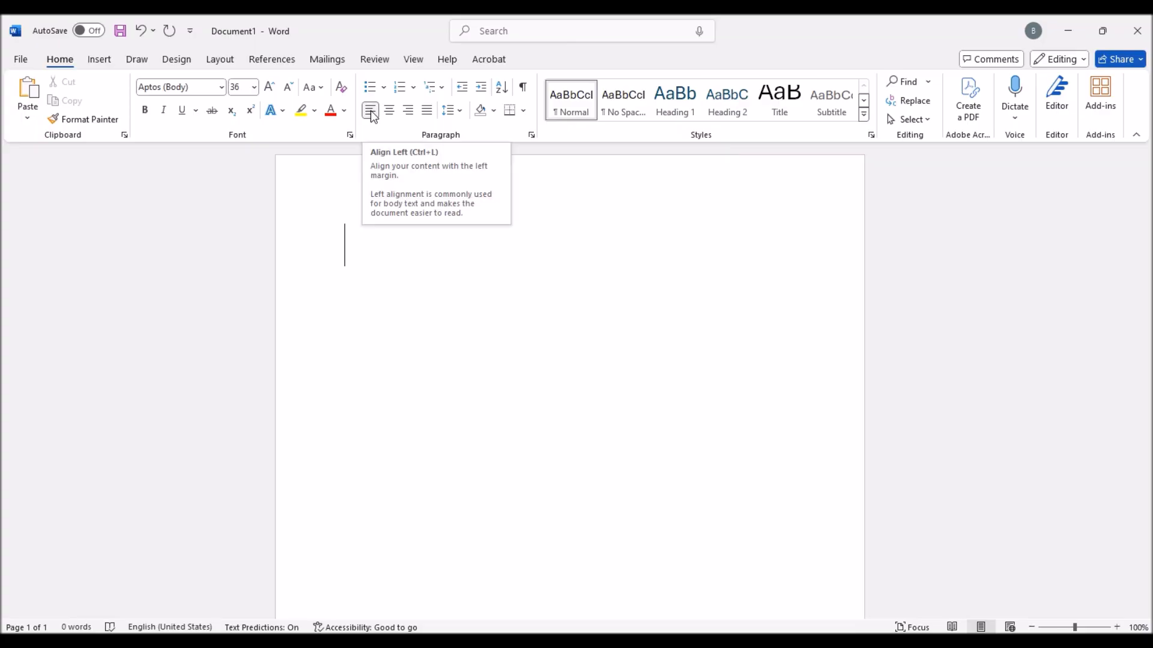
# - Write the sequence "A+ B+ A- B-" with wide gaps between the terms, two lines below the document's first line
pyautogui.write('A+')
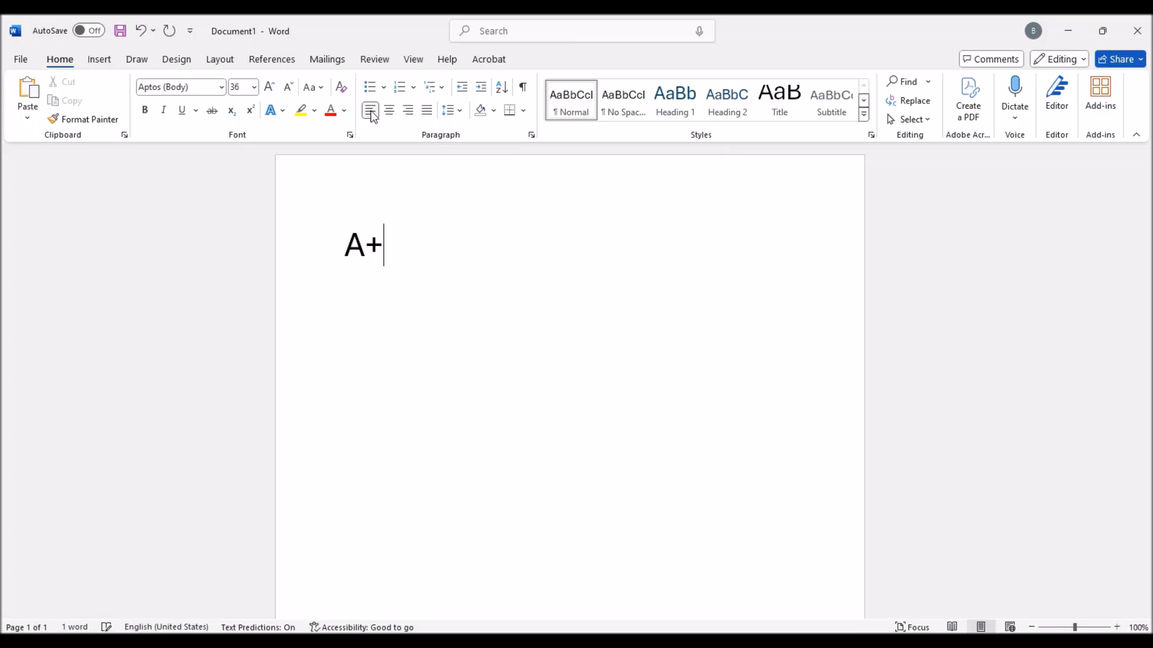
pyautogui.press('BackSpace')
pyautogui.press('BackSpace')
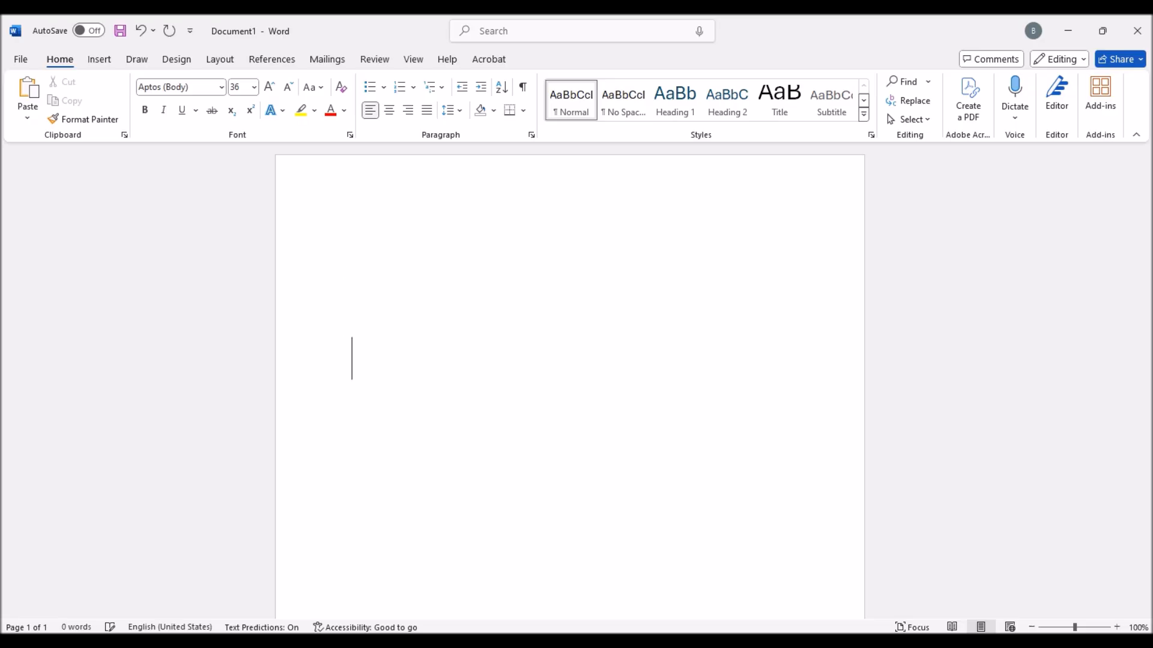
pyautogui.press('BackSpace')
pyautogui.press('BackSpace')
pyautogui.write('A+')
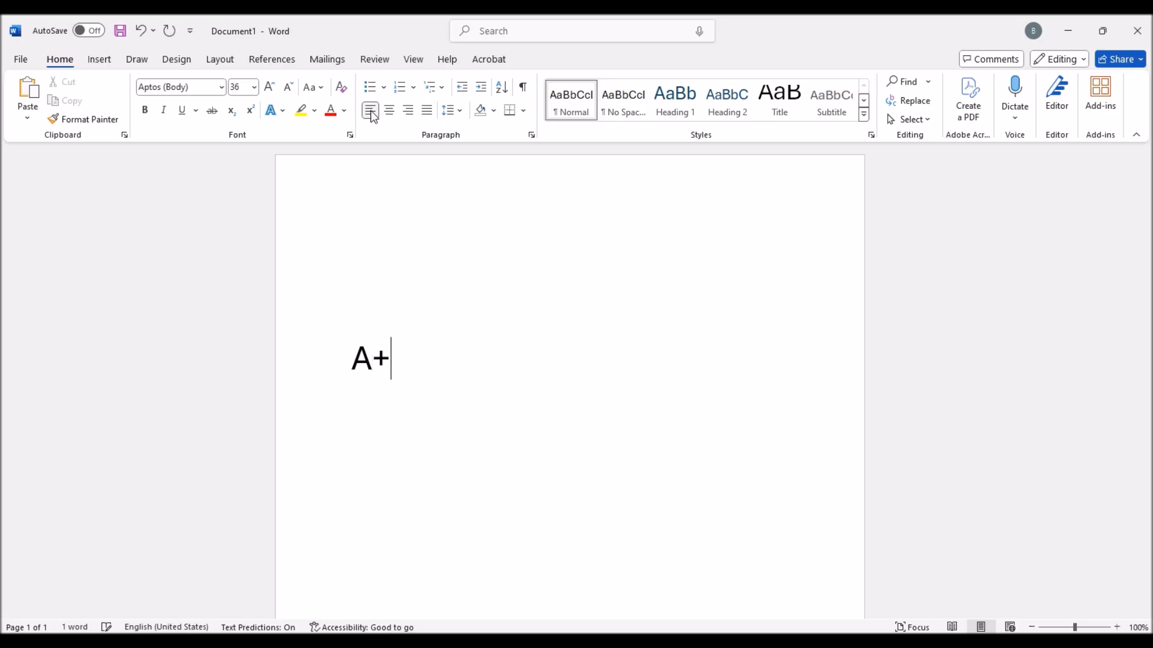
pyautogui.write('    B+  ')
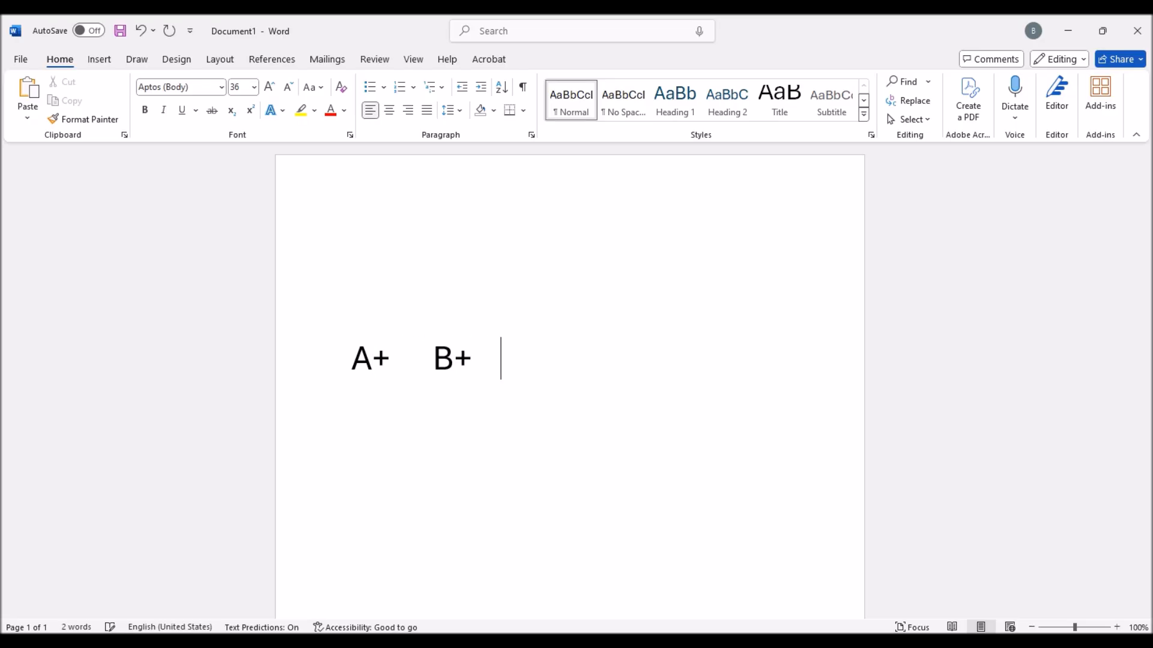
pyautogui.write('   B')
pyautogui.press('BackSpace')
pyautogui.write('A-       B-')
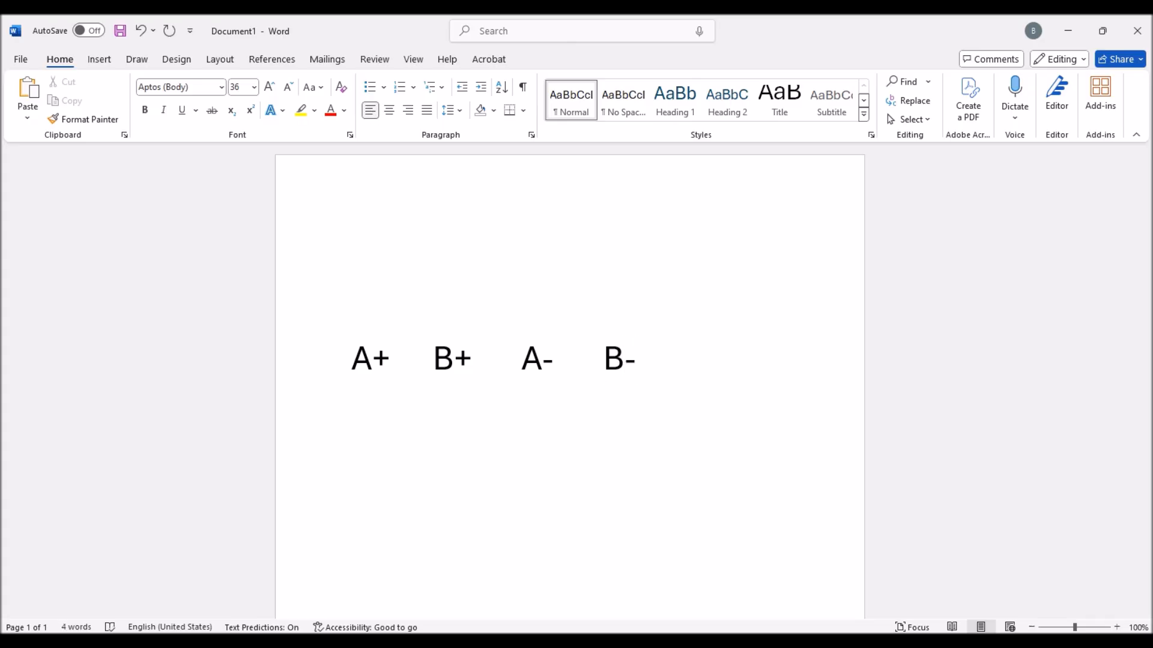
# - Write the heading "Step1 : Signal Flow Diagram" on the document's first line
pyautogui.click(101, 62)
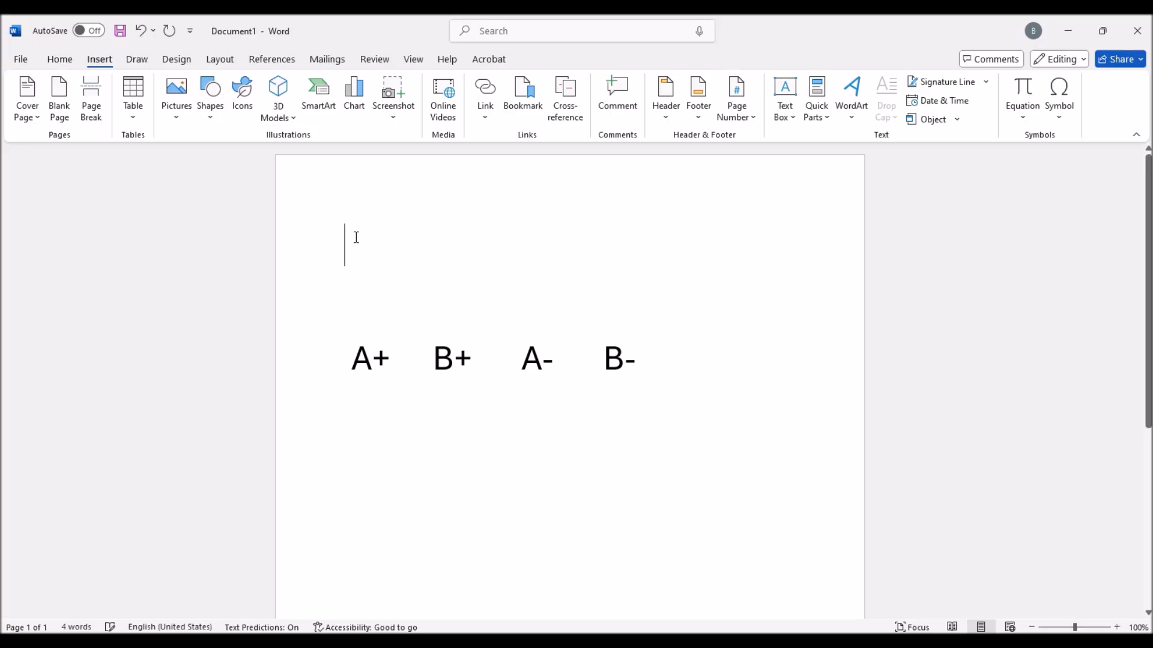
pyautogui.write('St')
pyautogui.write('wp')
pyautogui.press('BackSpace')
pyautogui.press('BackSpace')
pyautogui.write('ep1 : ')
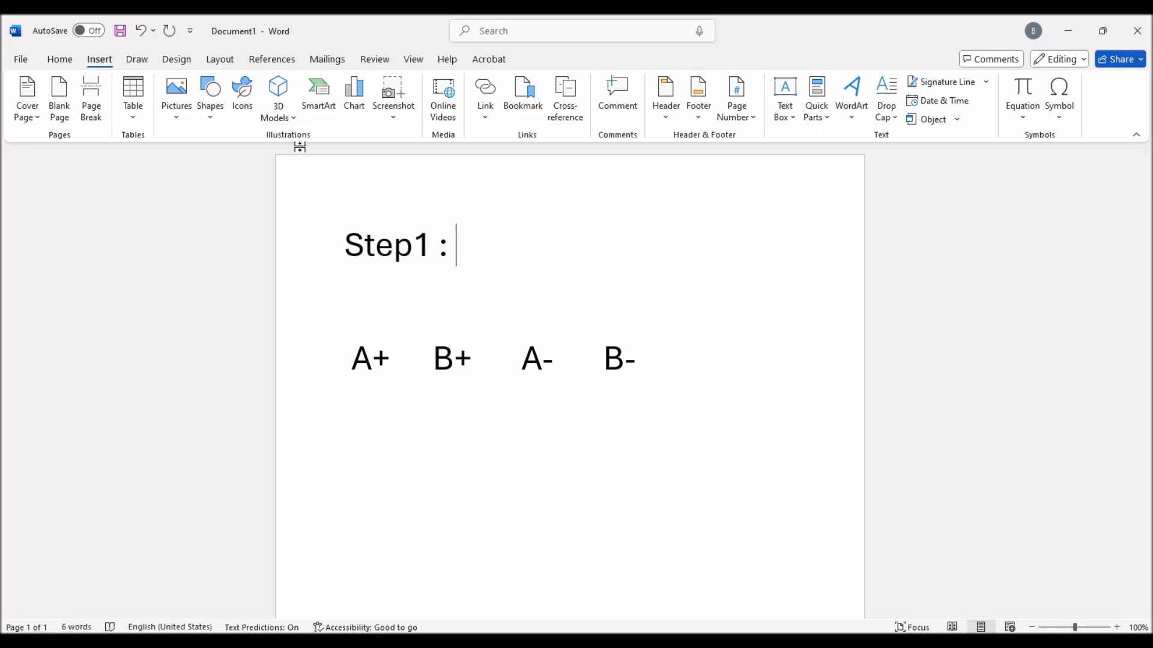
pyautogui.write('Sign')
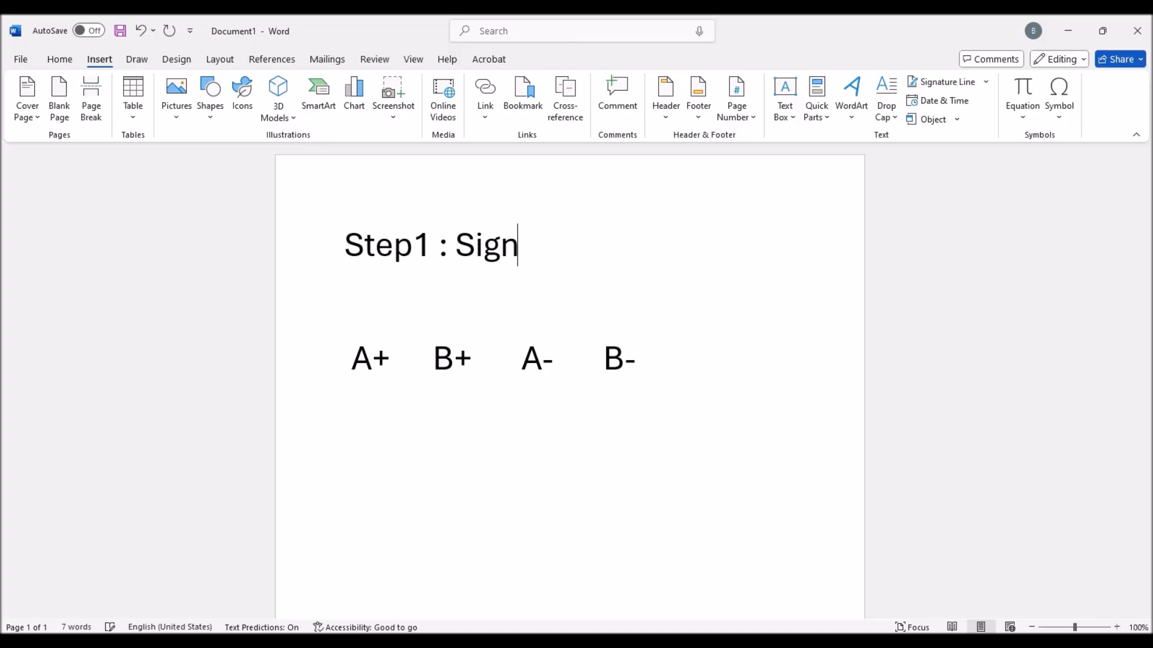
pyautogui.write('al Flow di')
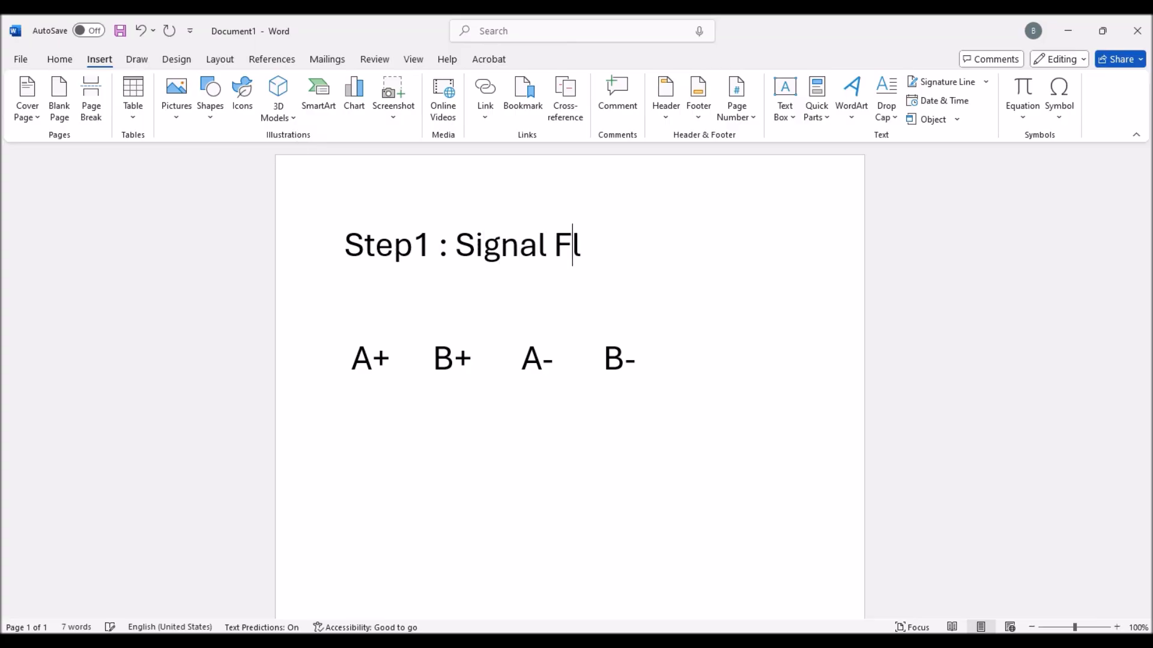
pyautogui.press('BackSpace')
pyautogui.press('BackSpace')
pyautogui.write('Diagrm')
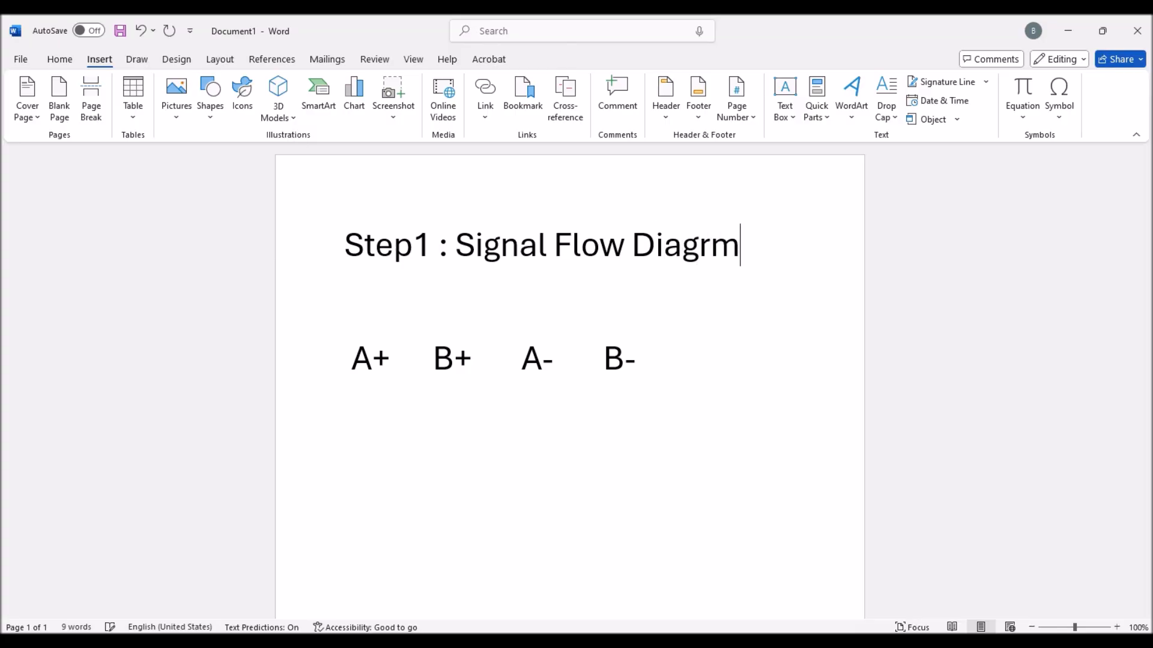
pyautogui.press('BackSpace')
pyautogui.write('am')
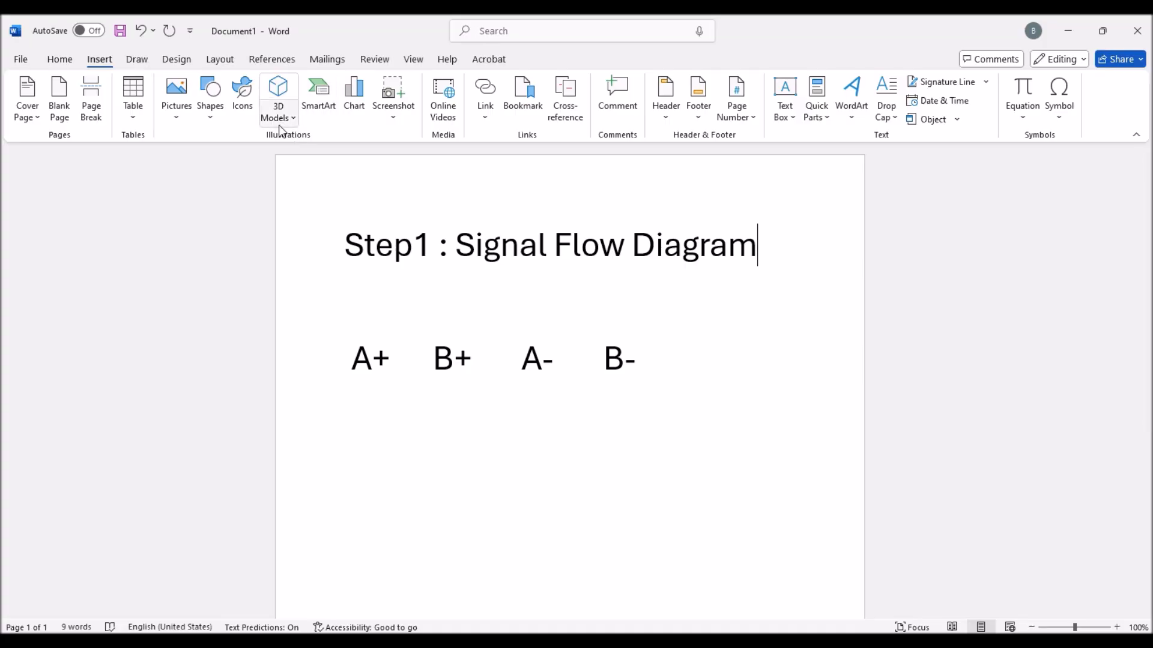
# - Add another blank line between the heading and the sequence line
pyautogui.click(418, 324)
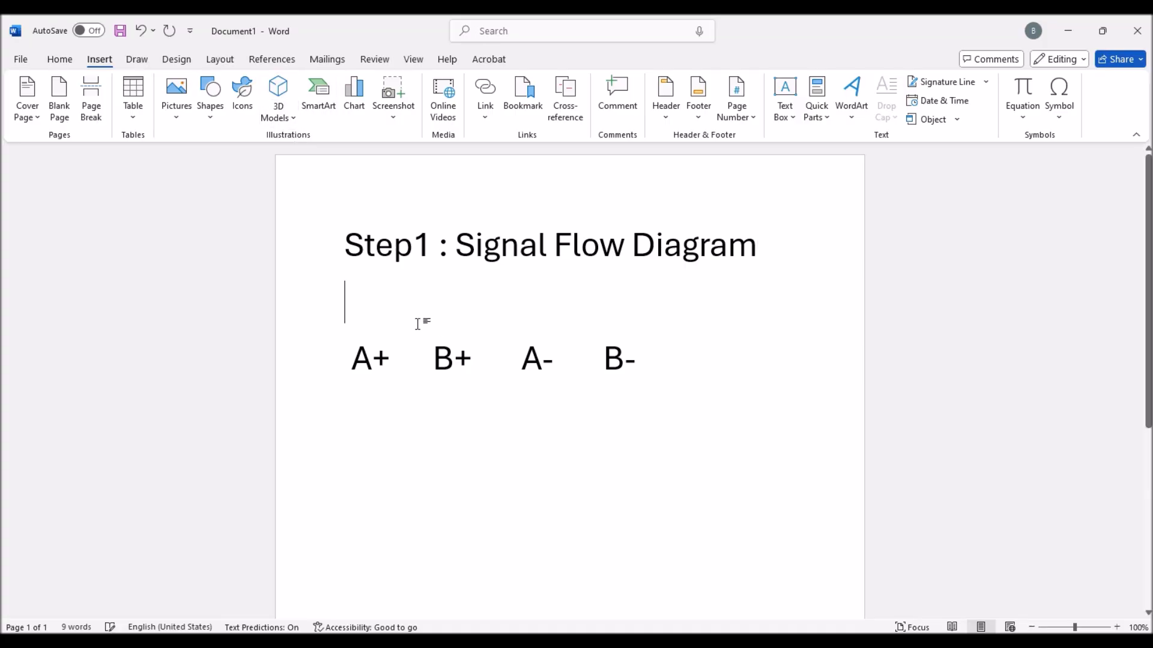
pyautogui.press('Return')
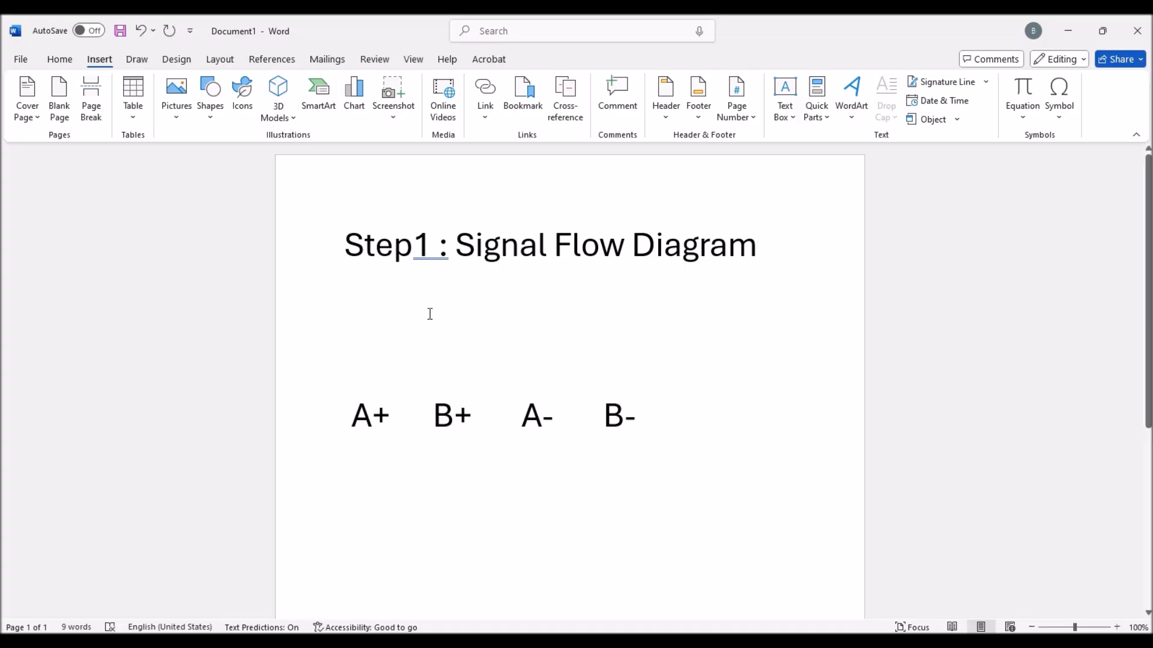
pyautogui.scroll(-2, 542, 398)
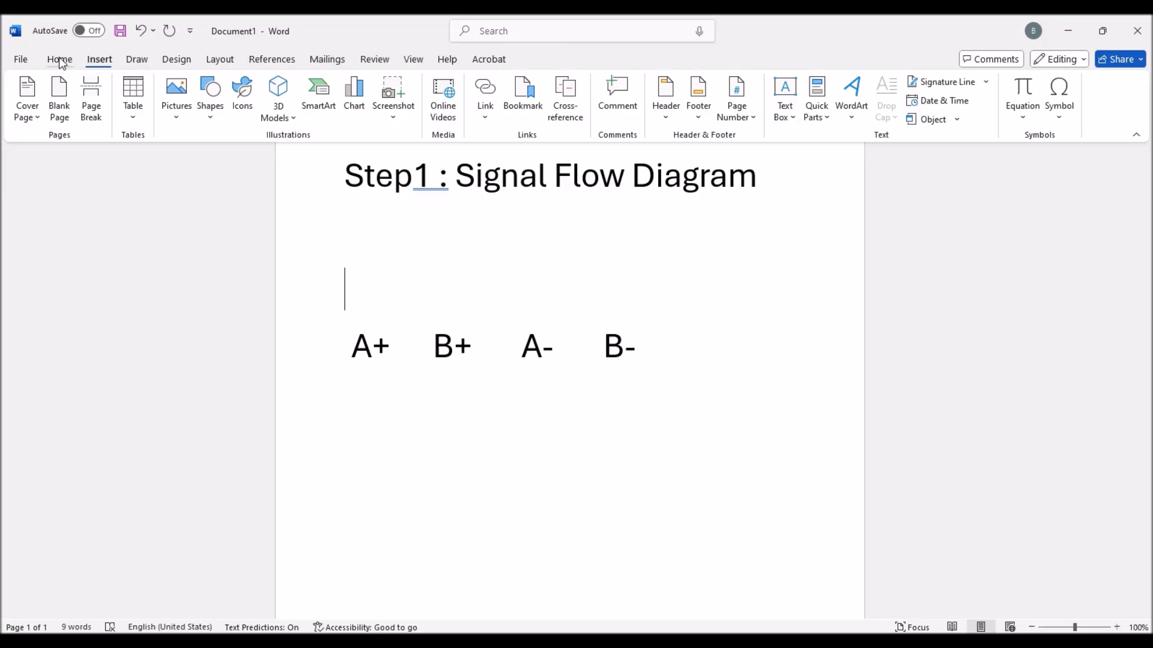
# - Draw a downward line arrow about 0.76" long beneath B- in the Word document
pyautogui.click(213, 113)
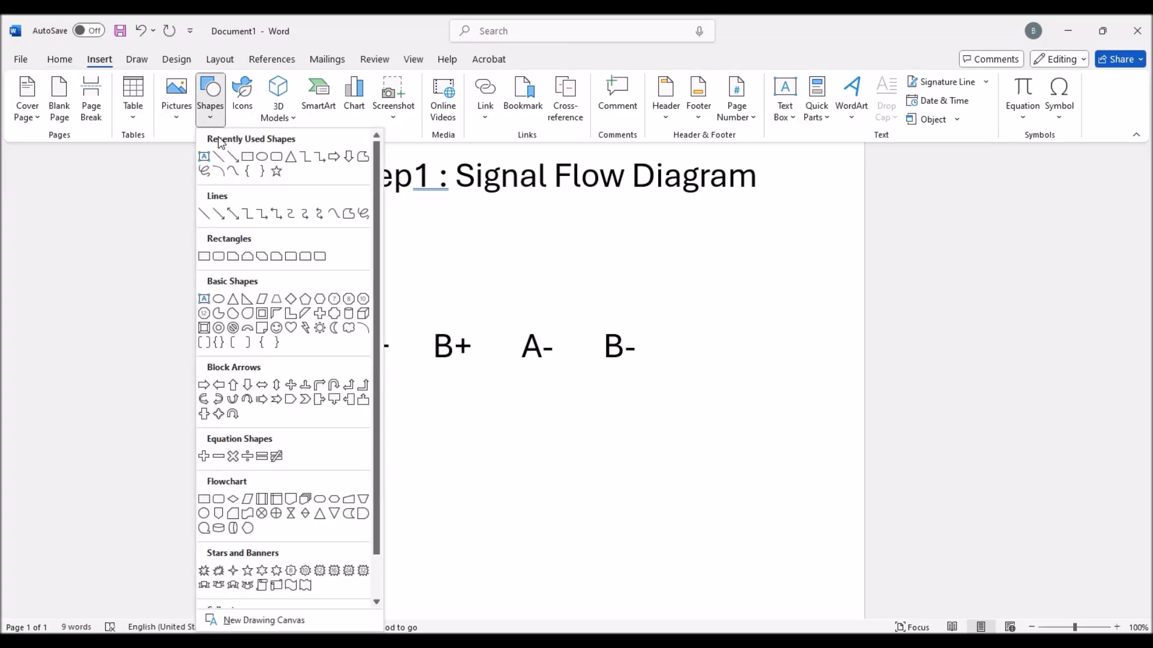
pyautogui.click(233, 159)
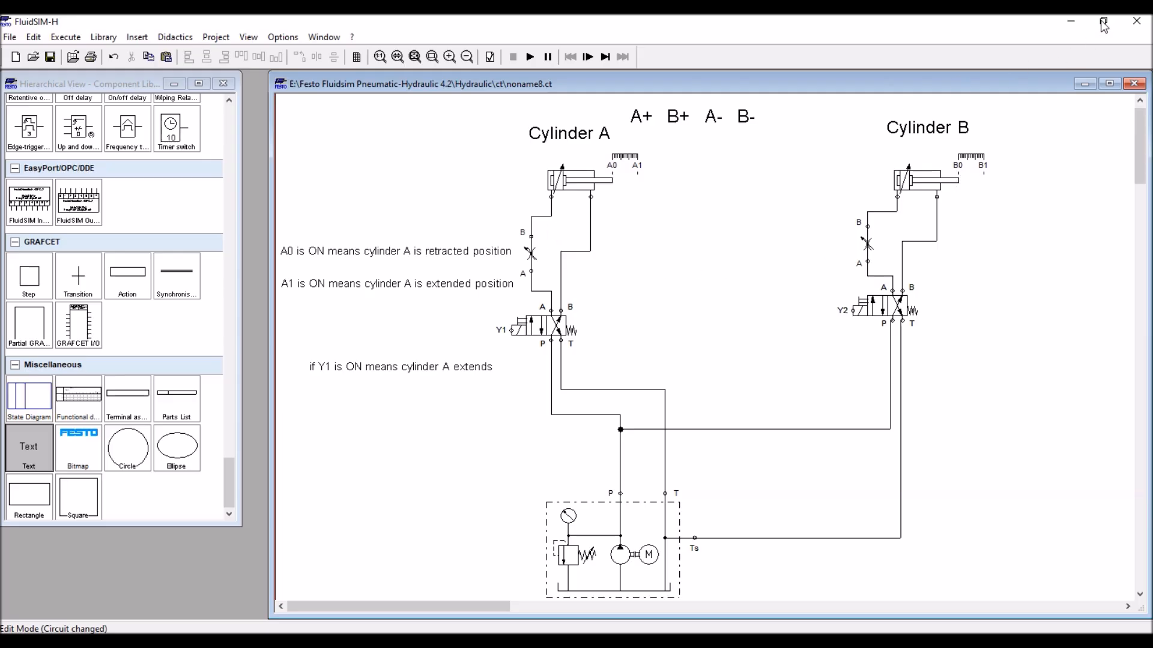
pyautogui.click(1071, 21)
pyautogui.moveTo(620, 368); pyautogui.dragTo(619, 419)
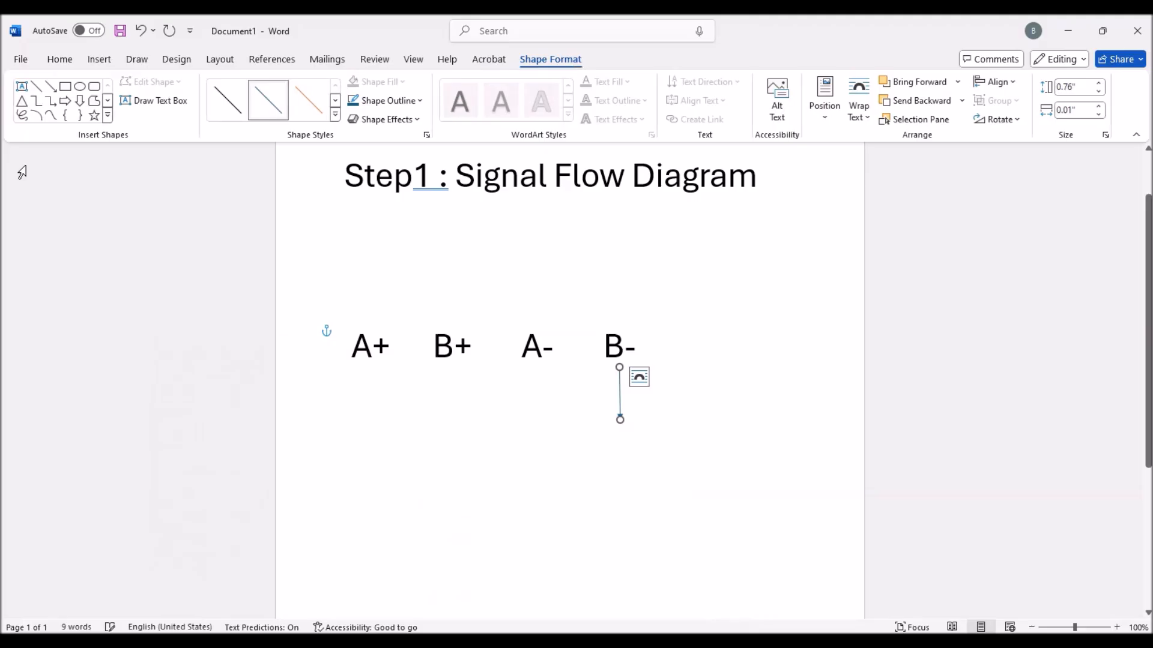
# - Draw an arrow about 3.89" long from below B- back to below A+, and one about 0.87" long up to A+
pyautogui.click(51, 86)
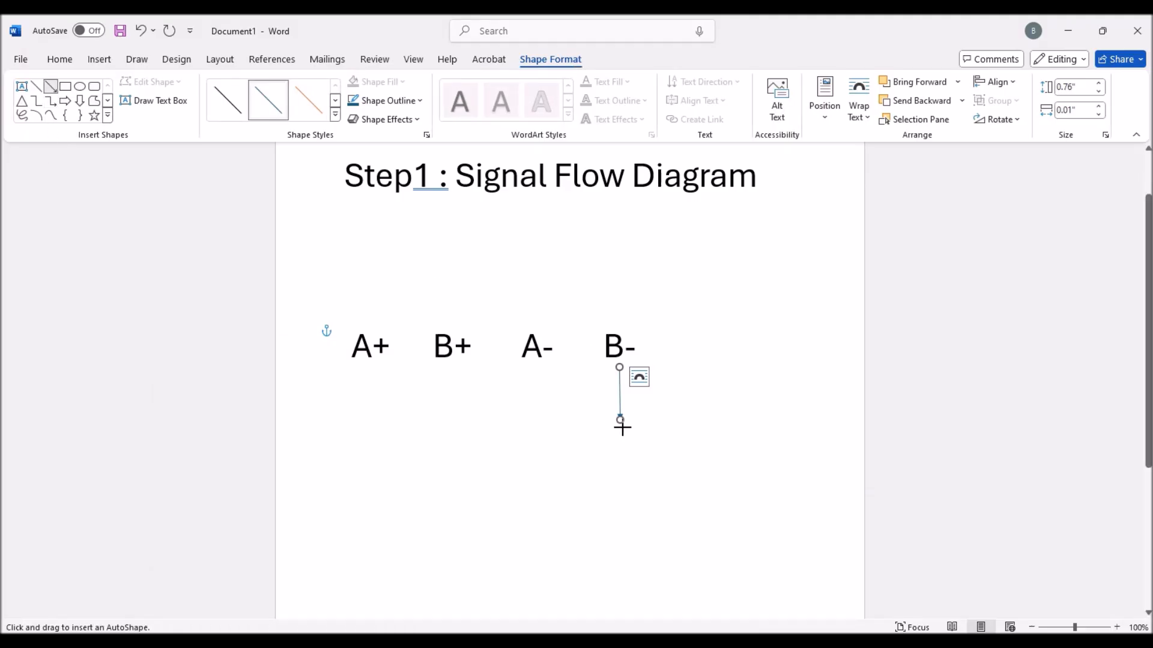
pyautogui.moveTo(621, 426); pyautogui.dragTo(353, 427)
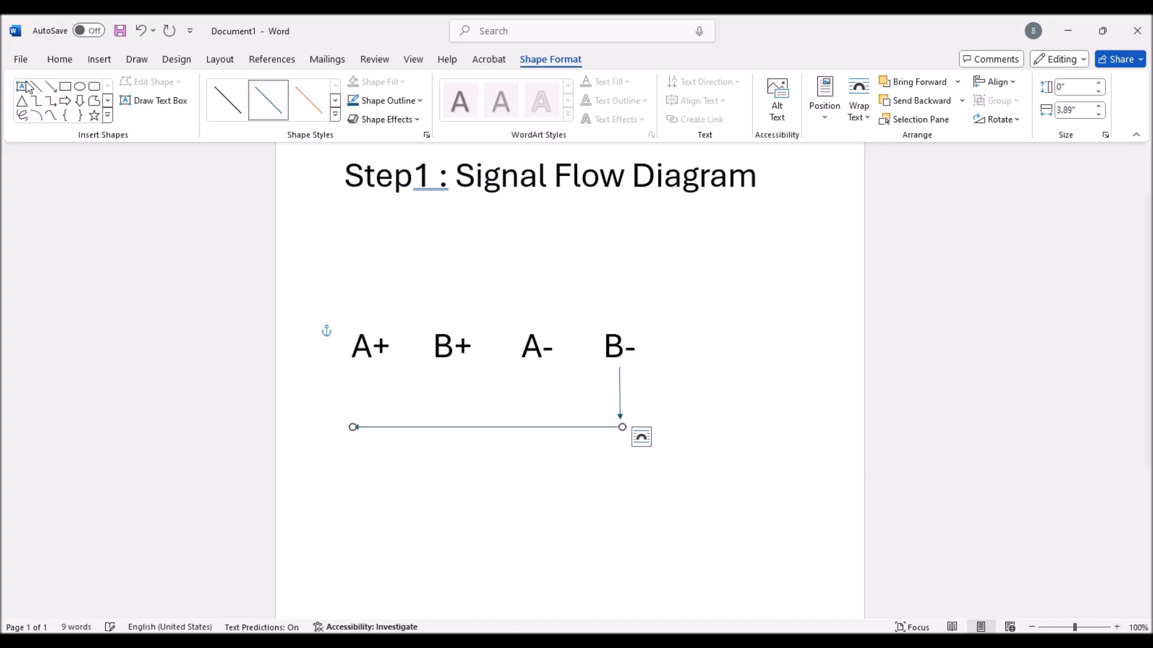
pyautogui.click(51, 86)
pyautogui.moveTo(355, 426); pyautogui.dragTo(356, 362)
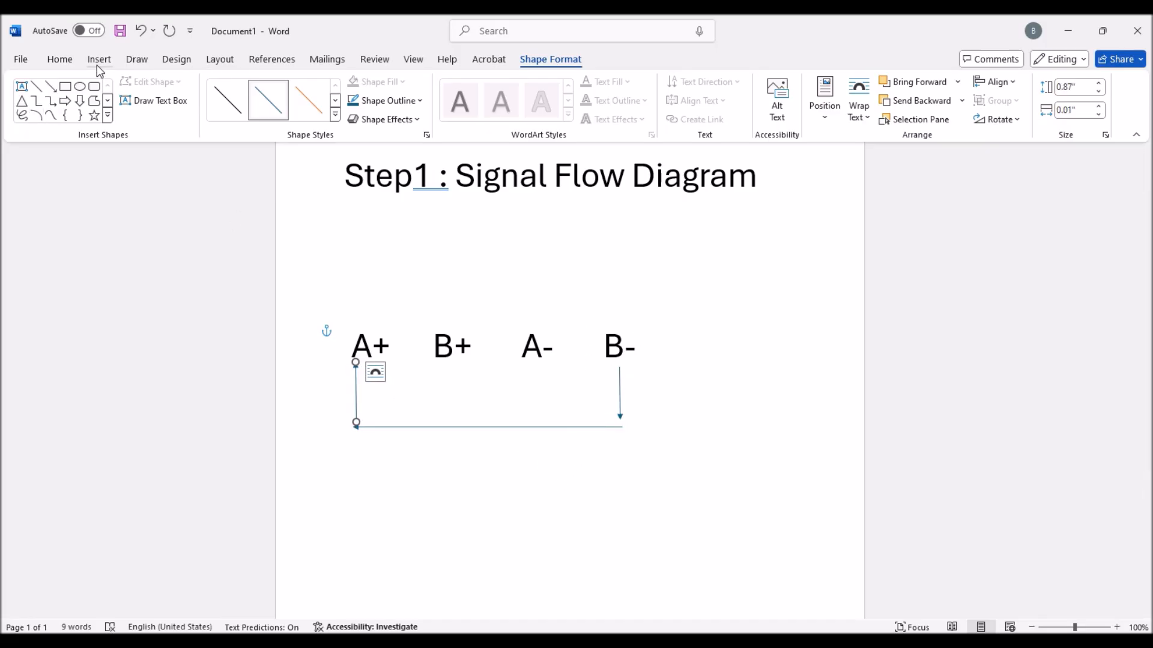
# - Draw a text box about 0.45" by 0.34" just above the long return arrow and enter B0 in it
pyautogui.click(98, 66)
pyautogui.click(784, 114)
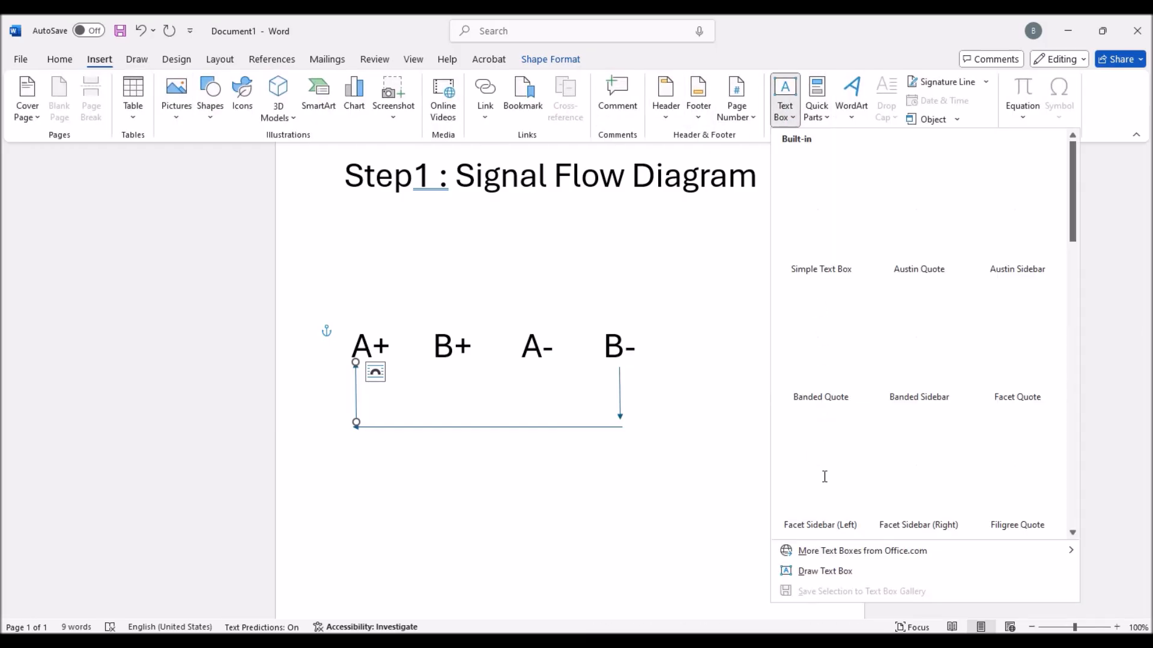
pyautogui.click(824, 571)
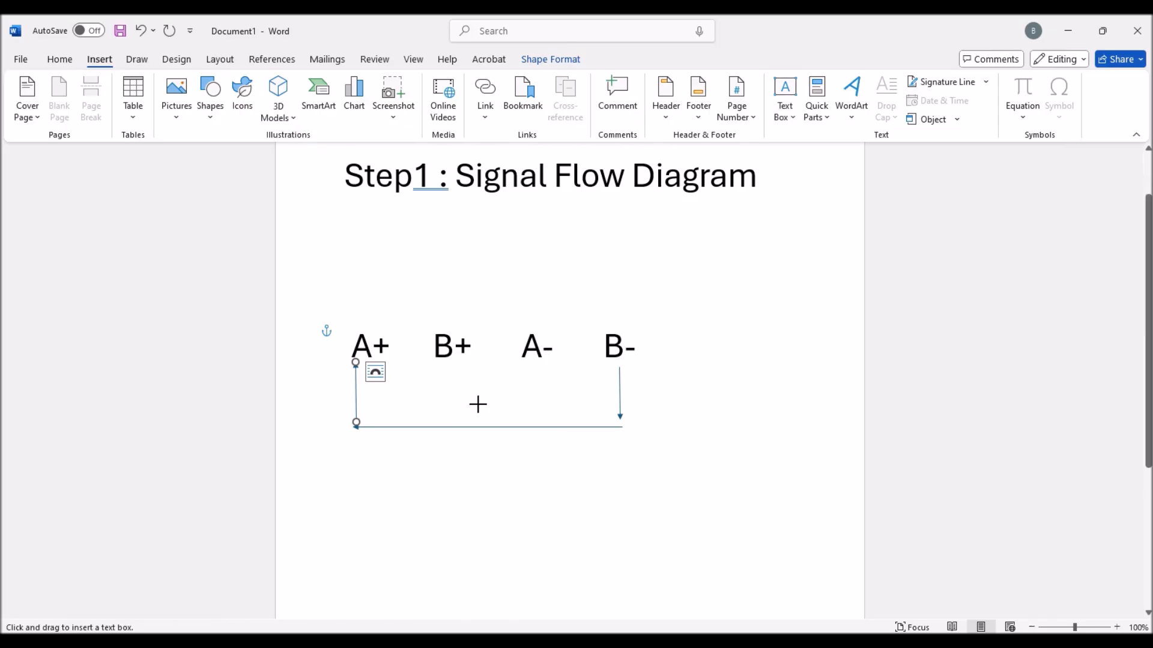
pyautogui.moveTo(466, 399); pyautogui.dragTo(497, 424)
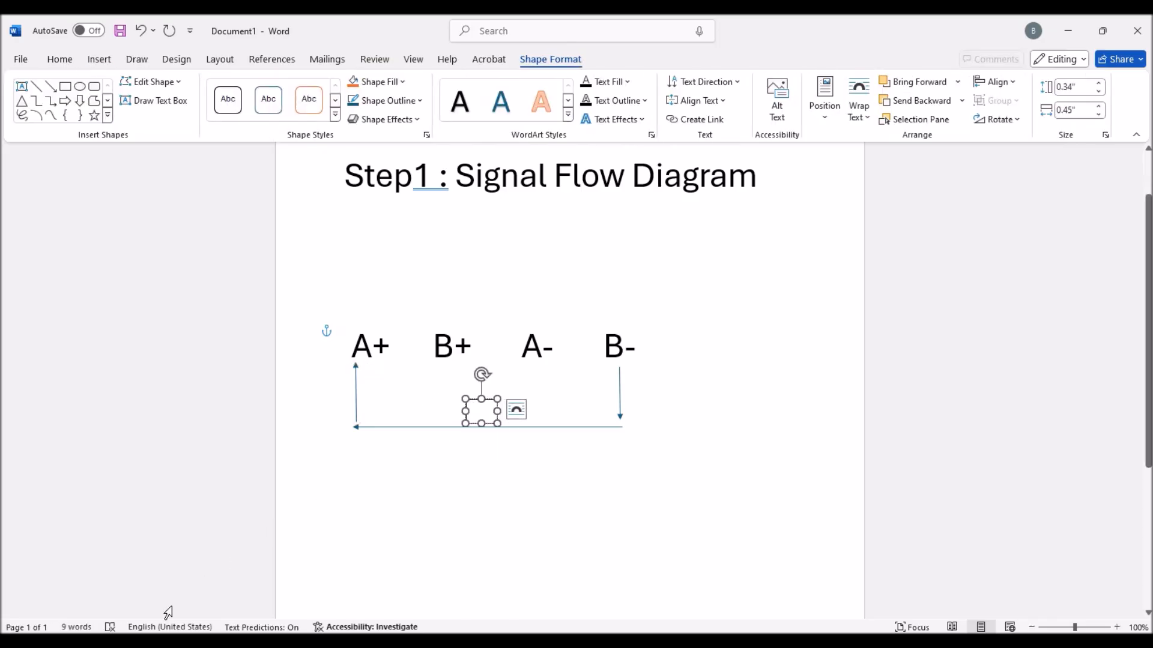
pyautogui.click(152, 641)
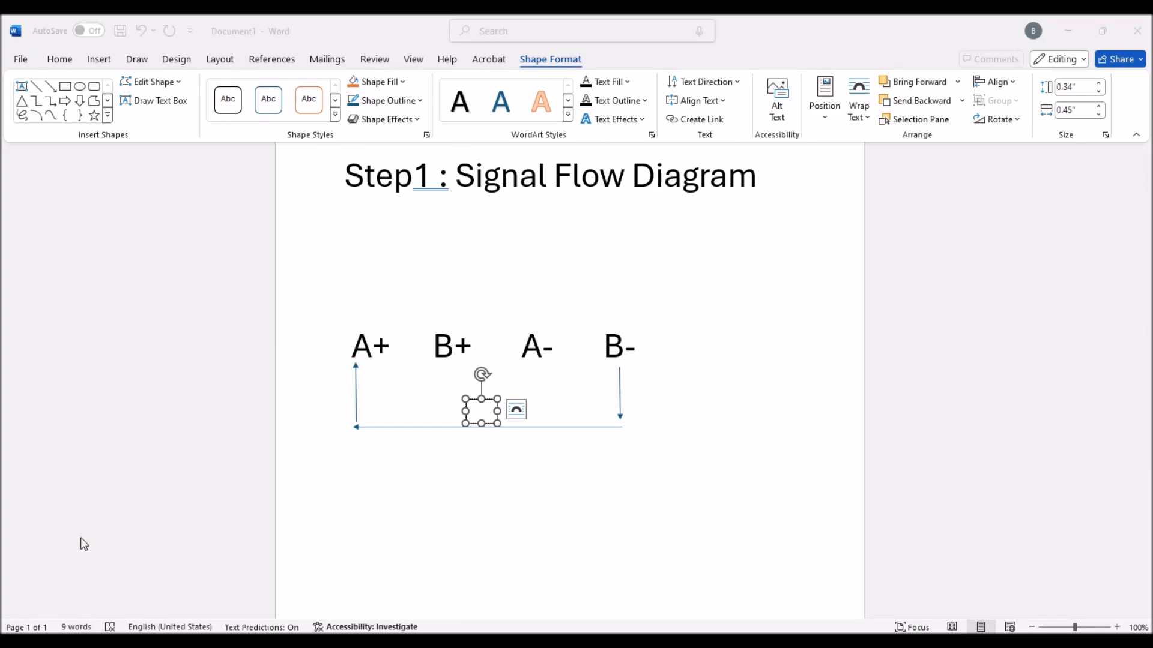
pyautogui.click(482, 412)
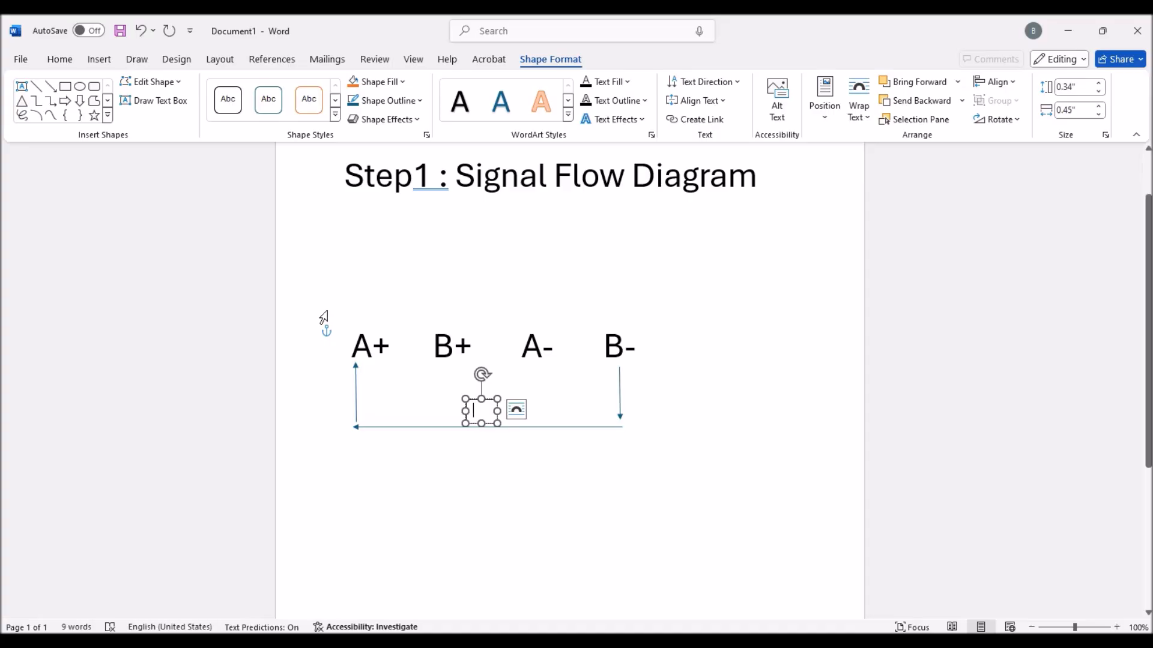
pyautogui.write('B')
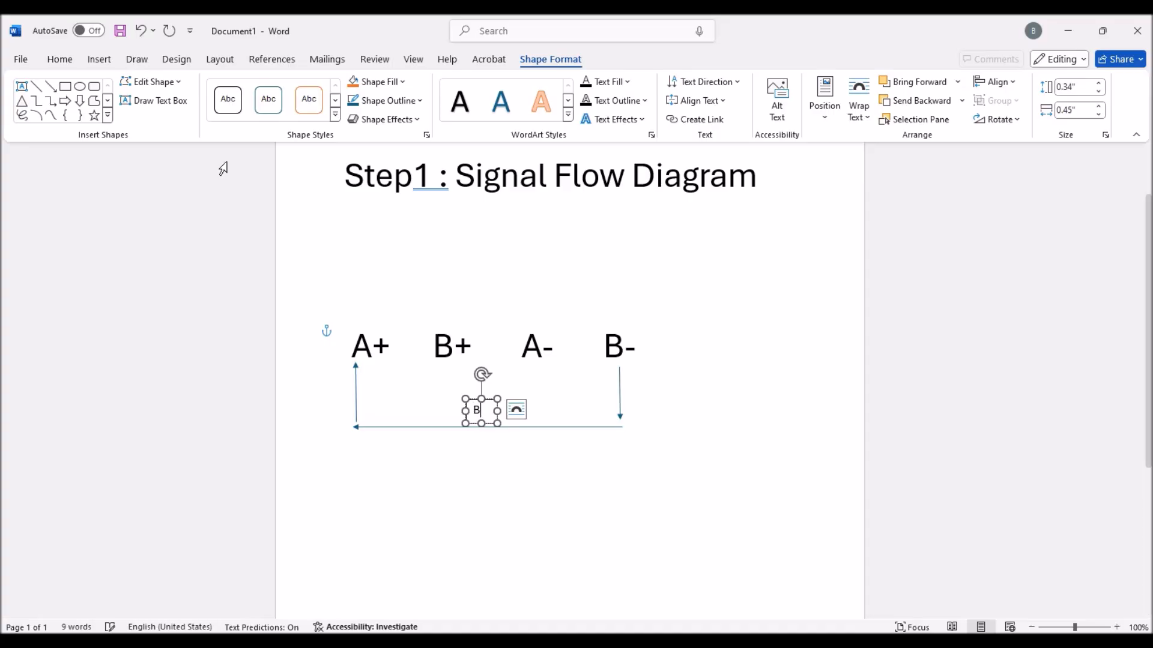
pyautogui.write('0')
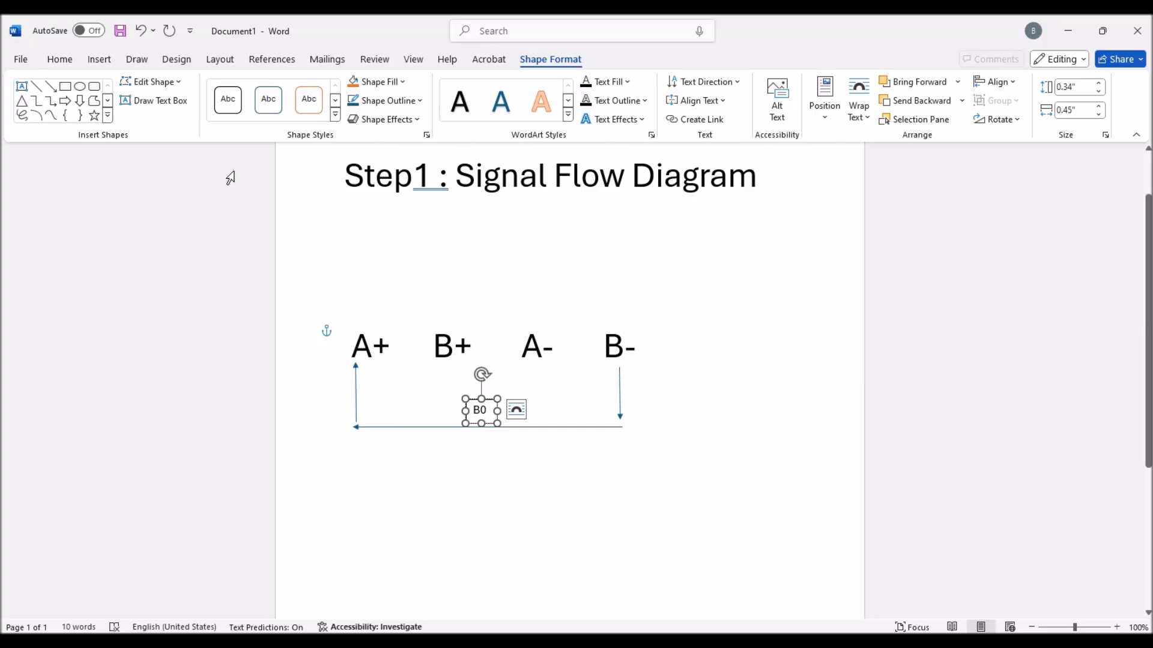
# - Enlarge the B0 label's font to 16 pt and widen its text box slightly to fit the text
pyautogui.doubleClick(484, 410)
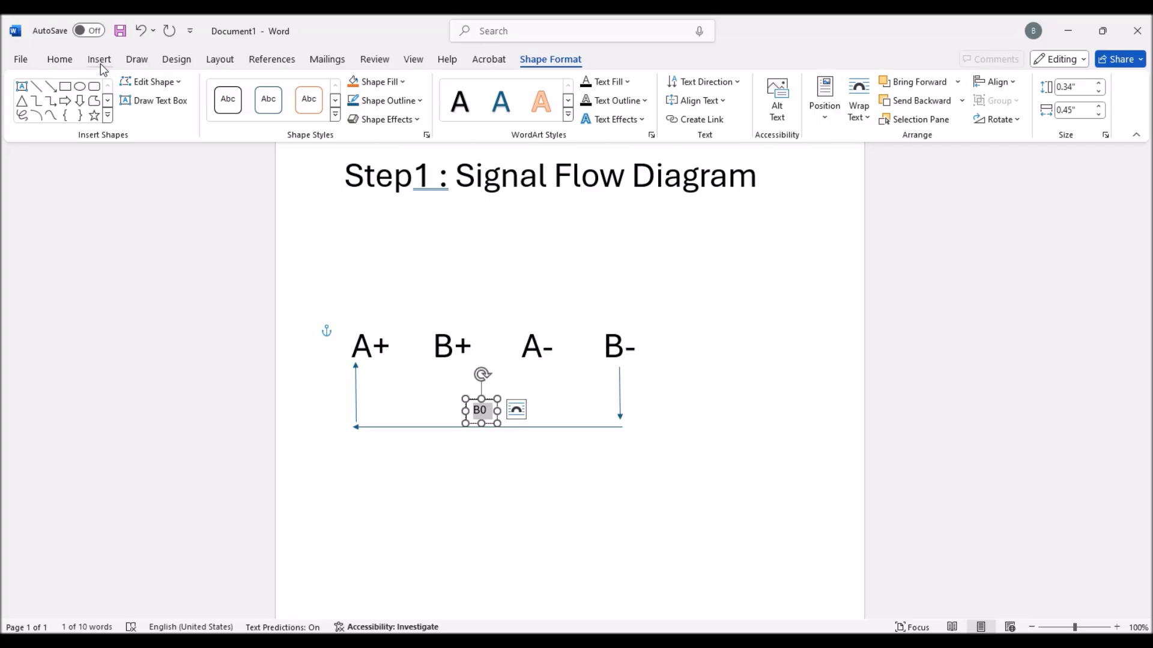
pyautogui.click(99, 60)
pyautogui.click(62, 59)
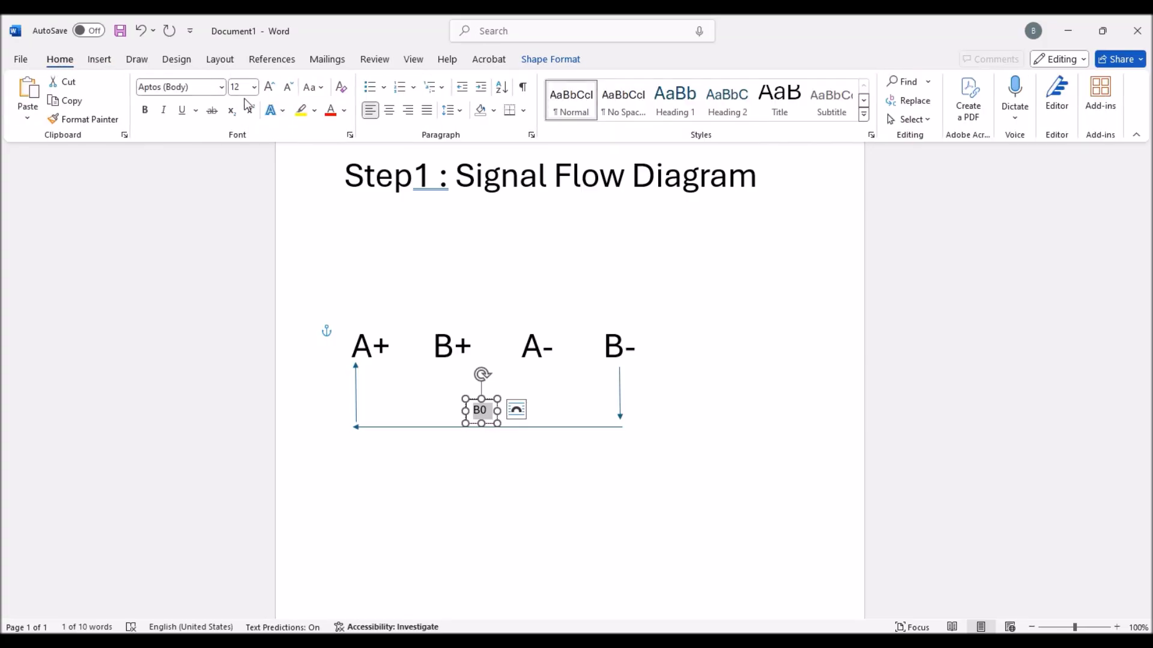
pyautogui.click(266, 87)
pyautogui.click(268, 92)
pyautogui.click(530, 466)
pyautogui.click(493, 415)
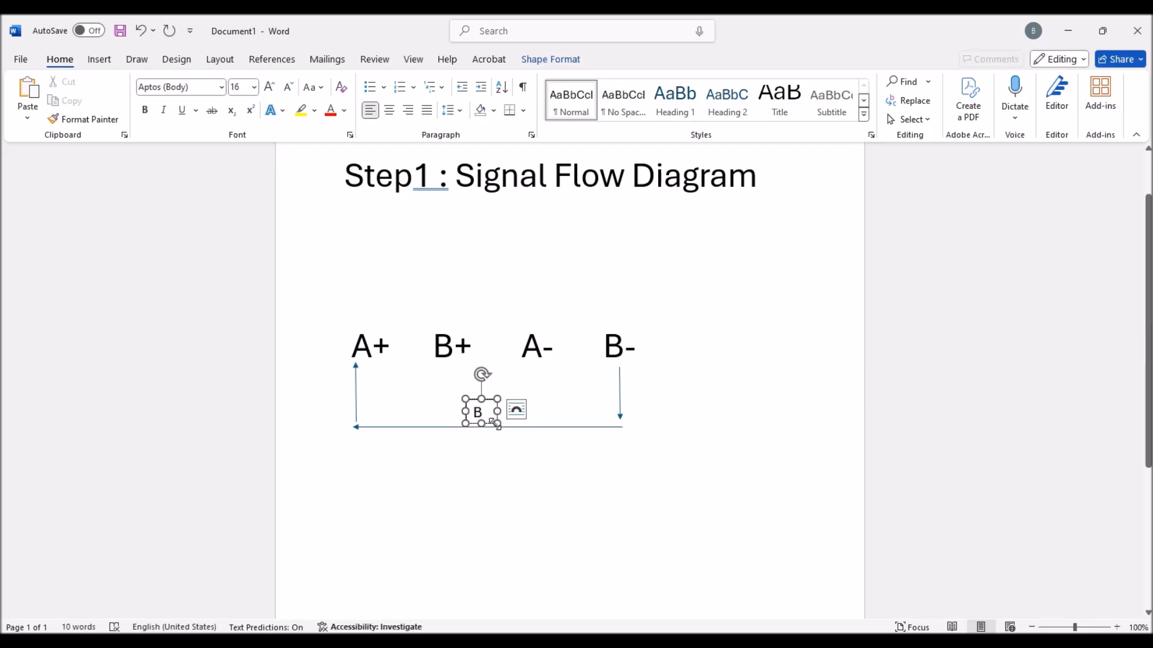
pyautogui.moveTo(496, 424); pyautogui.dragTo(504, 425)
pyautogui.click(517, 458)
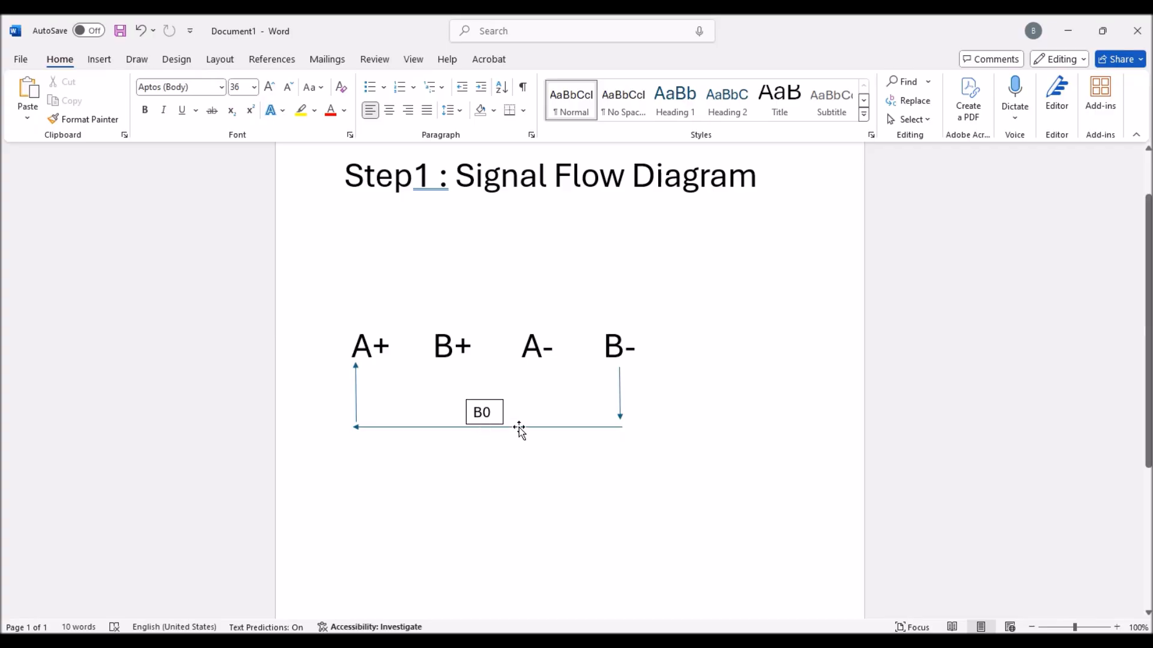
# - Lower the long return arrow away from the B0 box and extend the vertical arrows under B- and A+ down to it
pyautogui.moveTo(518, 427); pyautogui.dragTo(520, 441)
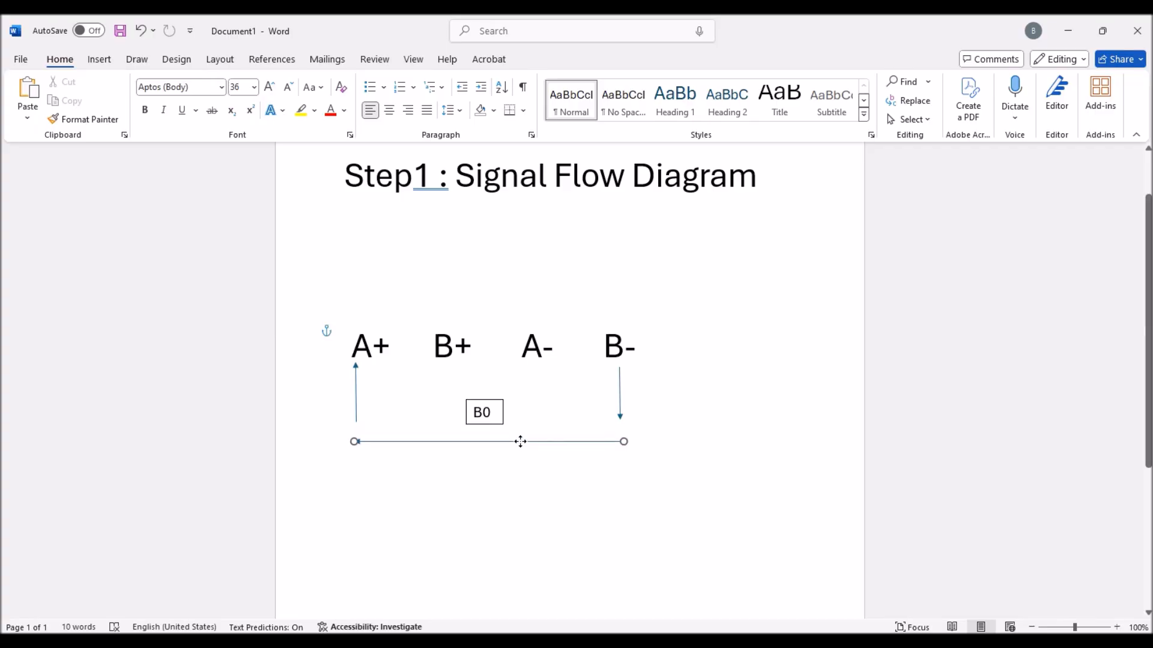
pyautogui.click(620, 417)
pyautogui.moveTo(621, 428); pyautogui.dragTo(622, 437)
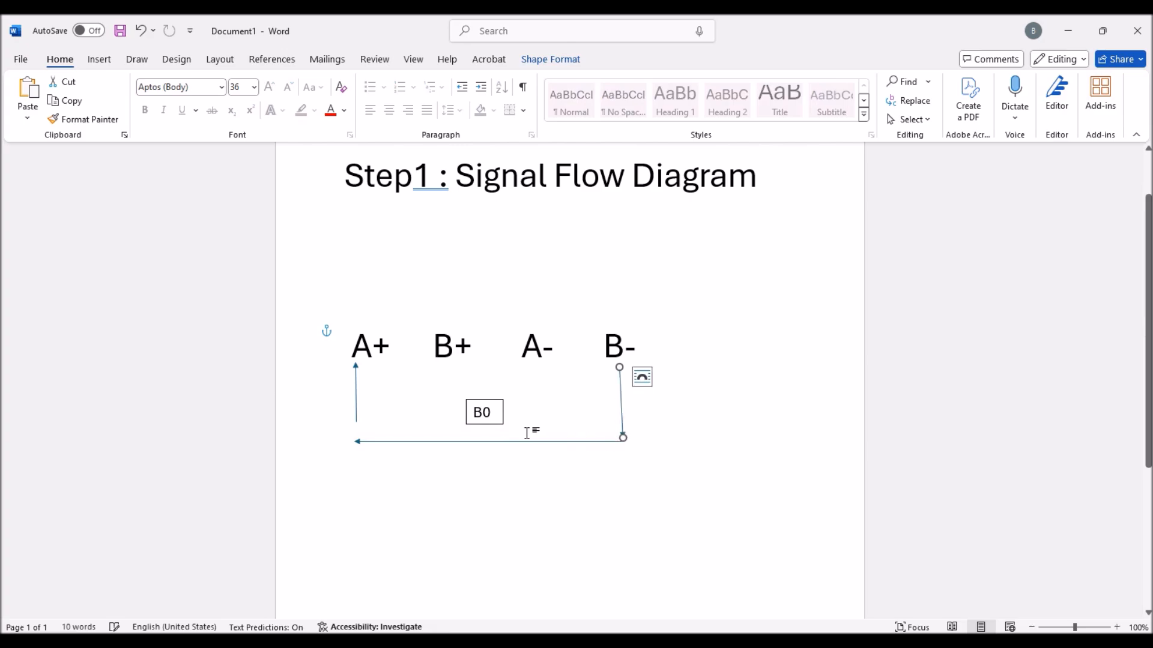
pyautogui.click(354, 413)
pyautogui.moveTo(355, 420); pyautogui.dragTo(359, 436)
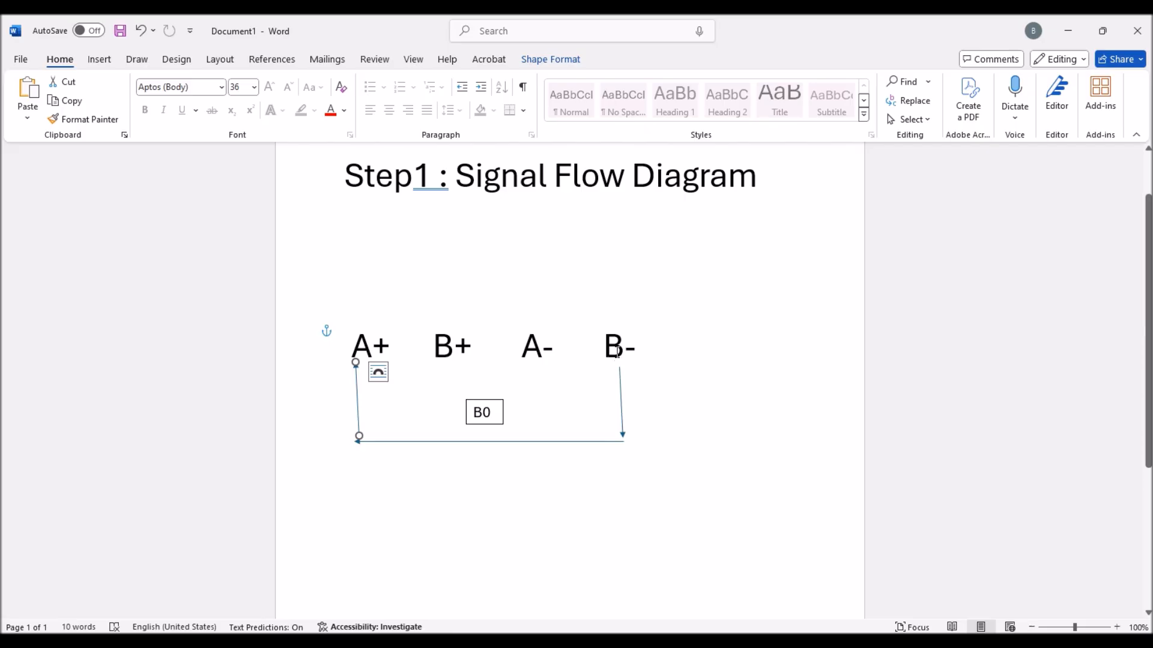
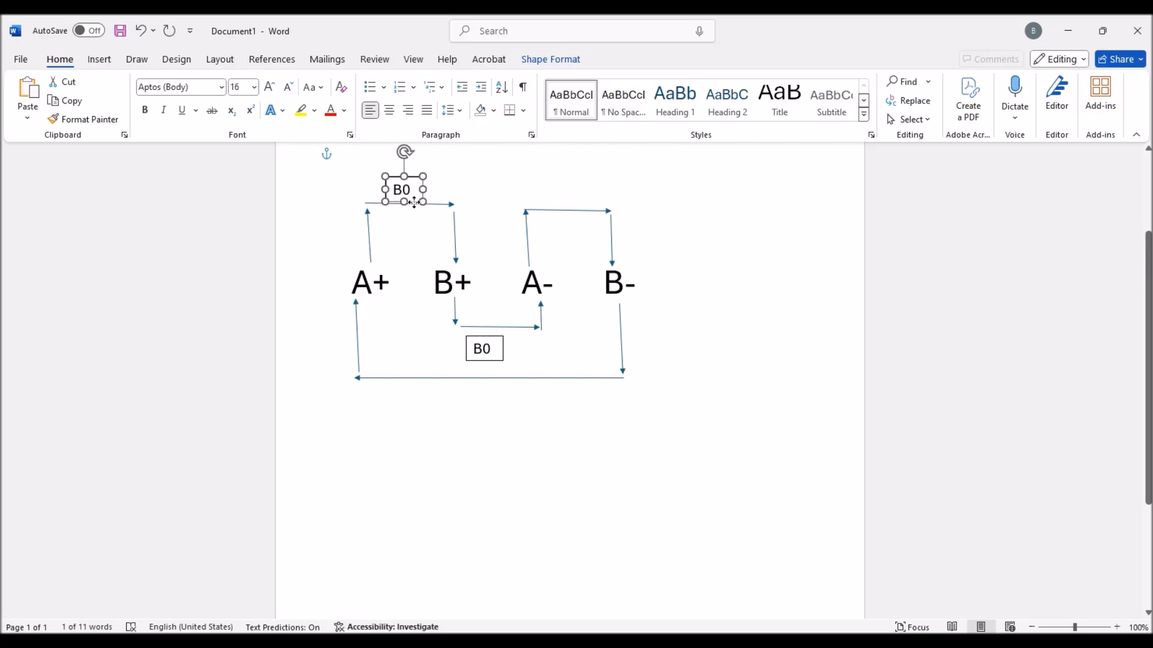
# - Change the label in the text box above the A+ to B+ arrow to A1
pyautogui.click(412, 193)
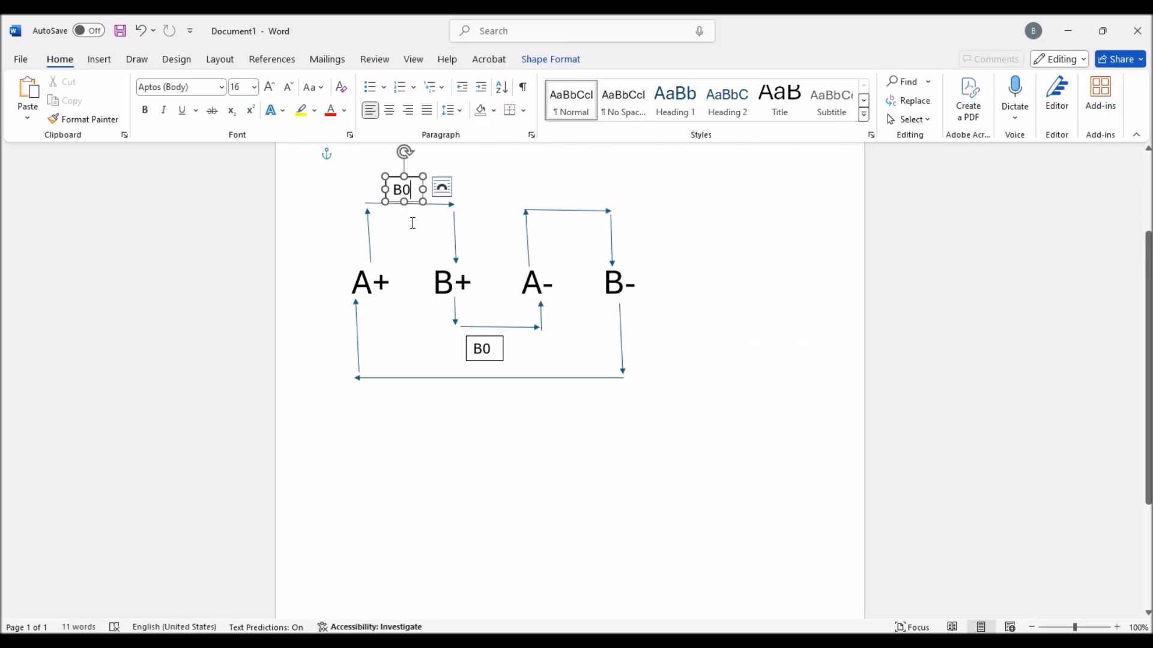
pyautogui.press('BackSpace')
pyautogui.press('BackSpace')
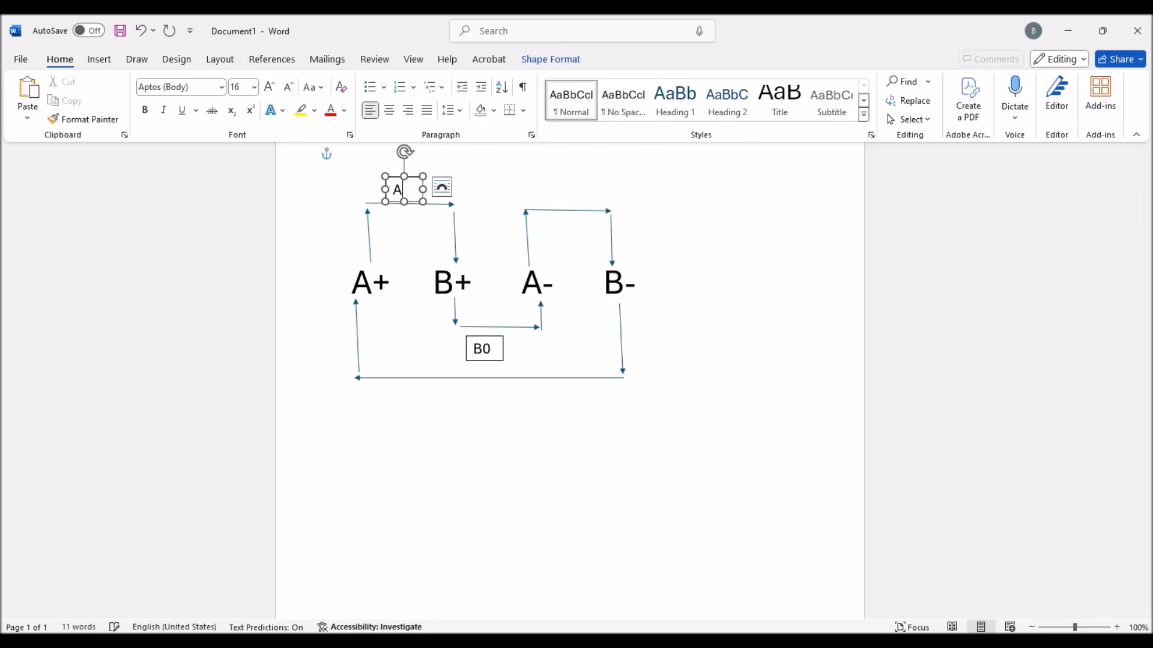
pyautogui.click(751, 517)
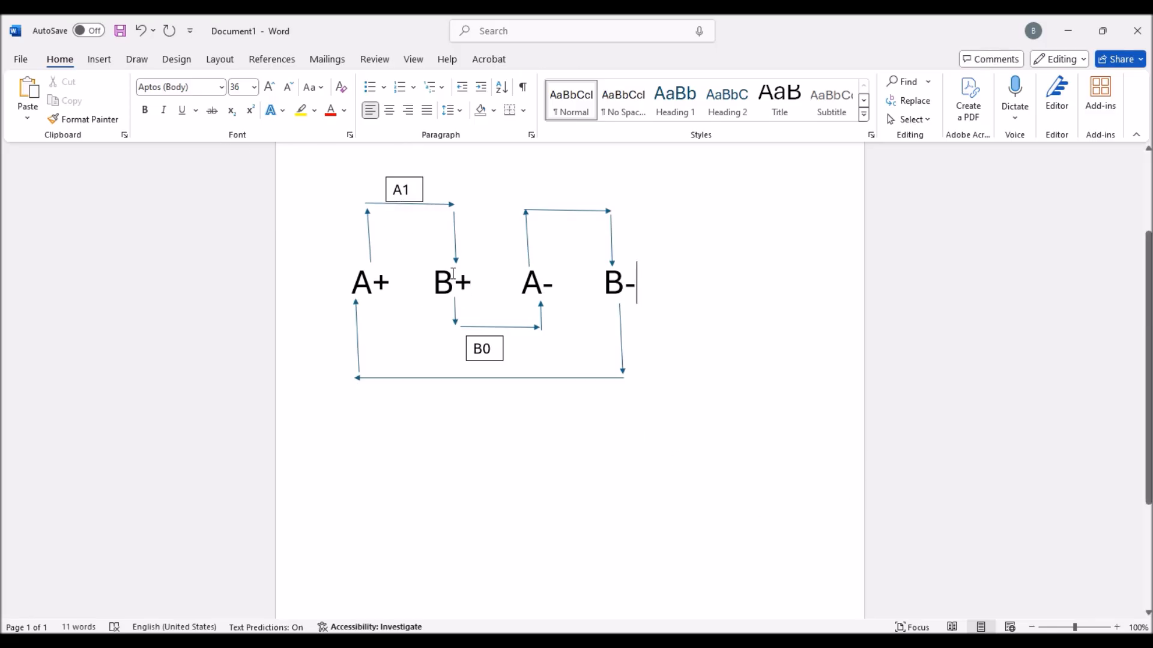
# - Duplicate the B0 text box, place the copy above the B+ to A- arrow, and move the original beneath the long return arrow
pyautogui.click(491, 360)
pyautogui.hotkey('ctrl', 'c')
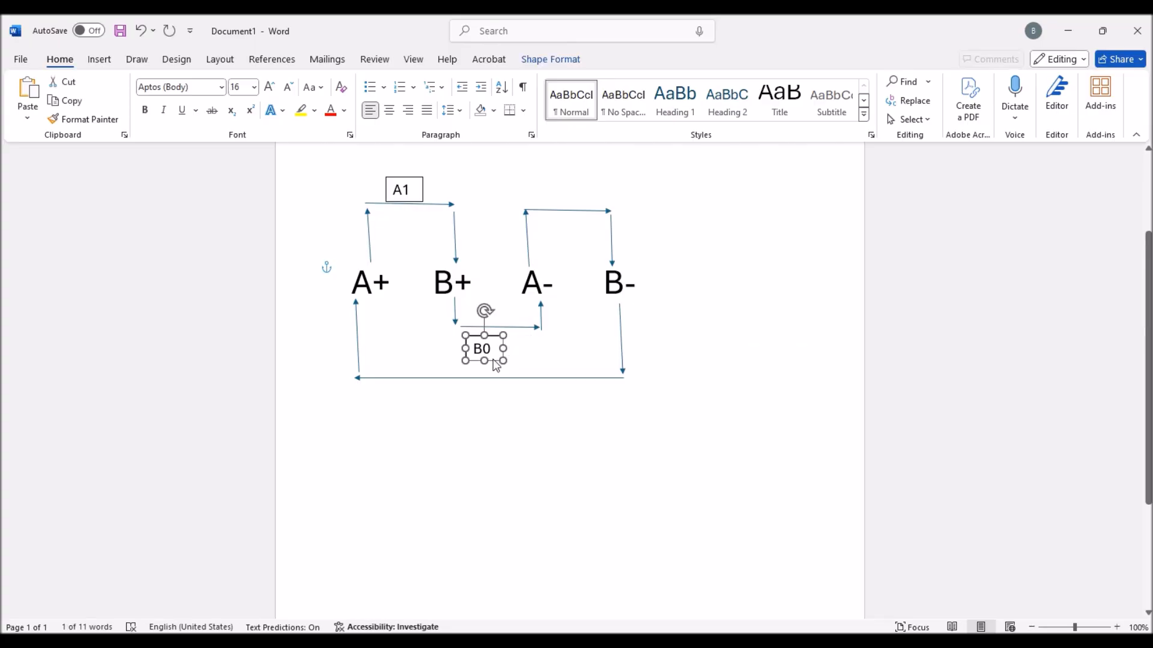
pyautogui.hotkey('ctrl', 'v')
pyautogui.moveTo(515, 368); pyautogui.dragTo(516, 317)
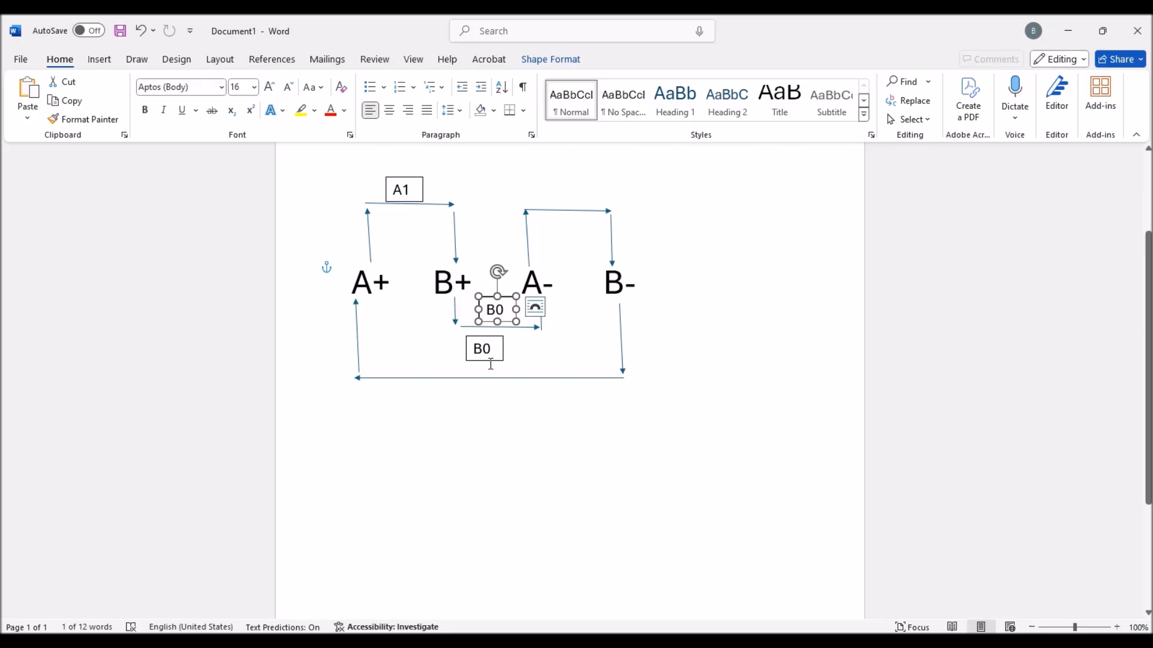
pyautogui.moveTo(489, 361); pyautogui.dragTo(493, 413)
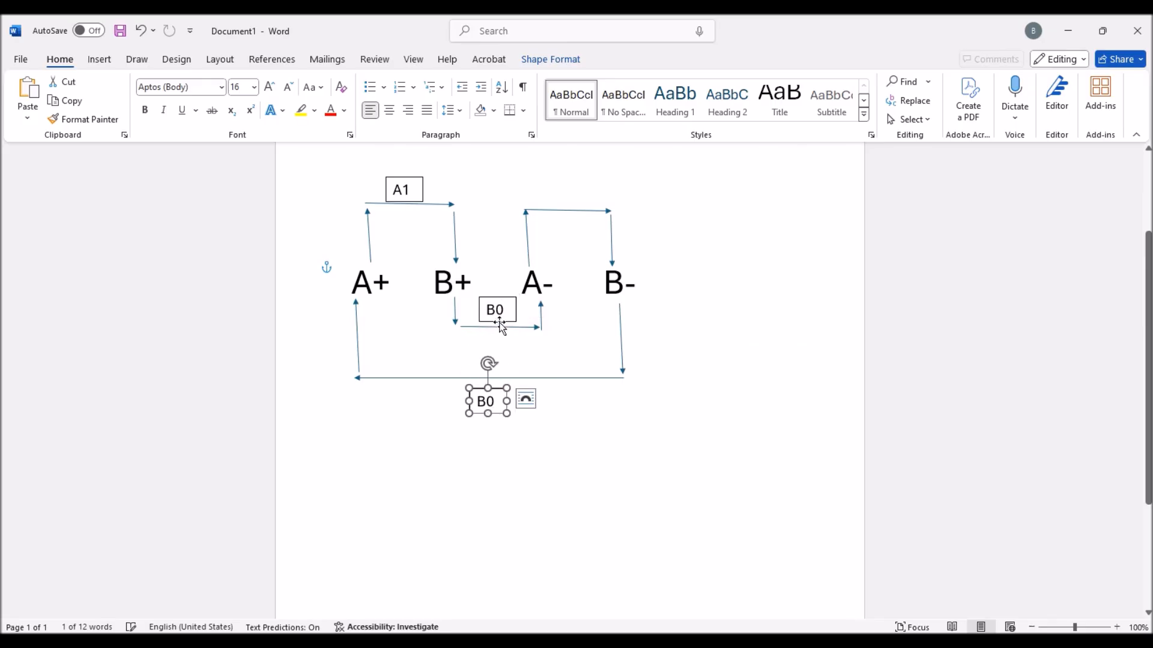
# - Change the label in the text box above the B+ to A- arrow to B1
pyautogui.click(502, 311)
pyautogui.press('BackSpace')
pyautogui.write('1')
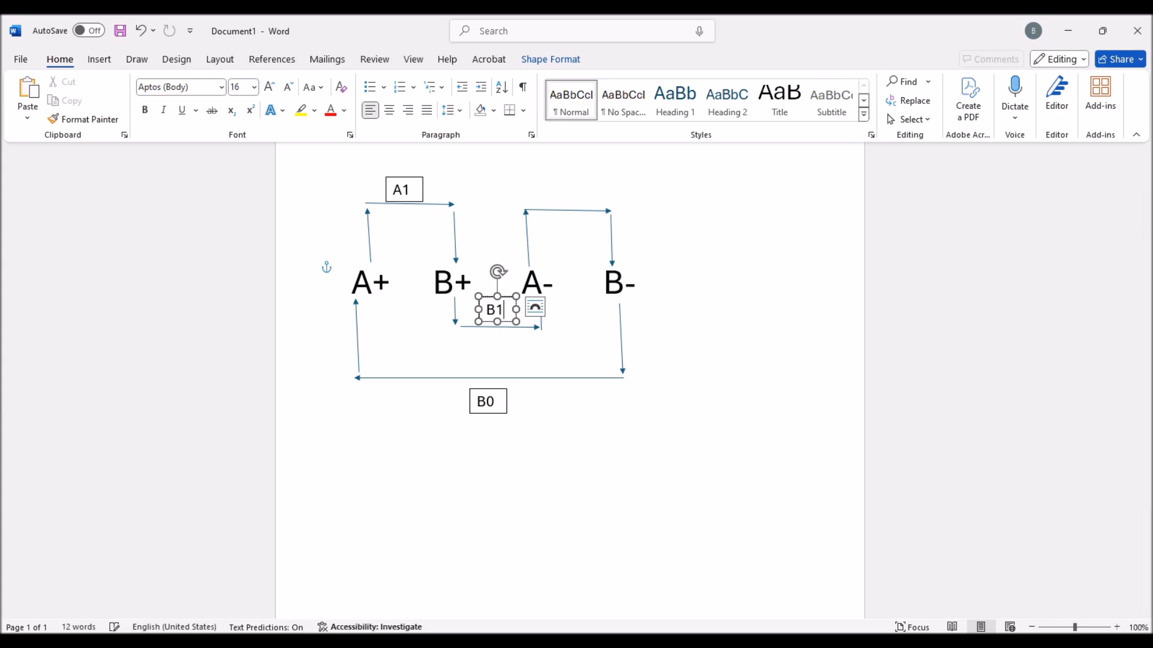
pyautogui.click(540, 464)
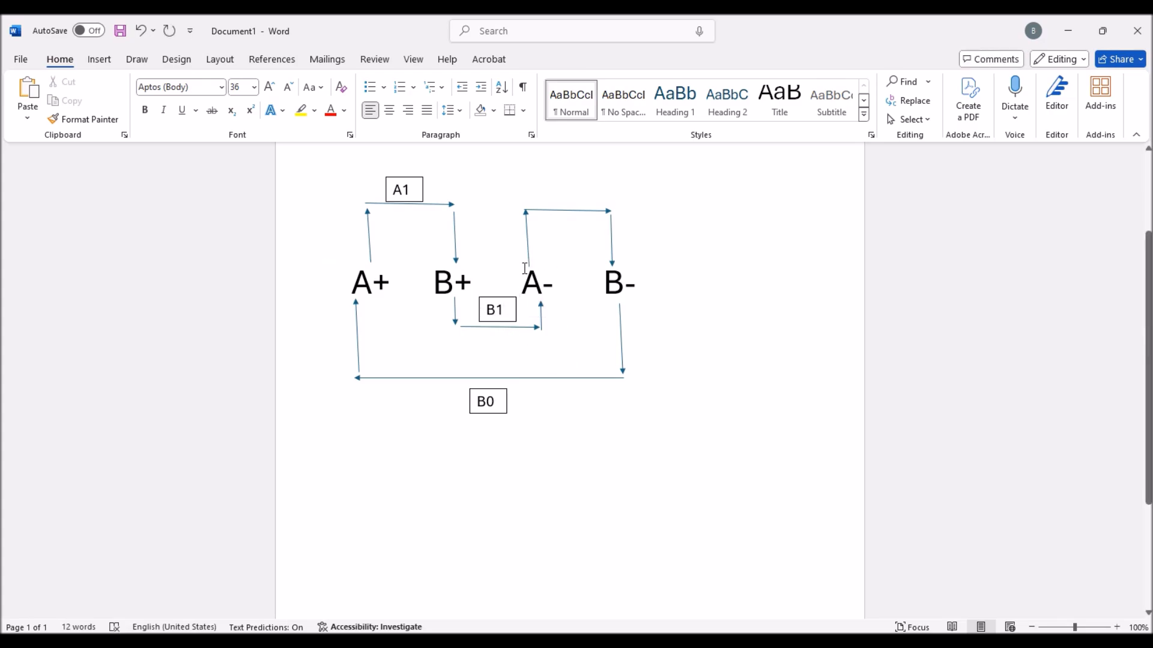
# - Duplicate the A1 text box above the A- to B- arrow and change the copy's label to A0
pyautogui.click(401, 187)
pyautogui.click(395, 176)
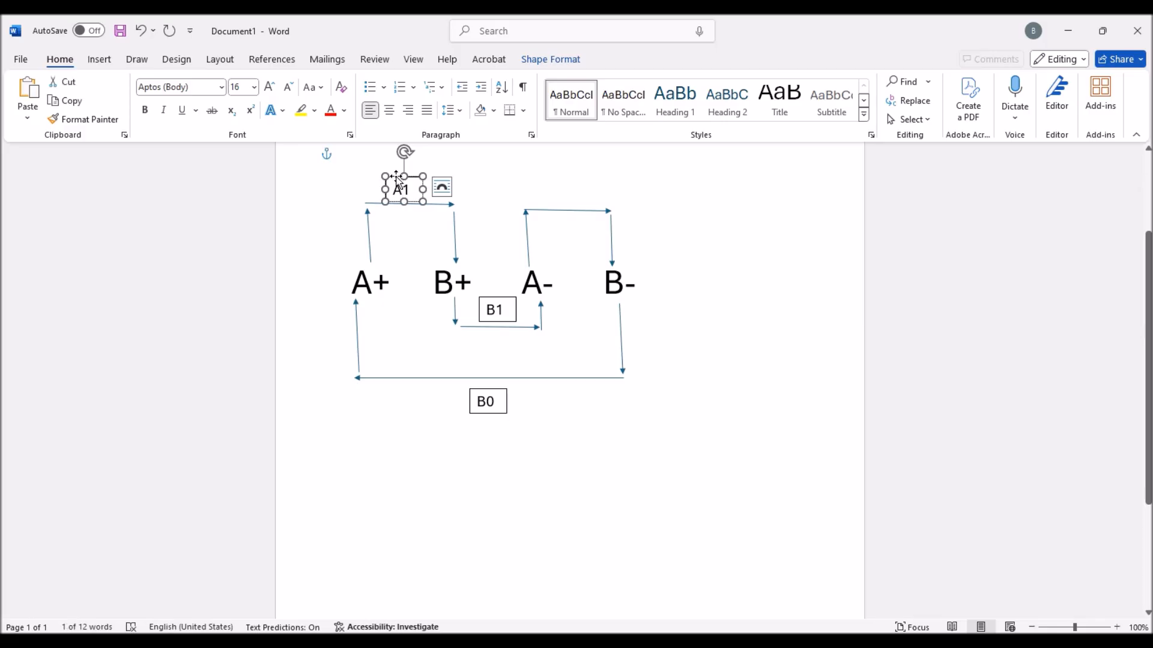
pyautogui.hotkey('ctrl', 'v')
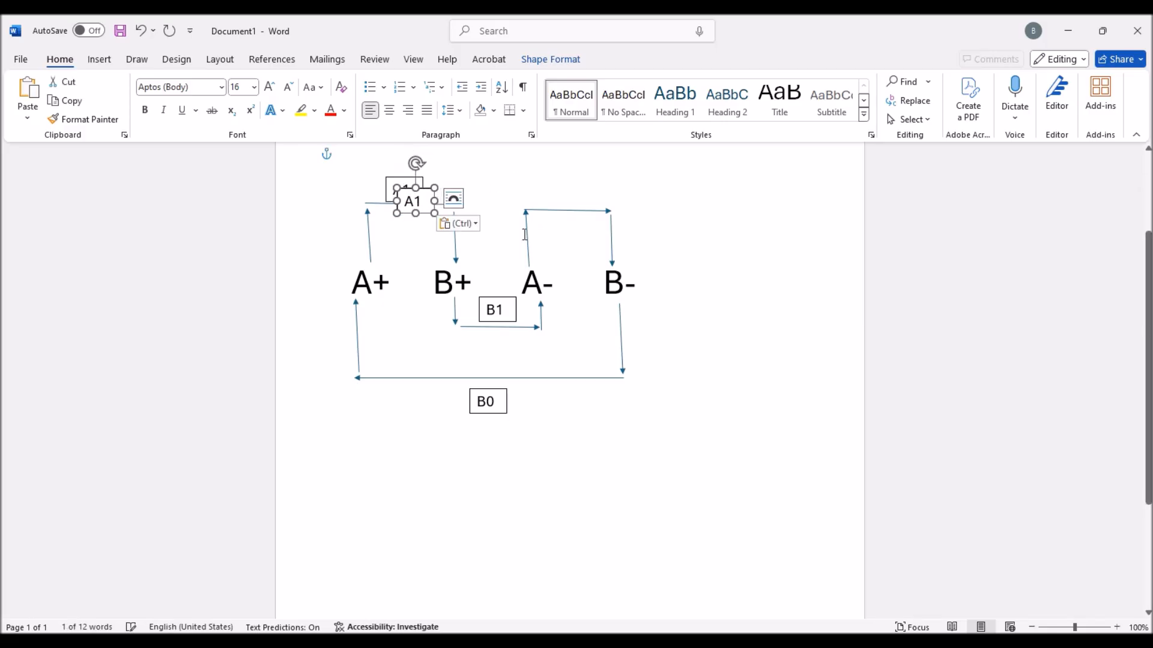
pyautogui.moveTo(425, 211); pyautogui.dragTo(566, 200)
pyautogui.click(565, 199)
pyautogui.press('BackSpace')
pyautogui.write('0')
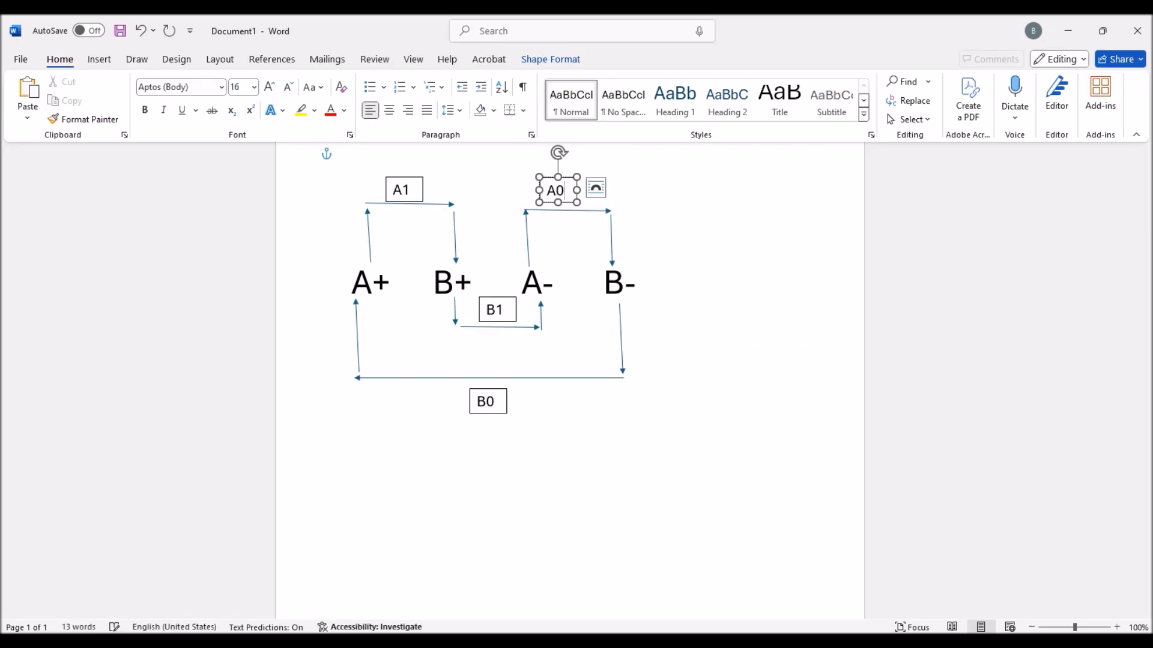
pyautogui.click(691, 486)
# - Accept the grammar suggestion "1:" to remove the space before the colon in the Step1 heading
pyautogui.scroll(3, 669, 348)
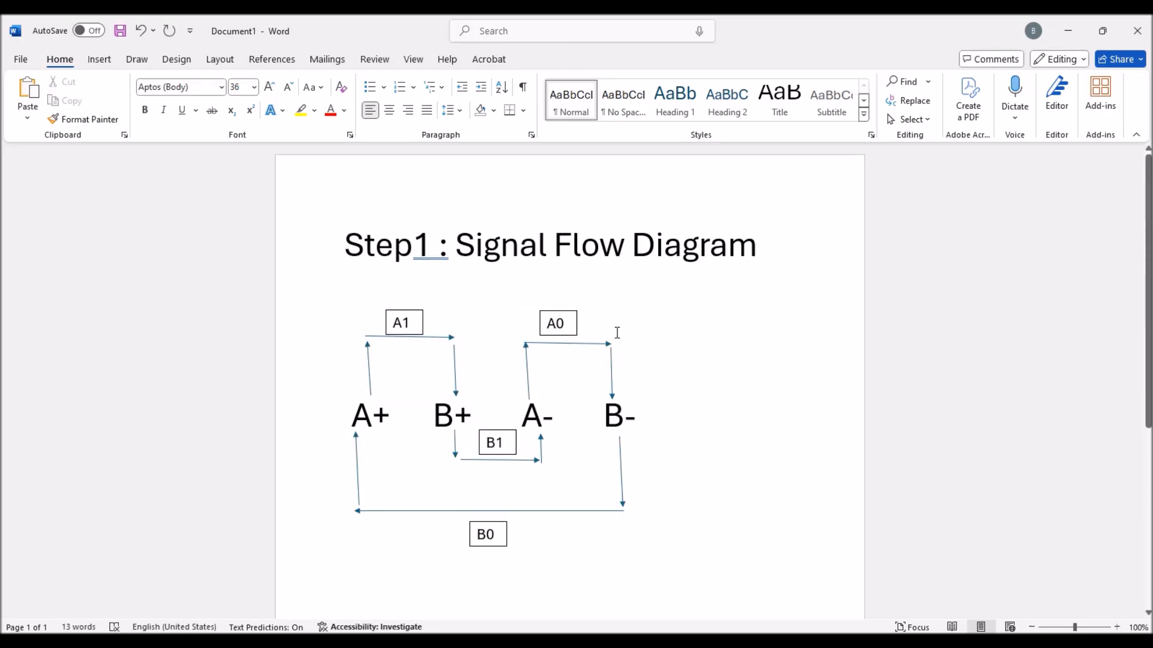
pyautogui.rightClick(441, 263)
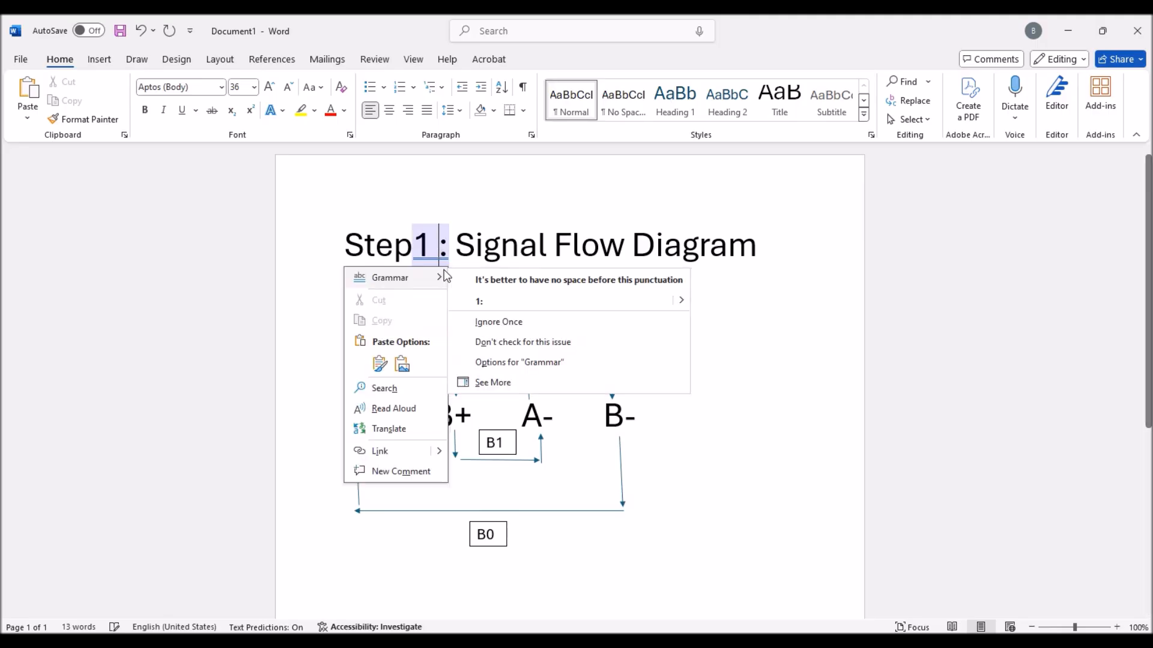
pyautogui.click(507, 301)
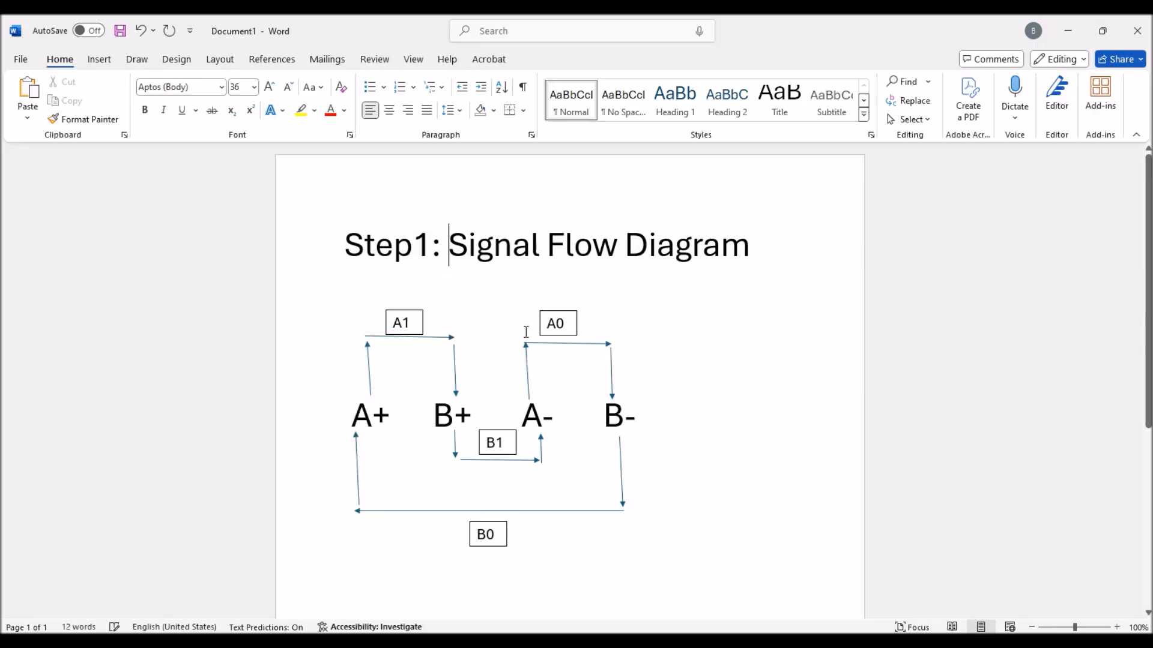
# - Copy the heading "Step1: Signal Flow Diagram" and paste it on a new line below the diagram
pyautogui.moveTo(775, 247); pyautogui.dragTo(389, 257)
pyautogui.hotkey('ctrl', 'c')
pyautogui.scroll(-3, 437, 401)
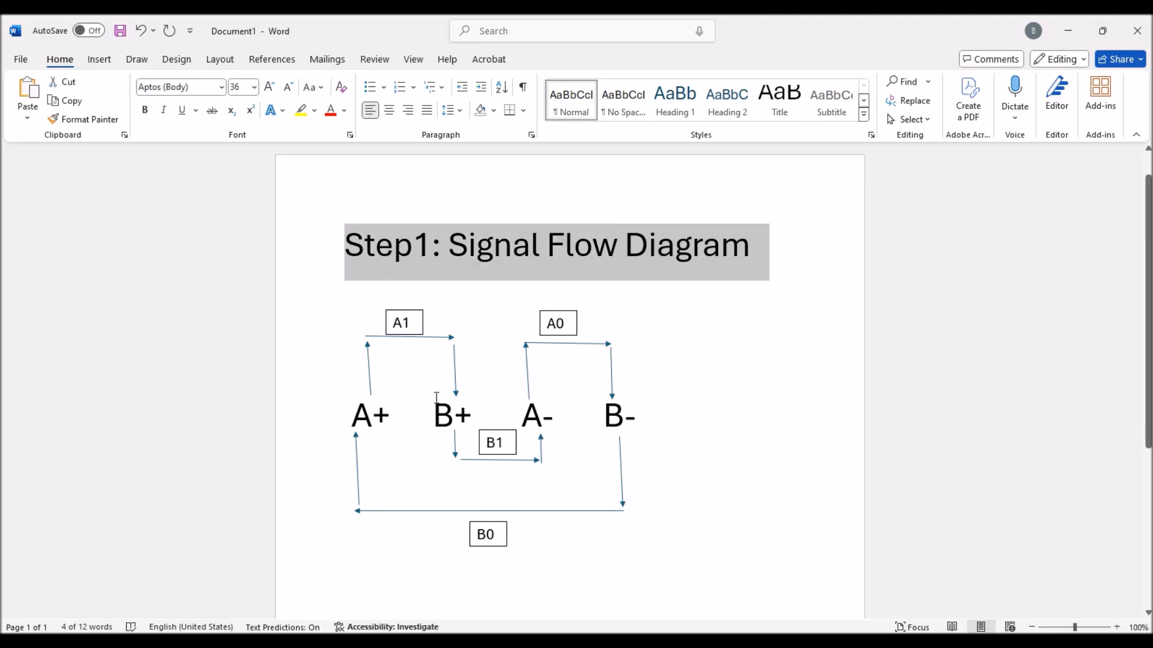
pyautogui.click(383, 463)
pyautogui.click(624, 420)
pyautogui.press('Return')
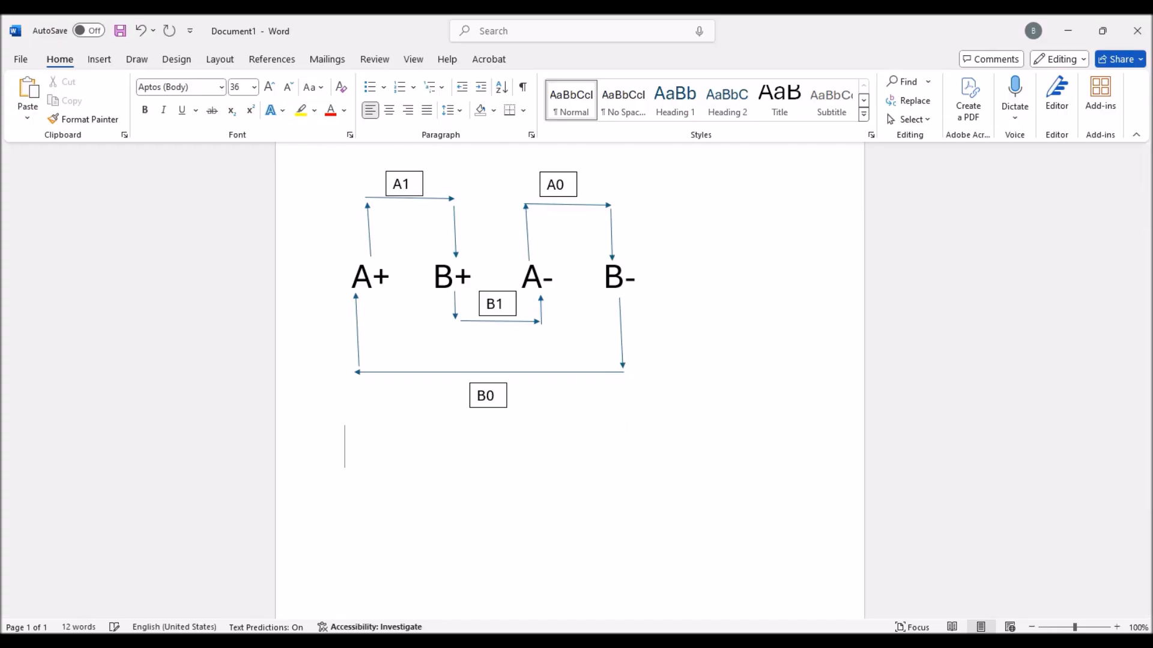
pyautogui.hotkey('ctrl', 'v')
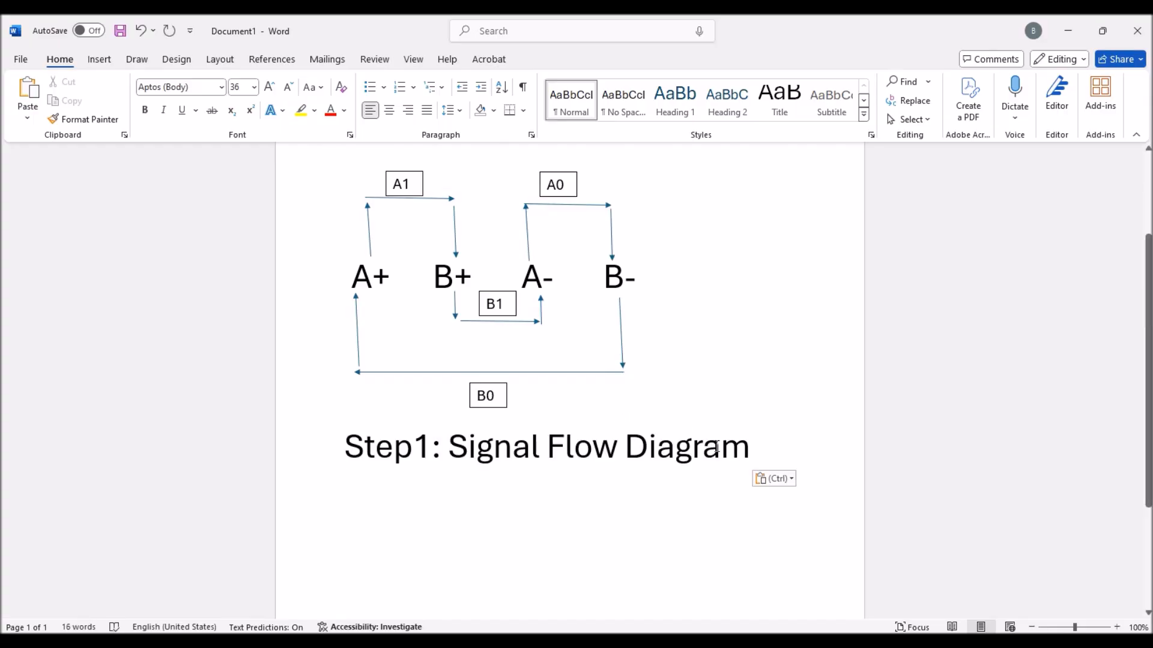
# - Replace "Signal Flow Diagram" with "IO Matrix" in the heading below the diagram
pyautogui.moveTo(717, 446); pyautogui.dragTo(503, 457)
pyautogui.write('IO ')
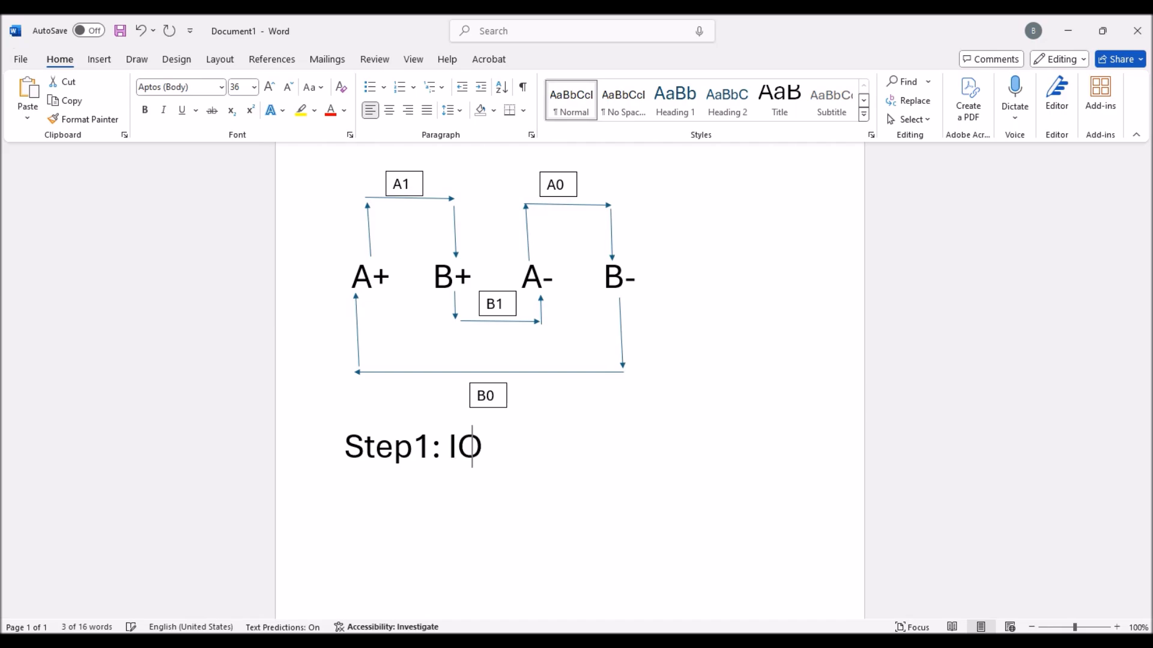
pyautogui.write('Ma')
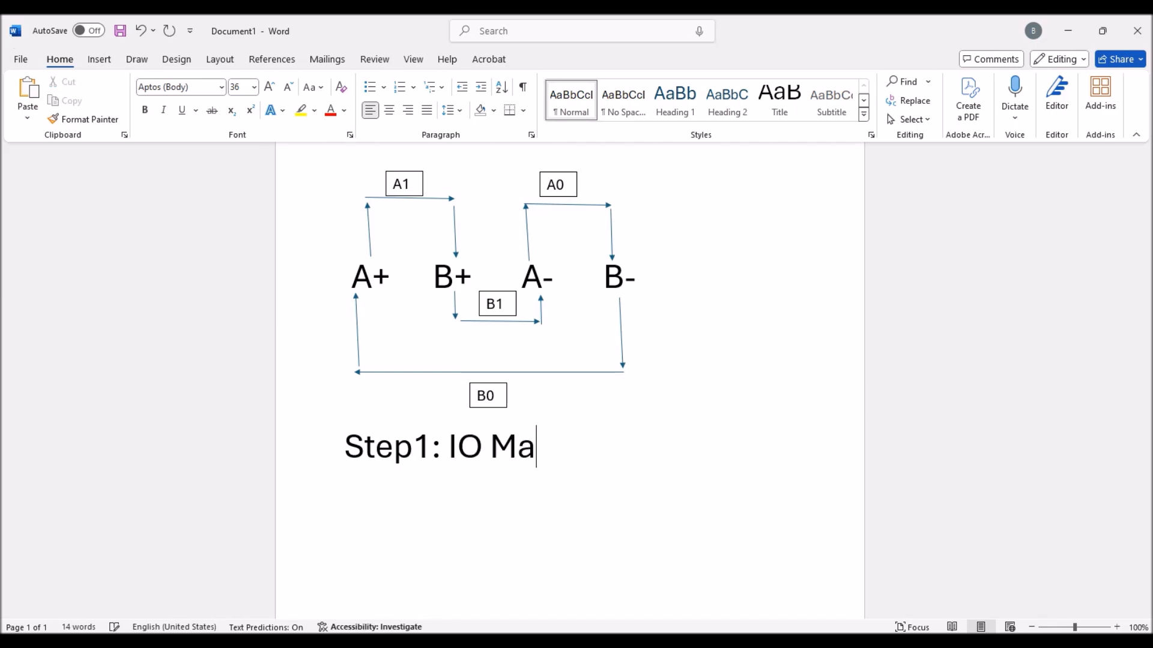
pyautogui.write('trix')
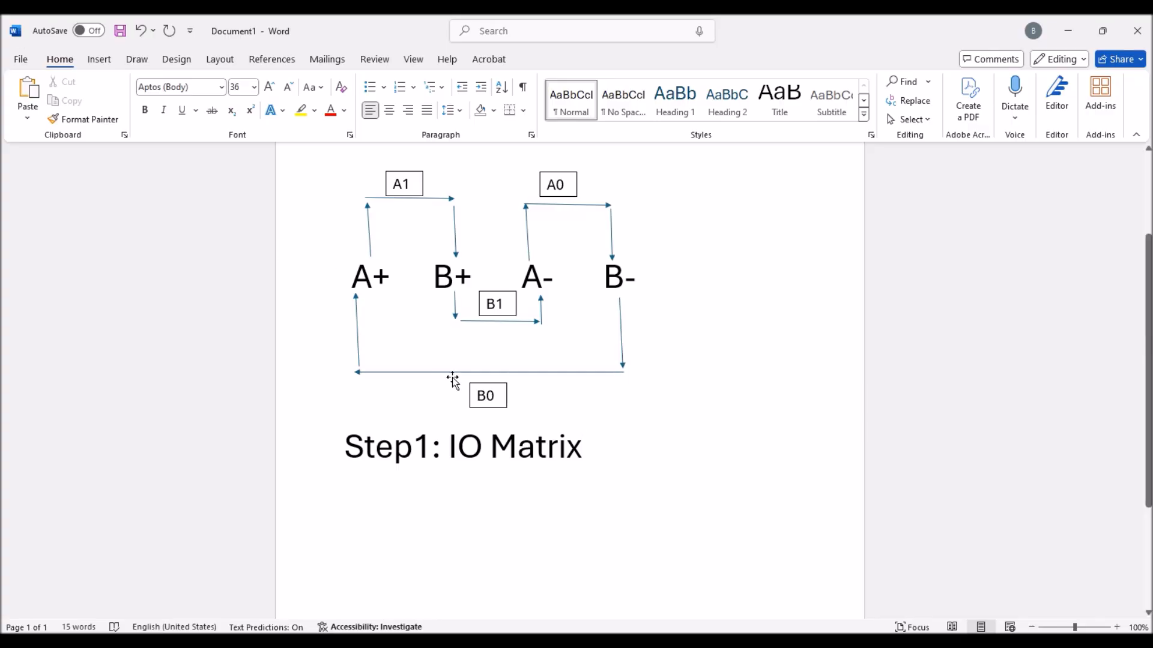
# - Insert a table of four columns and three rows below the IO Matrix heading and add a blank line between them
pyautogui.scroll(-1, 456, 393)
pyautogui.click(100, 59)
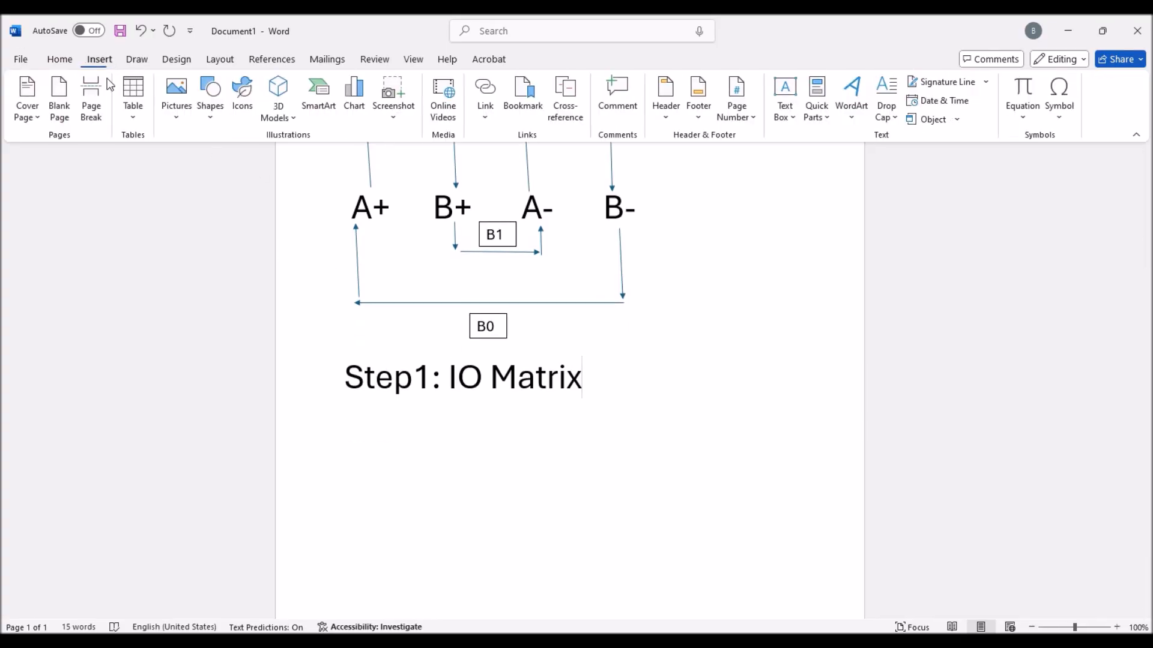
pyautogui.click(132, 95)
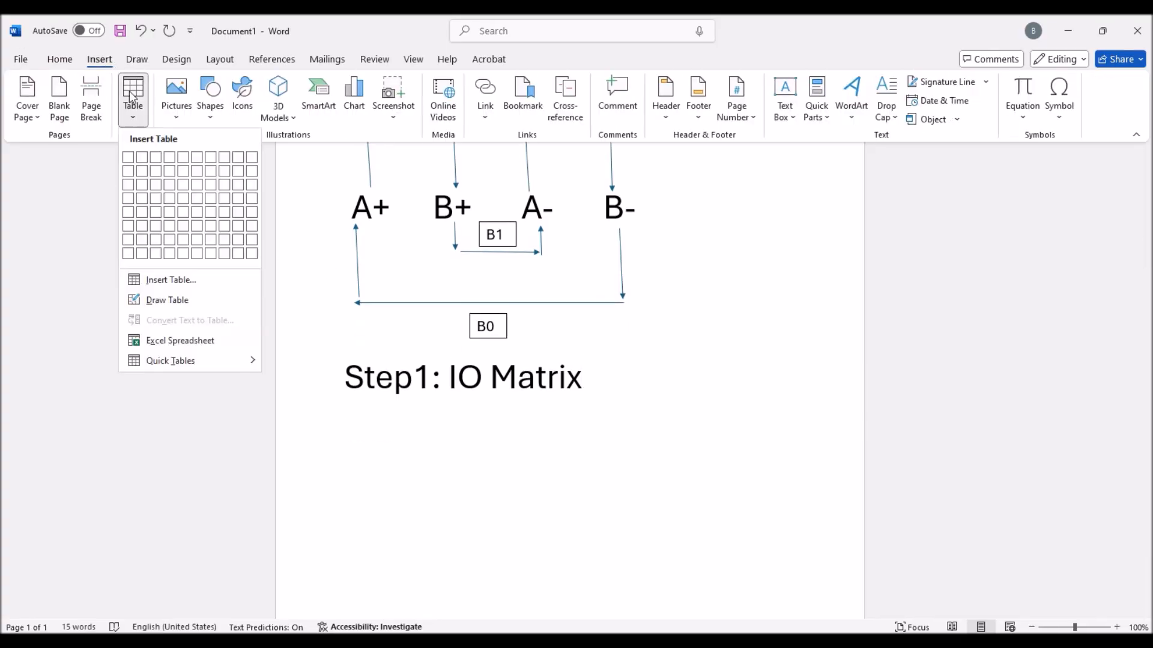
pyautogui.click(168, 186)
pyautogui.click(604, 377)
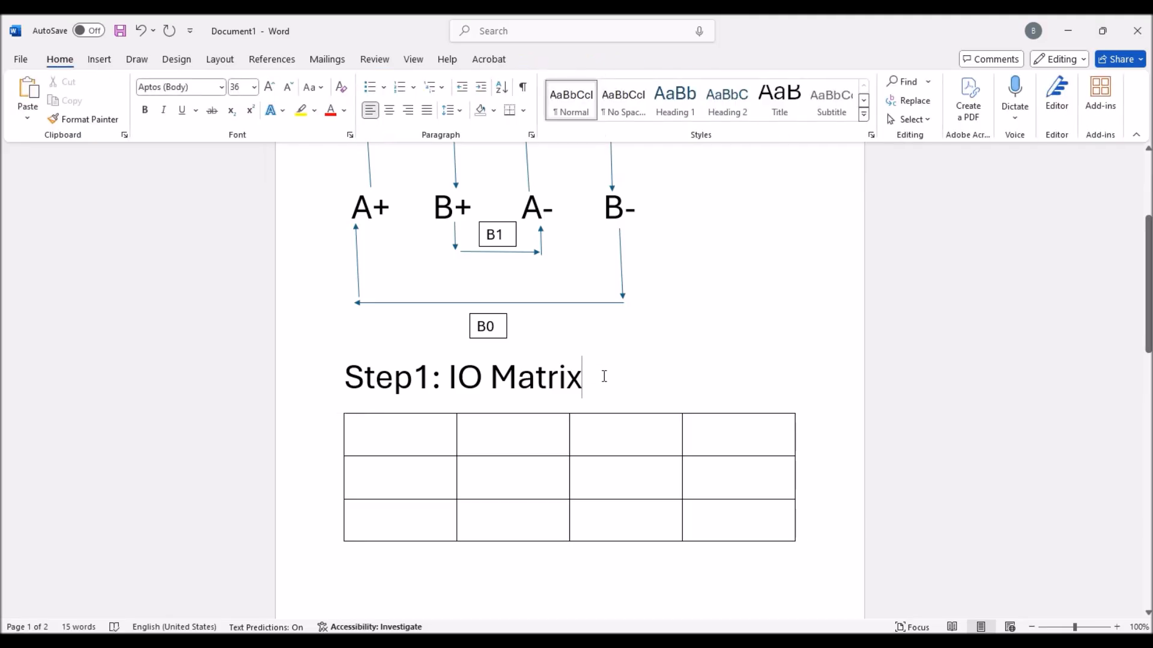
pyautogui.press('Return')
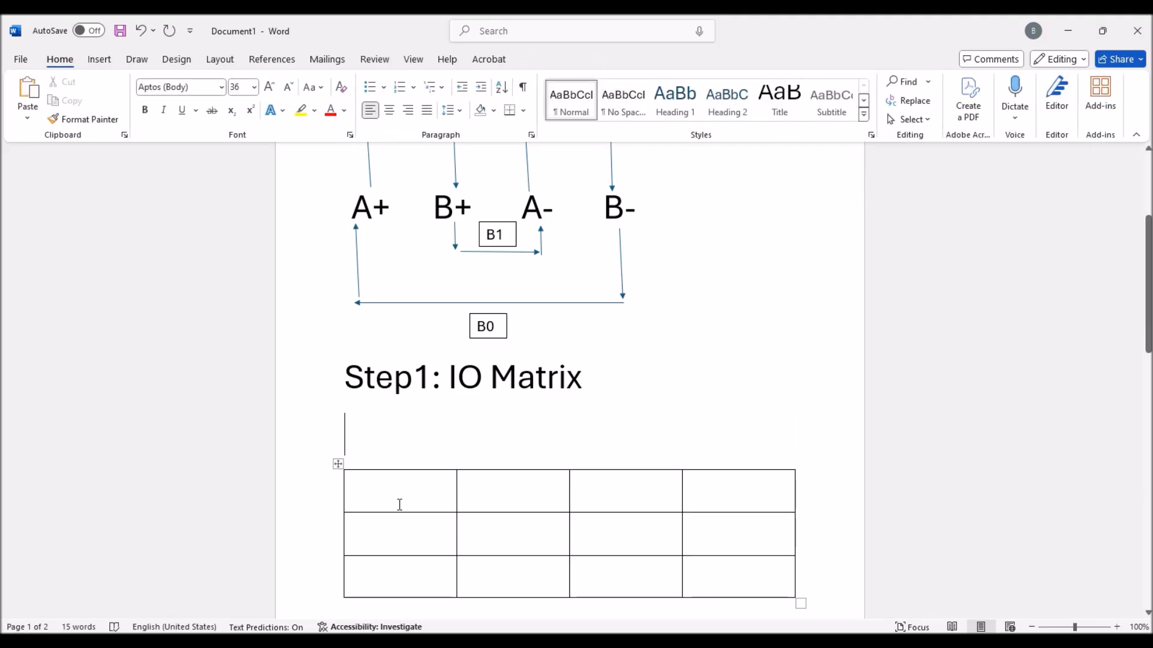
# - Enter B0 in the first cell of the table's first row
pyautogui.scroll(2, 465, 414)
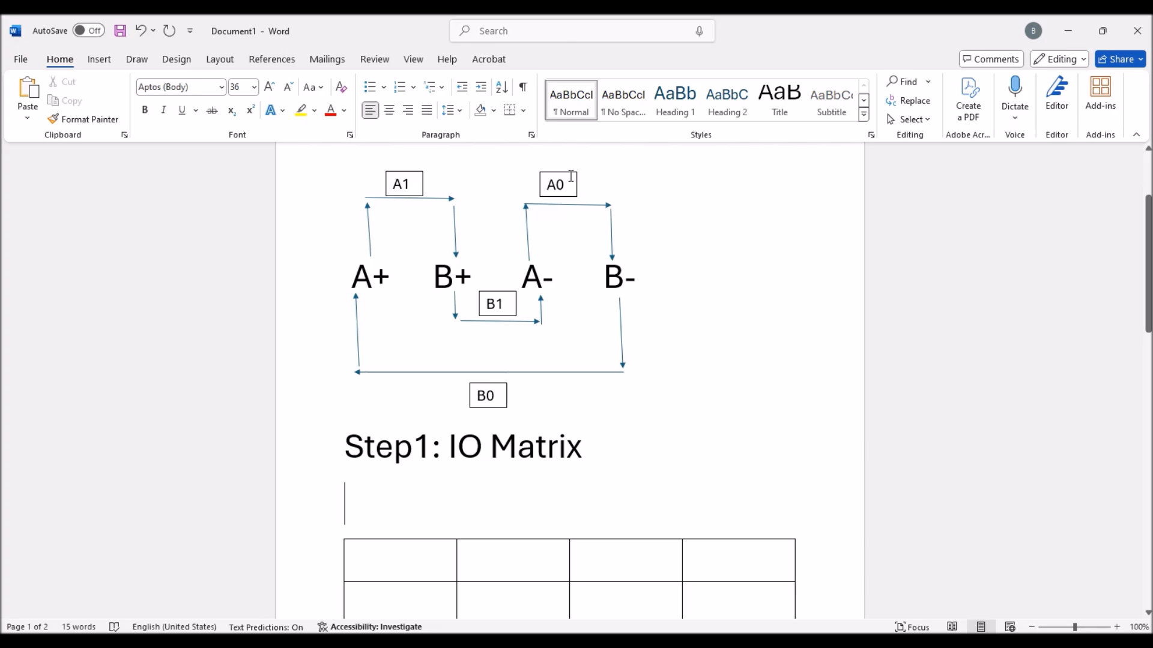
pyautogui.scroll(-2, 571, 176)
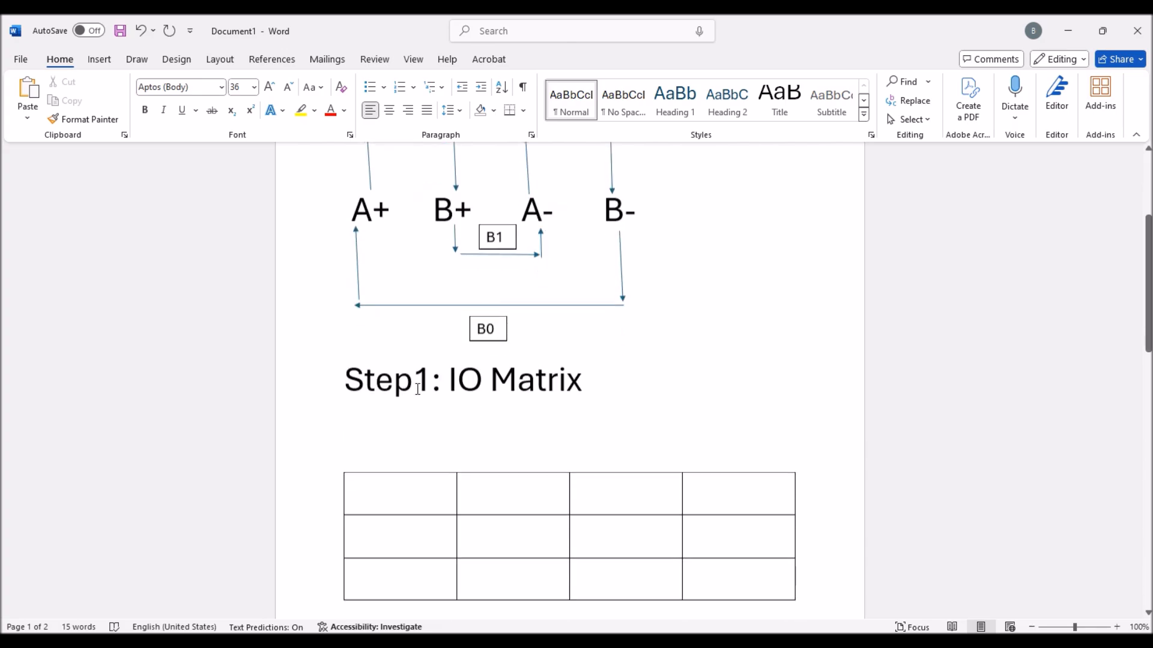
pyautogui.click(379, 504)
pyautogui.write('A1')
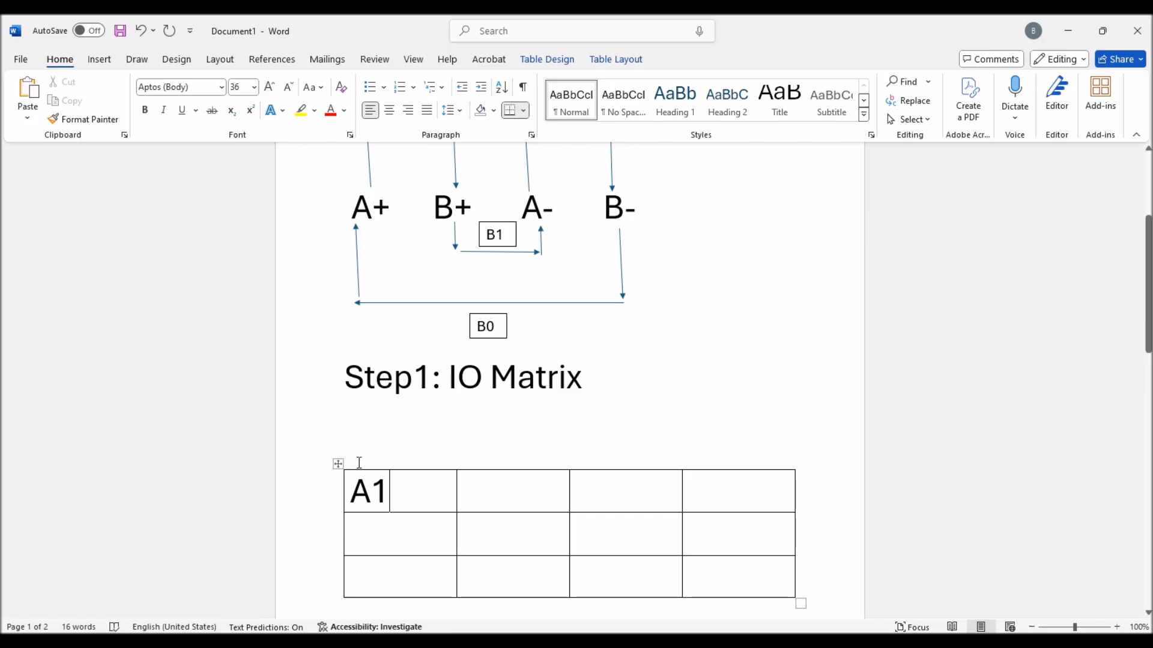
pyautogui.press('BackSpace')
pyautogui.press('BackSpace')
pyautogui.write('B0')
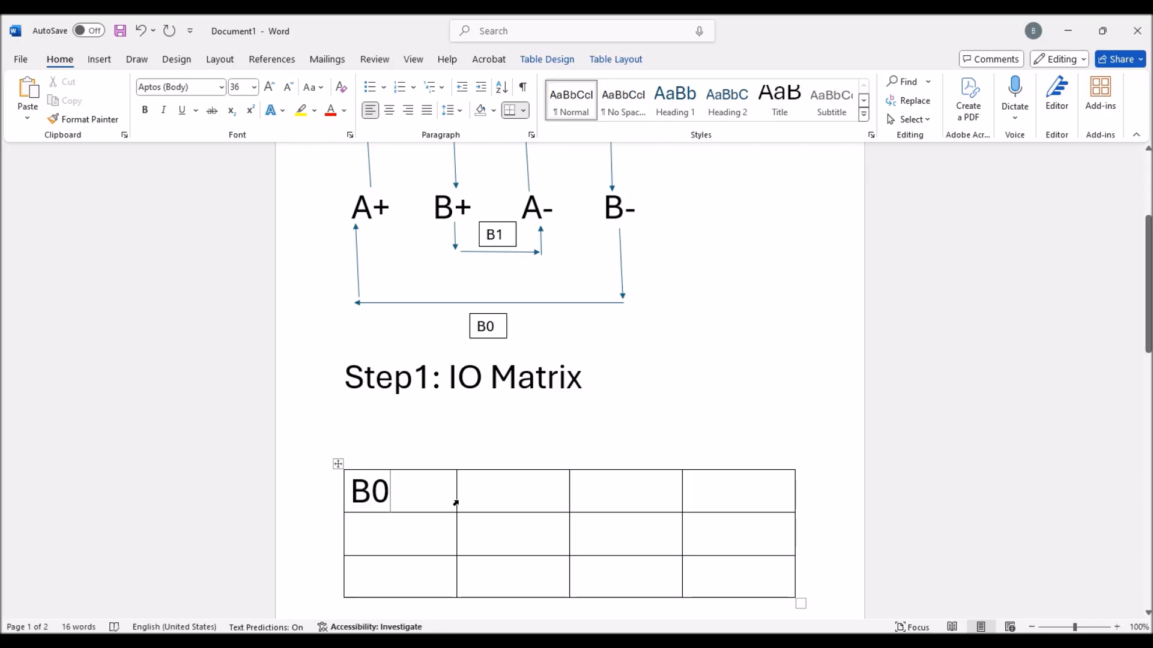
# - Fill the remaining three cells of the table's first row with A1, B1 and A0
pyautogui.scroll(3, 623, 453)
pyautogui.scroll(3, 623, 453)
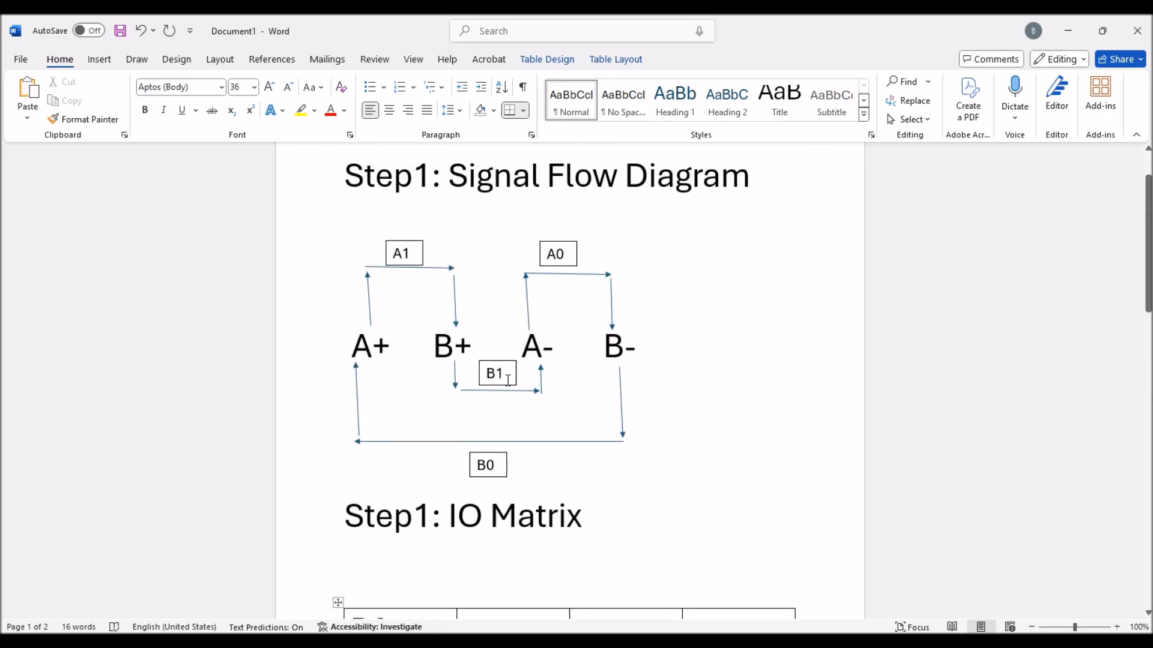
pyautogui.scroll(-6, 507, 379)
pyautogui.click(460, 500)
pyautogui.write('A')
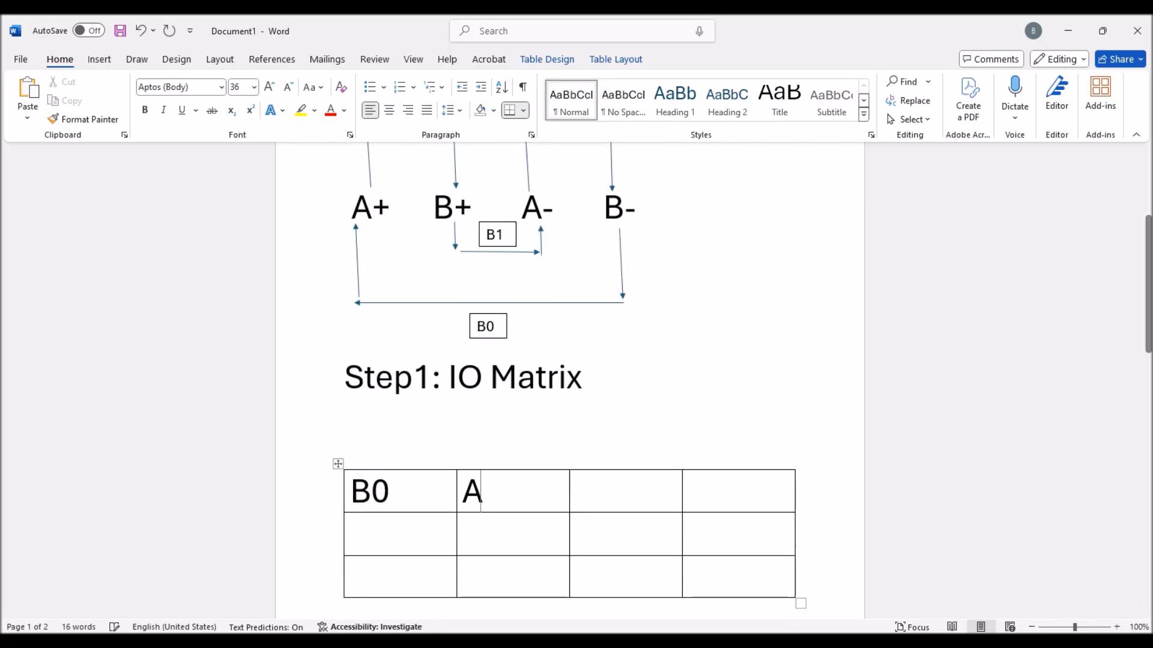
pyautogui.write('!1')
pyautogui.press('BackSpace')
pyautogui.press('BackSpace')
pyautogui.write('1')
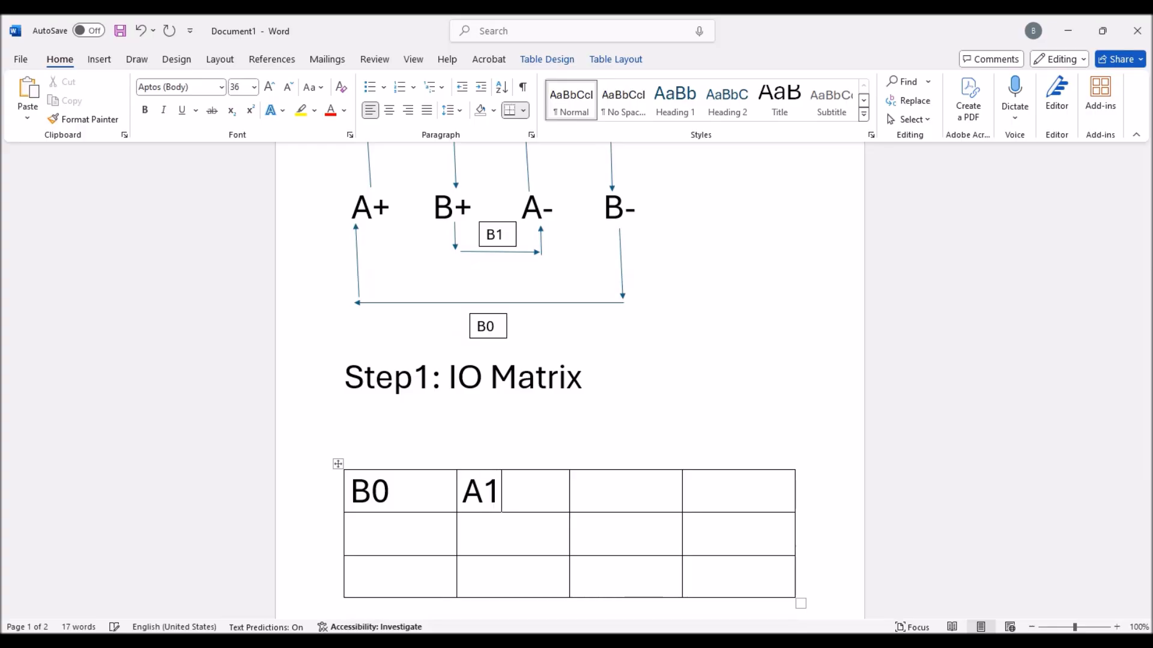
pyautogui.press('Tab')
pyautogui.write('B1')
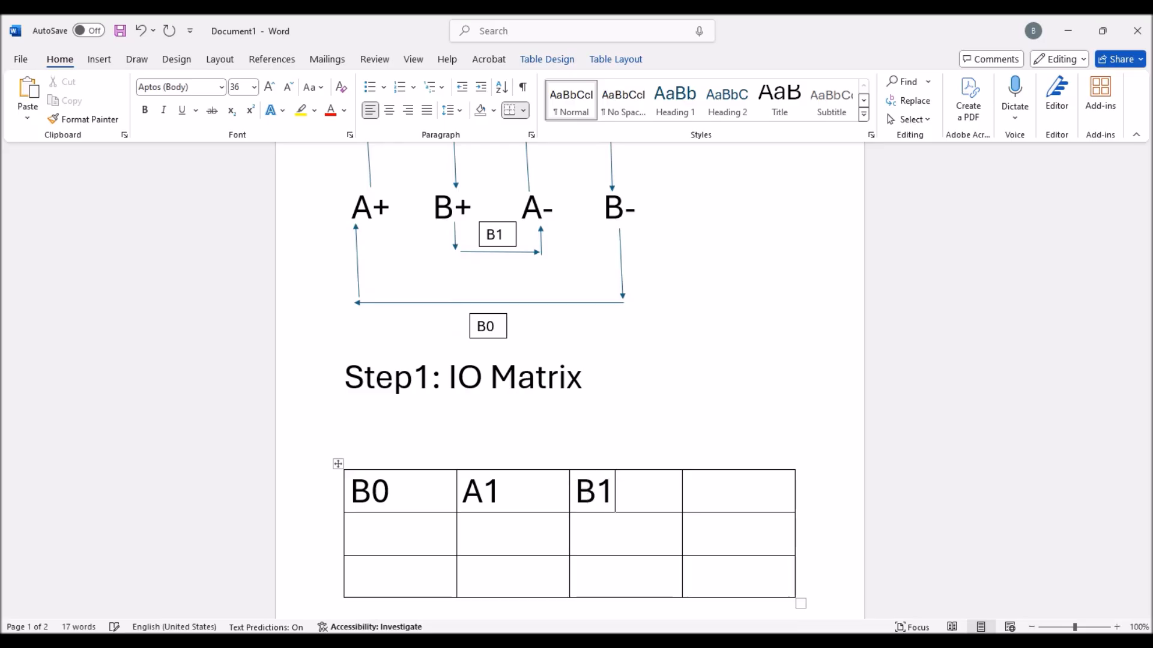
pyautogui.press('Tab')
pyautogui.write('A0')
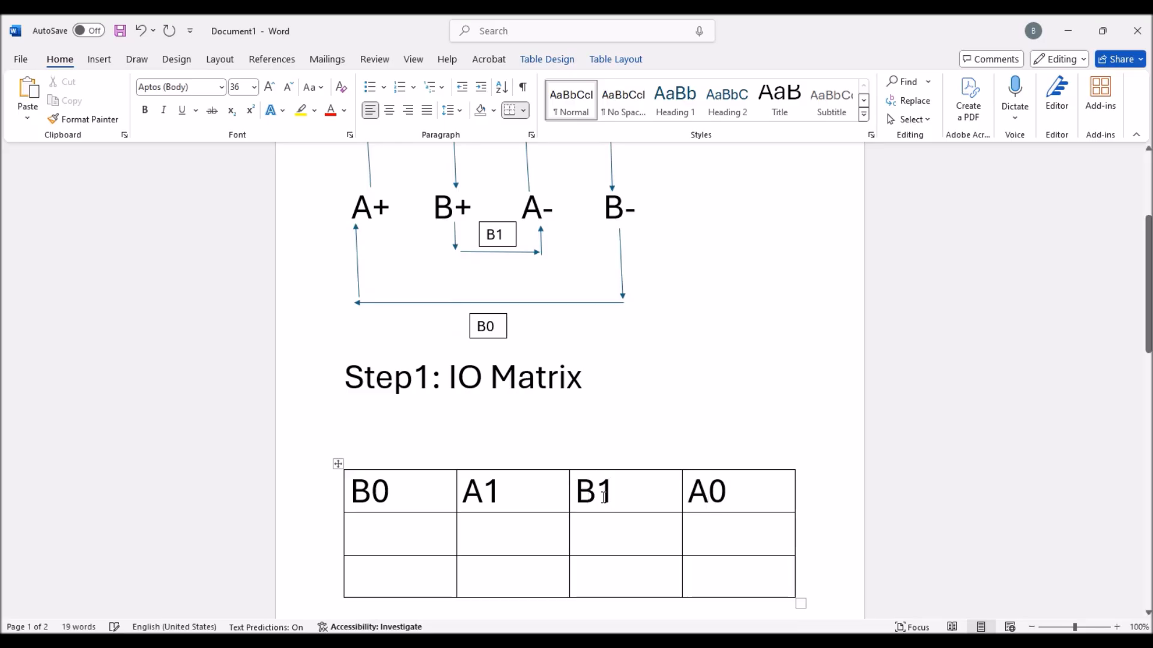
# - Fill the table's second row with the cylinder movements A+, B+, A- and B-
pyautogui.scroll(3, 599, 534)
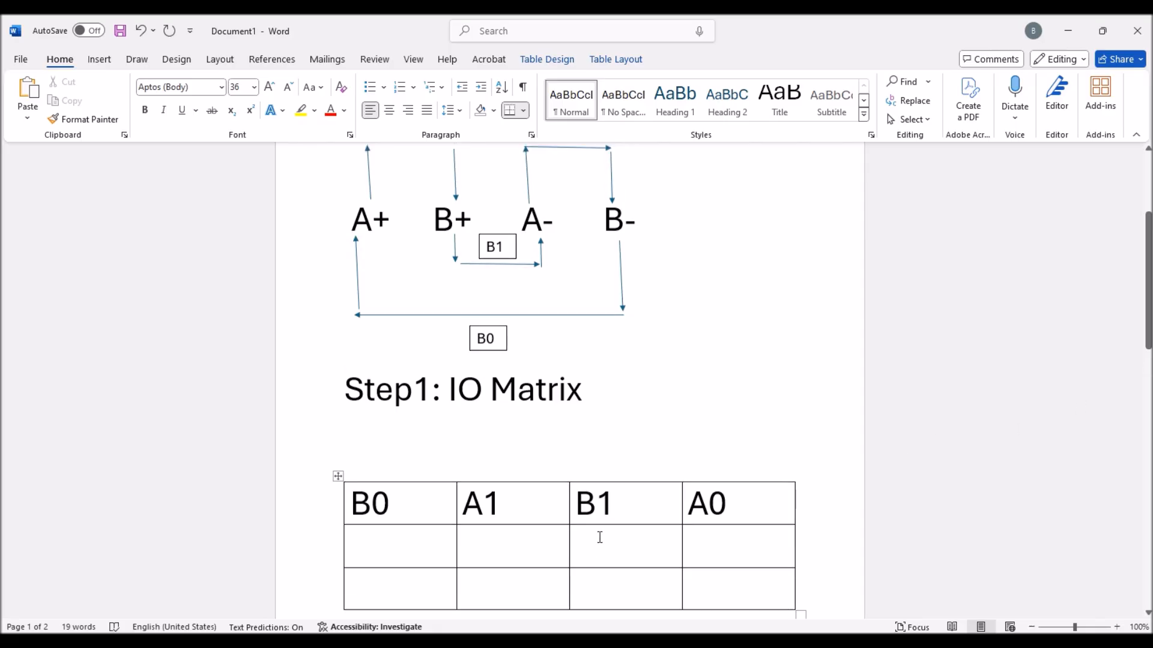
pyautogui.scroll(-2, 599, 535)
pyautogui.scroll(-1, 478, 556)
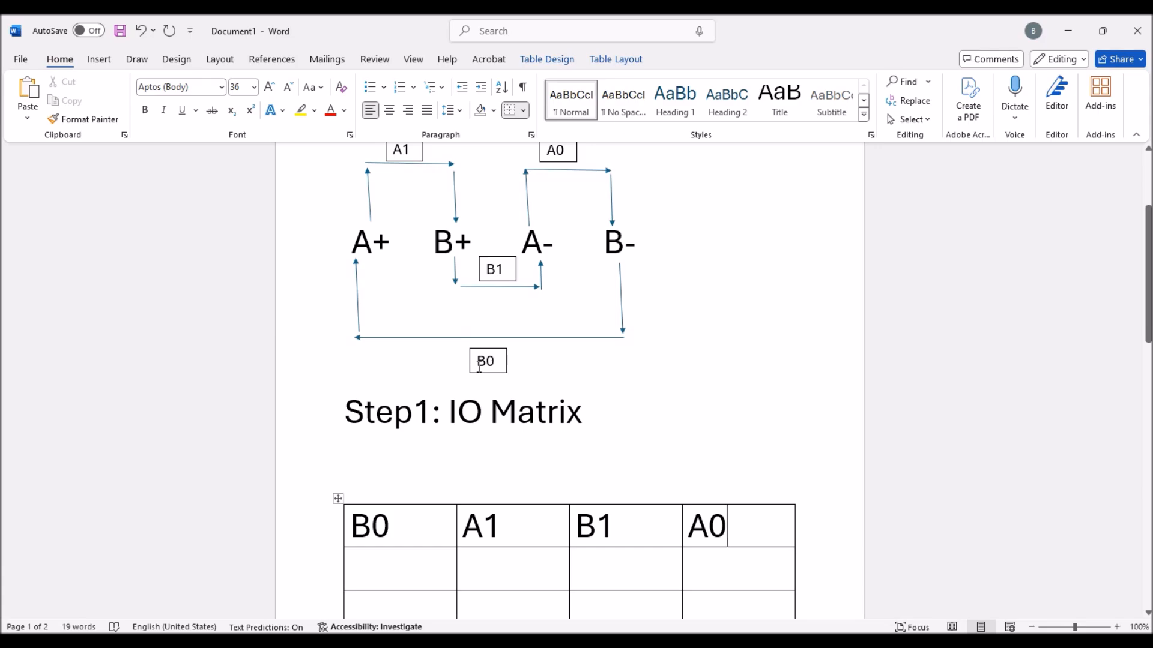
pyautogui.scroll(-1, 444, 468)
pyautogui.click(397, 528)
pyautogui.write('A+')
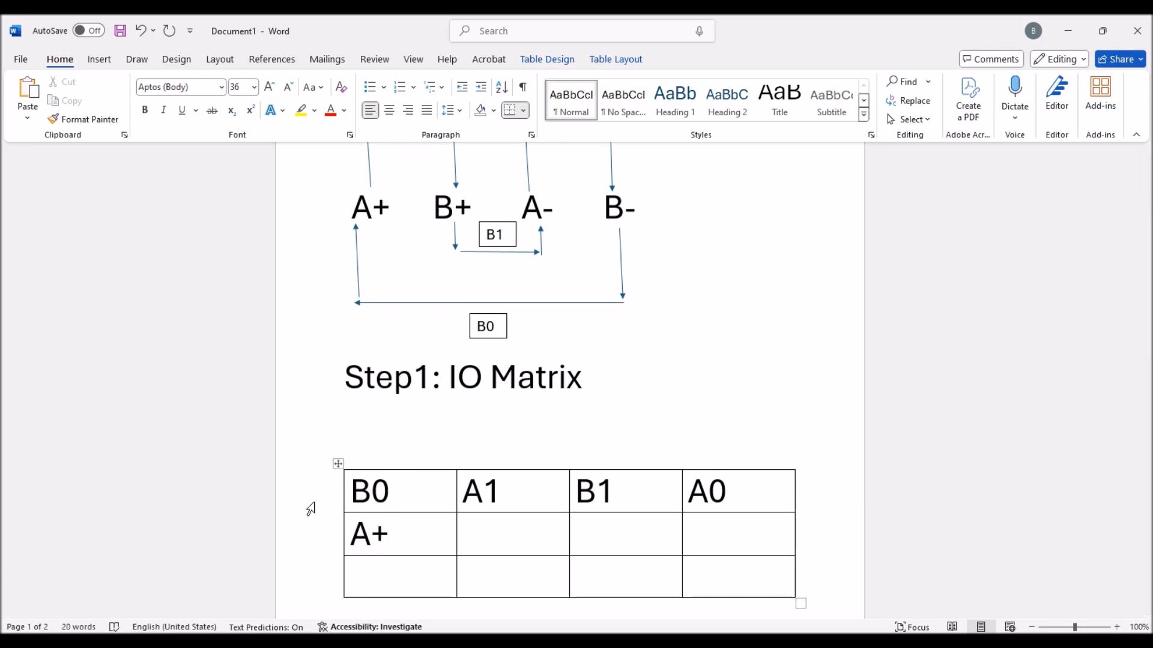
pyautogui.press('Tab')
pyautogui.write('B+')
pyautogui.press('Tab')
pyautogui.write('A- ')
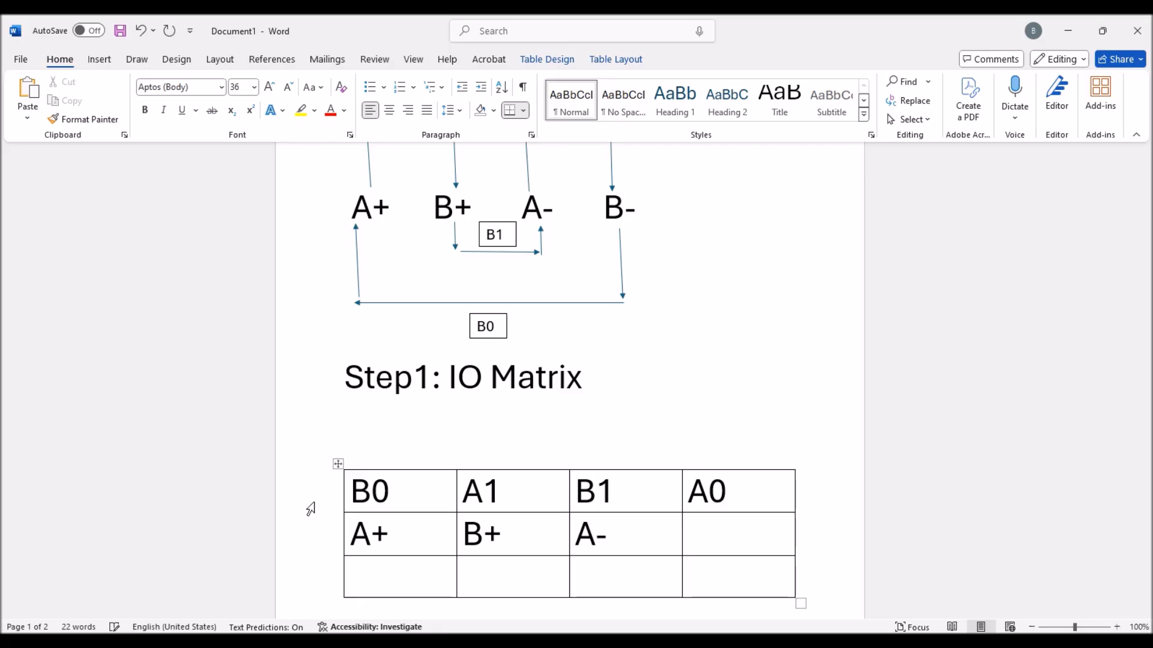
pyautogui.write('B-')
# - Check cylinder A's valve solenoid label in FluidSIM, return to Word and enter Y1 in the table cell below A+
pyautogui.click(389, 580)
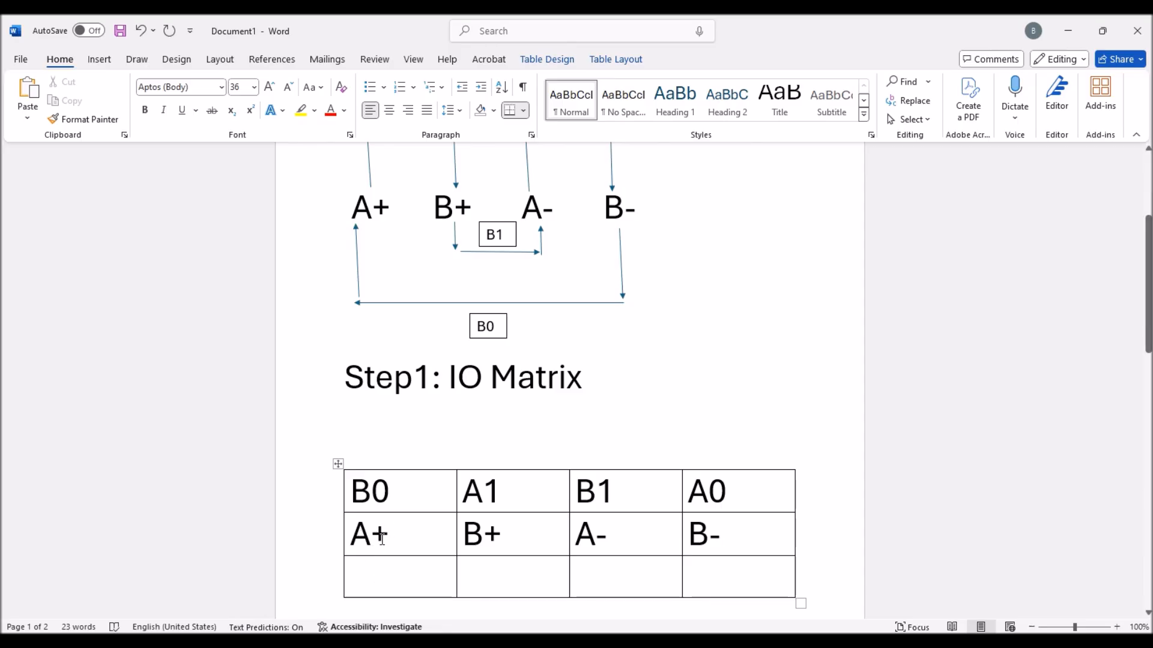
pyautogui.hotkey('alt', 'Tab')
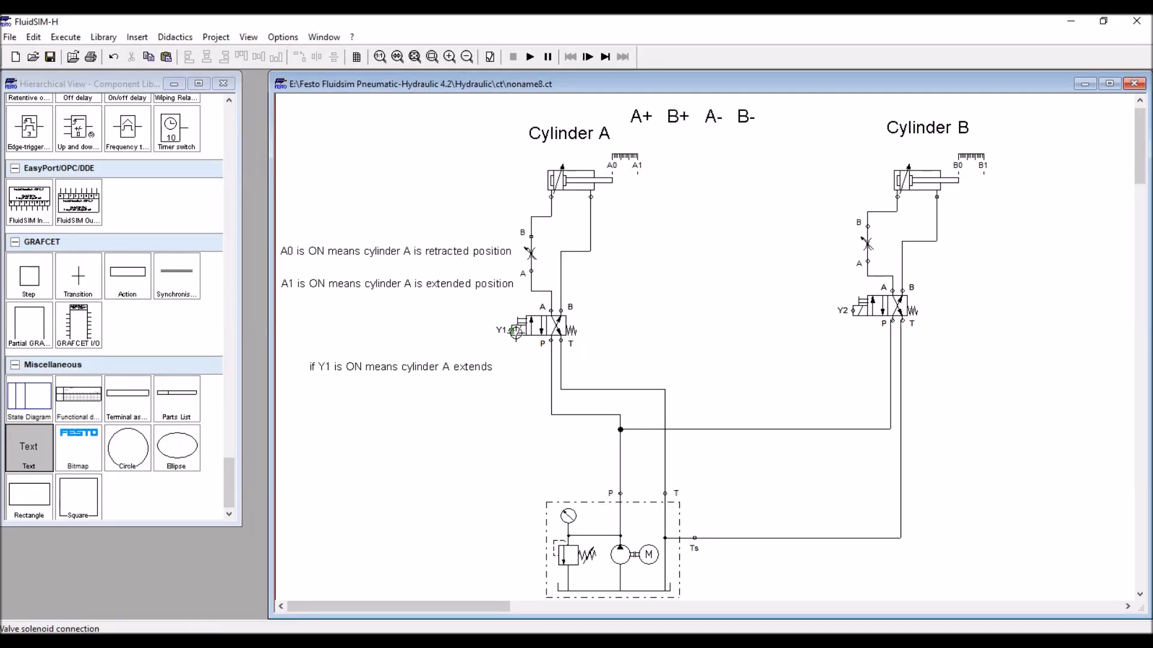
pyautogui.click(1071, 25)
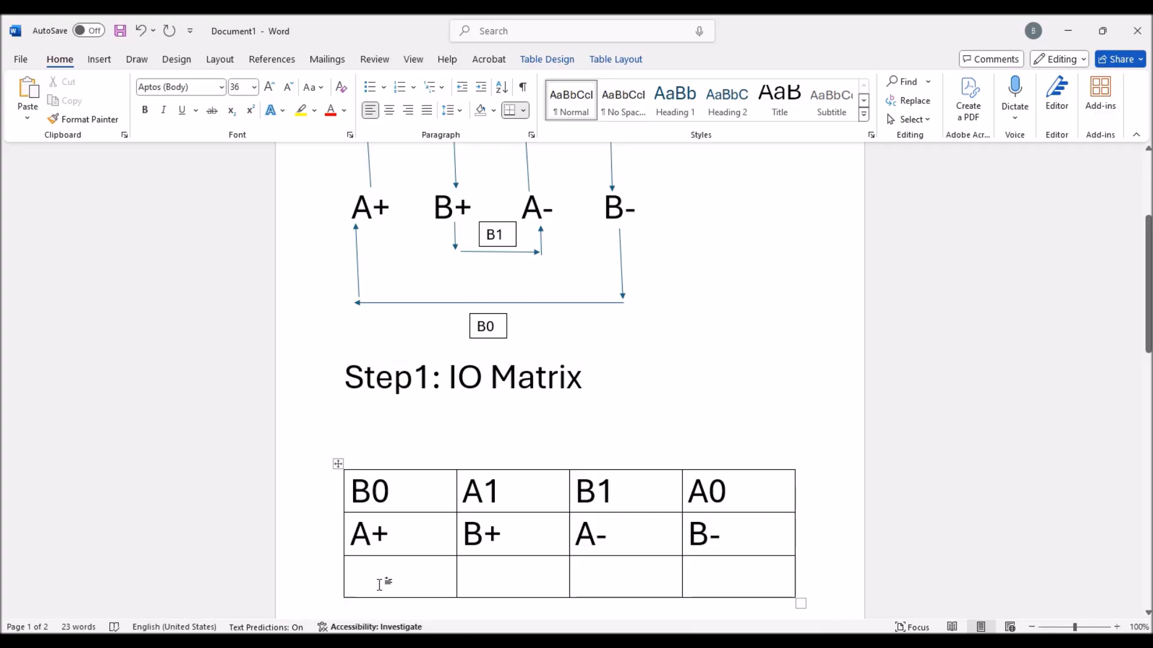
pyautogui.click(380, 585)
pyautogui.write('Y1')
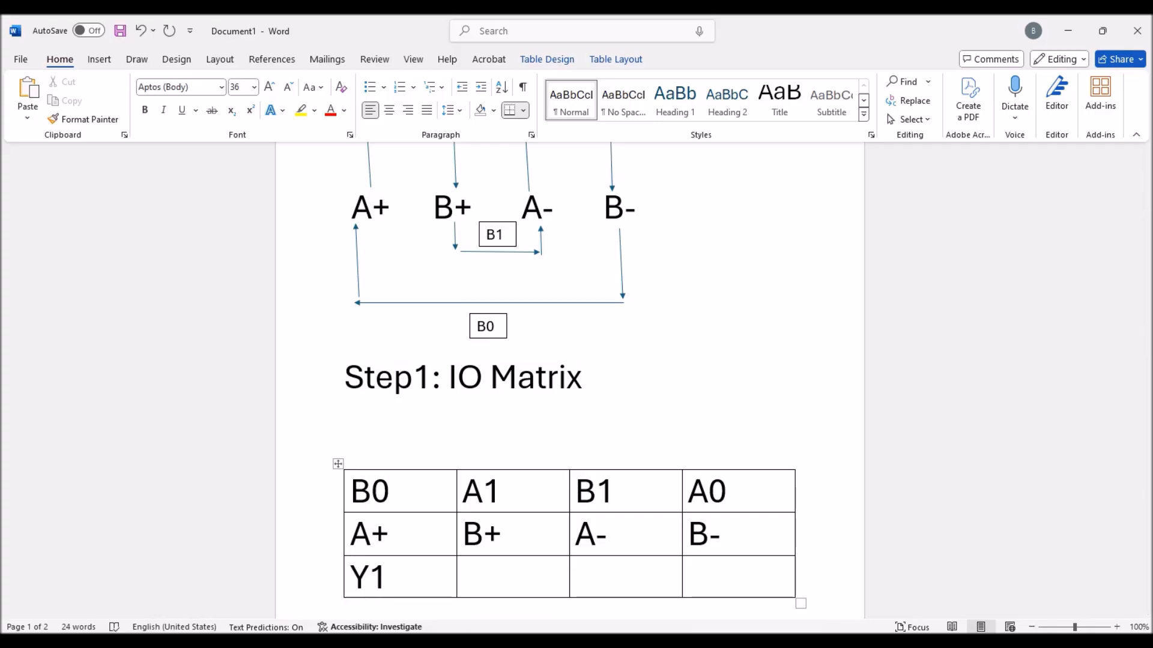
pyautogui.write('-ON')
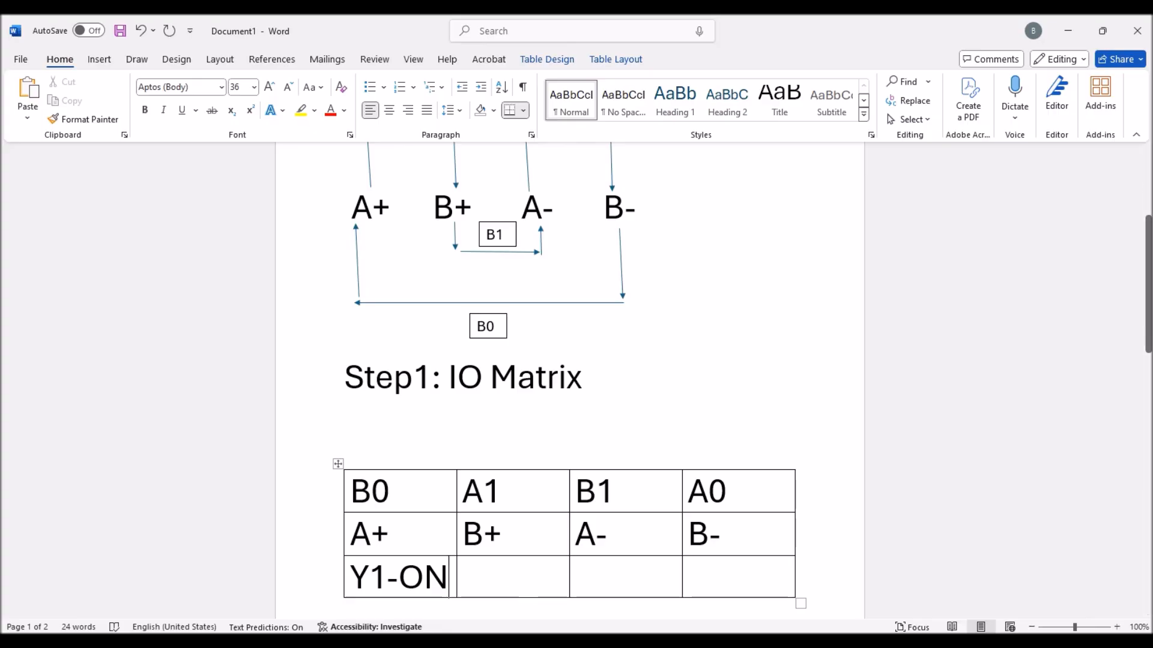
pyautogui.press('BackSpace')
pyautogui.press('BackSpace')
pyautogui.press('BackSpace')
# - Enter Y2 in the cell below B+ and append "-ON" to both the Y1 and Y2 entries
pyautogui.press('Tab')
pyautogui.write('Y2')
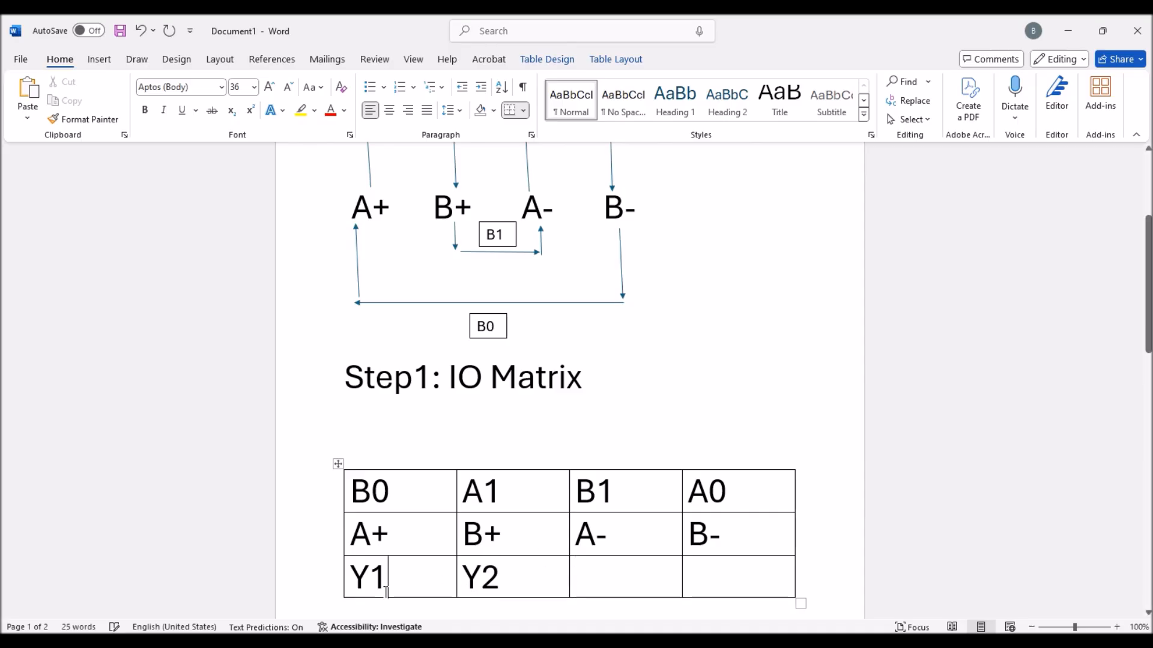
pyautogui.write('-ON')
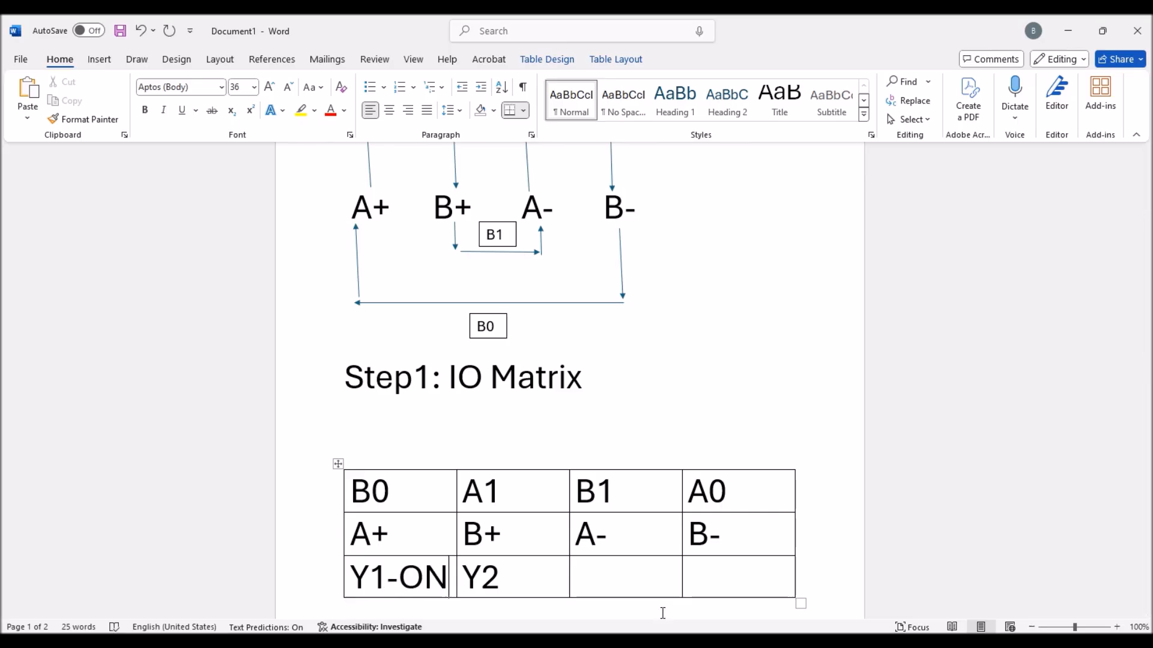
pyautogui.click(526, 594)
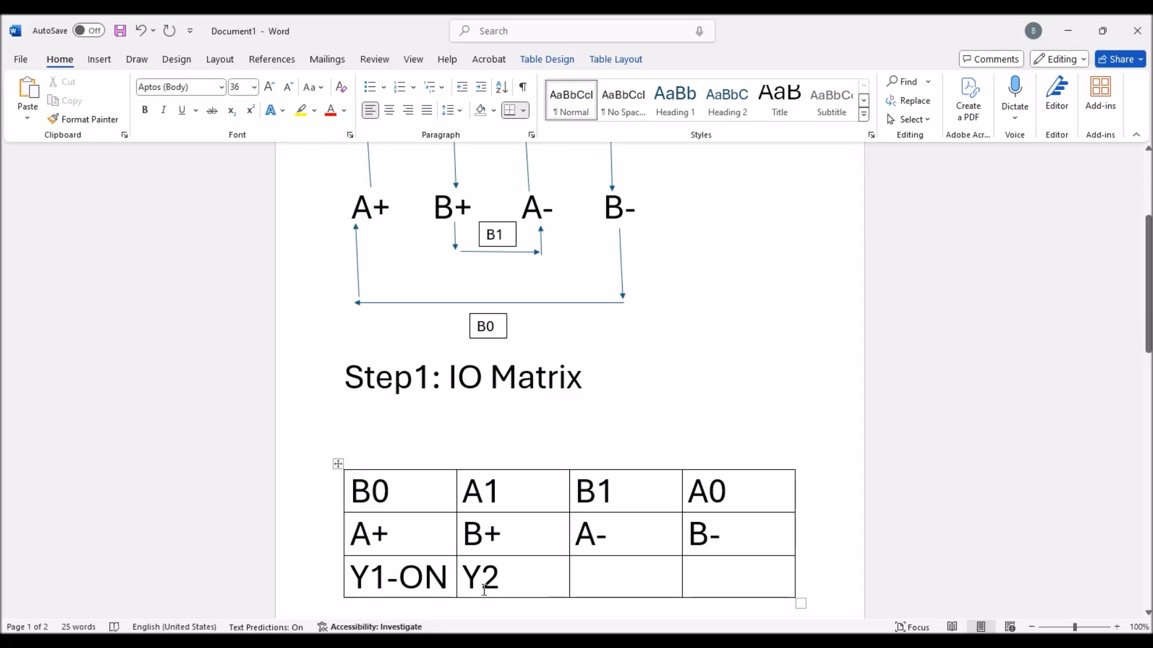
pyautogui.write('-ON')
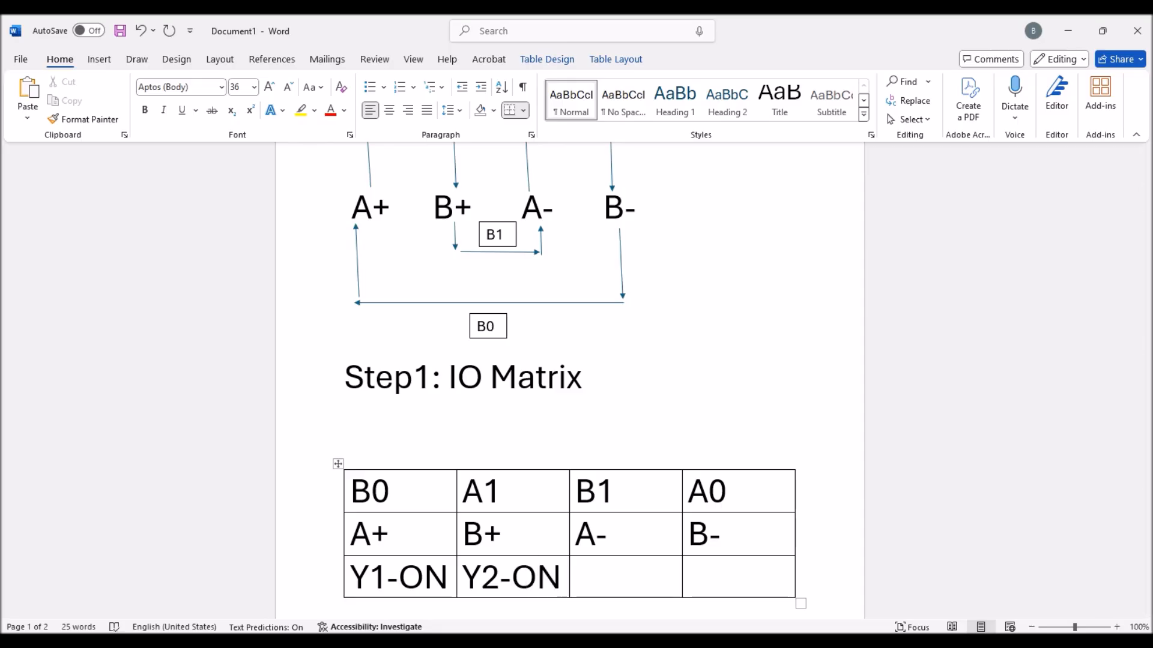
# - Complete the third row with Y1-OFF below A- and Y2-OFF below B-
pyautogui.click(611, 591)
pyautogui.write('Y1-O')
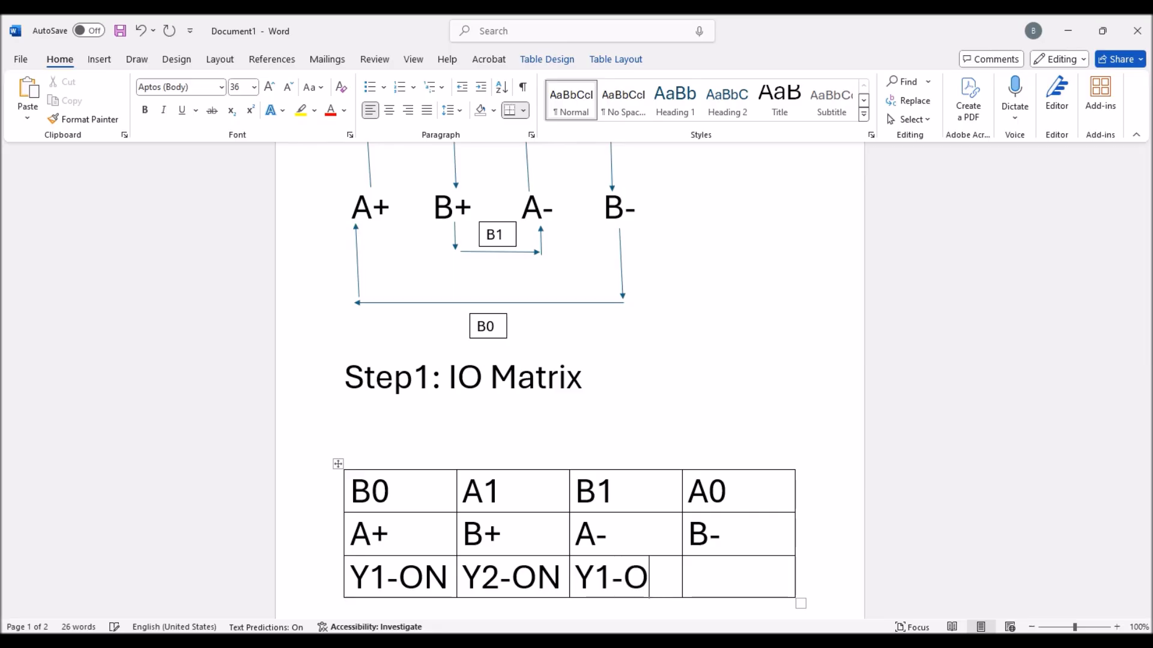
pyautogui.write('FF')
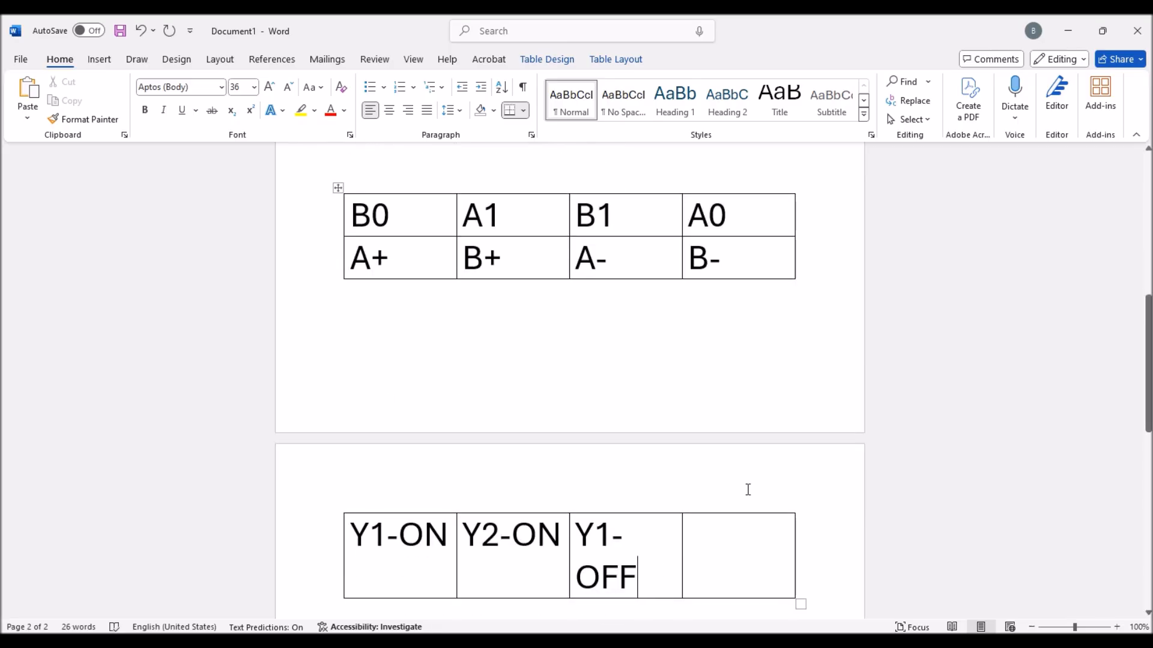
pyautogui.click(698, 536)
pyautogui.write('Y2-OFF')
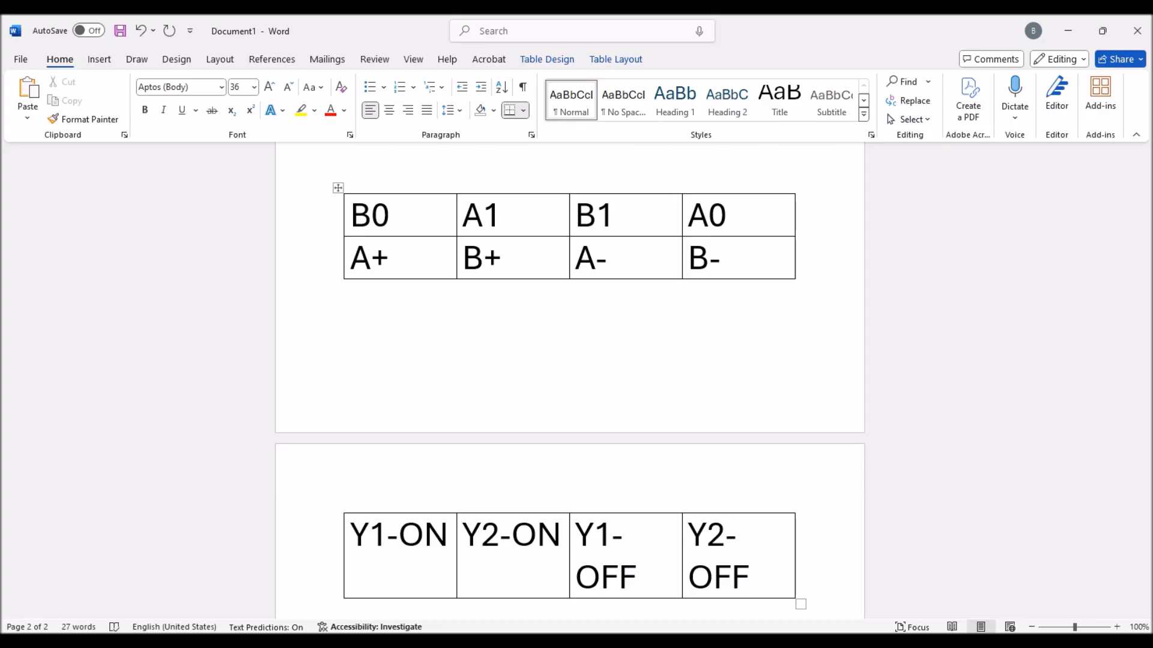
# - Insert a page break directly before the "Step1: IO Matrix" heading to move it and its table onto a new page
pyautogui.scroll(5, 937, 440)
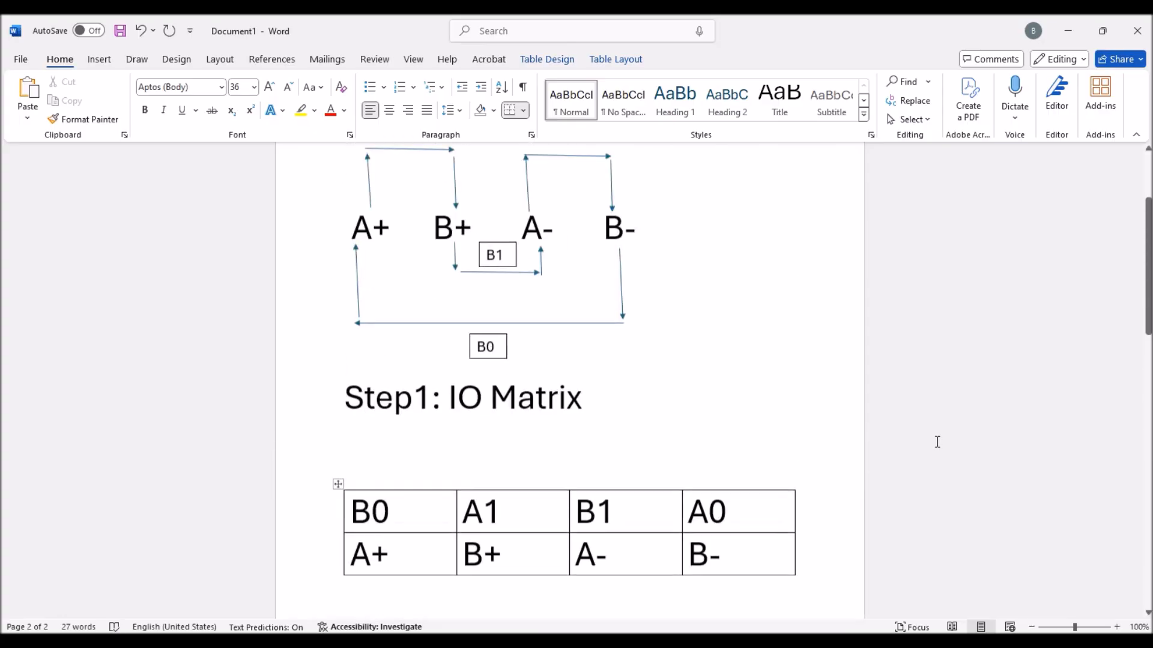
pyautogui.click(394, 506)
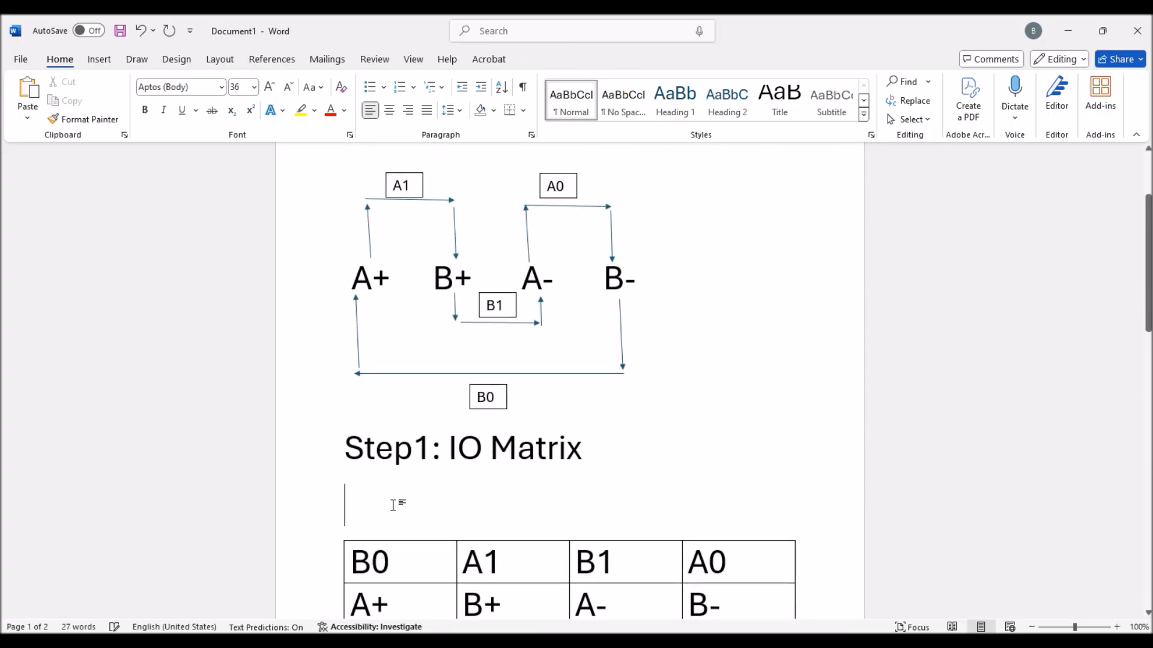
pyautogui.click(327, 453)
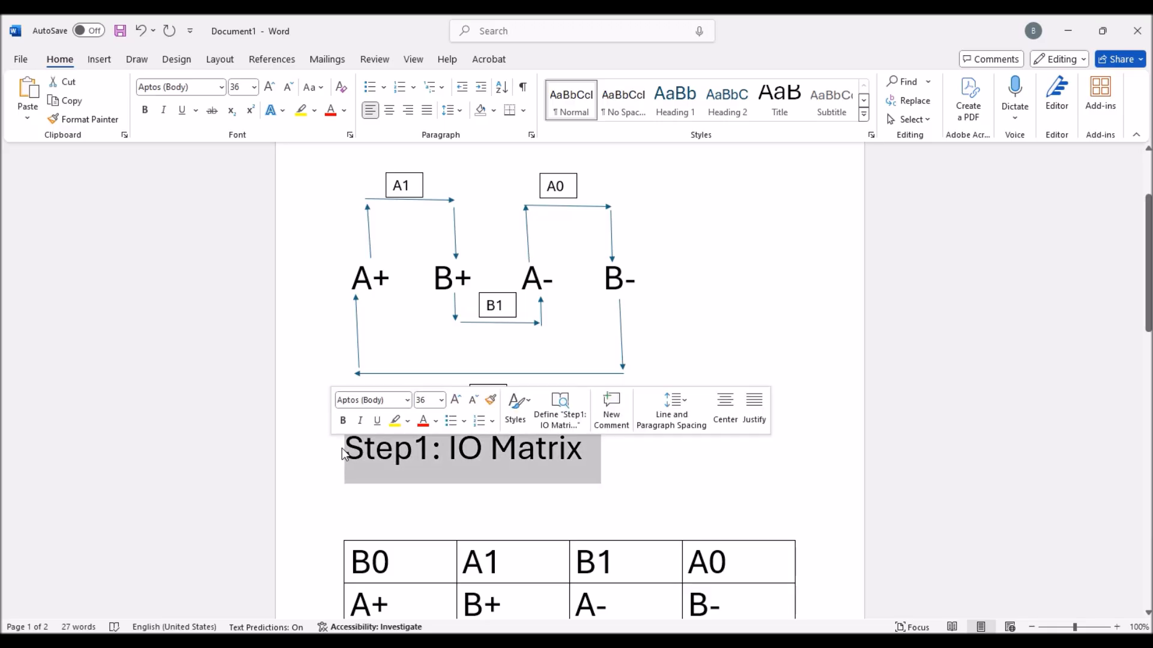
pyautogui.click(342, 454)
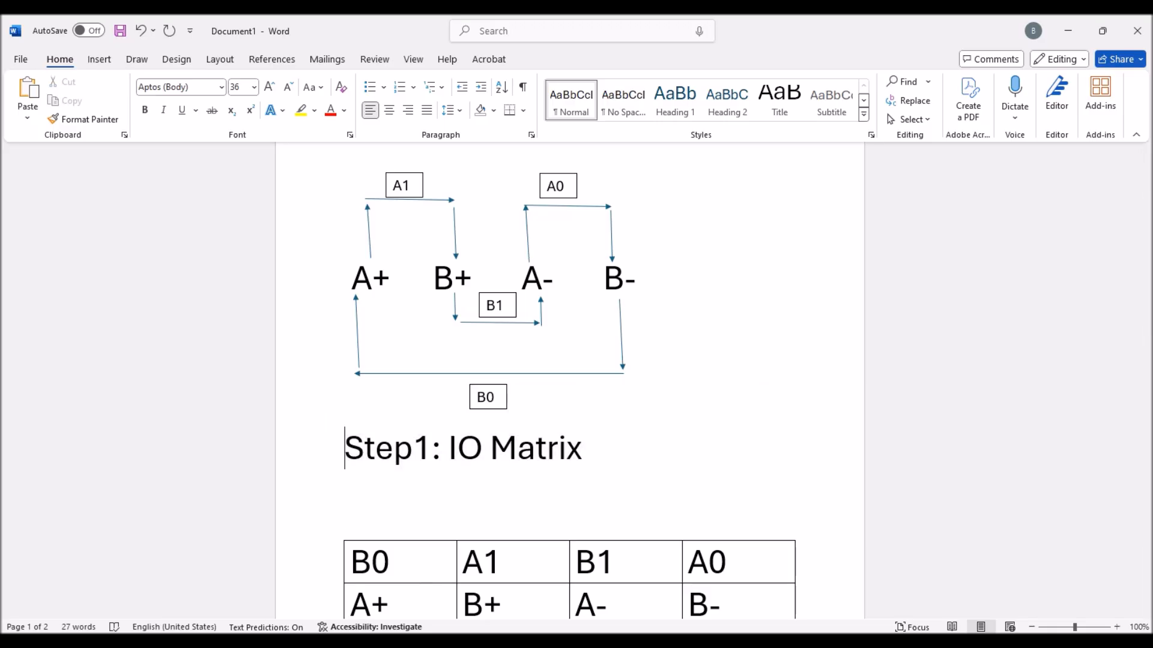
pyautogui.moveTo(265, 645)
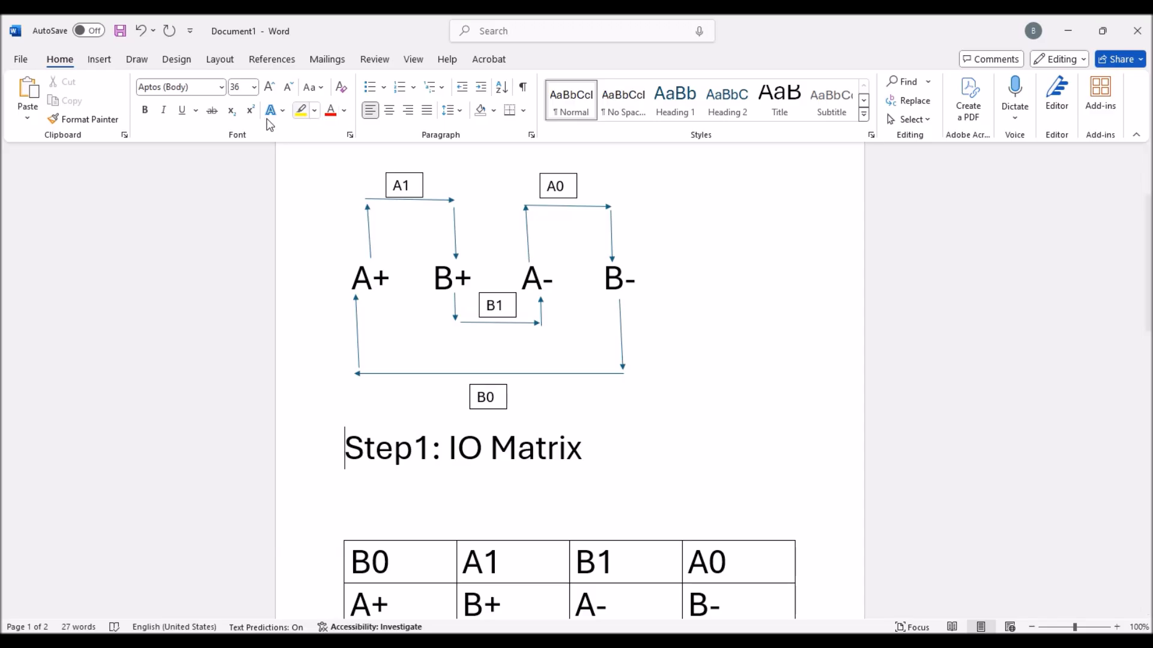
pyautogui.click(98, 60)
pyautogui.click(92, 103)
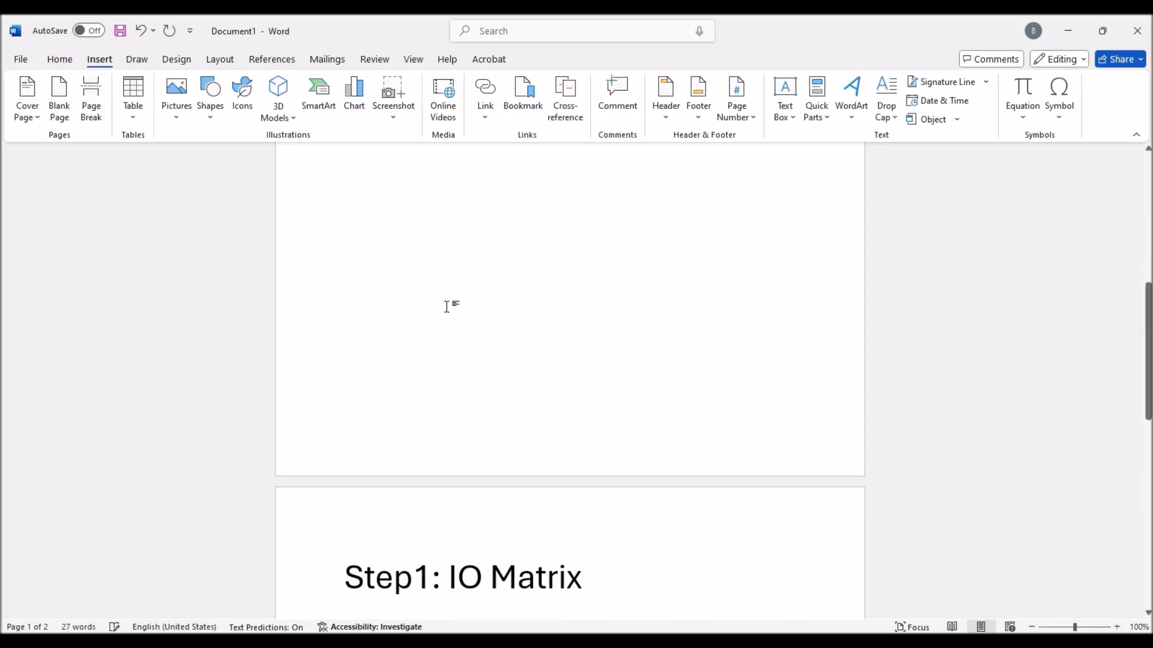
# - Add the text S1 on the blank line between the "Step1: IO Matrix" heading and the table
pyautogui.scroll(-6, 468, 336)
pyautogui.scroll(2, 579, 432)
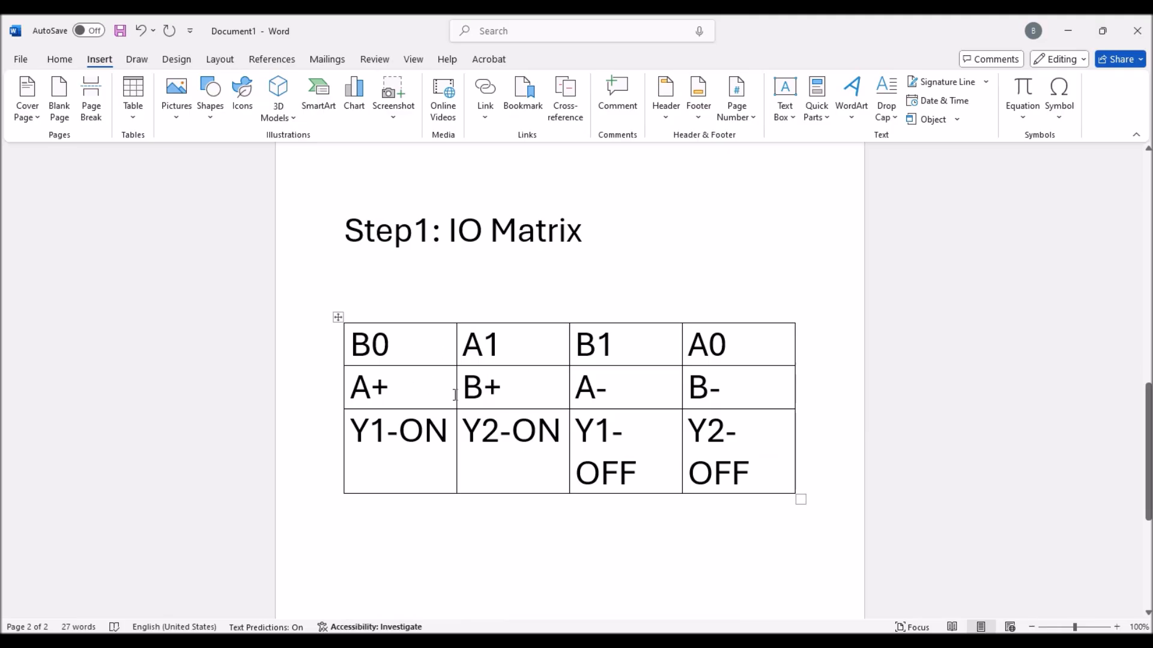
pyautogui.click(394, 348)
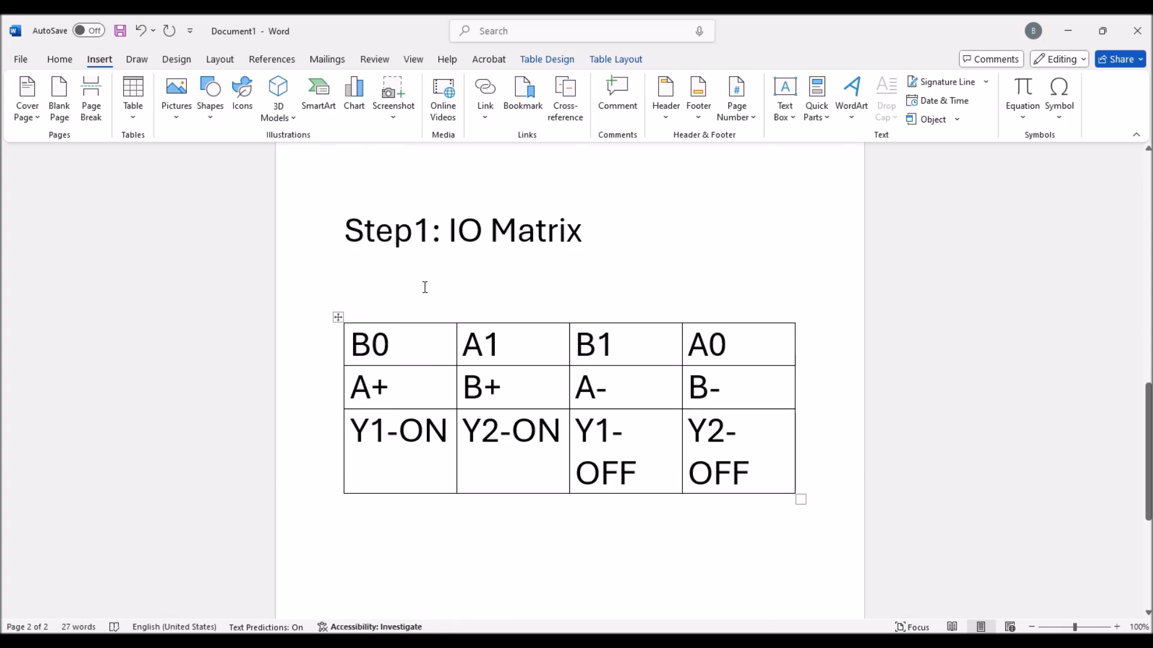
pyautogui.click(372, 307)
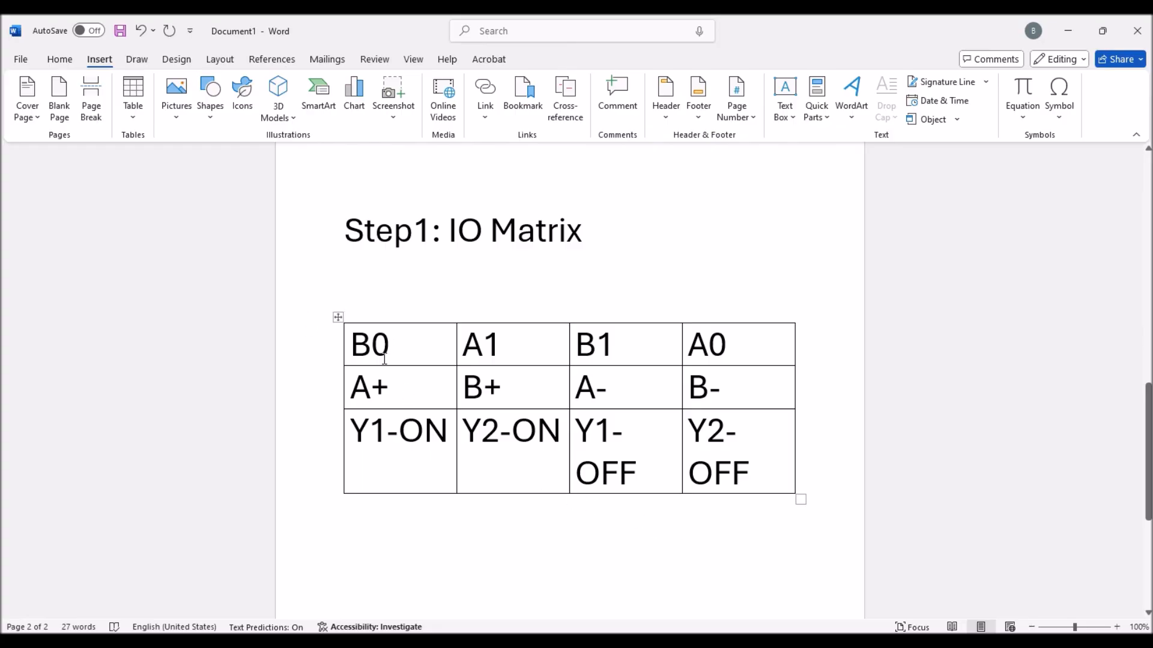
pyautogui.write('S1')
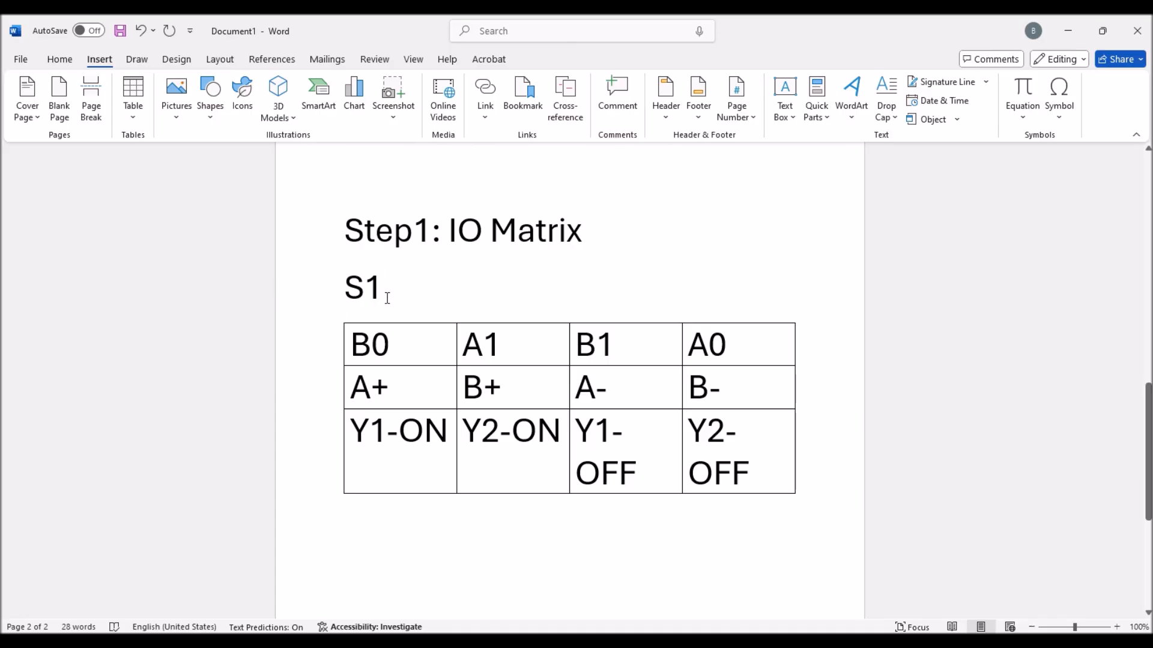
pyautogui.click(388, 346)
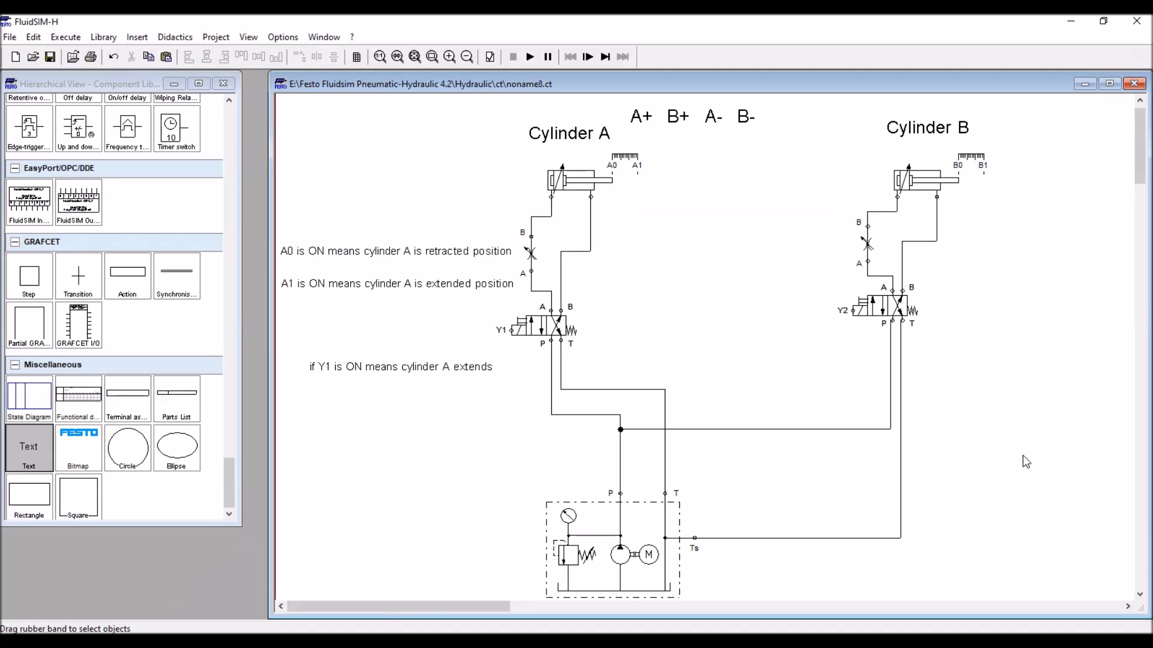
# - Switch to FluidSIM and place a +24V connection with a 0V connection below it in the empty area beside the cylinder B circuit
pyautogui.moveTo(496, 610); pyautogui.dragTo(614, 610)
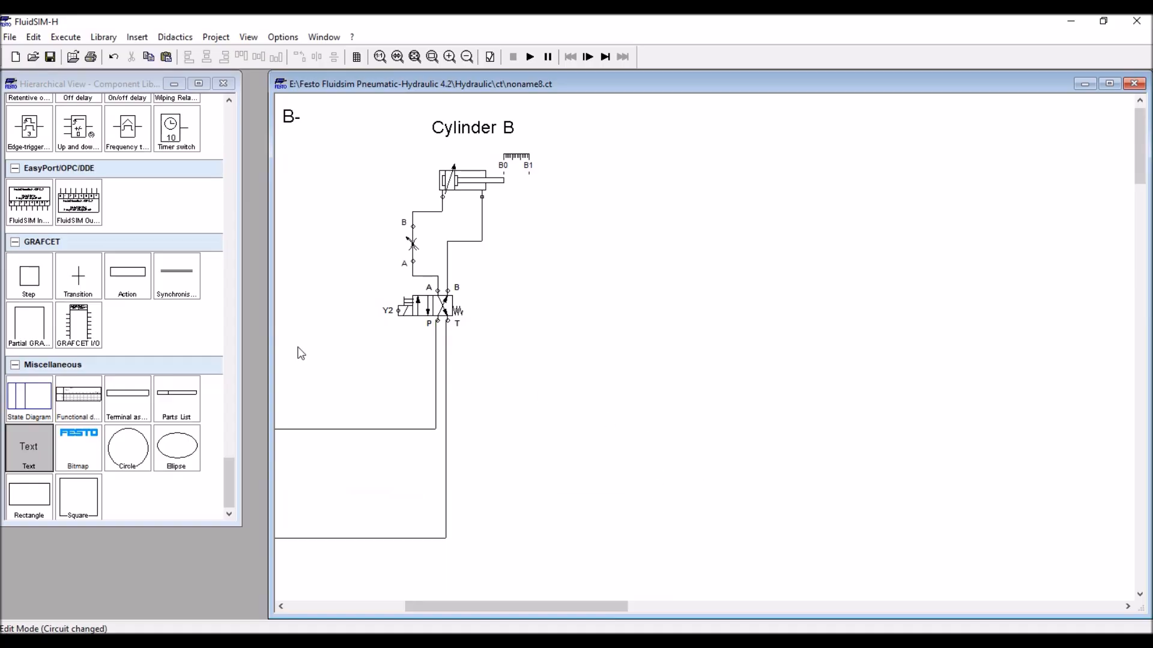
pyautogui.moveTo(229, 466); pyautogui.dragTo(221, 316)
pyautogui.moveTo(78, 232); pyautogui.dragTo(667, 280)
pyautogui.moveTo(29, 231); pyautogui.dragTo(643, 495)
pyautogui.click(690, 489)
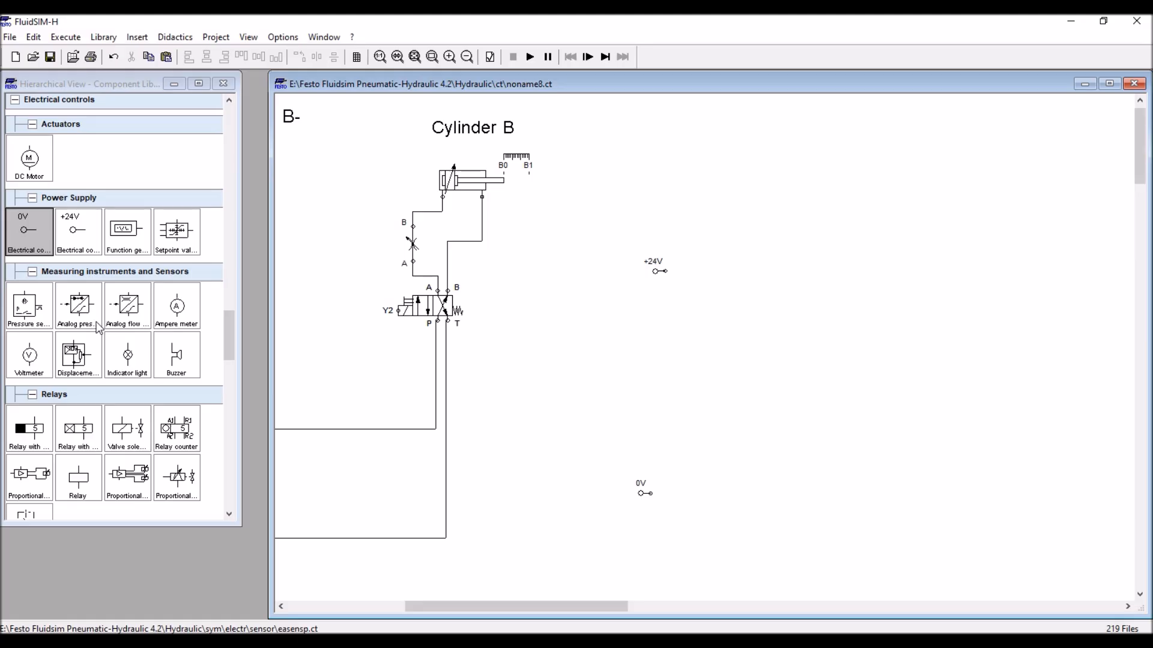
# - Place a make pushbutton just below the +24V connection and label it S1
pyautogui.moveTo(232, 337); pyautogui.dragTo(233, 365)
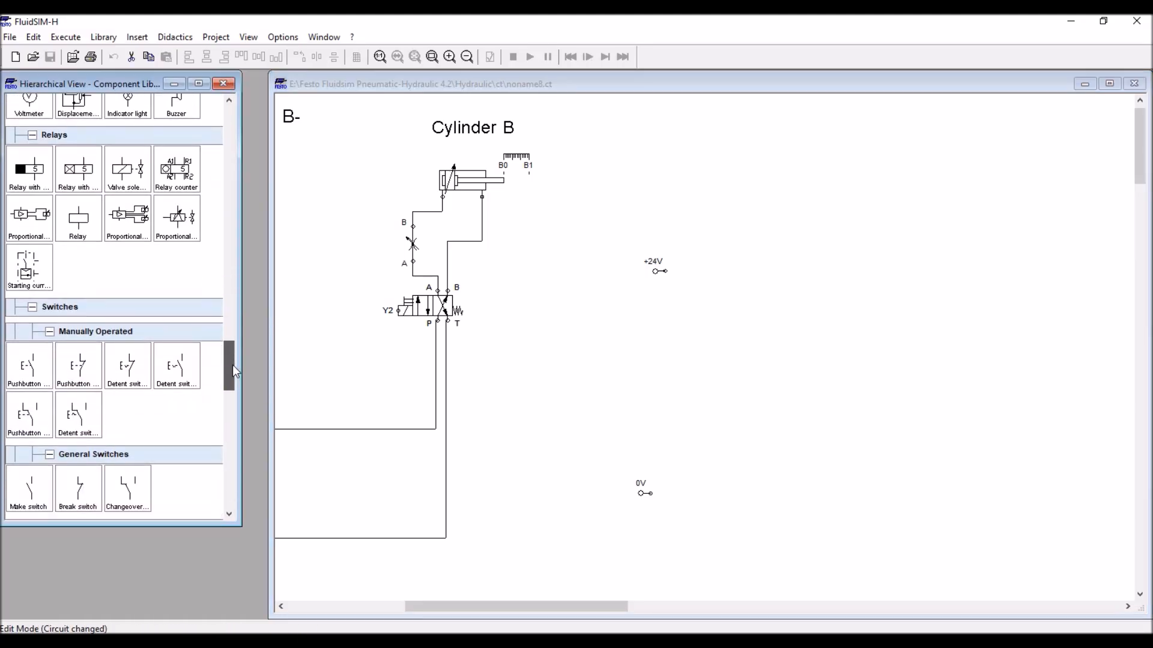
pyautogui.moveTo(29, 366); pyautogui.dragTo(668, 321)
pyautogui.doubleClick(655, 324)
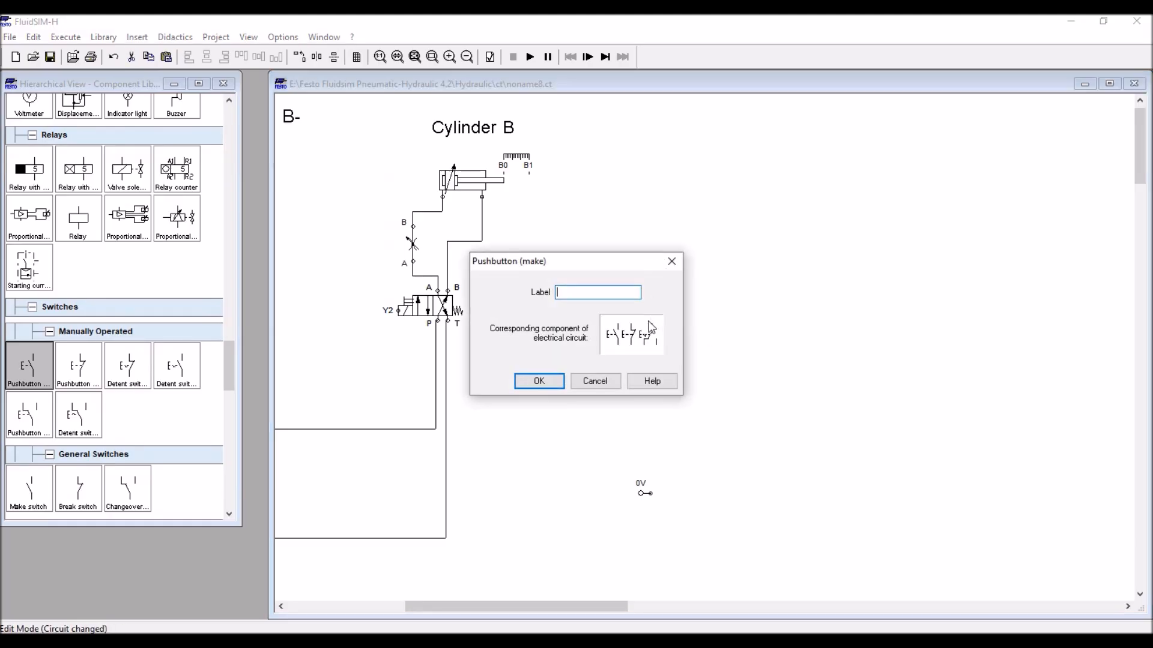
pyautogui.write('S1')
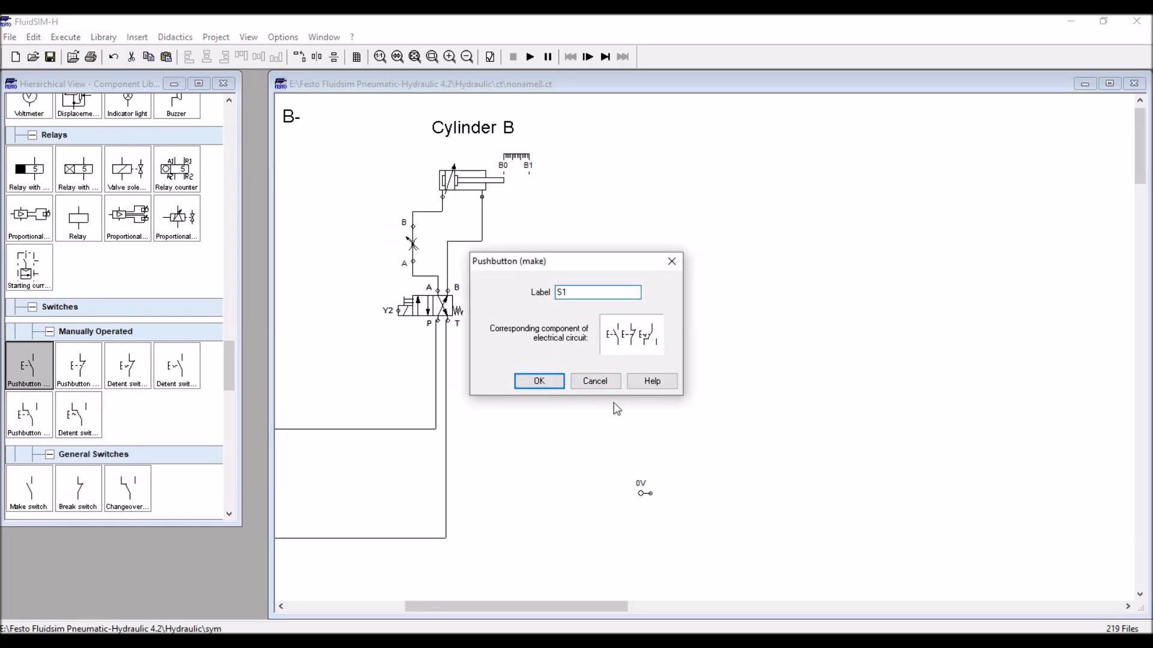
pyautogui.click(534, 382)
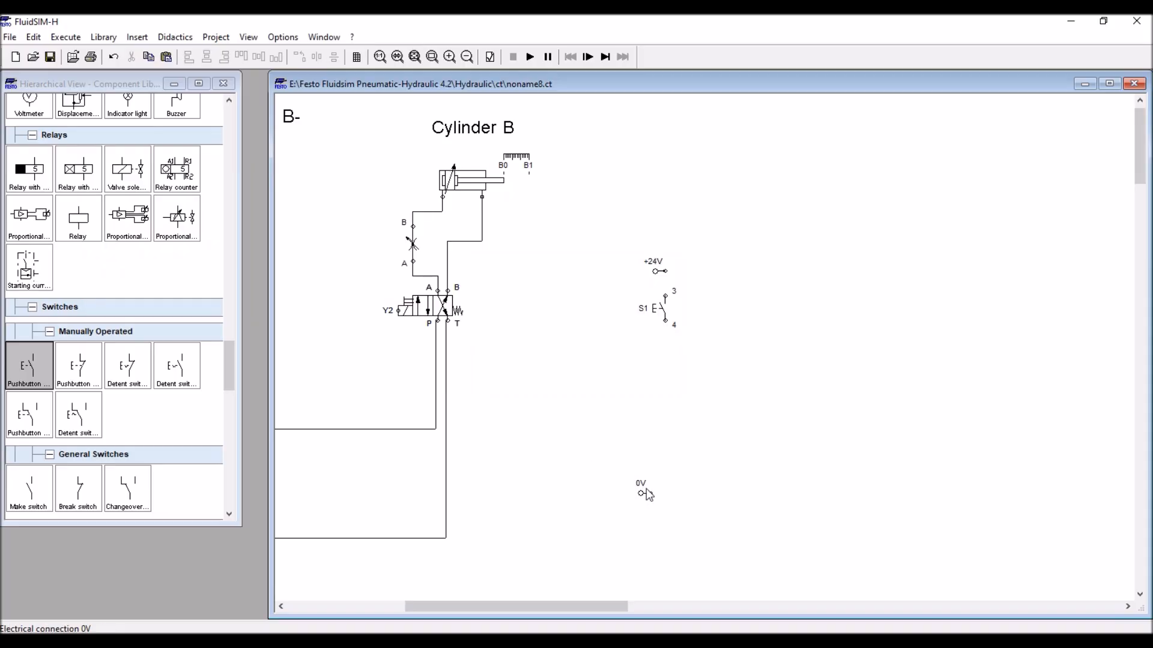
# - Return to Word and insert a table row above the Y1-ON, Y2-ON, Y1-OFF, Y2-OFF row
pyautogui.hotkey('alt', 'Tab')
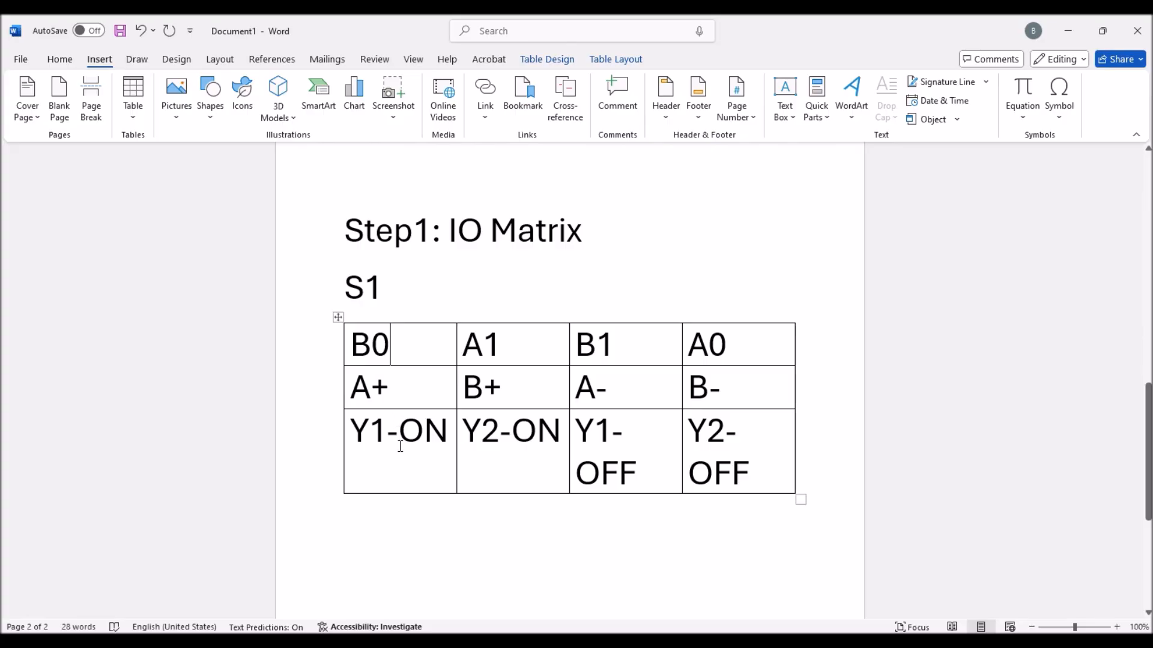
pyautogui.moveTo(401, 453); pyautogui.dragTo(701, 462)
pyautogui.rightClick(704, 462)
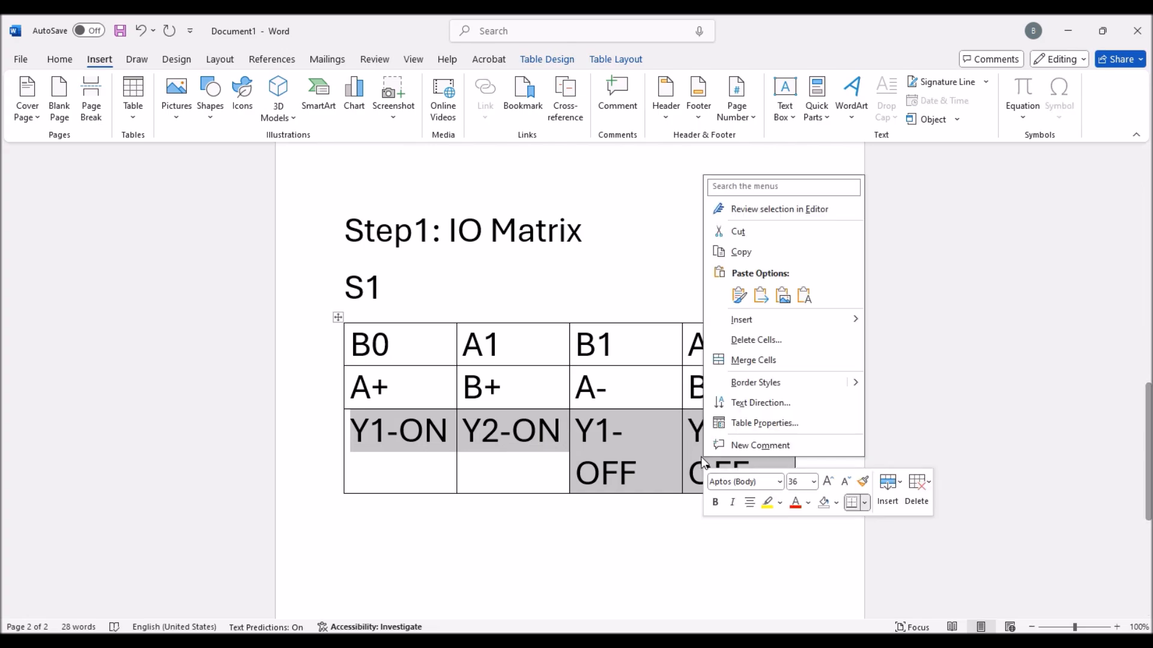
pyautogui.moveTo(744, 327)
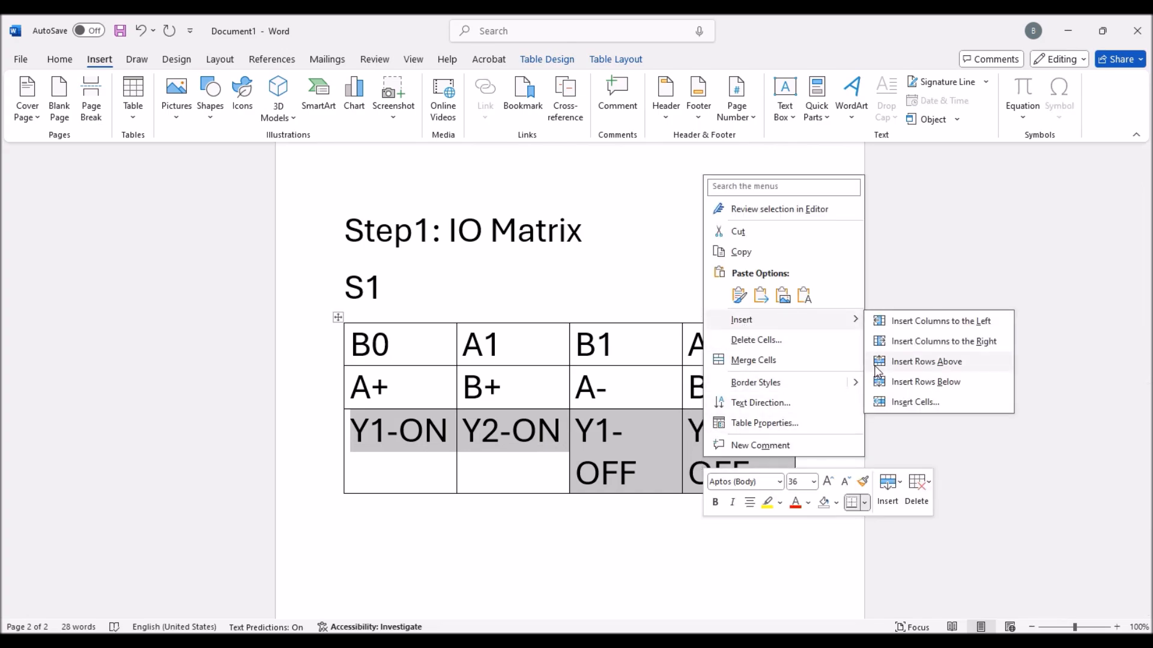
pyautogui.click(925, 361)
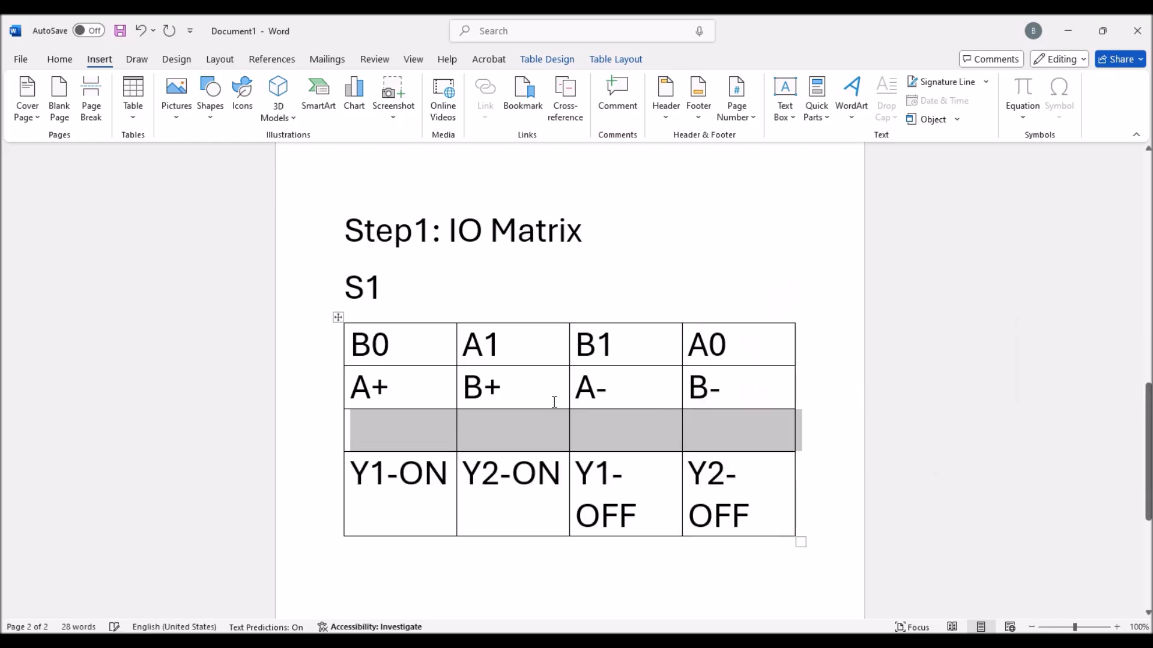
# - Fill the new table row with K1, K2, K3 and K4 below A+, B+, A- and B-
pyautogui.click(415, 435)
pyautogui.write('K1')
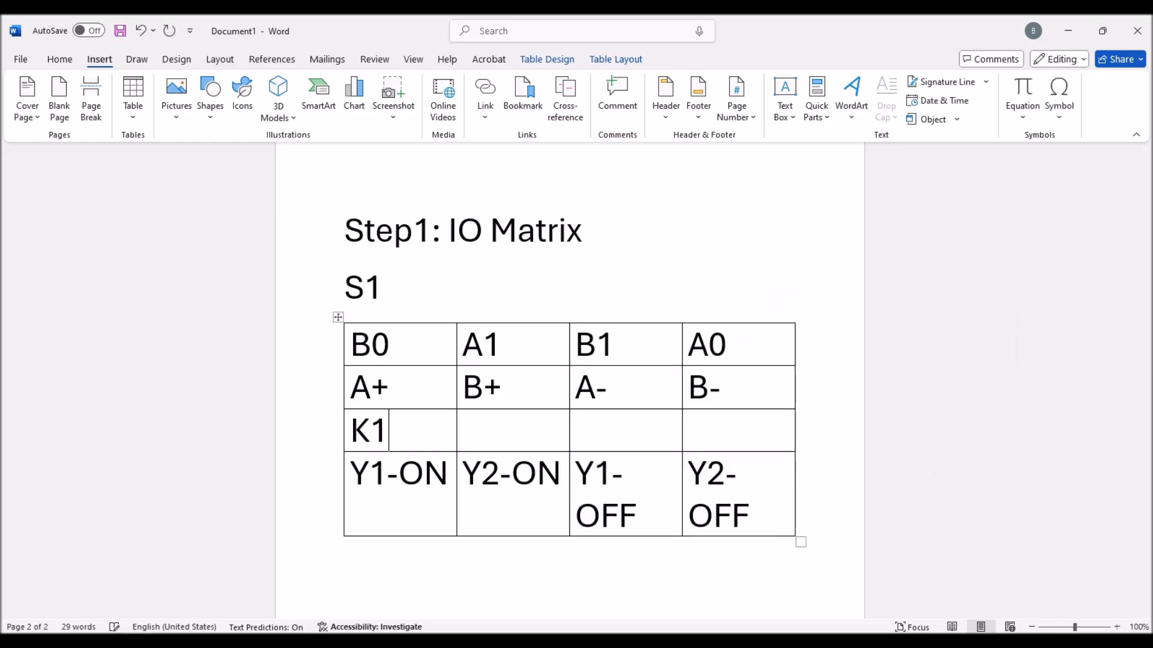
pyautogui.click(533, 432)
pyautogui.write('K2')
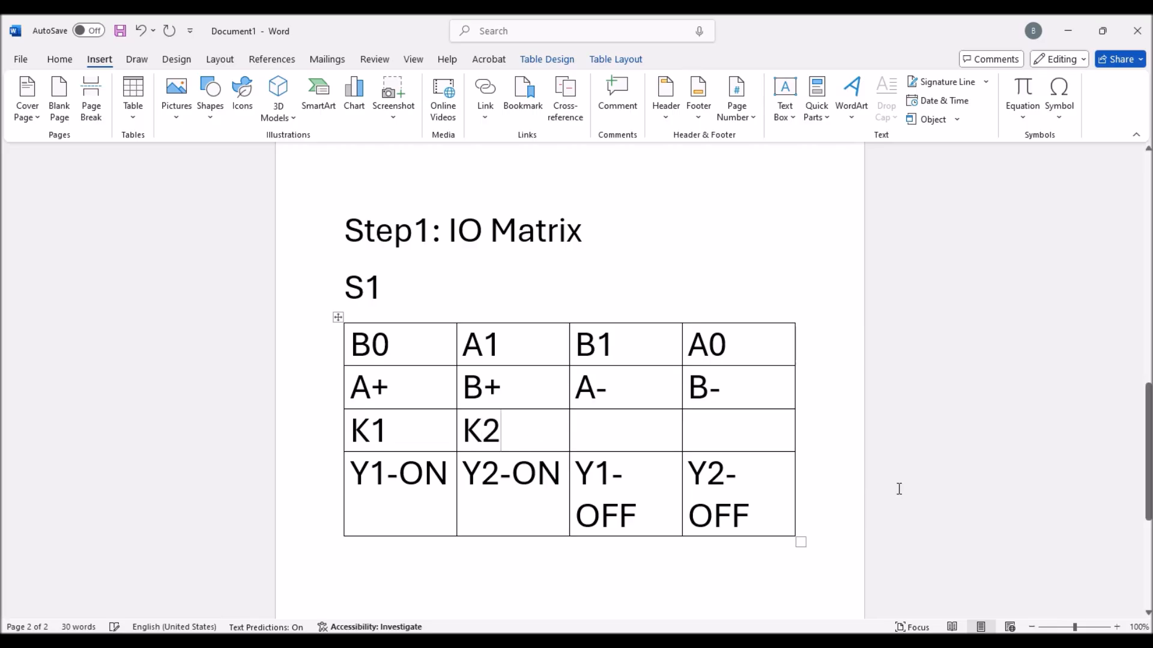
pyautogui.click(592, 439)
pyautogui.write('K3')
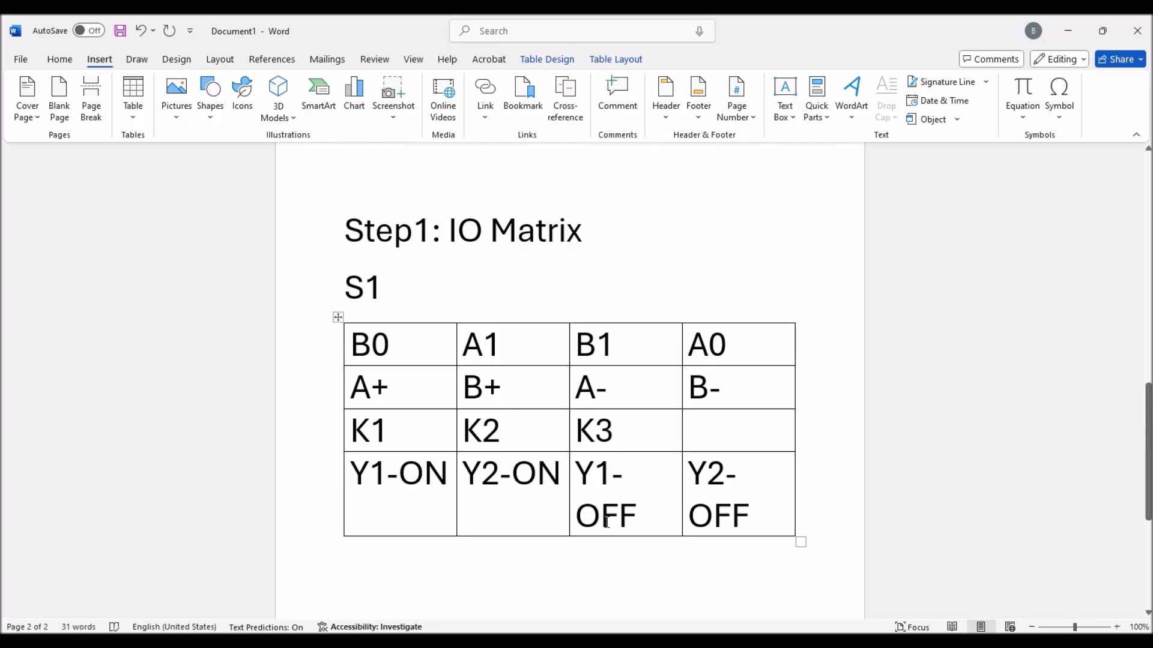
pyautogui.click(724, 439)
pyautogui.write('K')
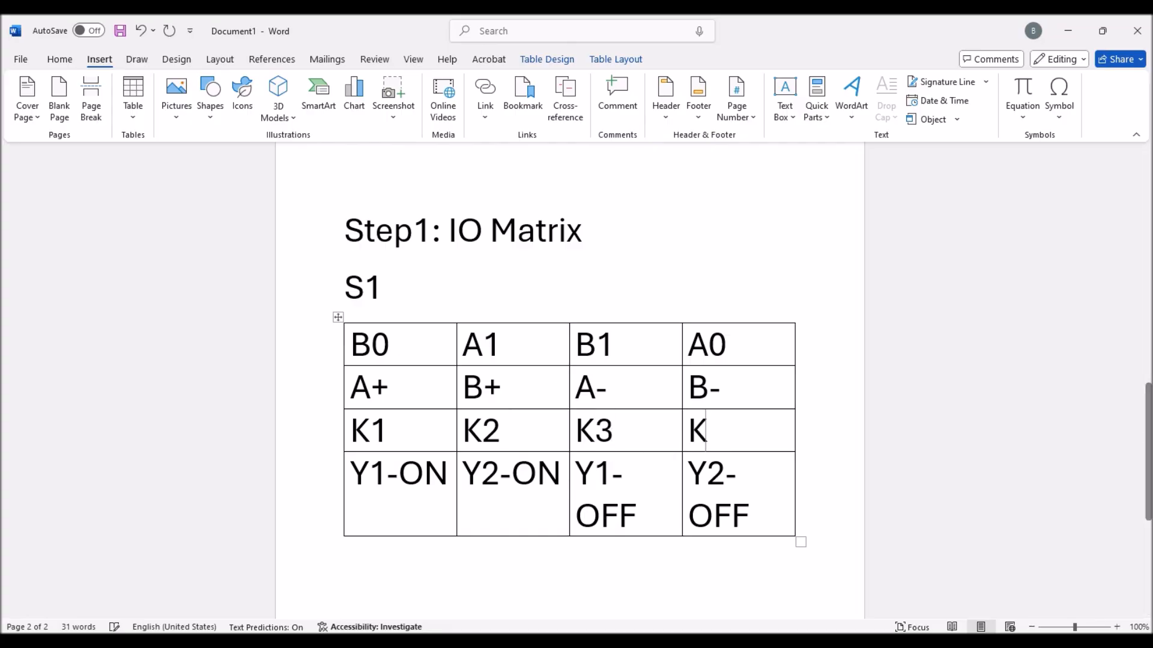
pyautogui.write('4')
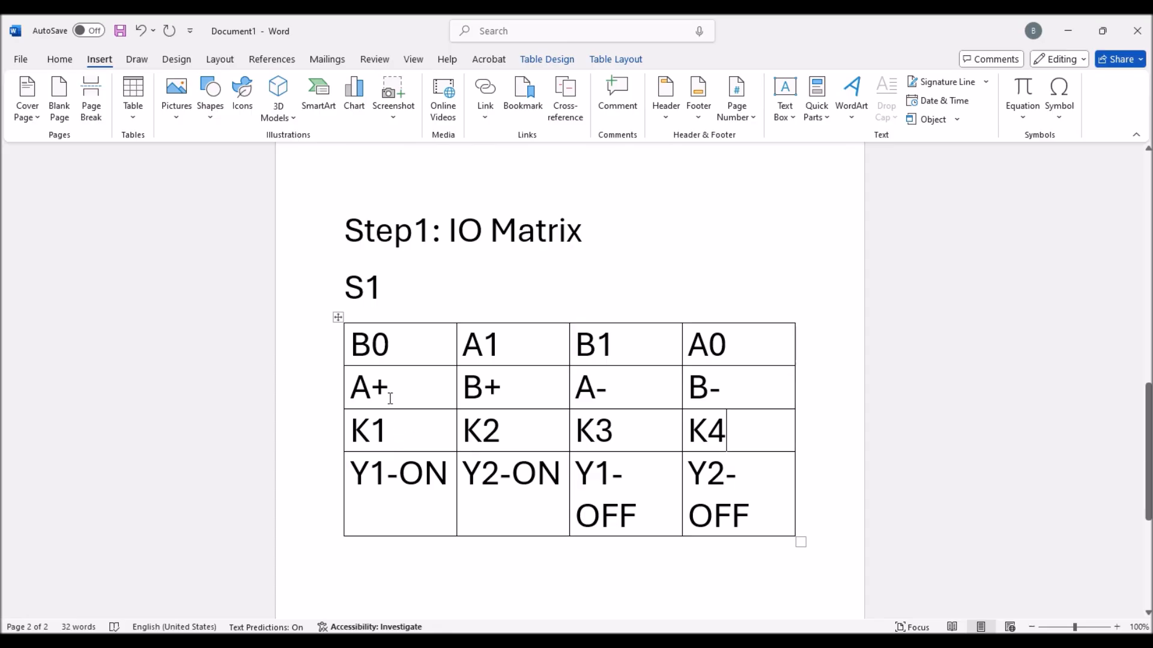
pyautogui.click(378, 297)
pyautogui.click(387, 348)
pyautogui.click(389, 496)
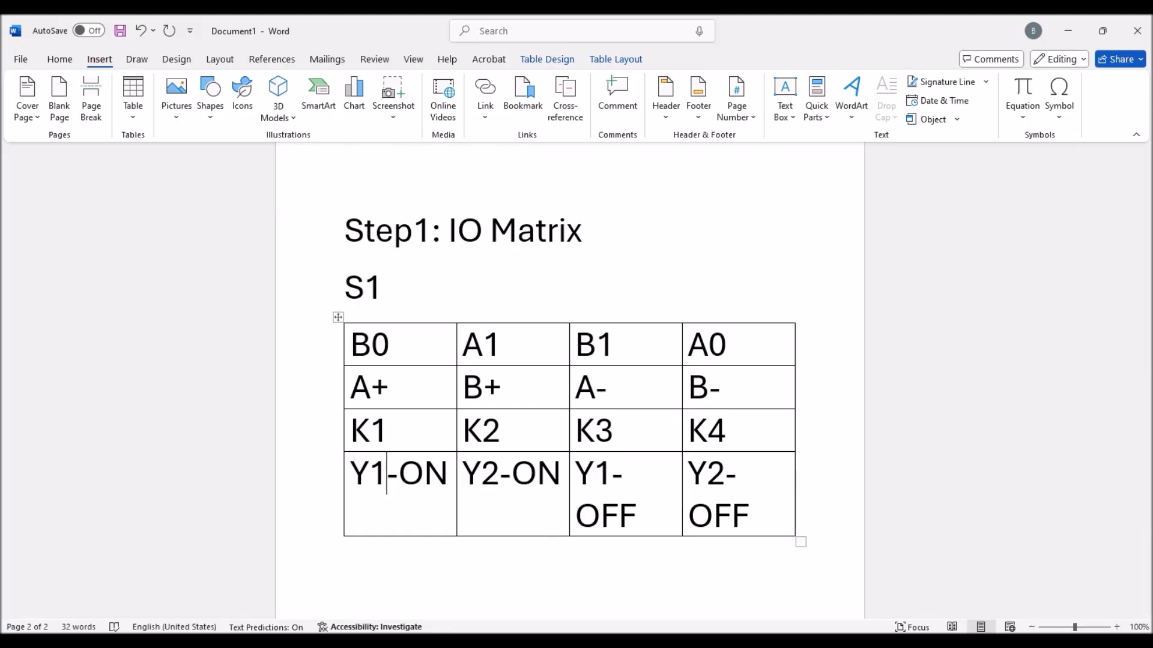
# - Switch to FluidSIM, shift the S1 pushbutton slightly farther below the +24V connection, and recheck the IO matrix in Word
pyautogui.click(336, 642)
pyautogui.moveTo(662, 316); pyautogui.dragTo(668, 326)
pyautogui.click(696, 407)
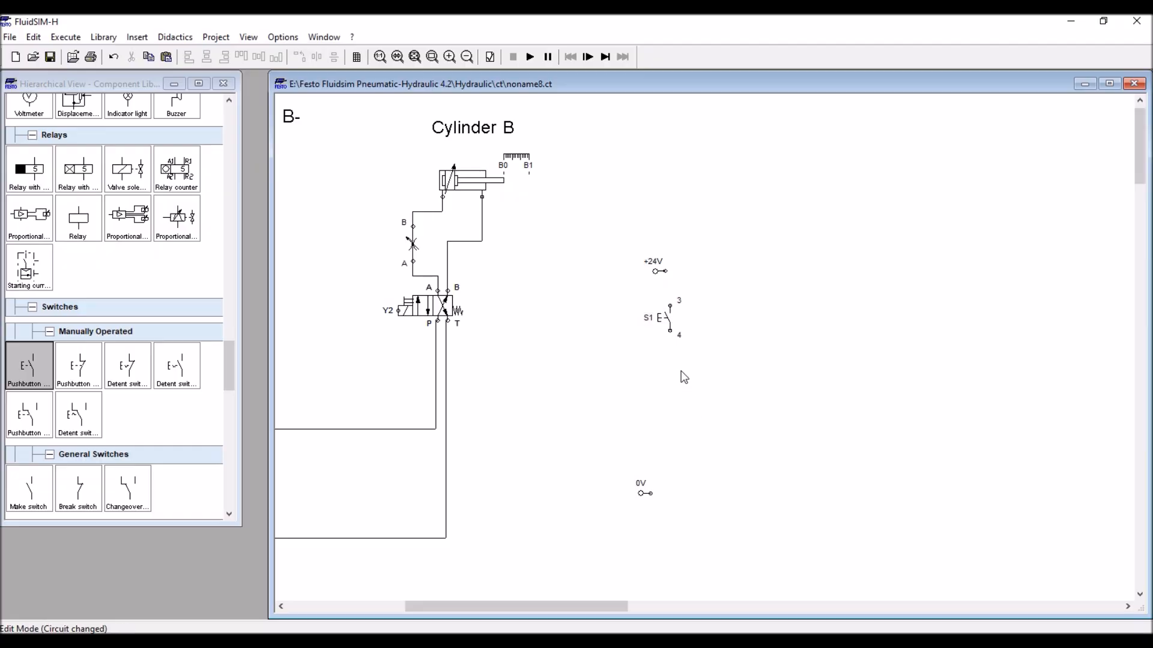
pyautogui.click(356, 643)
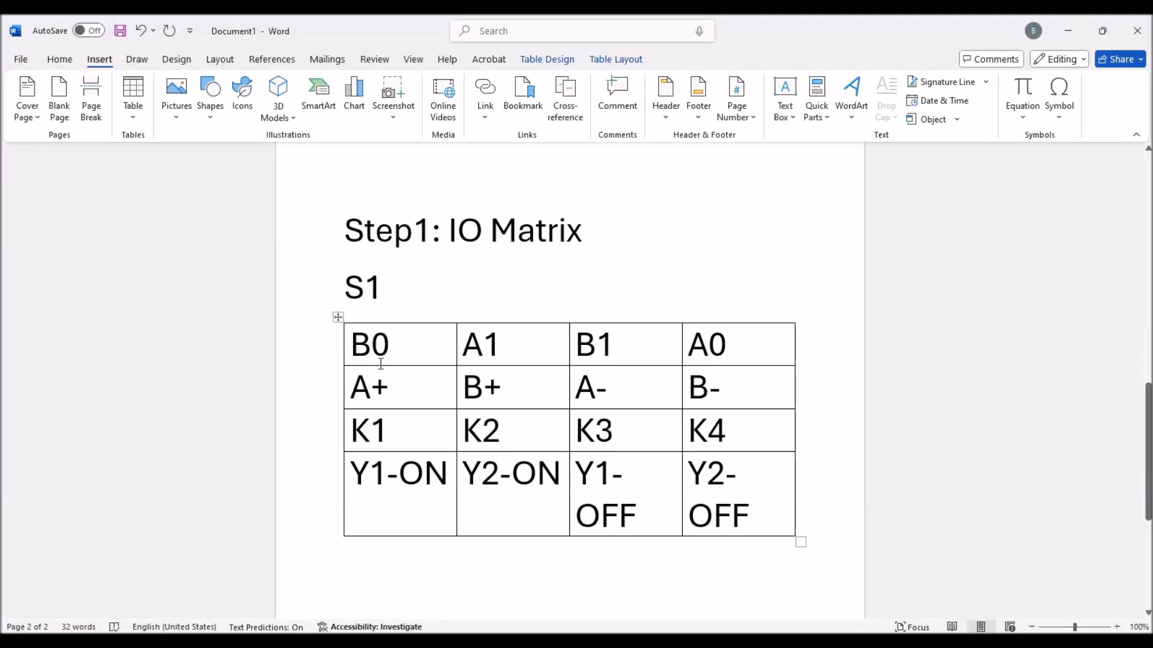
pyautogui.click(1066, 23)
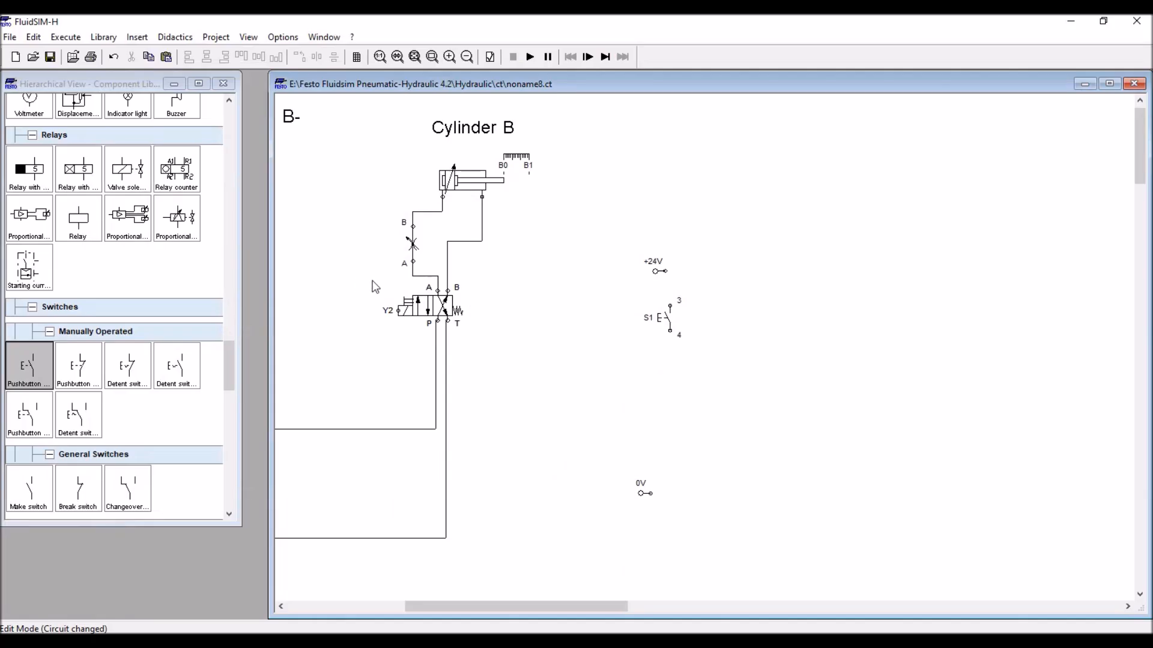
# - Place a make switch below the S1 pushbutton in FluidSIM and label it B0 as a limit switch
pyautogui.moveTo(28, 490); pyautogui.dragTo(662, 364)
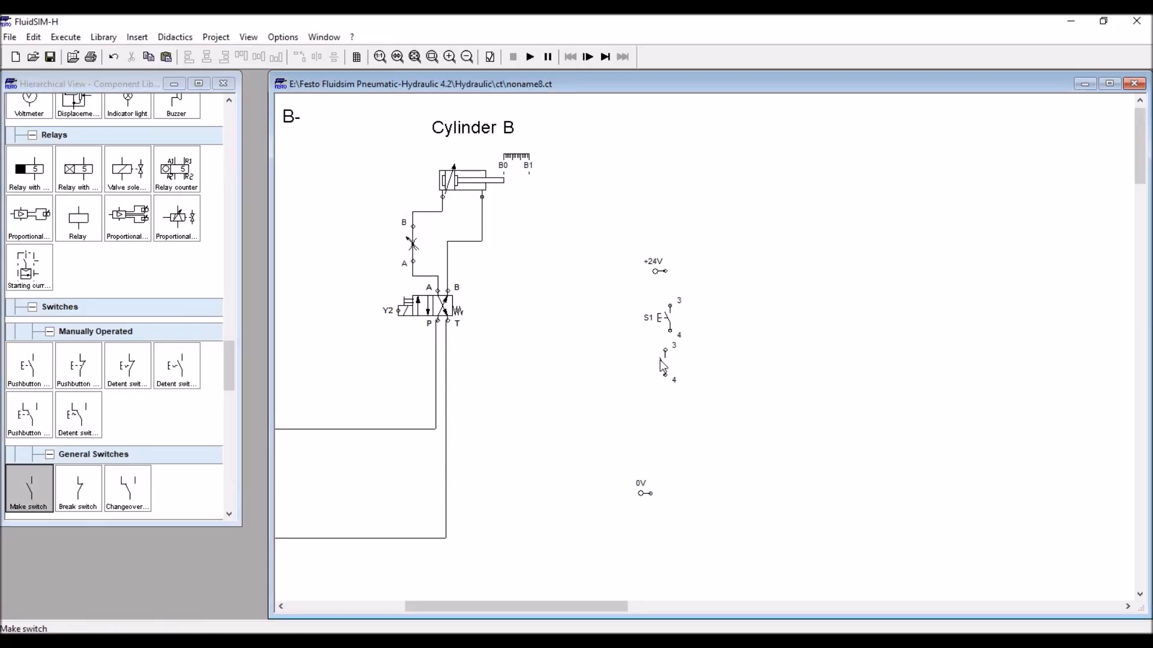
pyautogui.doubleClick(663, 364)
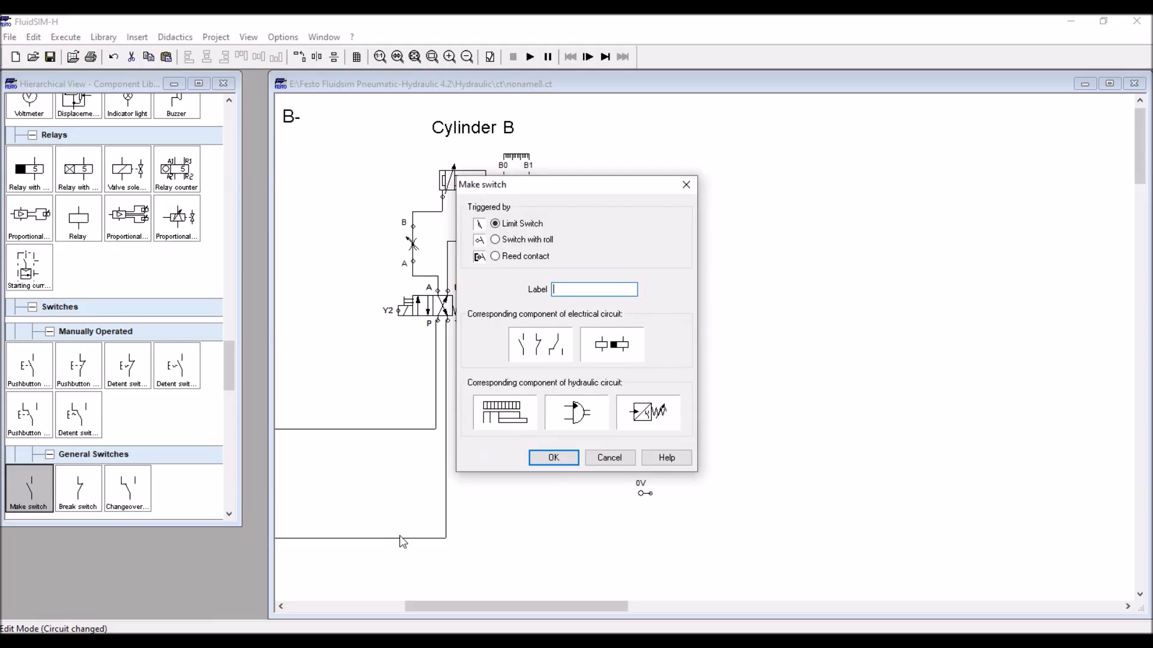
pyautogui.hotkey('alt', 'Tab')
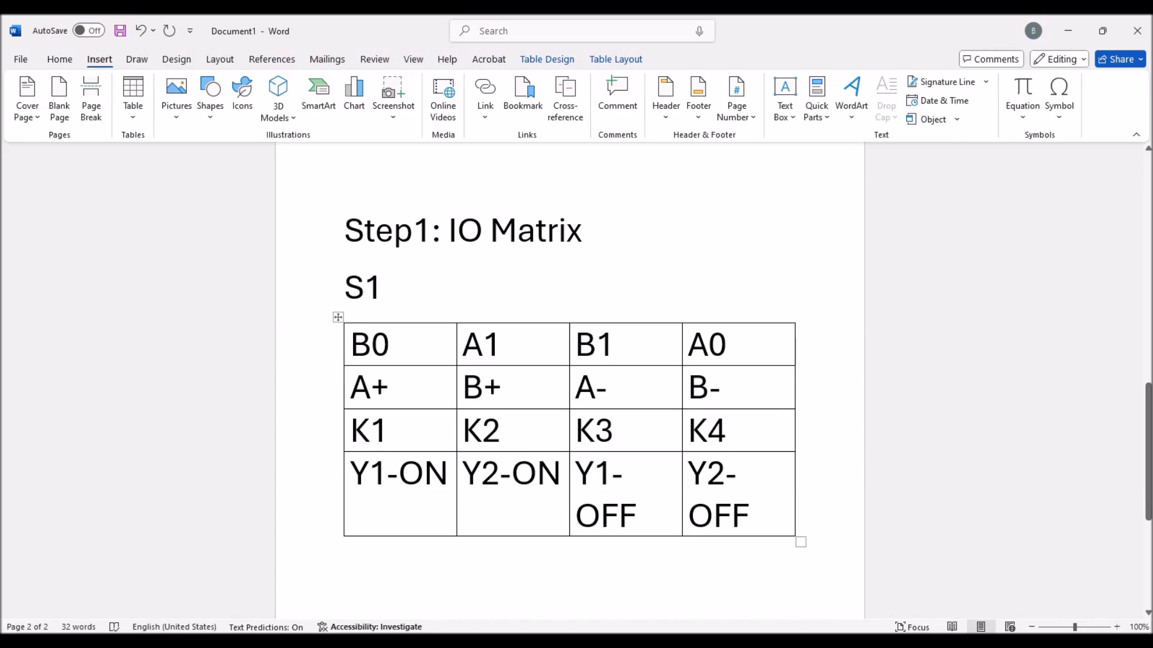
pyautogui.hotkey('alt', 'Tab')
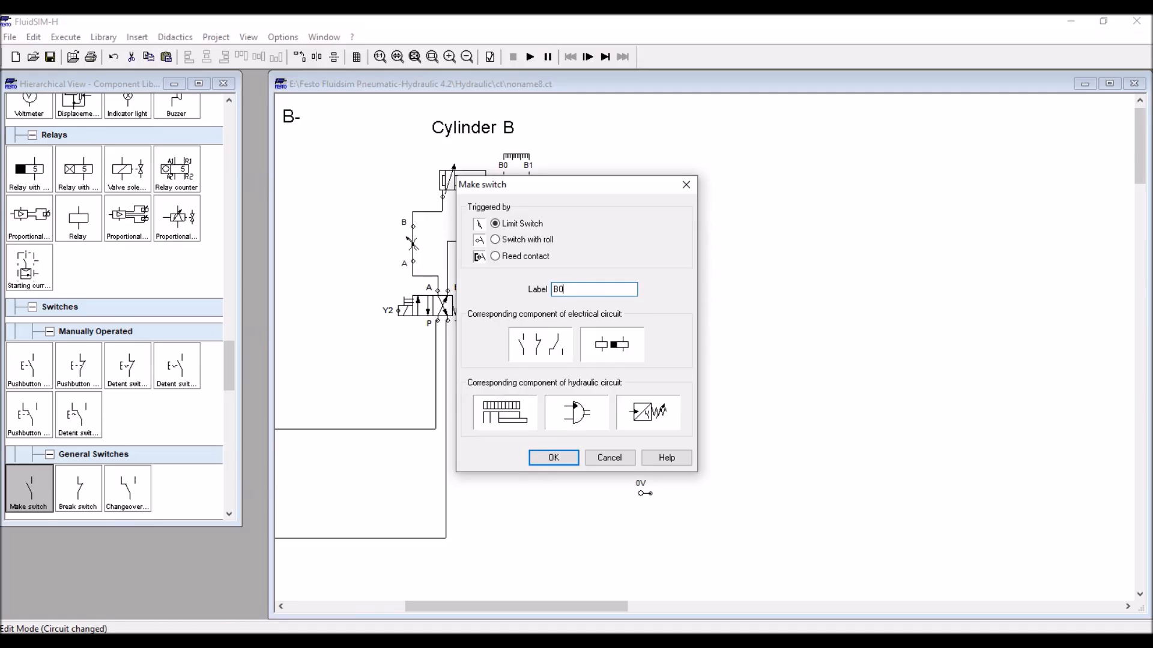
pyautogui.press('Return')
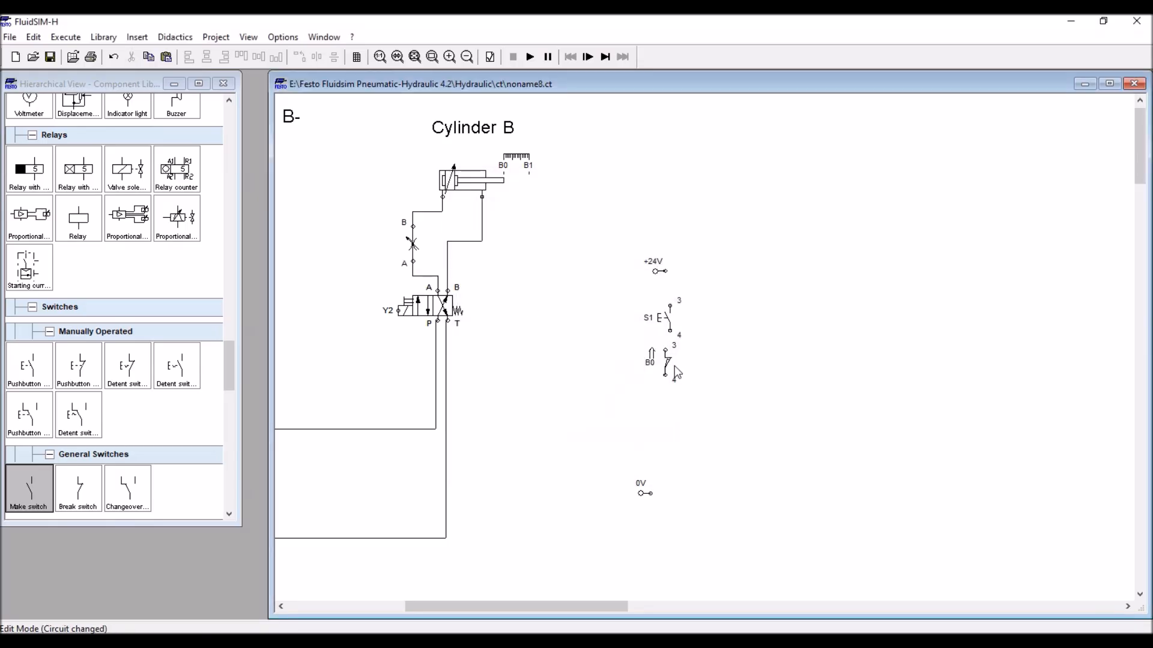
# - Wire the B0 switch in series below S1, then move the +24V connection aside and wire it to S1's upper terminal
pyautogui.moveTo(677, 364); pyautogui.dragTo(670, 330)
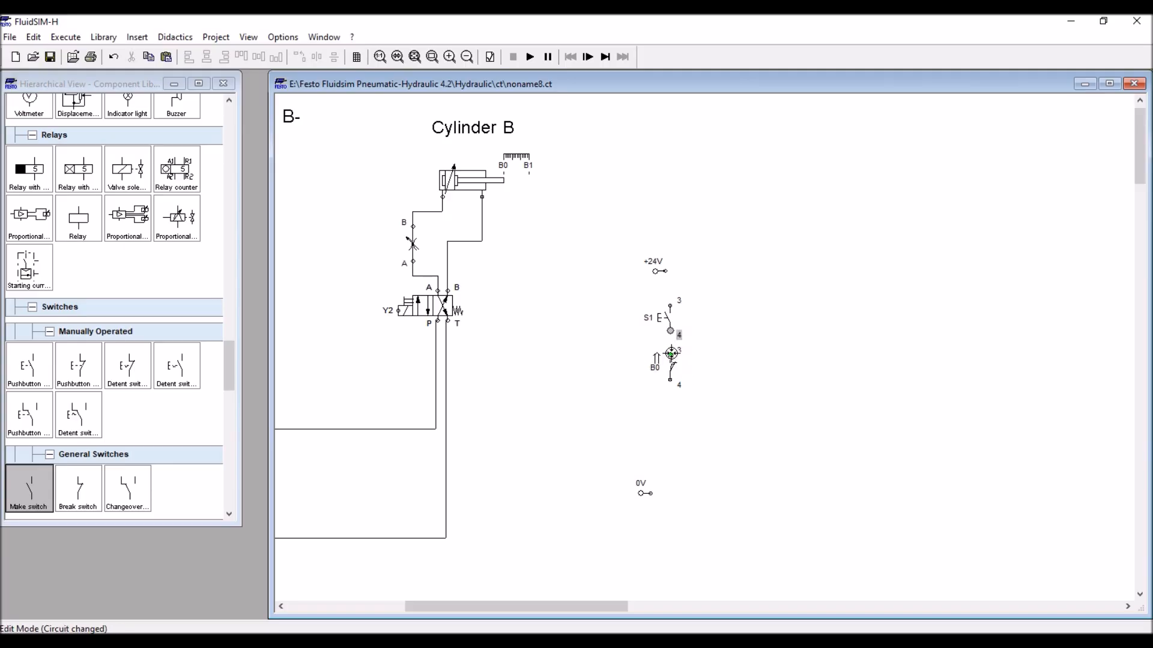
pyautogui.moveTo(658, 272); pyautogui.dragTo(629, 271)
pyautogui.moveTo(670, 306); pyautogui.dragTo(635, 271)
pyautogui.click(348, 643)
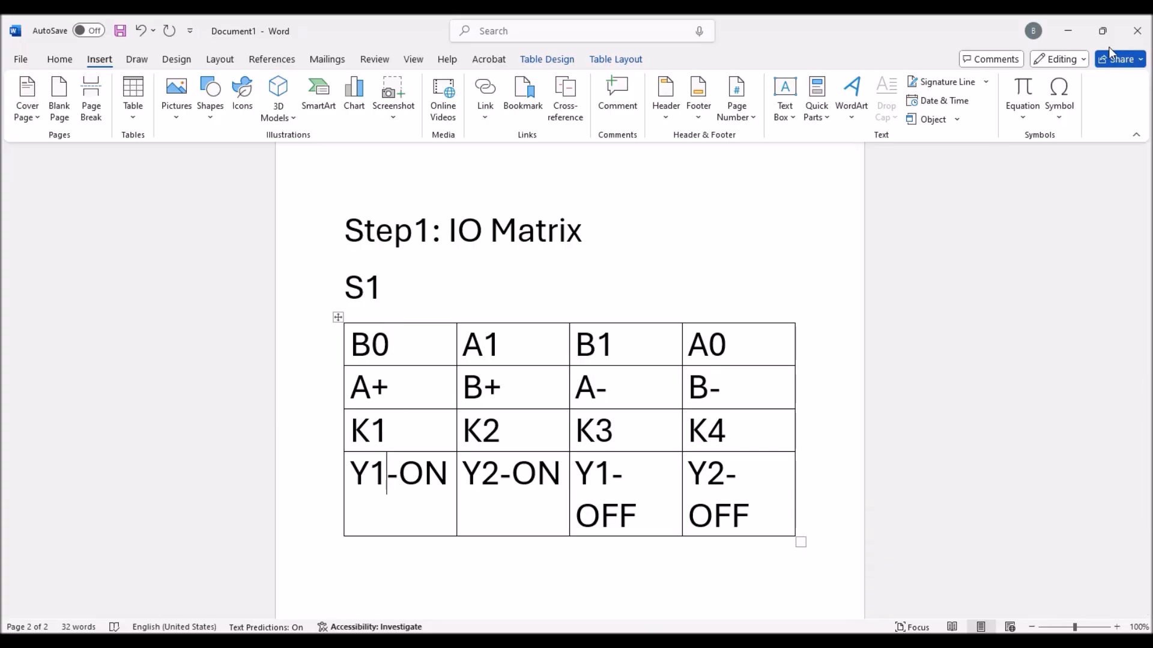
pyautogui.click(1068, 30)
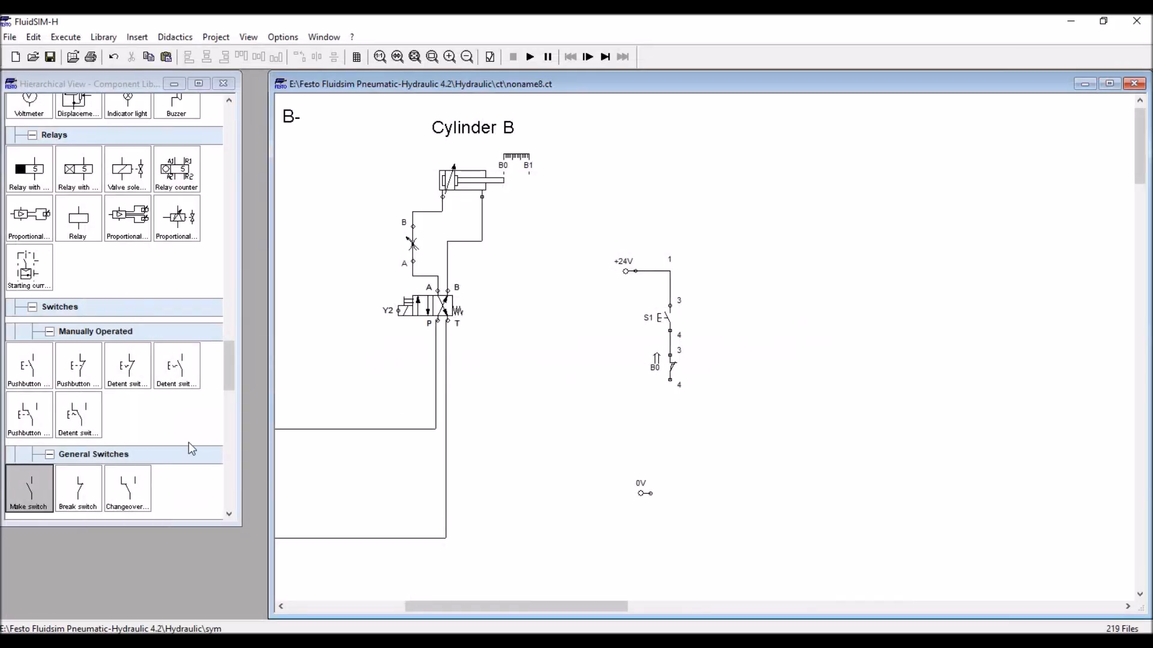
# - Place a relay coil below the B0 switch and wire it in series between B0 and the 0V connection
pyautogui.click(236, 373)
pyautogui.moveTo(235, 369); pyautogui.dragTo(239, 343)
pyautogui.moveTo(78, 414); pyautogui.dragTo(672, 469)
pyautogui.moveTo(670, 380); pyautogui.dragTo(650, 493)
# - Label the relay coil below the B0 switch K1
pyautogui.doubleClick(674, 460)
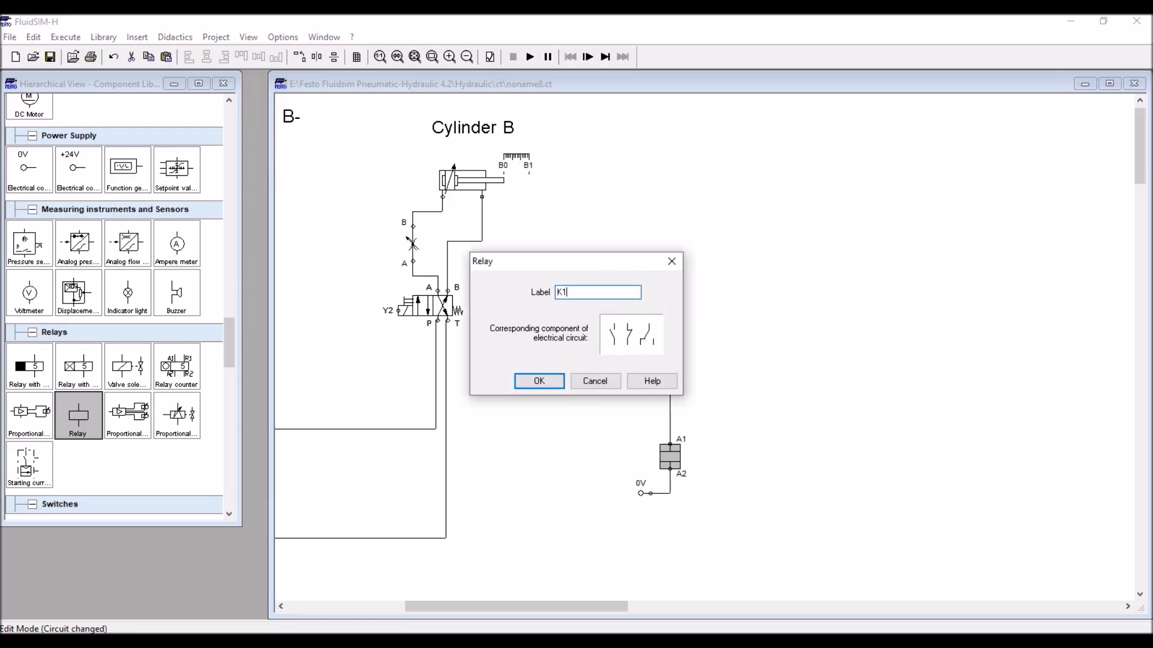
pyautogui.write('K1')
pyautogui.press('Return')
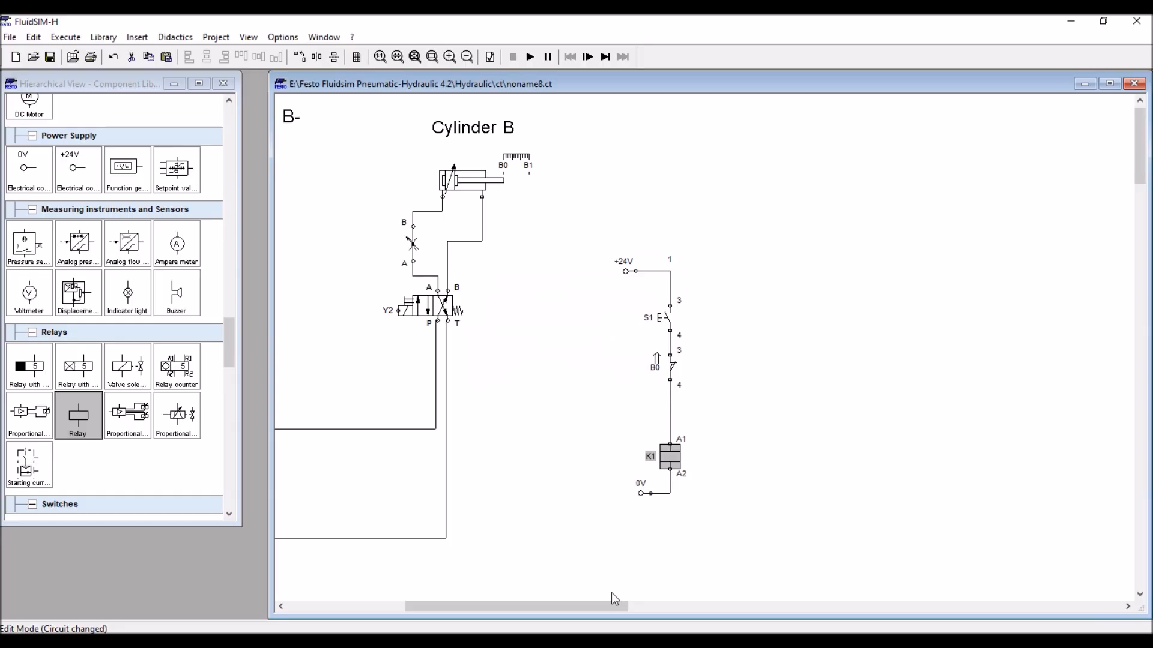
pyautogui.click(790, 507)
pyautogui.click(335, 642)
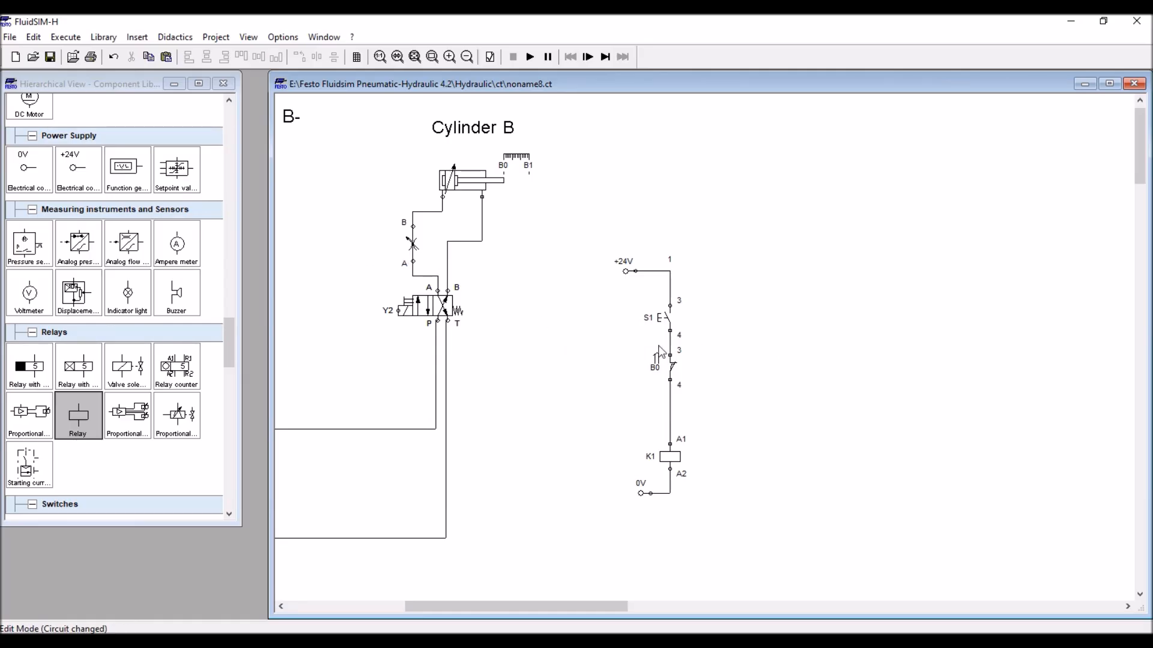
# - Place a make switch beside S1 and B0, wire it in parallel across both of them, and label it K1
pyautogui.moveTo(231, 341); pyautogui.dragTo(230, 390)
pyautogui.moveTo(35, 270); pyautogui.dragTo(720, 356)
pyautogui.moveTo(677, 294); pyautogui.dragTo(714, 331)
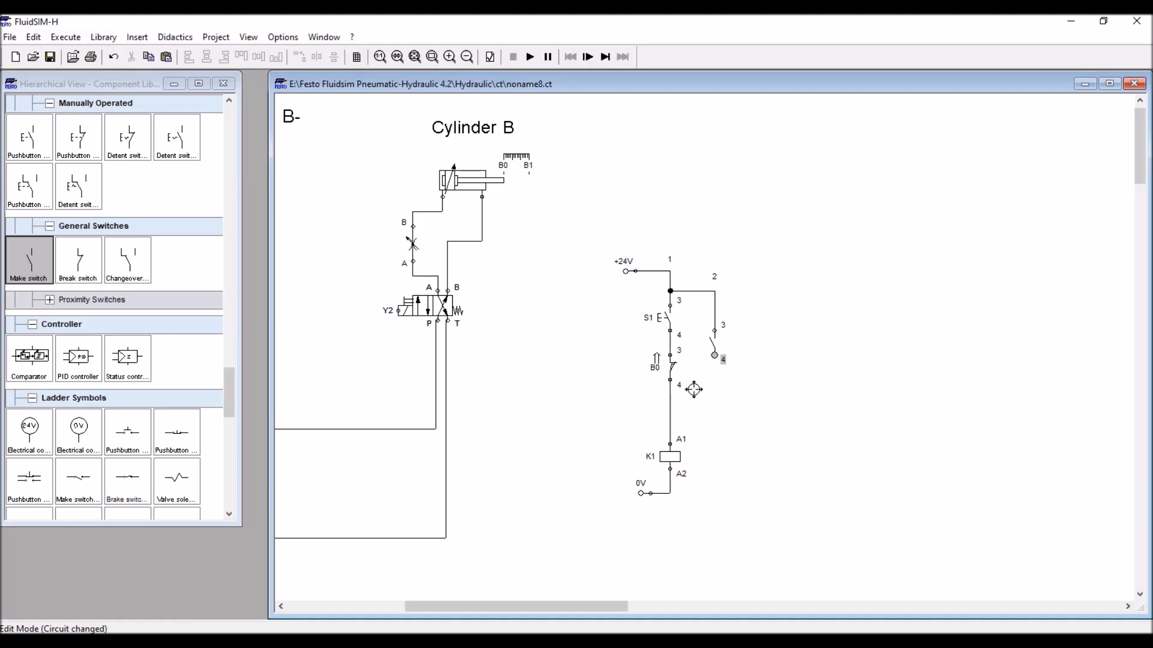
pyautogui.doubleClick(712, 344)
pyautogui.write('K1')
pyautogui.press('Return')
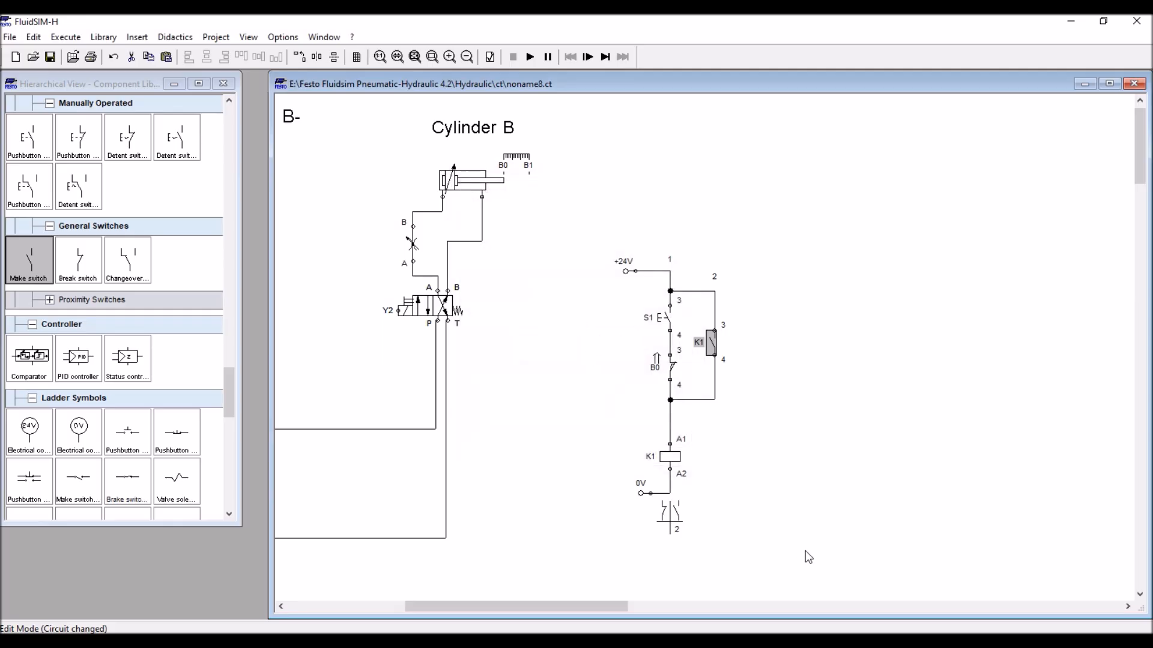
pyautogui.click(788, 504)
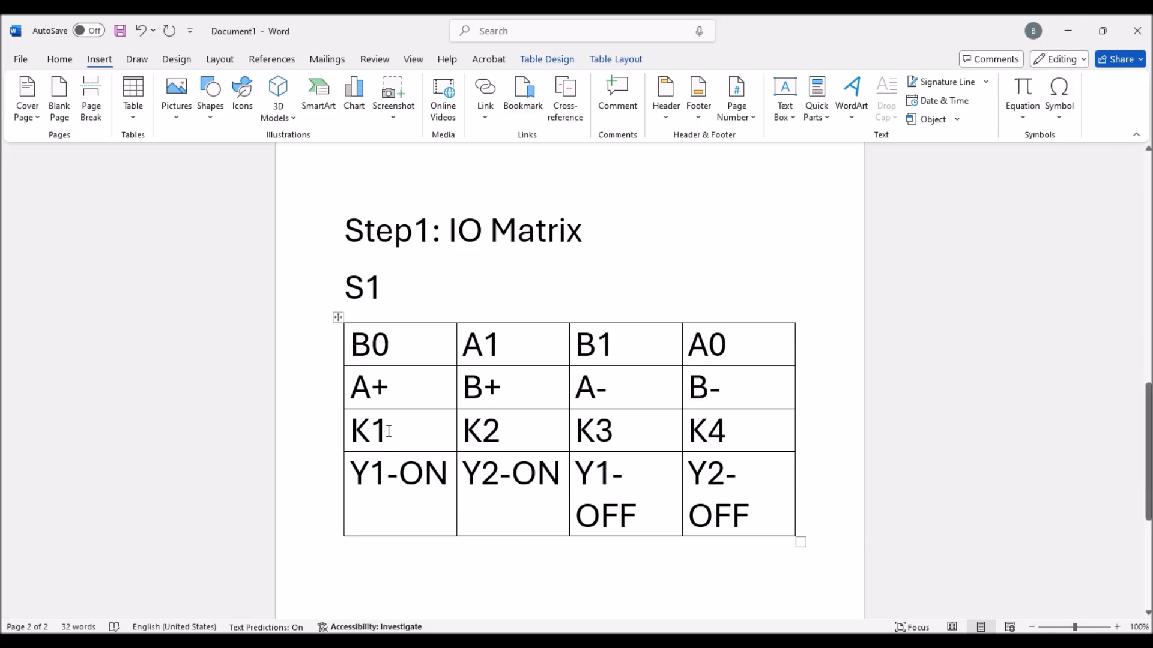
# - After checking the IO matrix in Word, return to FluidSIM and place a make switch with a valve solenoid labelled Y1 below it, well beyond the K1 branch
pyautogui.click(386, 290)
pyautogui.click(391, 352)
pyautogui.click(1068, 31)
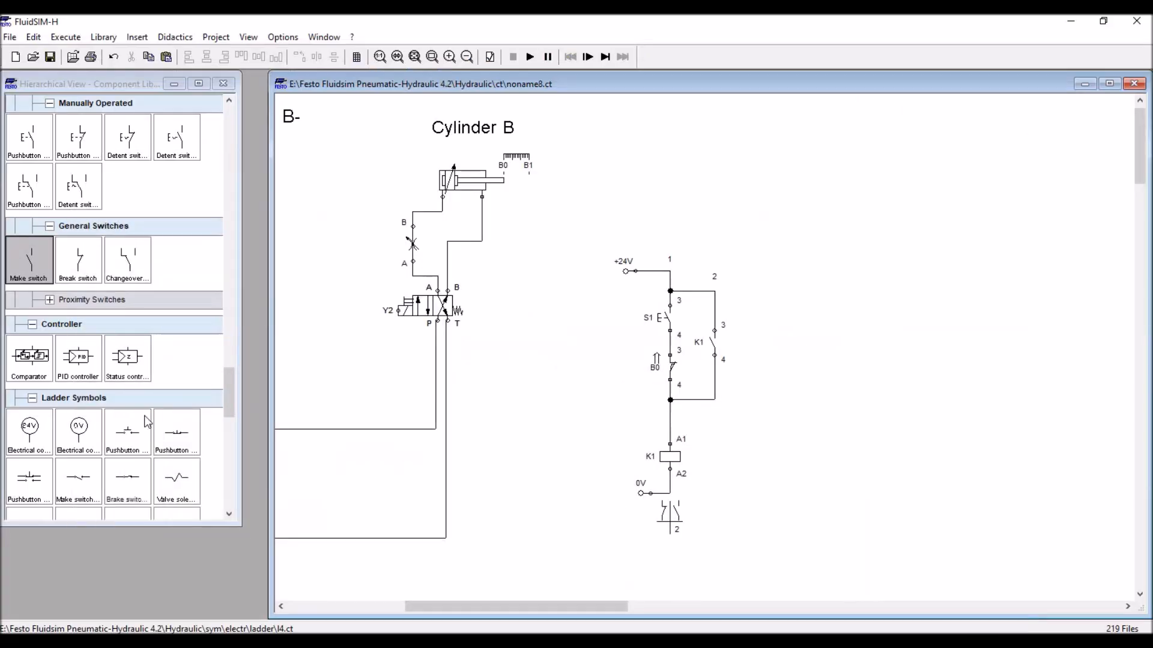
pyautogui.moveTo(29, 259); pyautogui.dragTo(985, 327)
pyautogui.moveTo(235, 395); pyautogui.dragTo(235, 362)
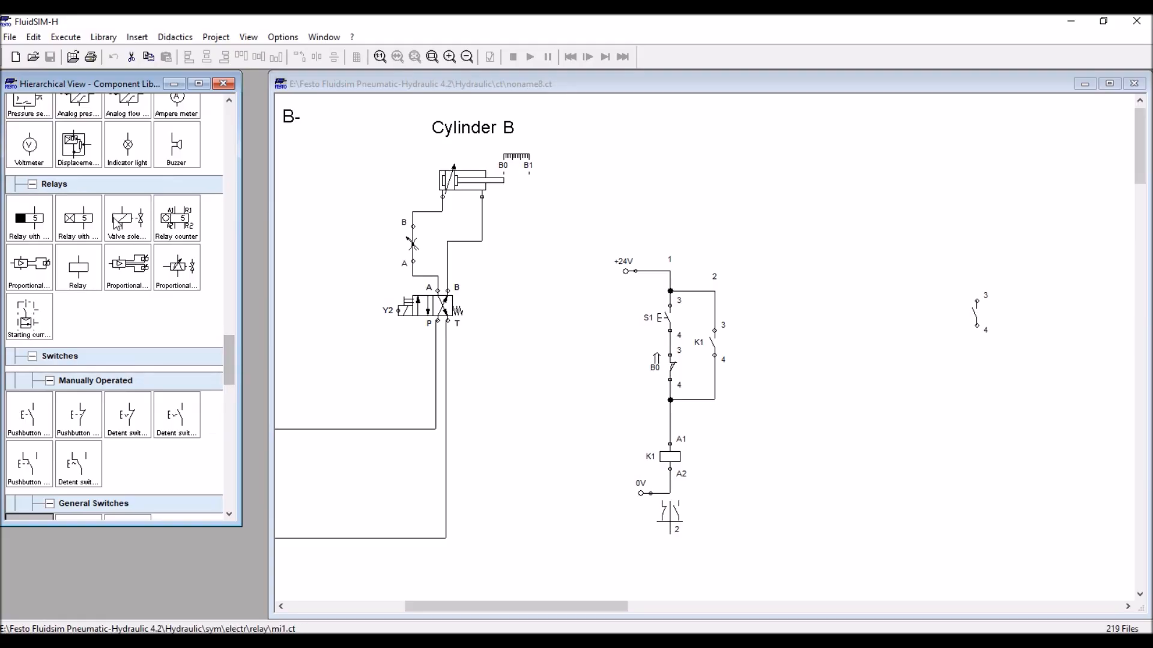
pyautogui.moveTo(127, 218); pyautogui.dragTo(976, 455)
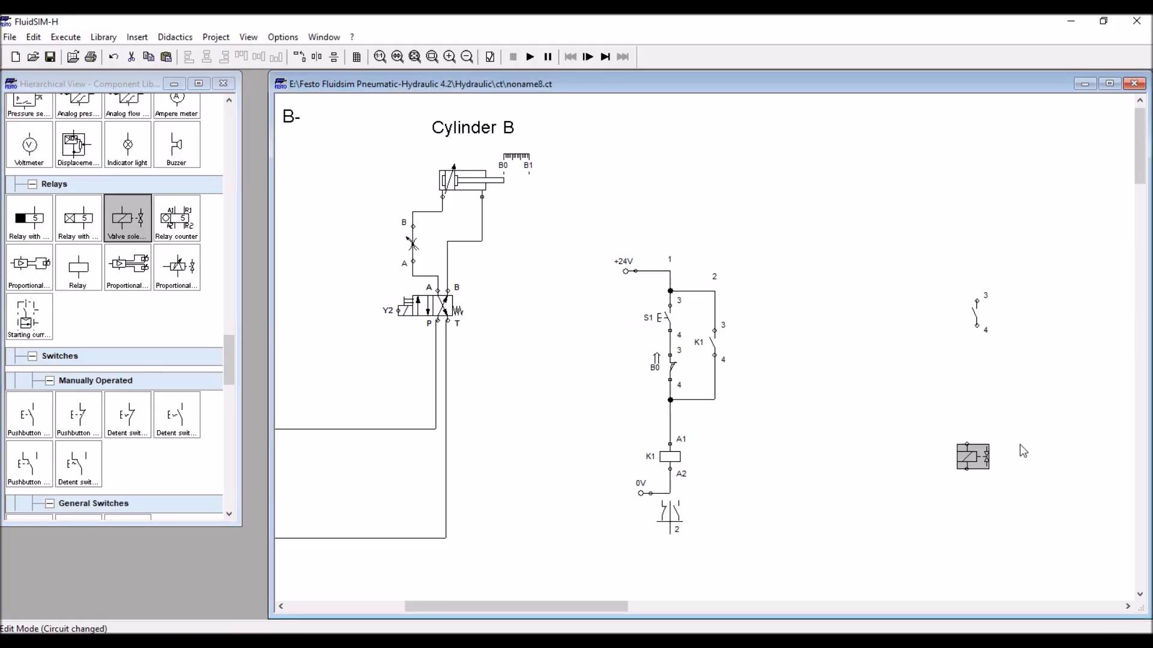
pyautogui.doubleClick(969, 458)
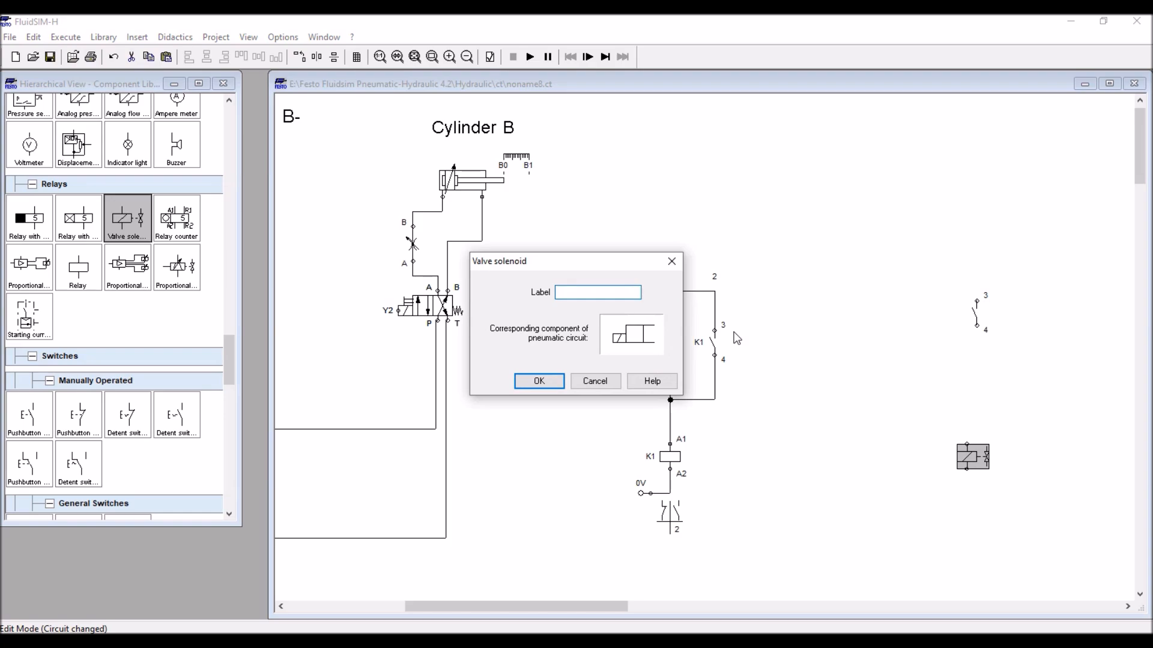
pyautogui.press('Return')
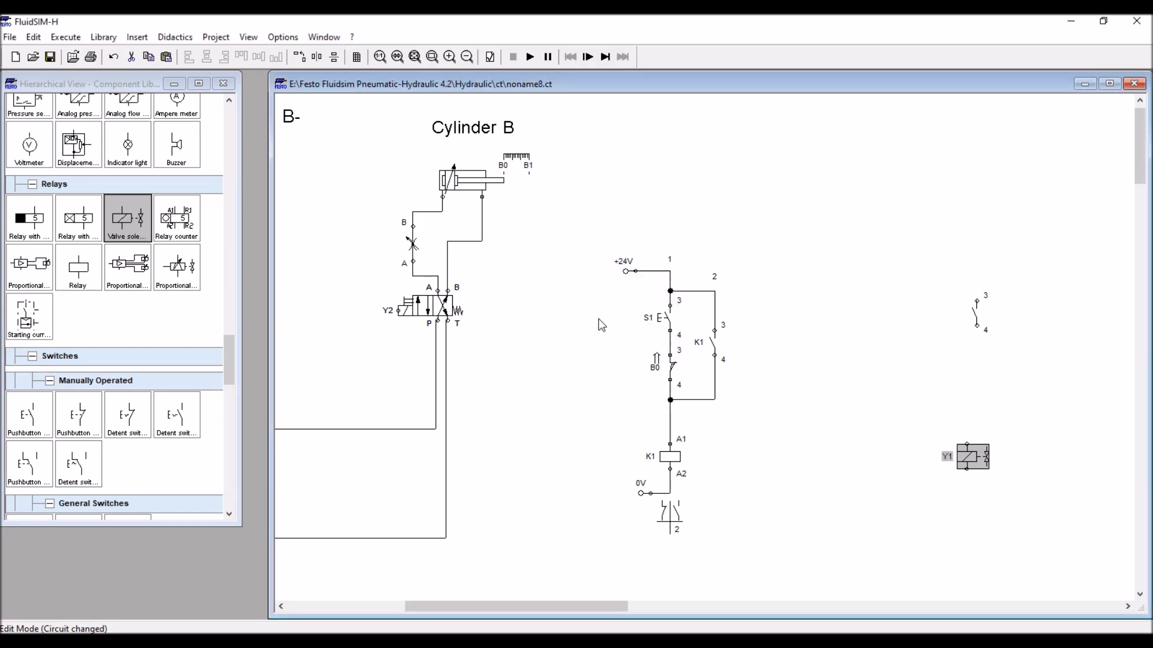
pyautogui.click(1042, 408)
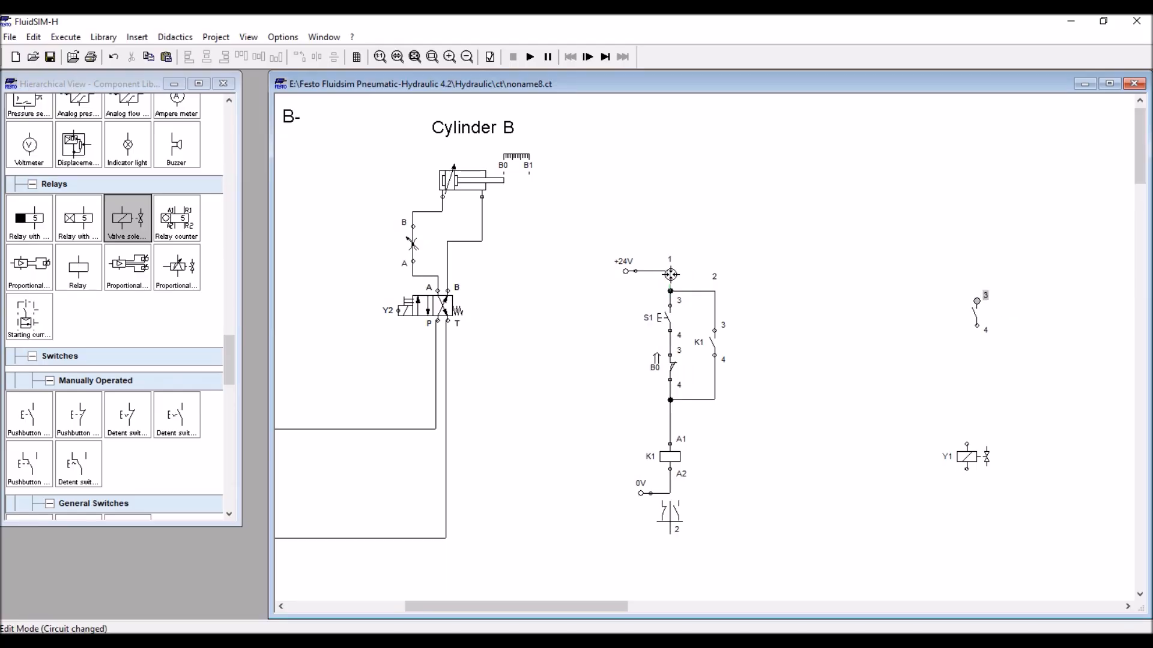
# - Wire the make switch, labelled K1, in series with solenoid Y1 between the +24V and 0V lines, aligning the solenoid beneath the switch
pyautogui.moveTo(670, 274); pyautogui.dragTo(966, 445)
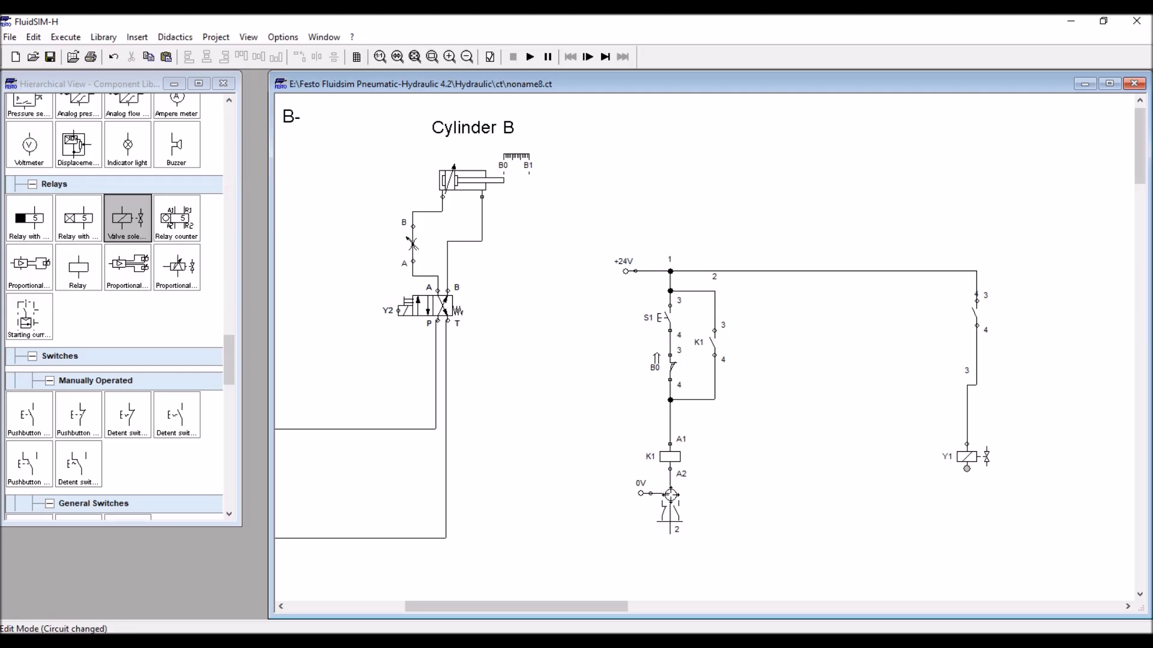
pyautogui.moveTo(671, 495); pyautogui.dragTo(966, 469)
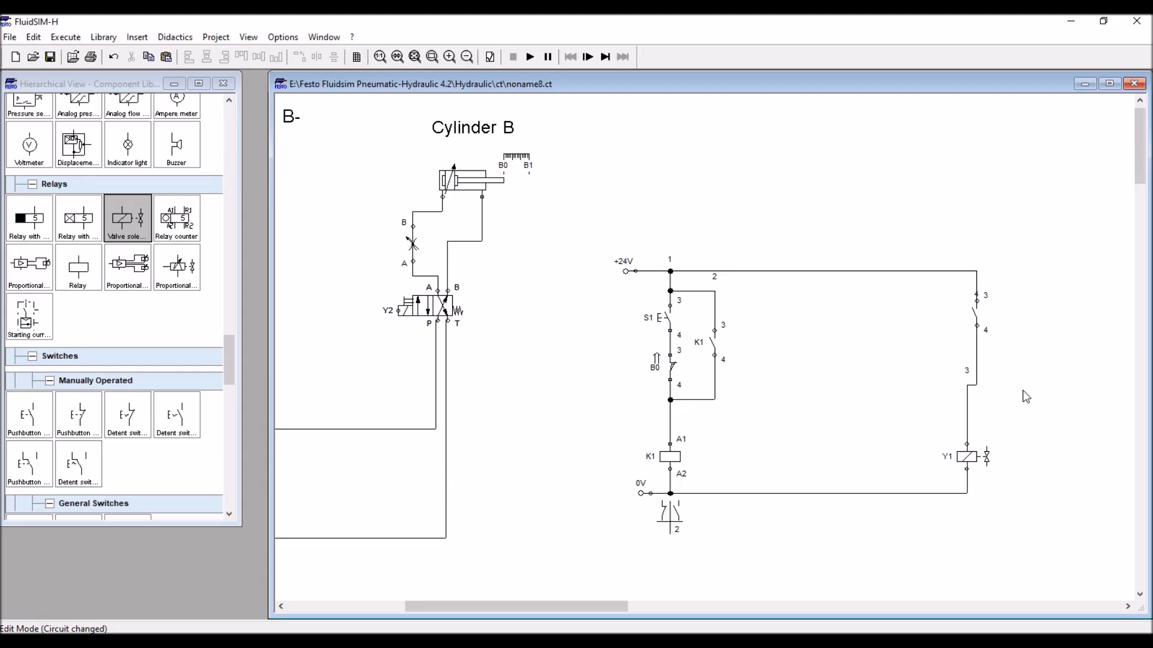
pyautogui.doubleClick(975, 313)
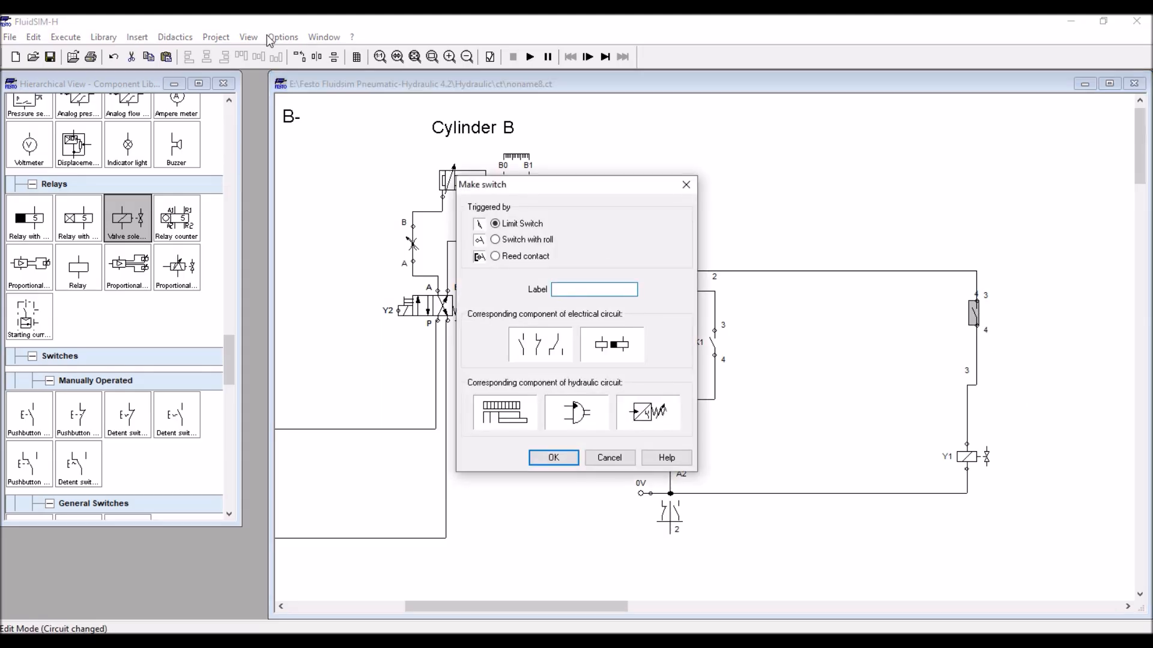
pyautogui.press('Return')
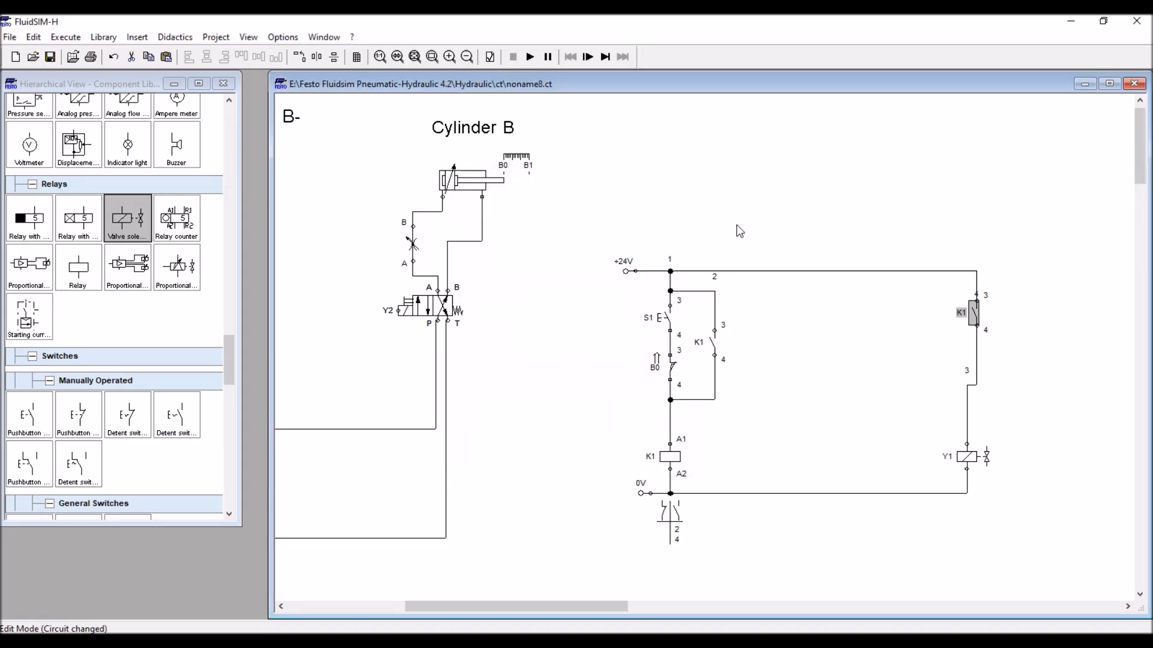
pyautogui.moveTo(967, 457); pyautogui.dragTo(977, 484)
pyautogui.click(976, 485)
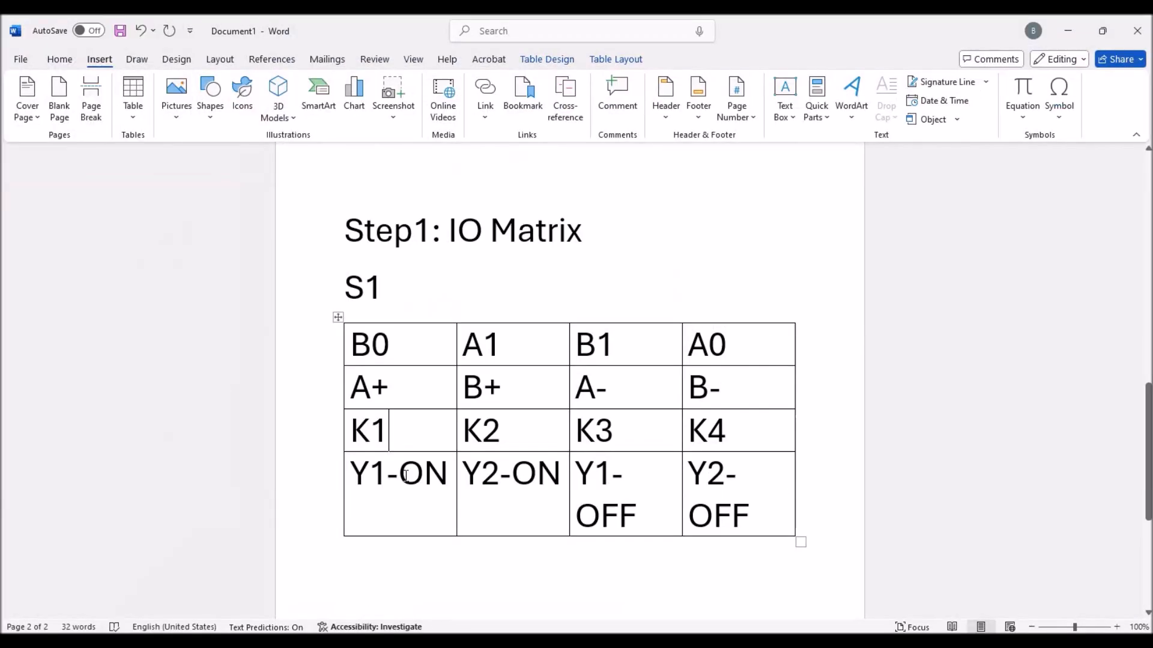
# - Consult the second IO matrix column in Word, then place a make switch beside the K1 holding contact in FluidSIM and wire it to the +24V line
pyautogui.click(506, 354)
pyautogui.click(1067, 33)
pyautogui.moveTo(231, 355); pyautogui.dragTo(232, 375)
pyautogui.moveTo(30, 355); pyautogui.dragTo(767, 336)
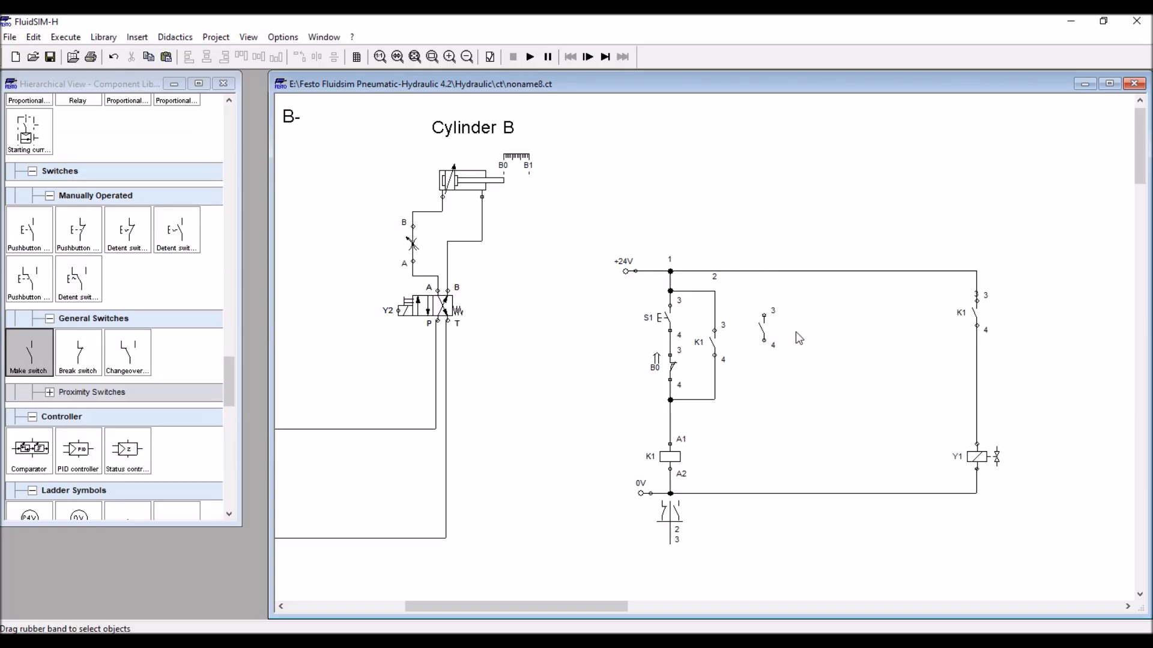
pyautogui.moveTo(764, 310); pyautogui.dragTo(764, 271)
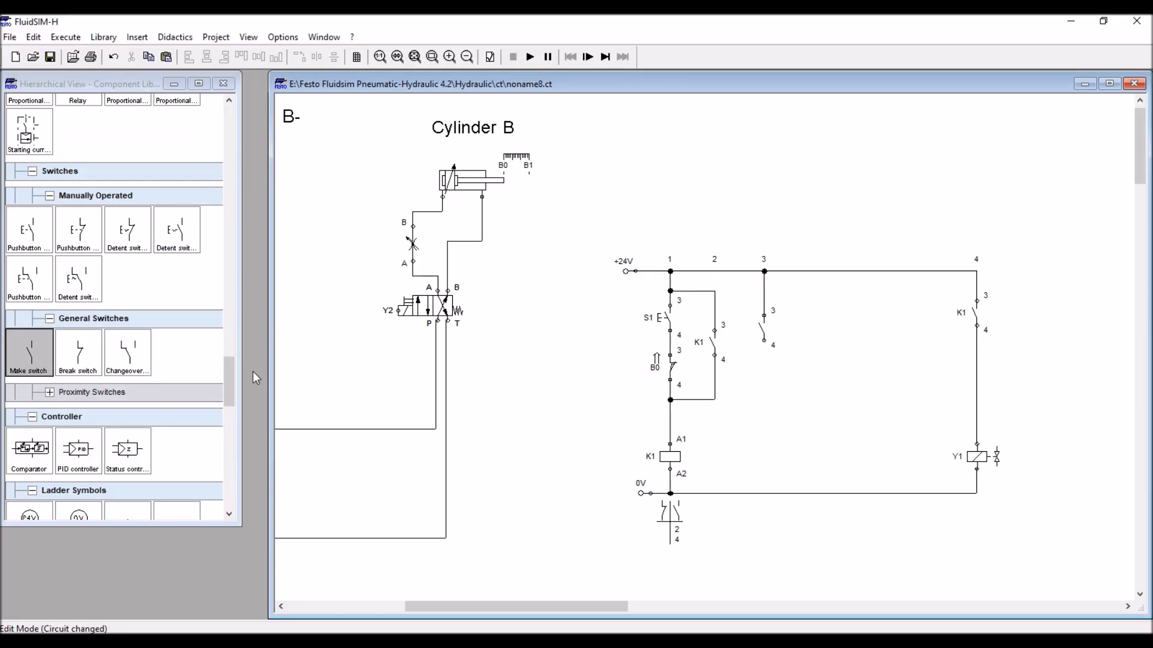
# - Place a relay coil below the new make switch, wire it in series down to the 0V line, and label it K2
pyautogui.moveTo(229, 367); pyautogui.dragTo(228, 346)
pyautogui.moveTo(91, 289); pyautogui.dragTo(779, 444)
pyautogui.click(806, 428)
pyautogui.moveTo(764, 340); pyautogui.dragTo(767, 494)
pyautogui.moveTo(762, 426); pyautogui.dragTo(764, 444)
pyautogui.doubleClick(764, 446)
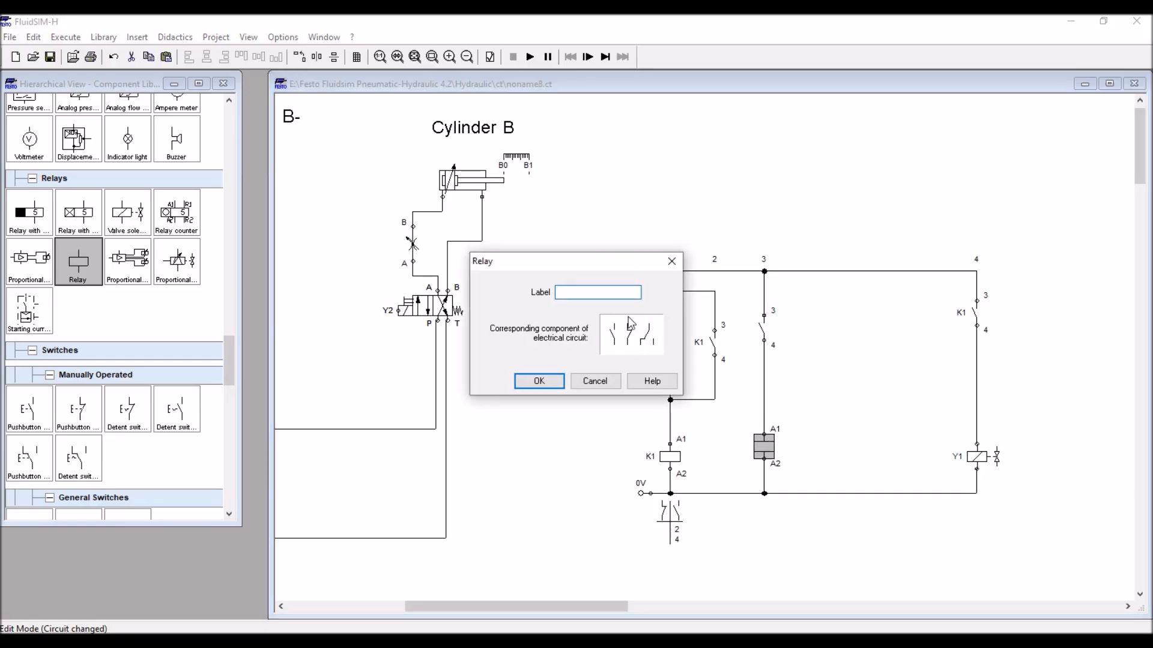
pyautogui.press('Return')
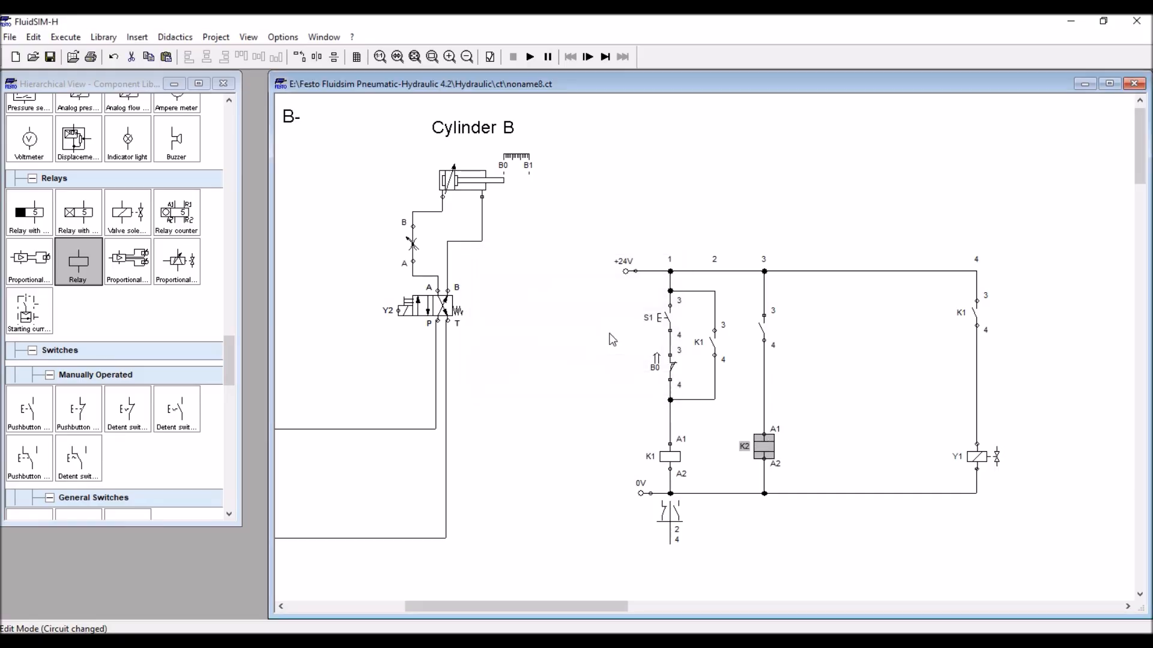
# - Label the make switch above relay coil K2 as A1
pyautogui.doubleClick(761, 329)
pyautogui.write('A1')
pyautogui.press('Return')
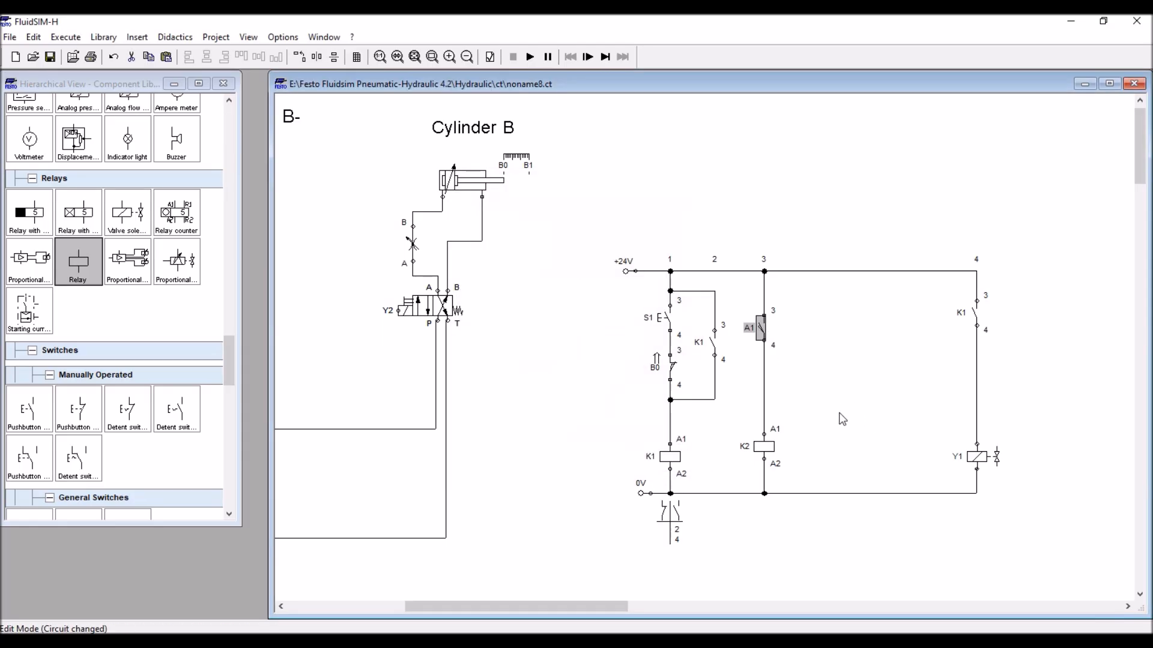
pyautogui.click(842, 415)
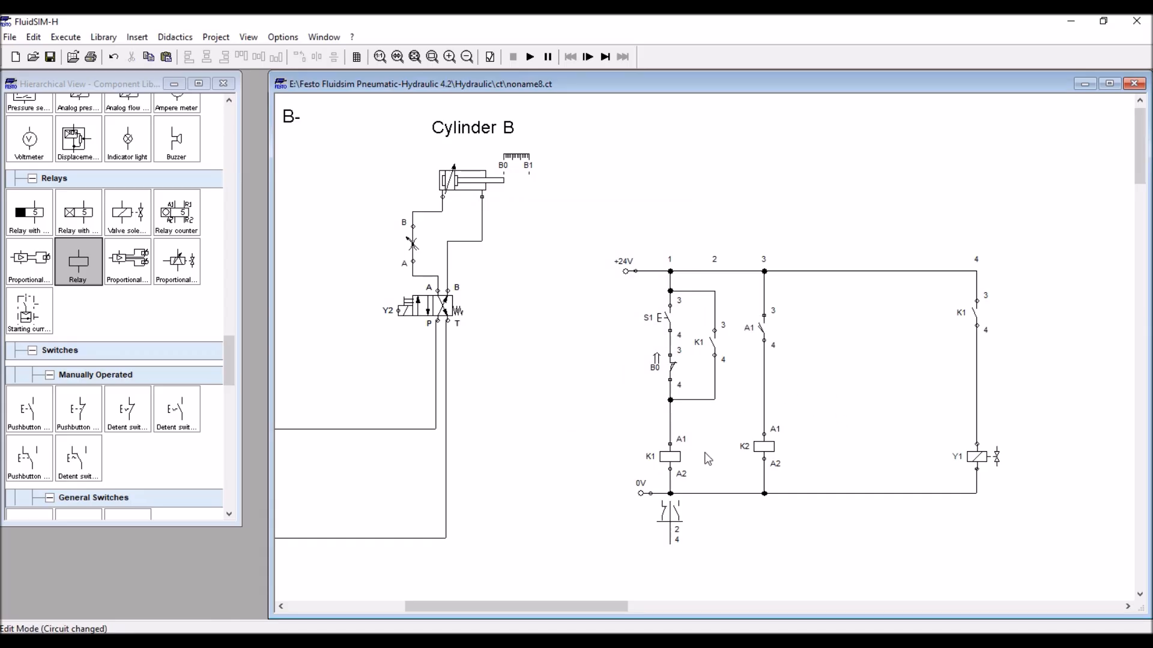
# - After checking the matrix in Word, add a valve solenoid and make switch beside FluidSIM's Y1 branch and wire them in series between +24V and 0V
pyautogui.hotkey('alt', 'Tab')
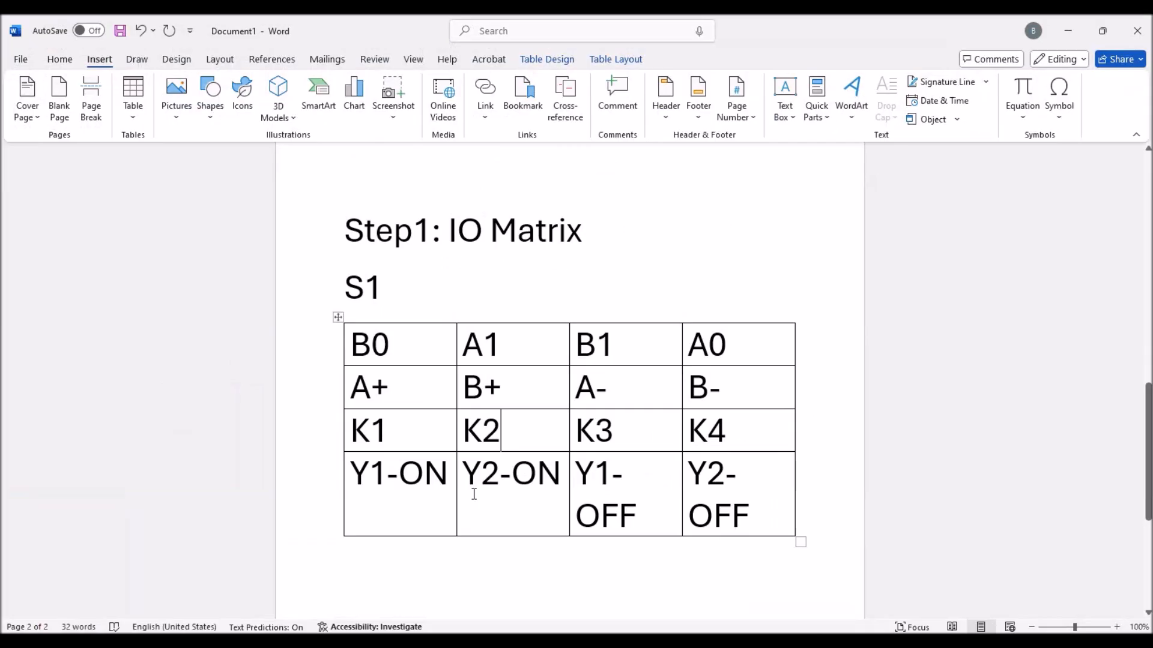
pyautogui.click(1067, 31)
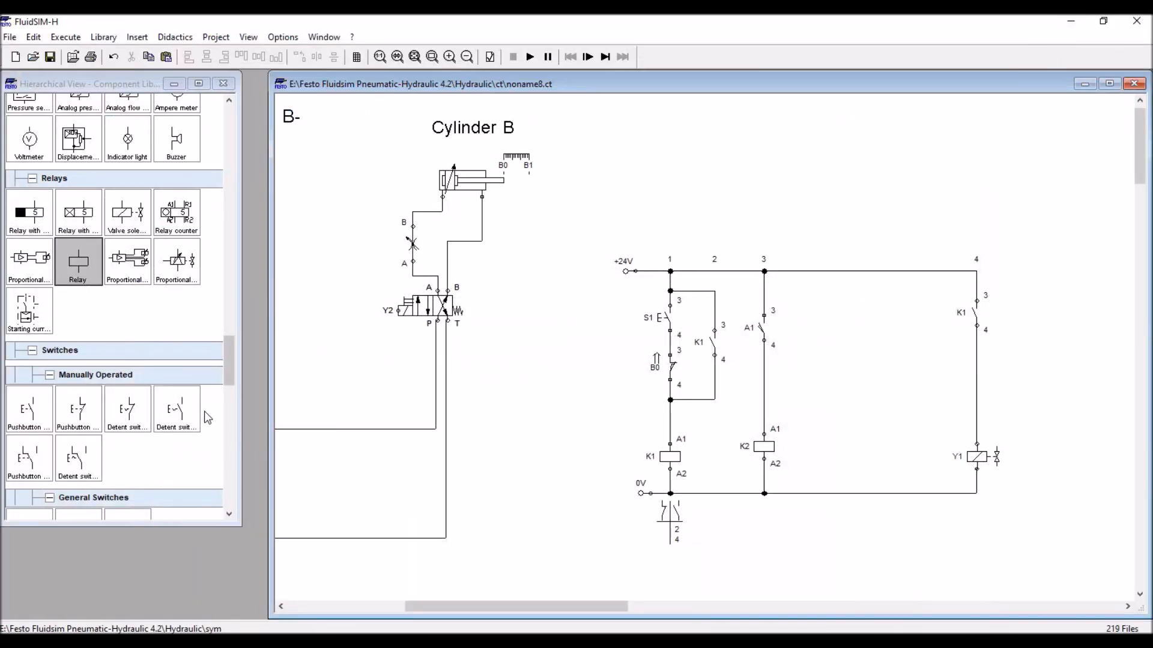
pyautogui.moveTo(127, 216); pyautogui.dragTo(1043, 454)
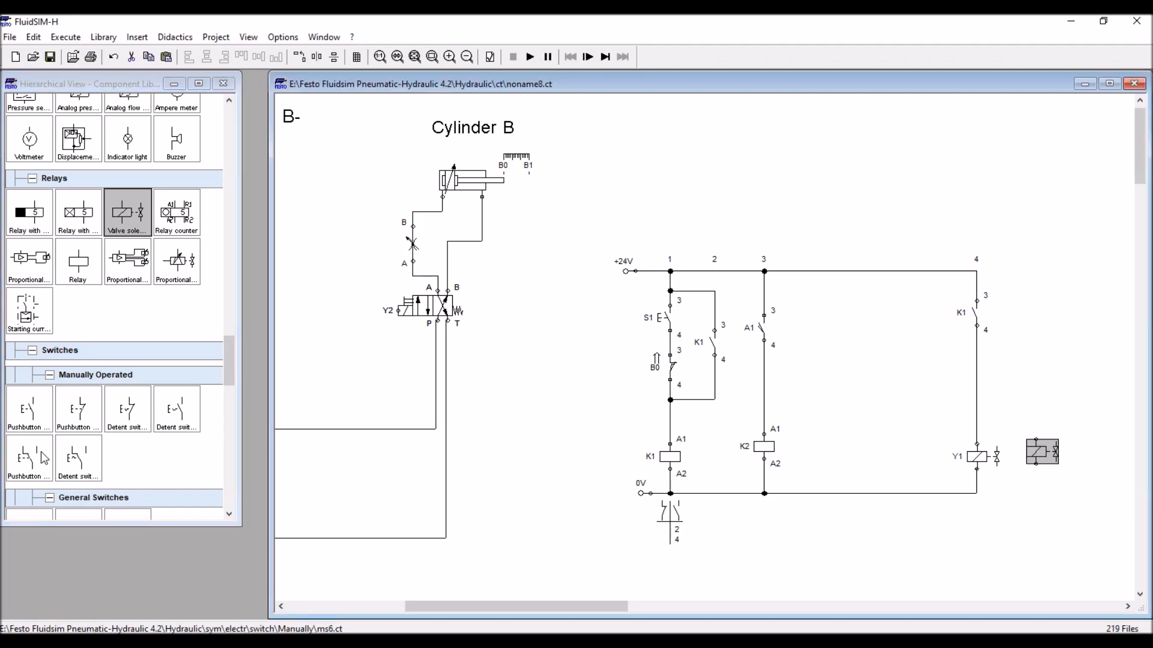
pyautogui.moveTo(230, 370); pyautogui.dragTo(229, 390)
pyautogui.moveTo(29, 359)
pyautogui.mouseDown()
pyautogui.moveTo(1024, 368)
pyautogui.moveTo(1042, 319)
pyautogui.moveTo(999, 268)
pyautogui.moveTo(973, 271)
pyautogui.mouseUp()
pyautogui.moveTo(1031, 440); pyautogui.dragTo(1041, 329)
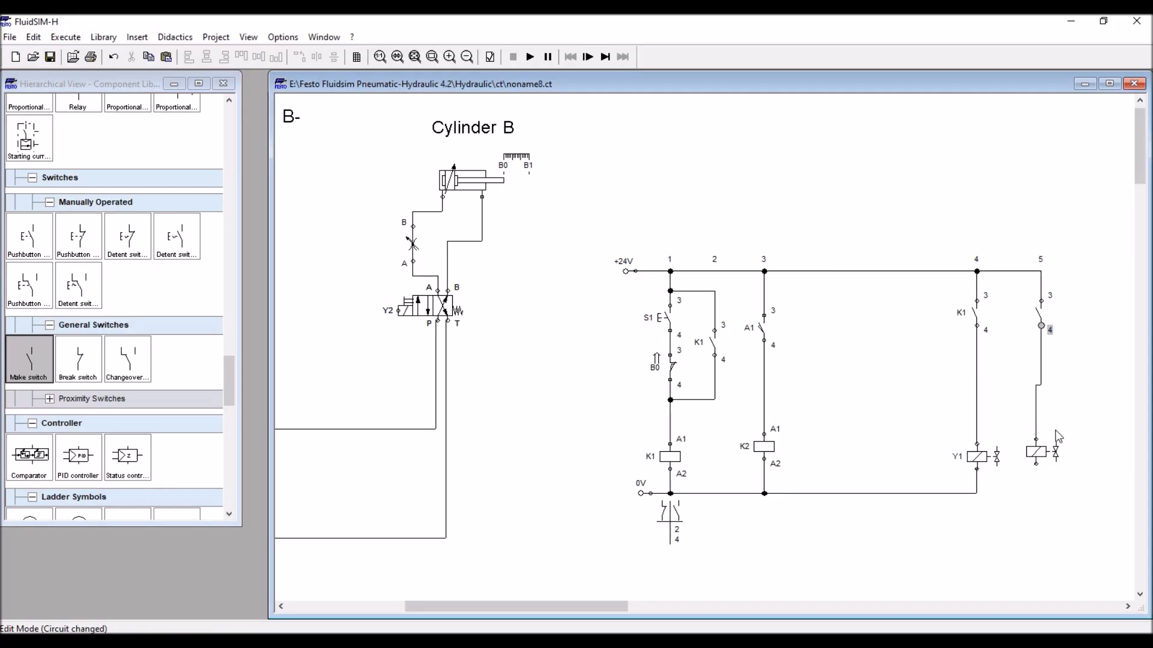
pyautogui.moveTo(1036, 464); pyautogui.dragTo(977, 494)
# - Label the new valve solenoid beside Y1 as Y2 and the make switch above it as K2
pyautogui.doubleClick(1043, 452)
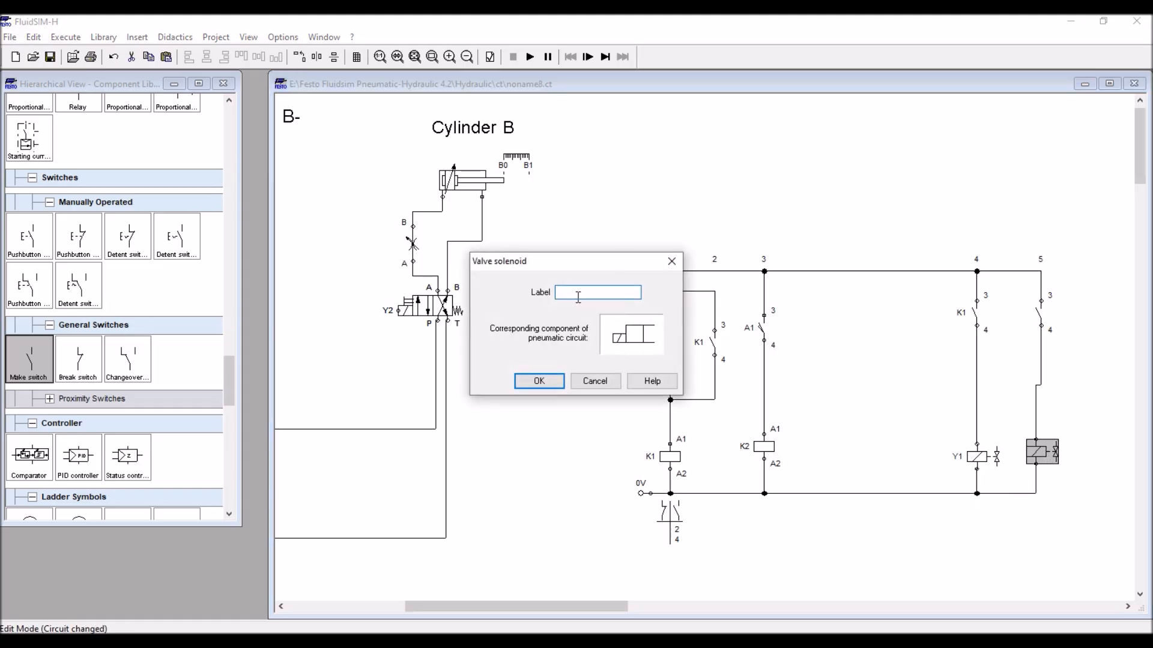
pyautogui.write('Y2')
pyautogui.press('Return')
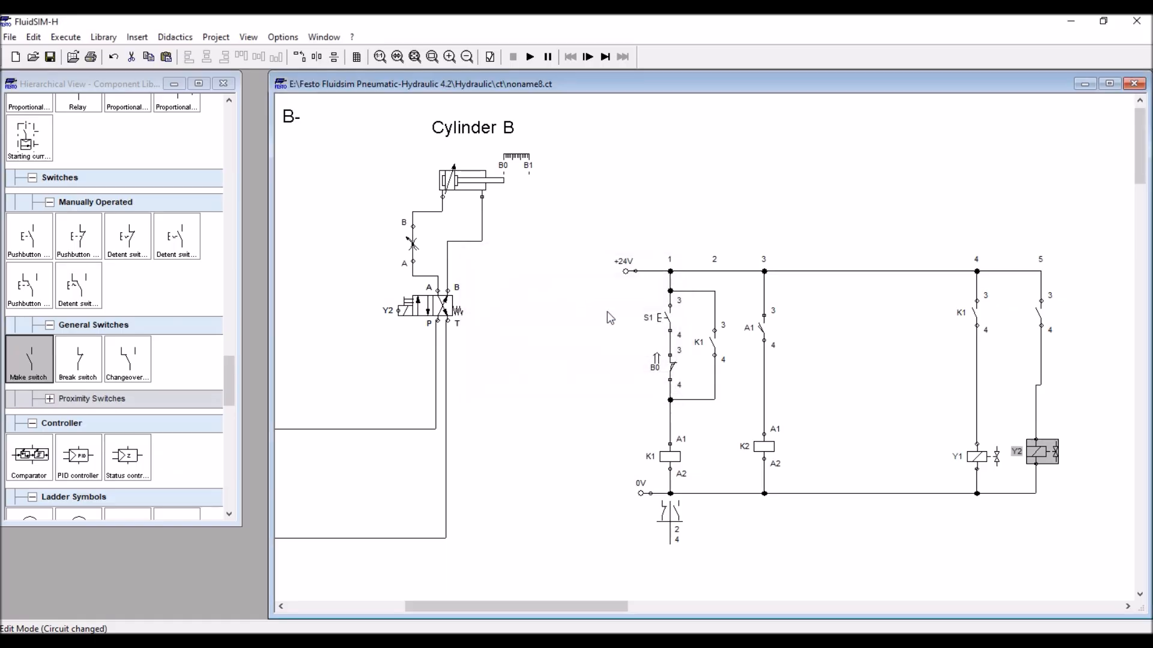
pyautogui.doubleClick(1039, 315)
pyautogui.write('K2')
pyautogui.press('Return')
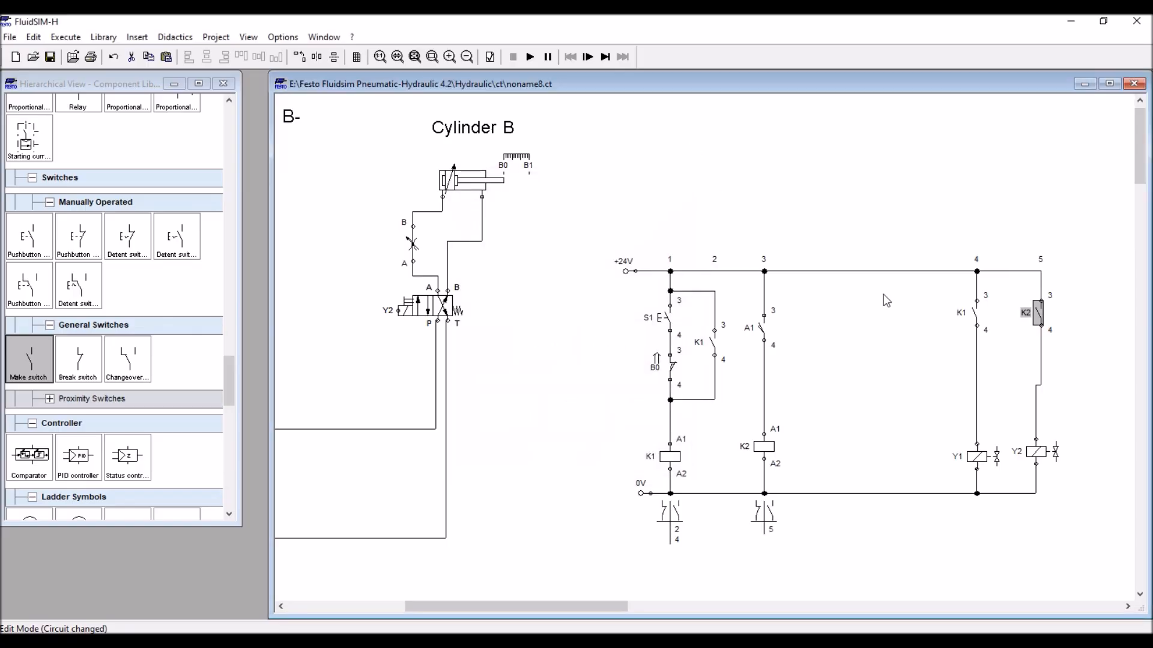
pyautogui.click(1101, 369)
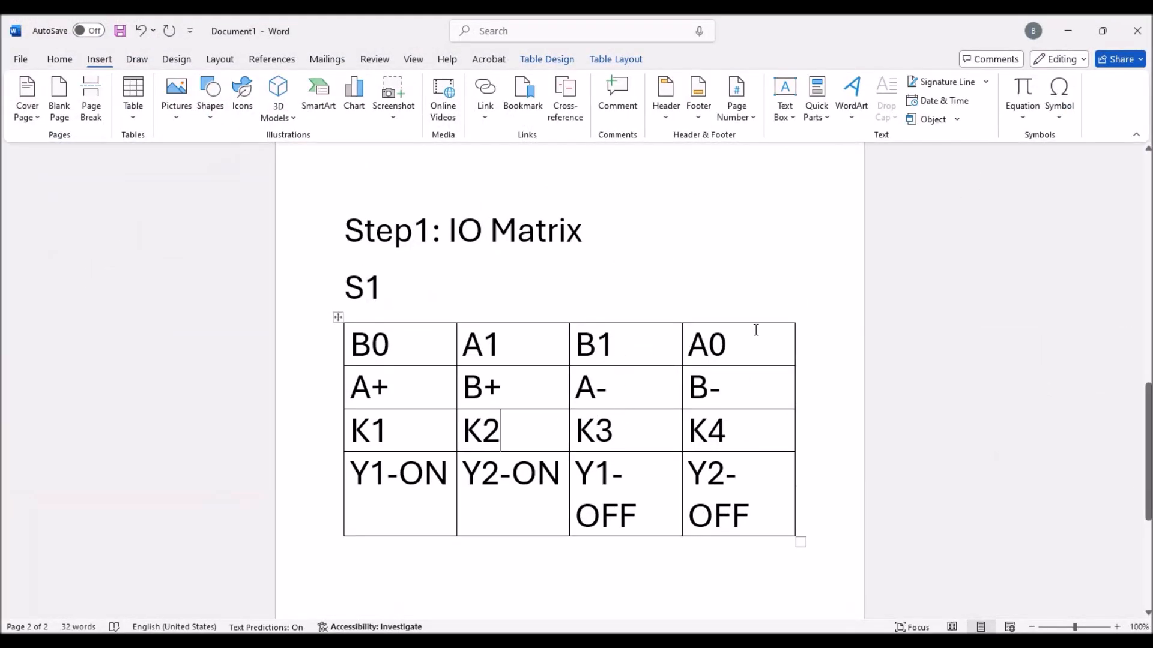
# - Return to FluidSIM, place two make switches side by side beyond the A1 branch, and label the one nearer A1 as B1
pyautogui.click(1072, 30)
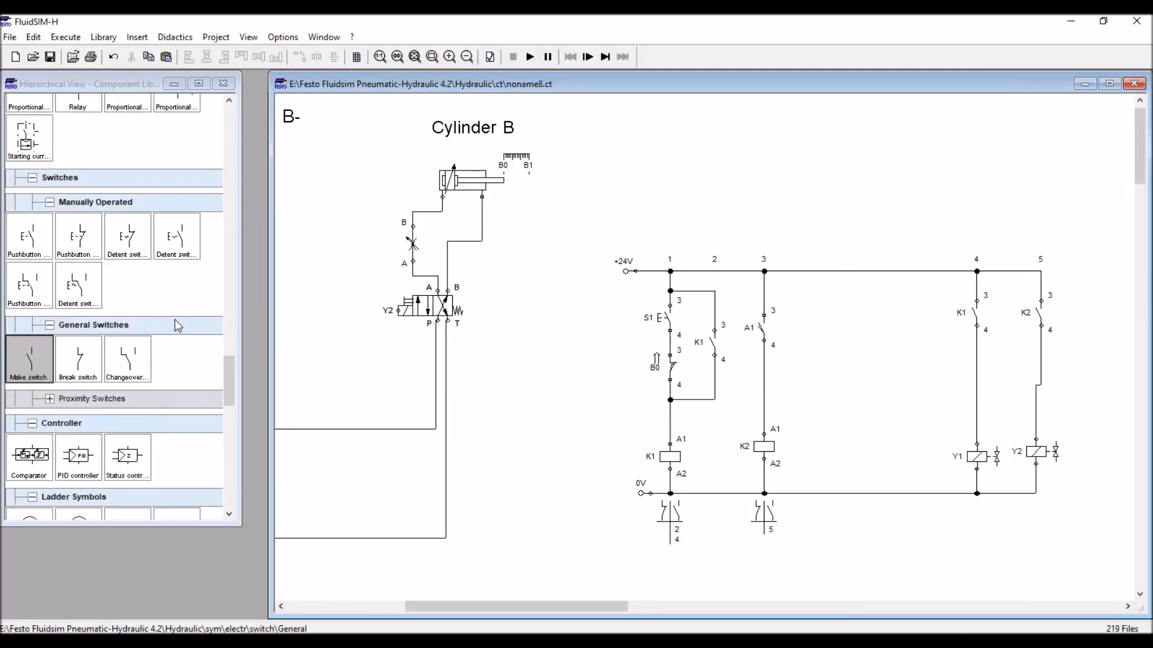
pyautogui.moveTo(25, 367); pyautogui.dragTo(816, 335)
pyautogui.click(827, 330)
pyautogui.moveTo(35, 361); pyautogui.dragTo(859, 325)
pyautogui.click(809, 328)
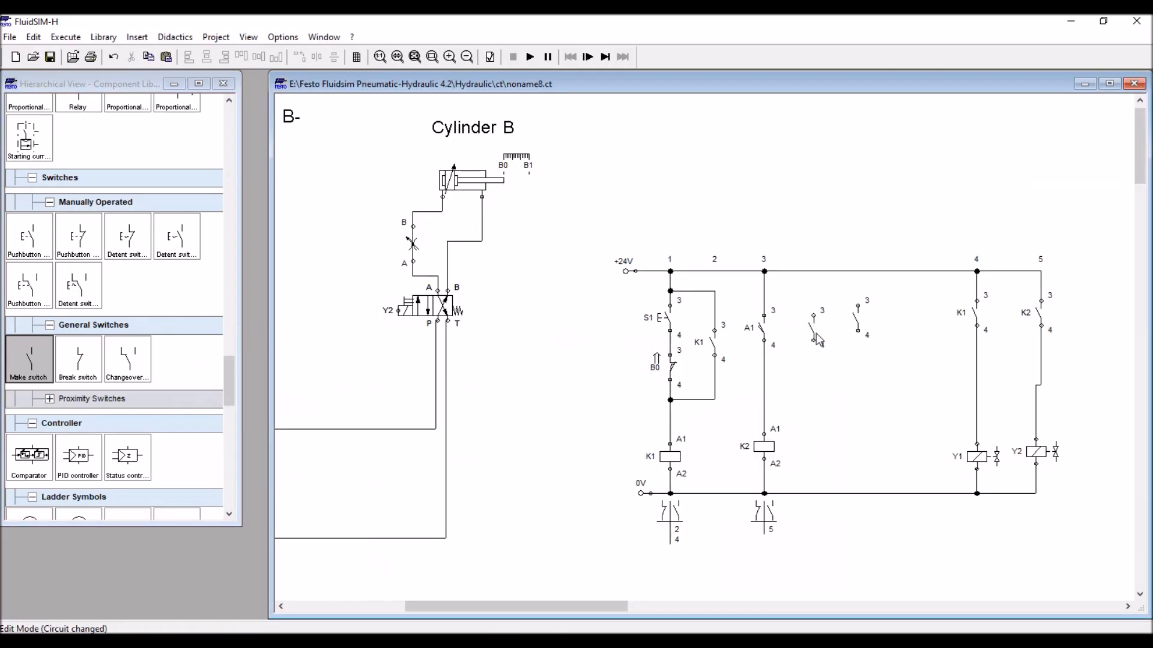
pyautogui.doubleClick(810, 328)
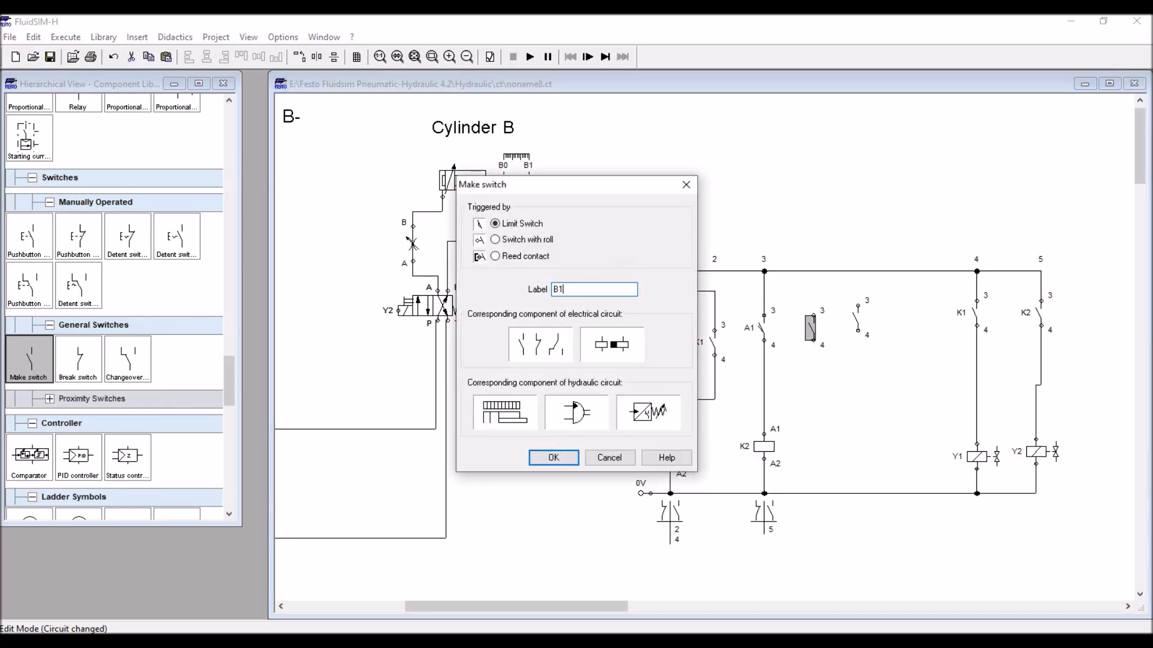
pyautogui.press('Return')
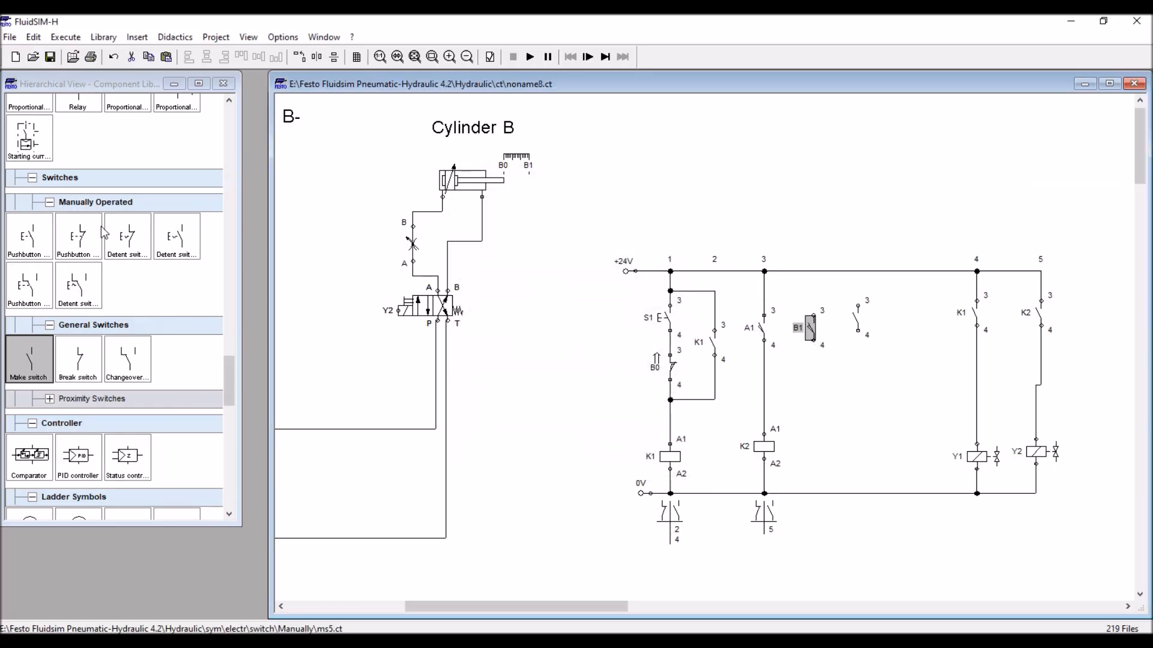
# - Place a relay coil labelled K3 below the B1 switch and wire both in series between the +24V and 0V lines
pyautogui.moveTo(227, 382); pyautogui.dragTo(227, 374)
pyautogui.moveTo(78, 157); pyautogui.dragTo(816, 450)
pyautogui.doubleClick(816, 450)
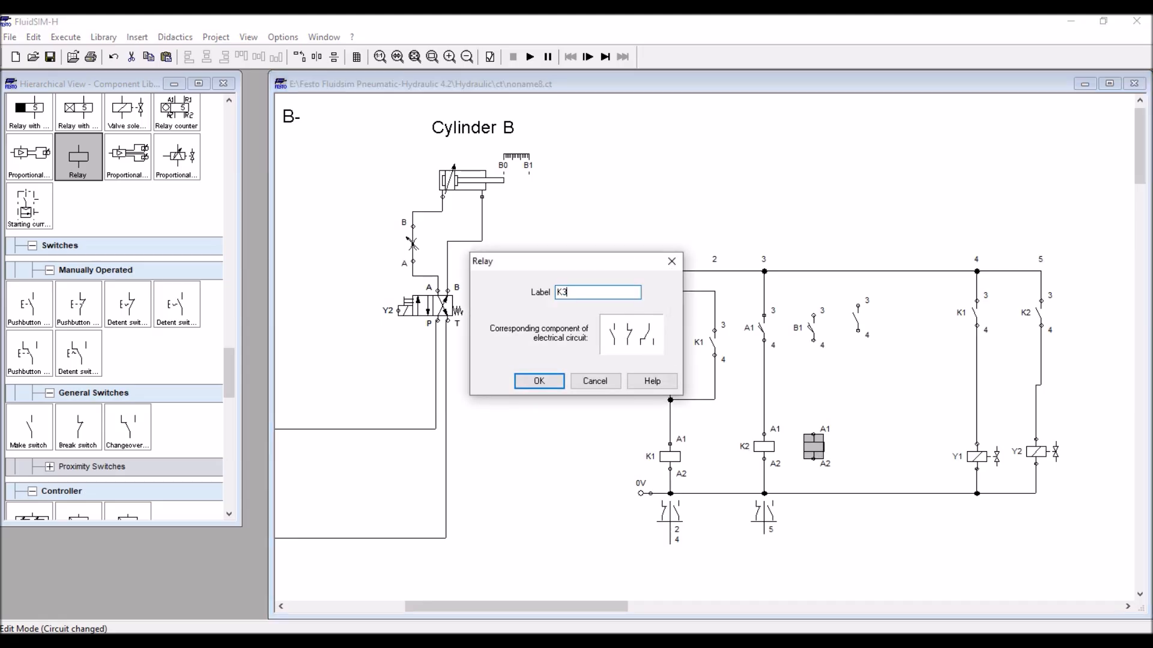
pyautogui.write('K3')
pyautogui.press('Return')
pyautogui.click(850, 470)
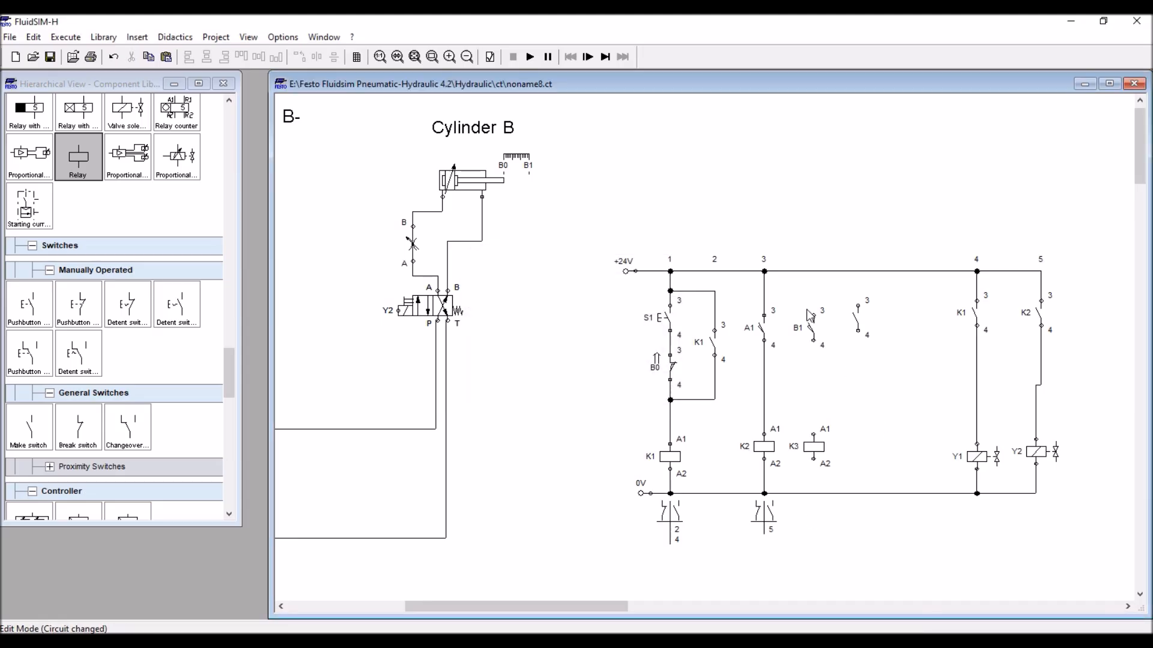
pyautogui.moveTo(815, 315); pyautogui.dragTo(814, 271)
pyautogui.moveTo(814, 341); pyautogui.dragTo(814, 493)
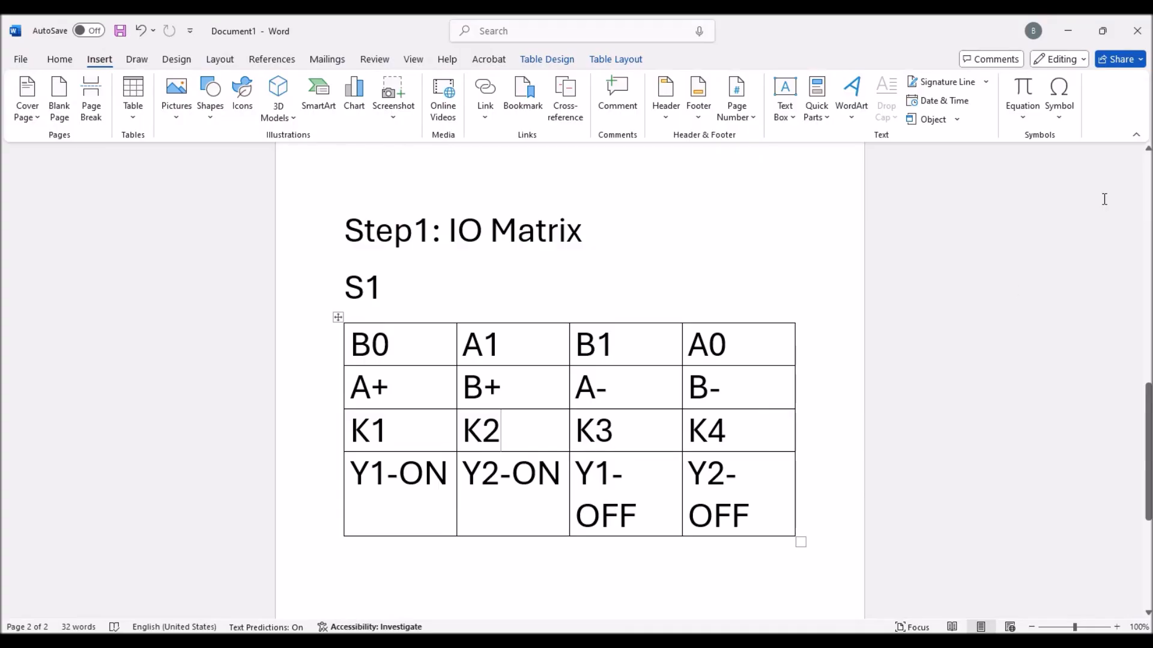
# - Return to FluidSIM and insert a break switch labelled K3 in series between the K1 make switch and solenoid Y1
pyautogui.click(1060, 40)
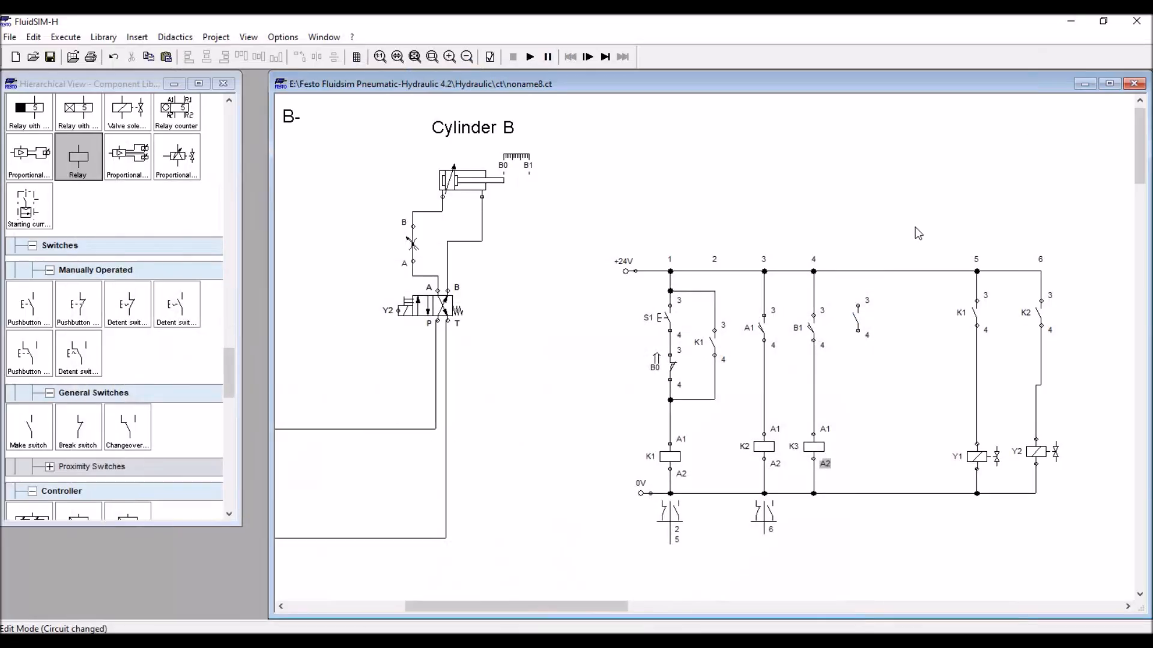
pyautogui.click(976, 391)
pyautogui.press('Delete')
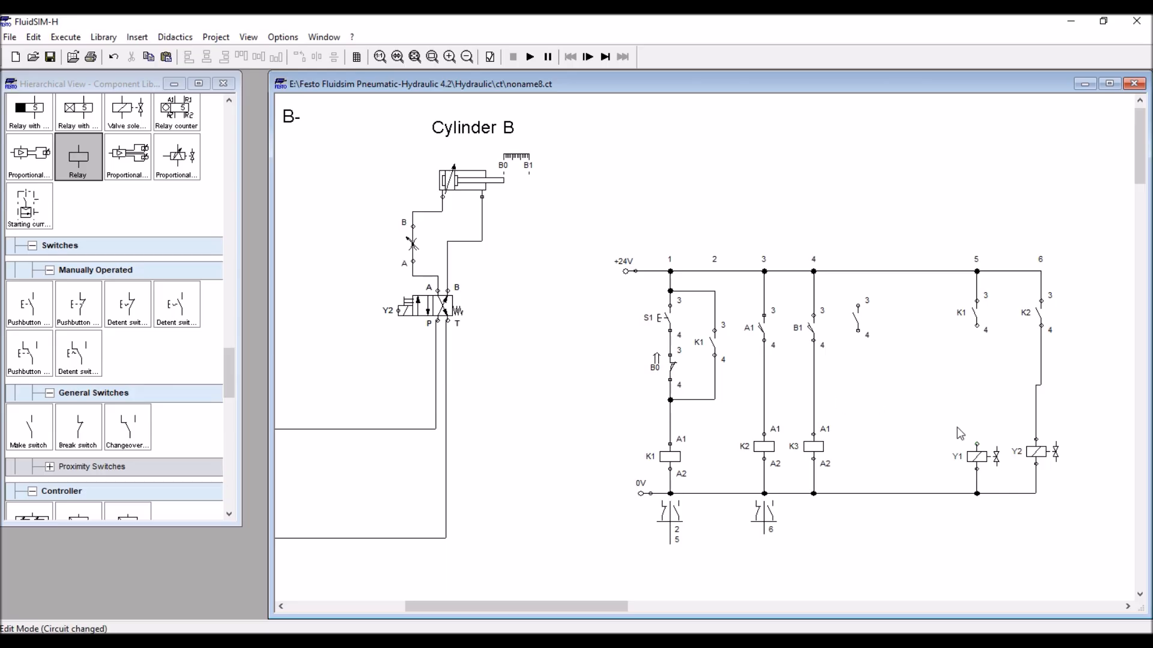
pyautogui.moveTo(78, 426); pyautogui.dragTo(977, 444)
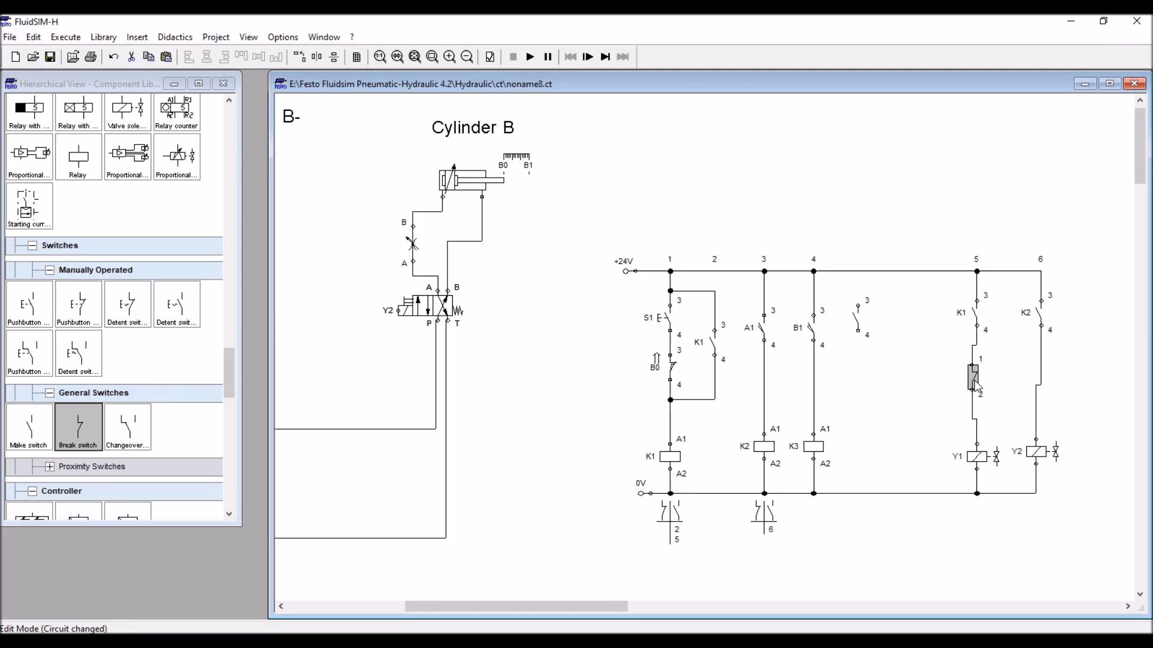
pyautogui.doubleClick(961, 393)
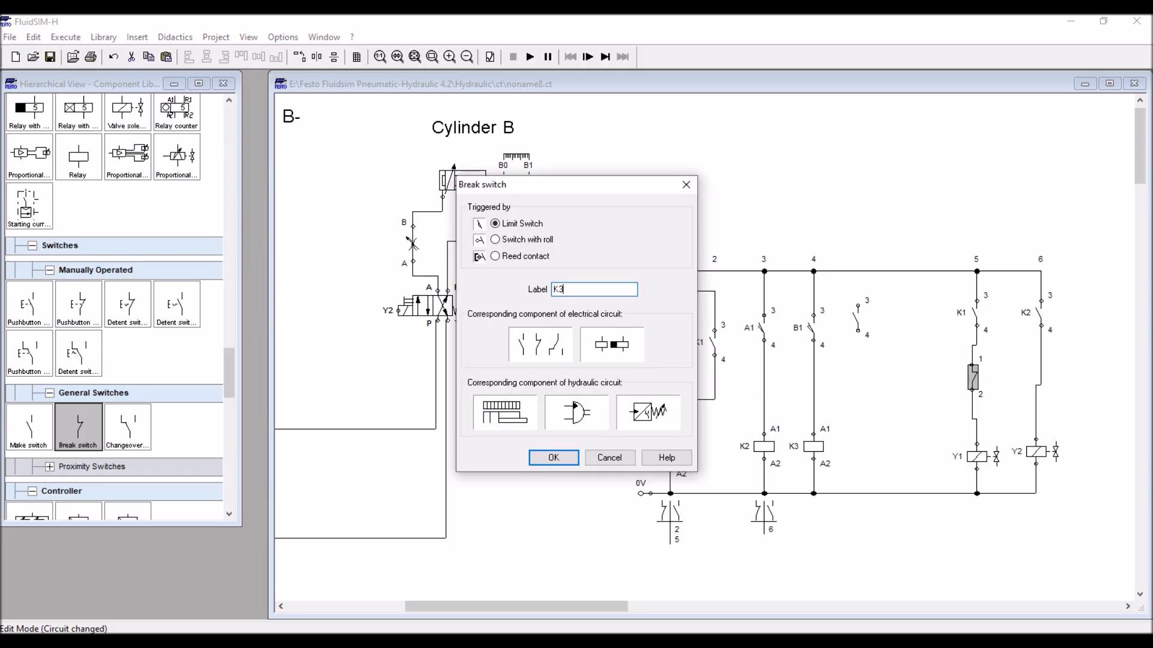
pyautogui.press('Return')
pyautogui.click(948, 441)
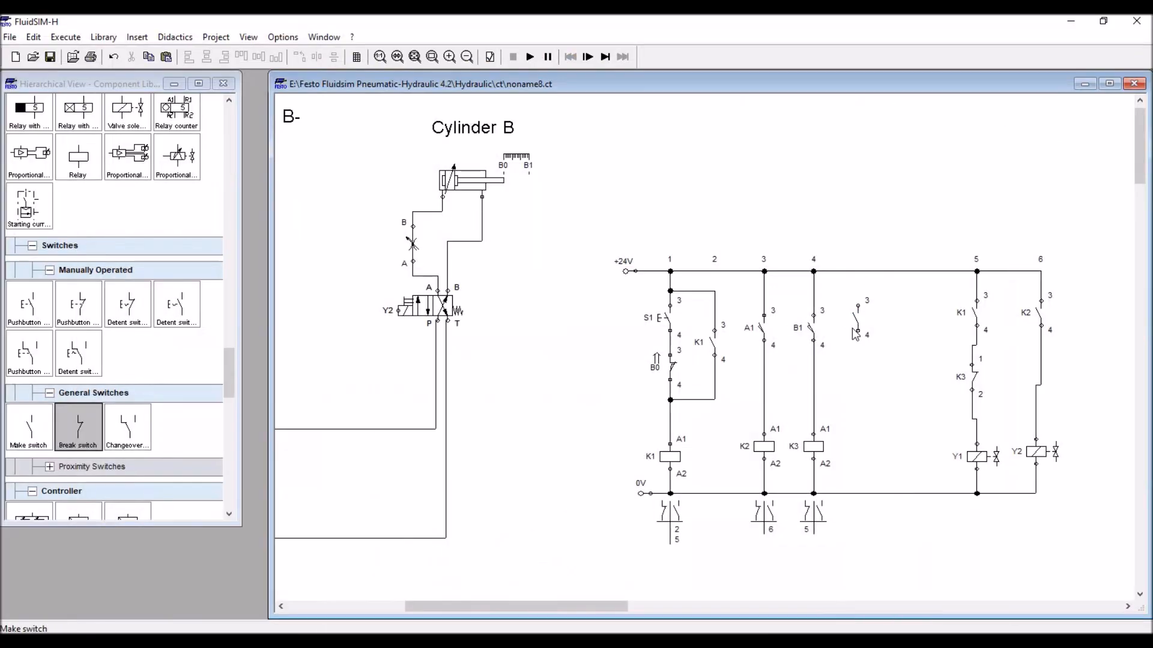
# - Label the unlabelled make switch beside the B1 branch as A0
pyautogui.doubleClick(857, 323)
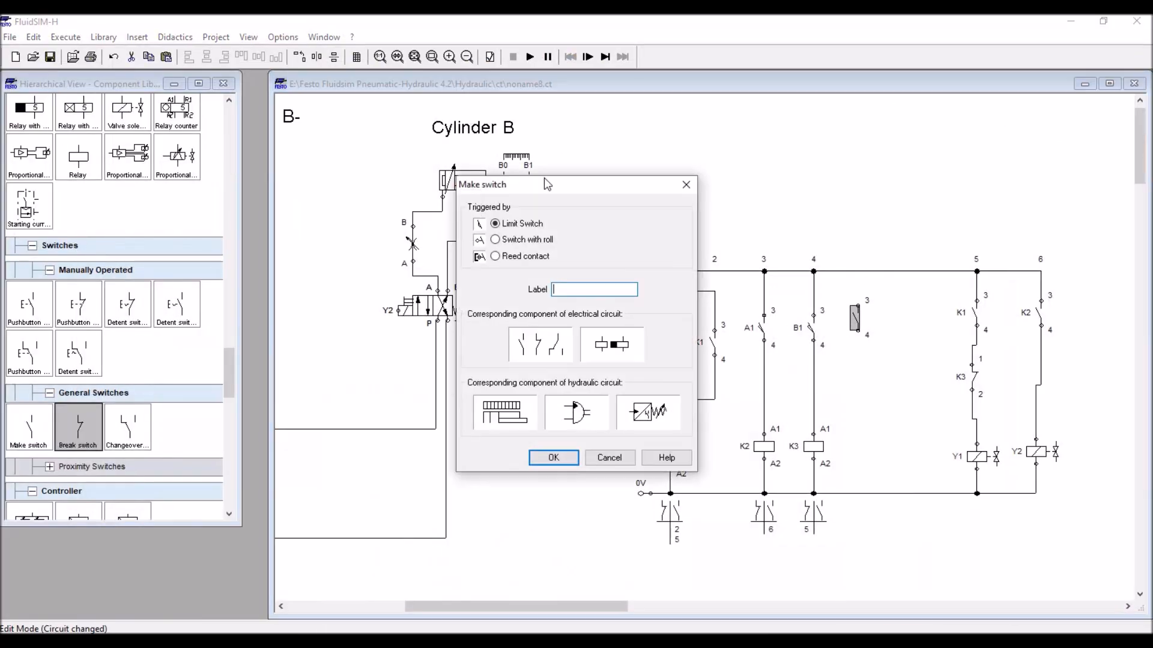
pyautogui.write('A0')
pyautogui.press('Return')
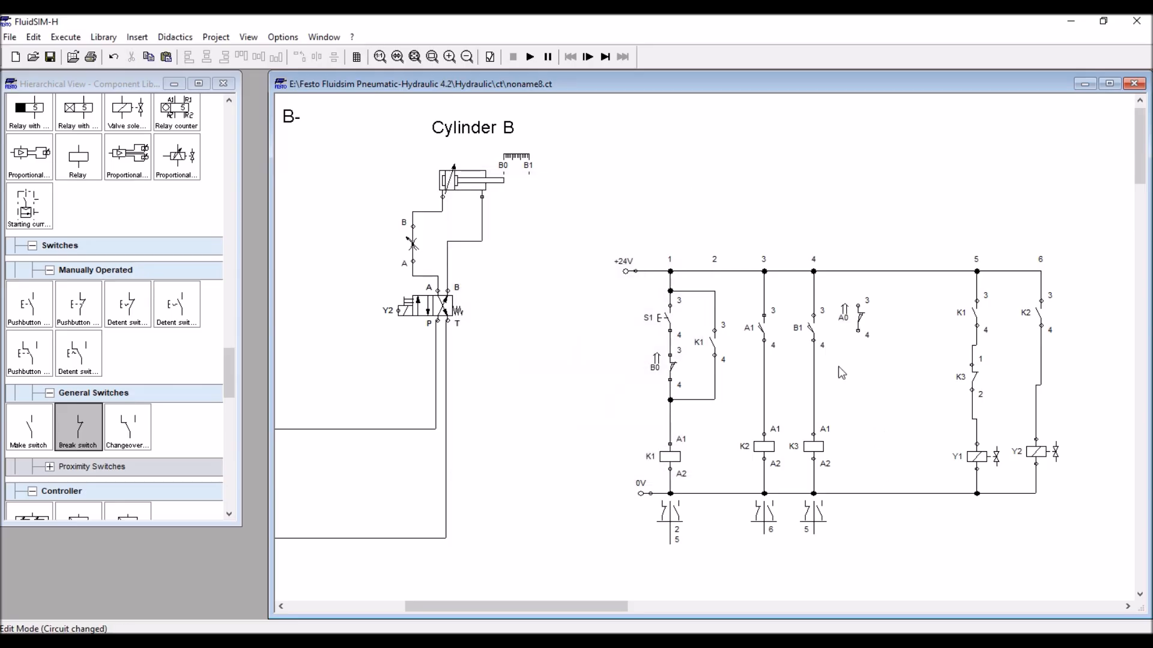
# - Place a relay coil labelled K4 below the A0 switch and wire both in series between the +24V and 0V lines
pyautogui.moveTo(89, 157)
pyautogui.mouseDown()
pyautogui.moveTo(794, 537)
pyautogui.moveTo(869, 472)
pyautogui.mouseUp()
pyautogui.moveTo(860, 335); pyautogui.dragTo(853, 430)
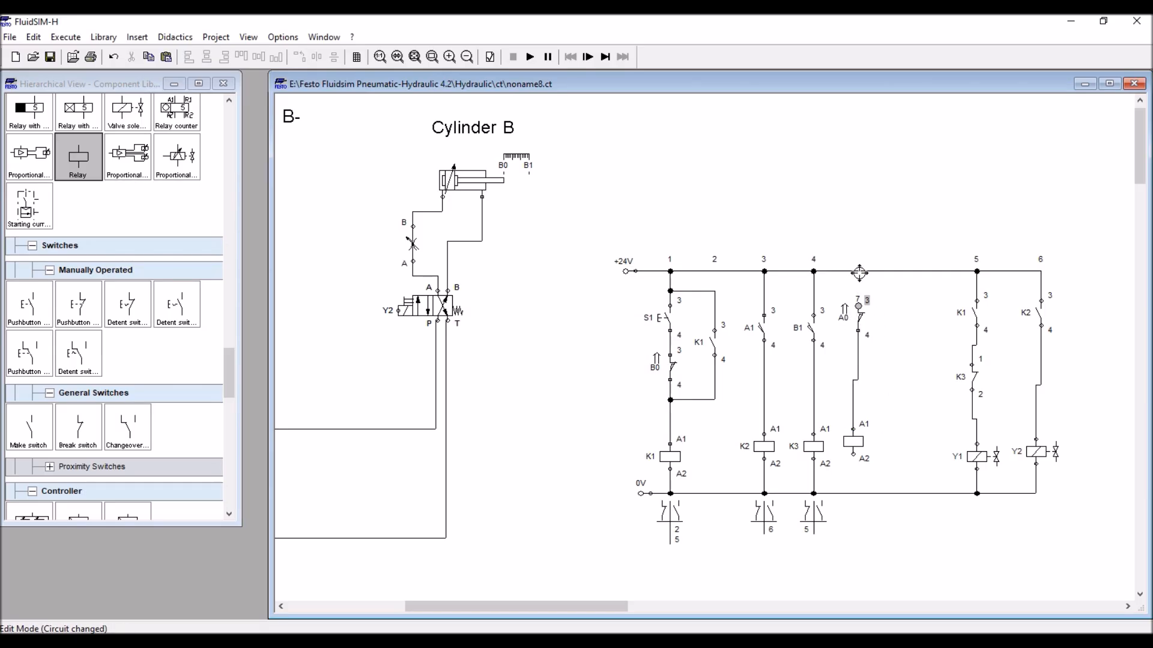
pyautogui.moveTo(859, 271); pyautogui.dragTo(858, 272)
pyautogui.moveTo(853, 454); pyautogui.dragTo(855, 491)
pyautogui.moveTo(852, 493); pyautogui.dragTo(853, 455)
pyautogui.doubleClick(853, 442)
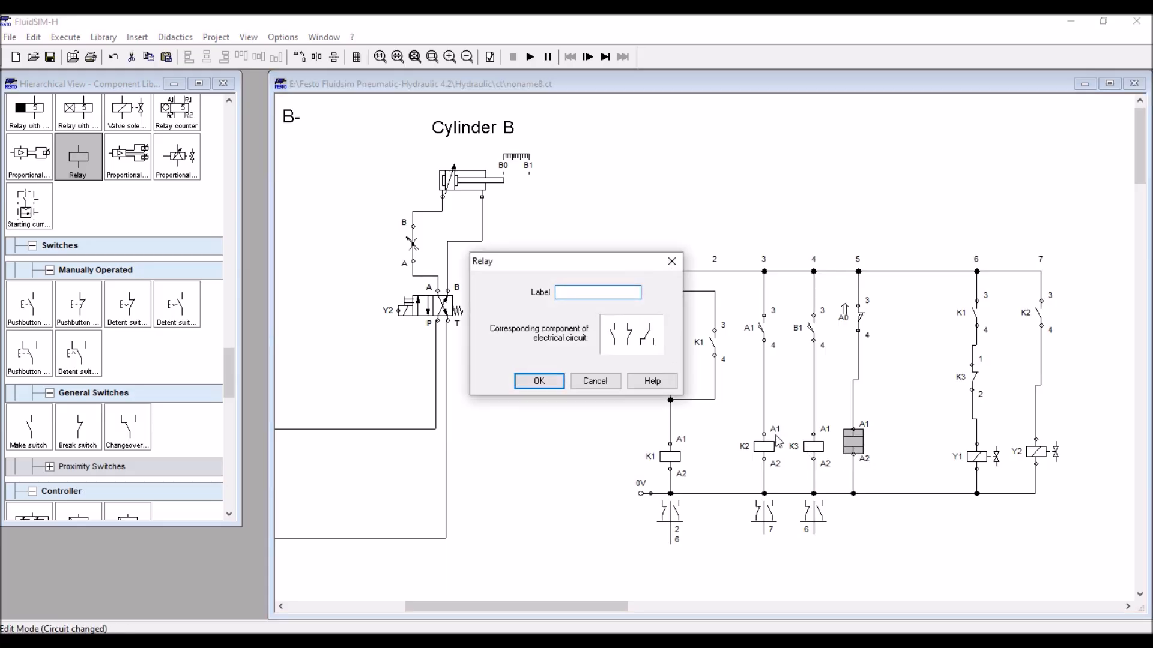
pyautogui.write('K4')
pyautogui.press('Return')
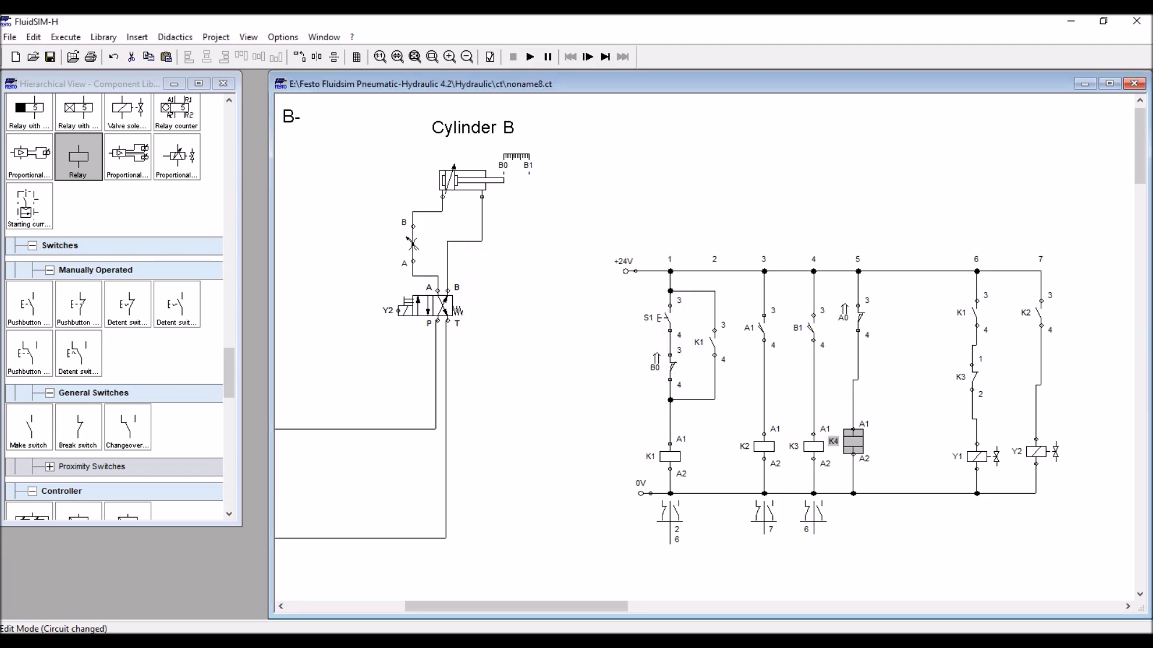
pyautogui.click(923, 468)
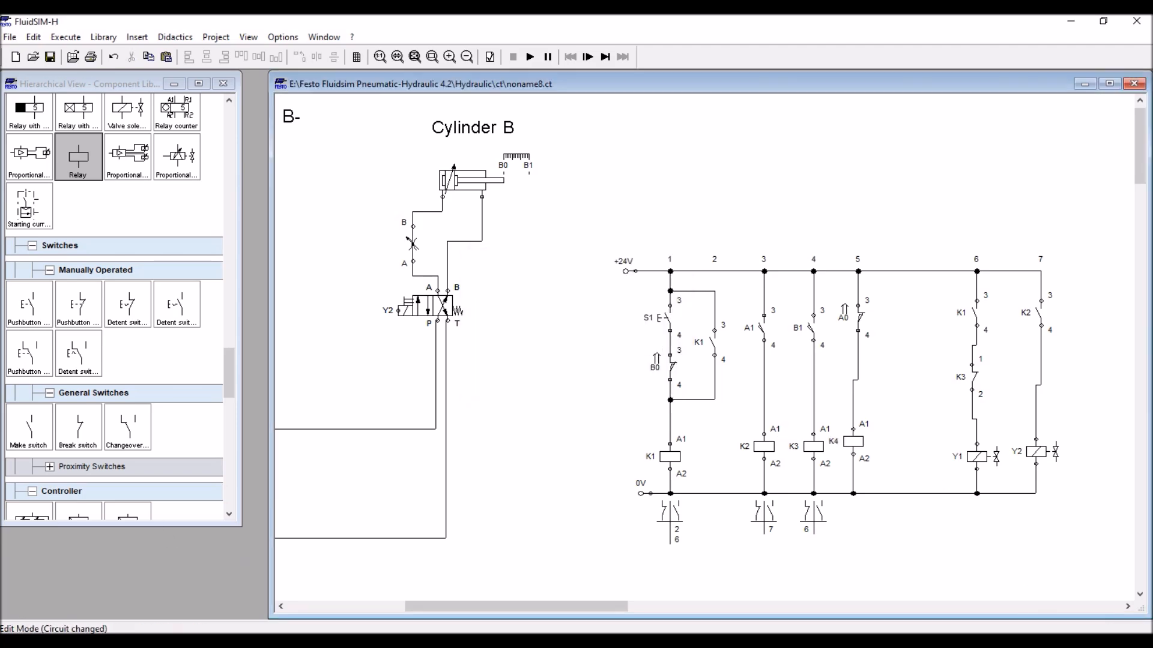
# - After checking the matrix in Word, replace the wire between K2 and solenoid Y2 with a break switch wired in series
pyautogui.hotkey('alt', 'Tab')
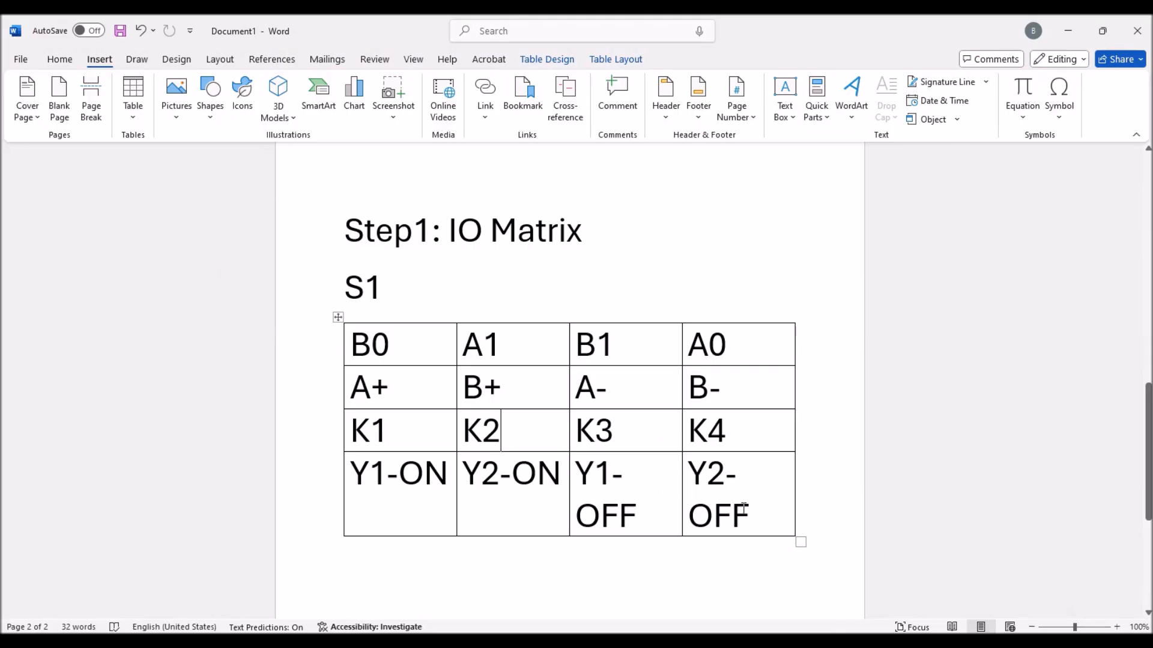
pyautogui.click(1068, 30)
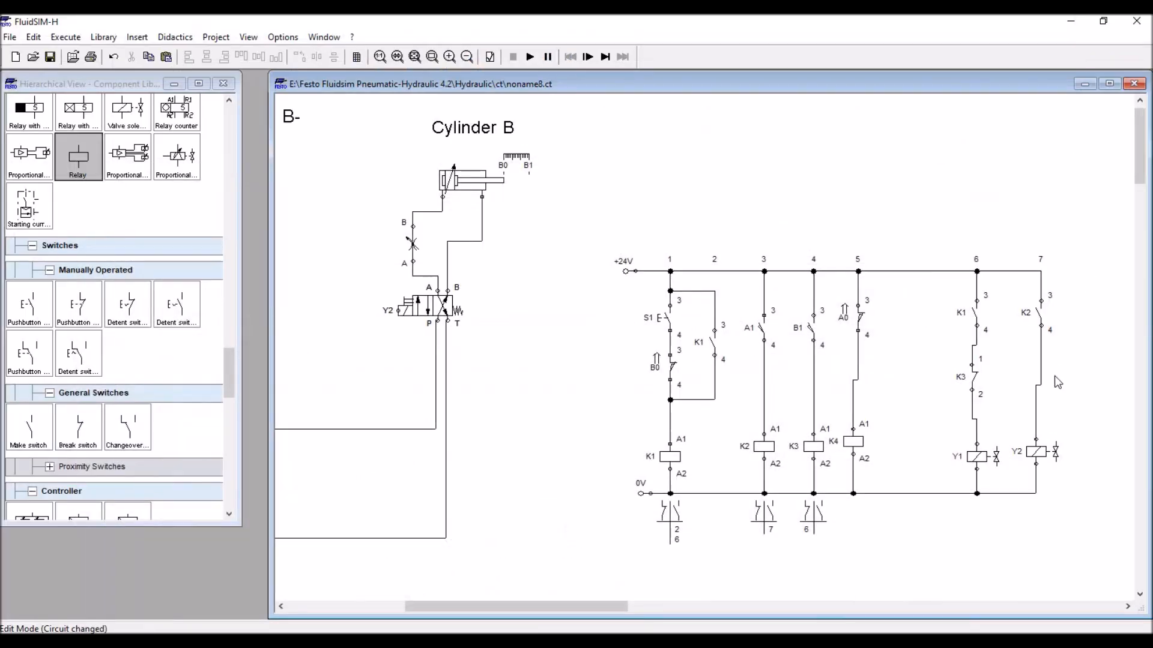
pyautogui.click(1038, 401)
pyautogui.press('Delete')
pyautogui.moveTo(79, 427); pyautogui.dragTo(1041, 380)
pyautogui.click(1076, 376)
pyautogui.moveTo(1041, 325); pyautogui.dragTo(1036, 443)
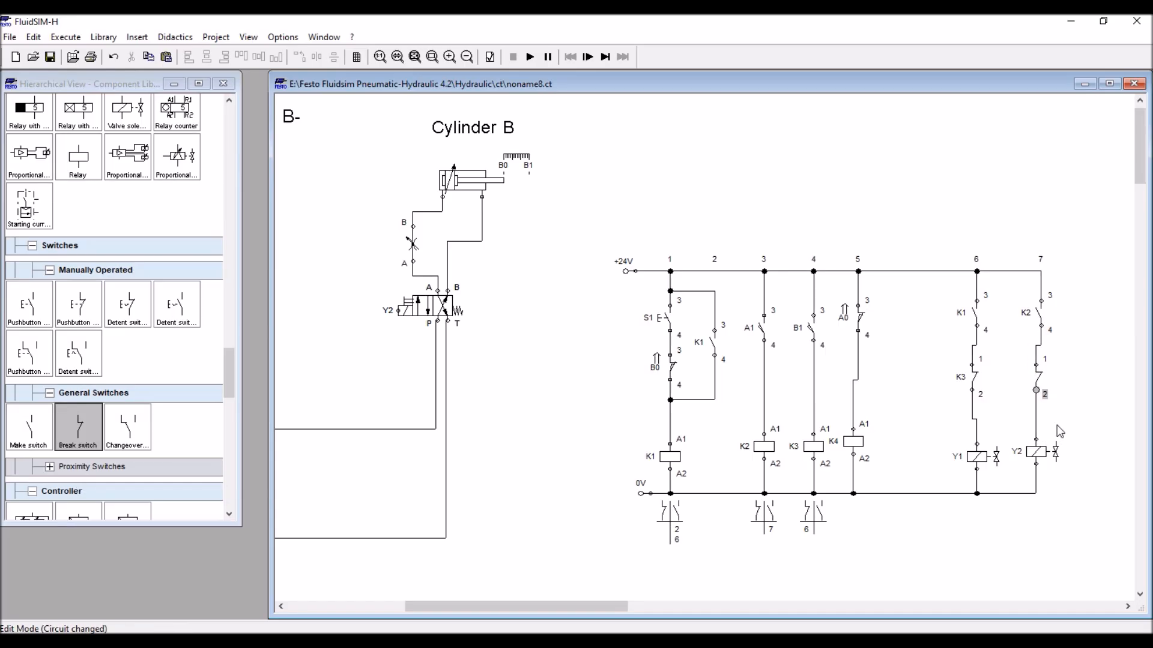
# - Label the new break switch in the Y2 branch as K4
pyautogui.doubleClick(1032, 379)
pyautogui.write('K4')
pyautogui.press('Return')
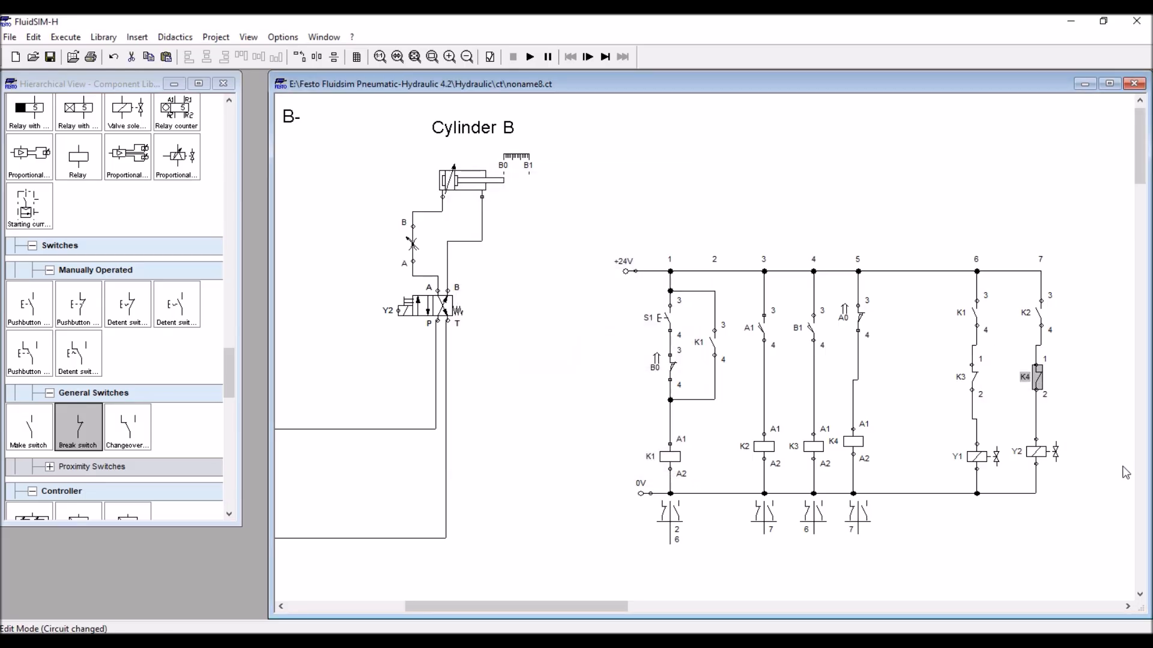
pyautogui.click(878, 167)
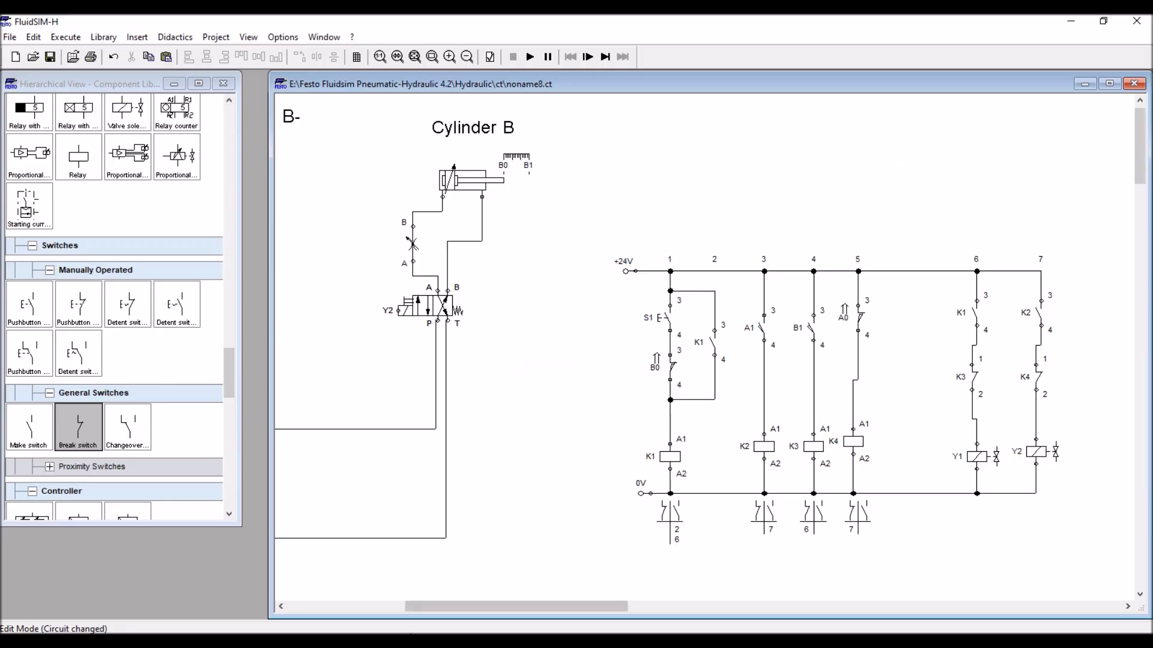
# - After rechecking the IO matrix in Word, shift the B1 and A0 branches in FluidSIM farther from the A1 branch
pyautogui.hotkey('alt', 'Tab')
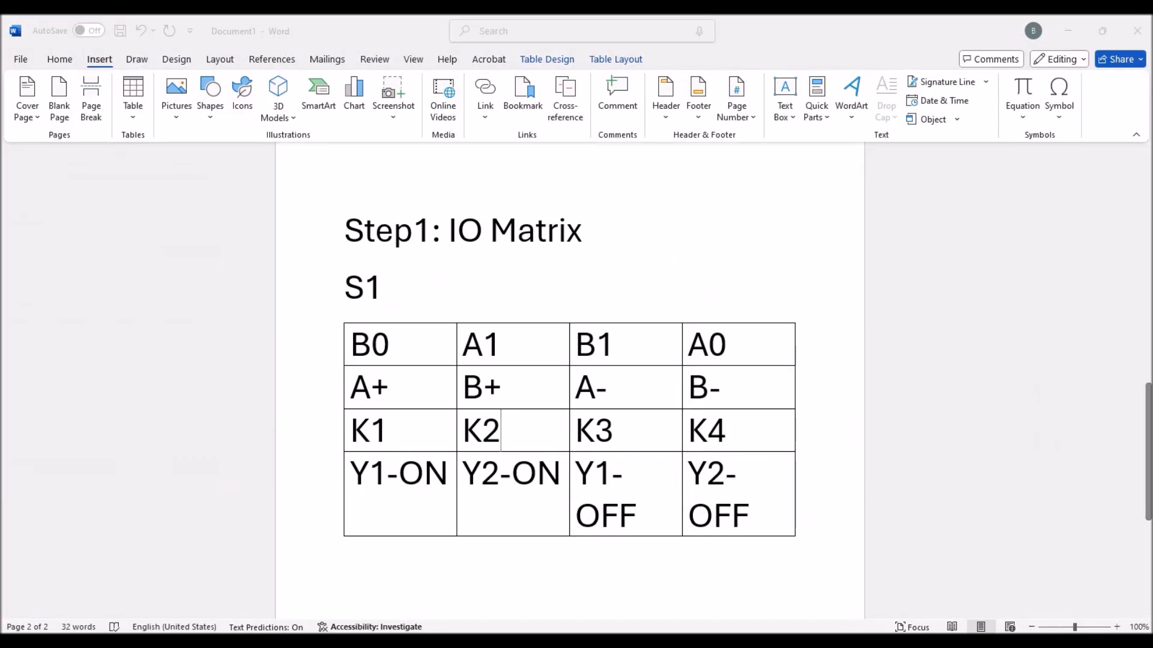
pyautogui.hotkey('alt', 'Tab')
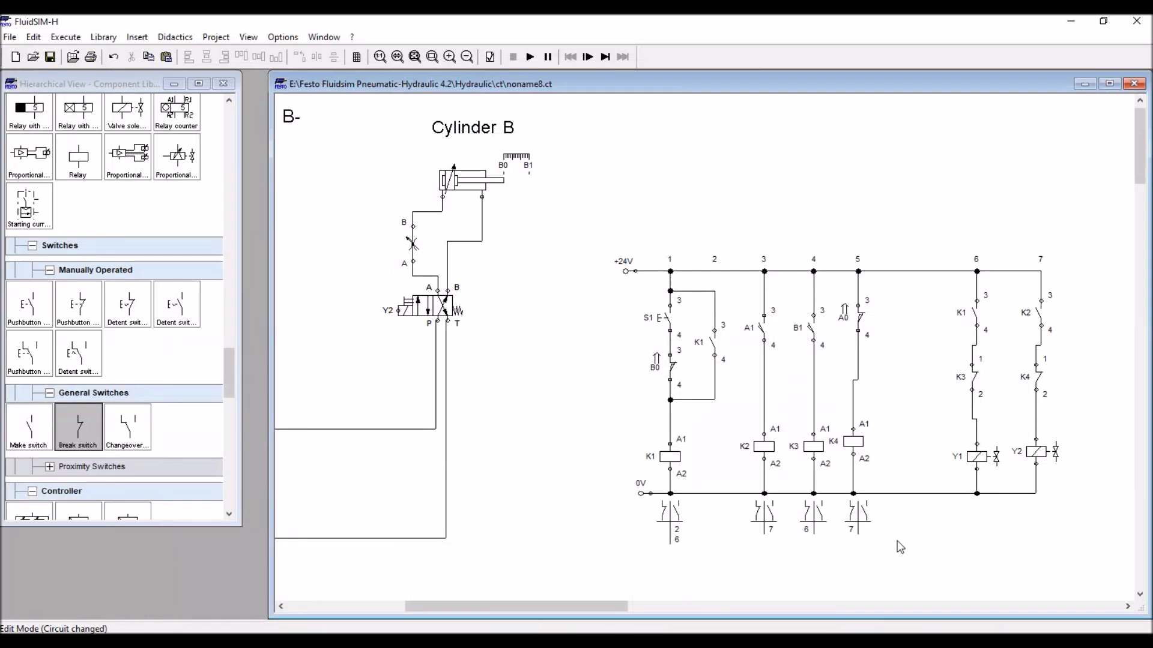
pyautogui.scroll(1, 893, 523)
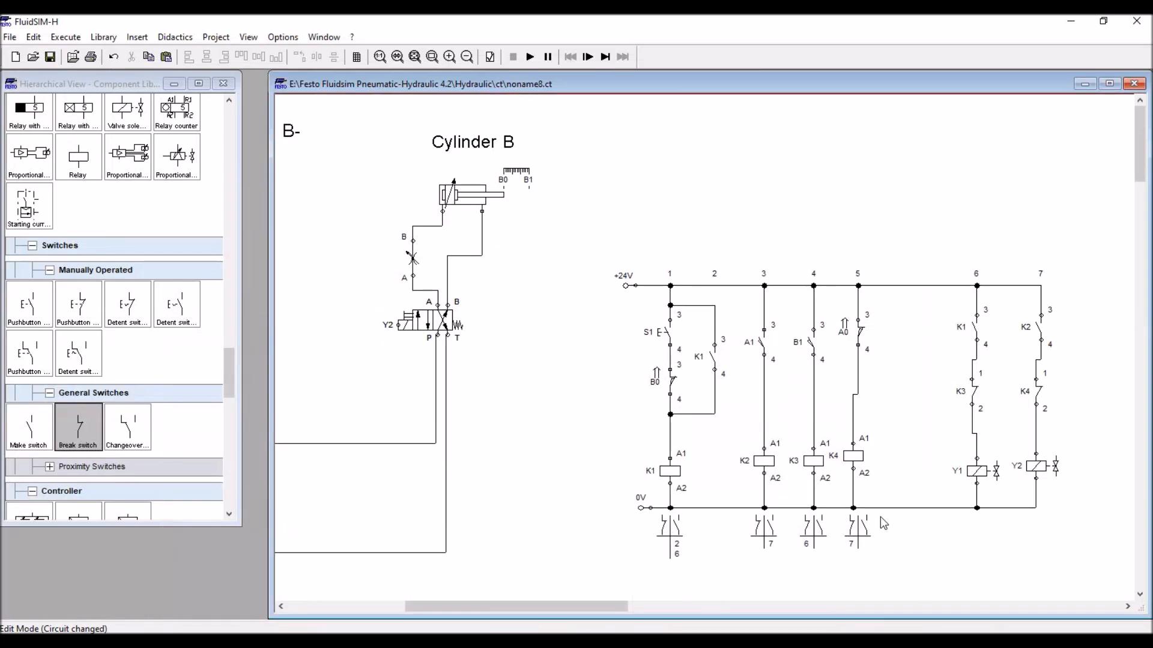
pyautogui.moveTo(541, 604)
pyautogui.mouseDown()
pyautogui.moveTo(460, 597)
pyautogui.moveTo(553, 604)
pyautogui.mouseUp()
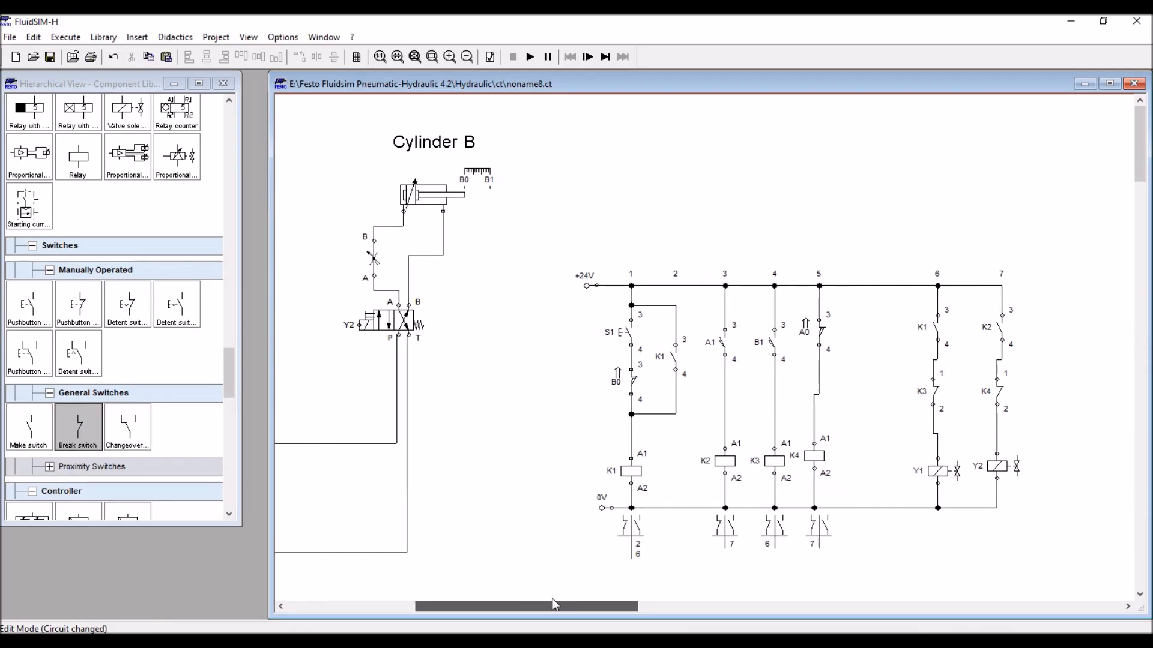
pyautogui.moveTo(869, 246); pyautogui.dragTo(750, 566)
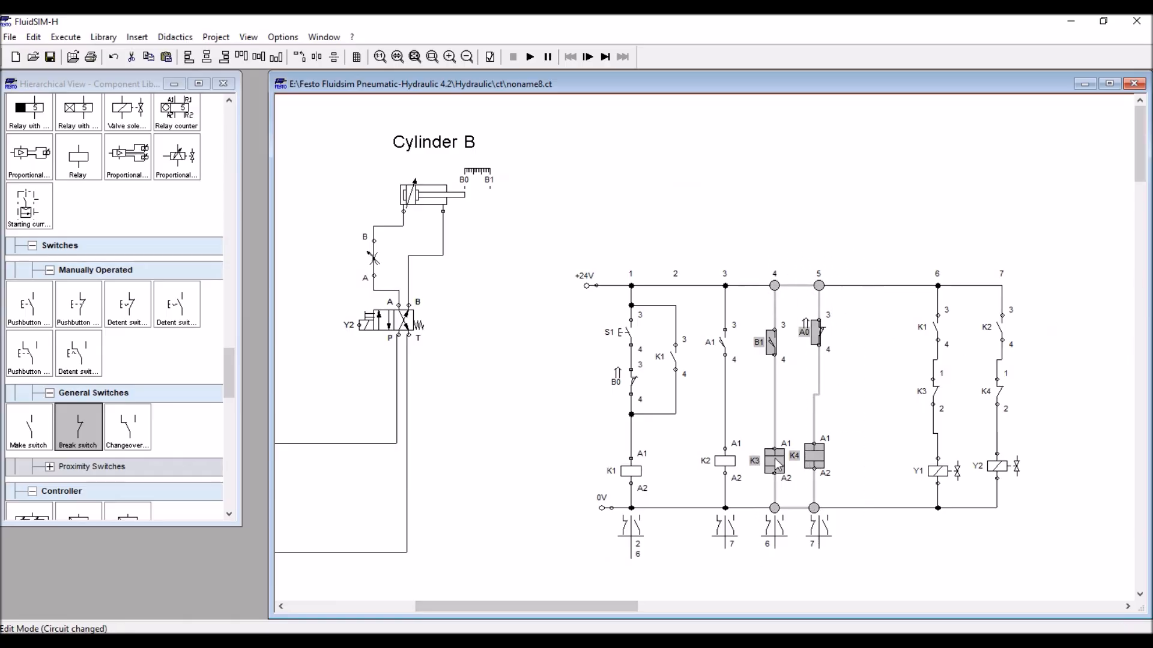
pyautogui.moveTo(778, 465); pyautogui.dragTo(795, 459)
pyautogui.click(756, 426)
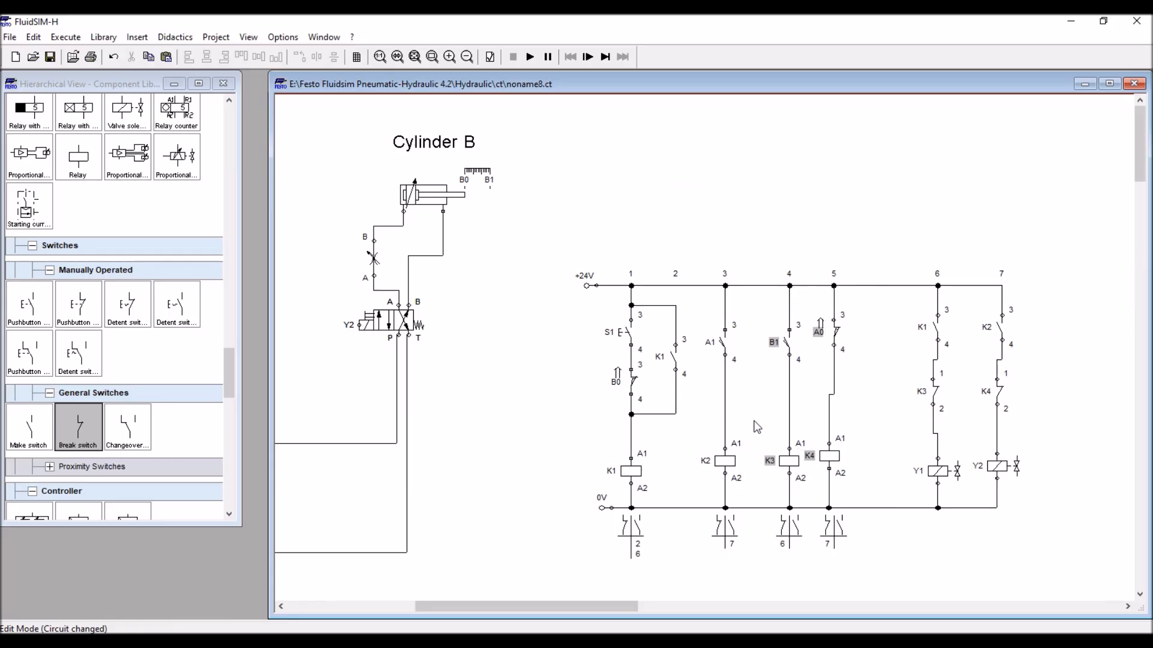
# - Place a make switch beside the A1 switch and wire it in parallel across A1 as a holding contact
pyautogui.moveTo(35, 432); pyautogui.dragTo(753, 344)
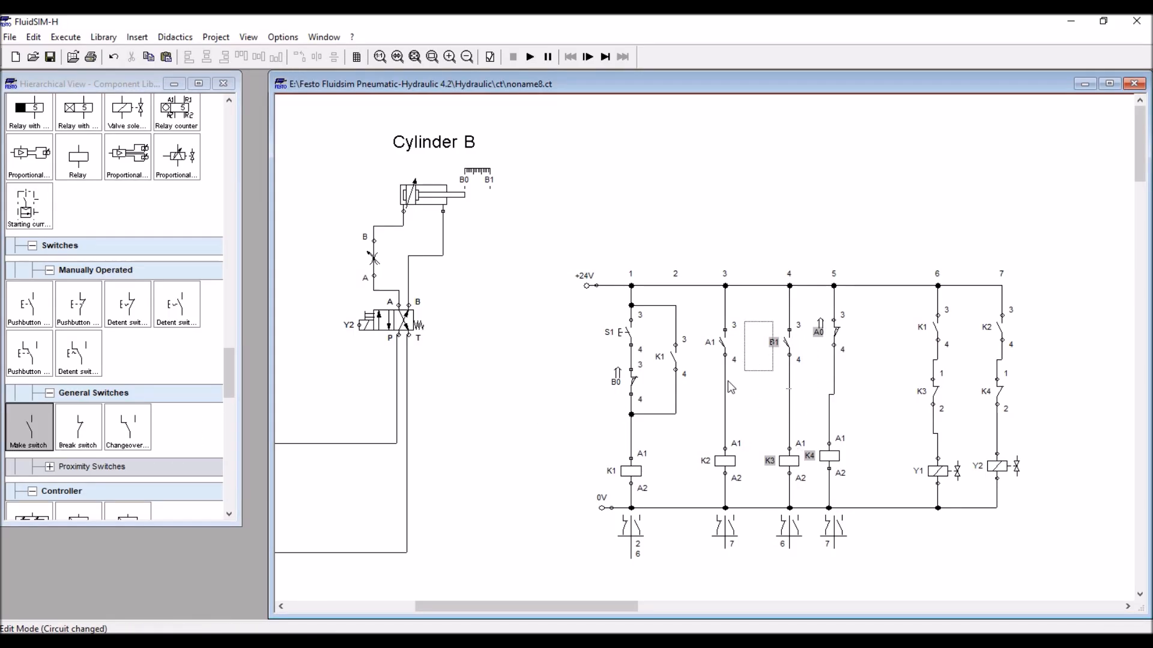
pyautogui.scroll(-3, 599, 443)
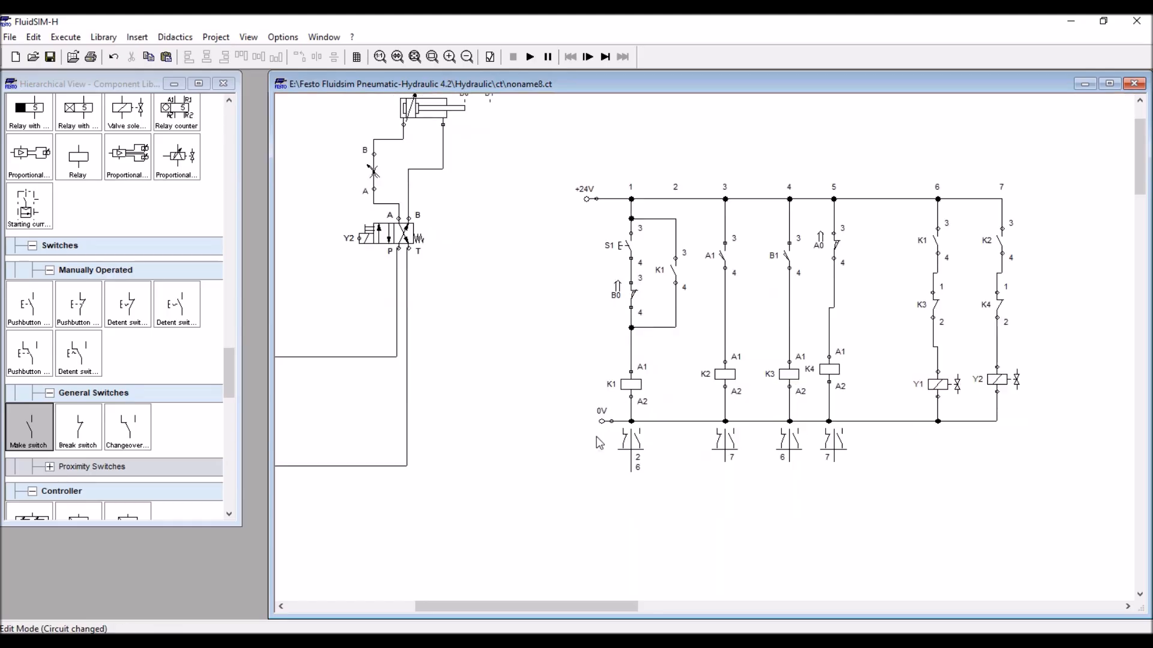
pyautogui.scroll(1, 598, 443)
pyautogui.moveTo(33, 429); pyautogui.dragTo(752, 303)
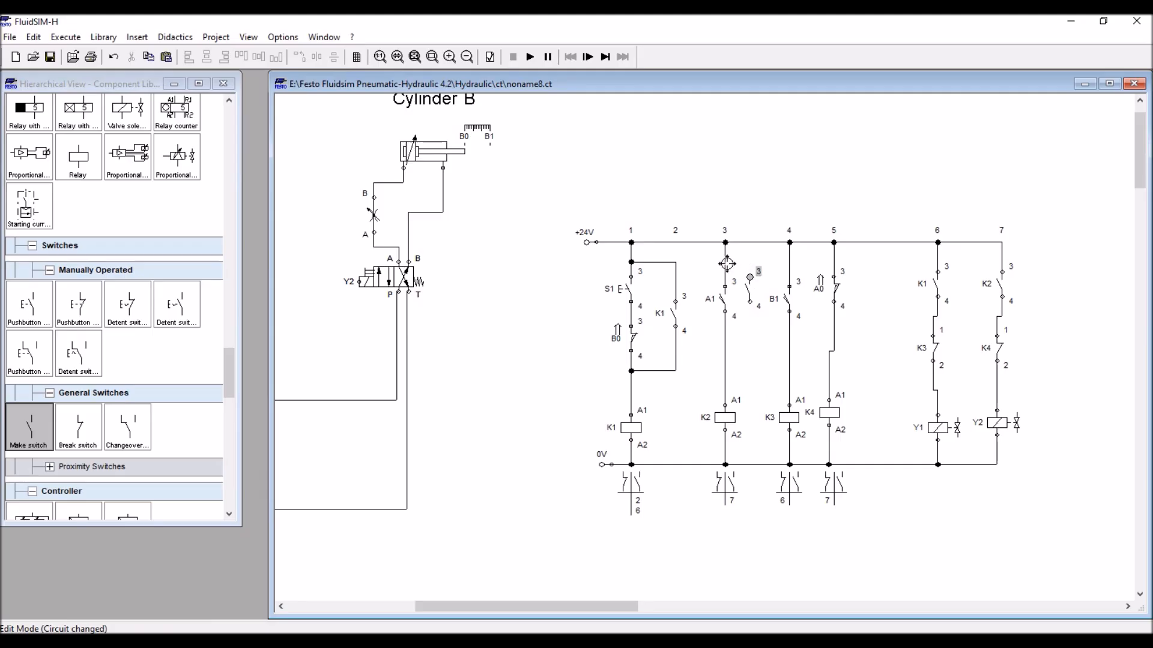
pyautogui.moveTo(727, 264); pyautogui.dragTo(750, 277)
pyautogui.moveTo(749, 302); pyautogui.dragTo(728, 344)
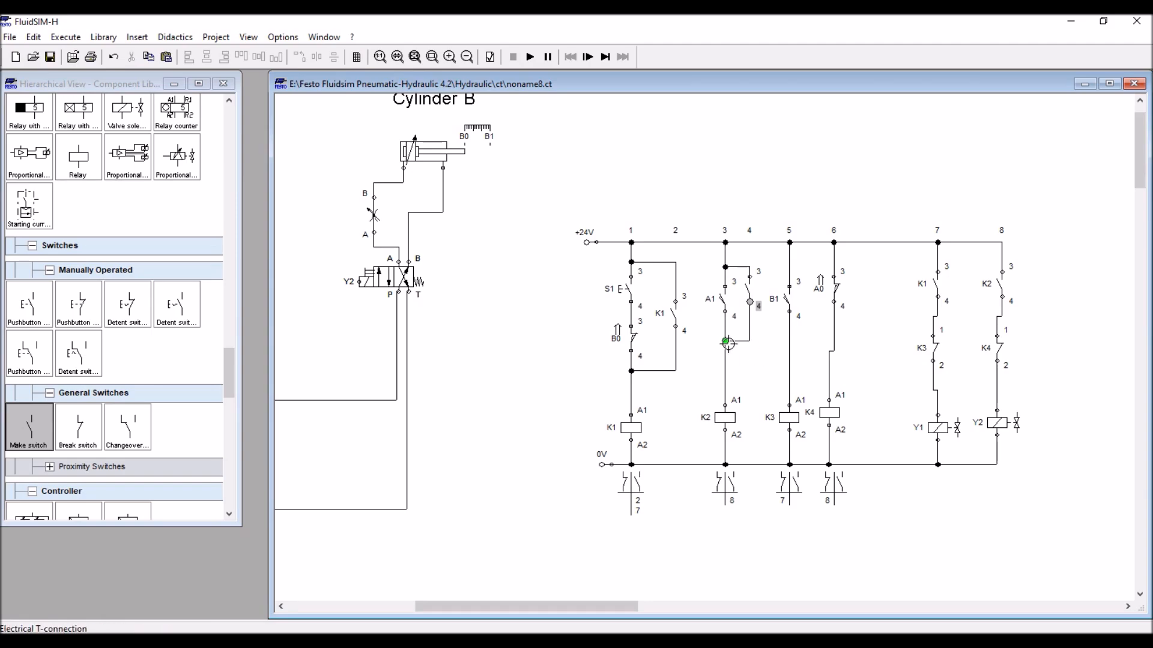
# - Nudge the new parallel make switch slightly away from A1 and label it K2
pyautogui.moveTo(752, 299); pyautogui.dragTo(754, 311)
pyautogui.doubleClick(753, 310)
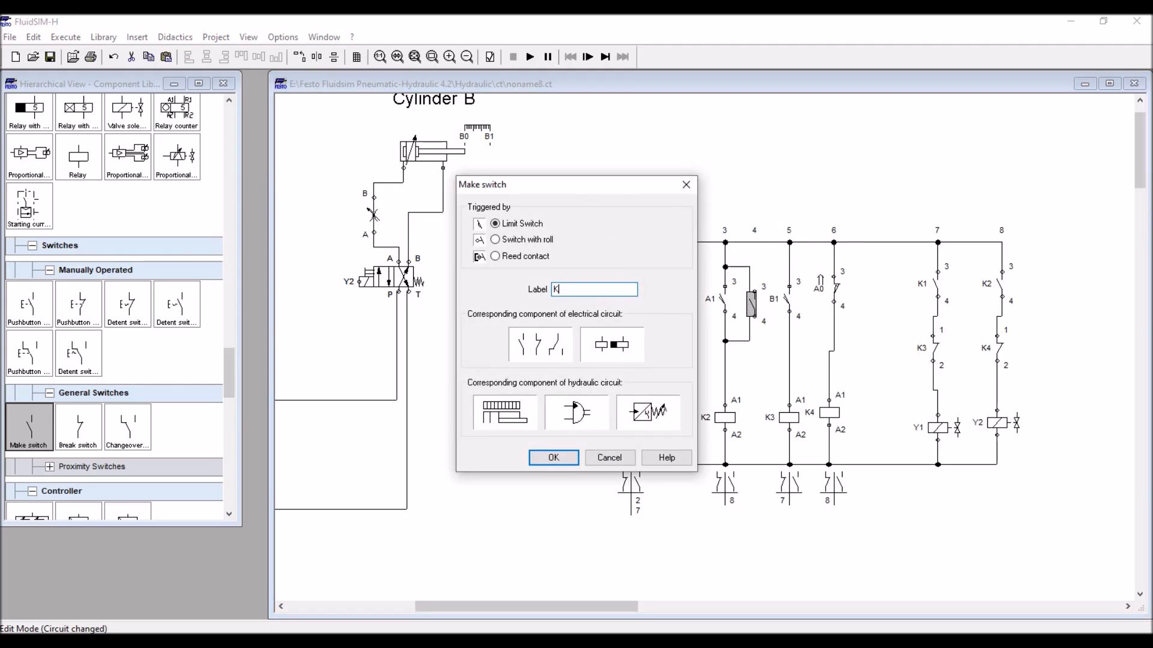
pyautogui.press('Return')
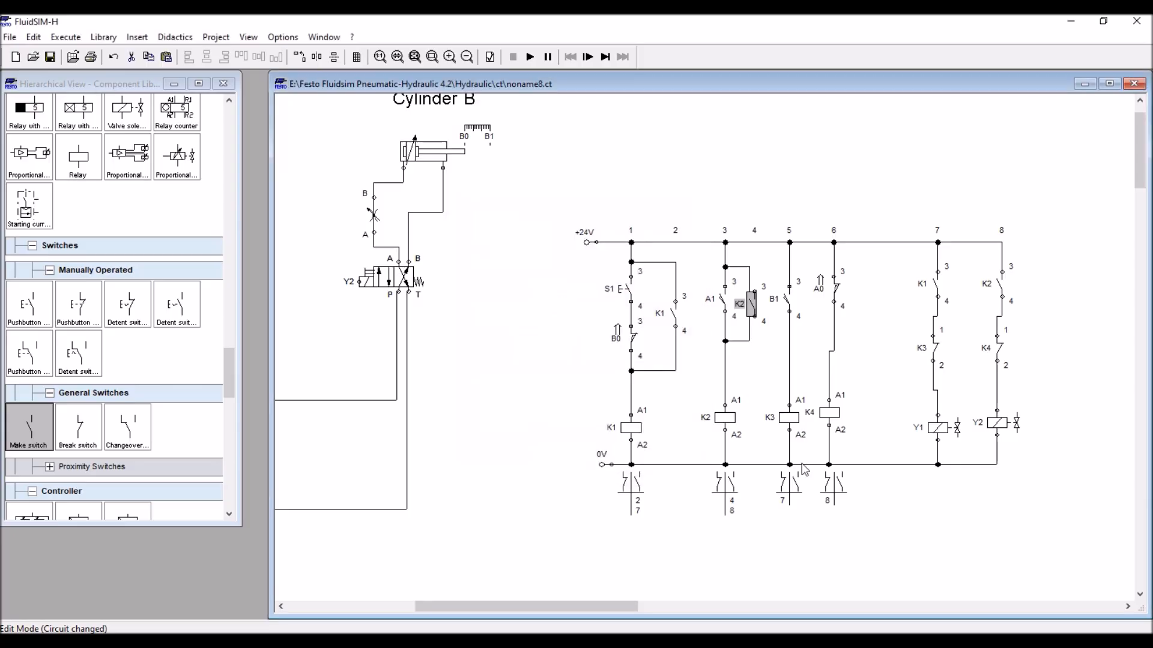
pyautogui.click(760, 366)
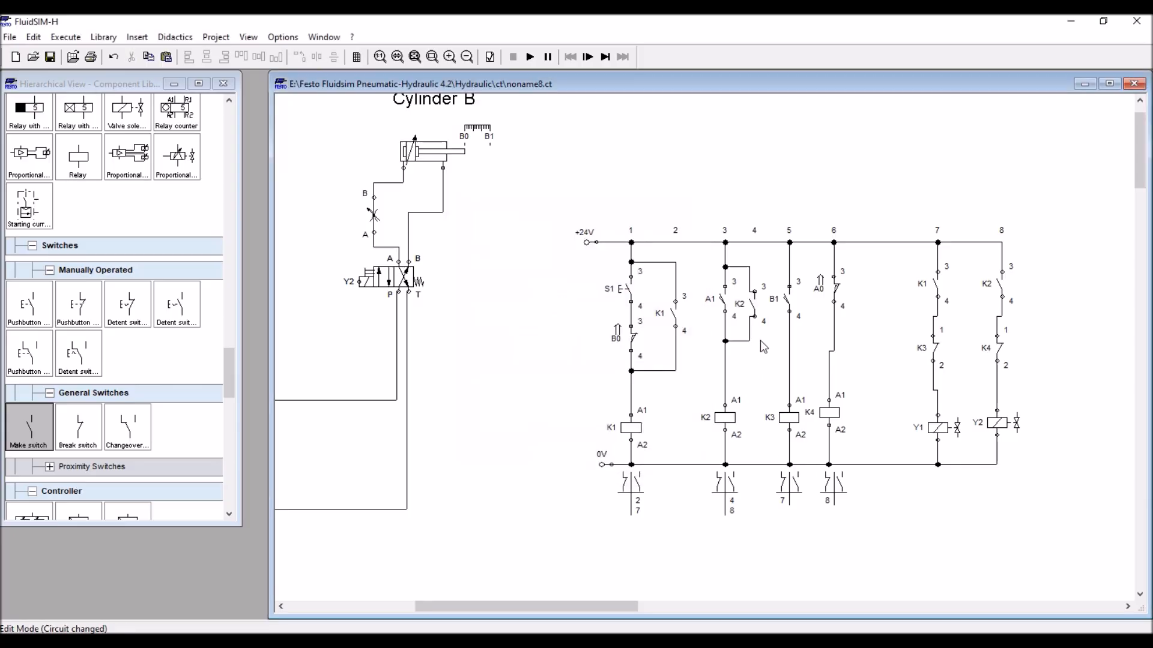
pyautogui.click(726, 420)
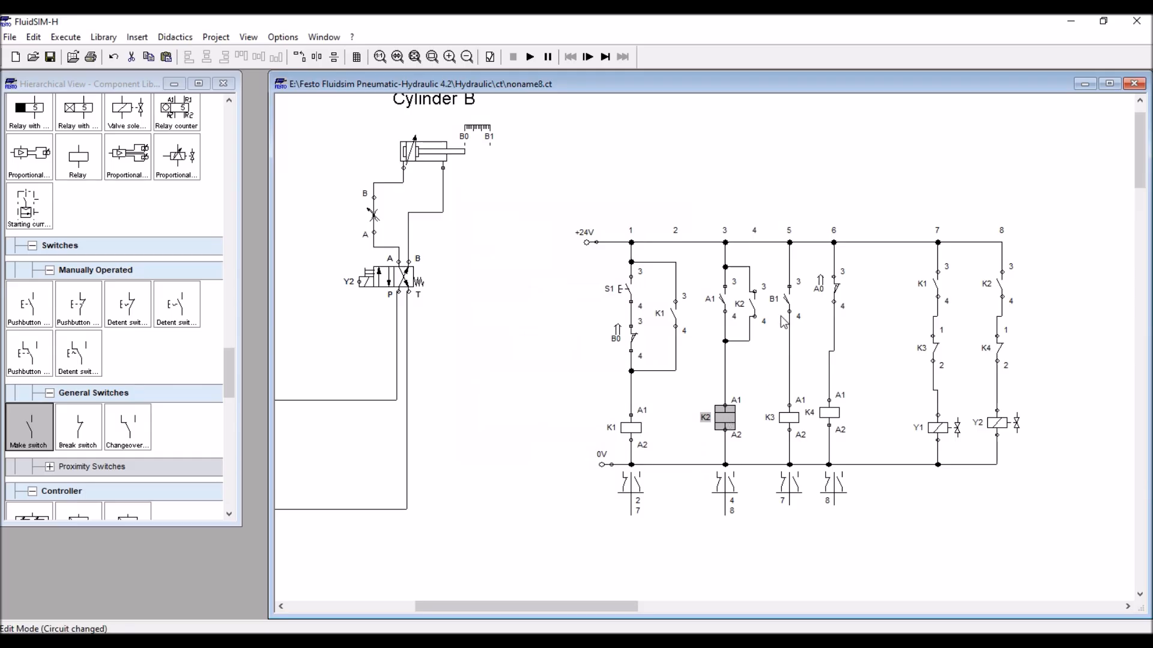
pyautogui.click(752, 307)
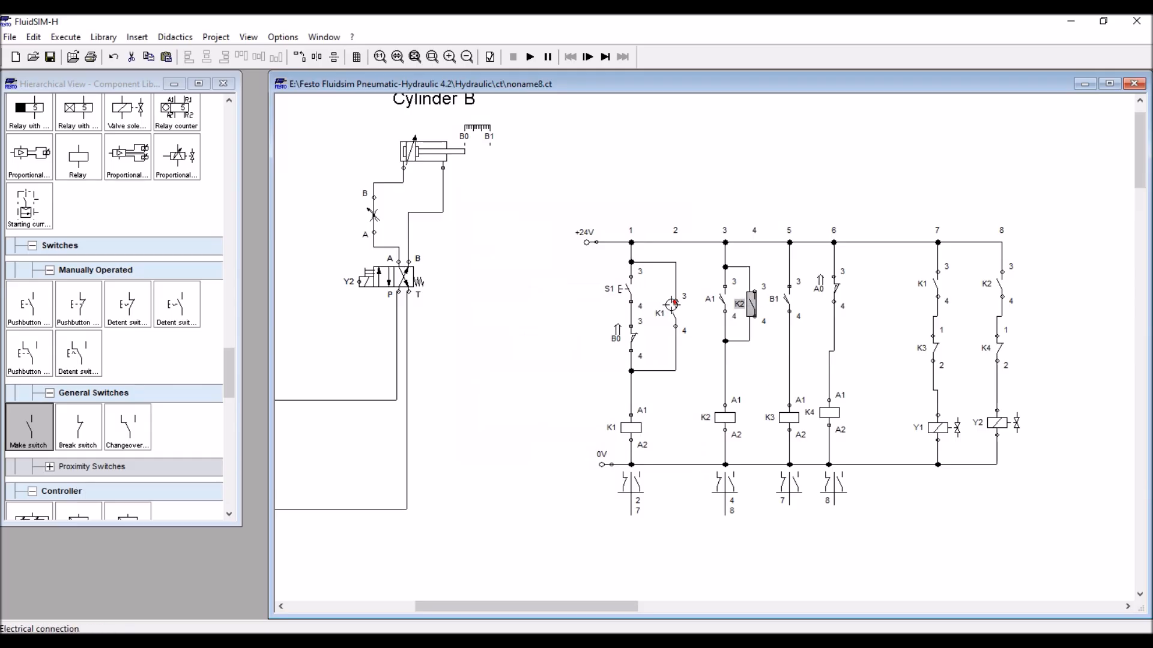
pyautogui.click(674, 313)
pyautogui.click(625, 431)
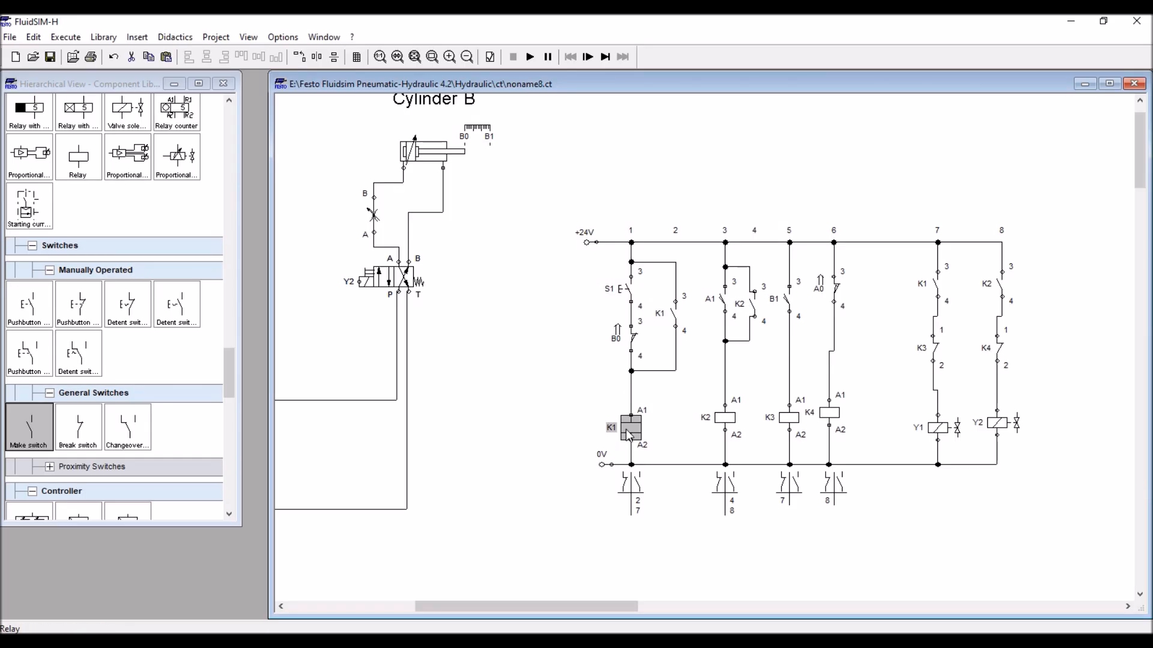
pyautogui.click(654, 427)
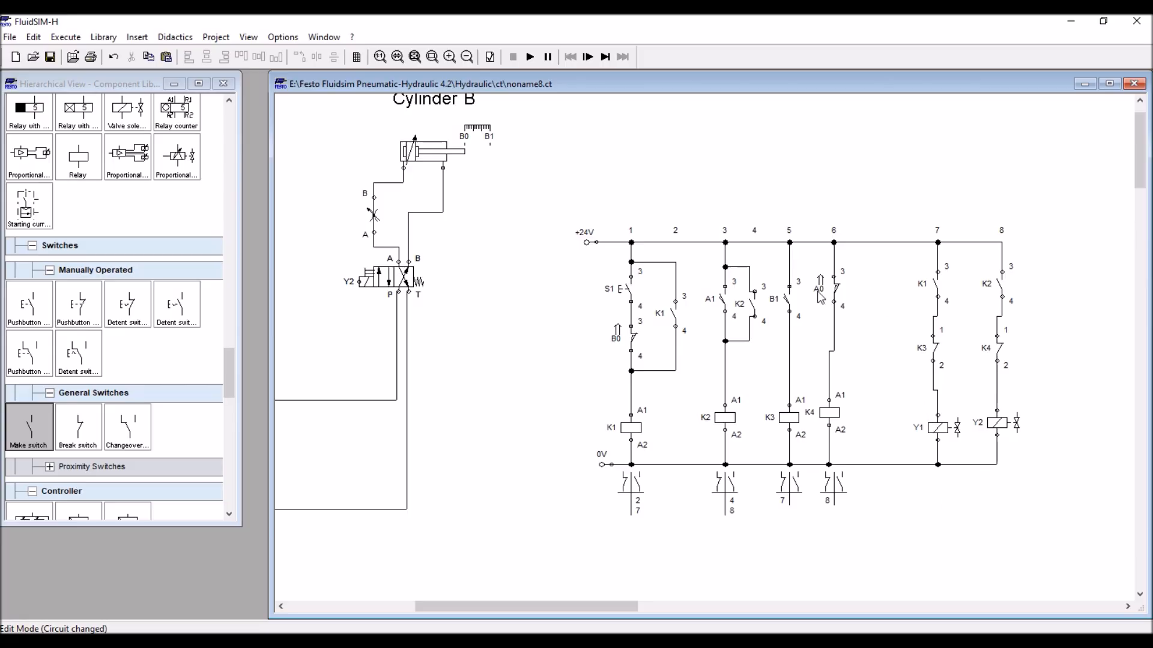
# - Shift the A0, Y1 and Y2 branches together farther from the B1 branch to free space beside it
pyautogui.moveTo(891, 204); pyautogui.dragTo(848, 387)
pyautogui.moveTo(604, 607); pyautogui.dragTo(636, 607)
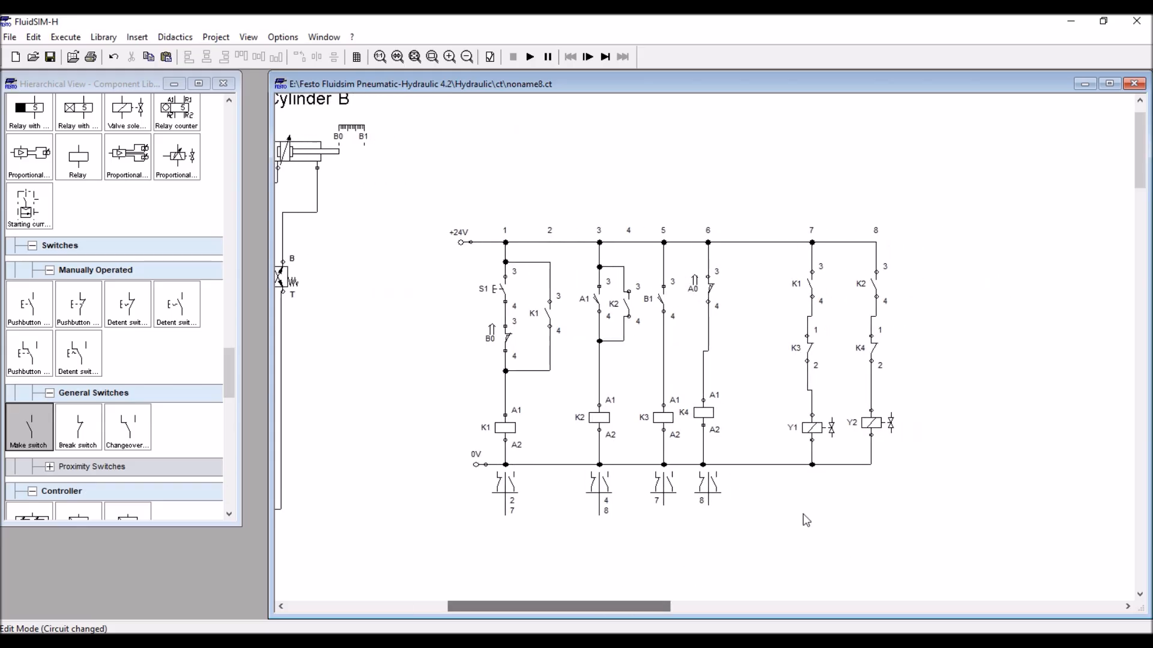
pyautogui.moveTo(772, 199); pyautogui.dragTo(668, 536)
pyautogui.moveTo(711, 413); pyautogui.dragTo(745, 414)
pyautogui.moveTo(966, 217); pyautogui.dragTo(668, 544)
pyautogui.moveTo(745, 420); pyautogui.dragTo(774, 420)
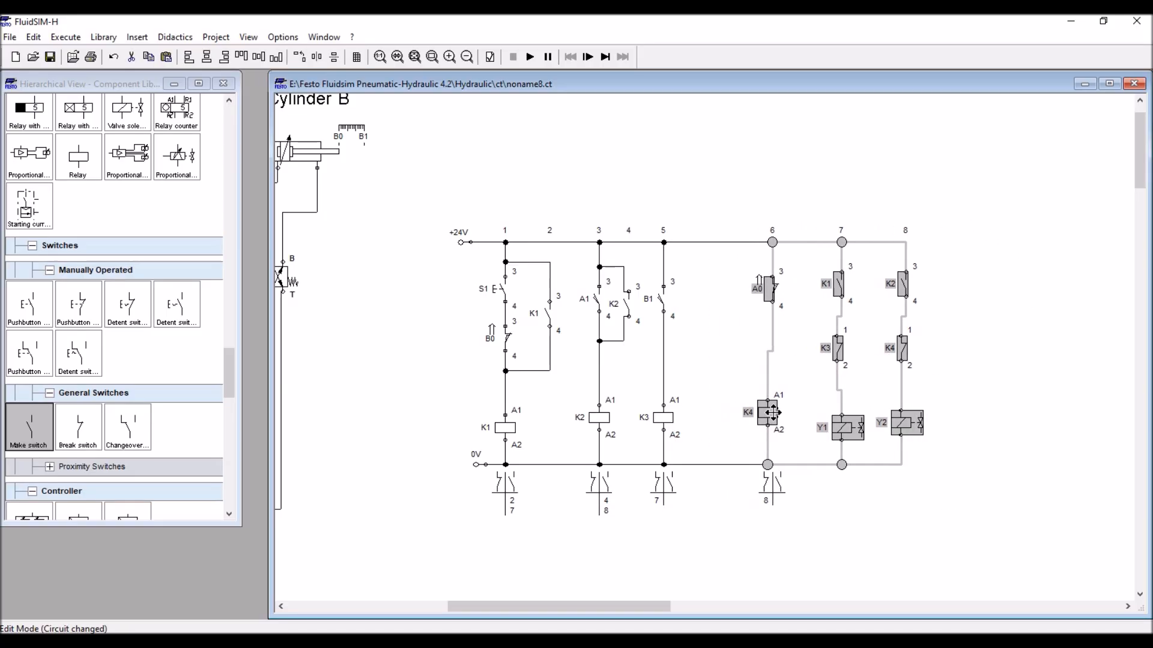
# - Shift the B1 branch with relay K3 slightly farther from the A1 branch
pyautogui.click(706, 446)
pyautogui.moveTo(720, 204); pyautogui.dragTo(632, 554)
pyautogui.moveTo(668, 416); pyautogui.dragTo(682, 415)
pyautogui.click(723, 521)
# - Place a make switch beside the B1 switch and wire it in parallel across B1 as a holding contact
pyautogui.moveTo(30, 428); pyautogui.dragTo(725, 307)
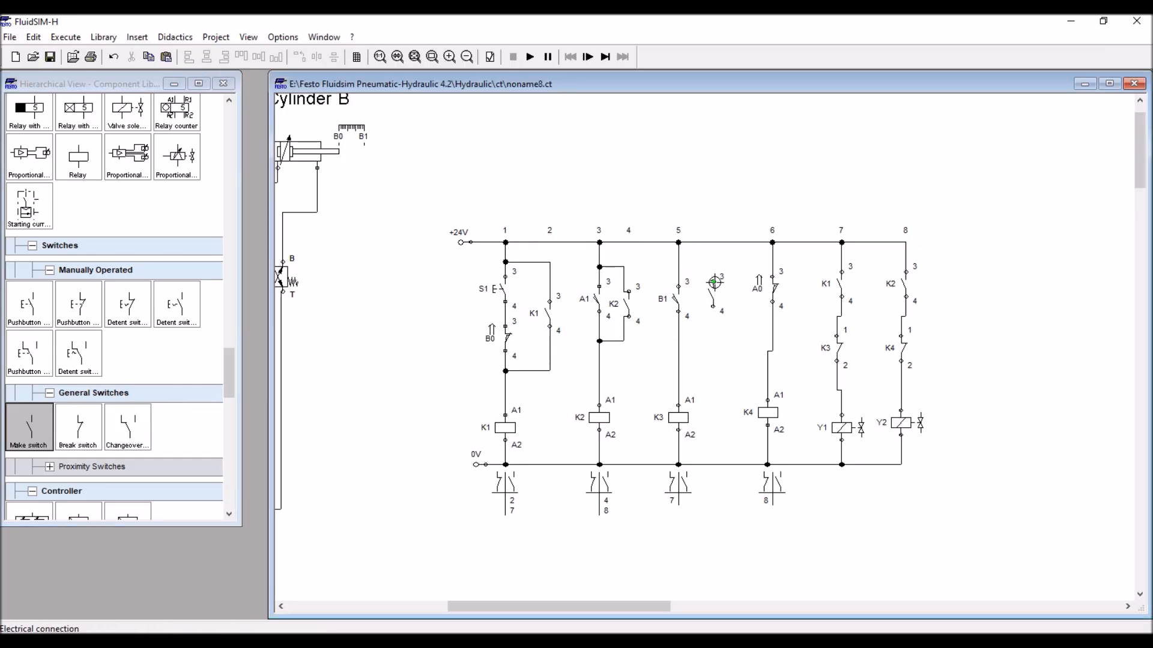
pyautogui.moveTo(713, 281); pyautogui.dragTo(679, 262)
pyautogui.moveTo(712, 308); pyautogui.dragTo(680, 352)
pyautogui.moveTo(713, 307); pyautogui.dragTo(678, 351)
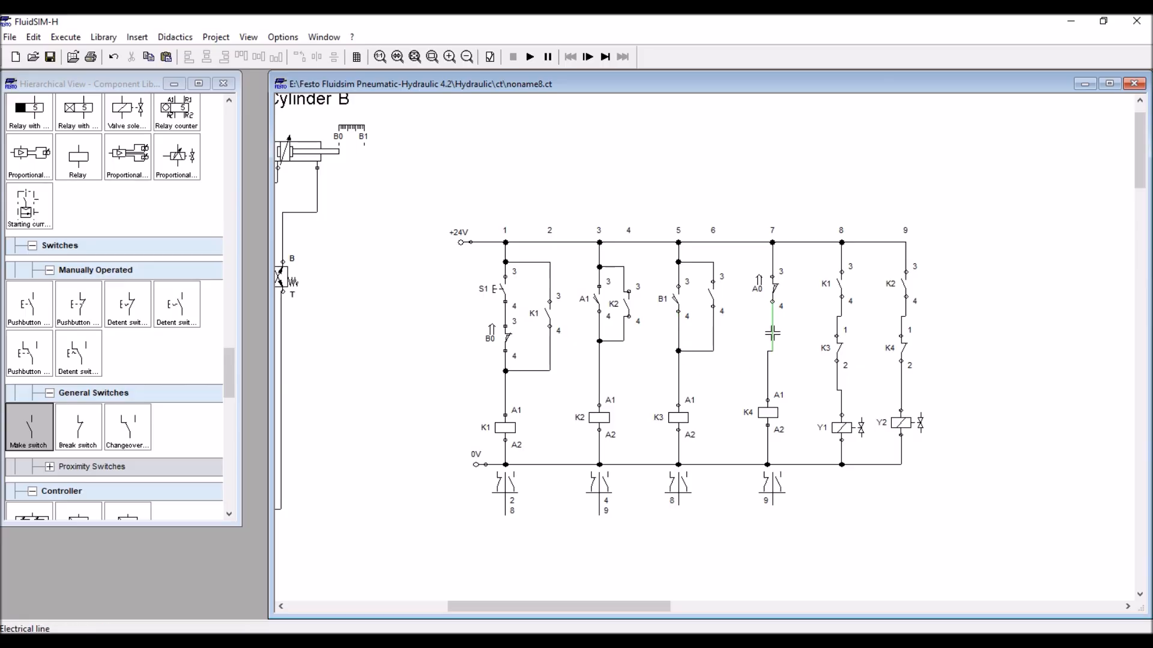
# - Place a make switch beside the A0 switch and wire it in parallel across A0
pyautogui.click(70, 410)
pyautogui.moveTo(70, 410)
pyautogui.mouseDown()
pyautogui.moveTo(823, 289)
pyautogui.moveTo(815, 302)
pyautogui.moveTo(802, 274)
pyautogui.moveTo(772, 262)
pyautogui.mouseUp()
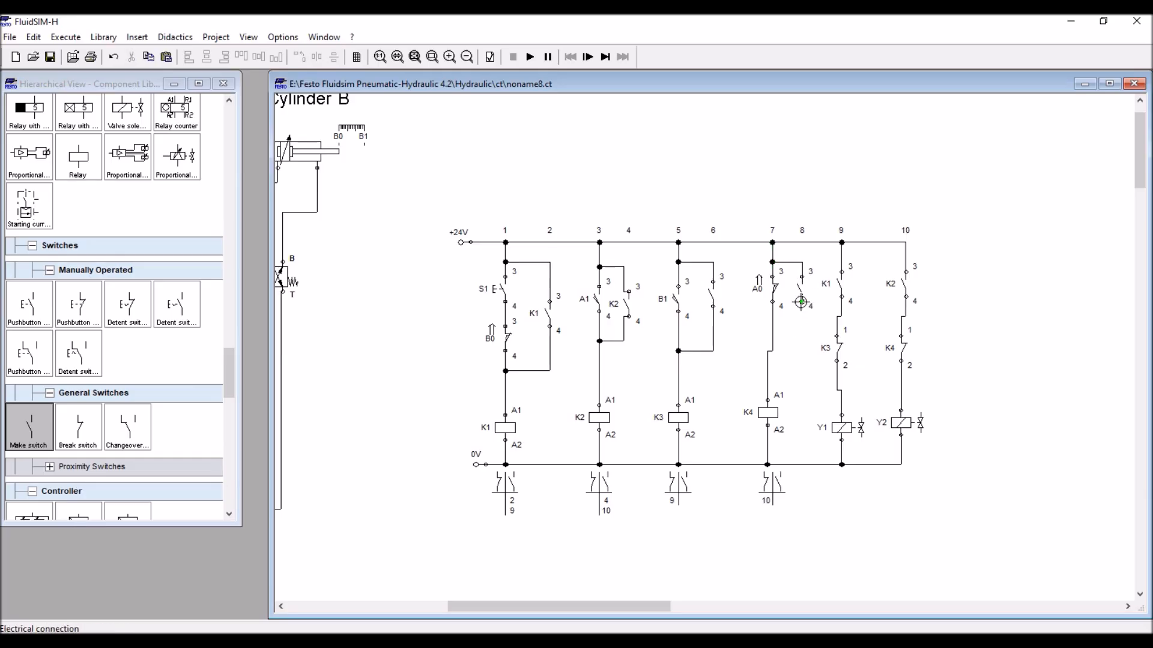
pyautogui.moveTo(802, 302); pyautogui.dragTo(772, 326)
# - Label the make switch parallel to B1 as K3 and the one parallel to A0 as K4
pyautogui.doubleClick(712, 295)
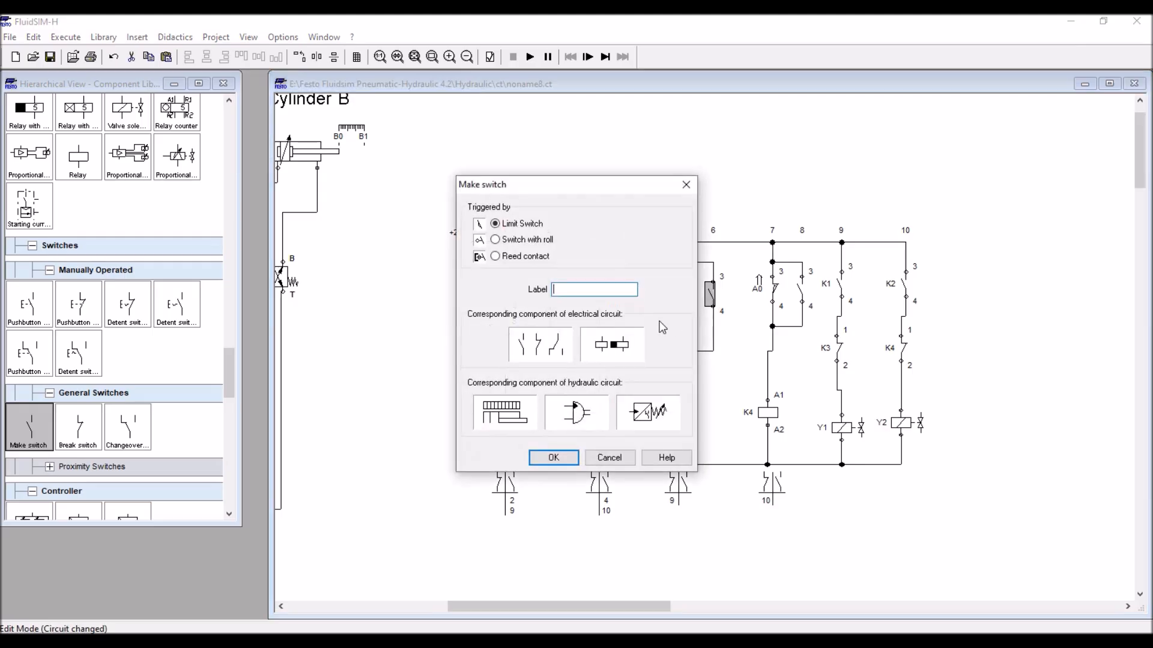
pyautogui.write('K3')
pyautogui.press('Return')
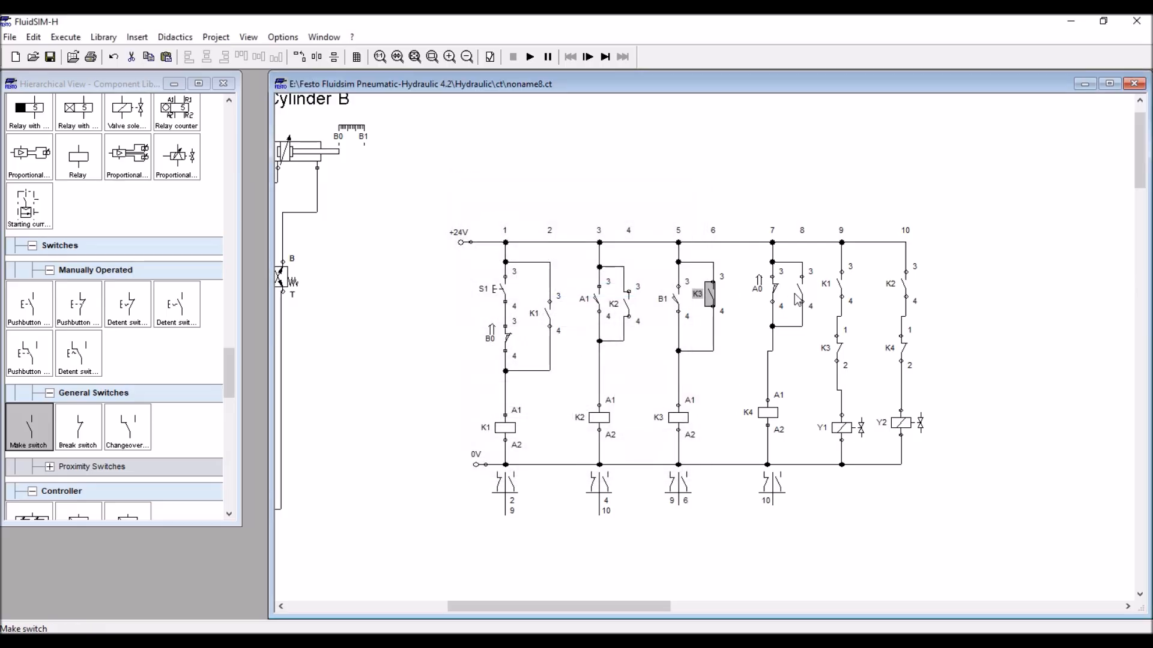
pyautogui.doubleClick(798, 293)
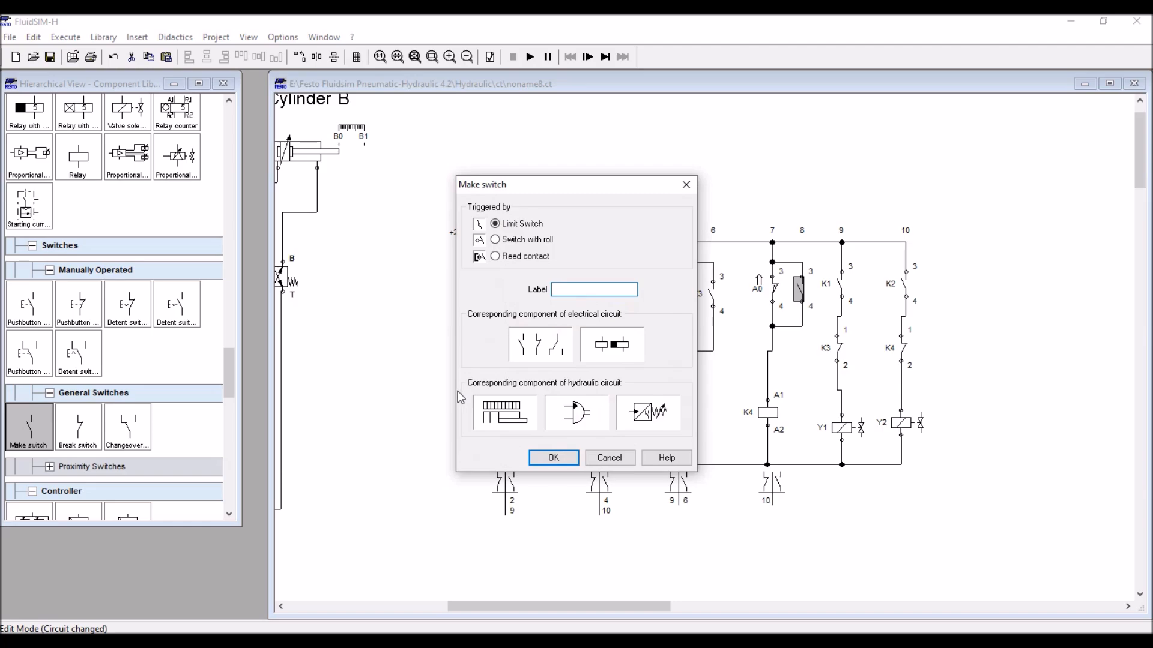
pyautogui.write('K4')
pyautogui.press('Return')
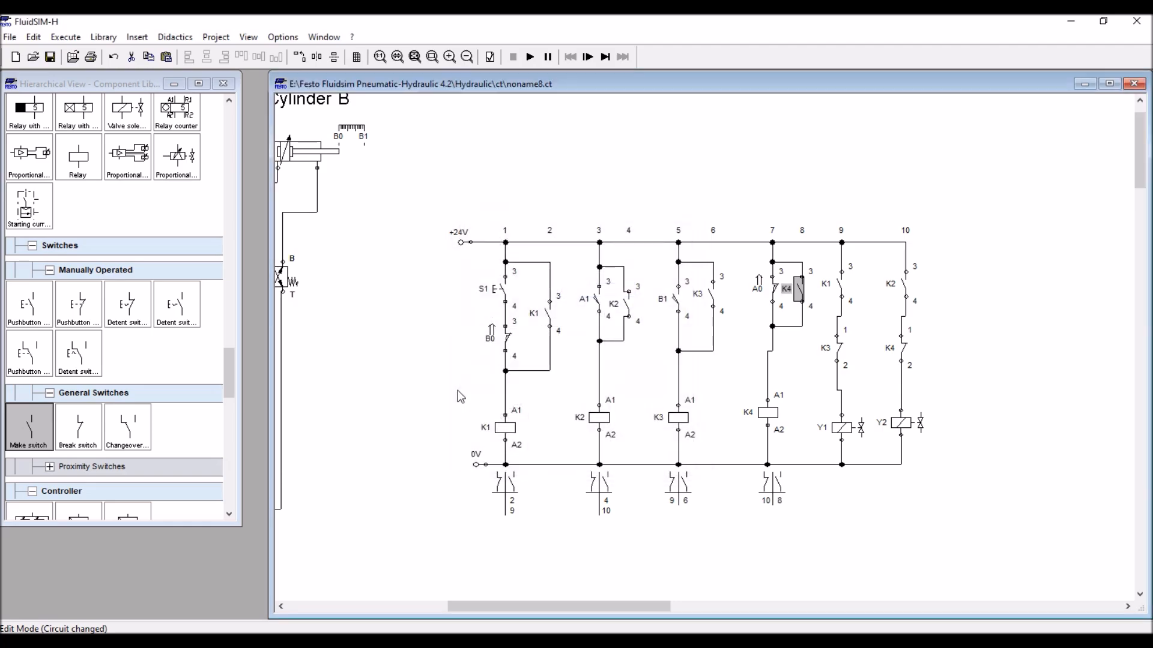
pyautogui.click(1063, 373)
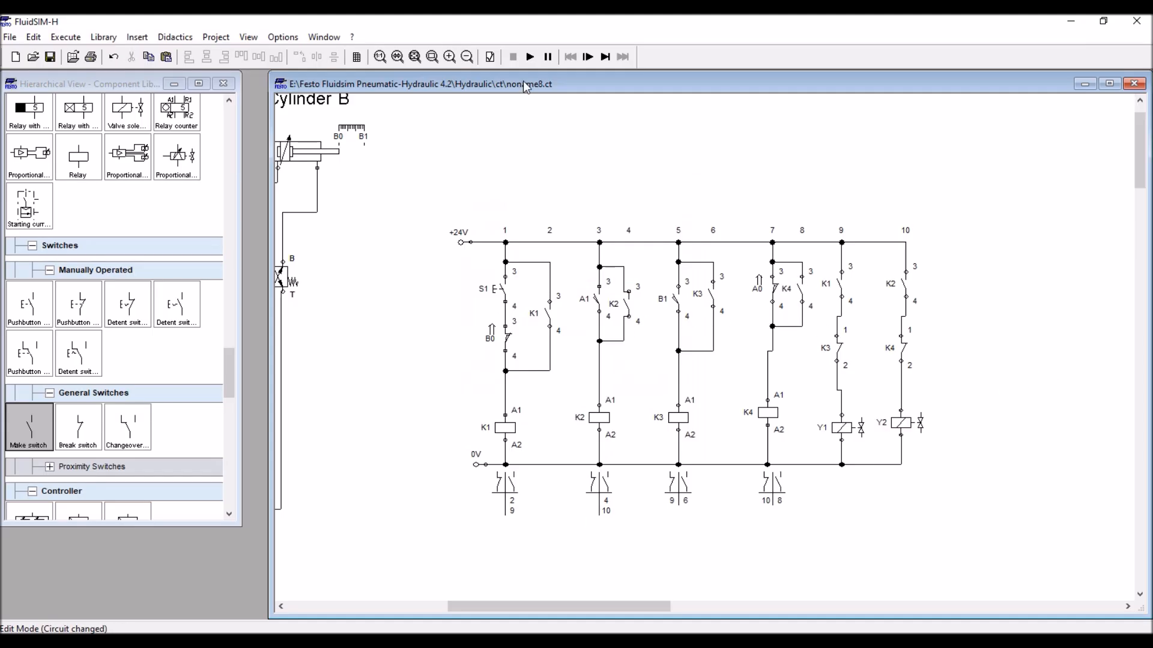
# - Show the whole circuit and simulate it to check the cylinder sequence, stopping the simulation when done
pyautogui.click(397, 57)
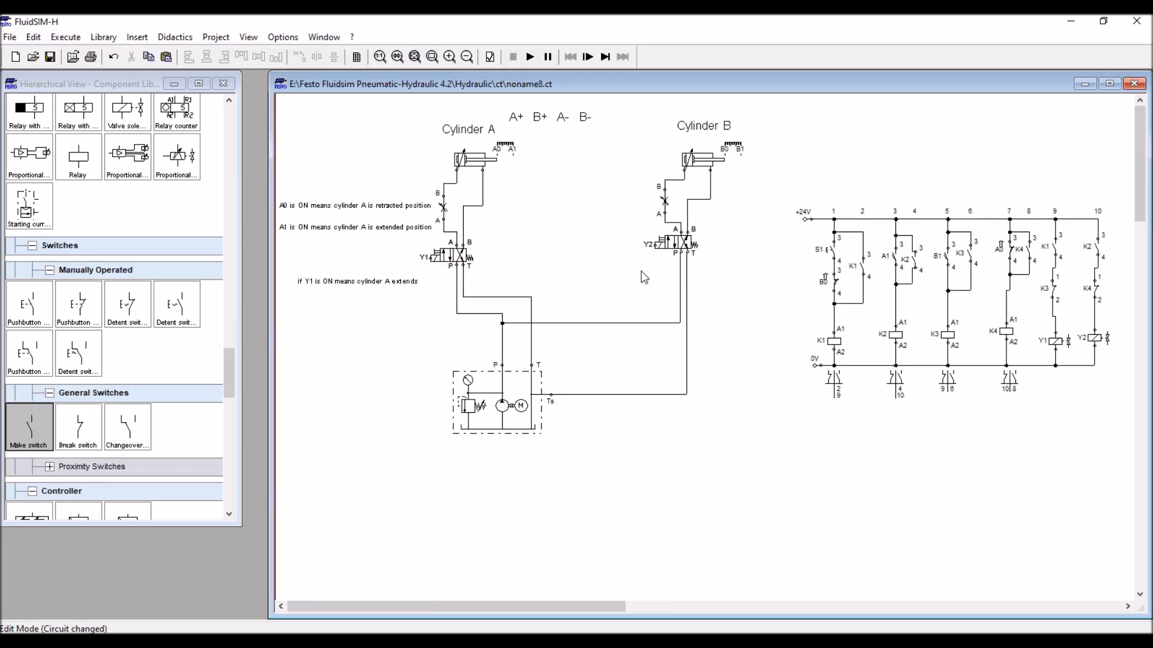
pyautogui.click(531, 60)
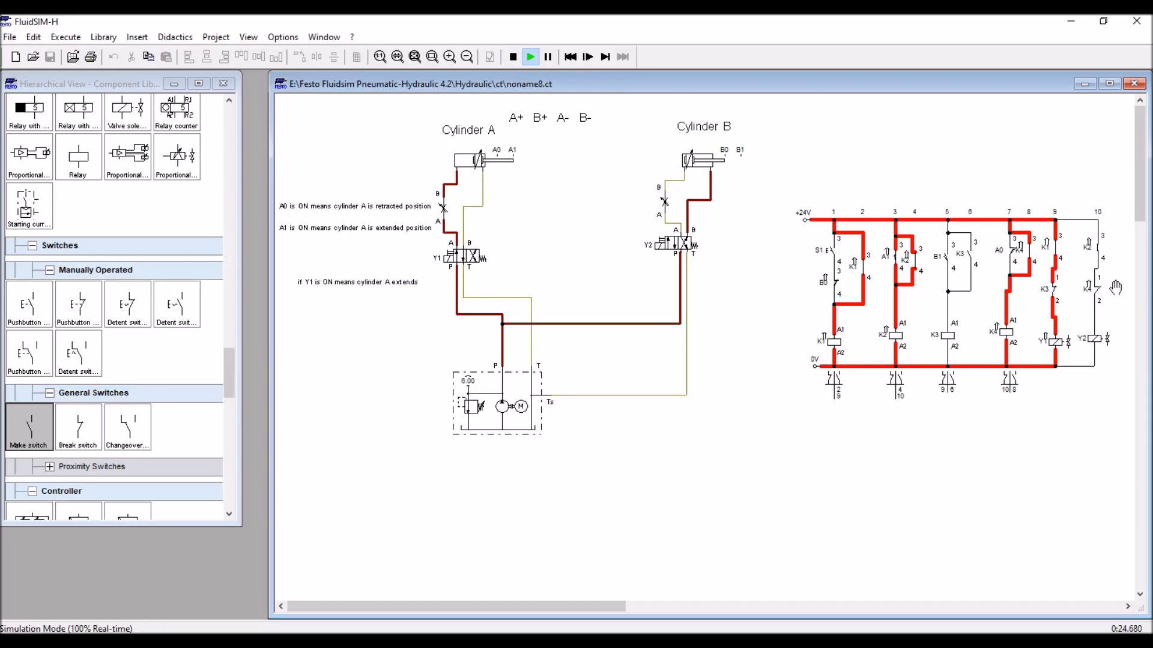
pyautogui.click(513, 56)
# - Simulate the circuit again with the relay branches enlarged, triggering S1 to check which branches carry current, and stop the simulation
pyautogui.moveTo(617, 606); pyautogui.dragTo(721, 606)
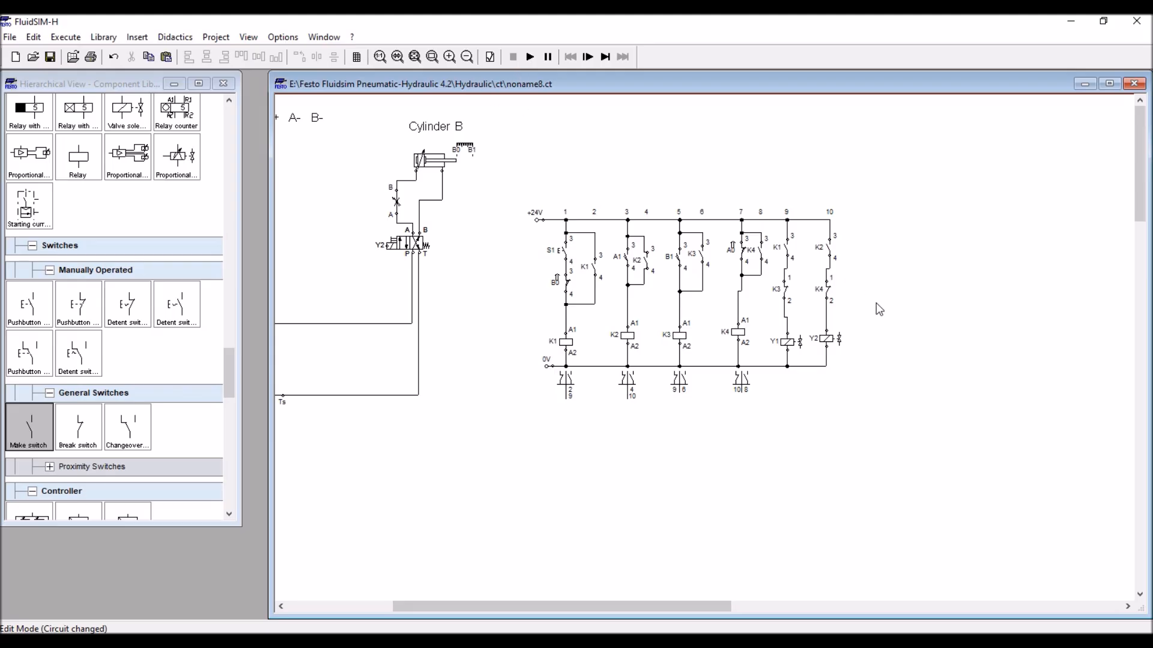
pyautogui.press('super')
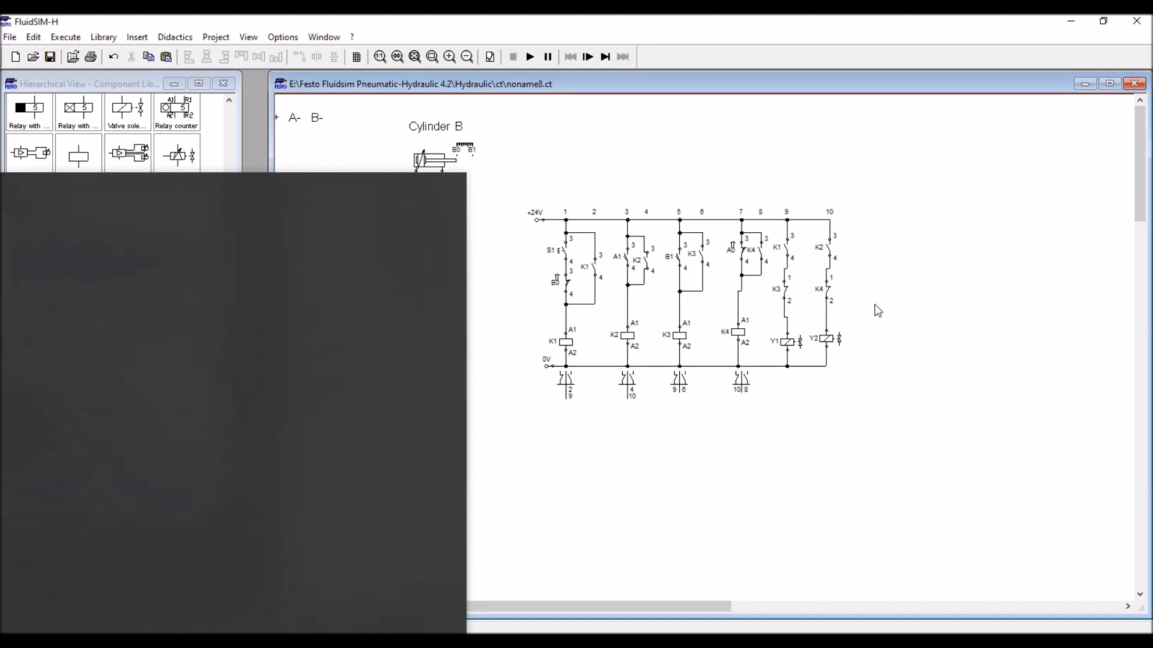
pyautogui.press('super')
pyautogui.scroll(2, 875, 304)
pyautogui.scroll(-1, 875, 304)
pyautogui.moveTo(604, 611); pyautogui.dragTo(673, 603)
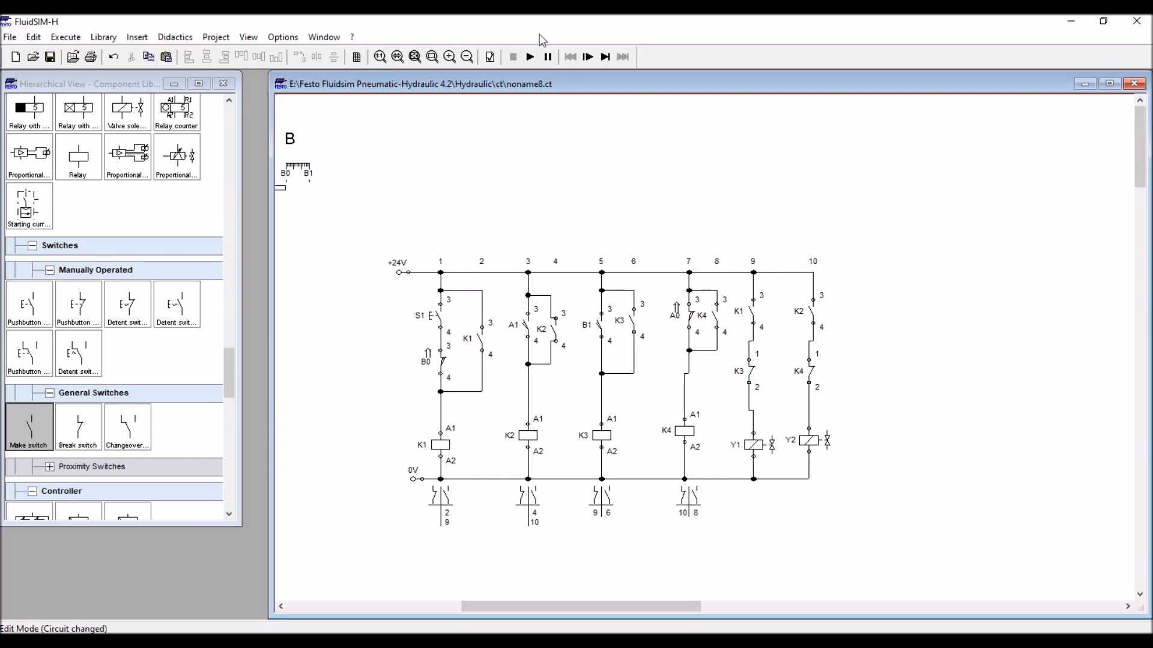
pyautogui.click(530, 56)
pyautogui.click(443, 303)
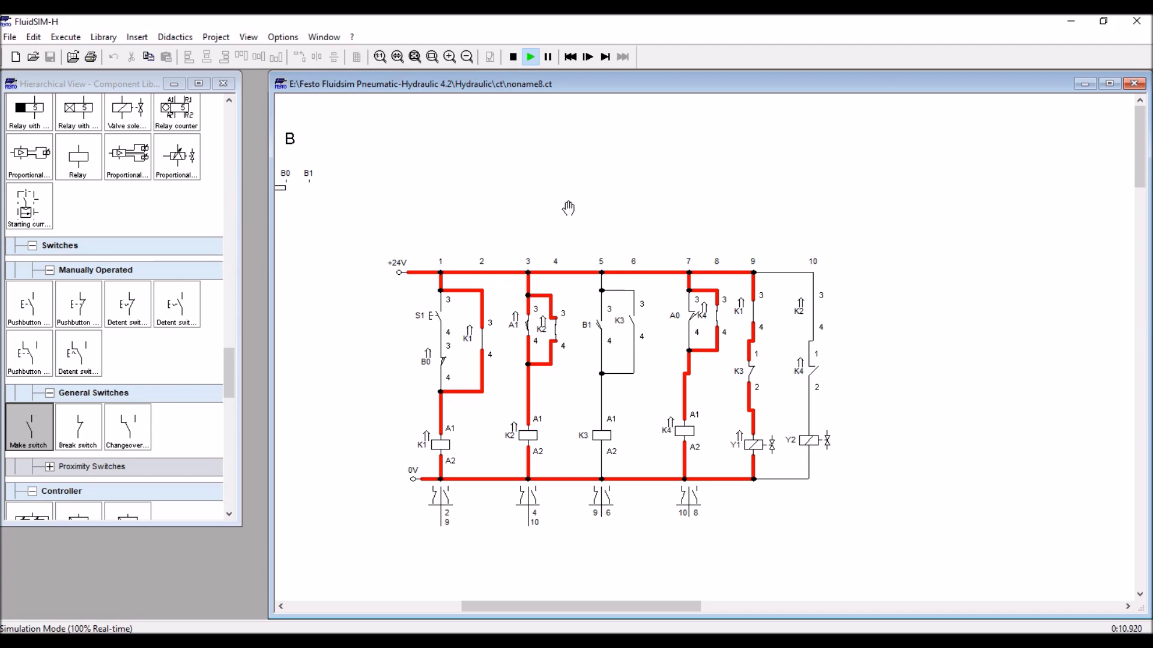
pyautogui.click(513, 57)
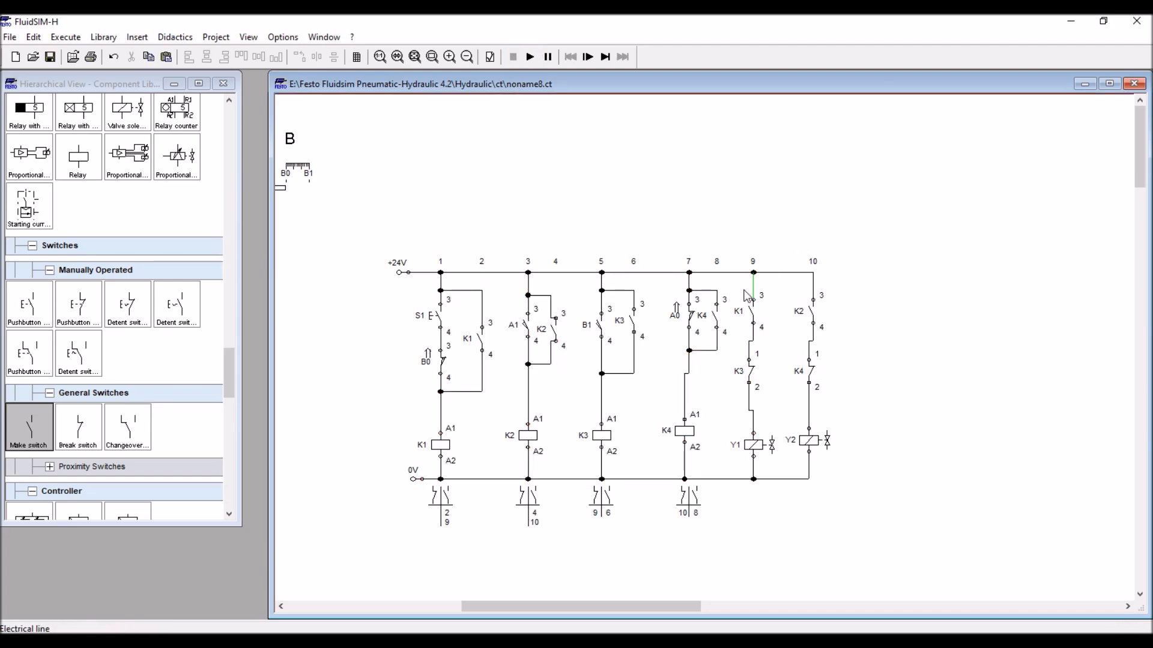
# - Delete the K4 holding contact parallel to A0 and simulate the full circuit again, triggering it with S1
pyautogui.click(719, 325)
pyautogui.press('Delete')
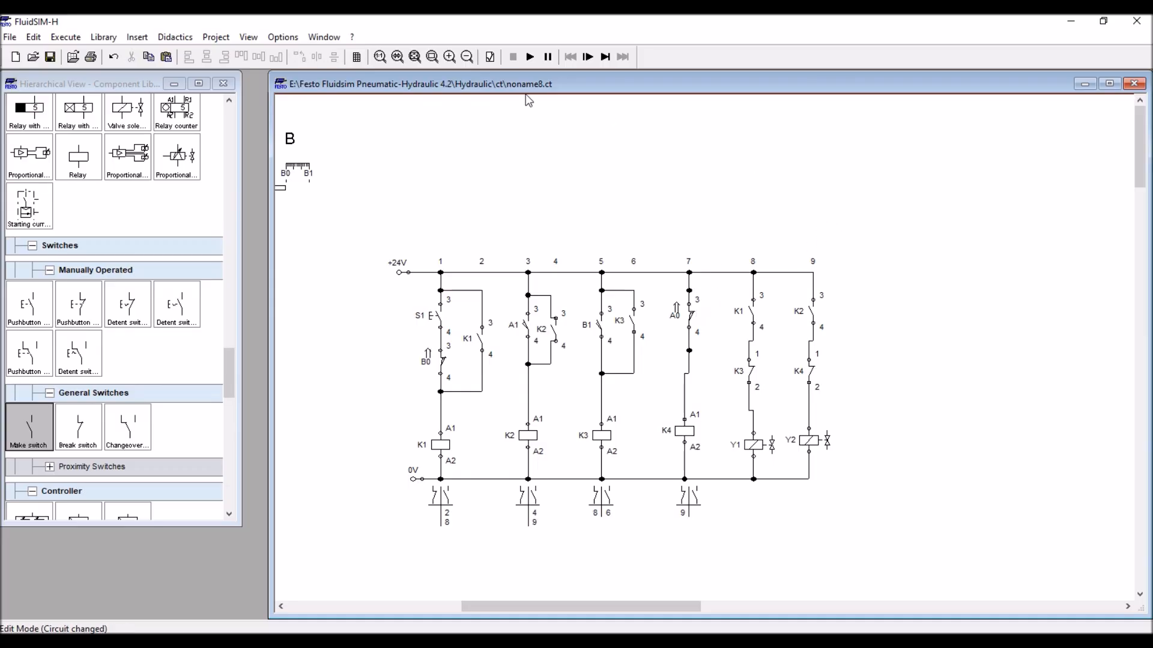
pyautogui.click(531, 57)
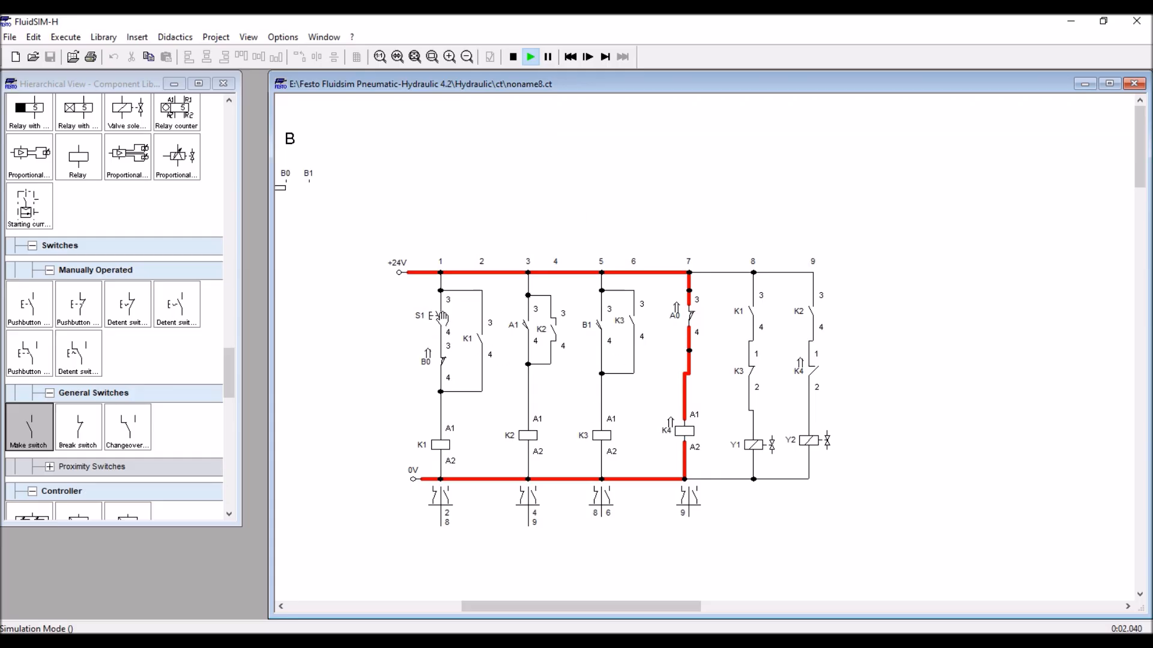
pyautogui.click(421, 61)
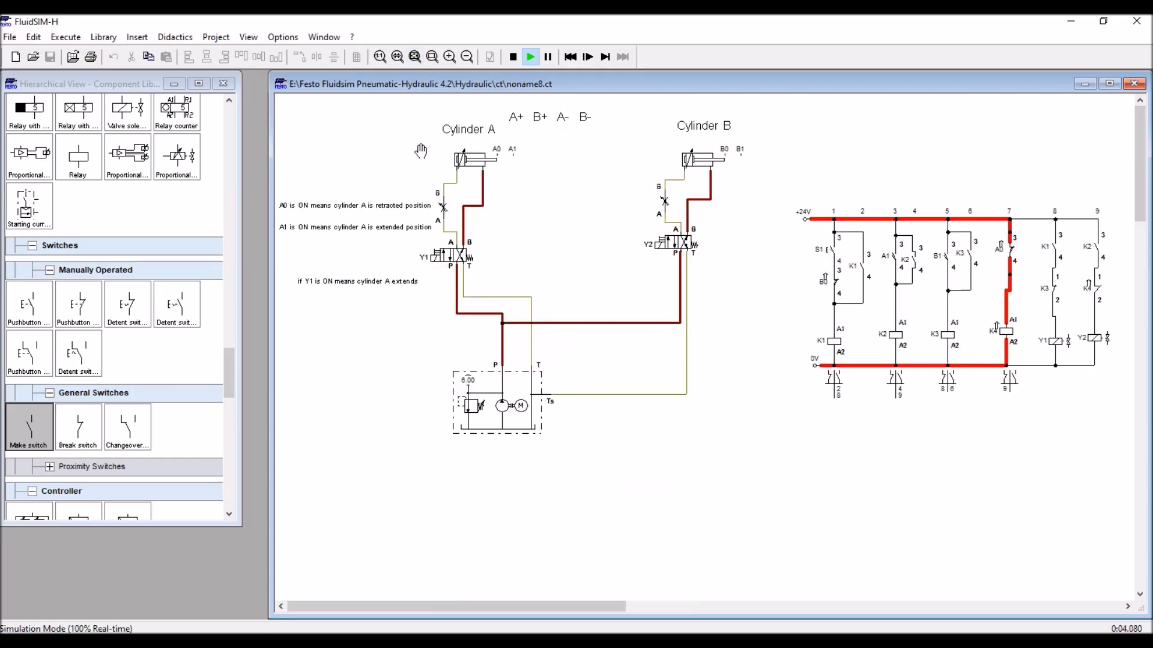
pyautogui.click(835, 250)
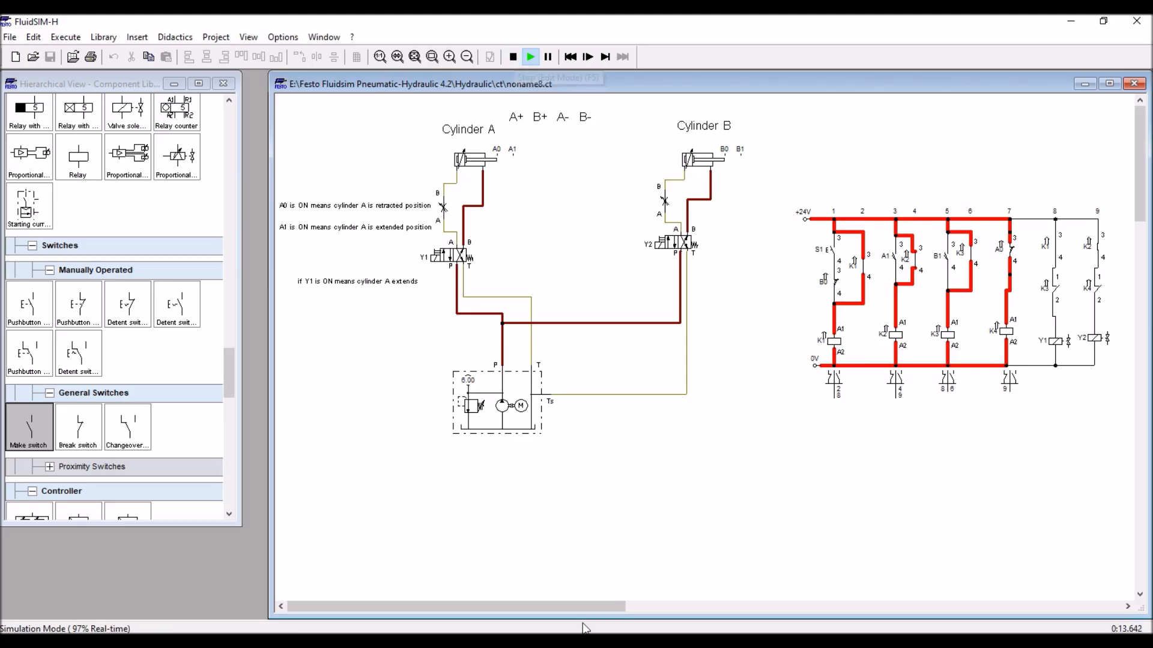
pyautogui.moveTo(603, 610); pyautogui.dragTo(664, 609)
pyautogui.click(511, 57)
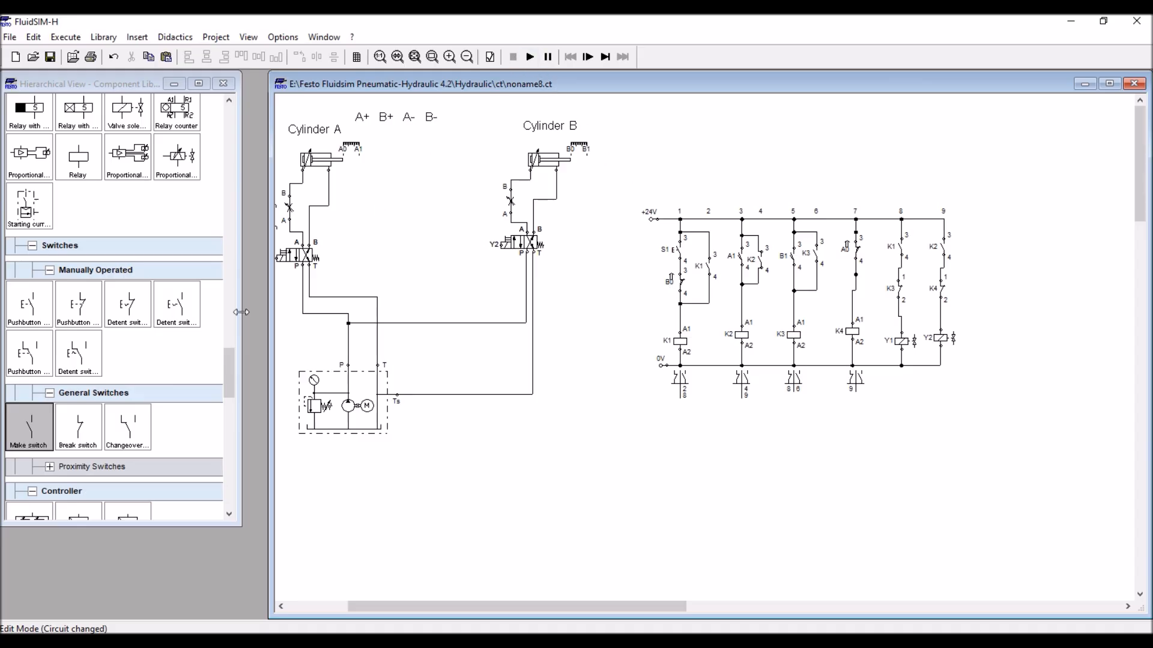
# - Place a break switch in the free area beside the control circuit and shift the relay coils, solenoids and 0V line farther down
pyautogui.moveTo(88, 436); pyautogui.dragTo(971, 421)
pyautogui.moveTo(741, 338); pyautogui.dragTo(741, 361)
pyautogui.click(717, 473)
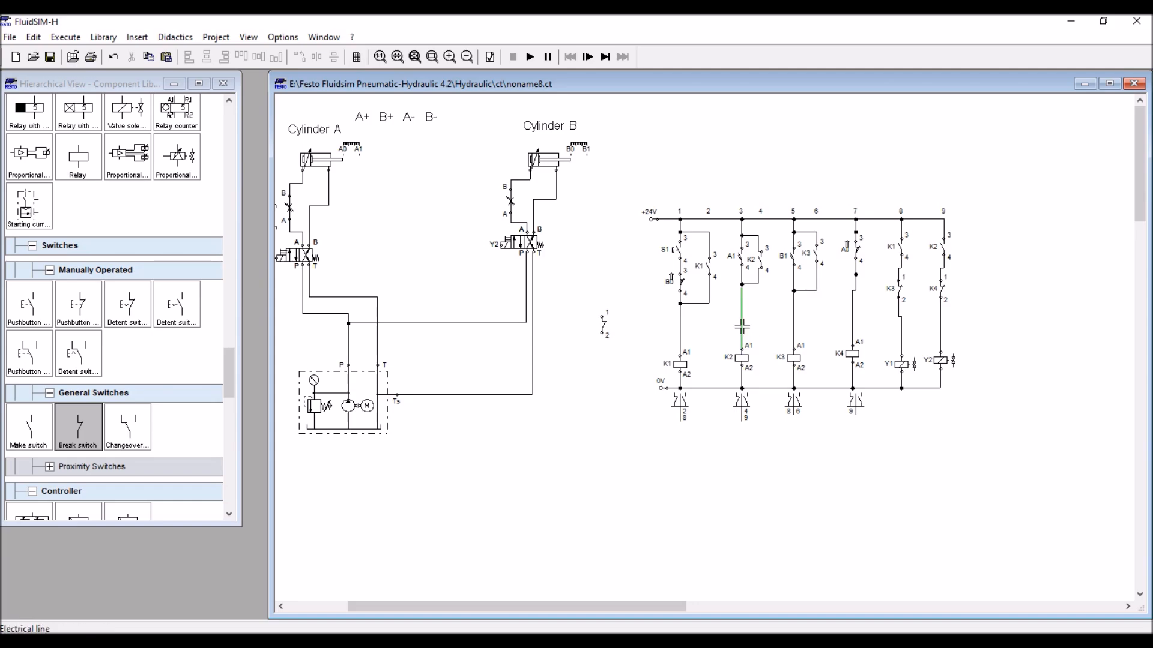
# - Delete the connection lines leading from the A1, B1 and A0 switches to relays K2, K3 and K4
pyautogui.click(742, 329)
pyautogui.press('Delete')
pyautogui.click(794, 327)
pyautogui.press('Delete')
pyautogui.click(852, 329)
pyautogui.press('Delete')
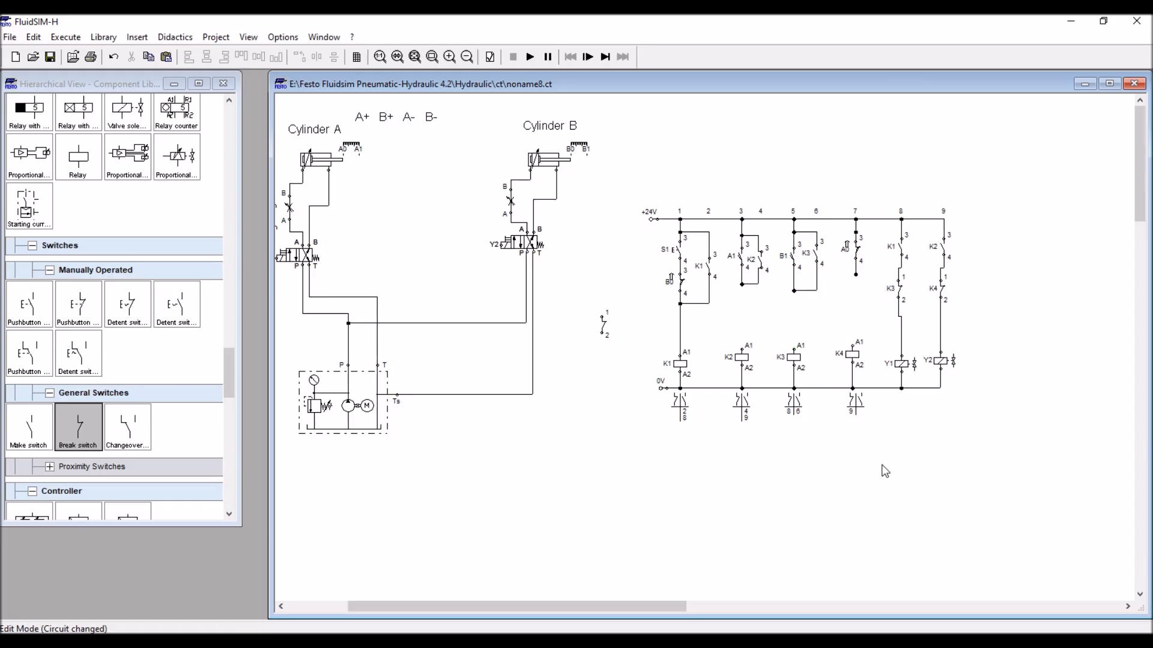
# - Place a make switch beside A0 again and connect its upper terminal to the line above A0
pyautogui.moveTo(28, 428); pyautogui.dragTo(855, 227)
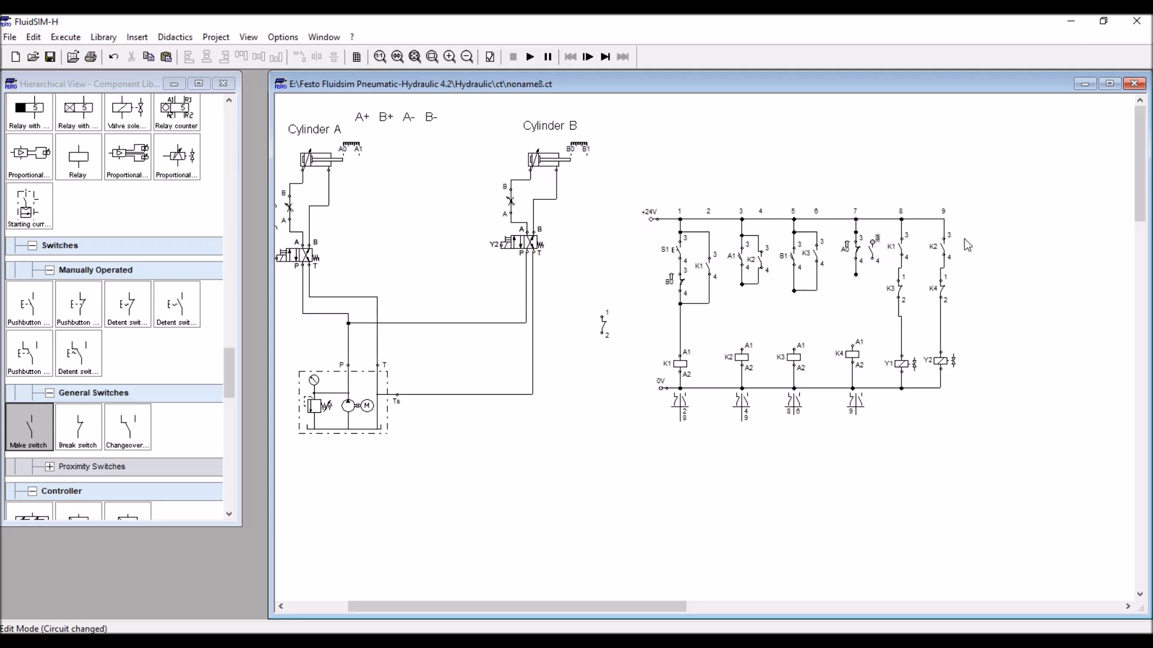
pyautogui.scroll(1, 966, 239)
pyautogui.moveTo(569, 611); pyautogui.dragTo(686, 613)
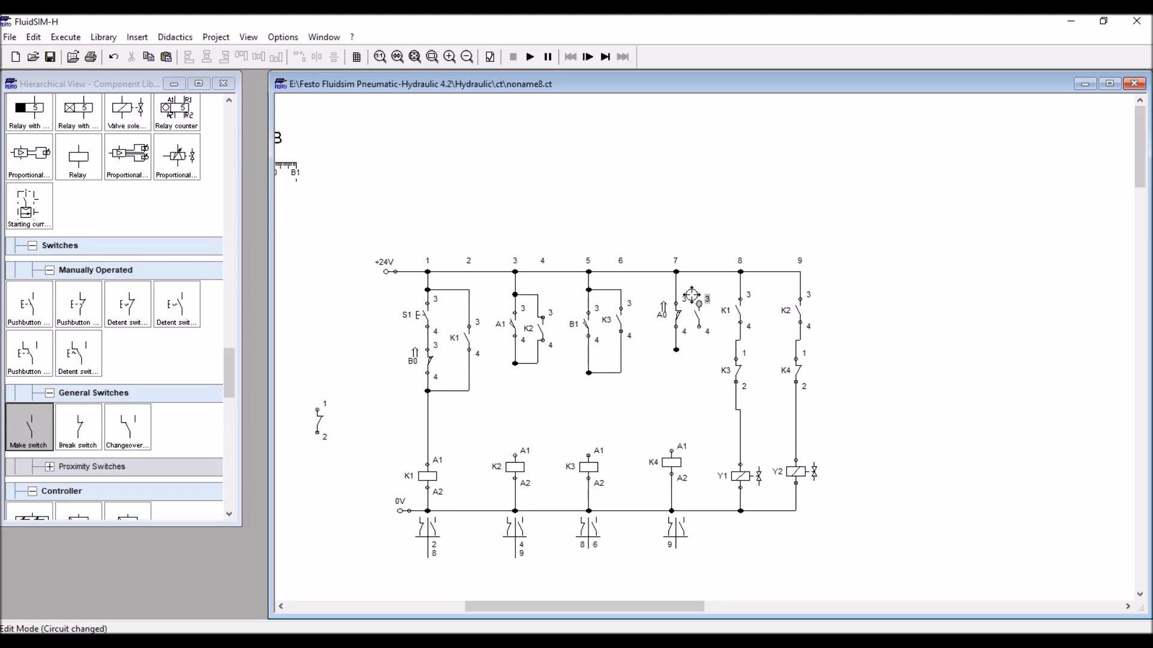
pyautogui.moveTo(676, 288); pyautogui.dragTo(699, 304)
# - Place a make switch above relay K2, wire it in series with the A1 branch and label it K1
pyautogui.moveTo(38, 440); pyautogui.dragTo(515, 419)
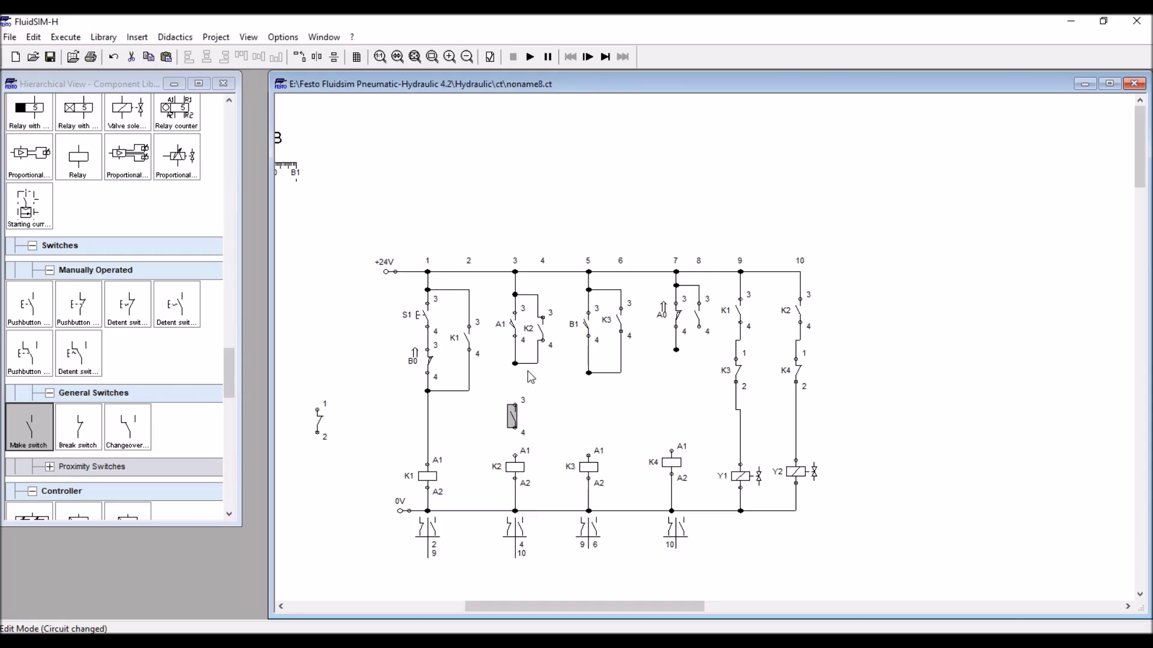
pyautogui.click(545, 408)
pyautogui.moveTo(516, 404); pyautogui.dragTo(515, 364)
pyautogui.moveTo(516, 428); pyautogui.dragTo(515, 456)
pyautogui.doubleClick(517, 419)
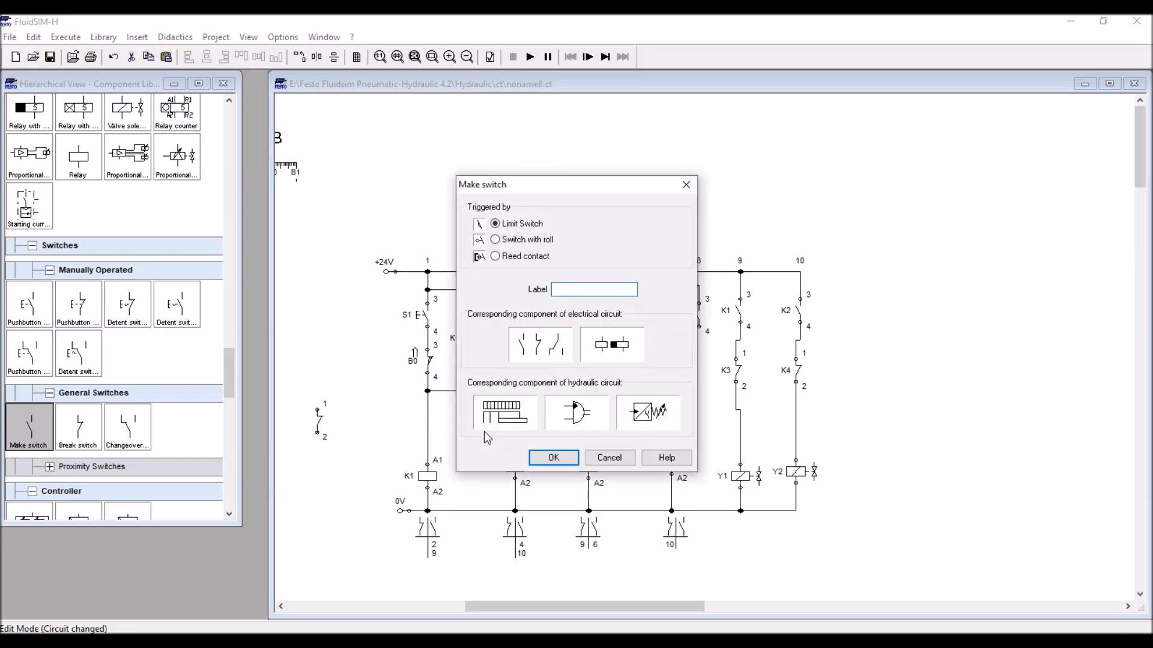
pyautogui.press('Return')
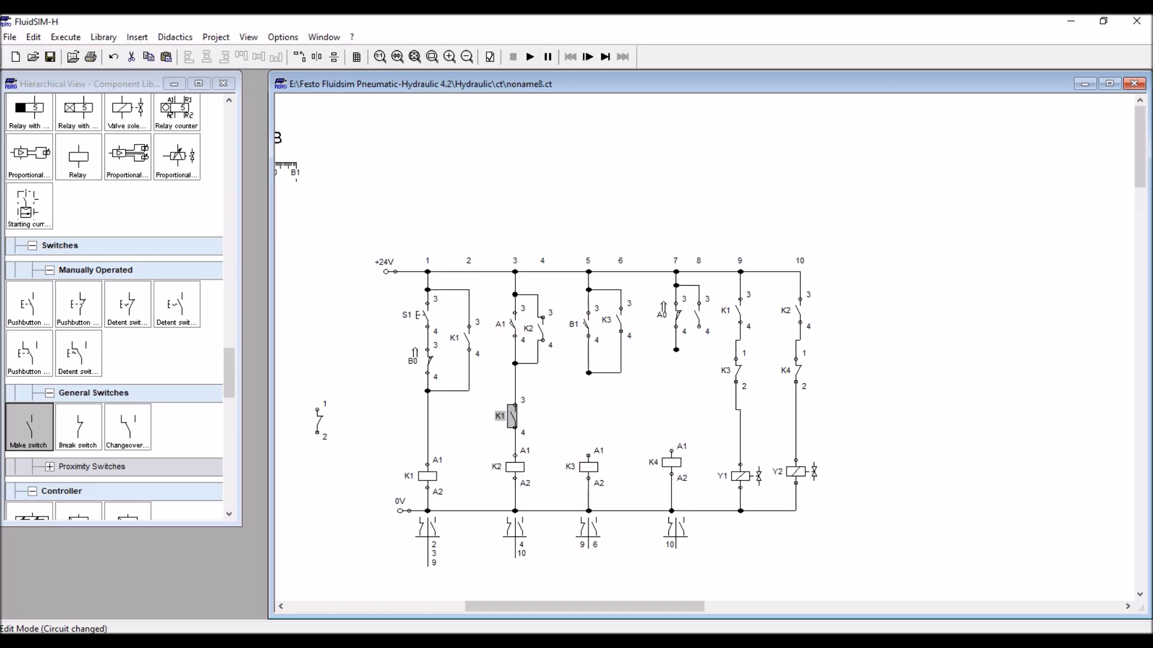
# - Place a make switch above relay K3, wire it in series with the B1 branch and label it K2
pyautogui.click(593, 427)
pyautogui.moveTo(30, 427); pyautogui.dragTo(589, 415)
pyautogui.click(635, 426)
pyautogui.moveTo(588, 374)
pyautogui.mouseDown()
pyautogui.moveTo(588, 395)
pyautogui.moveTo(589, 372)
pyautogui.mouseUp()
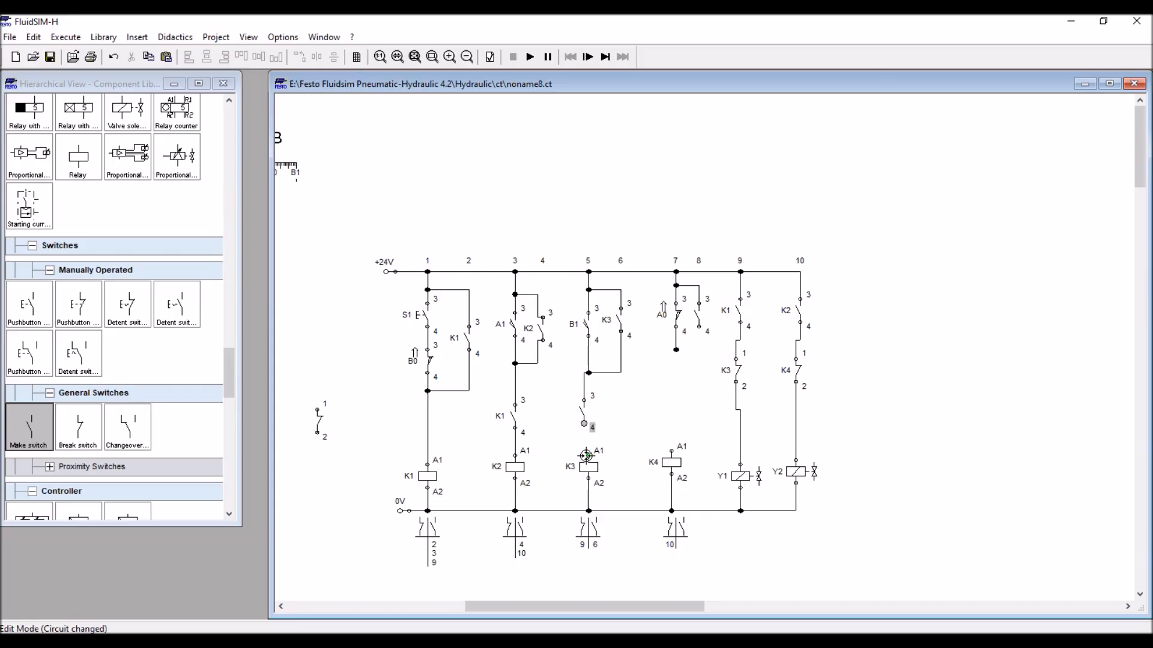
pyautogui.doubleClick(578, 414)
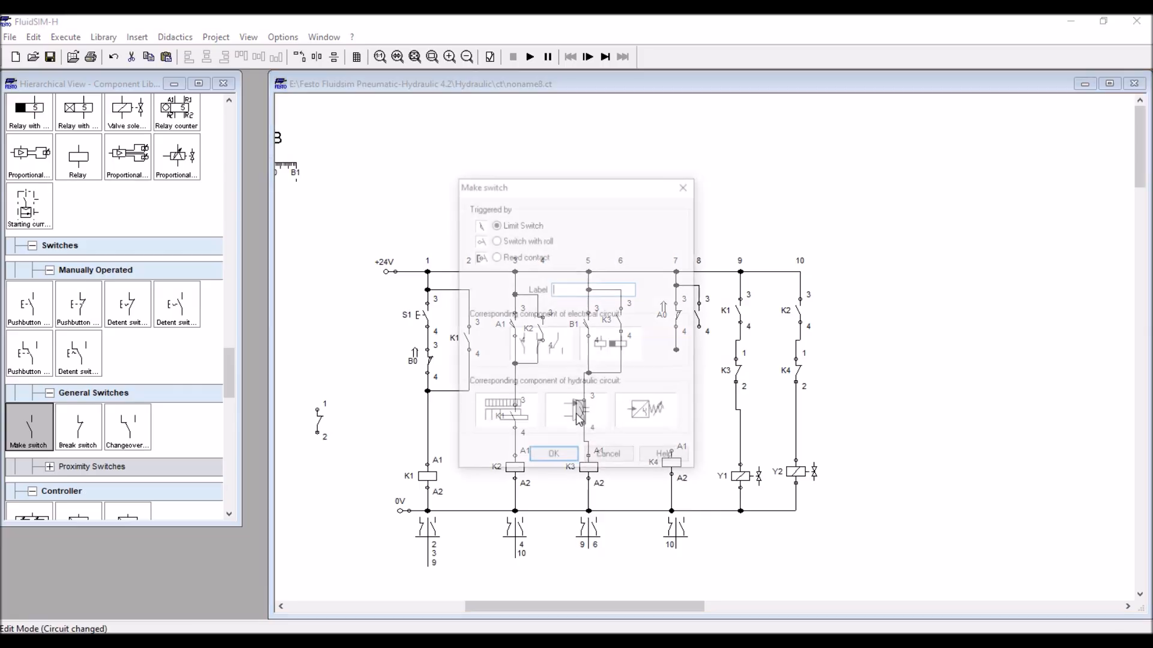
pyautogui.write('K2')
pyautogui.press('Return')
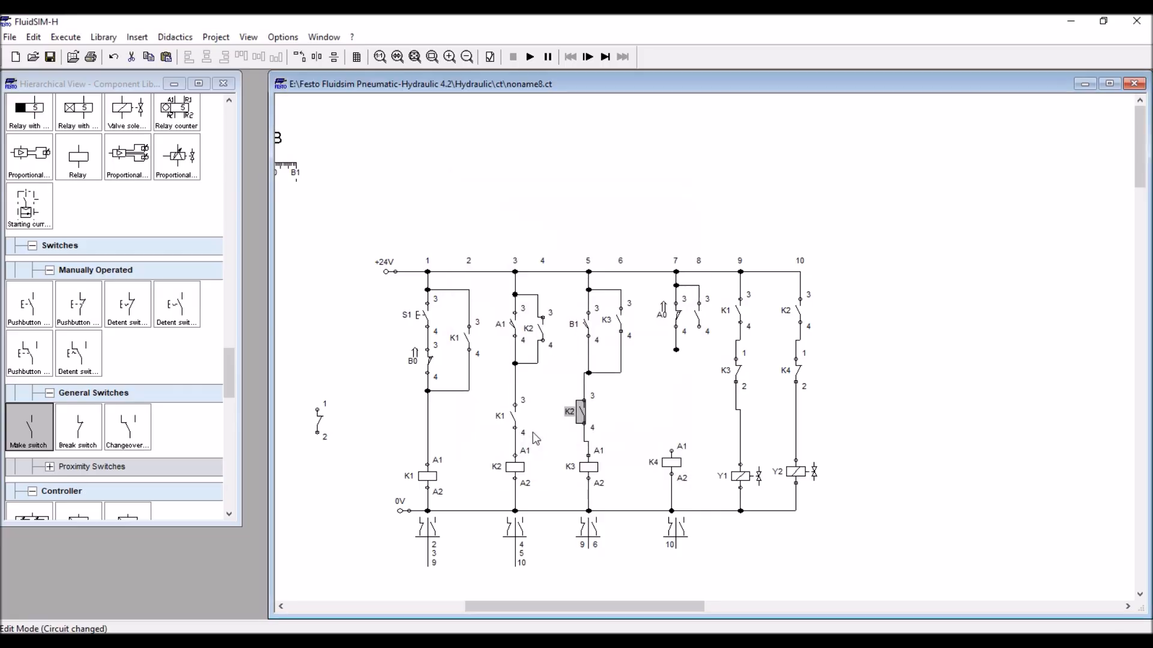
pyautogui.click(972, 567)
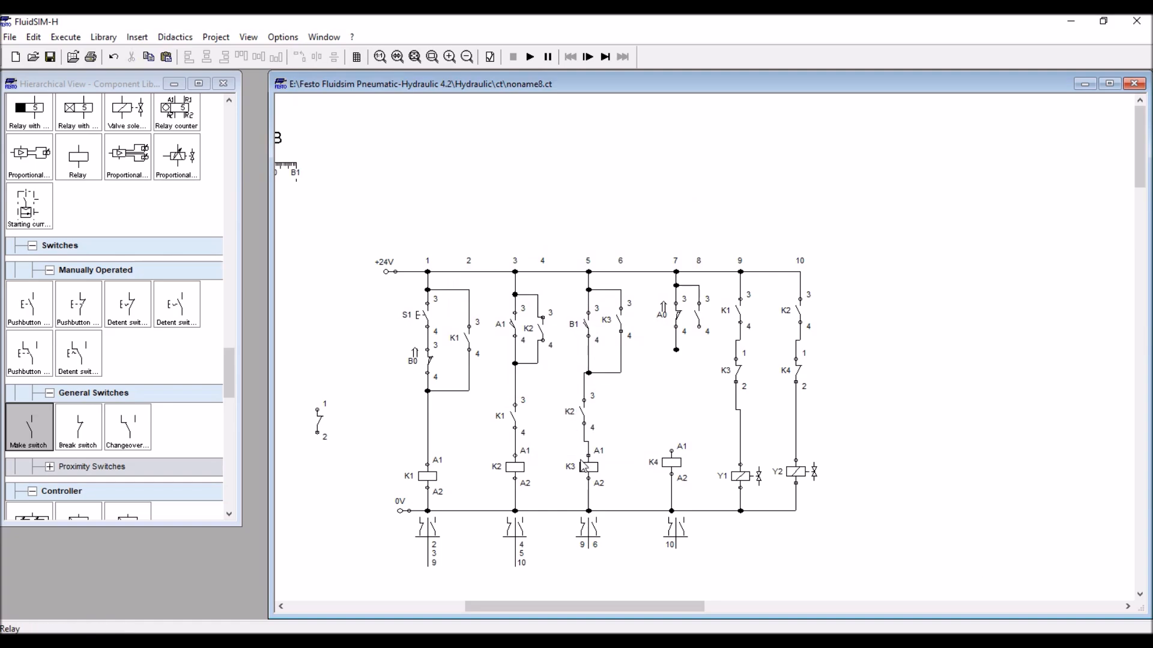
# - Place a make switch above relay K4, replace the loose junction with a line from A0, and rejoin the parallel make switch below A0
pyautogui.moveTo(29, 426); pyautogui.dragTo(672, 416)
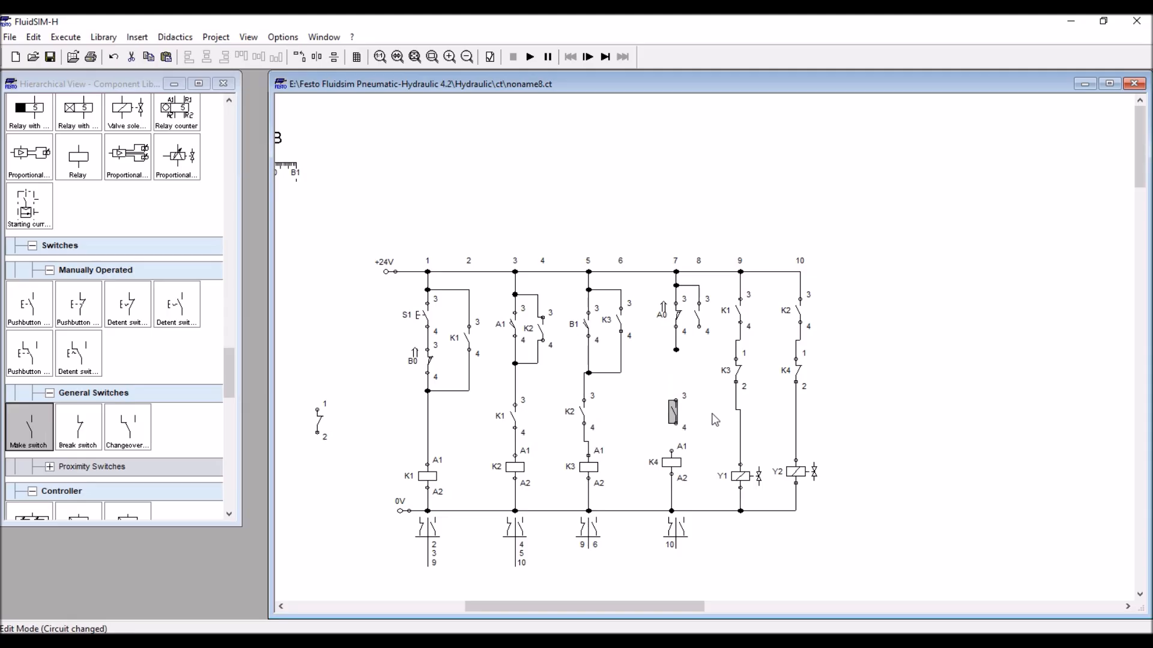
pyautogui.moveTo(673, 352)
pyautogui.mouseDown()
pyautogui.moveTo(675, 404)
pyautogui.moveTo(680, 363)
pyautogui.mouseUp()
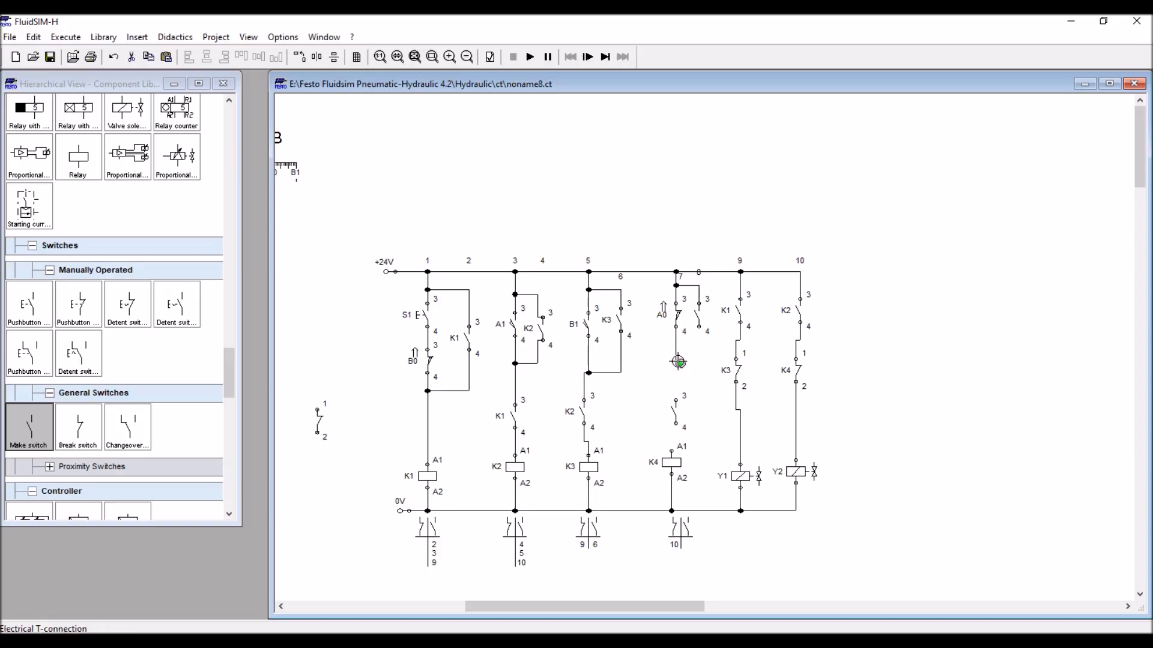
pyautogui.press('Delete')
pyautogui.moveTo(676, 329); pyautogui.dragTo(676, 401)
pyautogui.moveTo(699, 327); pyautogui.dragTo(676, 368)
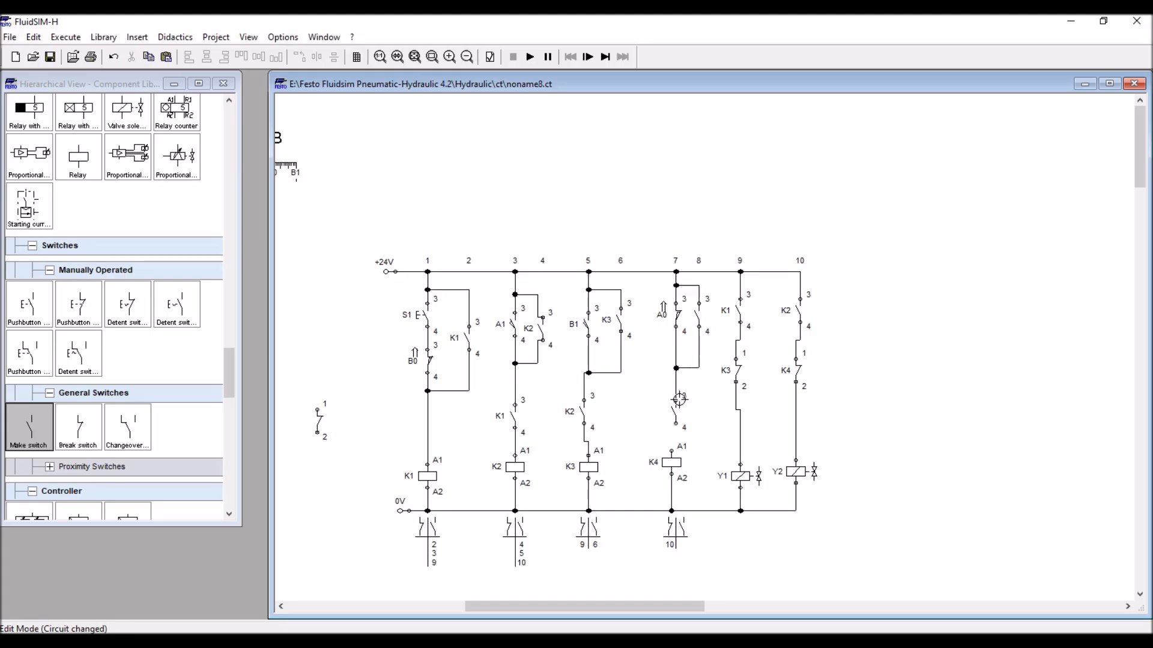
# - Wire the new series make switch to relay K4 and label it K3
pyautogui.moveTo(676, 423); pyautogui.dragTo(674, 450)
pyautogui.doubleClick(673, 413)
pyautogui.write('K3')
pyautogui.press('Return')
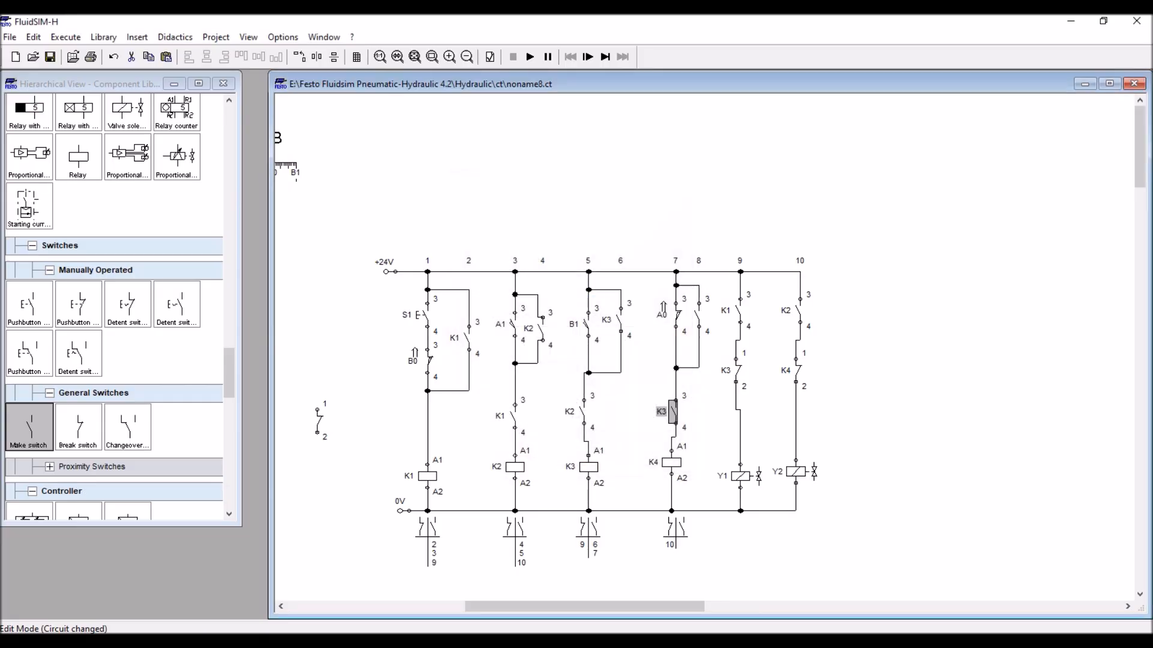
# - Delete the line above relay K1 and move the loose break switch into its place below the B0 junction
pyautogui.click(949, 549)
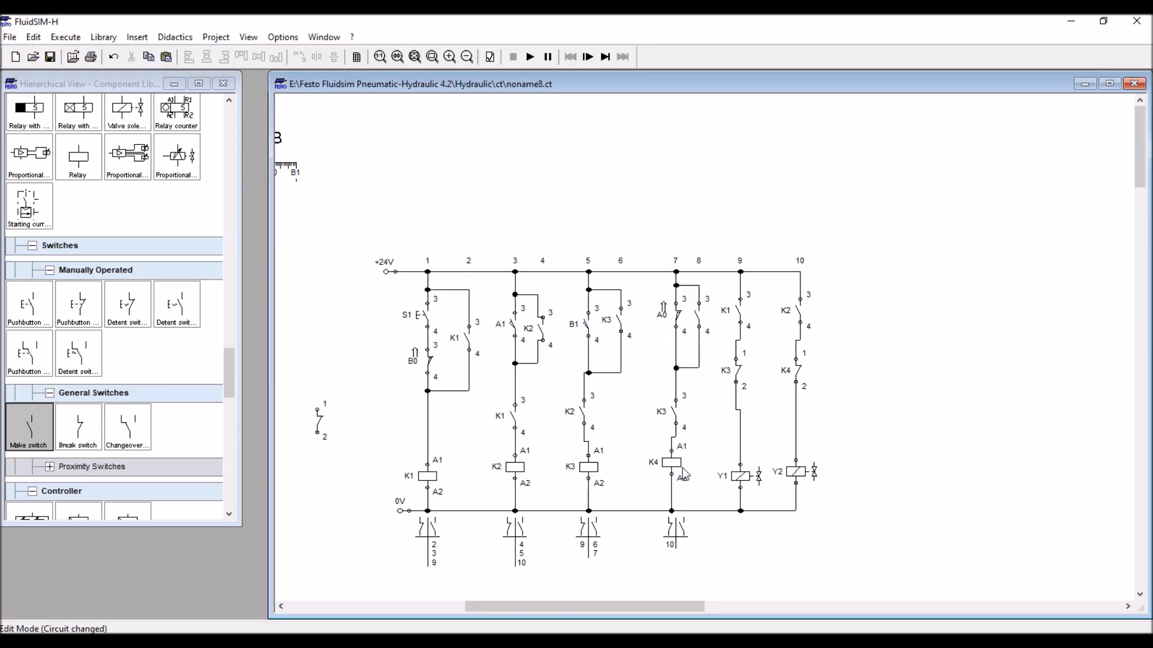
pyautogui.click(427, 430)
pyautogui.press('Delete')
pyautogui.moveTo(313, 413); pyautogui.dragTo(420, 420)
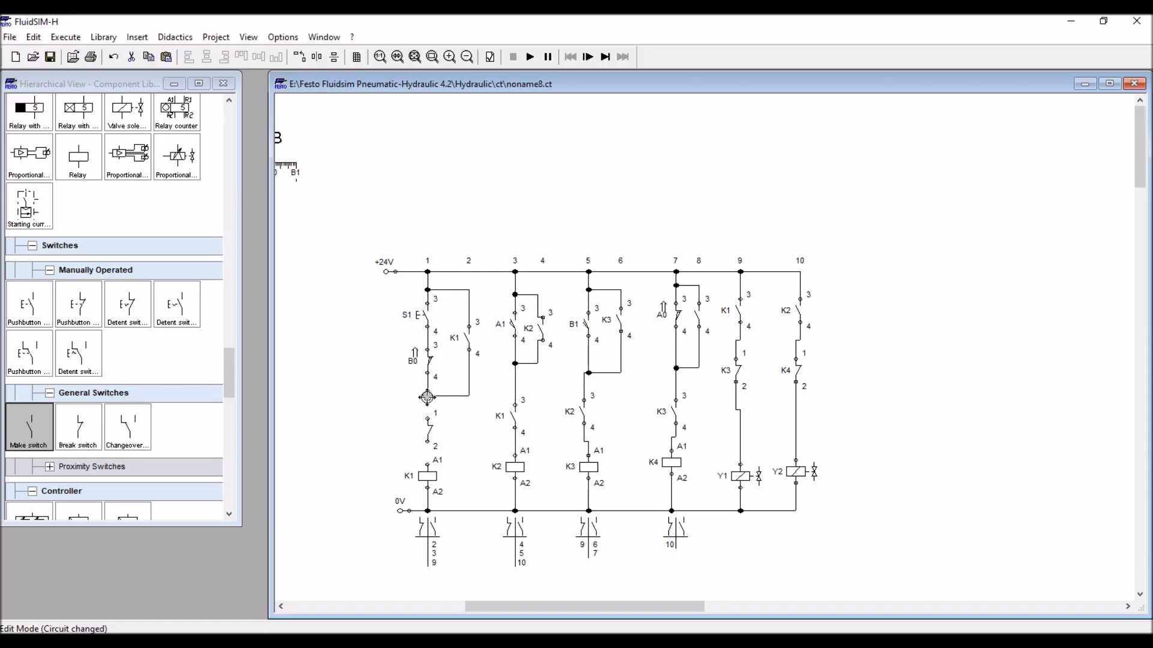
# - Wire the break switch in series between the B0 junction and relay K1 and label it K4
pyautogui.moveTo(427, 393); pyautogui.dragTo(428, 419)
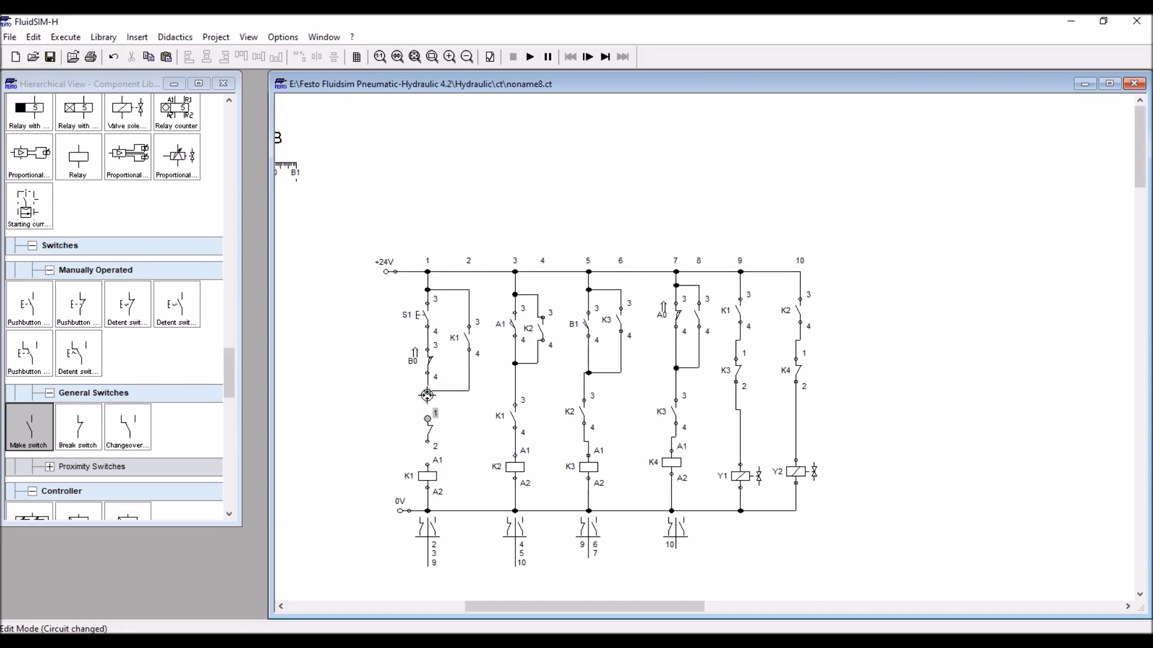
pyautogui.moveTo(428, 442); pyautogui.dragTo(427, 464)
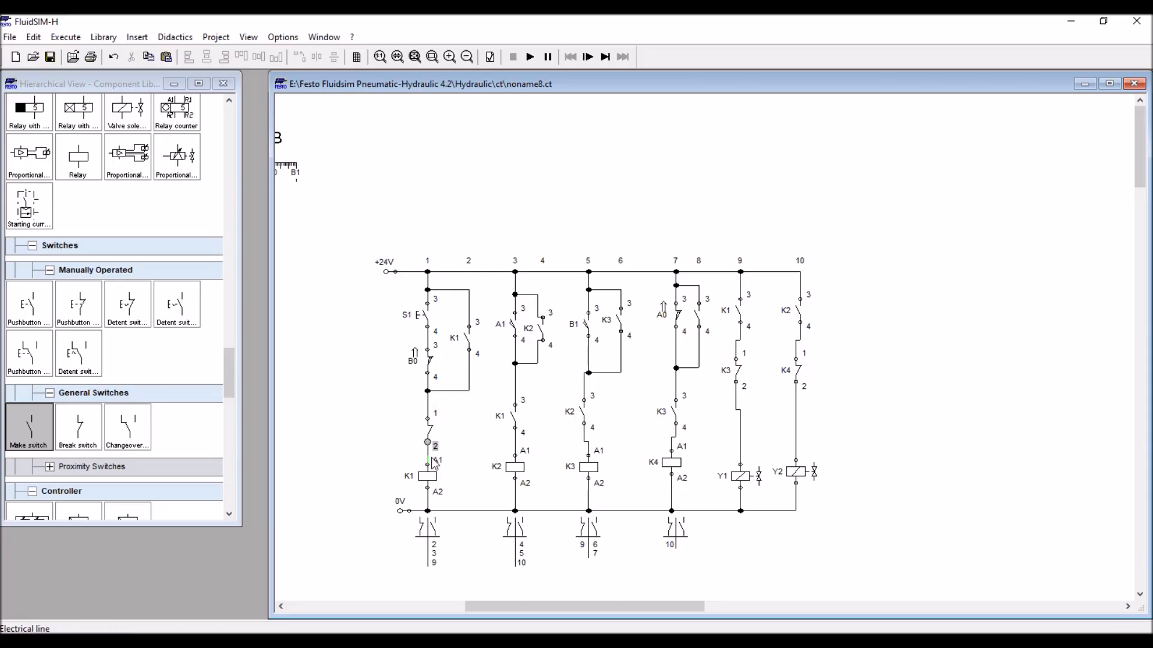
pyautogui.doubleClick(428, 431)
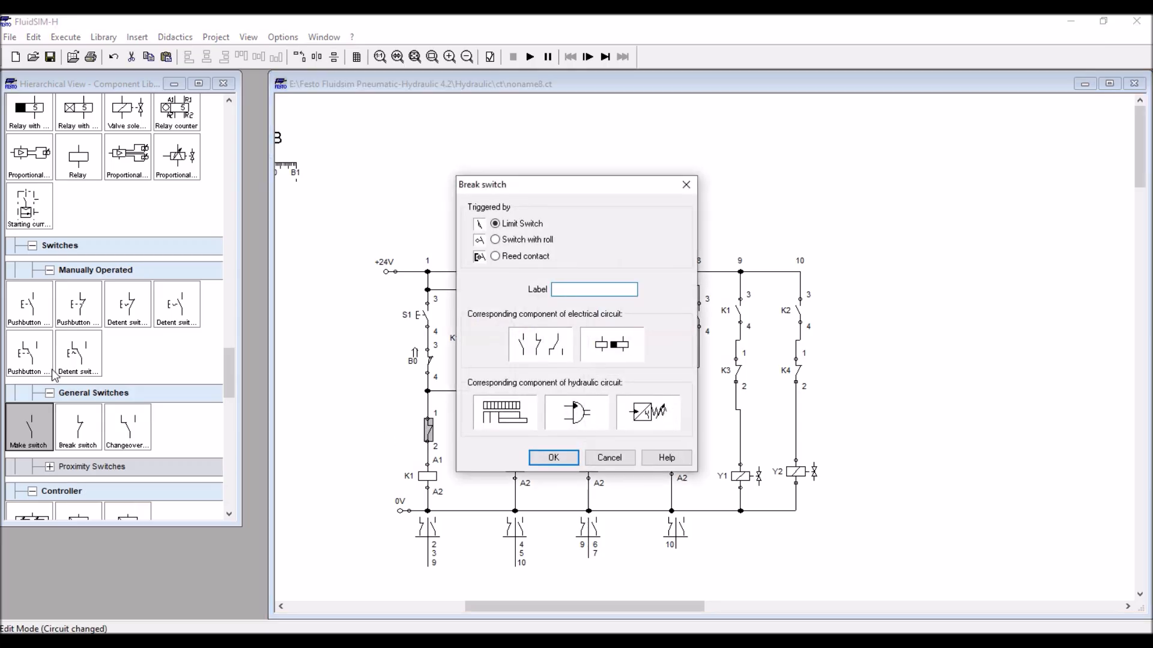
pyautogui.press('Return')
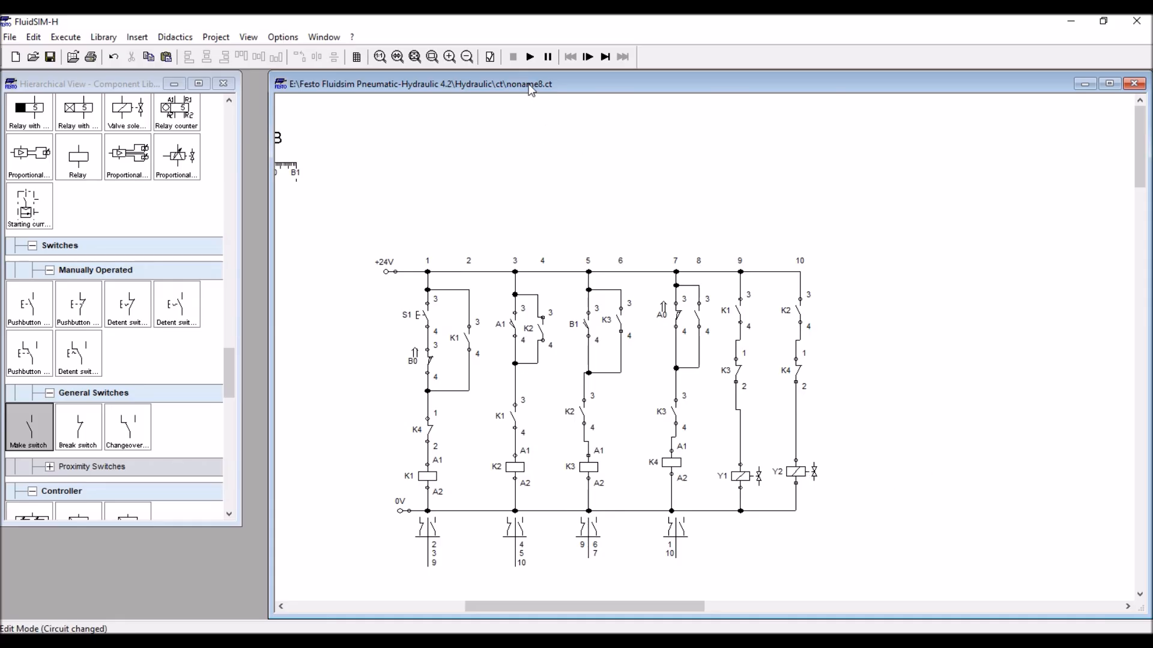
# - Simulate the circuit with the whole drawing in view and actuate pushbutton S1 to run the sequence
pyautogui.click(528, 60)
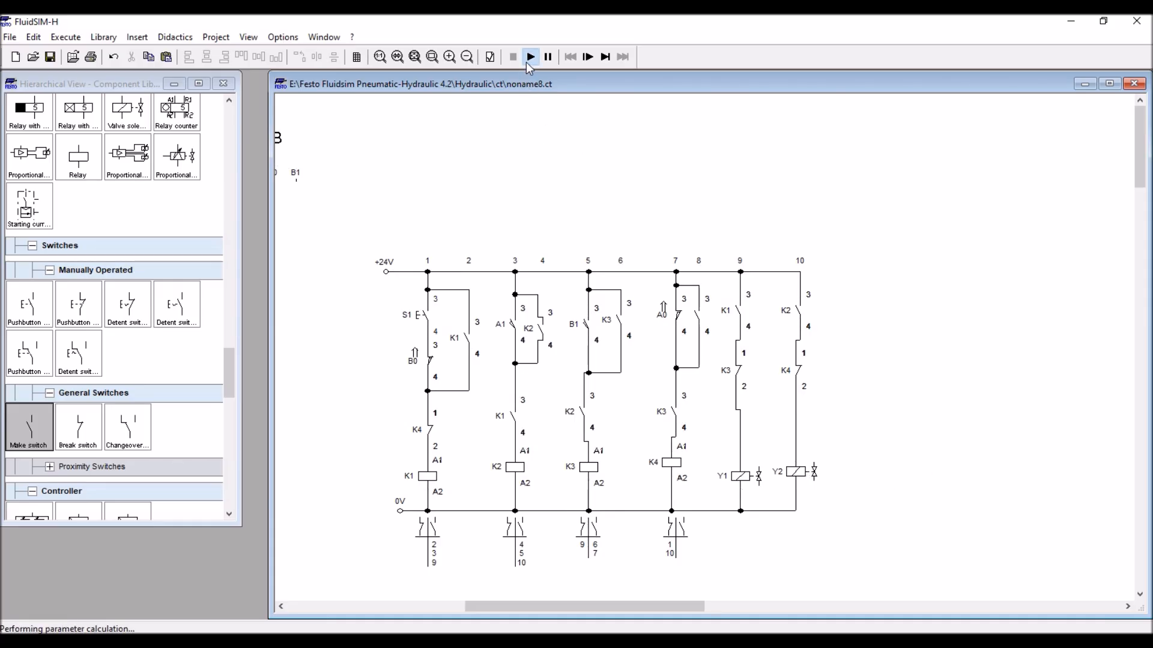
pyautogui.click(414, 60)
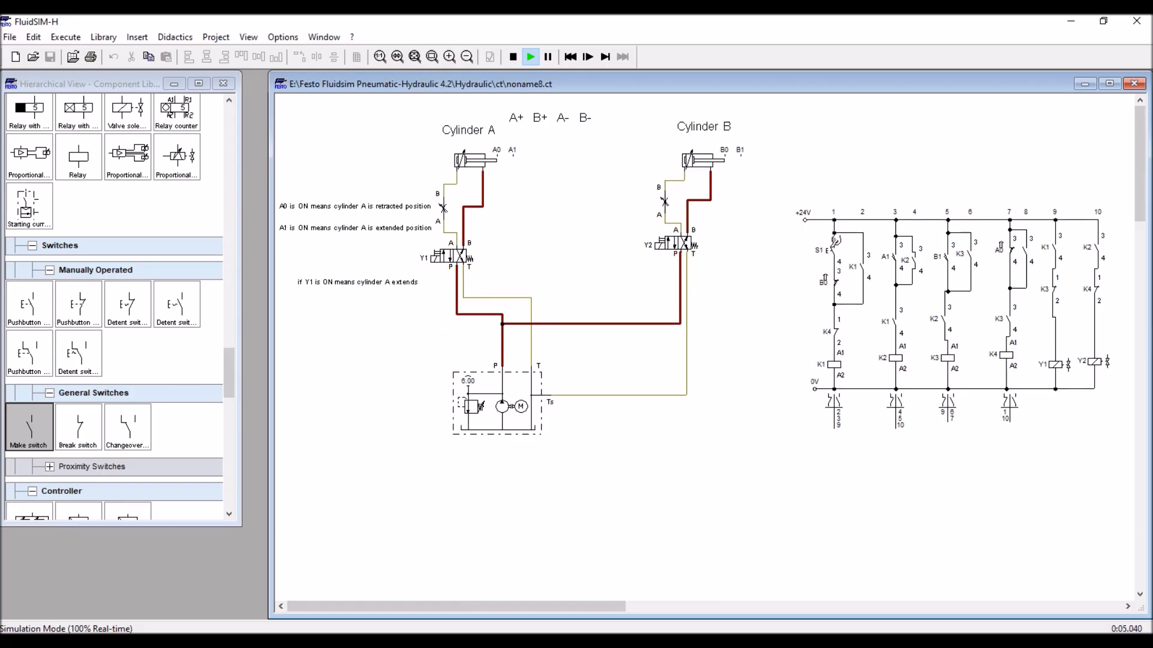
pyautogui.click(835, 243)
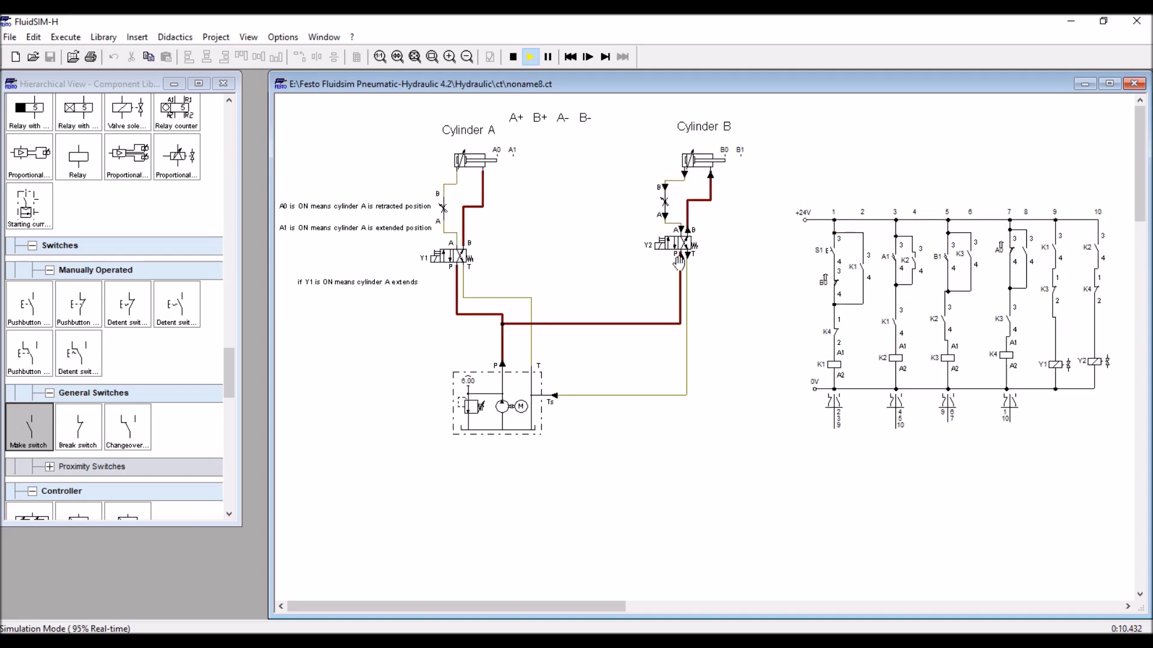
# - Reduce the opening level of both cylinders' throttle valves in the simulation and rerun the sequence with S1
pyautogui.click(443, 206)
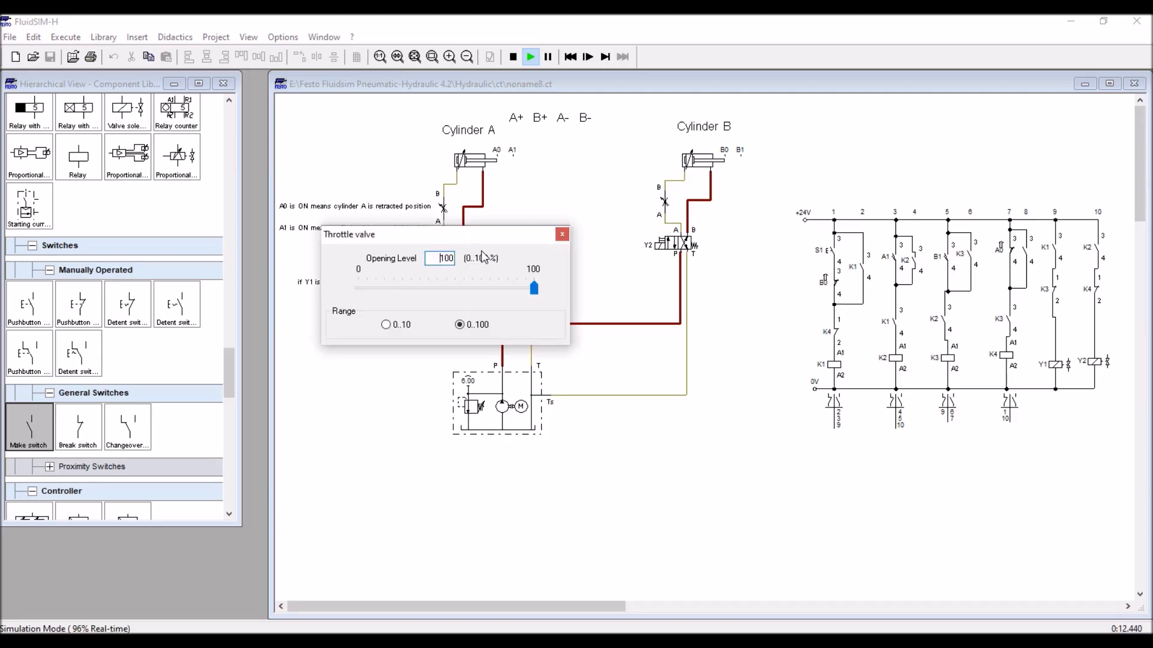
pyautogui.moveTo(534, 291); pyautogui.dragTo(432, 290)
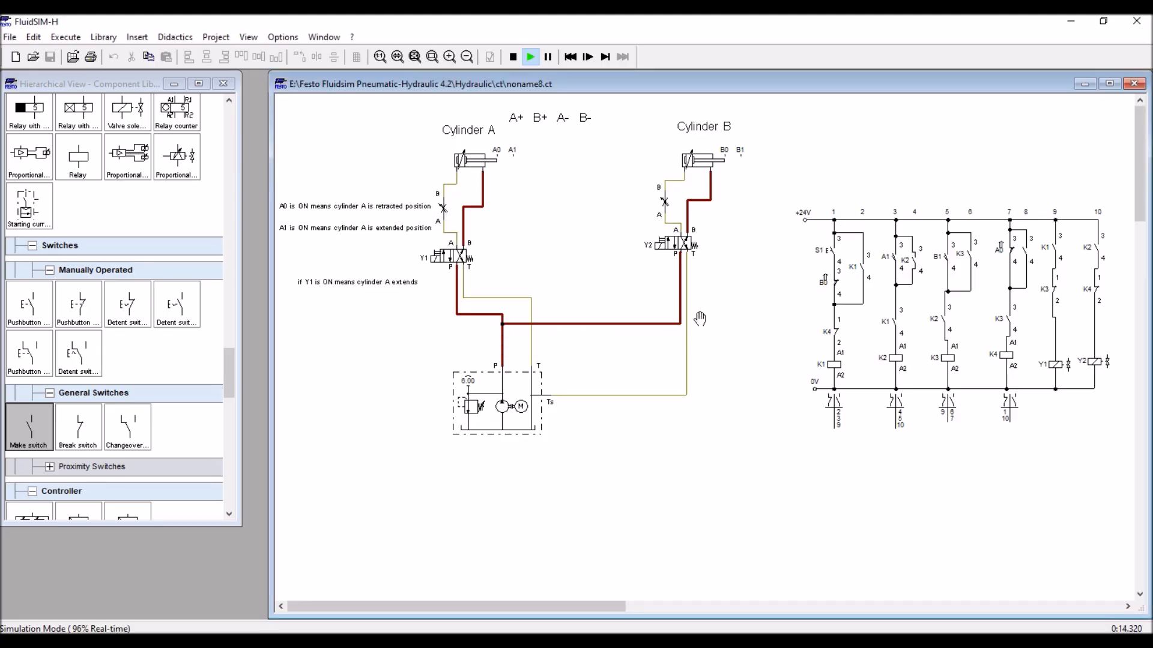
pyautogui.click(665, 202)
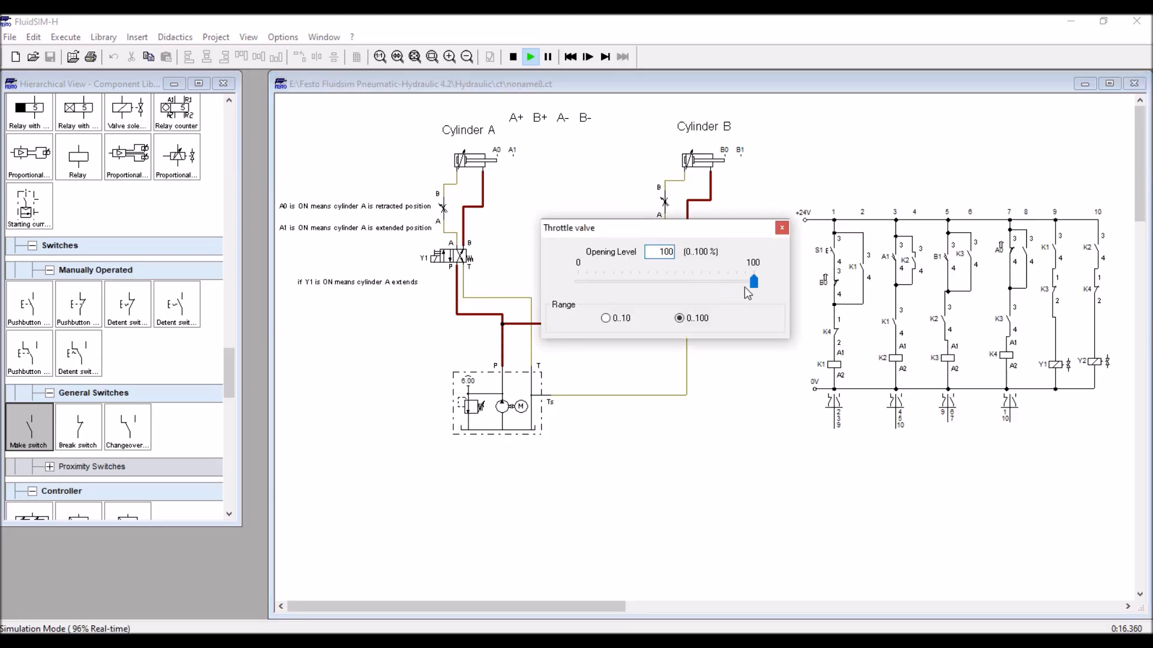
pyautogui.moveTo(754, 282); pyautogui.dragTo(670, 282)
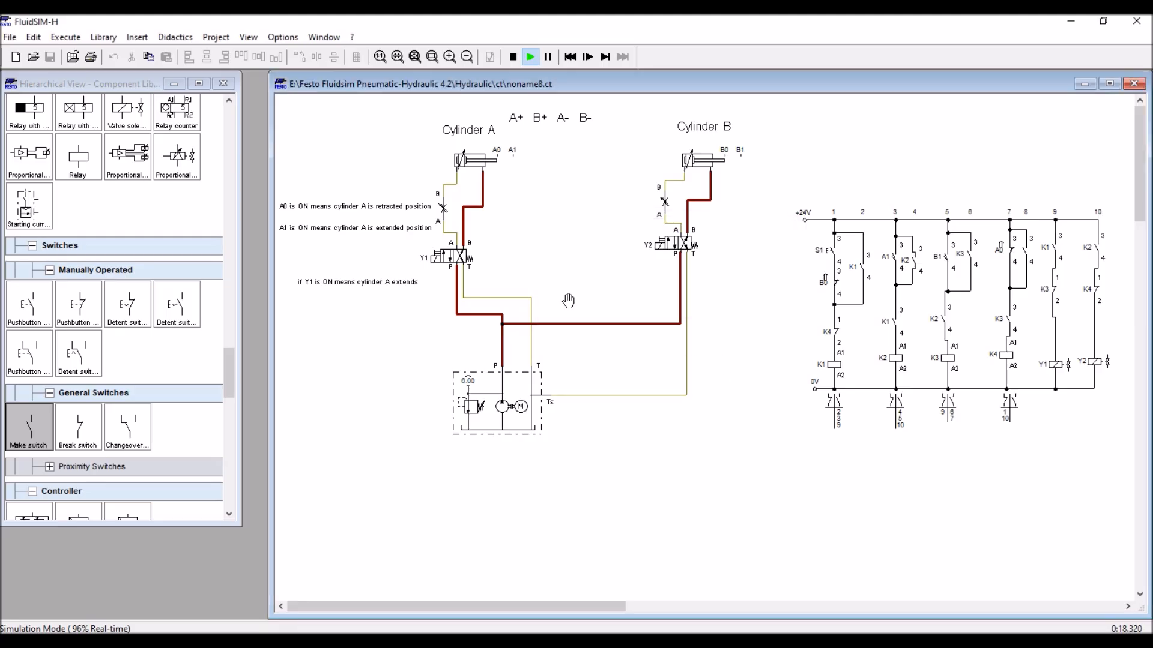
pyautogui.click(833, 245)
# - Reduce the opening level of the cylinder A and cylinder B throttle valves further and start another cycle with S1
pyautogui.click(447, 205)
pyautogui.moveTo(430, 285); pyautogui.dragTo(378, 286)
pyautogui.click(625, 286)
pyautogui.click(667, 207)
pyautogui.moveTo(666, 282); pyautogui.dragTo(598, 285)
pyautogui.click(664, 381)
pyautogui.click(832, 247)
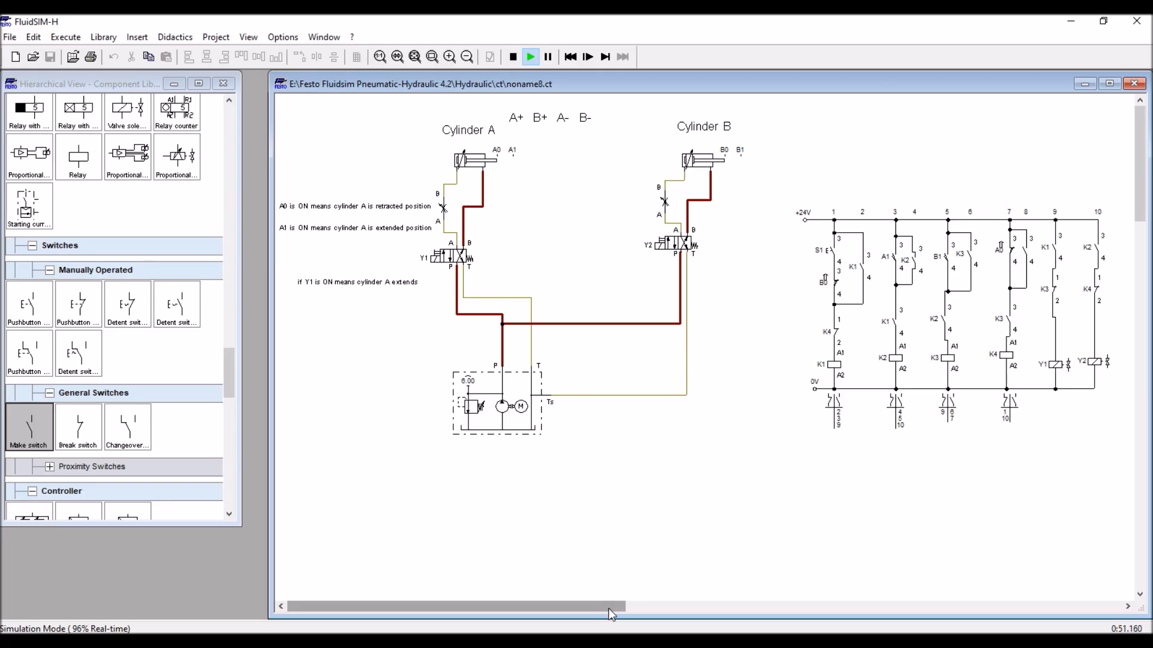
# - Examine the relay control circuit and cylinder B closely in the running simulation, and end the simulation
pyautogui.moveTo(609, 609); pyautogui.dragTo(627, 609)
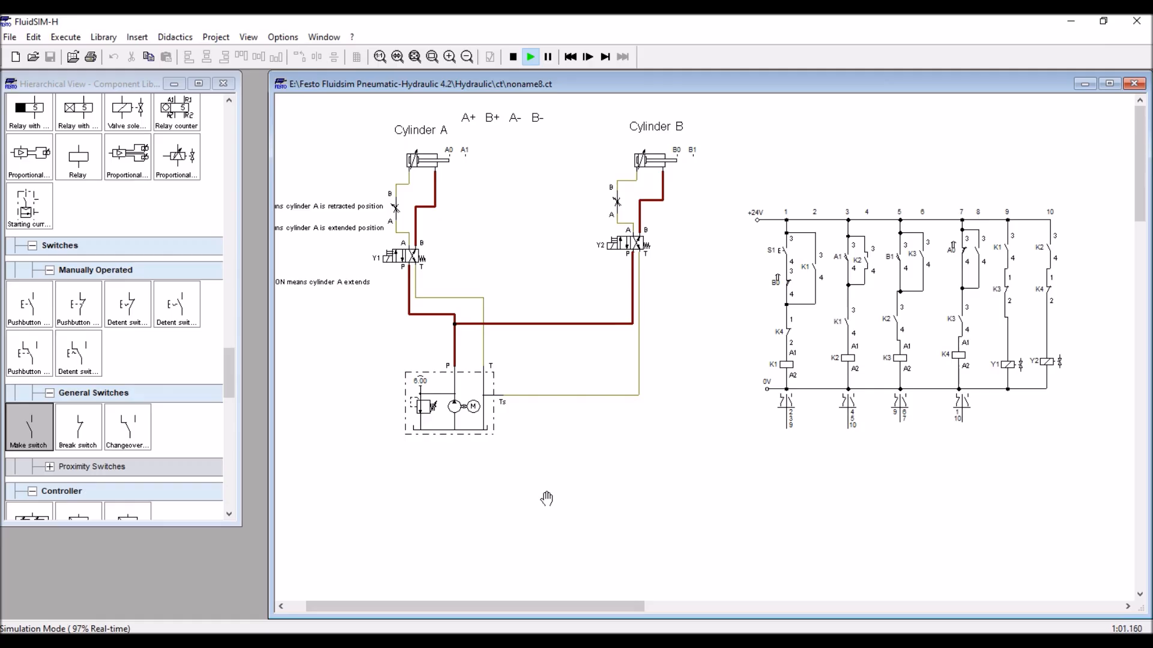
pyautogui.moveTo(579, 606); pyautogui.dragTo(668, 612)
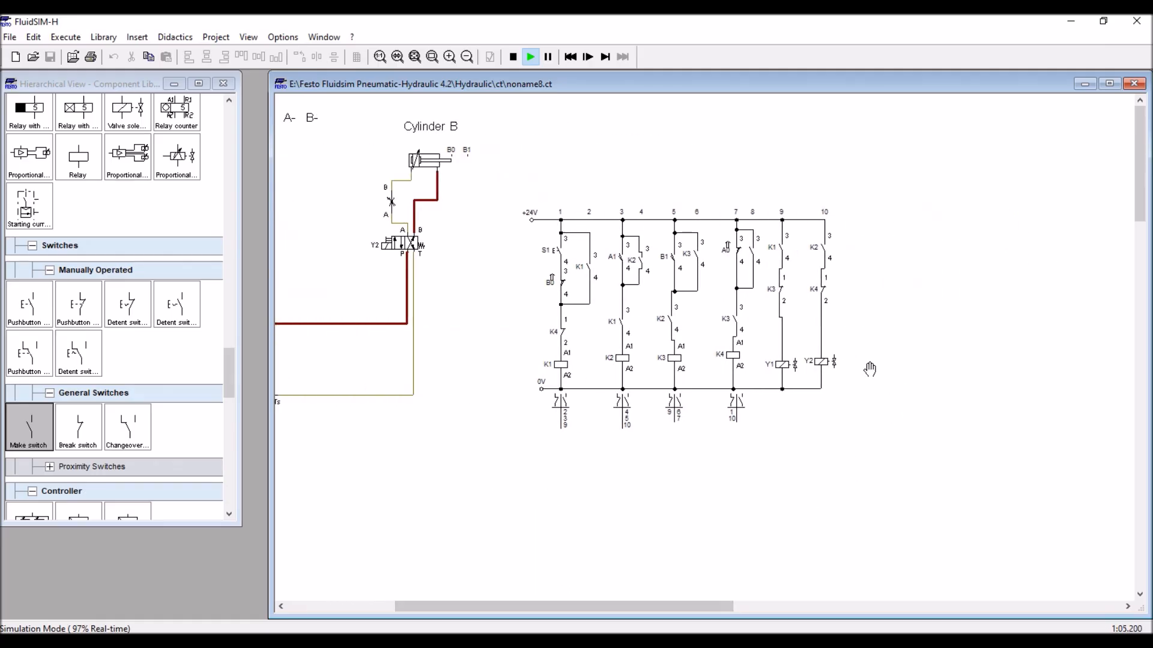
pyautogui.press('super')
pyautogui.press('super')
pyautogui.scroll(1, 878, 366)
pyautogui.moveTo(526, 608); pyautogui.dragTo(566, 608)
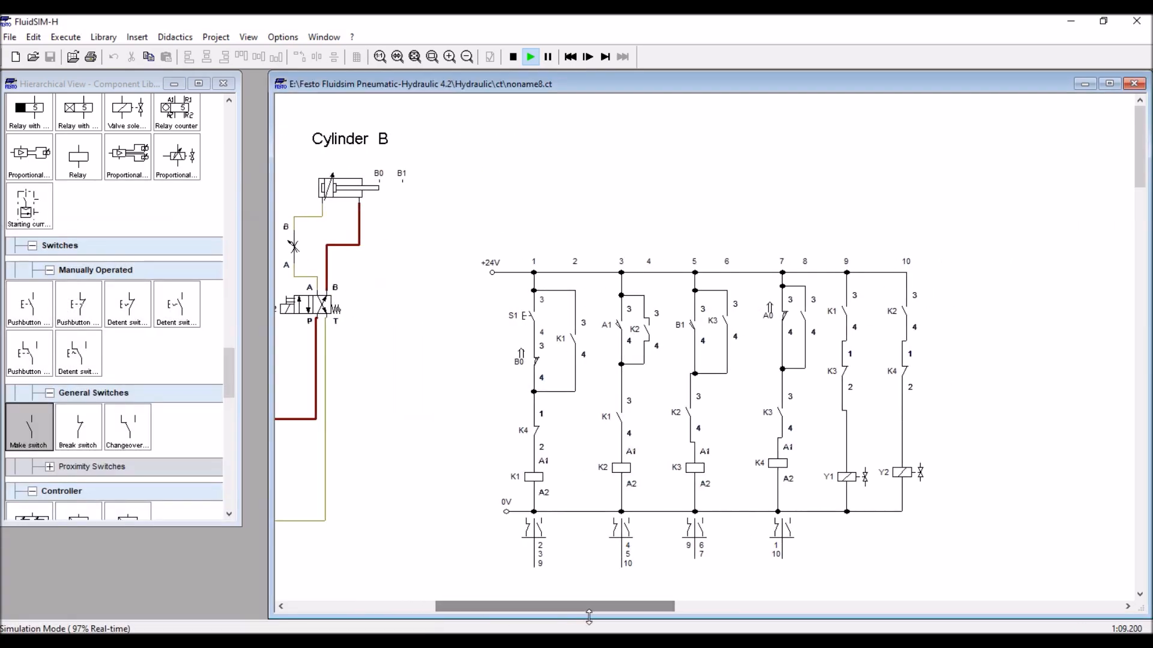
pyautogui.scroll(2, 1061, 454)
pyautogui.scroll(-2, 1045, 451)
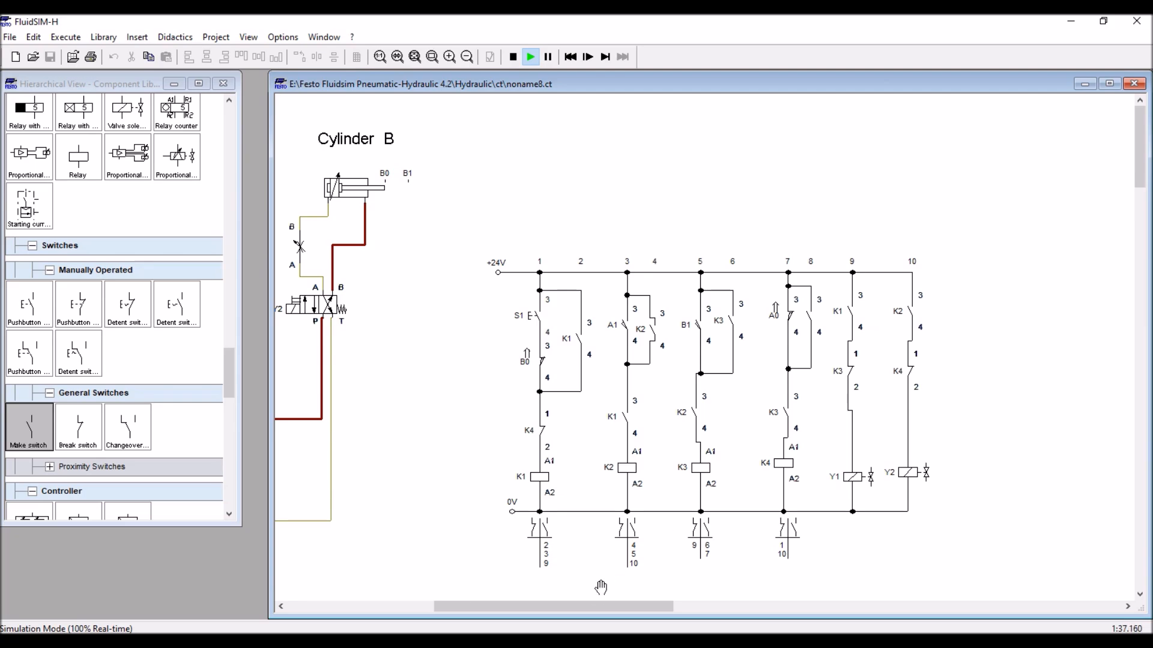
pyautogui.moveTo(598, 606); pyautogui.dragTo(640, 611)
pyautogui.moveTo(741, 606); pyautogui.dragTo(550, 587)
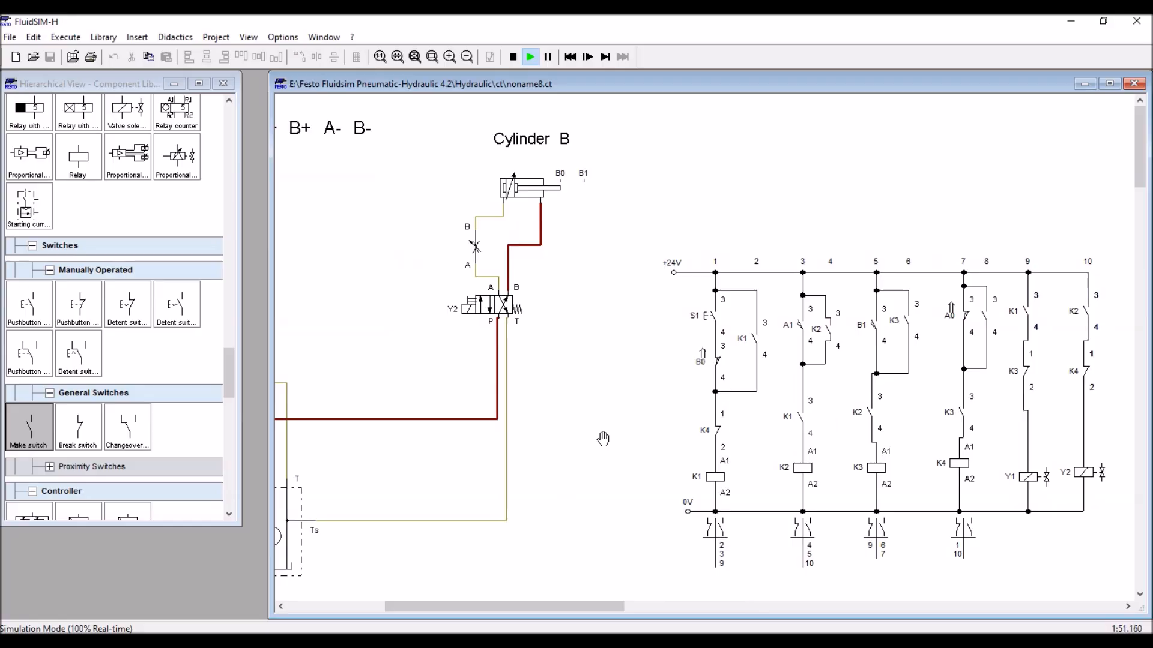
pyautogui.moveTo(540, 605)
pyautogui.mouseDown()
pyautogui.moveTo(519, 601)
pyautogui.moveTo(632, 601)
pyautogui.mouseUp()
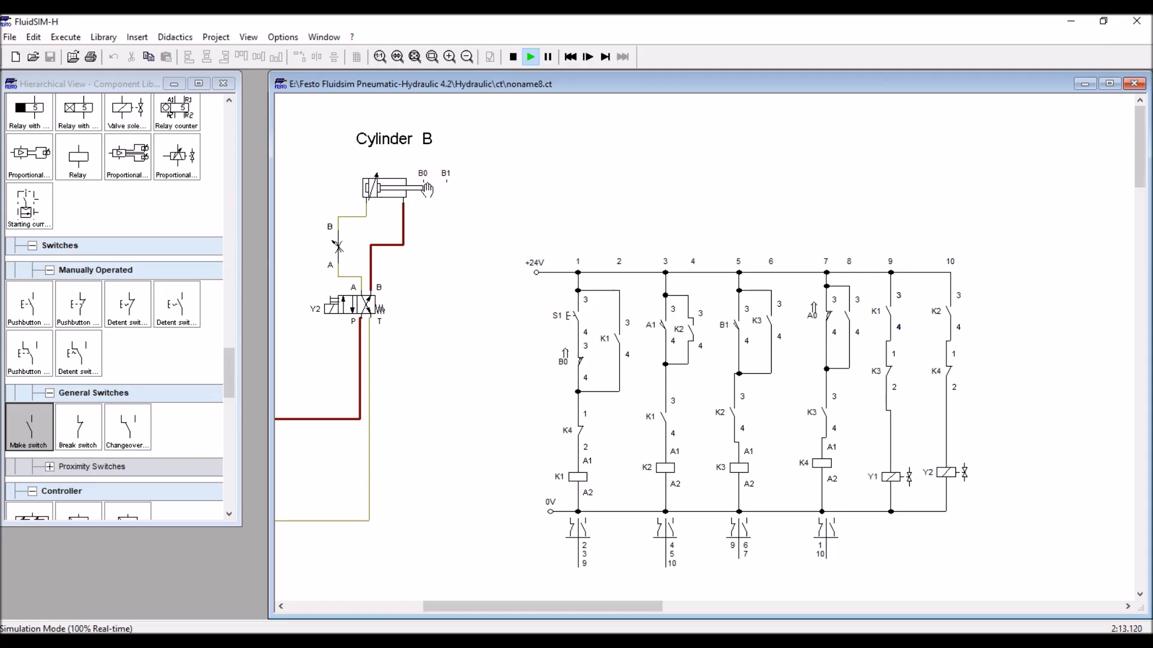
pyautogui.click(512, 59)
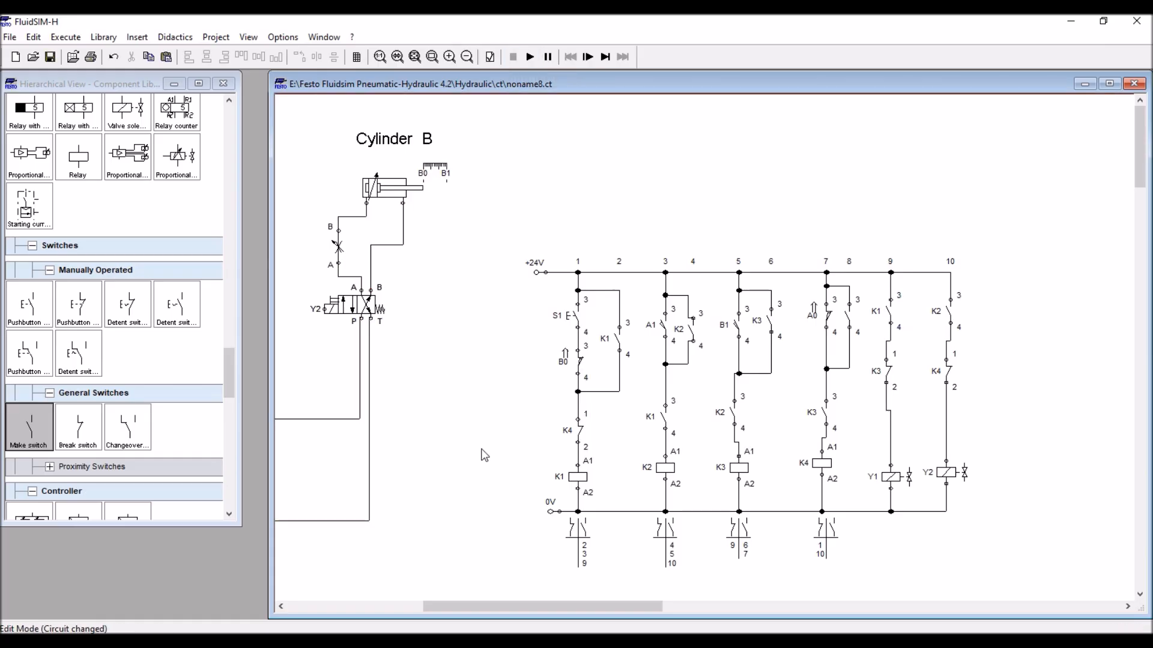
# - Start saving the circuit and choose the Hydraulics_Fluidsim_circuits folder inside the Desktop's Workshop on Hydraulics and Pneumatics folder as destination
pyautogui.moveTo(530, 605); pyautogui.dragTo(398, 571)
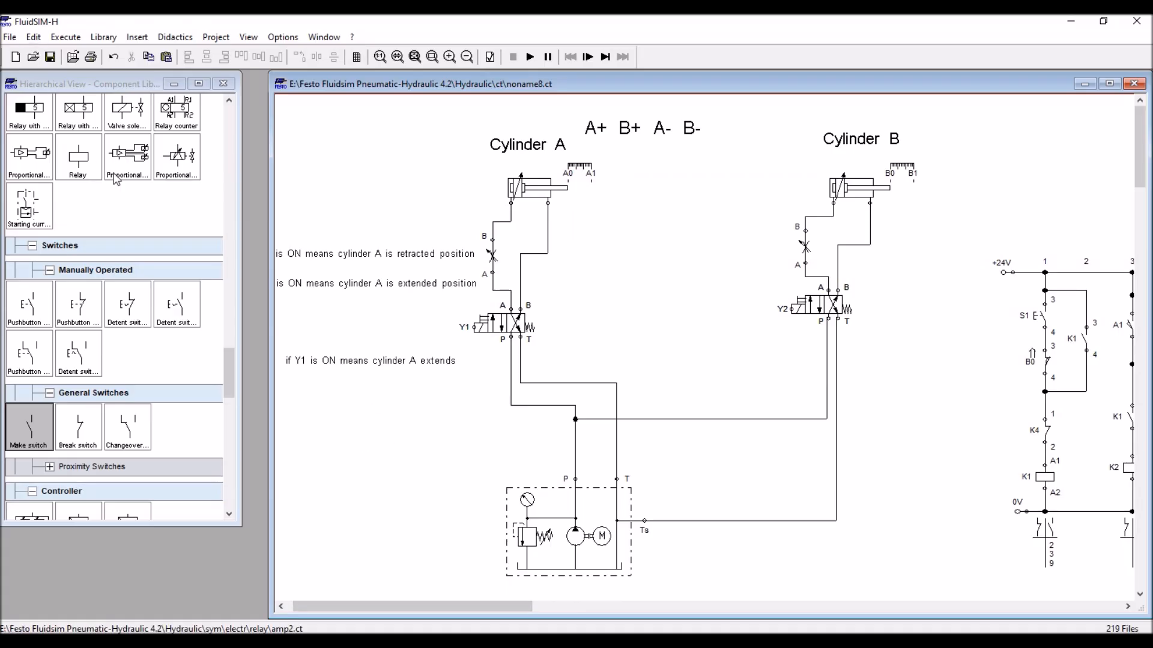
pyautogui.hotkey('ctrl', 's')
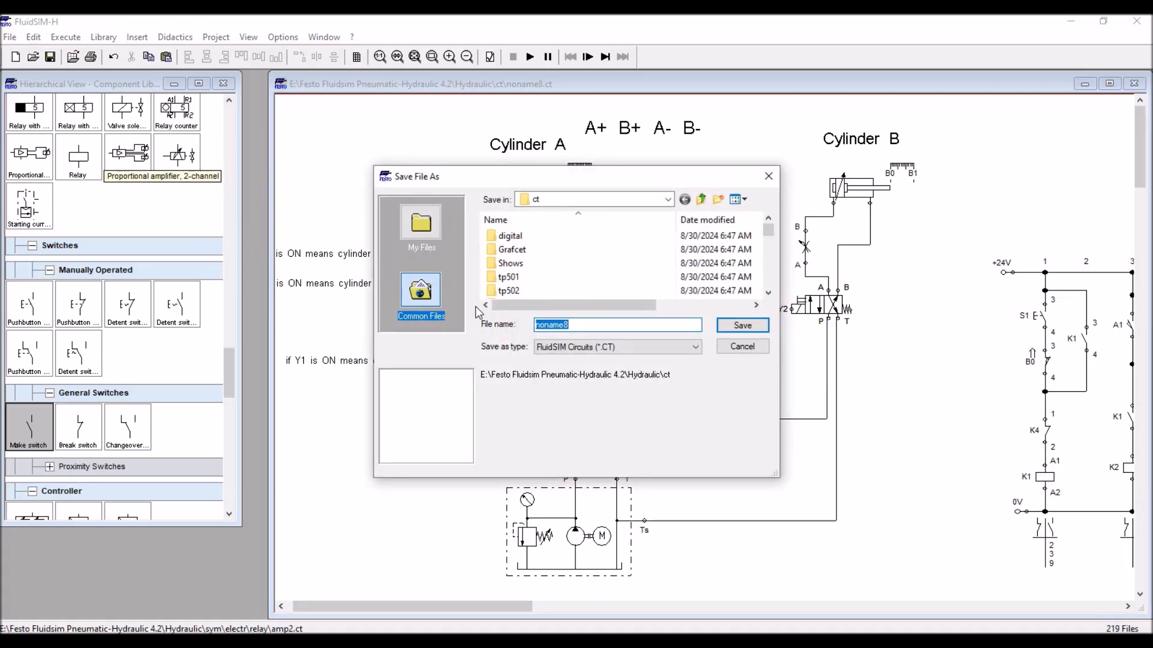
pyautogui.click(667, 199)
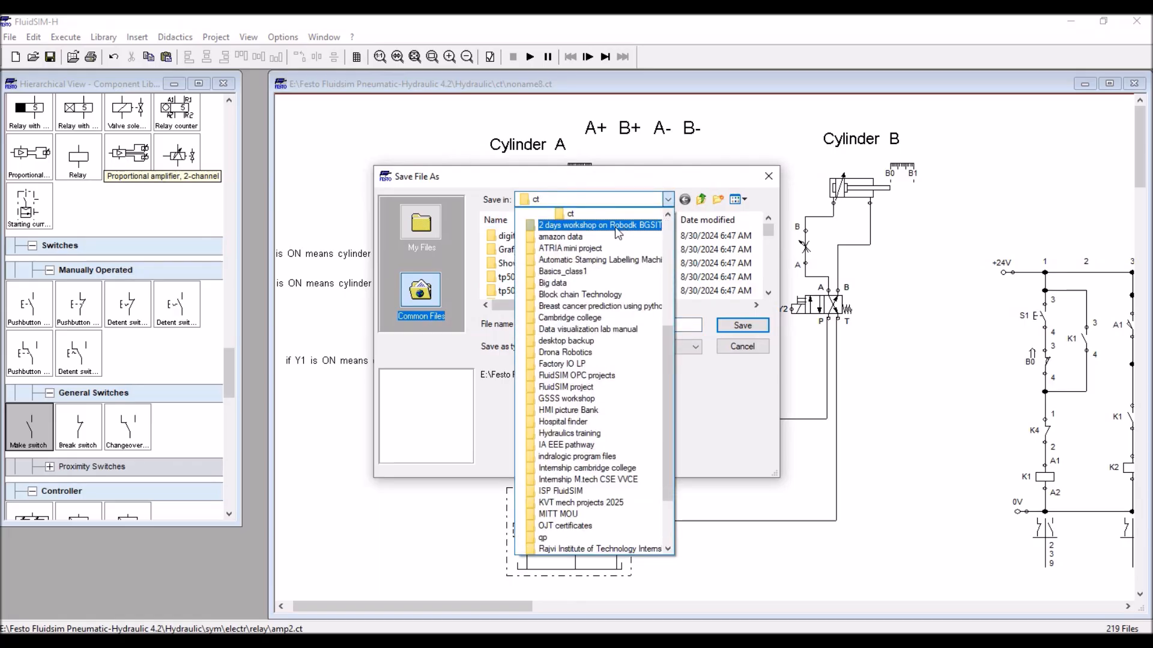
pyautogui.moveTo(667, 372); pyautogui.dragTo(667, 266)
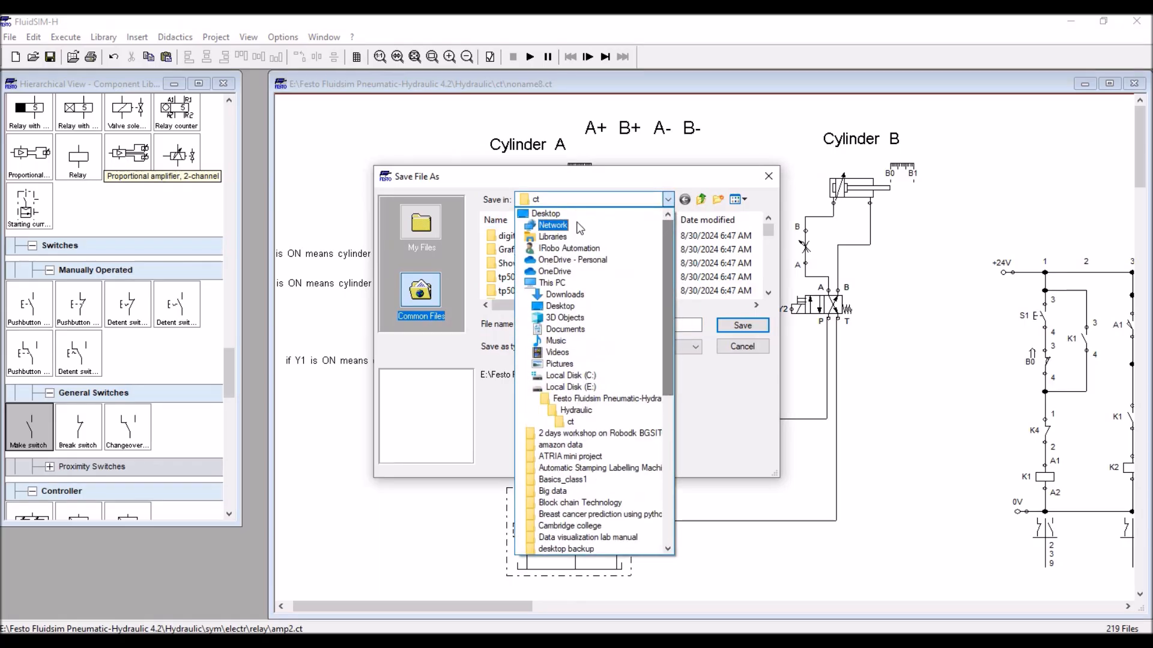
pyautogui.click(547, 214)
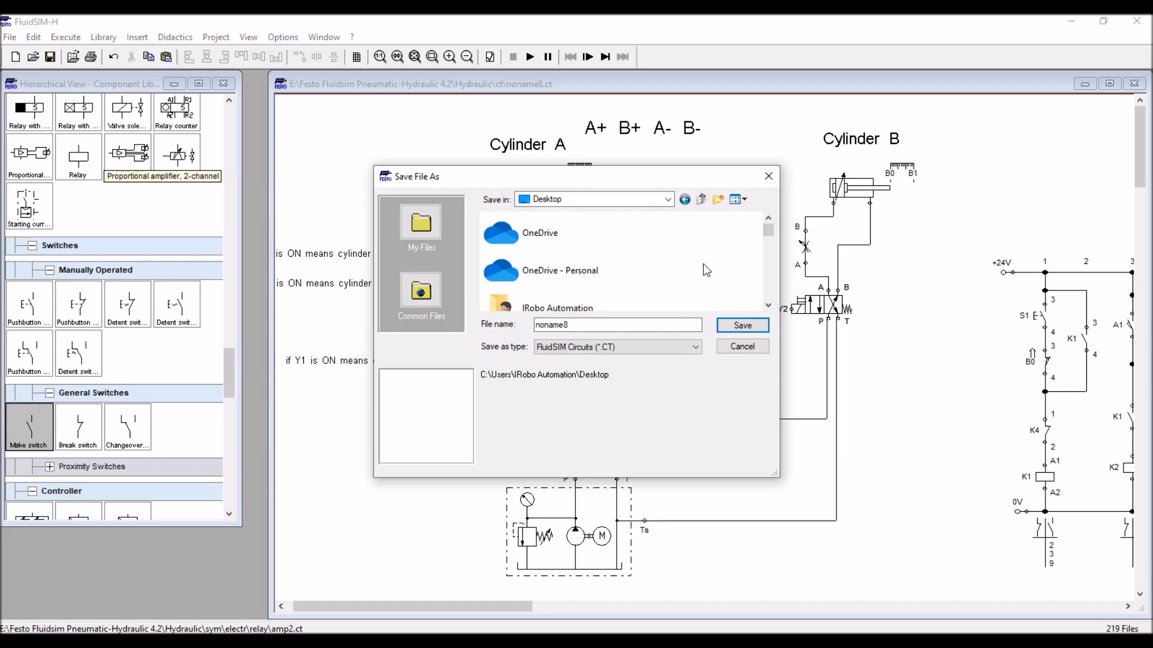
pyautogui.scroll(-10, 704, 264)
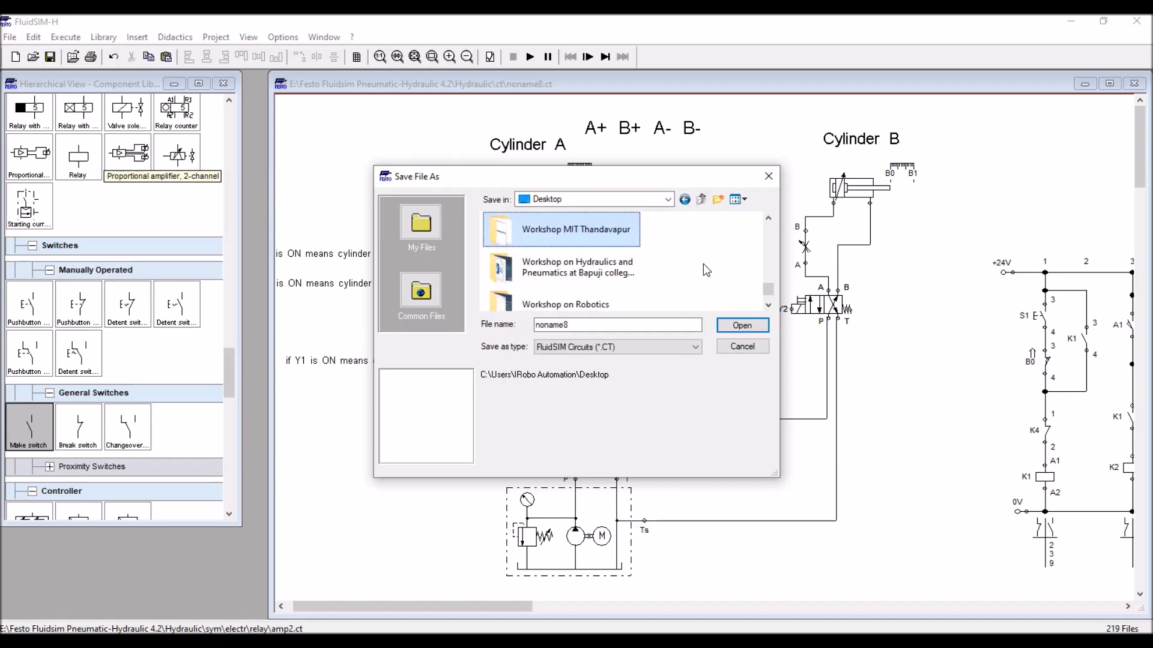
pyautogui.doubleClick(578, 237)
pyautogui.click(700, 205)
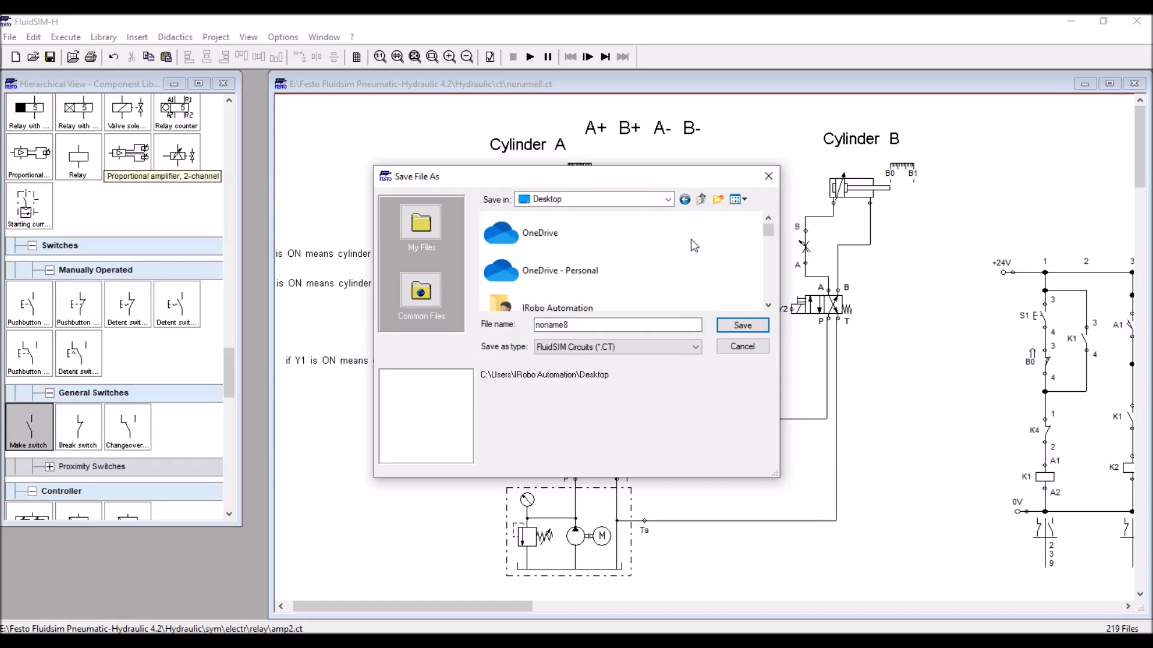
pyautogui.scroll(-10, 694, 252)
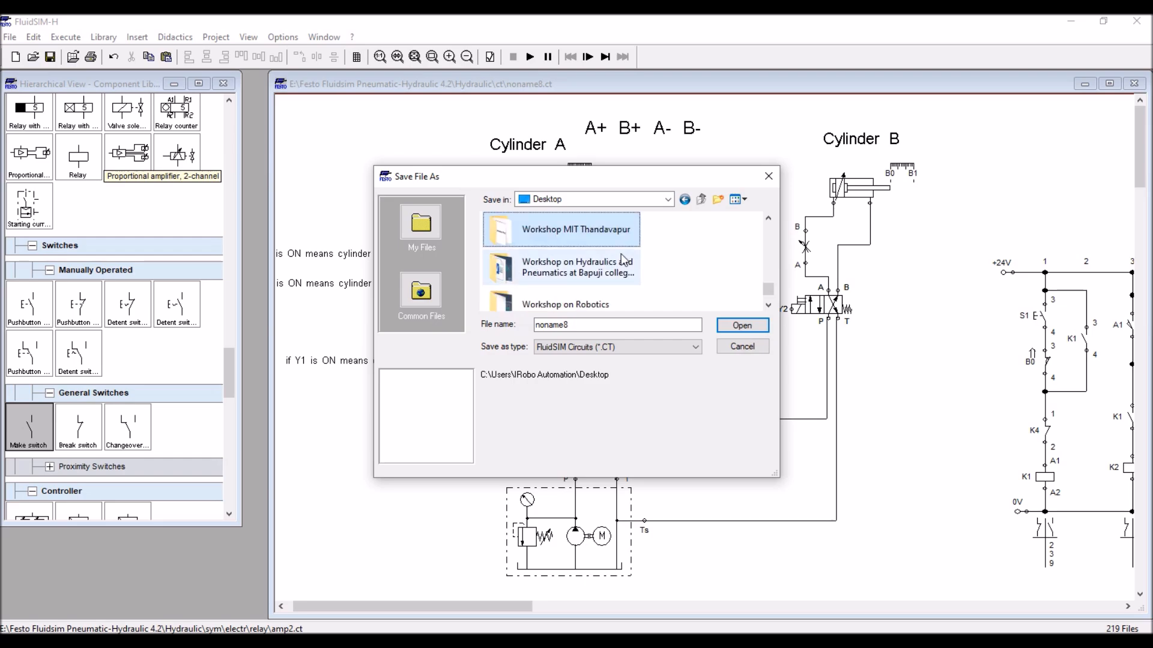
pyautogui.doubleClick(606, 266)
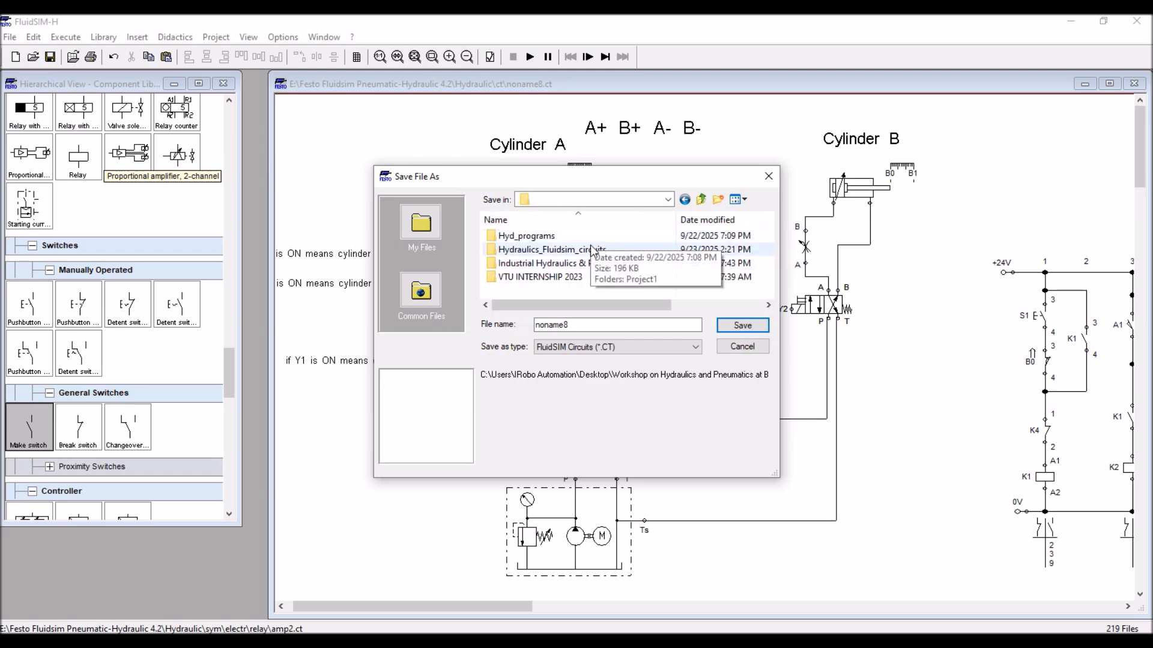
pyautogui.doubleClick(590, 249)
# - Name the circuit file "Sequencing A+ B+ A- B-" and save it
pyautogui.click(572, 326)
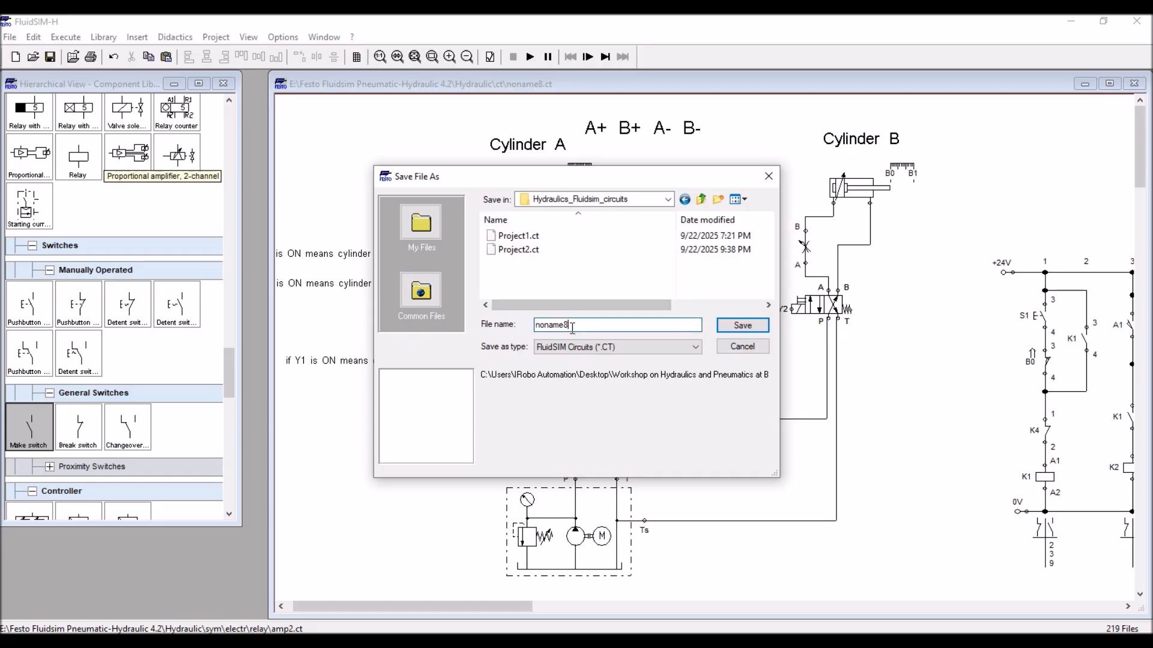
pyautogui.moveTo(576, 329); pyautogui.dragTo(478, 332)
pyautogui.write('Sequencing A+ B+ A- B-')
pyautogui.press('Return')
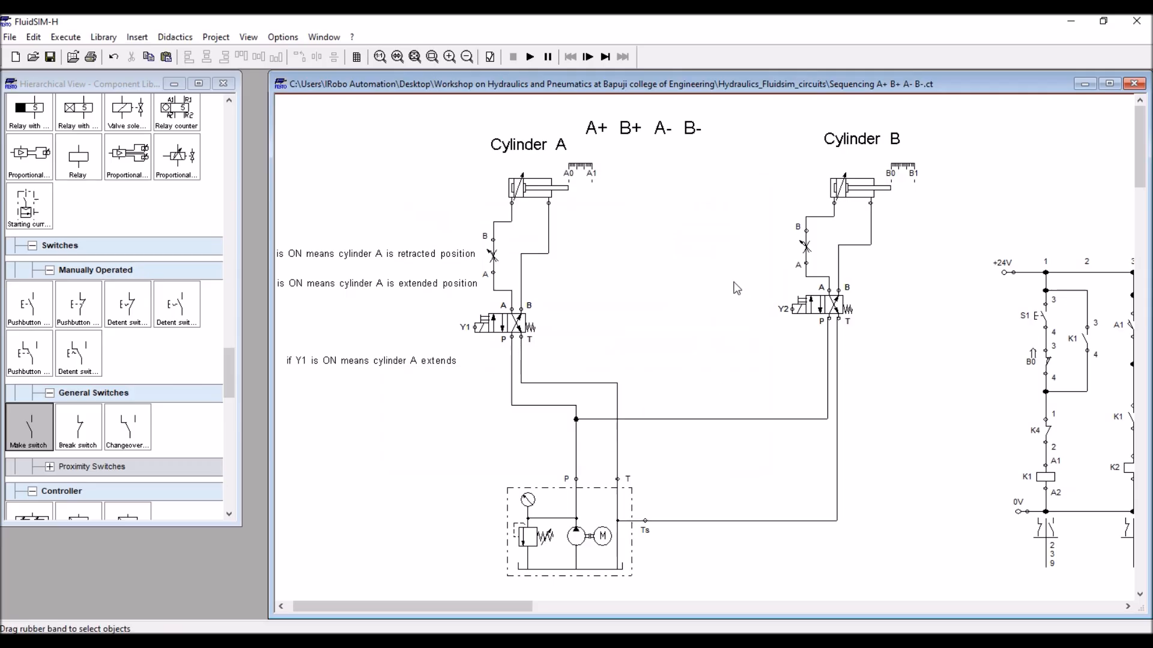
# - Save a copy of the circuit as "Sequencing A+ B+ A- B- PLC" in the Hydraulics_Fluidsim_circuits folder
pyautogui.moveTo(444, 607)
pyautogui.mouseDown()
pyautogui.moveTo(508, 610)
pyautogui.moveTo(434, 594)
pyautogui.mouseUp()
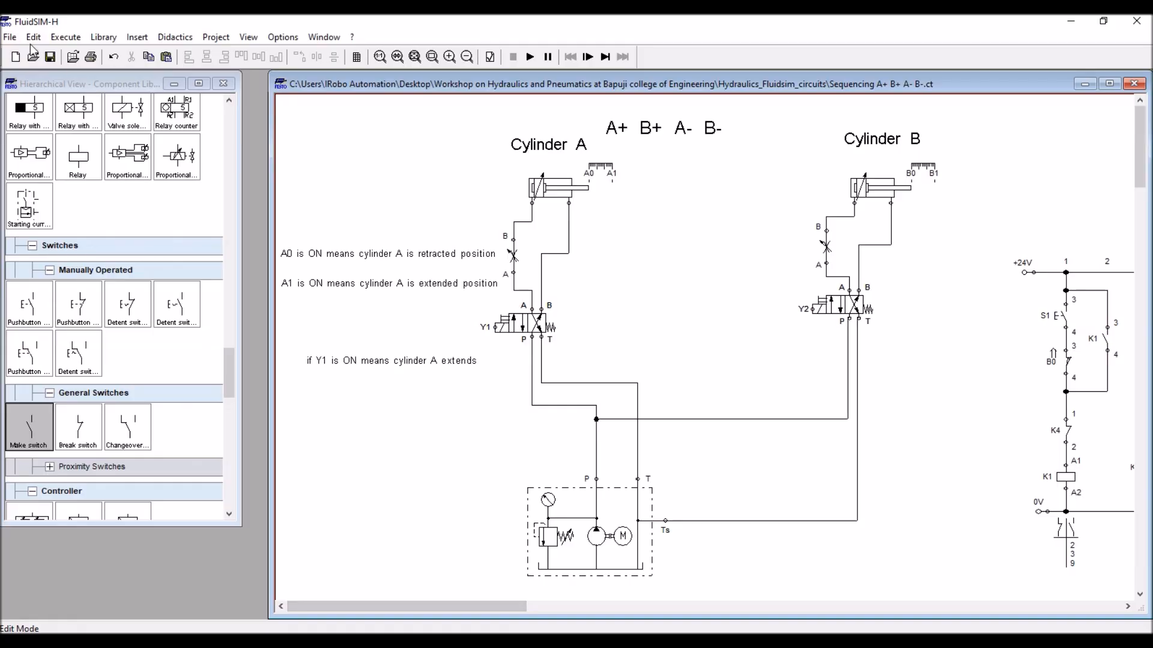
pyautogui.click(10, 37)
pyautogui.click(36, 121)
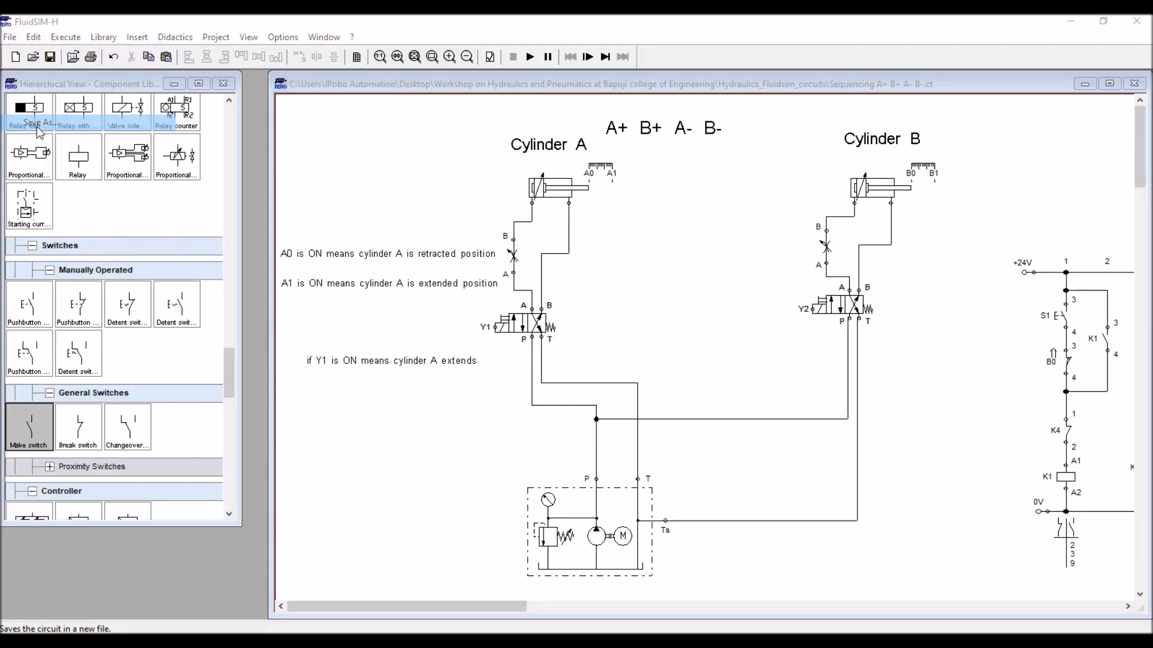
pyautogui.click(625, 327)
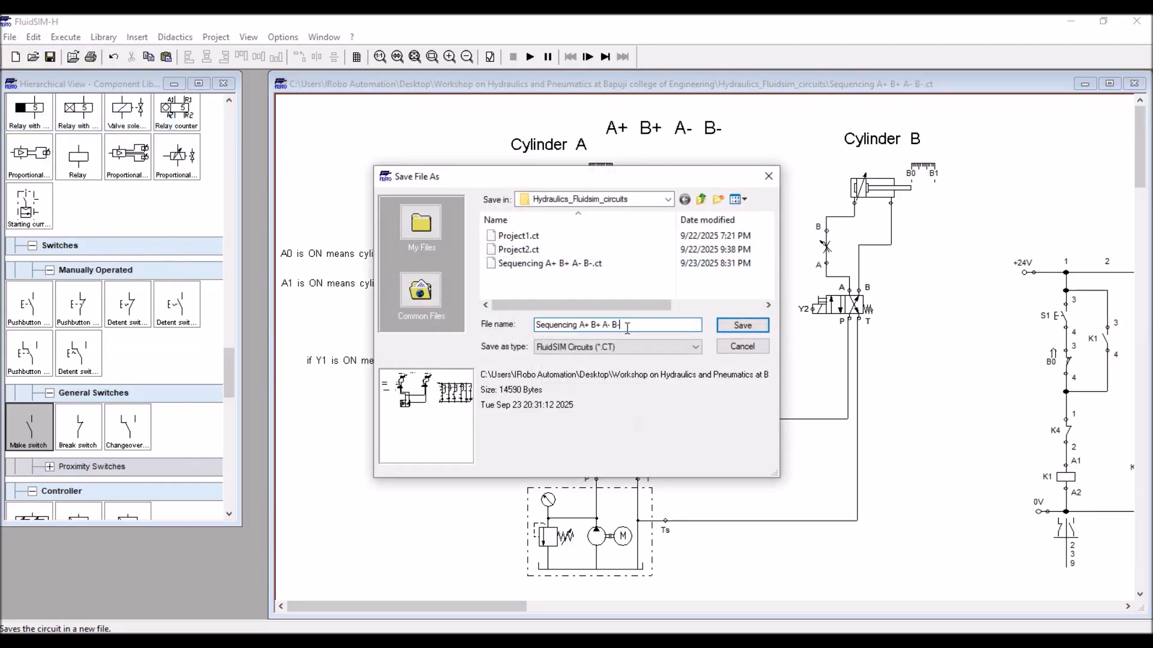
pyautogui.write('P')
pyautogui.press('Return')
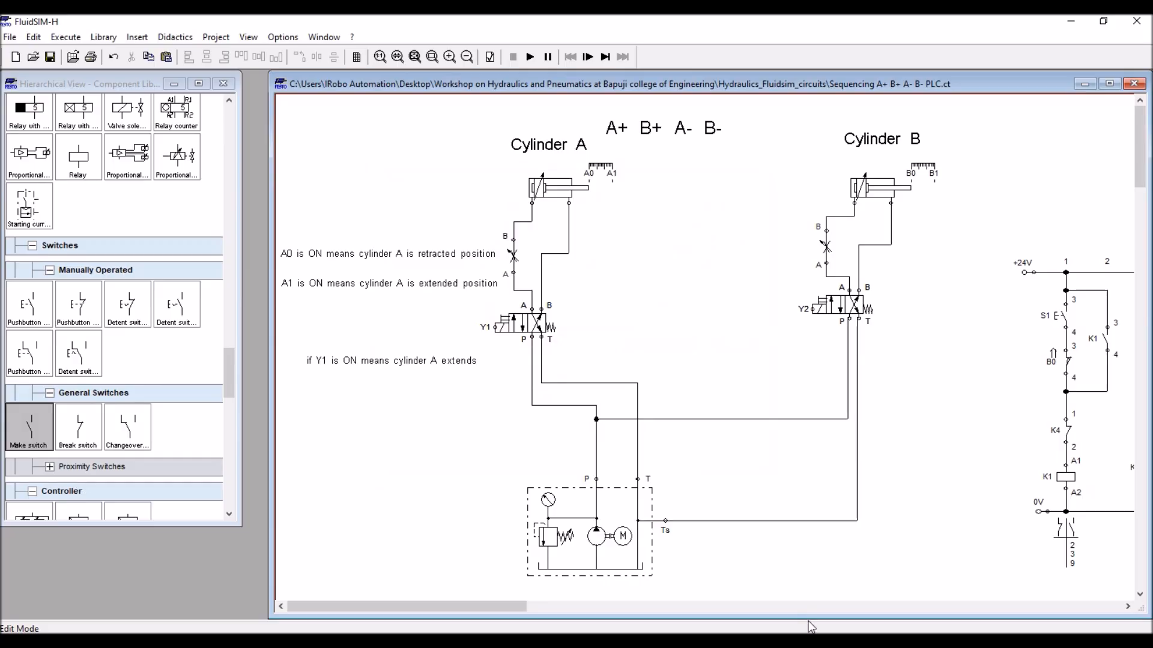
# - Close the circuit window and start FluidSIM-H again from its desktop shortcut
pyautogui.click(1144, 20)
pyautogui.press('super+d')
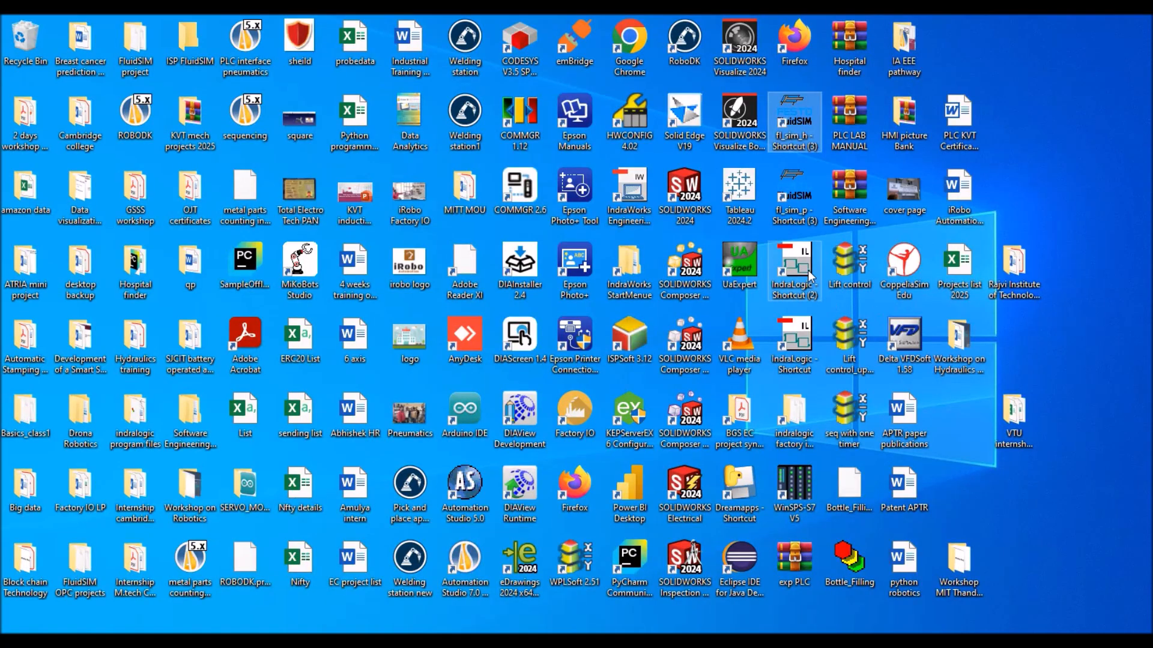
pyautogui.doubleClick(812, 150)
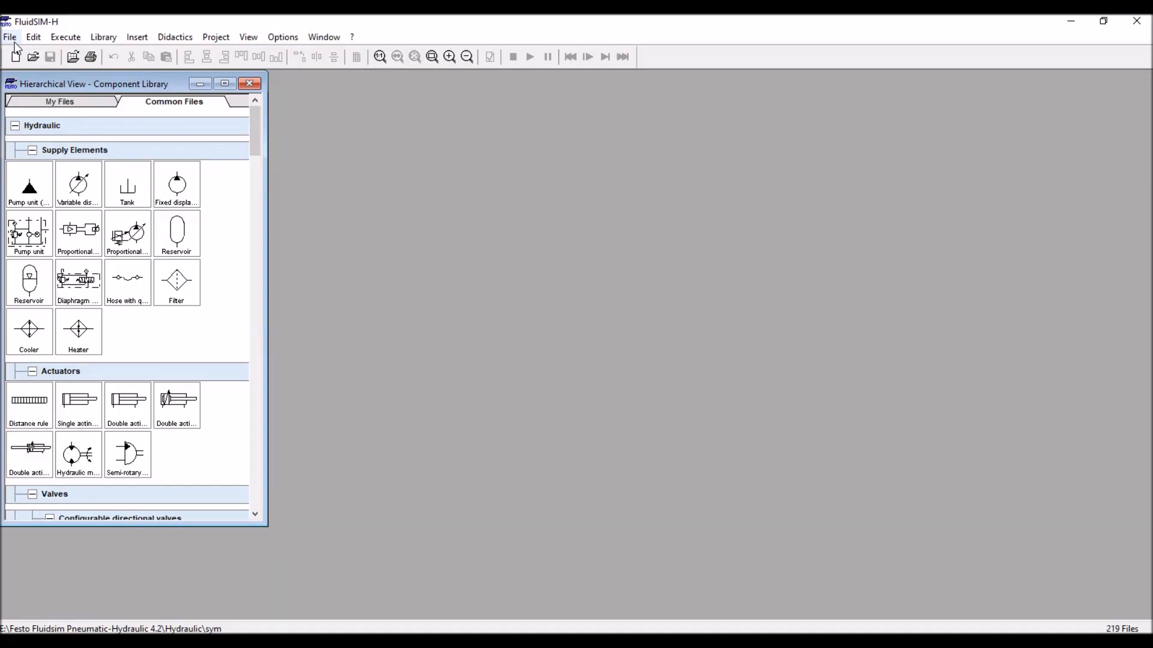
# - Start opening a saved circuit file and browse from the default ct folder to another location
pyautogui.click(15, 44)
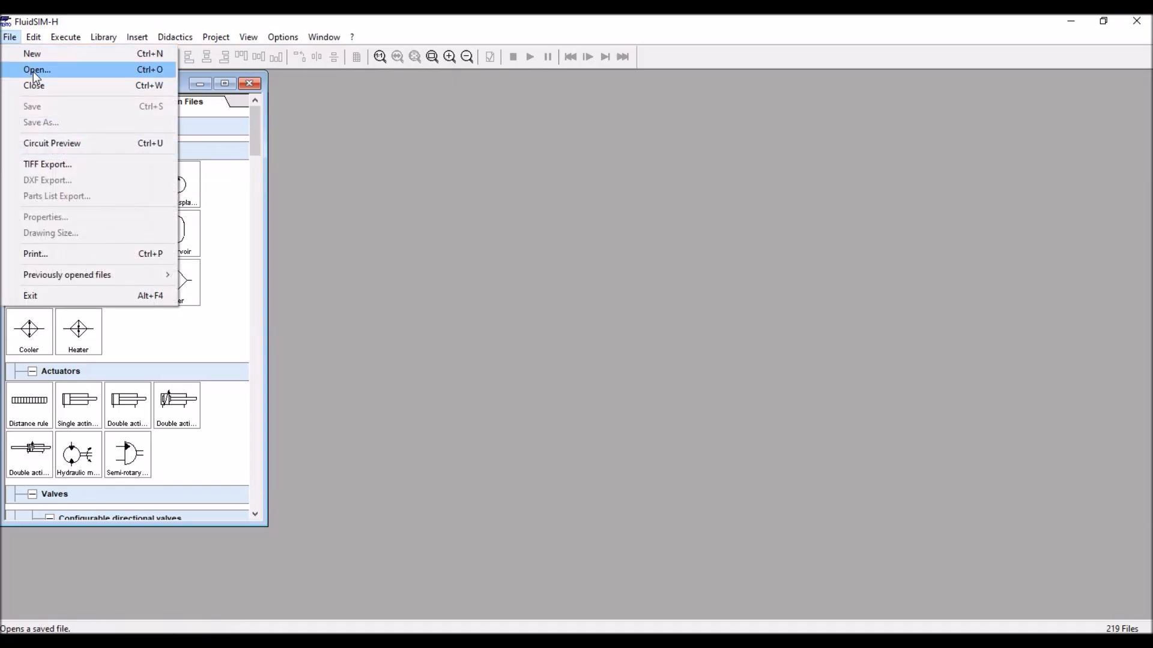
pyautogui.click(34, 70)
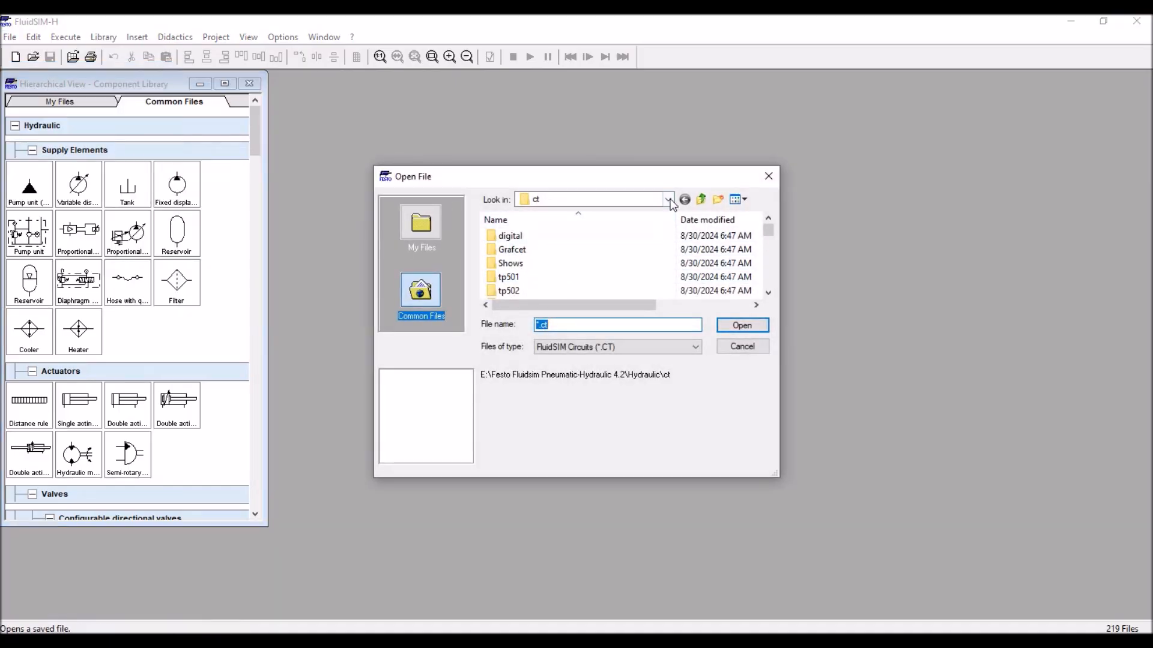
pyautogui.click(667, 199)
pyautogui.click(673, 356)
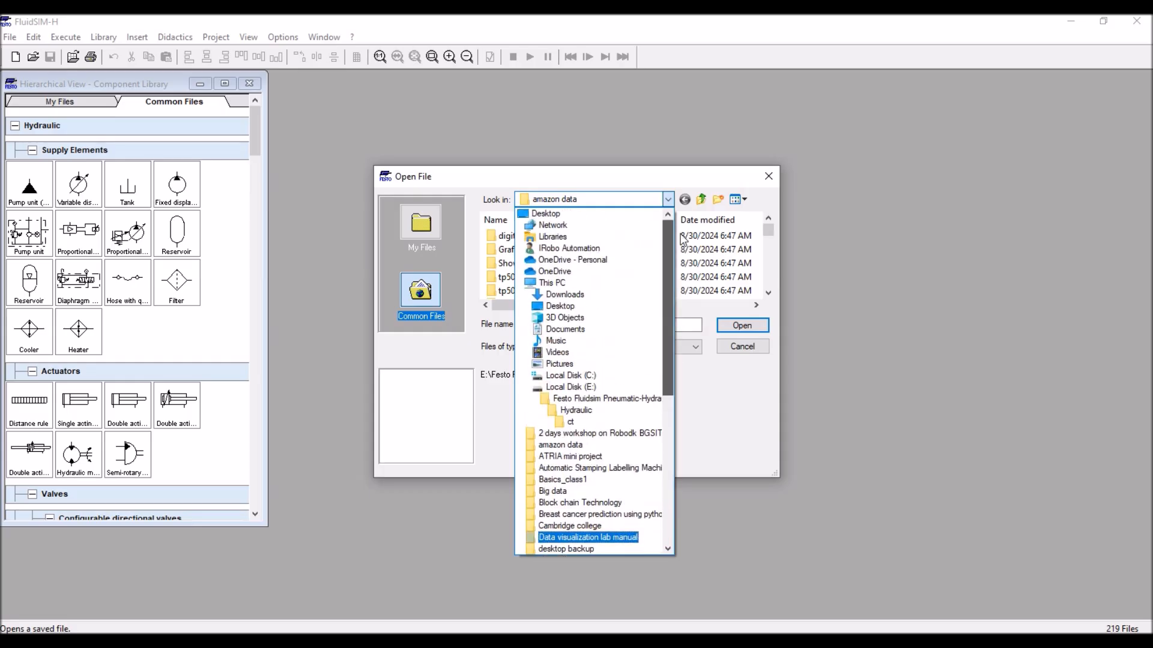
pyautogui.click(580, 227)
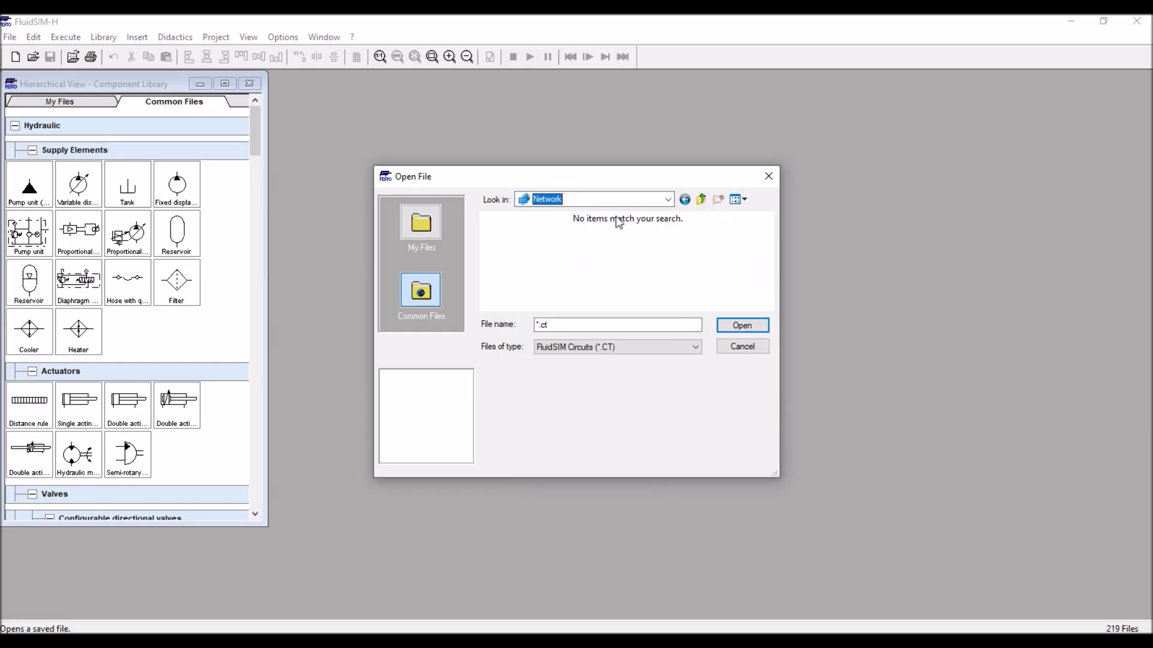
# - Open Sequencing A+ B+ A- B- PLC.ct from Hydraulics_Fluidsim_circuits in the Desktop's hydraulics and pneumatics workshop folder, and maximise the circuit window
pyautogui.click(666, 202)
pyautogui.moveTo(666, 260); pyautogui.dragTo(666, 241)
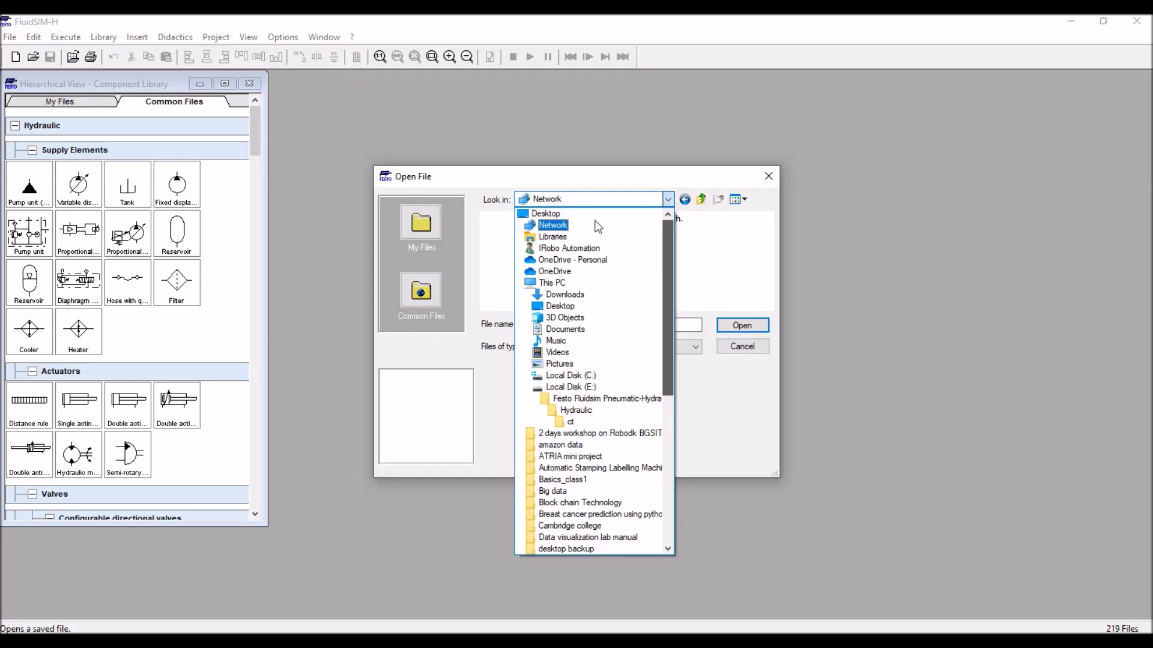
pyautogui.click(565, 216)
pyautogui.scroll(-2, 661, 264)
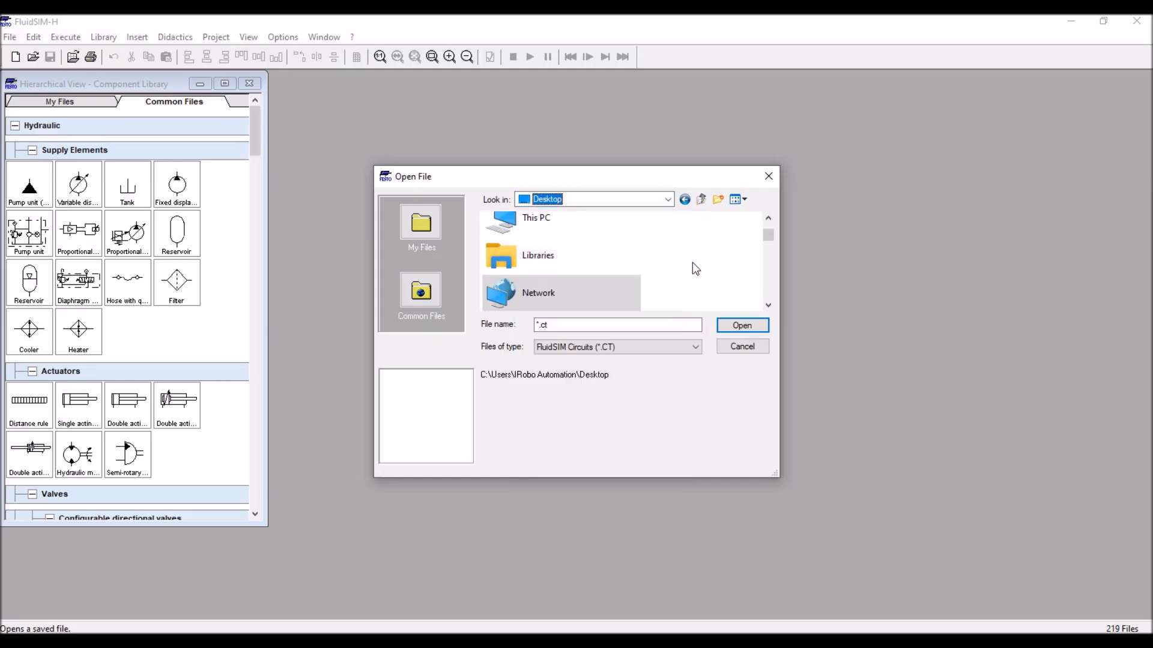
pyautogui.scroll(-5, 696, 269)
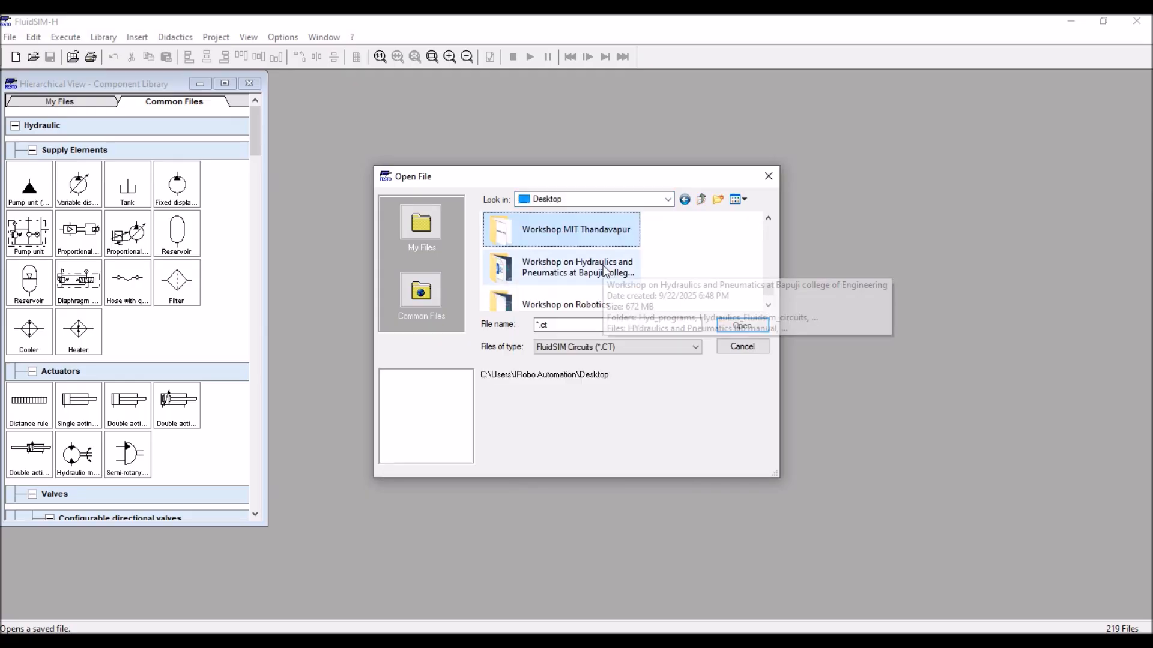
pyautogui.doubleClick(601, 272)
pyautogui.doubleClick(600, 251)
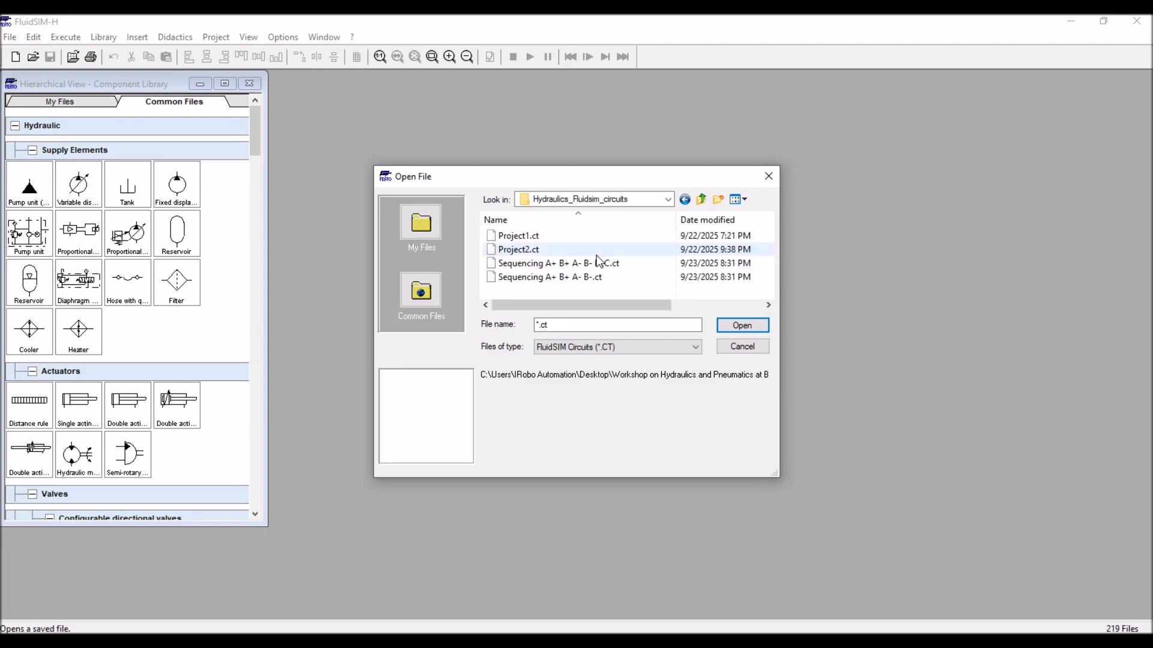
pyautogui.click(617, 264)
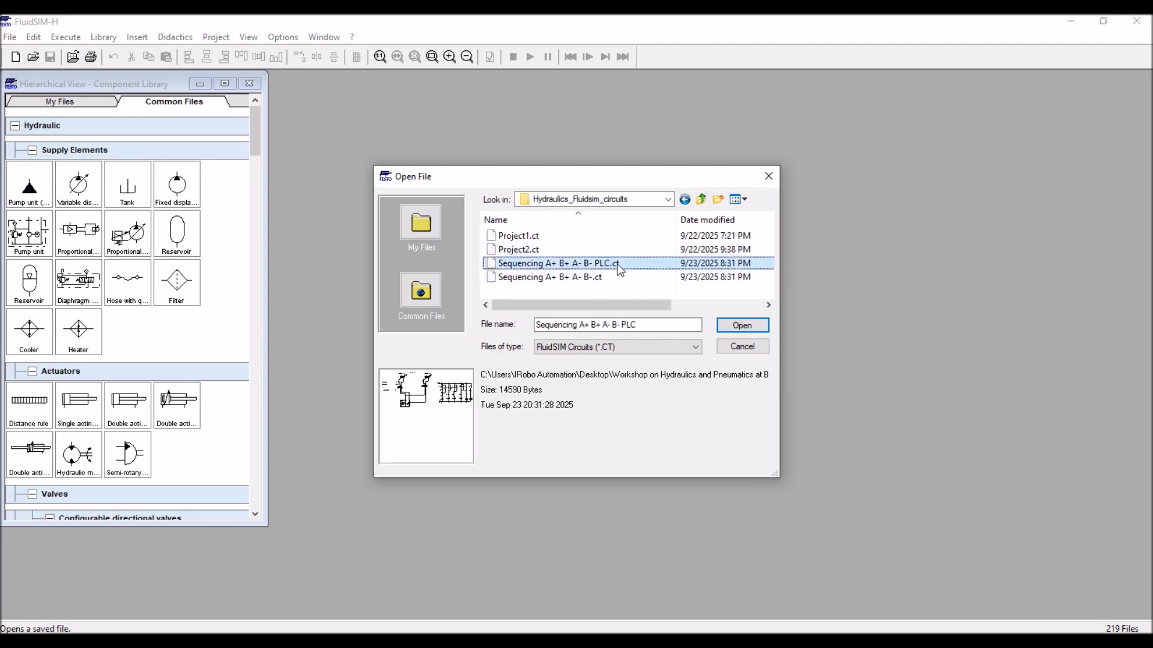
pyautogui.click(733, 322)
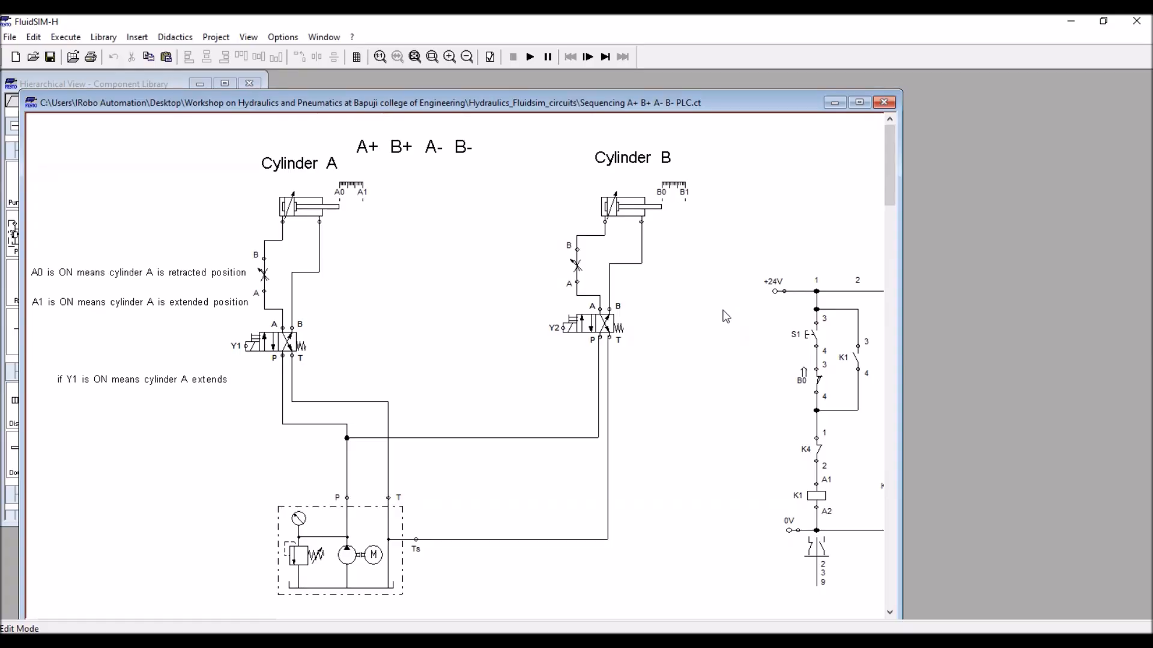
pyautogui.click(860, 102)
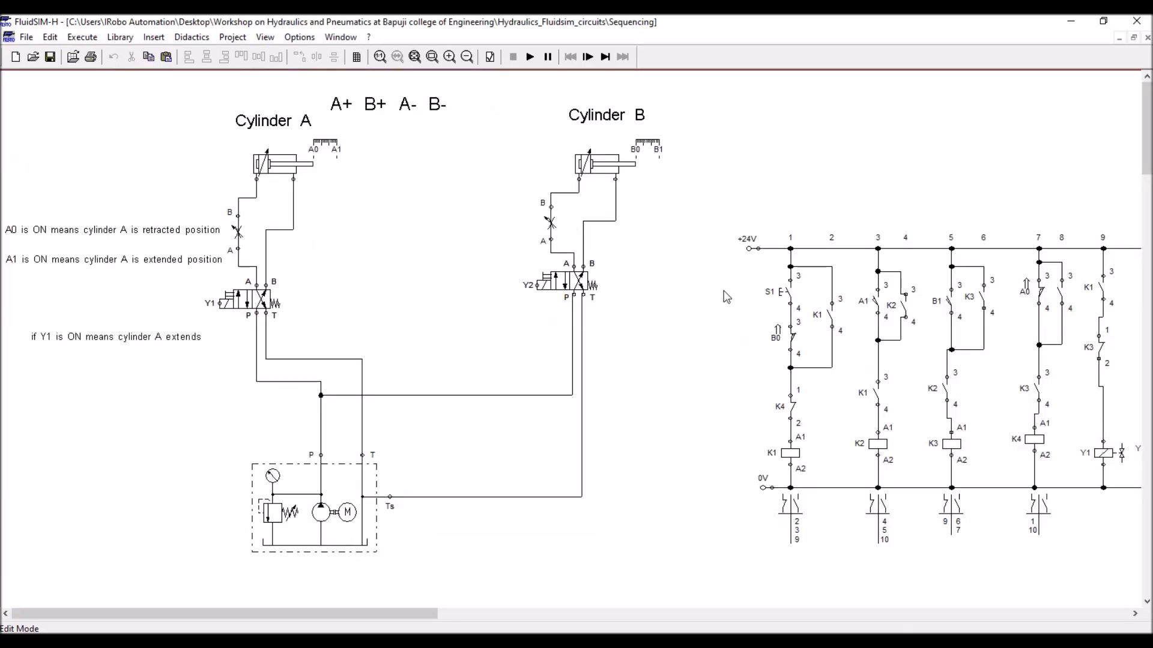
# - Delete the entire electrical relay control circuit beside the hydraulic circuit
pyautogui.moveTo(705, 221); pyautogui.dragTo(978, 374)
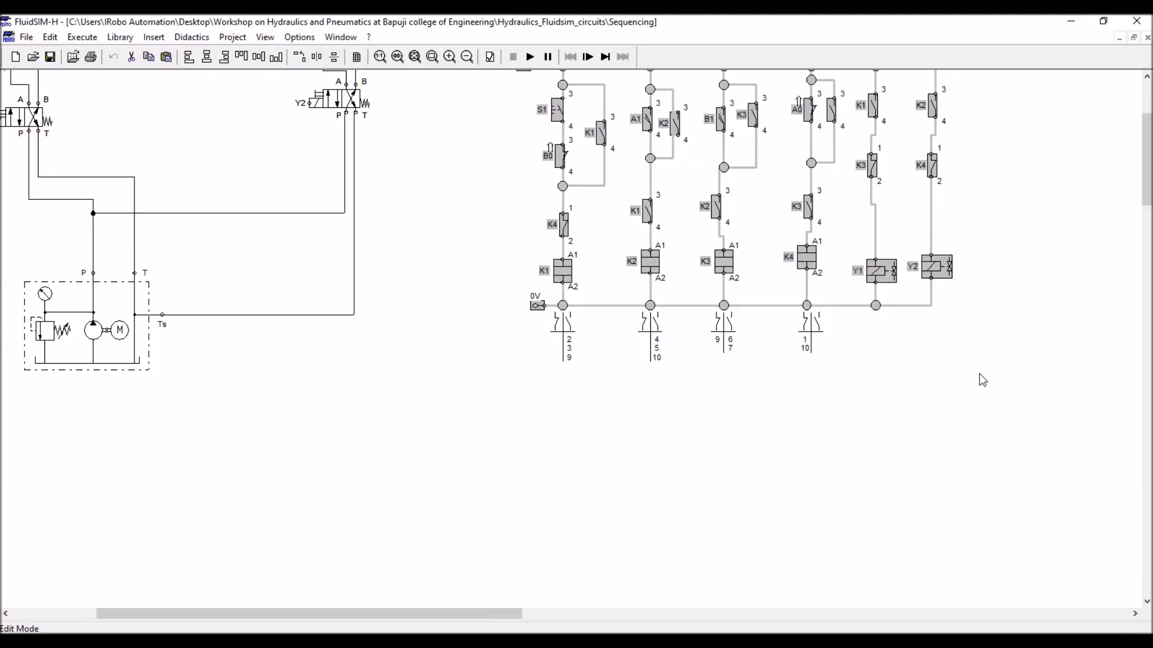
pyautogui.press('Delete')
pyautogui.scroll(5, 624, 336)
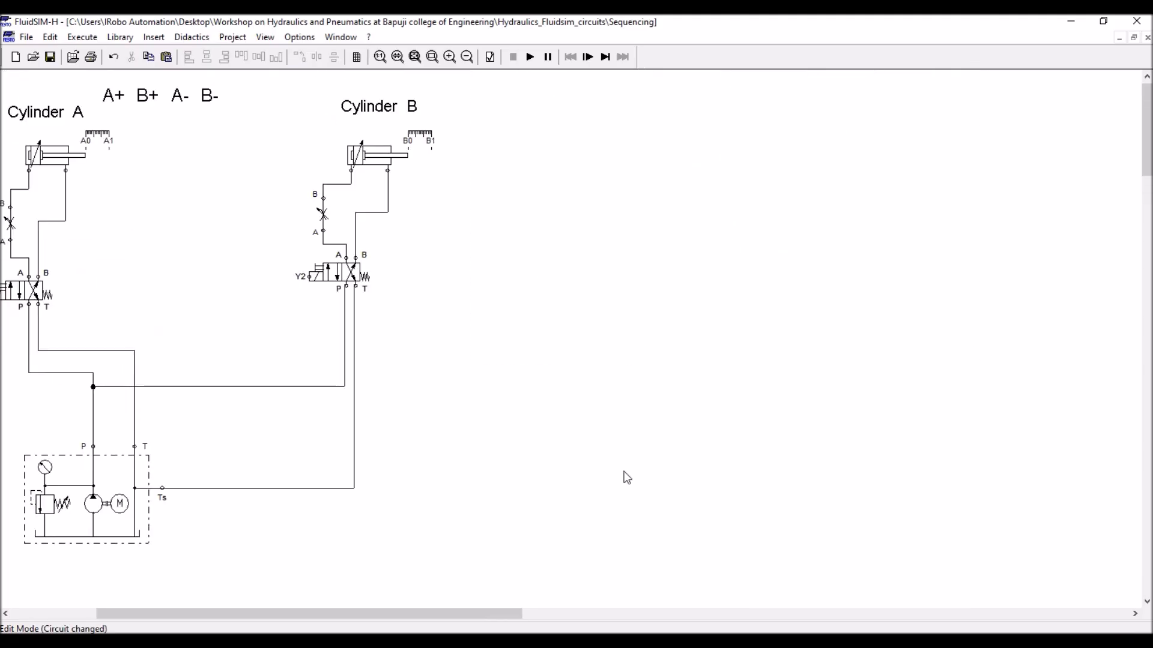
# - Delete the three explanatory notes about A0, A1 and Y1 beside cylinder A's circuit
pyautogui.moveTo(498, 613); pyautogui.dragTo(413, 604)
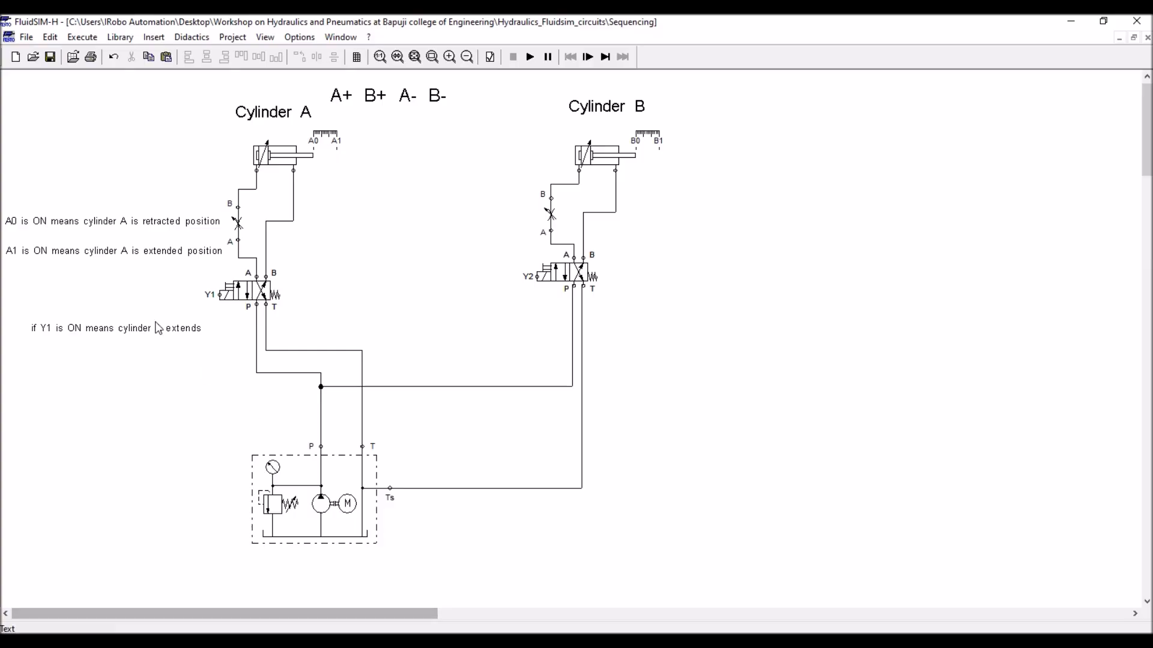
pyautogui.click(135, 334)
pyautogui.press('Delete')
pyautogui.click(125, 247)
pyautogui.press('Delete')
pyautogui.click(136, 225)
pyautogui.press('Delete')
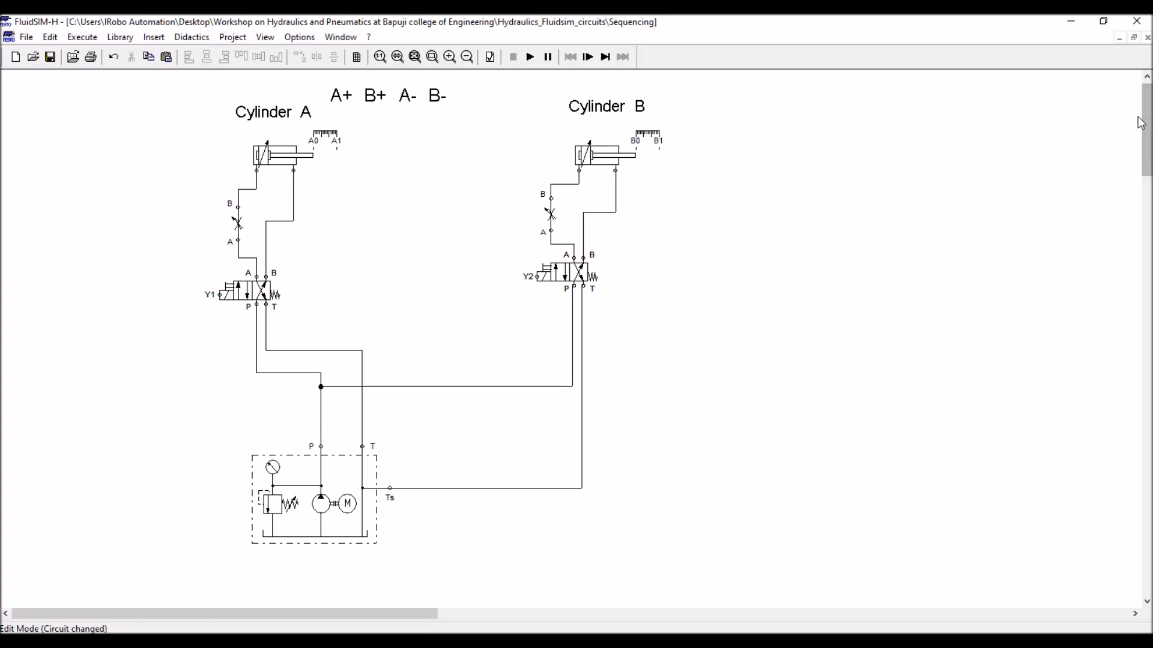
# - Restore the circuit window beside the component library and shift the whole hydraulic circuit left to free drawing space next to cylinder B
pyautogui.click(1135, 38)
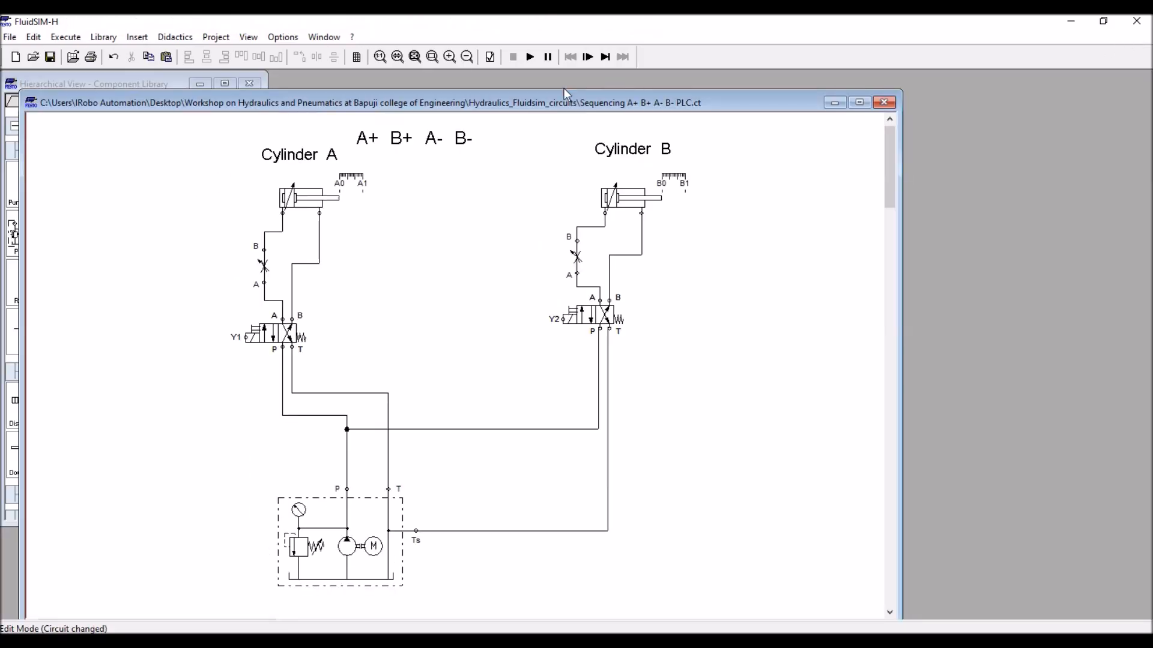
pyautogui.moveTo(552, 106); pyautogui.dragTo(793, 80)
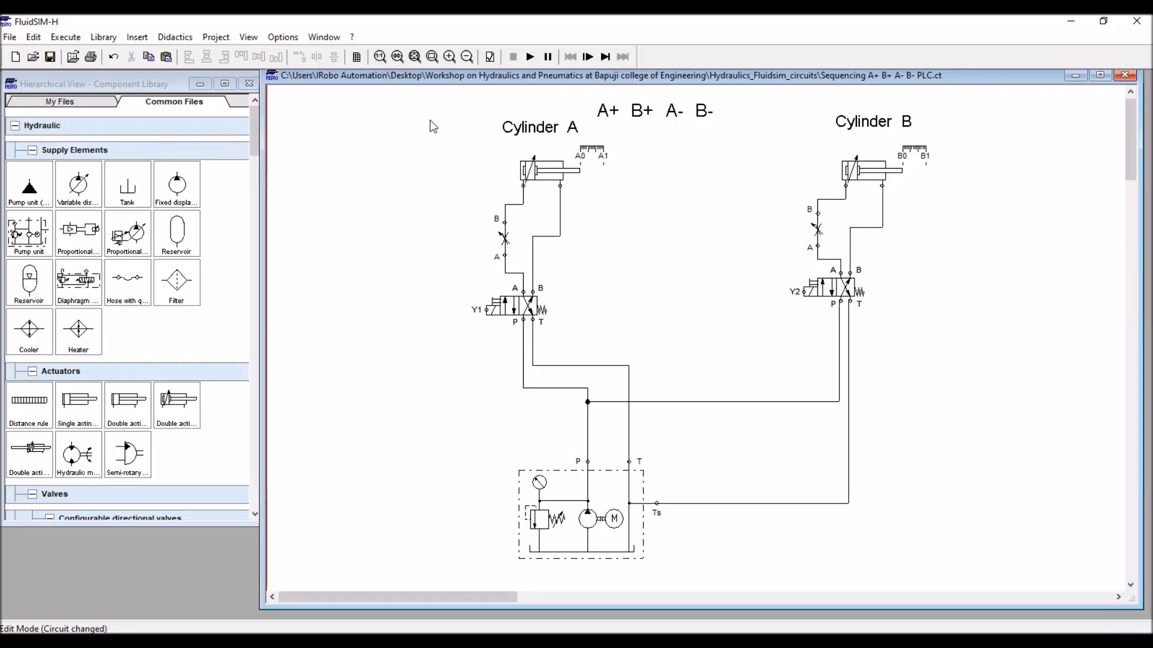
pyautogui.moveTo(426, 93); pyautogui.dragTo(1059, 585)
pyautogui.moveTo(562, 491); pyautogui.dragTo(373, 491)
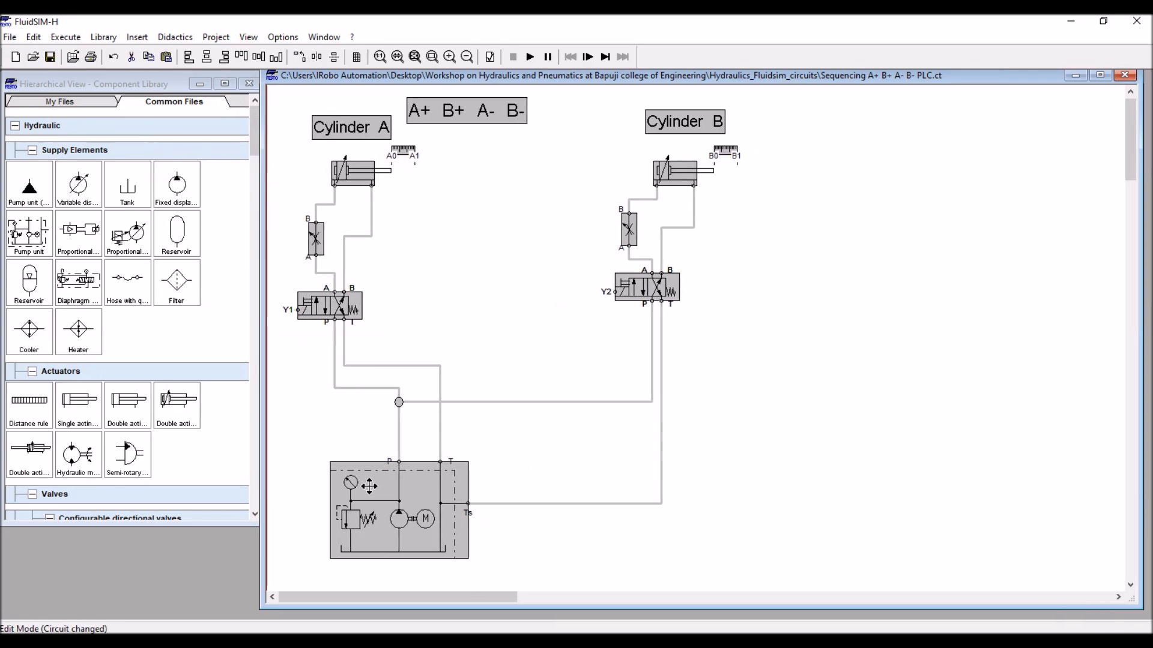
pyautogui.click(918, 255)
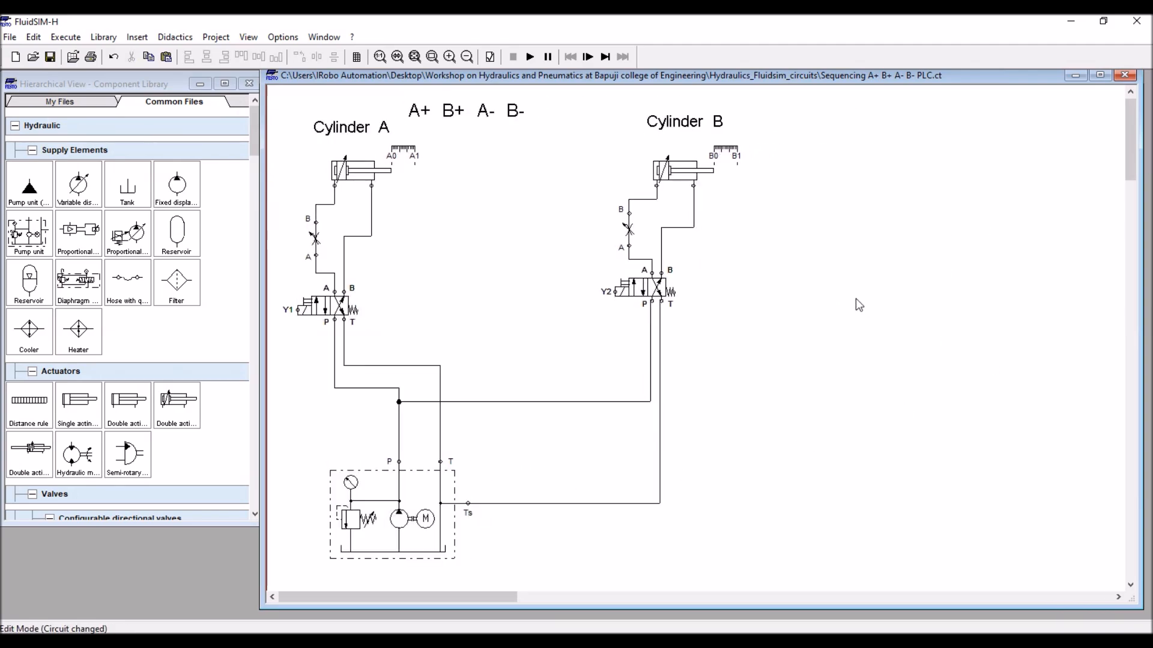
# - Add a FluidSIM In module in the free area beside cylinder B's circuit and rotate it 180°
pyautogui.moveTo(252, 114); pyautogui.dragTo(239, 442)
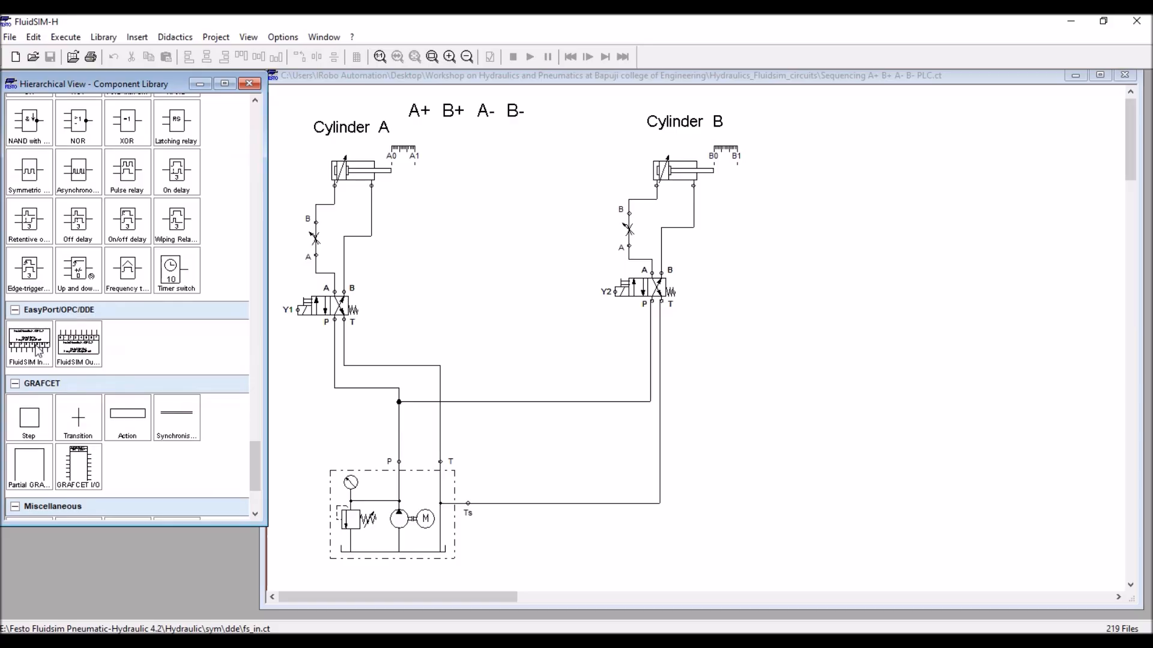
pyautogui.moveTo(37, 350); pyautogui.dragTo(929, 318)
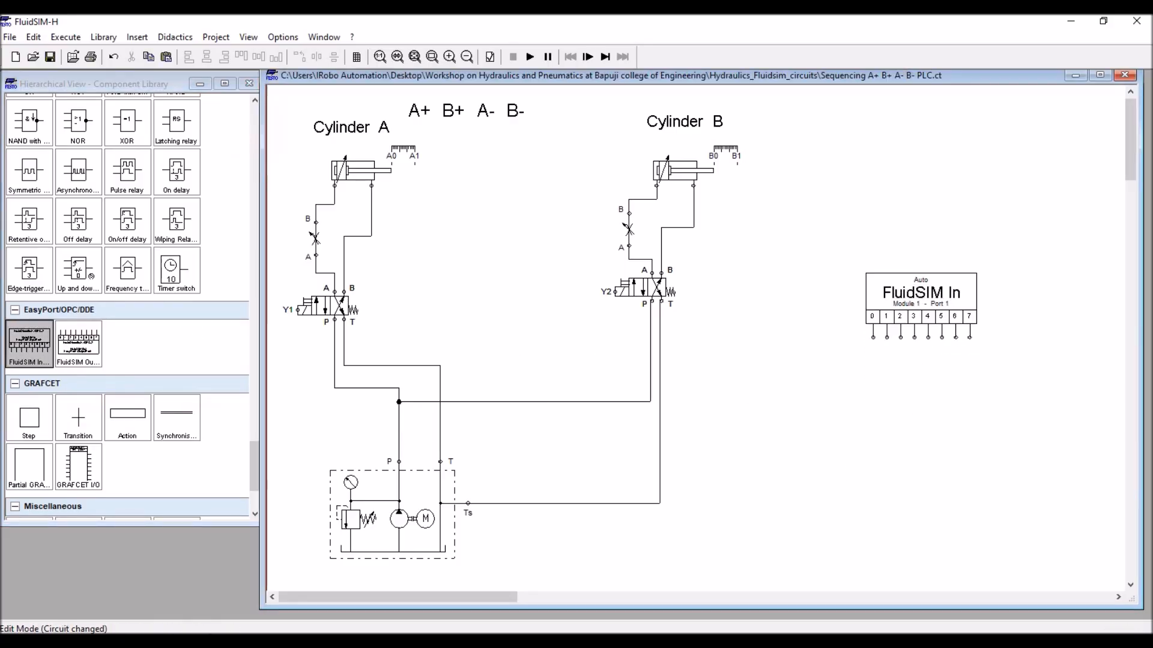
pyautogui.rightClick(895, 294)
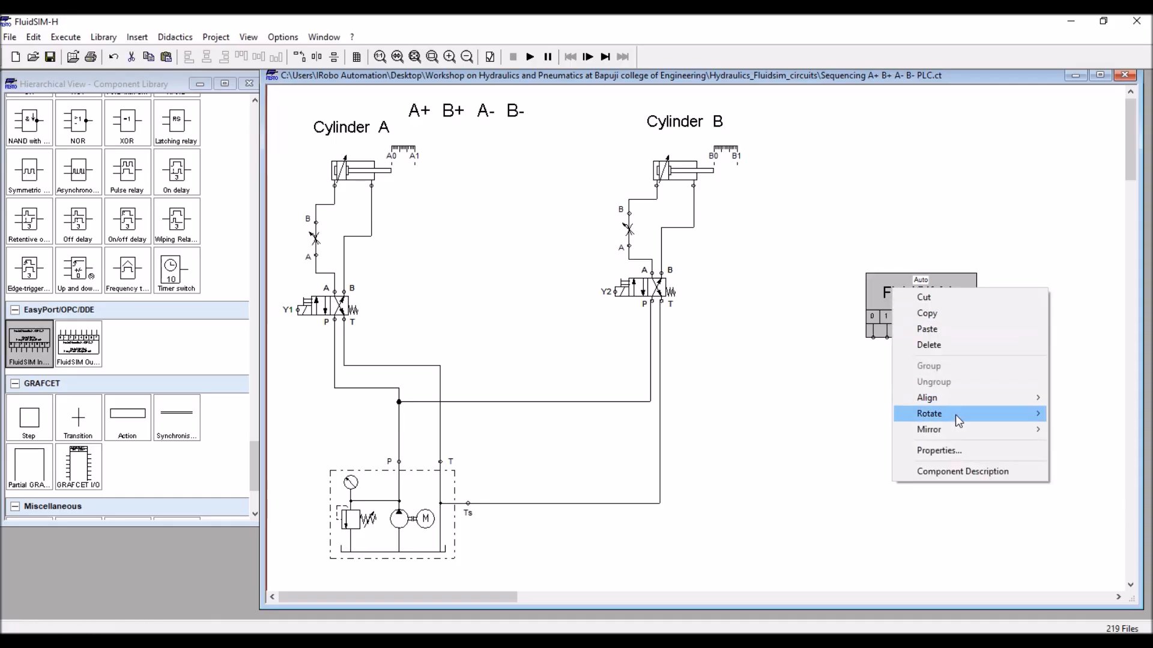
pyautogui.moveTo(960, 414)
pyautogui.click(1078, 429)
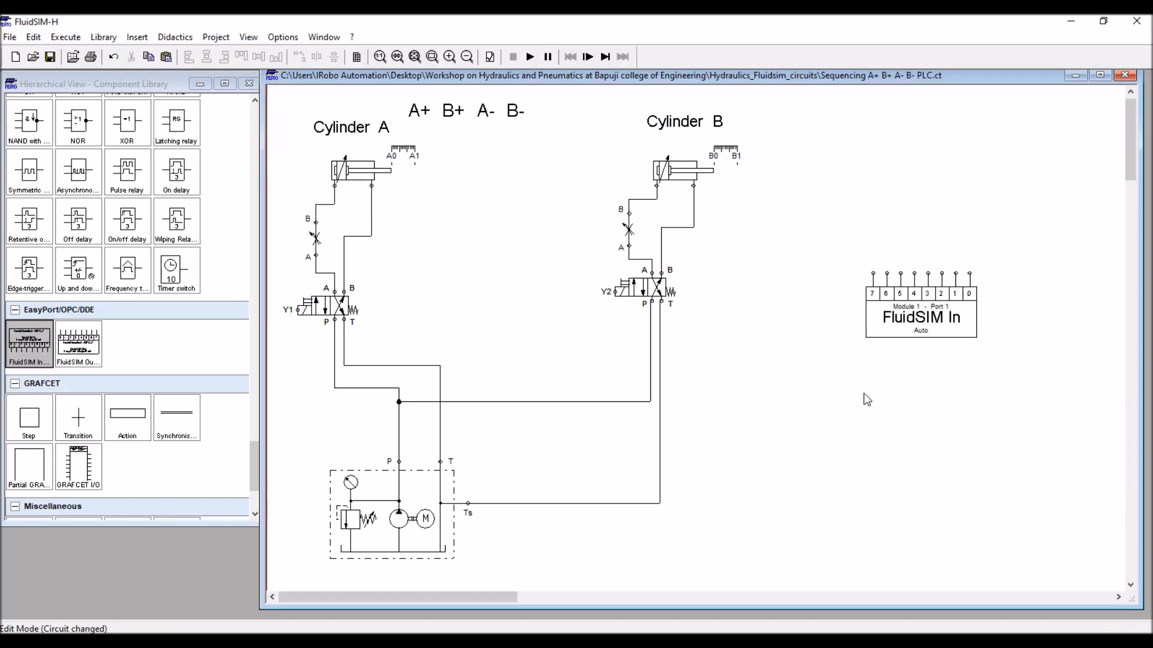
# - Add a FluidSIM Out module, rotate it 180° and place it directly beneath the FluidSIM In module
pyautogui.moveTo(78, 344); pyautogui.dragTo(942, 406)
pyautogui.rightClick(944, 407)
pyautogui.moveTo(1005, 532)
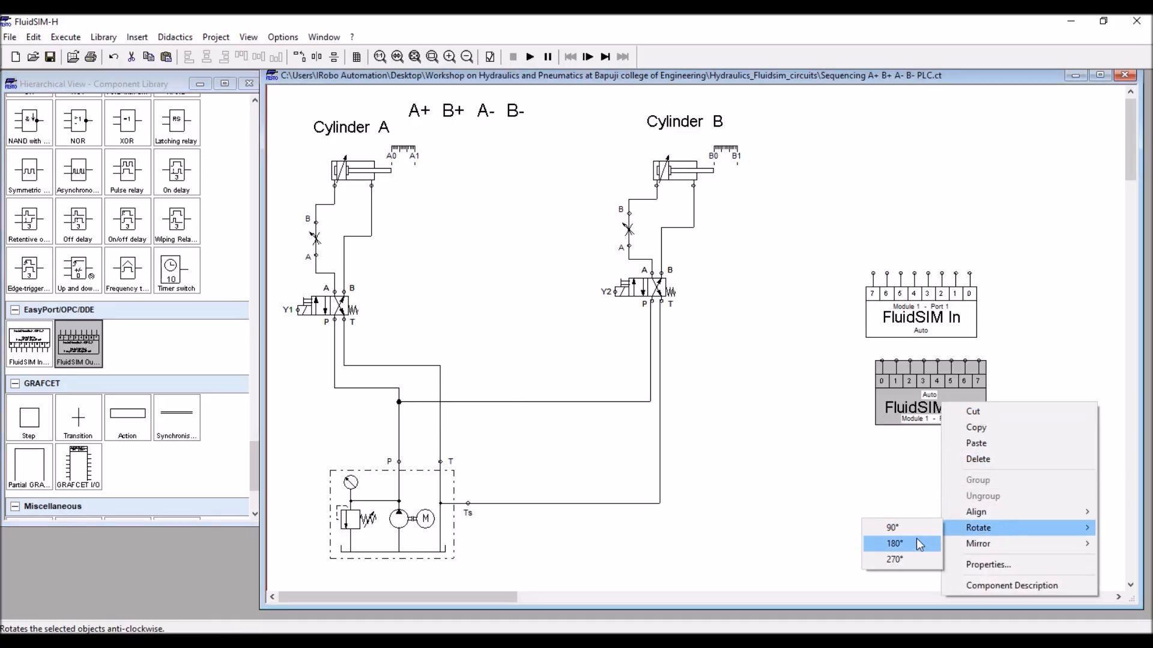
pyautogui.click(915, 544)
pyautogui.moveTo(919, 371); pyautogui.dragTo(909, 349)
pyautogui.click(955, 430)
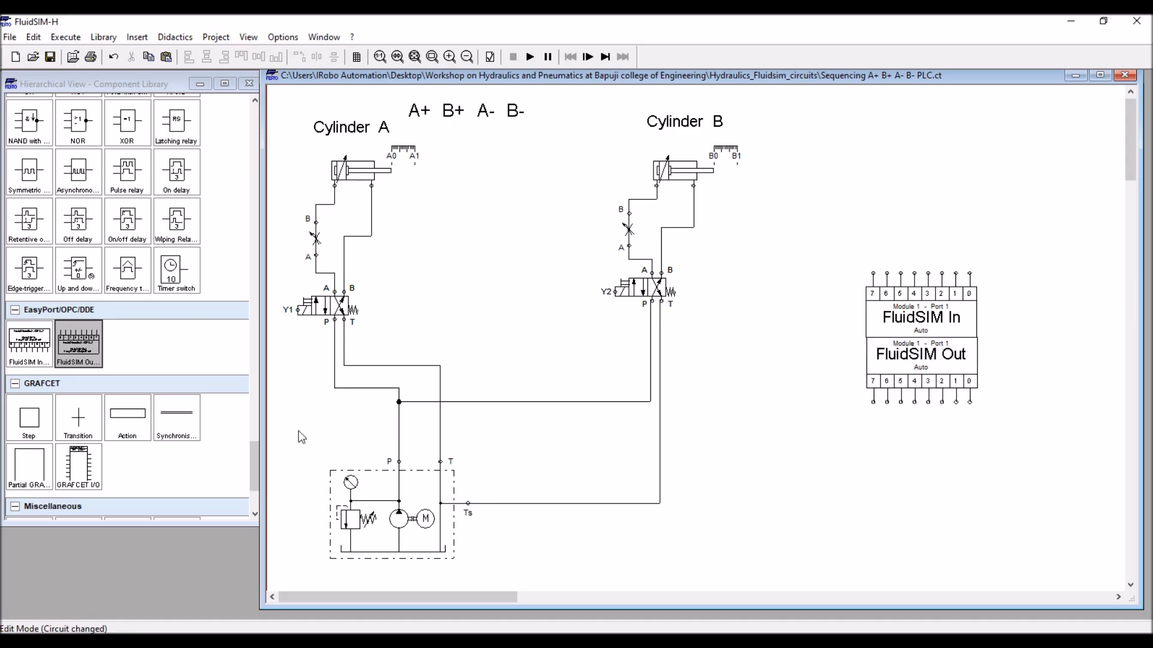
# - Place two valve solenoids from the Relays components above the FluidSIM In module
pyautogui.moveTo(253, 466); pyautogui.dragTo(256, 356)
pyautogui.moveTo(136, 268); pyautogui.dragTo(1031, 238)
pyautogui.moveTo(120, 258); pyautogui.dragTo(932, 243)
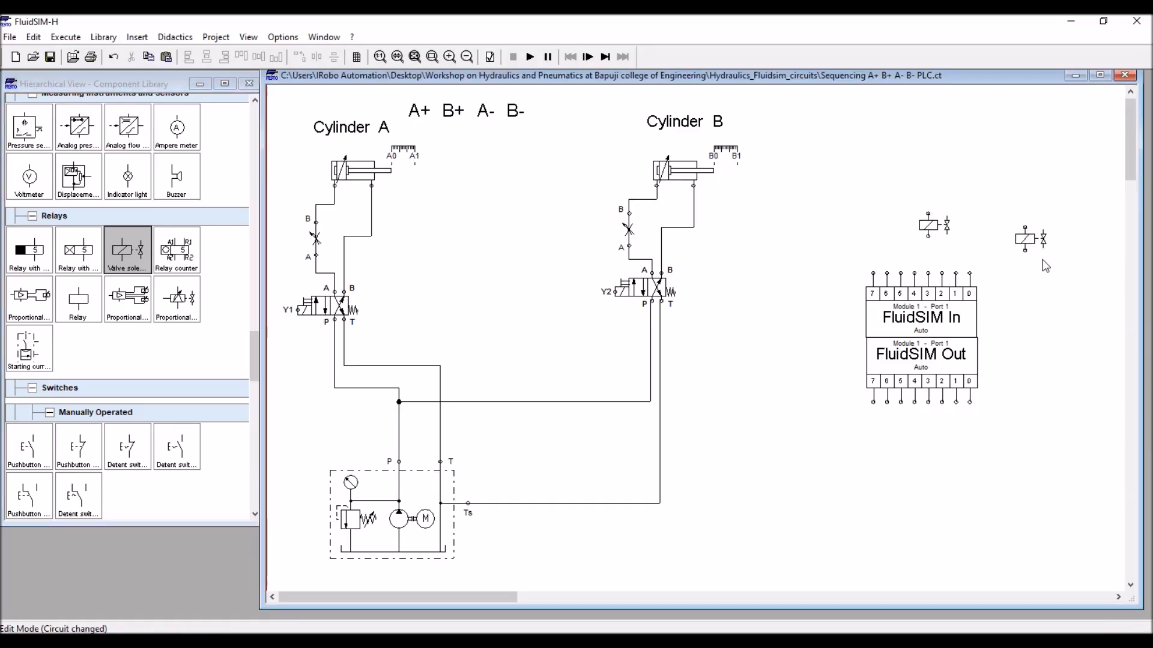
# - Connect the outer valve solenoid to terminal 0 and the inner one to terminal 3 of the FluidSIM In module
pyautogui.moveTo(1027, 240); pyautogui.dragTo(968, 273)
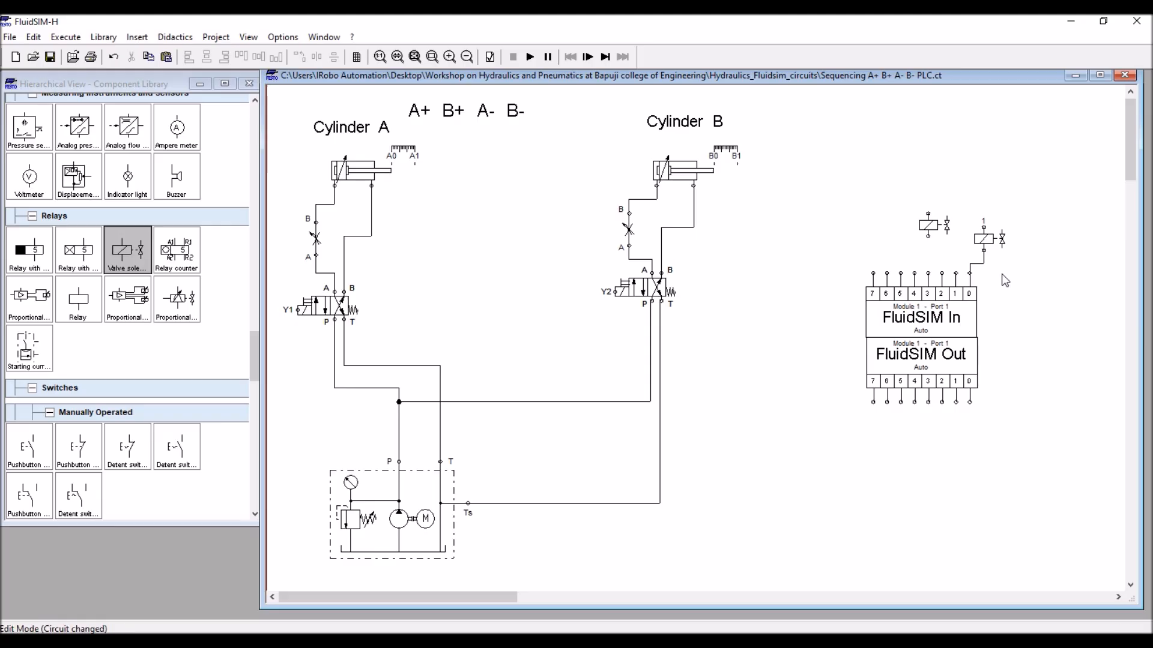
pyautogui.moveTo(925, 225); pyautogui.dragTo(930, 245)
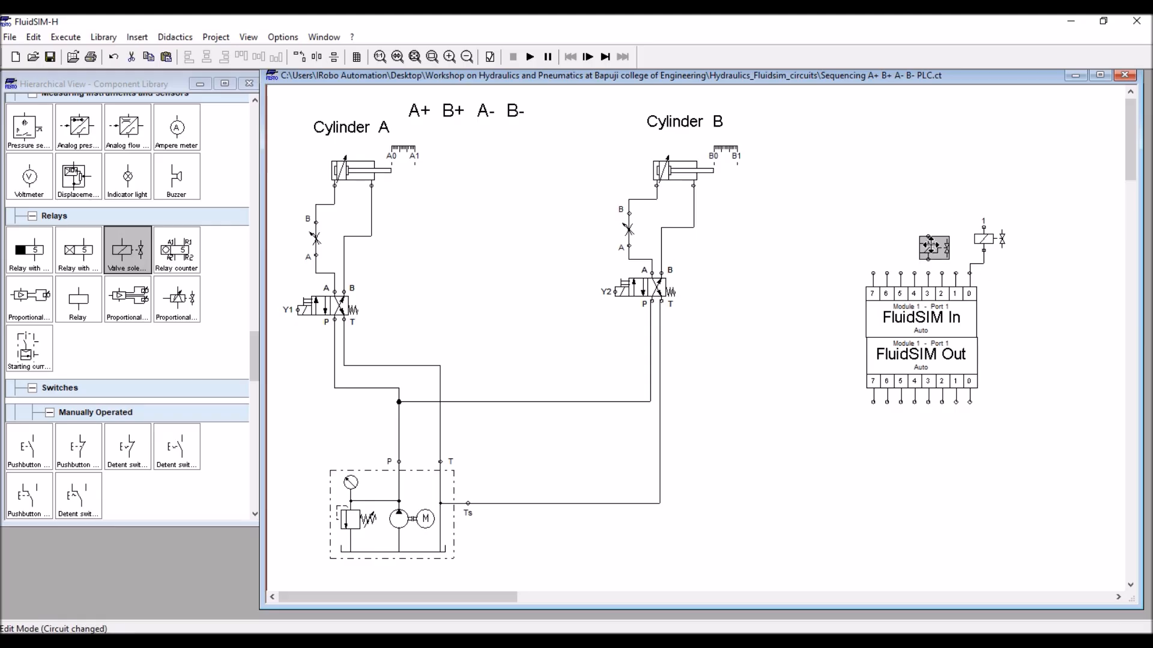
pyautogui.click(958, 247)
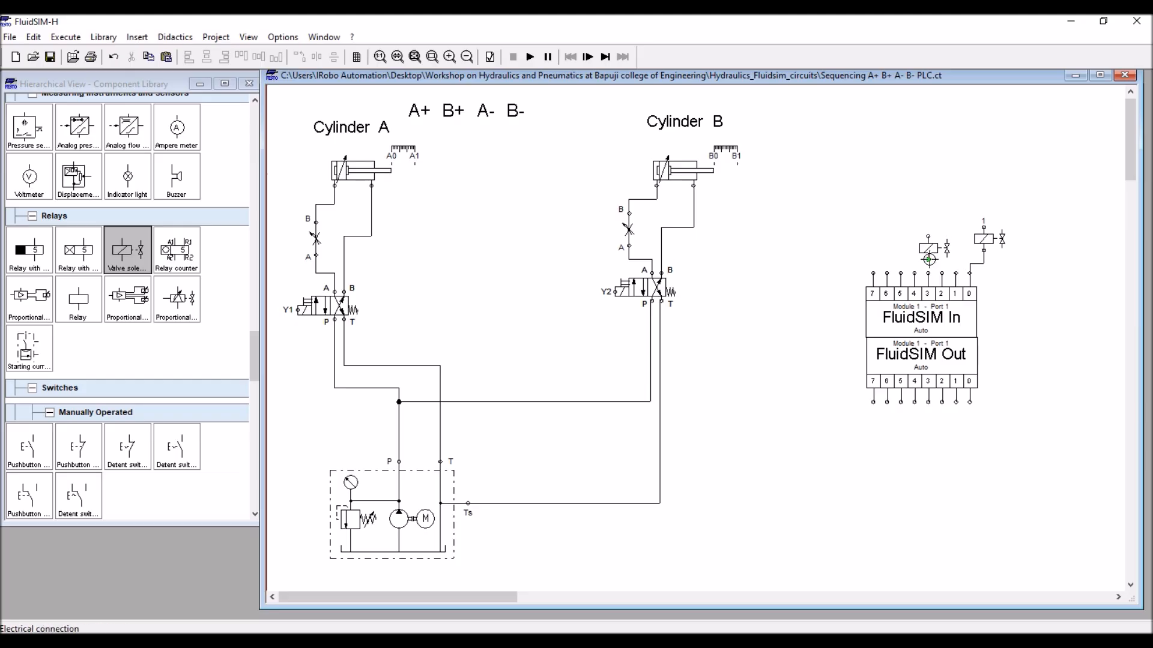
pyautogui.moveTo(928, 259); pyautogui.dragTo(930, 274)
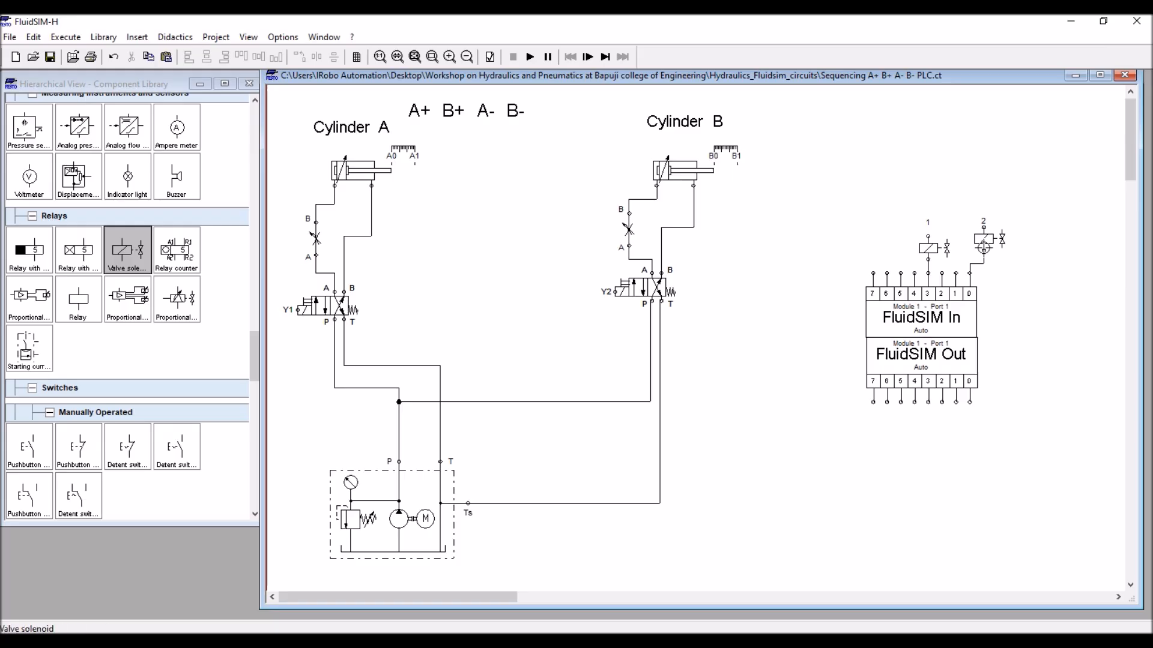
# - Place a +24V electrical connection below the FluidSIM Out module, off to its left
pyautogui.moveTo(248, 358); pyautogui.dragTo(254, 292)
pyautogui.moveTo(255, 280); pyautogui.dragTo(254, 329)
pyautogui.moveTo(99, 308); pyautogui.dragTo(762, 466)
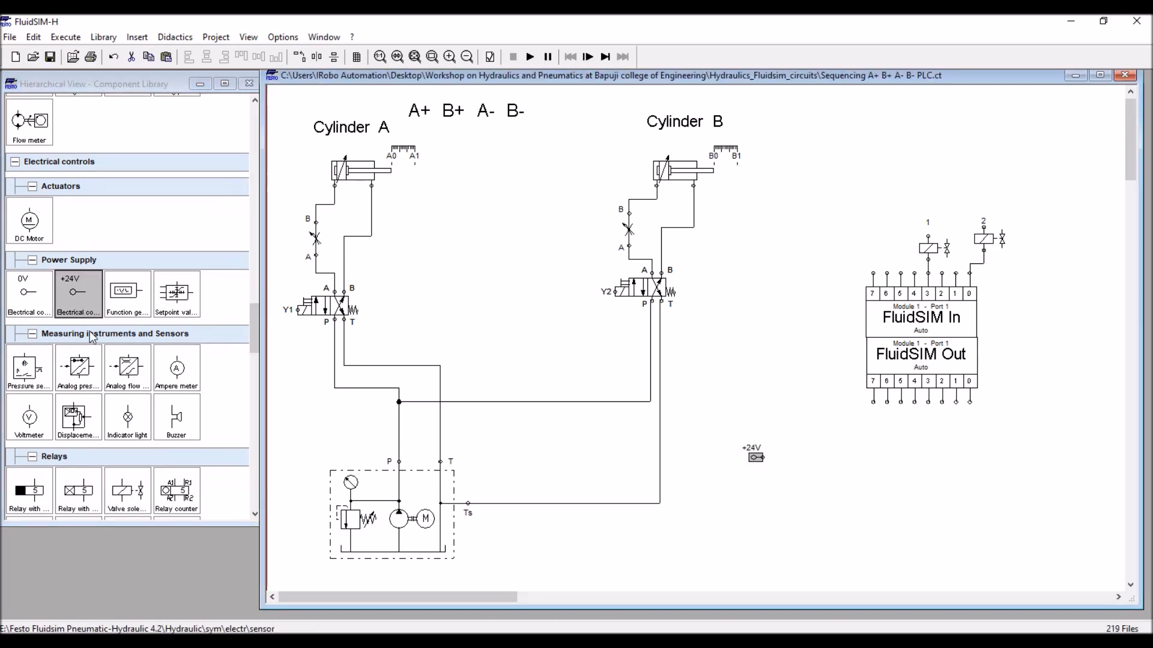
# - Place a 0V electrical connection above the valve solenoids and wire it to the upper terminals of both
pyautogui.moveTo(36, 309); pyautogui.dragTo(845, 205)
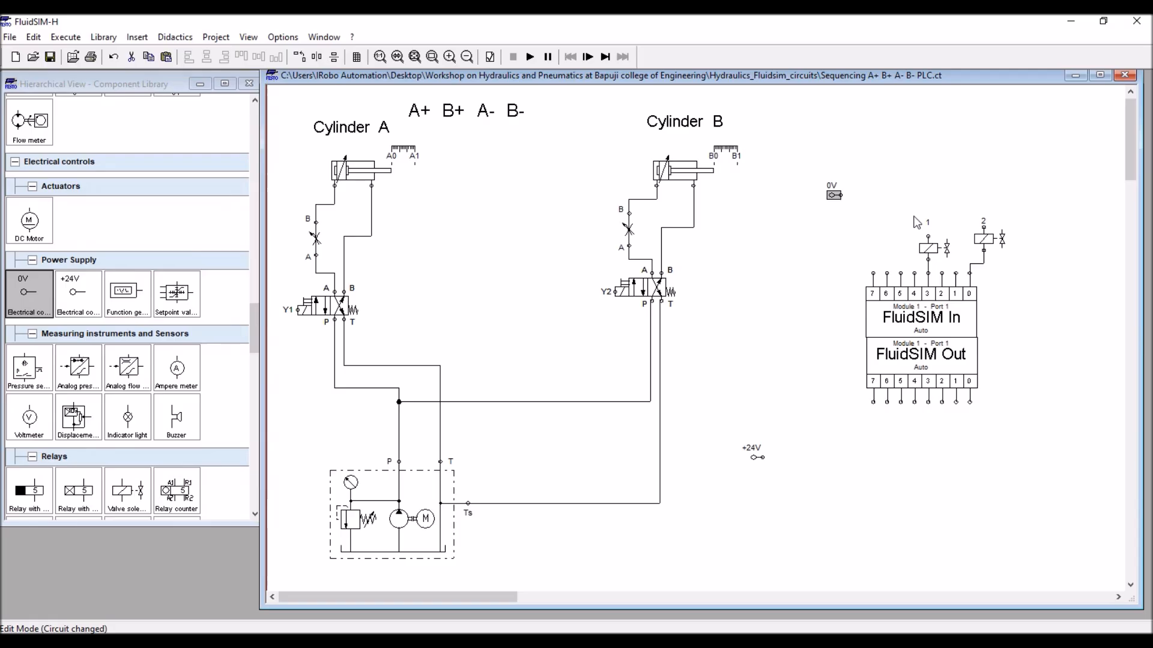
pyautogui.moveTo(840, 195); pyautogui.dragTo(928, 237)
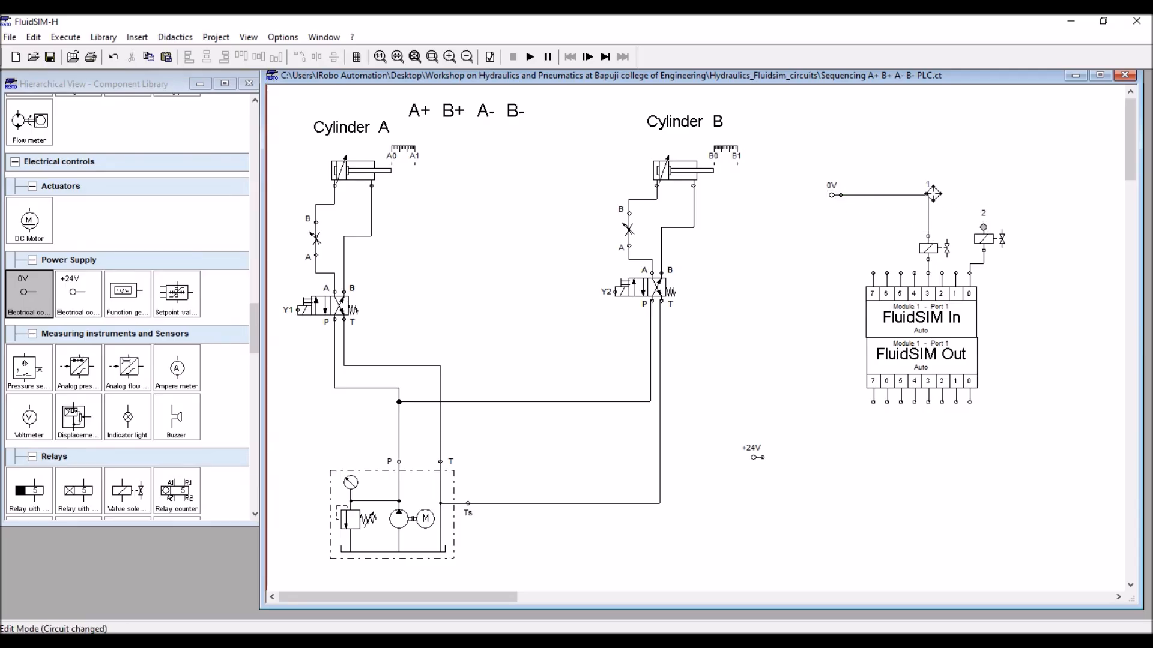
pyautogui.moveTo(933, 194); pyautogui.dragTo(984, 227)
# - Label the valve solenoid on FluidSIM In terminal 0 as Y1 and the one on terminal 3 as Y2
pyautogui.doubleClick(988, 243)
pyautogui.write('Y1')
pyautogui.press('Return')
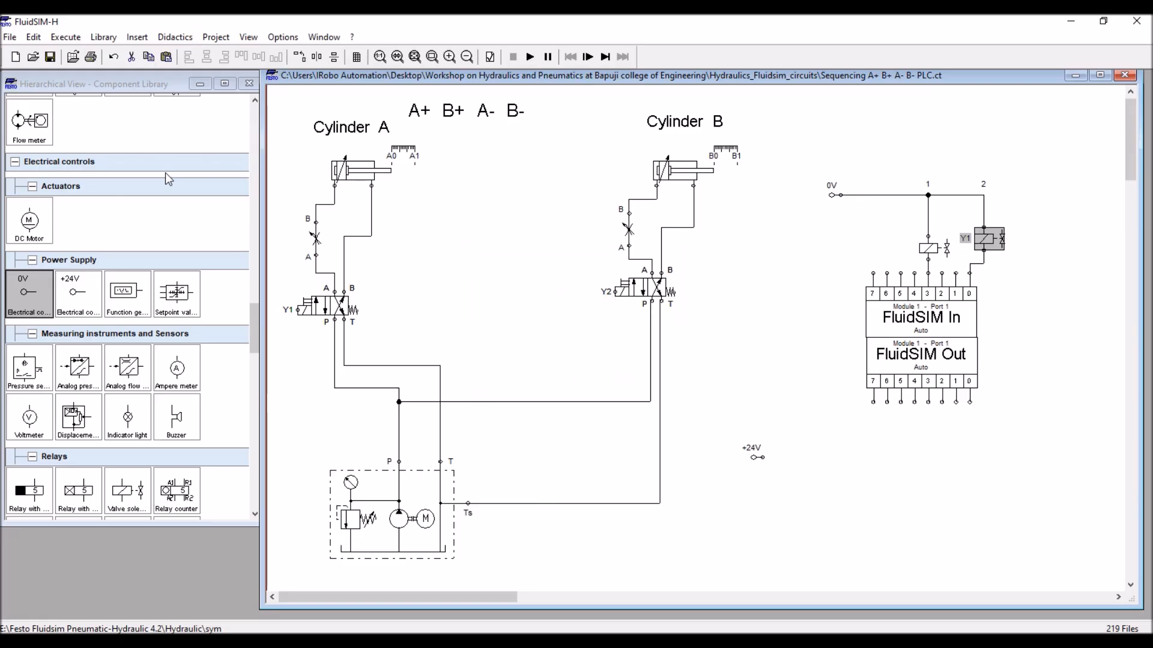
pyautogui.click(962, 262)
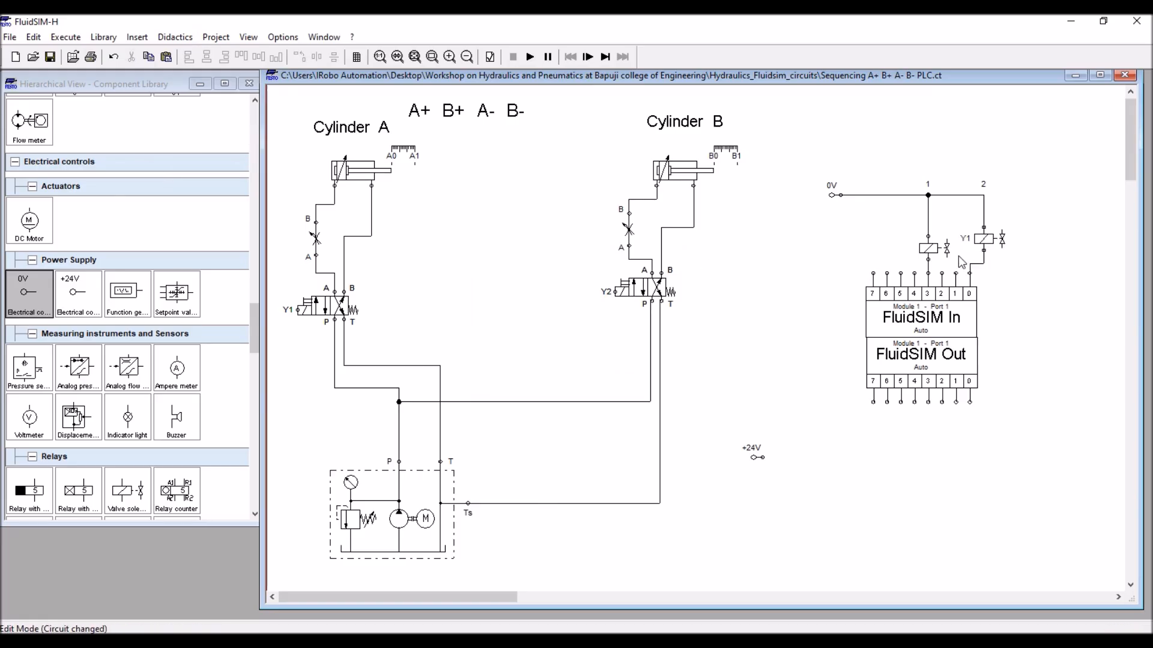
pyautogui.click(938, 255)
pyautogui.doubleClick(939, 255)
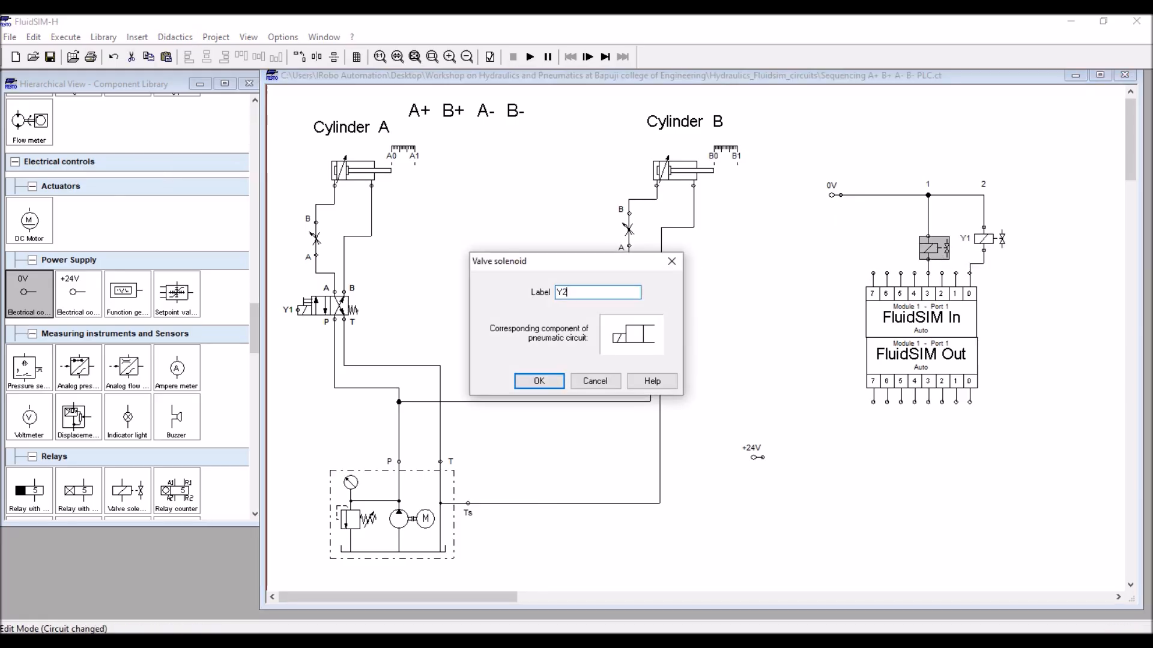
pyautogui.press('Return')
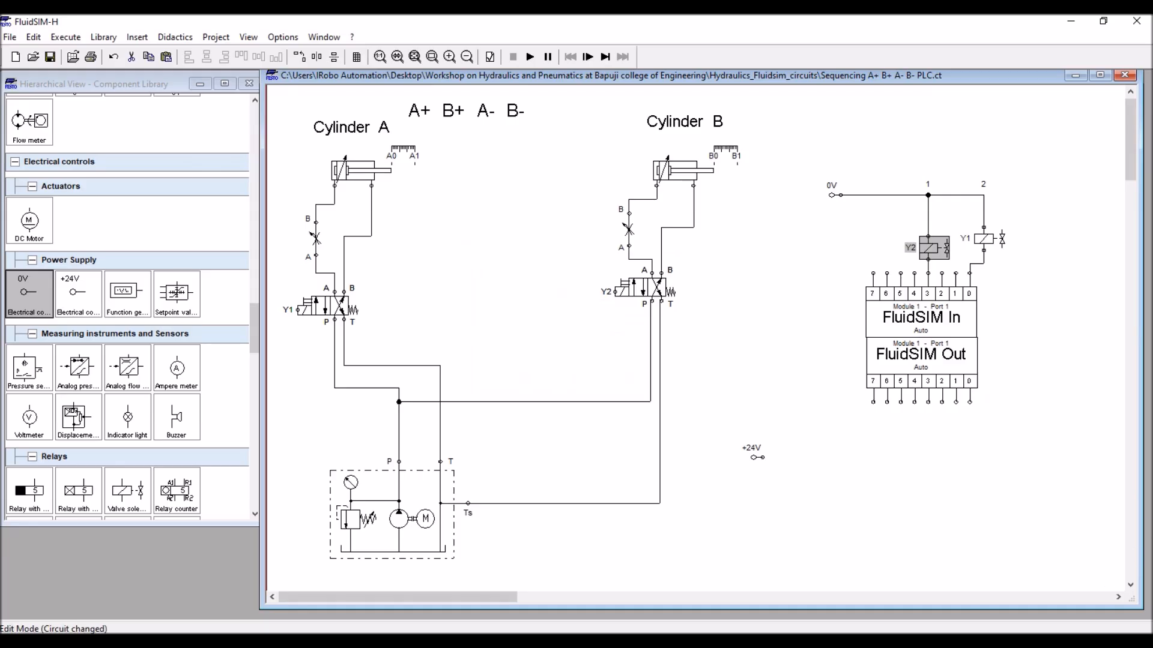
pyautogui.click(1028, 514)
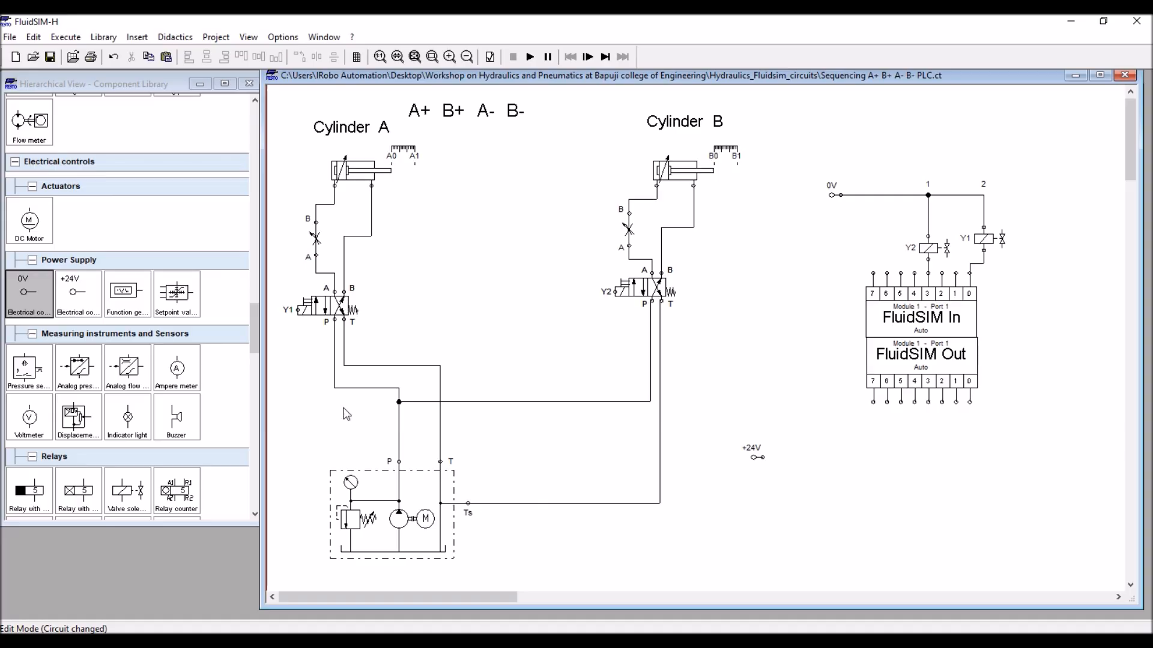
# - Place a pushbutton (make) below terminal 0 of the FluidSIM Out module
pyautogui.moveTo(251, 329); pyautogui.dragTo(252, 377)
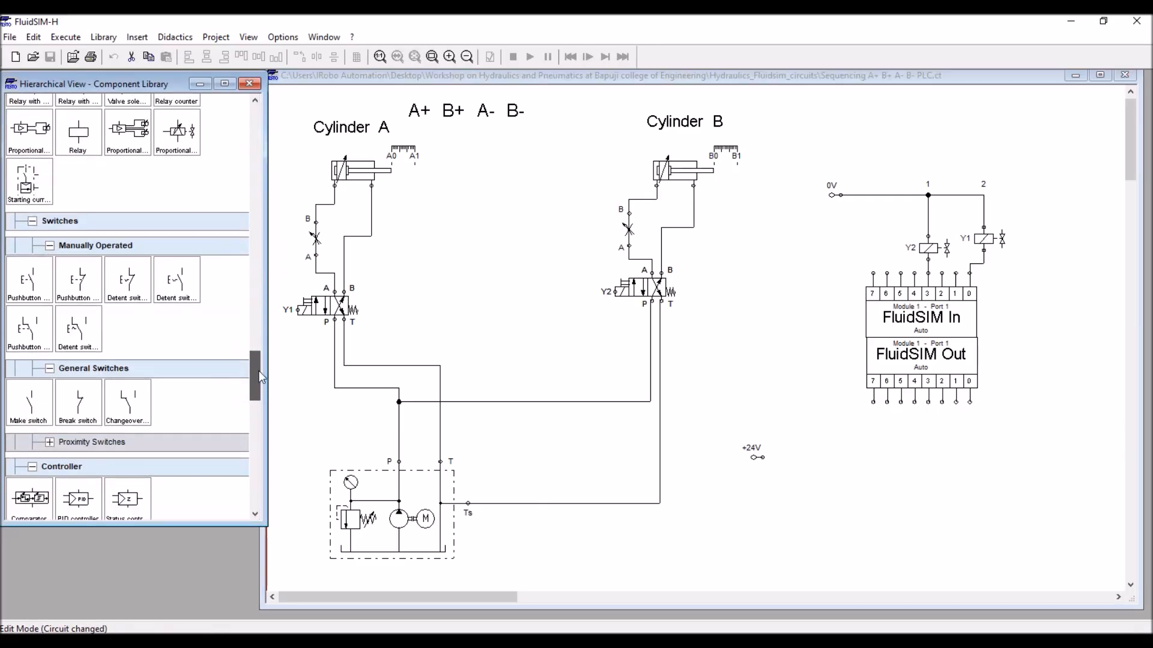
pyautogui.moveTo(43, 303); pyautogui.dragTo(994, 468)
pyautogui.click(994, 467)
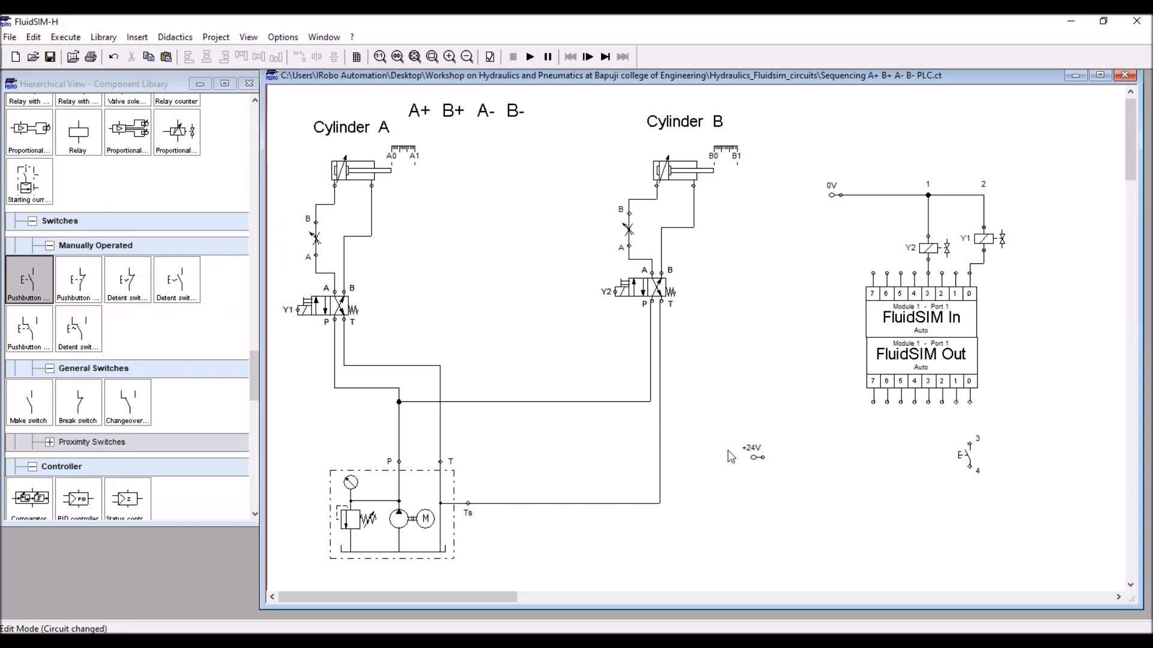
# - Lower the +24V connection below the pushbutton and wire the pushbutton between FluidSIM Out terminal 0 and +24V
pyautogui.moveTo(755, 457); pyautogui.dragTo(755, 494)
pyautogui.moveTo(969, 403); pyautogui.dragTo(970, 444)
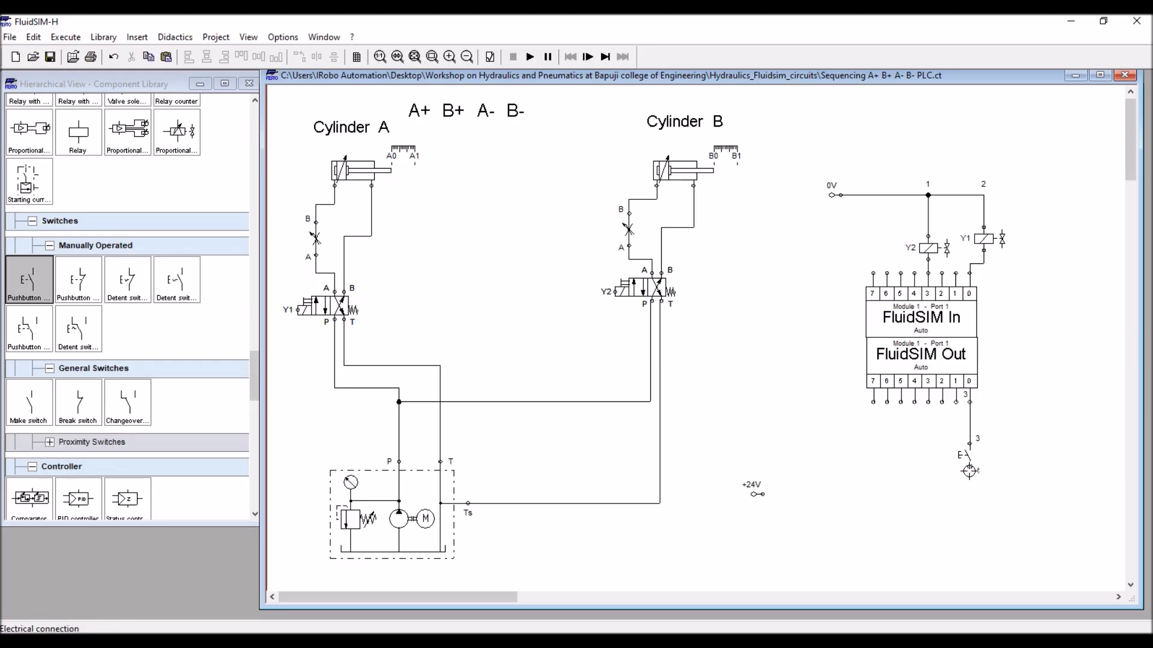
pyautogui.moveTo(754, 489); pyautogui.dragTo(754, 515)
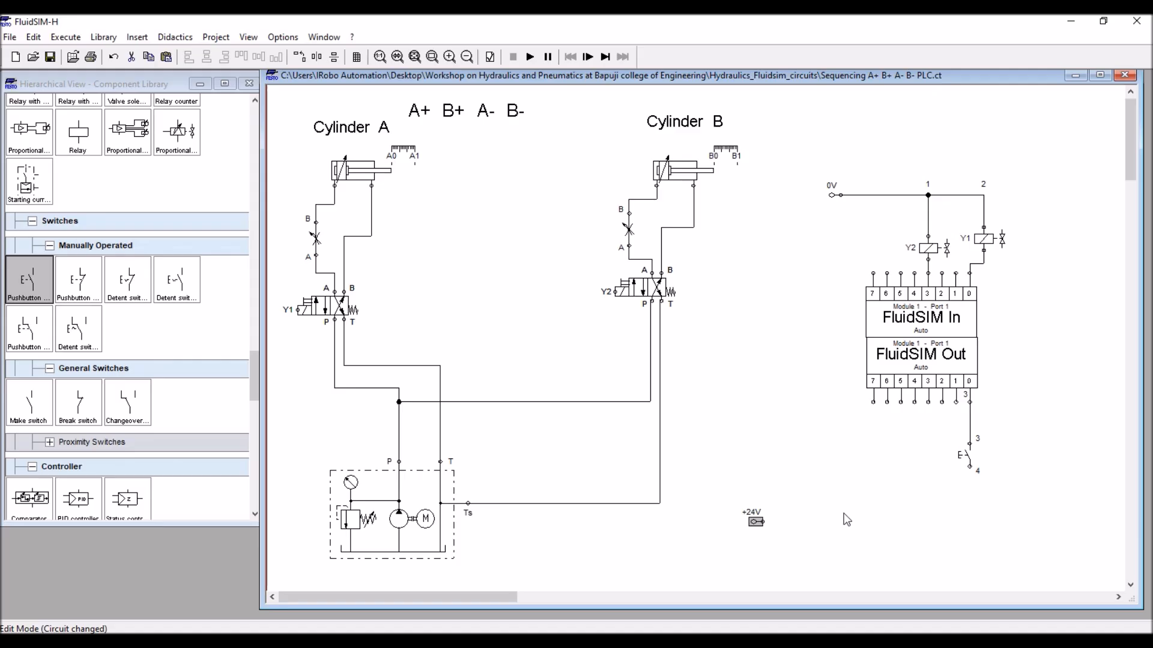
pyautogui.moveTo(966, 468)
pyautogui.mouseDown()
pyautogui.moveTo(905, 511)
pyautogui.moveTo(762, 522)
pyautogui.mouseUp()
# - Label the pushbutton on FluidSIM Out terminal 0 as S1
pyautogui.doubleClick(963, 455)
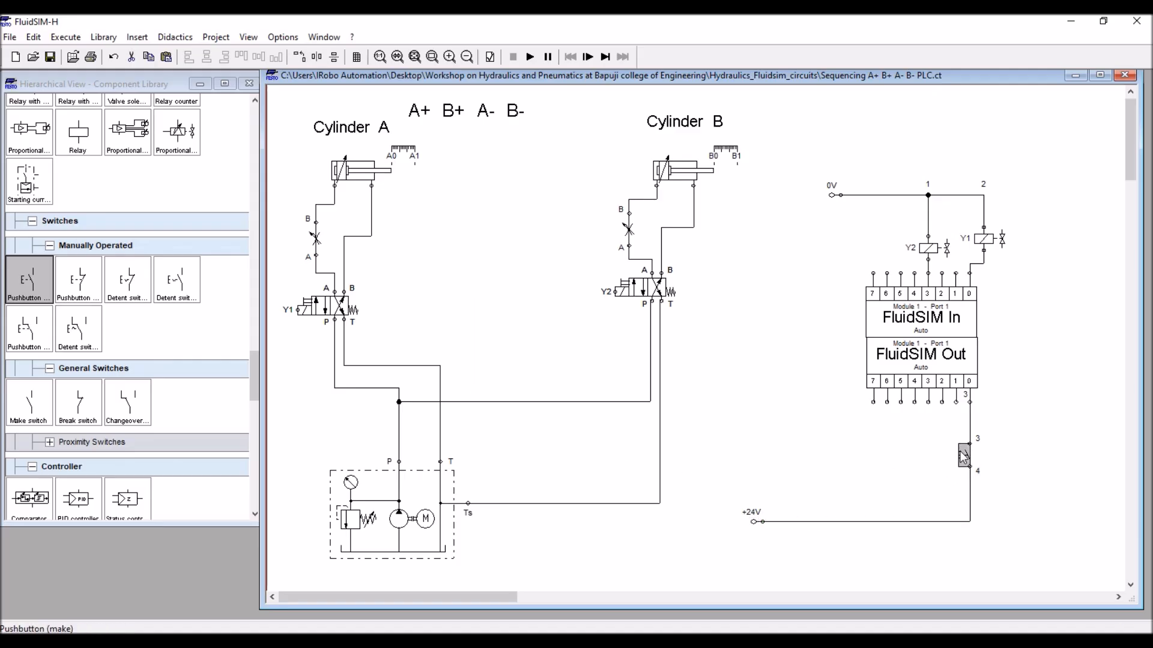
pyautogui.write('S1')
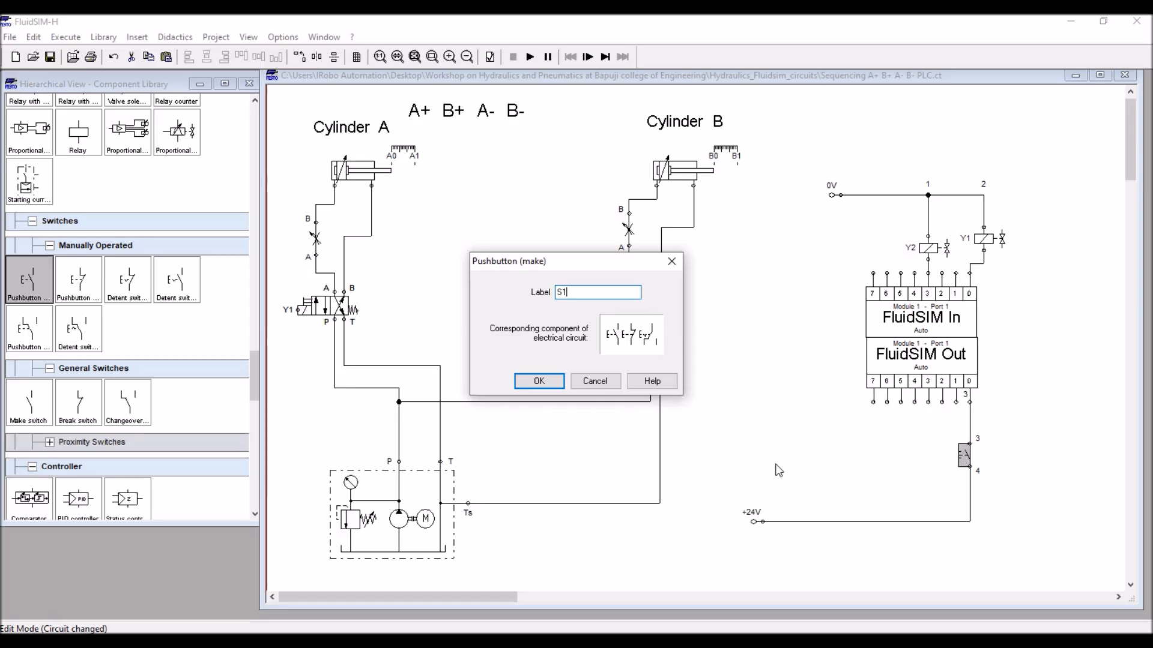
pyautogui.click(538, 382)
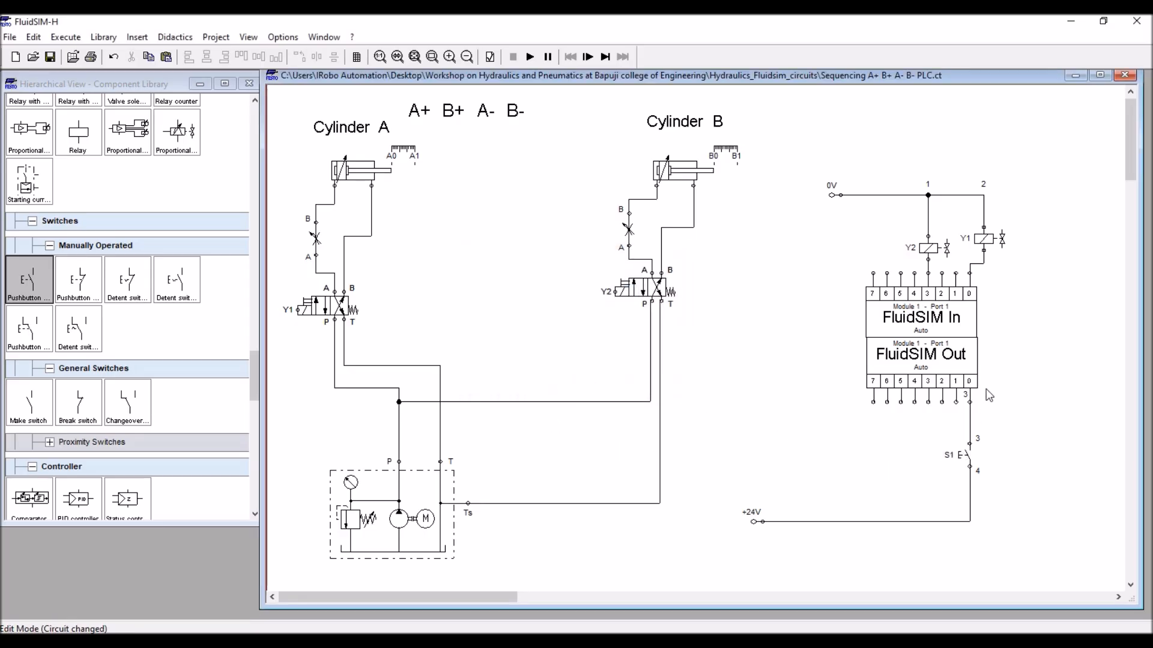
# - Place a make switch beside pushbutton S1 and wire it between FluidSIM Out terminal 1 and the +24V line
pyautogui.moveTo(41, 402); pyautogui.dragTo(934, 447)
pyautogui.click(1034, 424)
pyautogui.moveTo(955, 402); pyautogui.dragTo(938, 521)
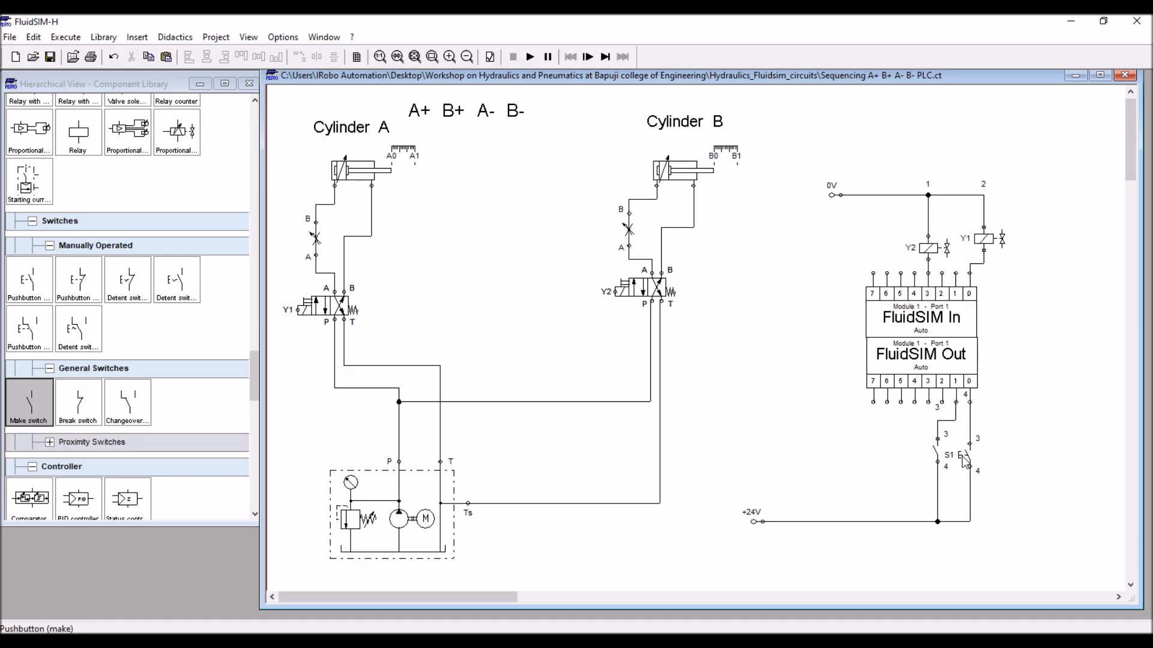
# - Label the make switch on FluidSIM Out terminal 1 as A0, keeping it triggered by a limit switch
pyautogui.doubleClick(935, 452)
pyautogui.write('A0')
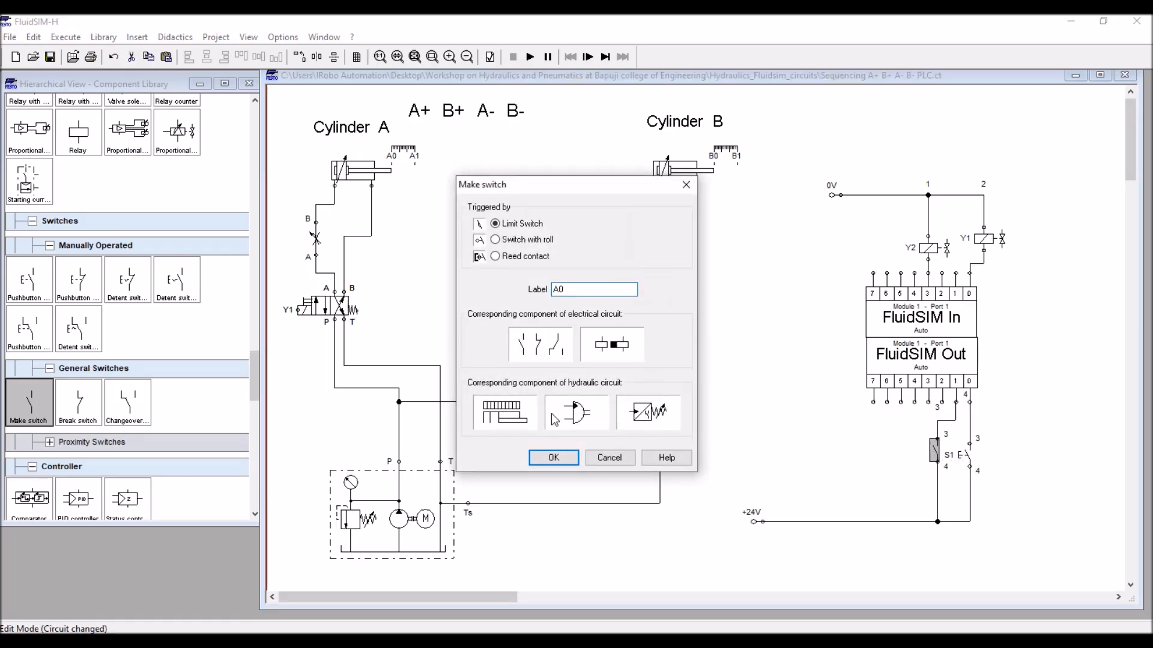
pyautogui.click(553, 458)
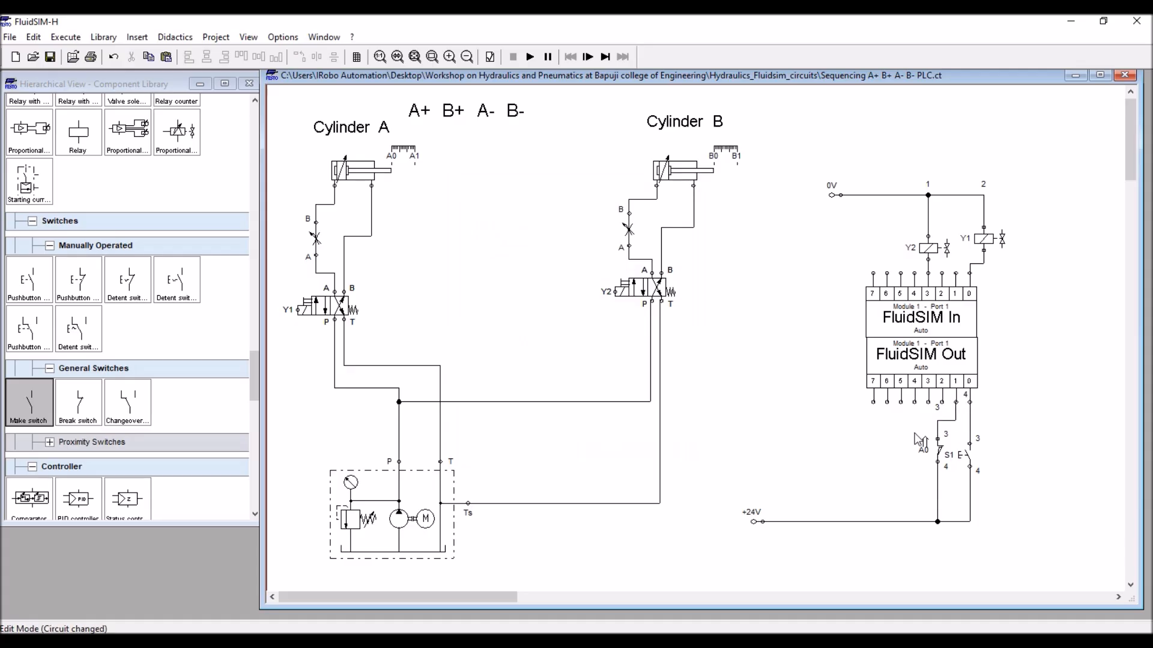
# - Place three more make switches to the left of A0 and line them up in a row below the FluidSIM Out module
pyautogui.moveTo(96, 405); pyautogui.dragTo(900, 446)
pyautogui.moveTo(28, 403); pyautogui.dragTo(865, 455)
pyautogui.moveTo(37, 404); pyautogui.dragTo(818, 456)
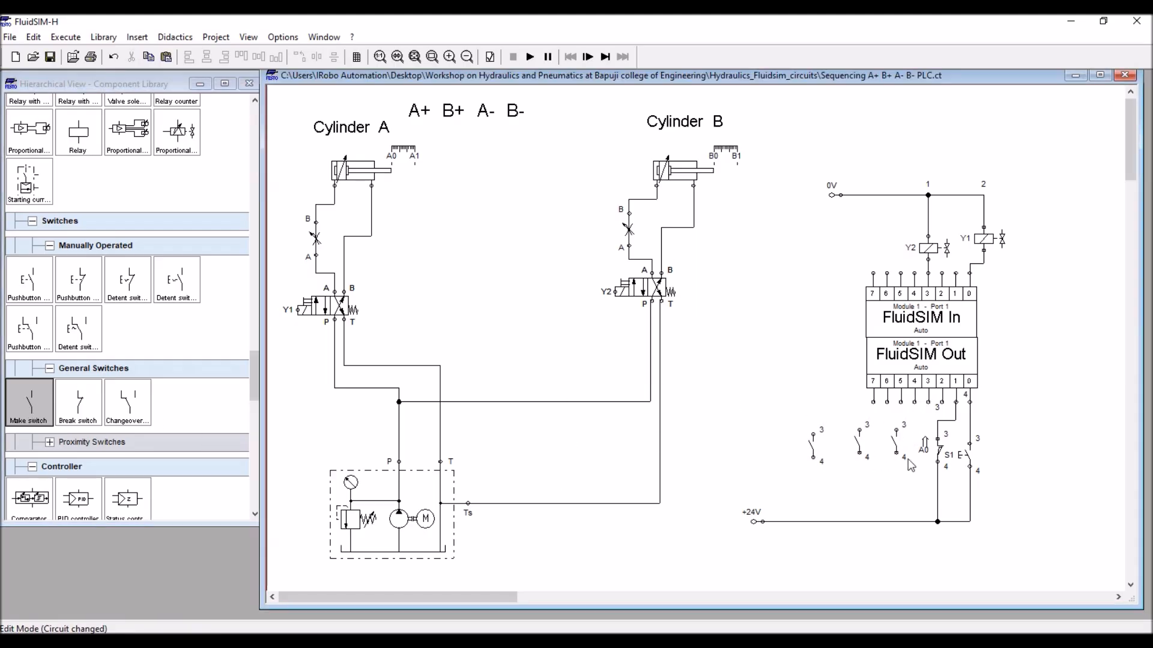
pyautogui.click(902, 443)
pyautogui.moveTo(902, 443)
pyautogui.mouseDown()
pyautogui.moveTo(911, 452)
pyautogui.moveTo(872, 447)
pyautogui.moveTo(884, 452)
pyautogui.mouseUp()
pyautogui.moveTo(811, 450); pyautogui.dragTo(869, 453)
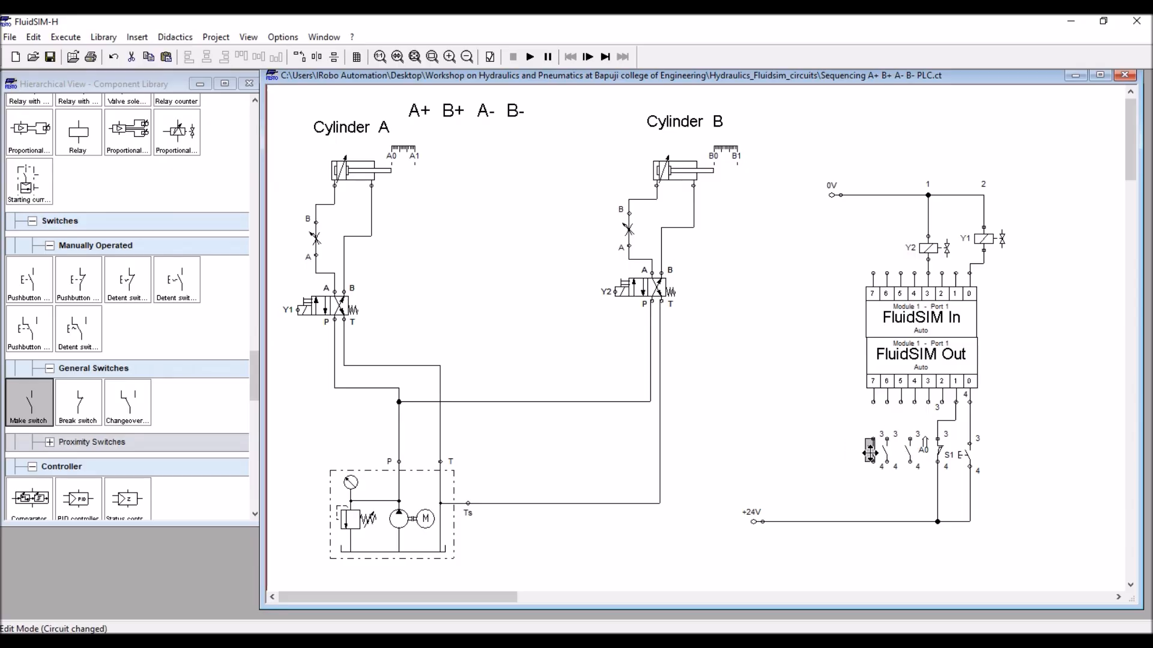
pyautogui.click(1061, 429)
# - Wire the make switch next to A0 between FluidSIM Out terminal 2 and the +24V line, and label it A1
pyautogui.moveTo(941, 403); pyautogui.dragTo(910, 463)
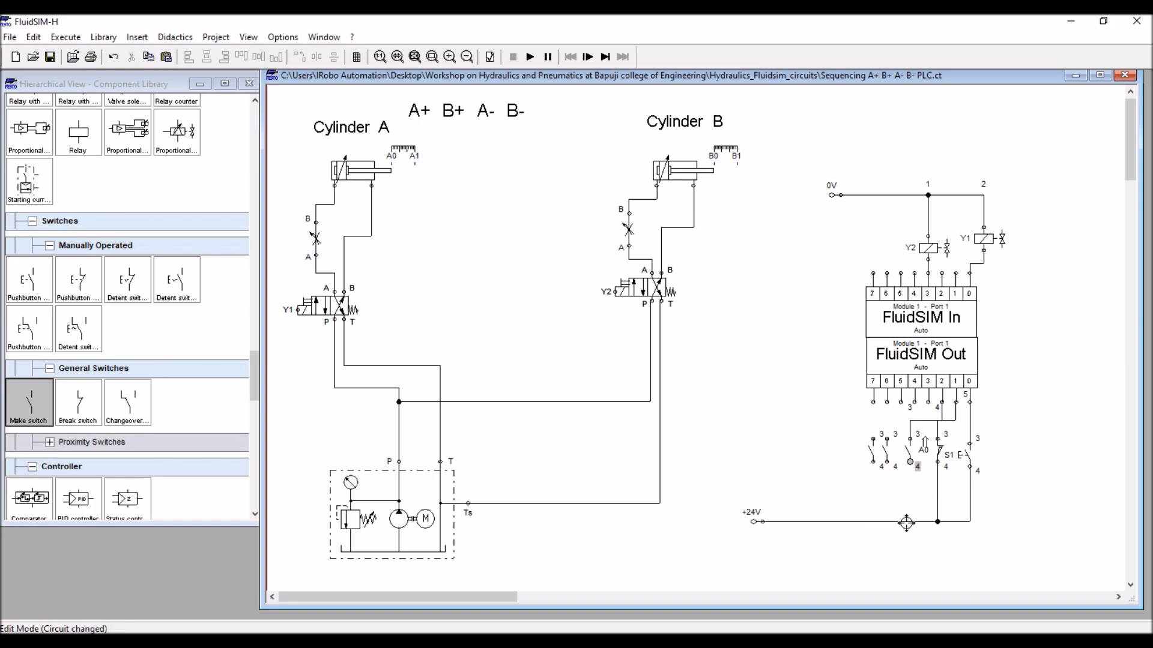
pyautogui.moveTo(910, 462); pyautogui.dragTo(910, 522)
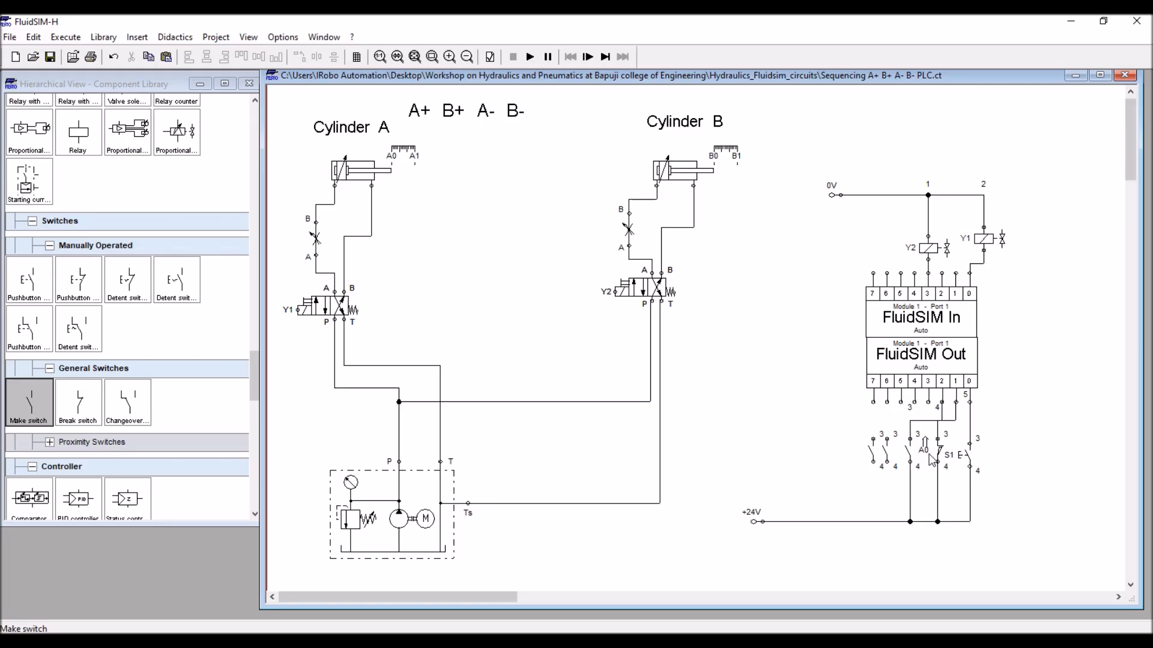
pyautogui.doubleClick(909, 451)
pyautogui.write('A1')
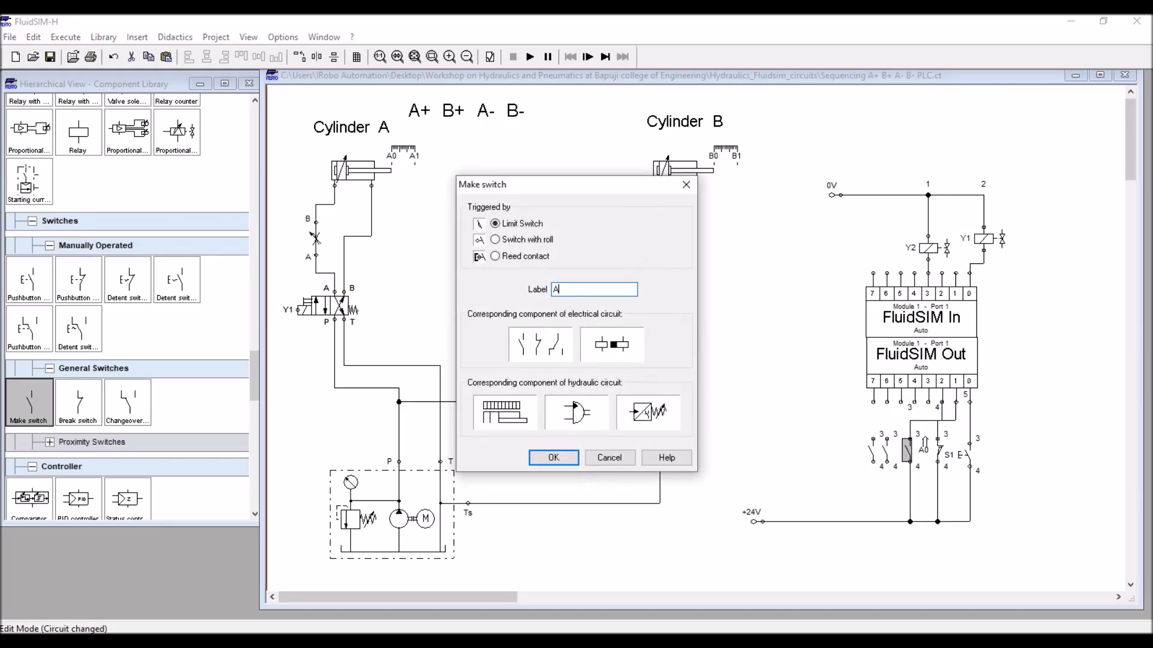
pyautogui.click(554, 457)
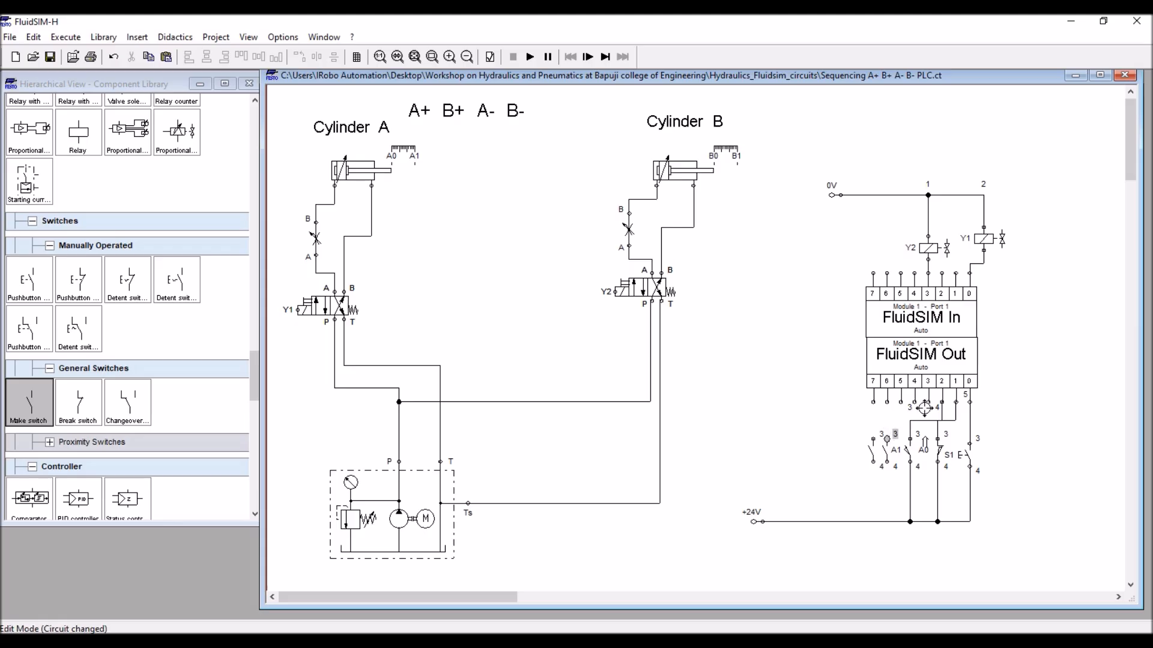
# - Connect the make switch left of A1 to FluidSIM Out terminal 3 and raise its horizontal line clear of the neighbouring wiring
pyautogui.moveTo(926, 404); pyautogui.dragTo(928, 402)
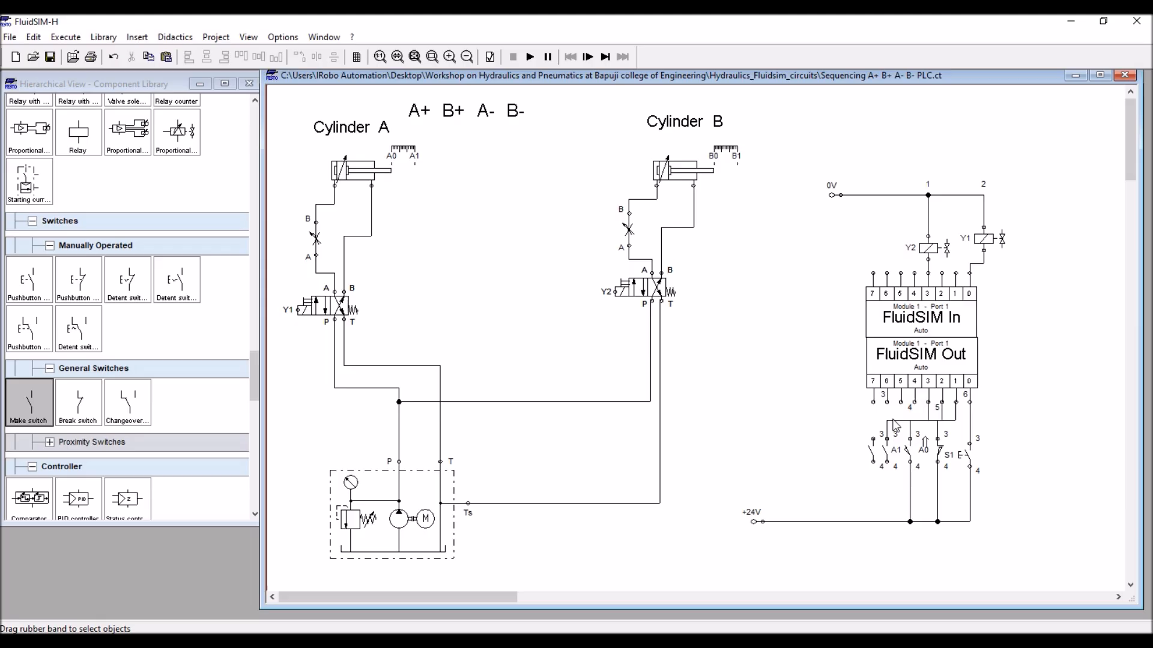
pyautogui.scroll(1, 894, 421)
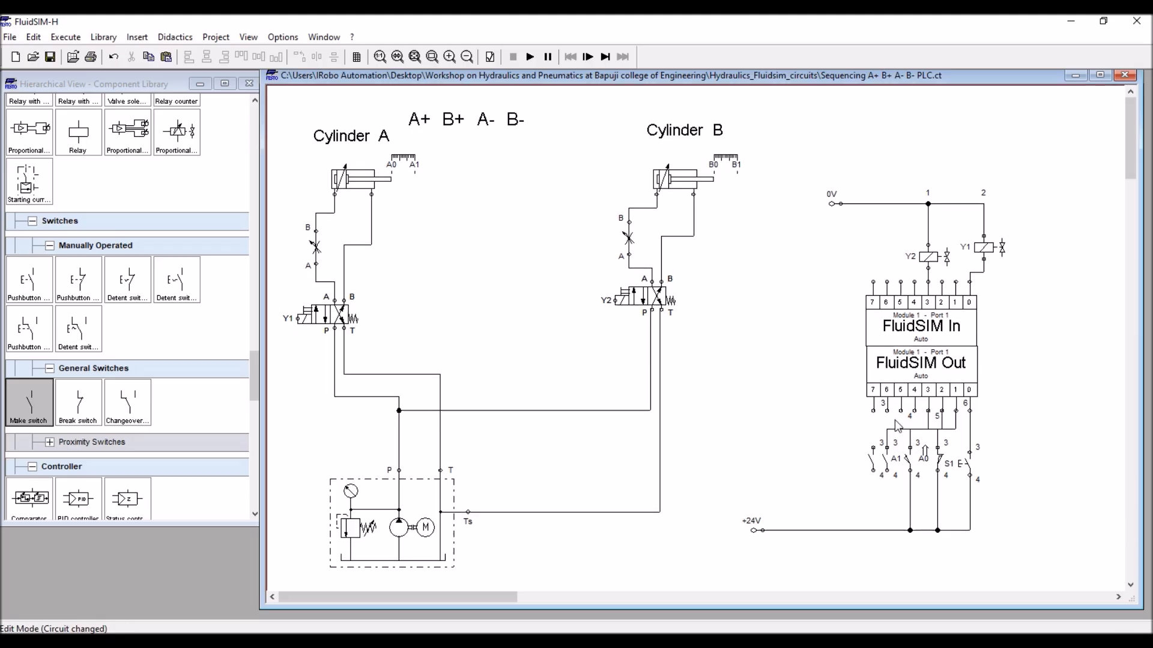
pyautogui.scroll(1, 930, 469)
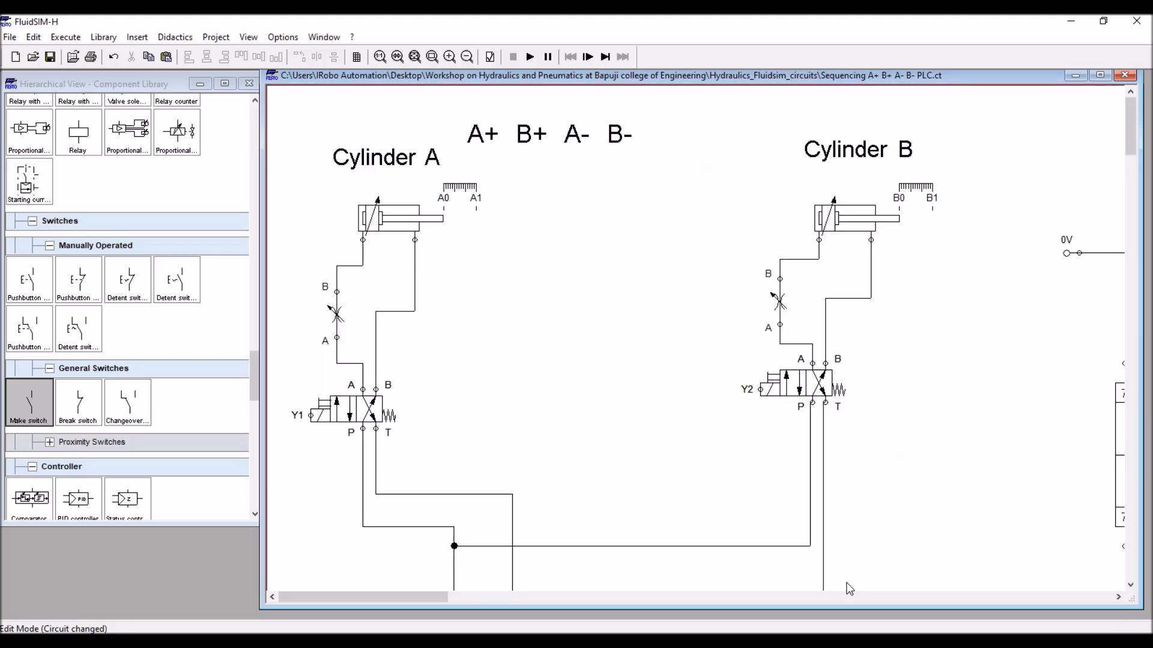
pyautogui.click(852, 597)
pyautogui.scroll(-2, 782, 478)
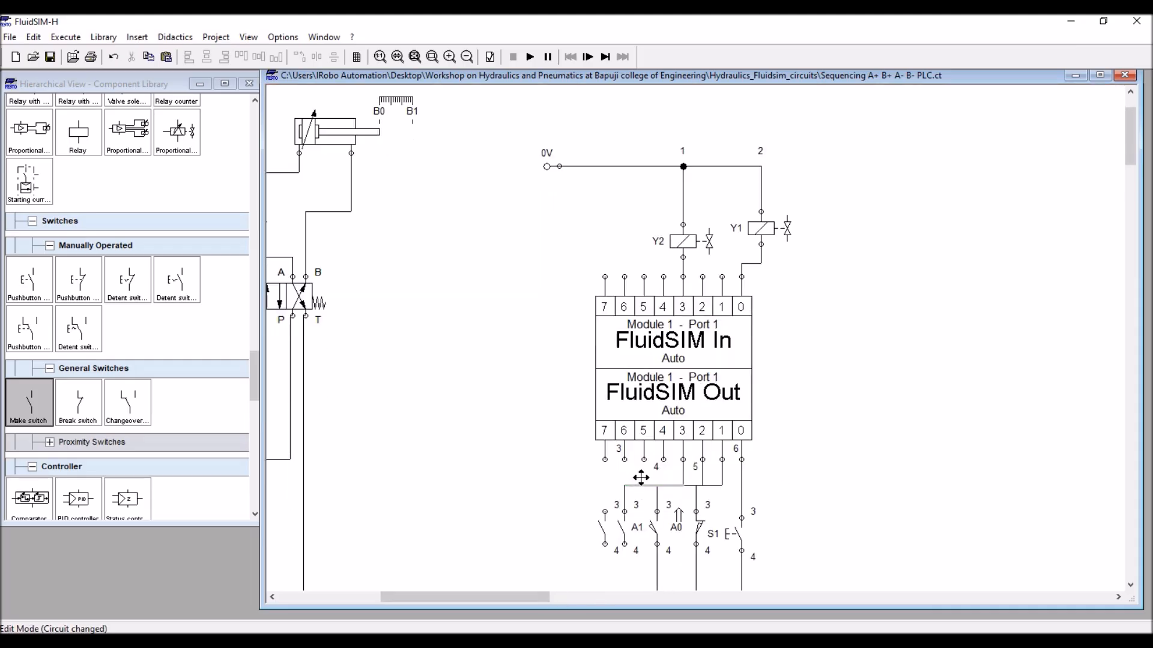
pyautogui.moveTo(641, 485); pyautogui.dragTo(643, 476)
pyautogui.click(870, 498)
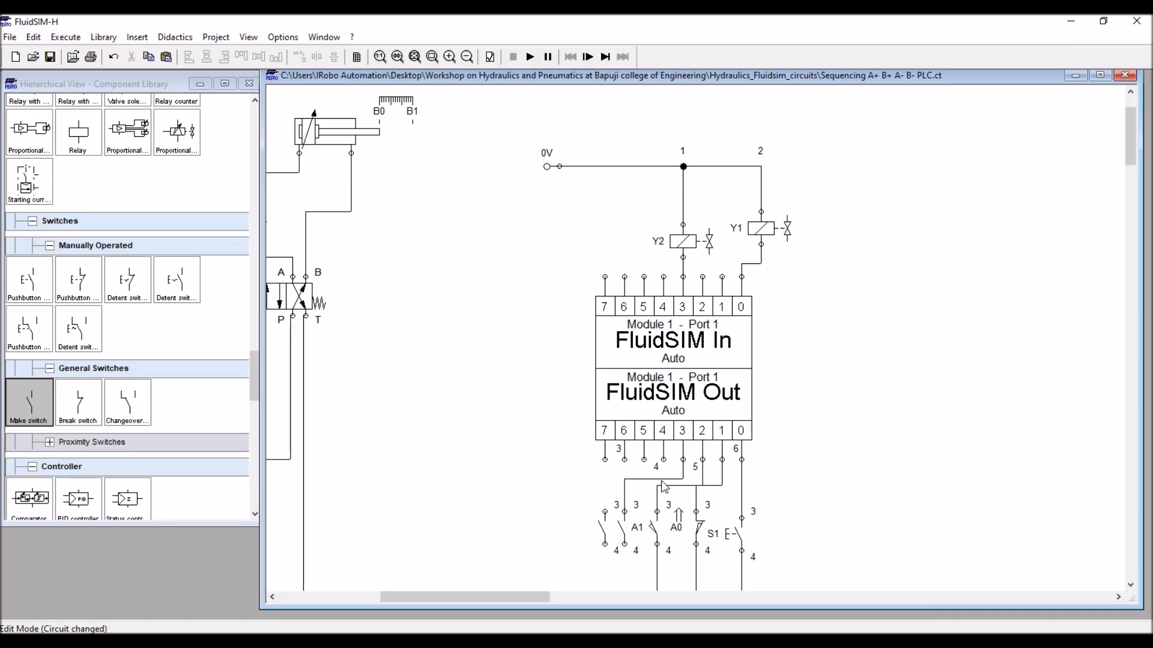
# - Connect the leftmost make switch to FluidSIM Out terminal 4 and wire the lower ends of both unlabelled switches to the +24V line
pyautogui.moveTo(664, 460); pyautogui.dragTo(616, 465)
pyautogui.scroll(-3, 827, 481)
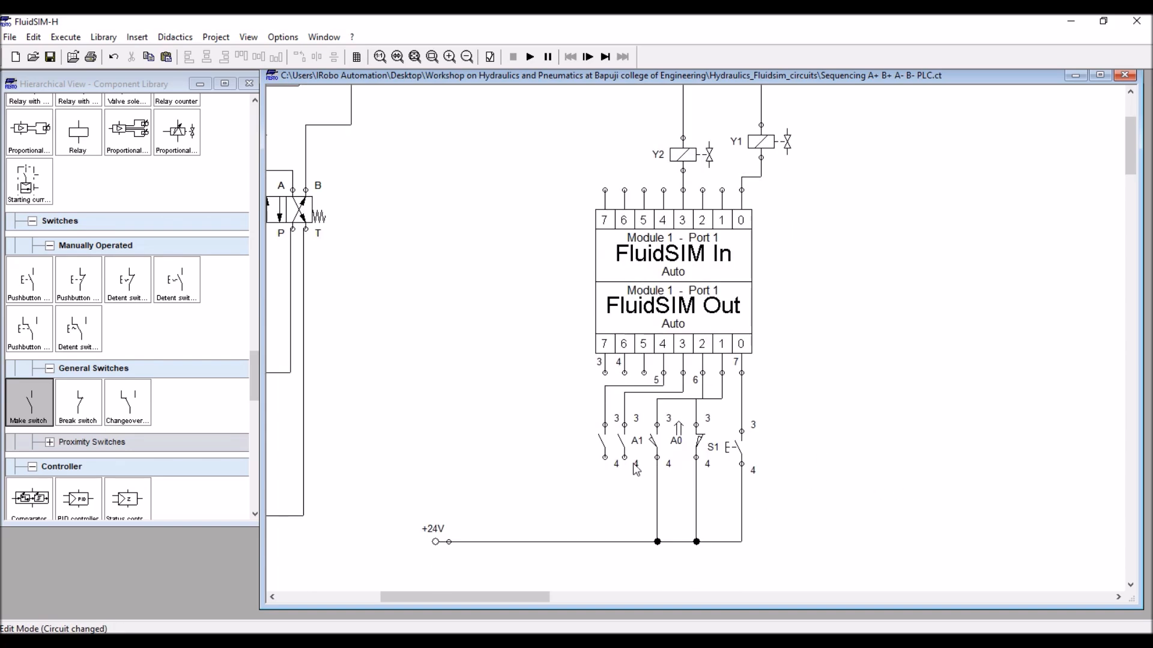
pyautogui.moveTo(624, 458); pyautogui.dragTo(625, 542)
pyautogui.moveTo(604, 457); pyautogui.dragTo(606, 541)
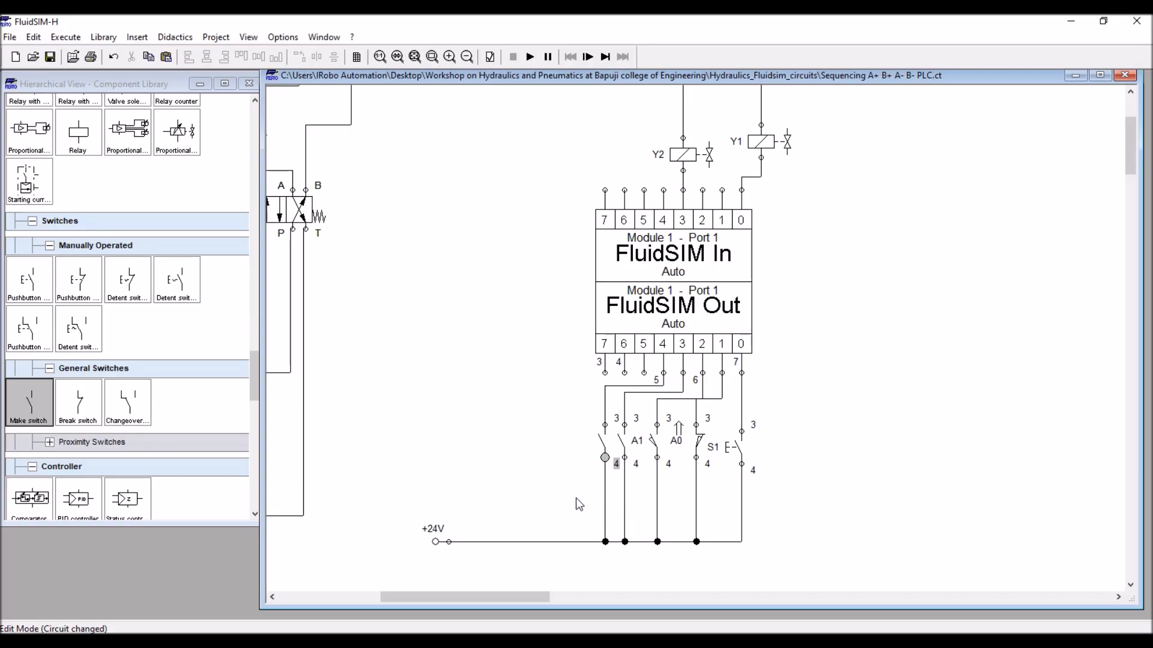
# - Label the make switch on FluidSIM Out terminal 3 as B0
pyautogui.doubleClick(624, 446)
pyautogui.write('B')
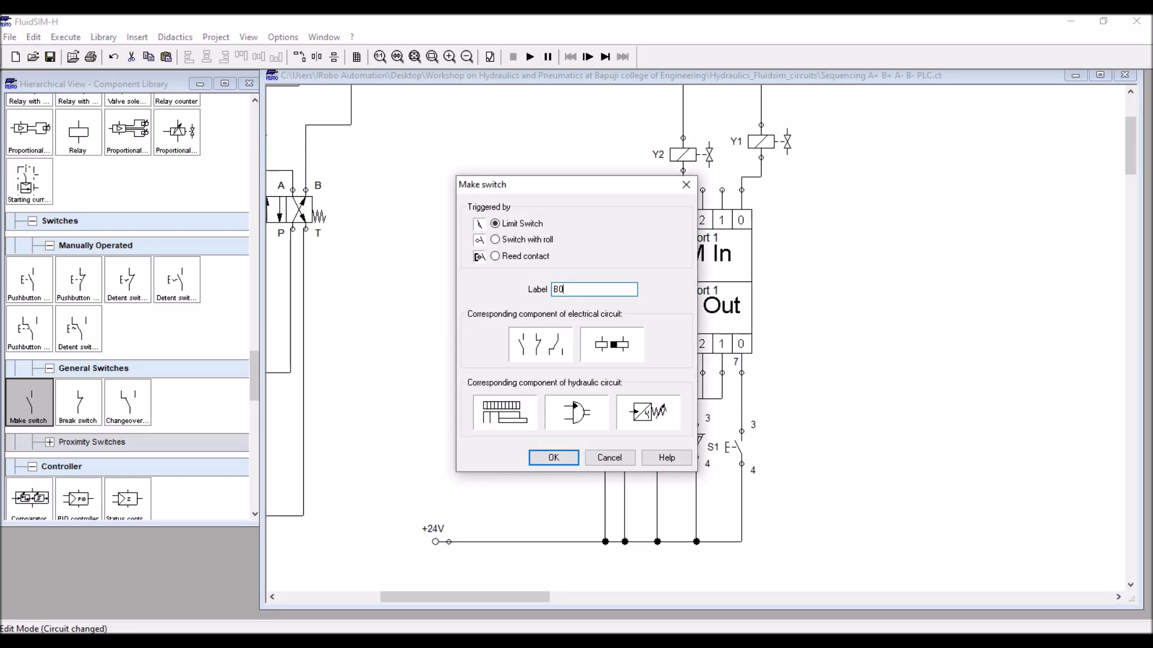
pyautogui.write('0')
pyautogui.click(552, 457)
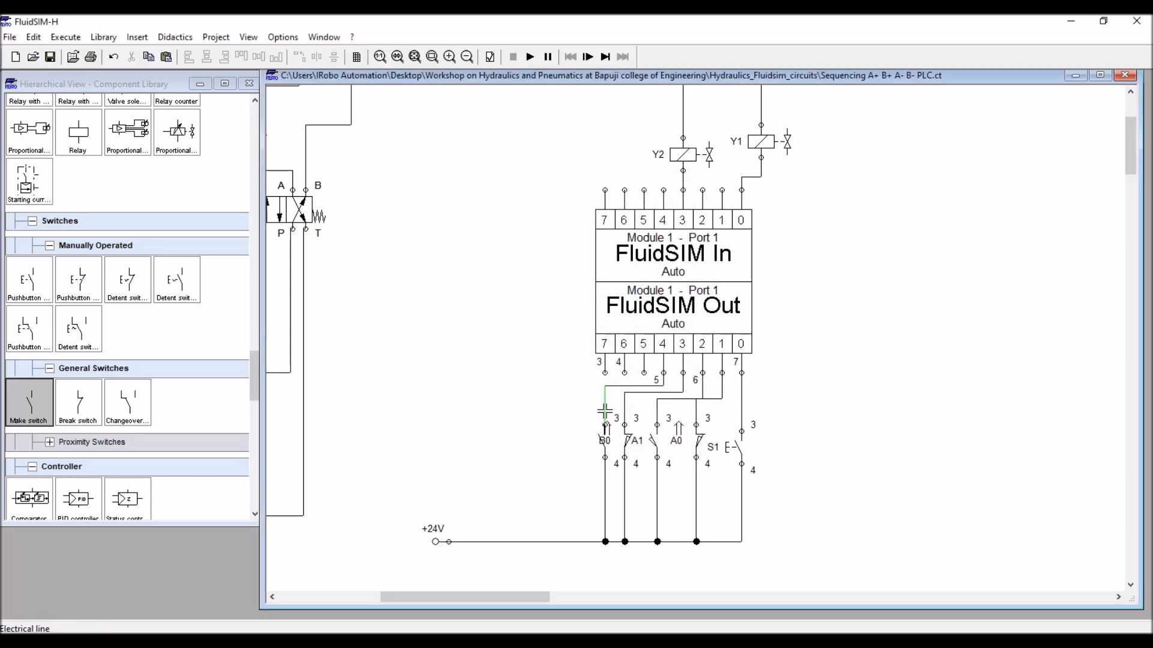
# - Move the leftmost make switch further left, away from the B0 label, and label it B1
pyautogui.moveTo(600, 443); pyautogui.dragTo(581, 444)
pyautogui.doubleClick(583, 447)
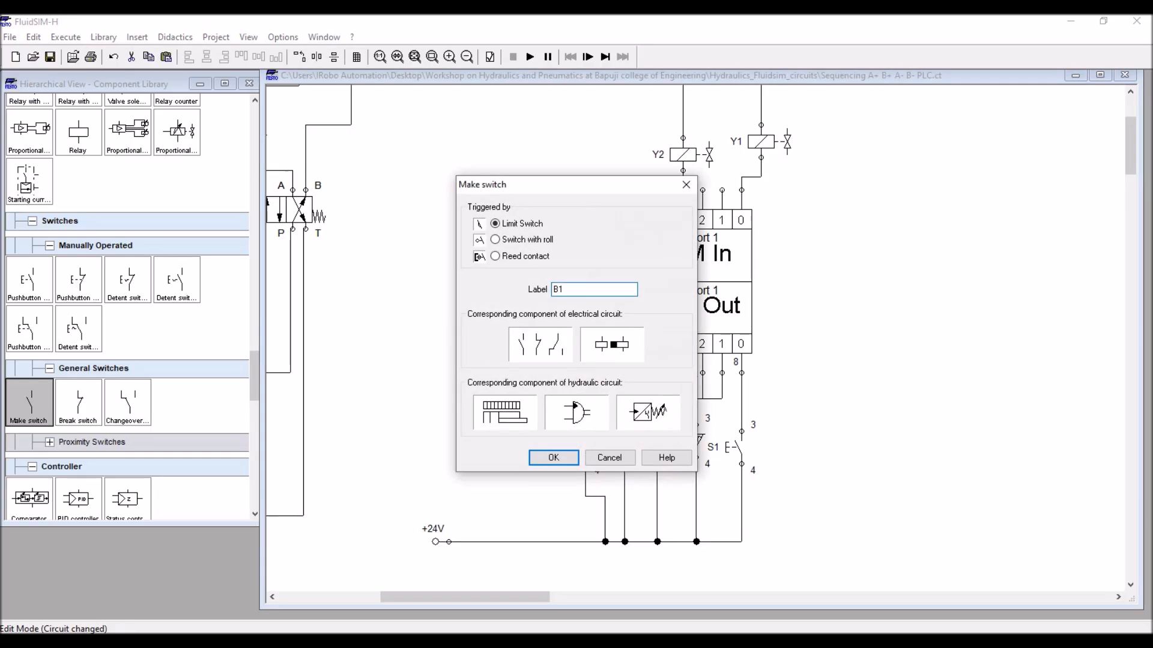
pyautogui.press('Return')
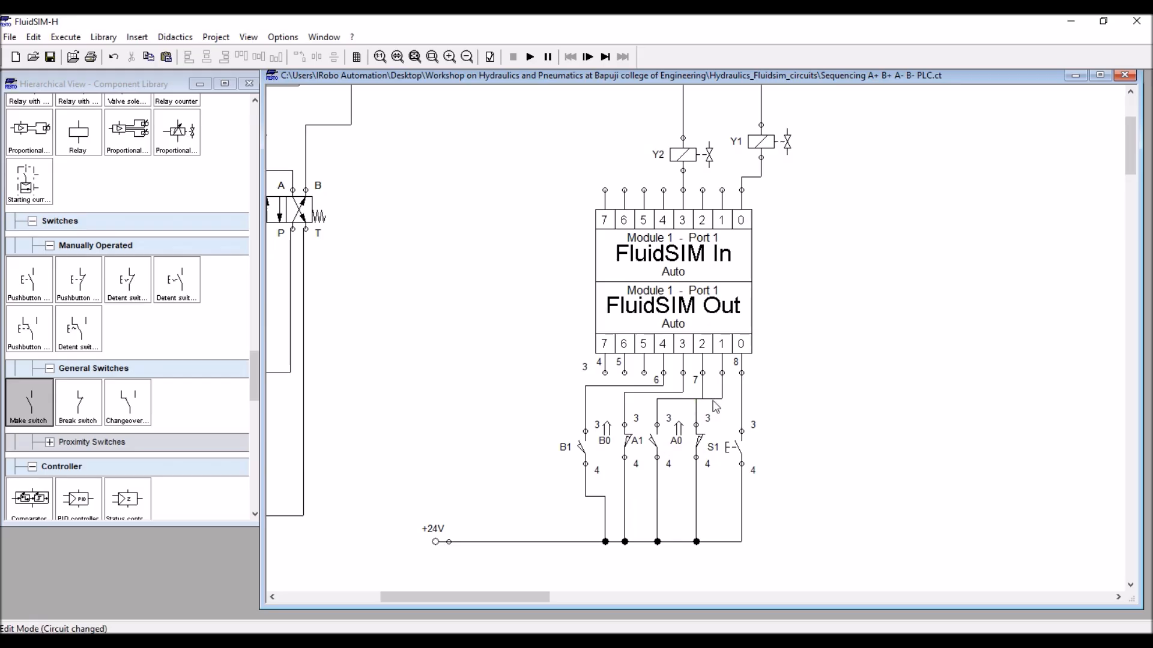
# - Lower the horizontal line from FluidSIM Out terminal 1 to separate it from terminal 2's, and move the A0 and A1 labels beside their switches
pyautogui.moveTo(712, 399); pyautogui.dragTo(712, 407)
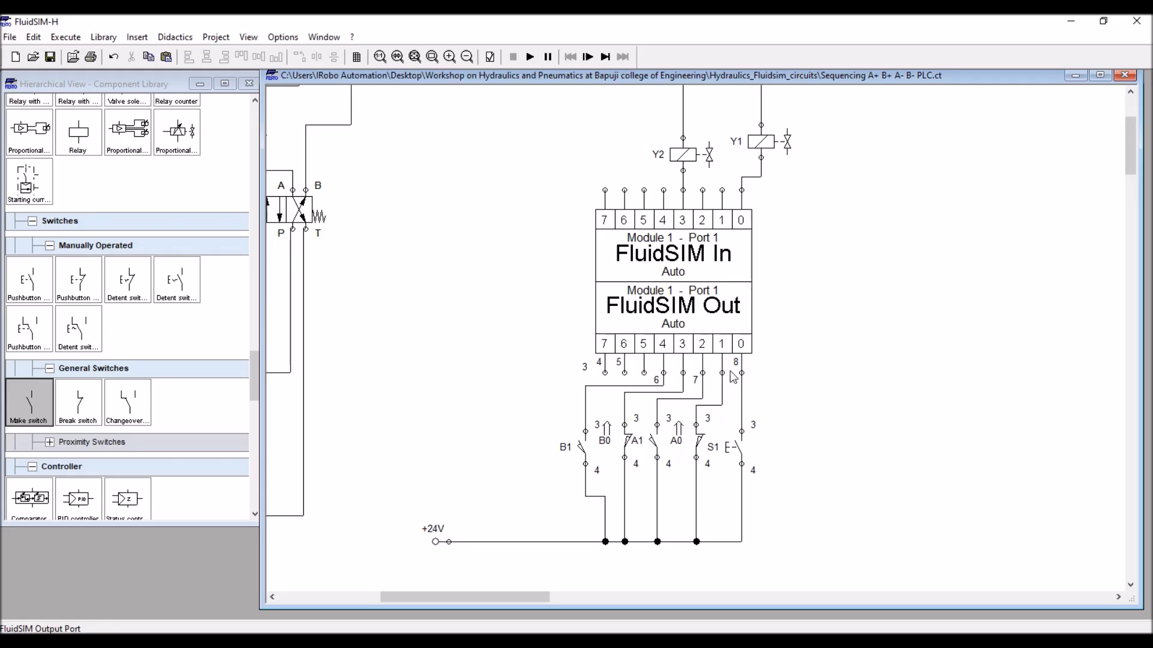
pyautogui.click(682, 444)
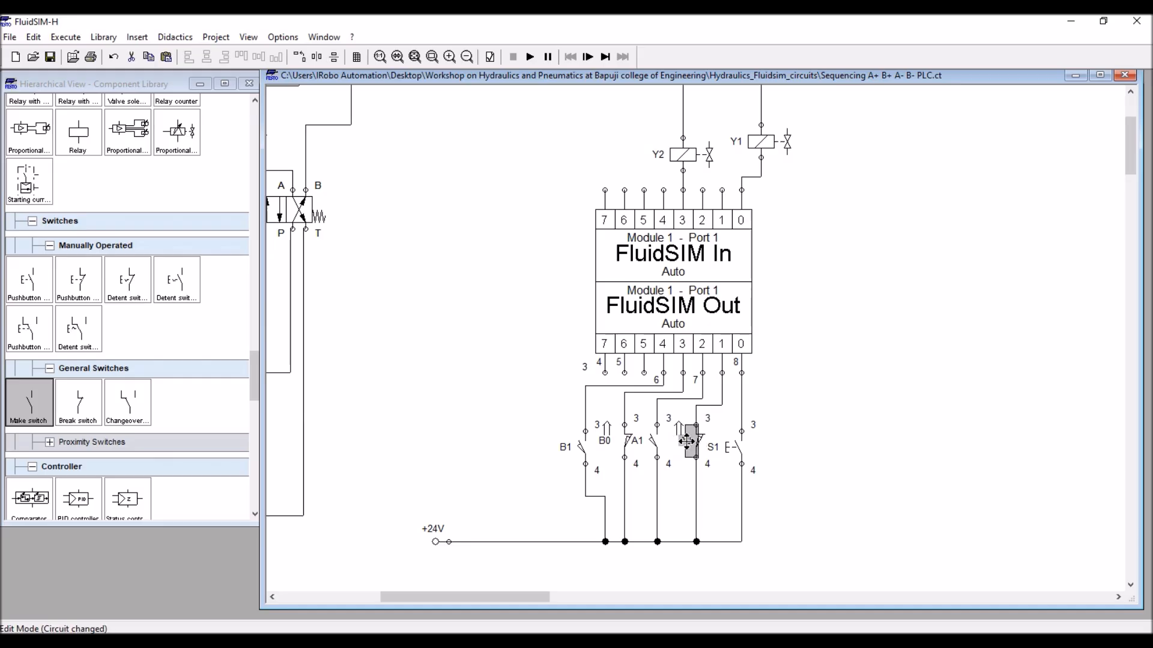
pyautogui.click(748, 445)
pyautogui.click(653, 444)
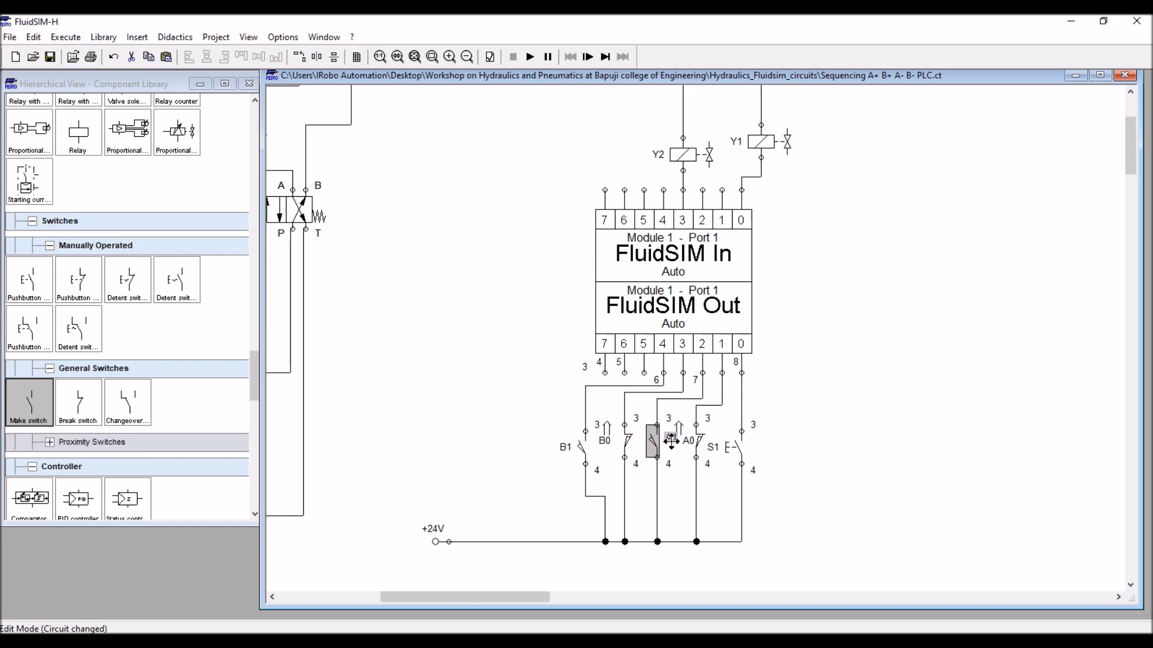
pyautogui.click(686, 450)
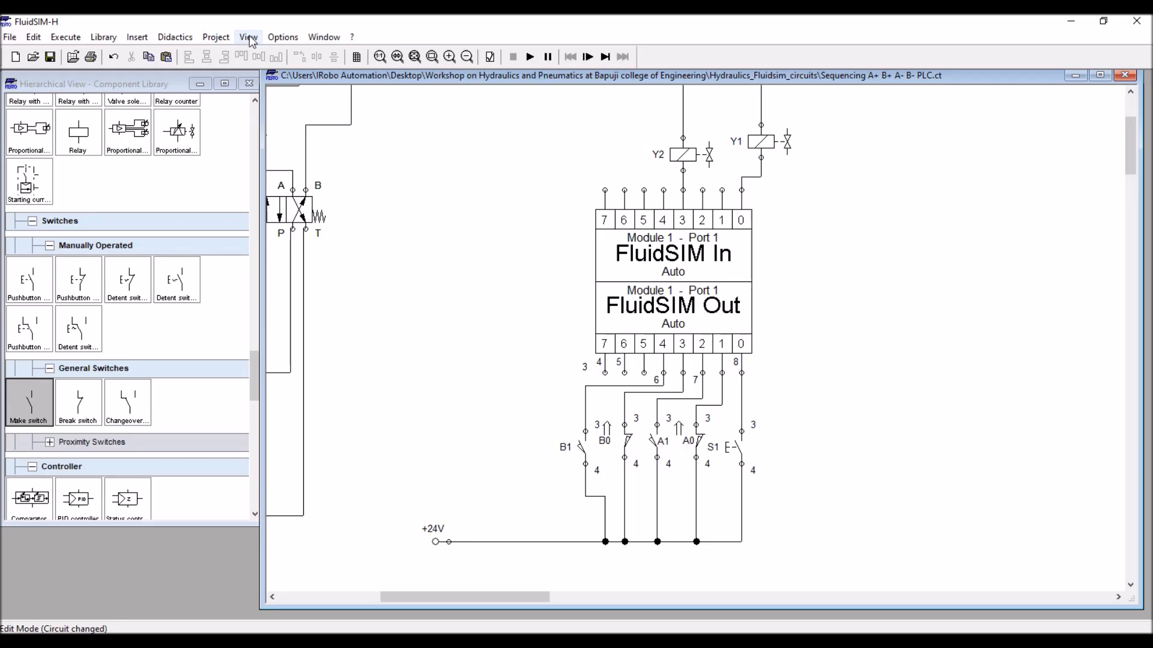
# - Switch the EasyPort/OPC/DDE communication to OPC mode with the event buffer enabled
pyautogui.click(283, 37)
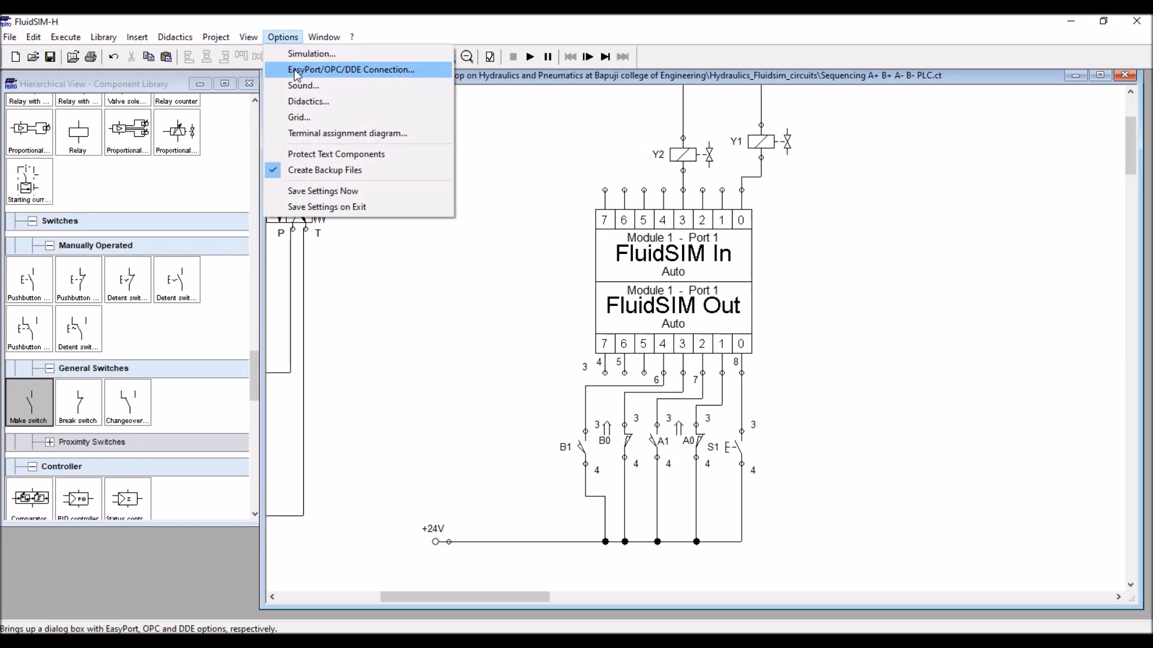
pyautogui.click(296, 70)
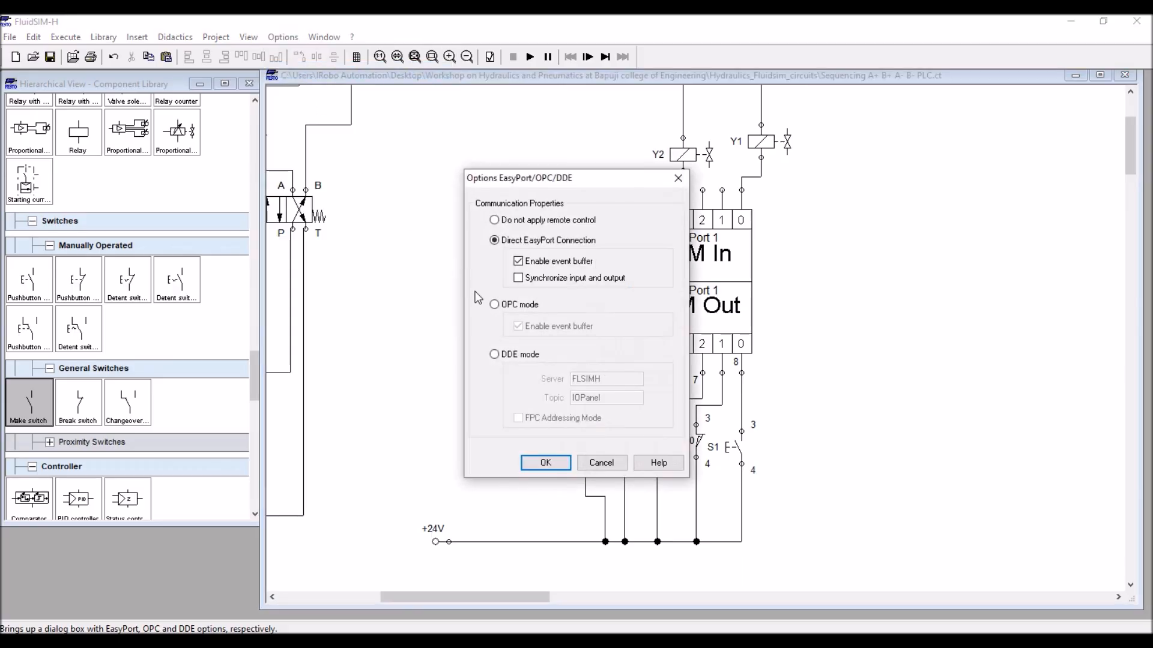
pyautogui.click(495, 305)
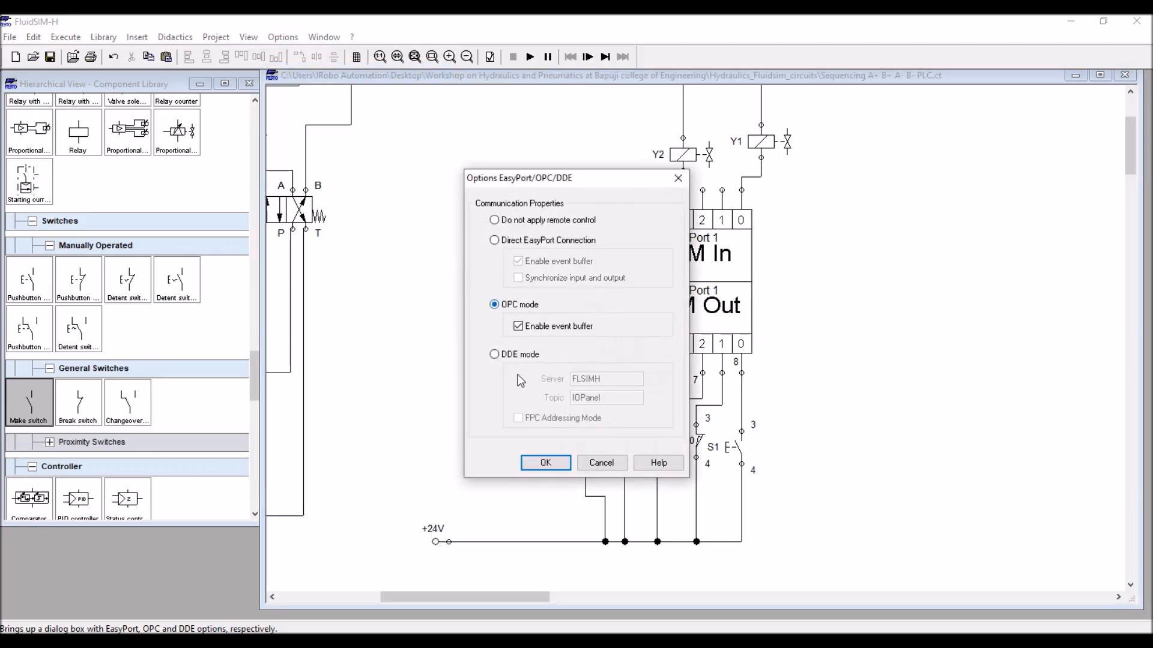
pyautogui.click(545, 463)
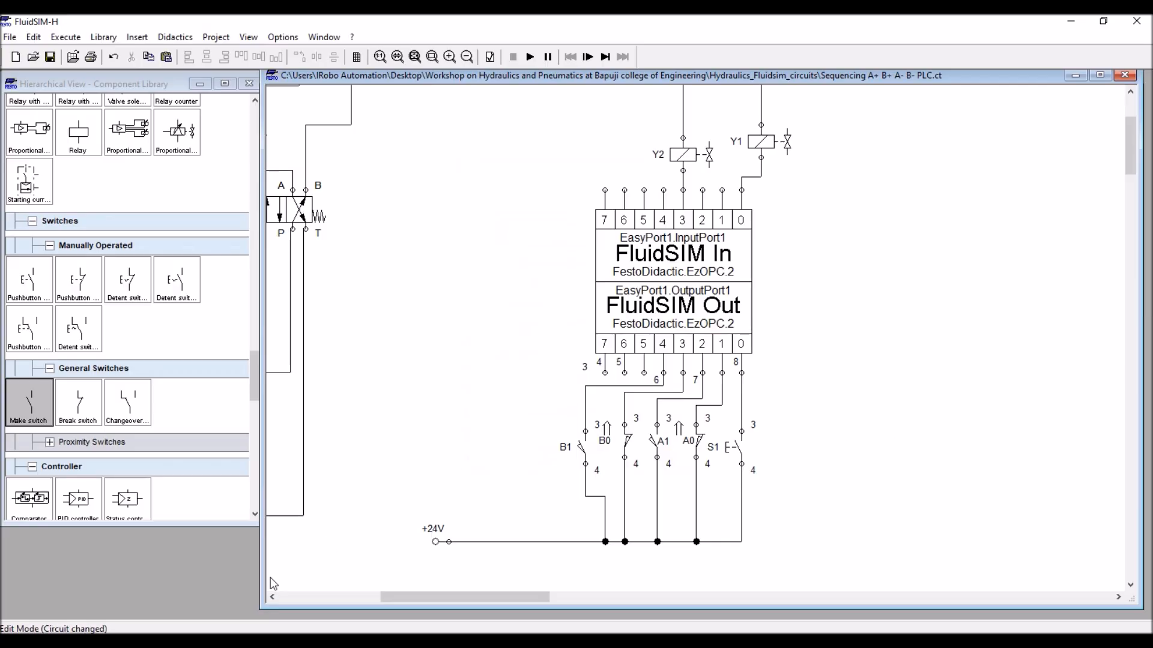
# - Start the EzOPC server application and return to the FluidSIM circuit
pyautogui.press('super')
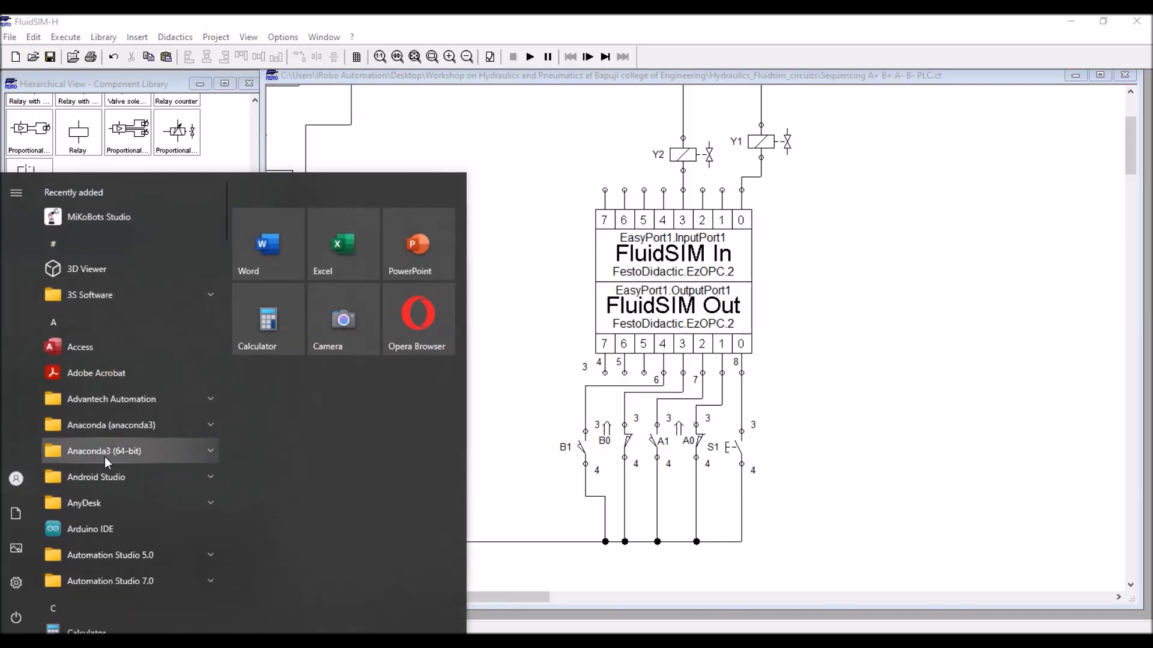
pyautogui.write('ez')
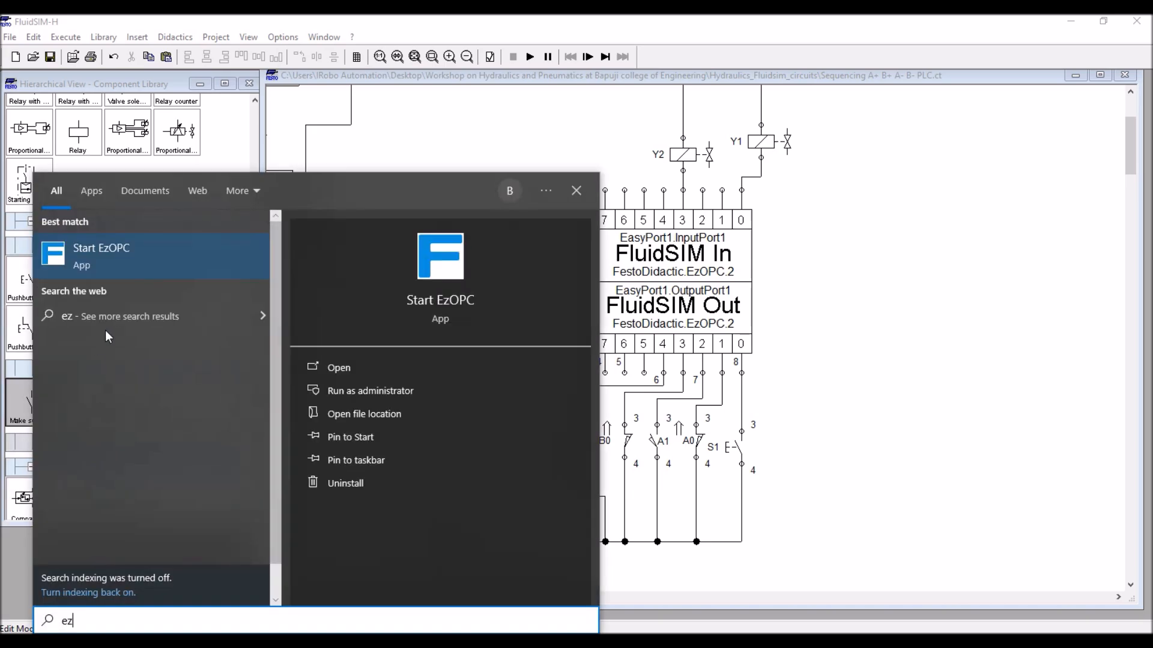
pyautogui.click(122, 258)
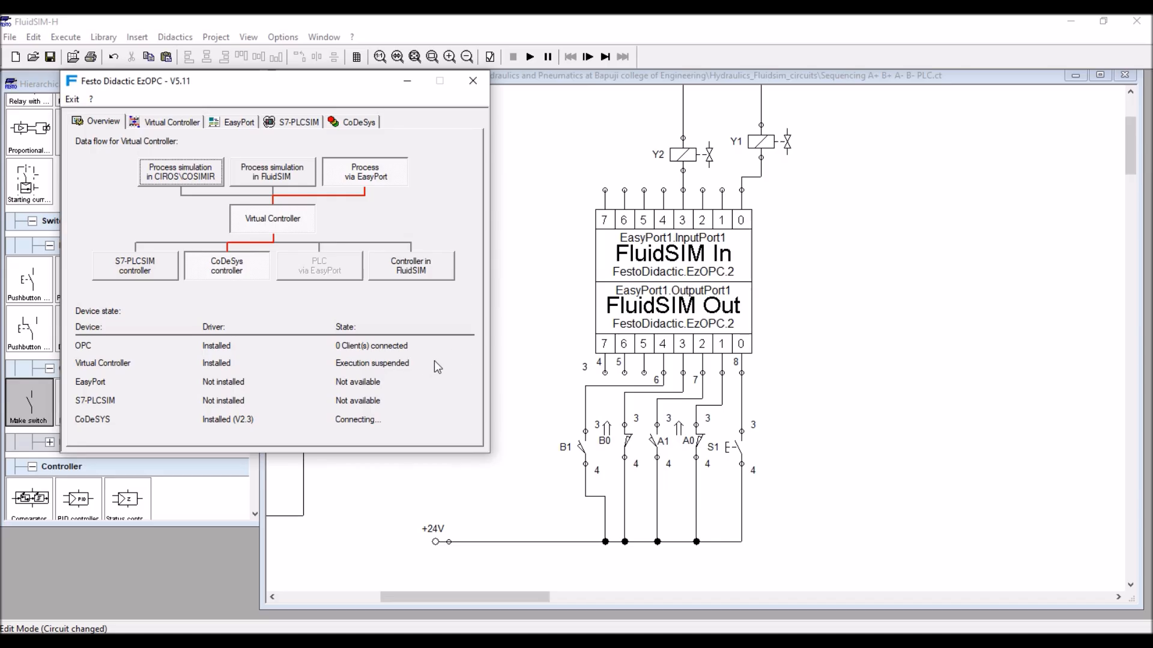
pyautogui.click(835, 376)
pyautogui.scroll(2, 775, 315)
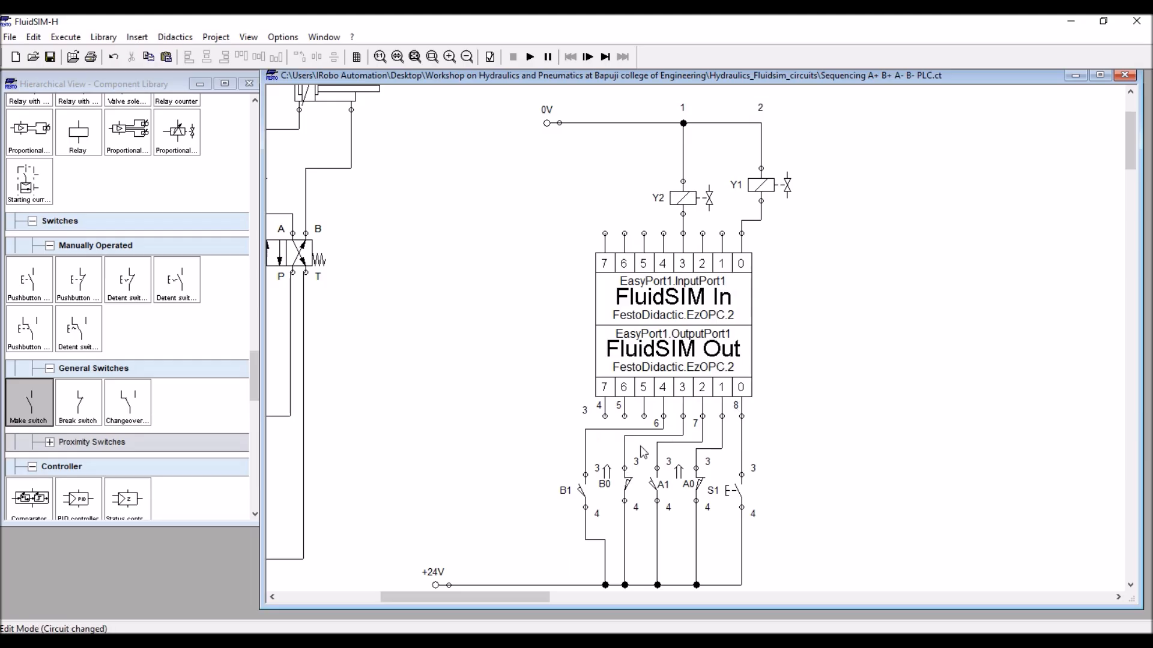
# - Open CoDeSys V2.3 and maximize its window
pyautogui.click(14, 642)
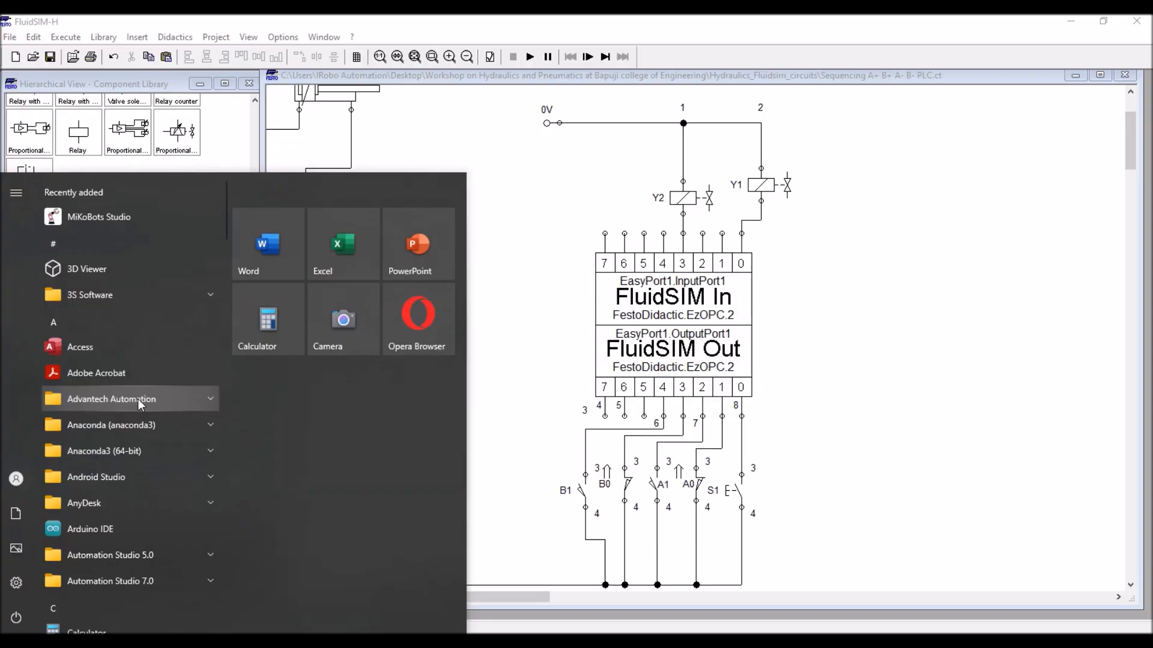
pyautogui.write('code')
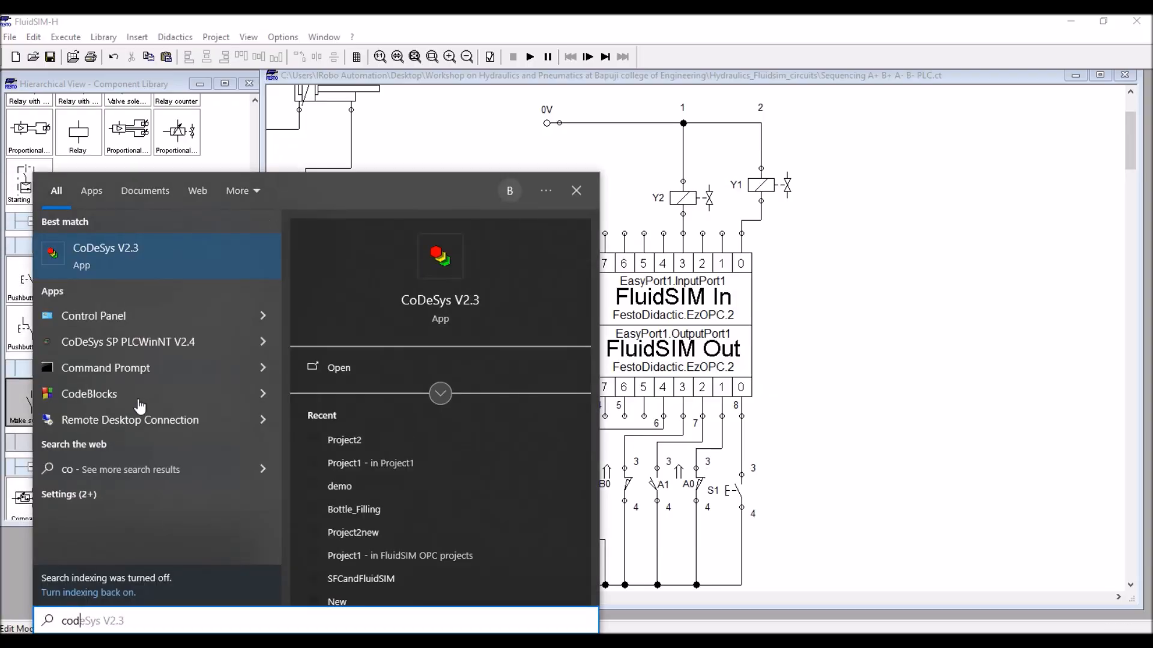
pyautogui.click(144, 268)
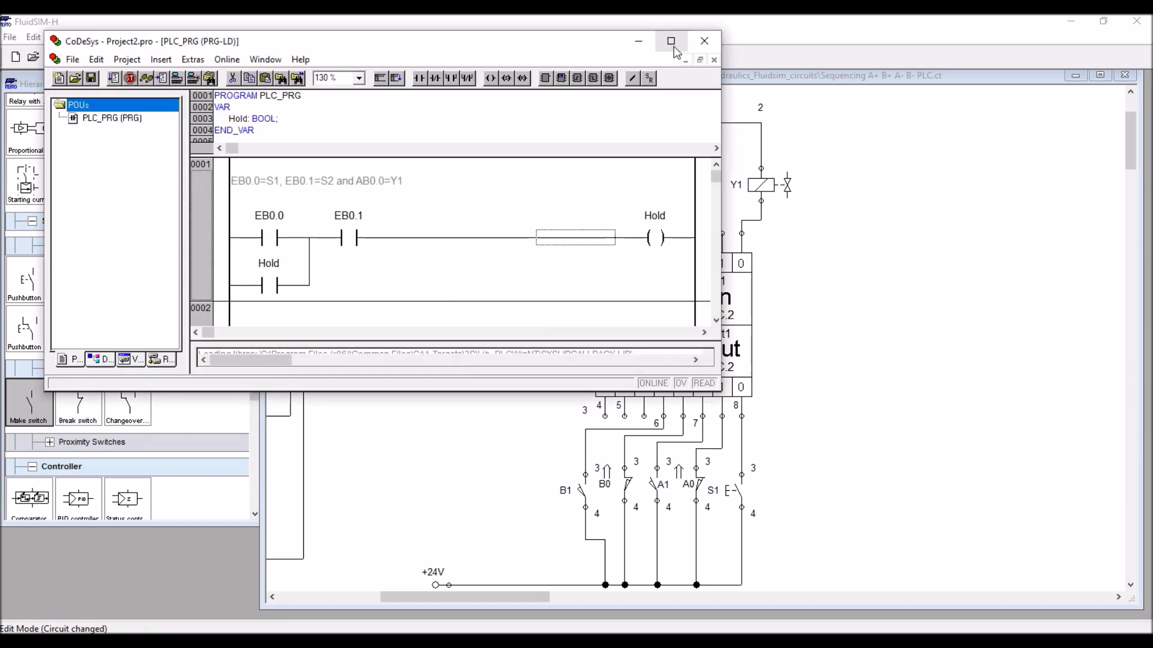
pyautogui.click(670, 41)
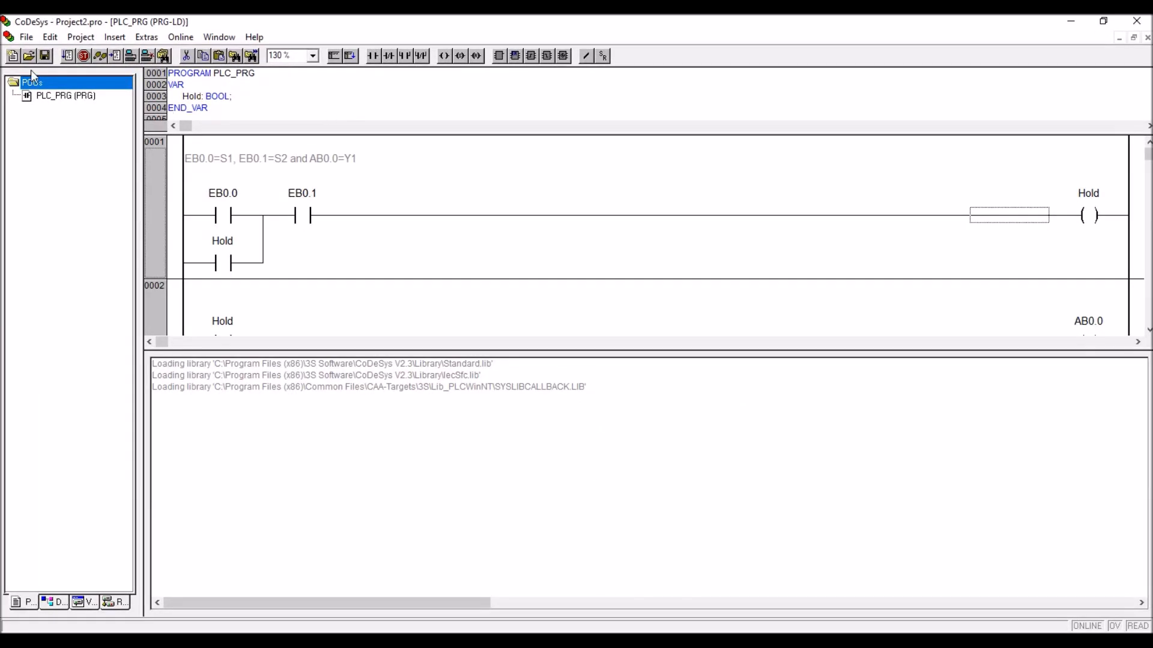
# - Create a project for target 3S CoDeSys SP PLCWinNT V2.4 with a ladder (LD) program named PLC_PRG, and maximize its editor
pyautogui.click(27, 37)
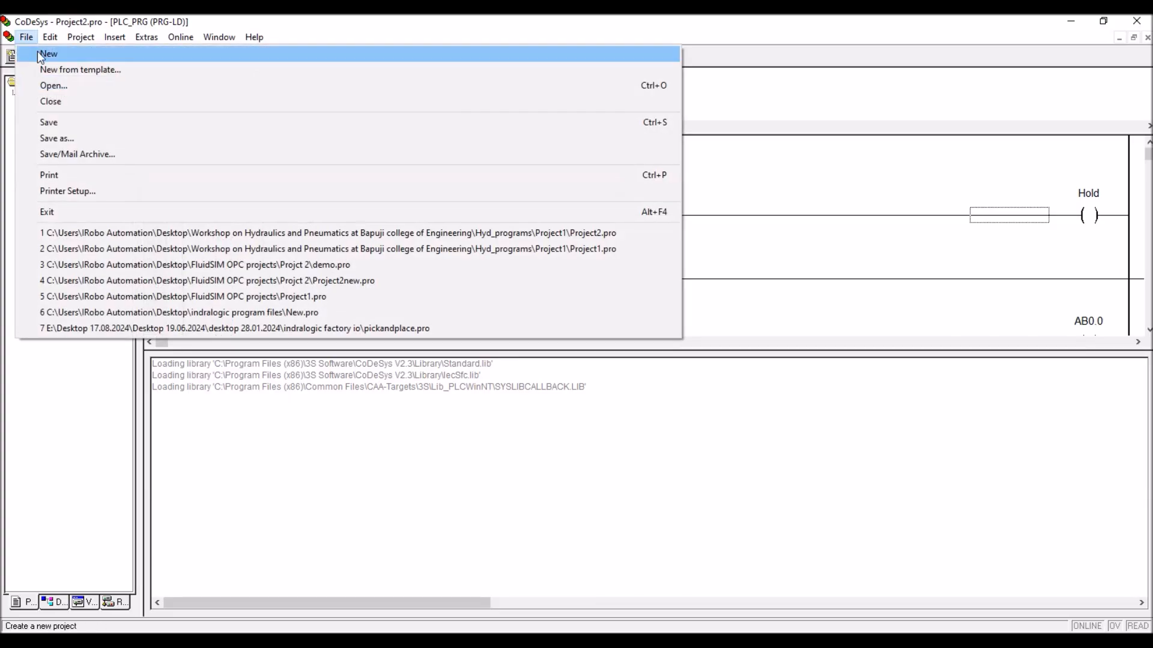
pyautogui.click(38, 53)
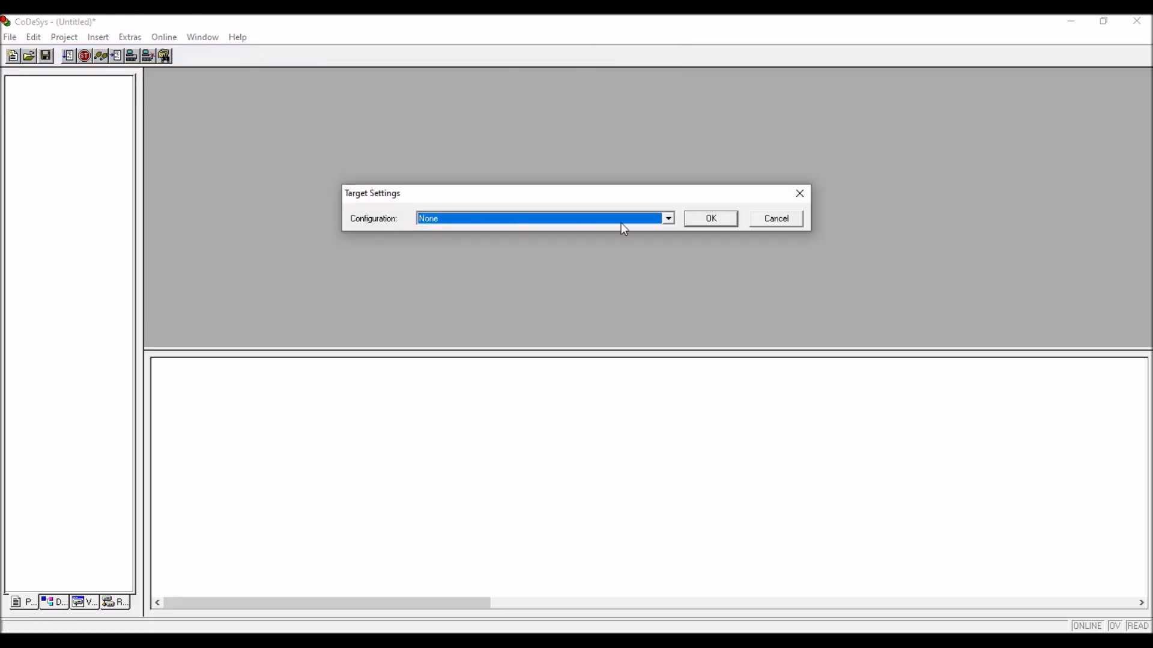
pyautogui.click(621, 221)
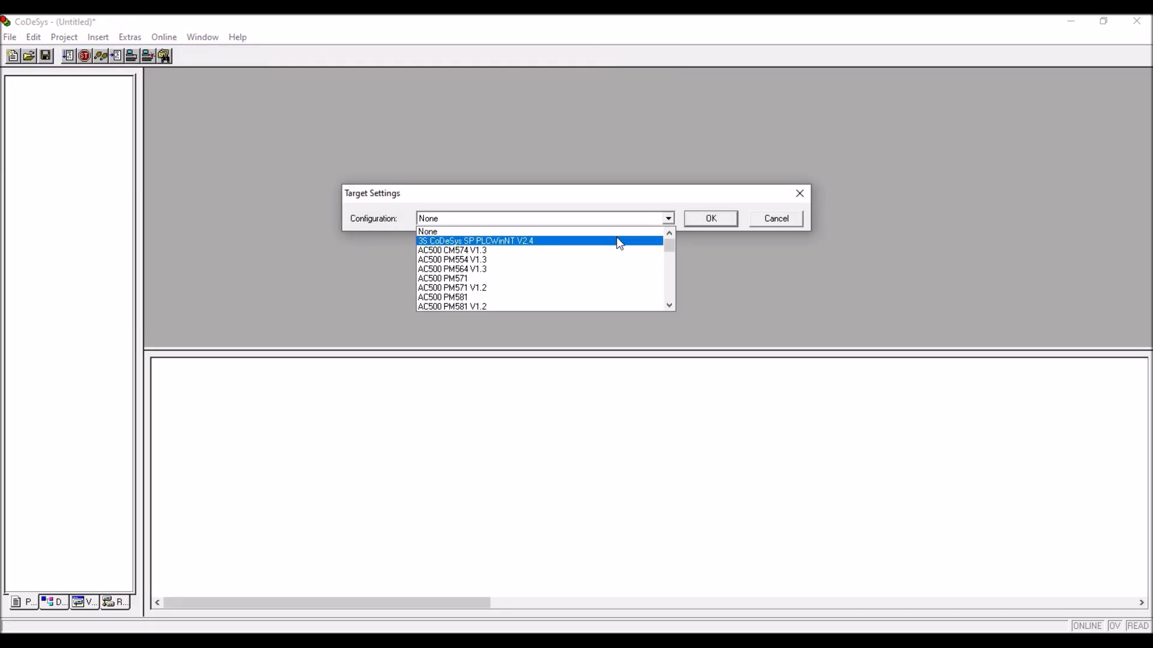
pyautogui.click(620, 241)
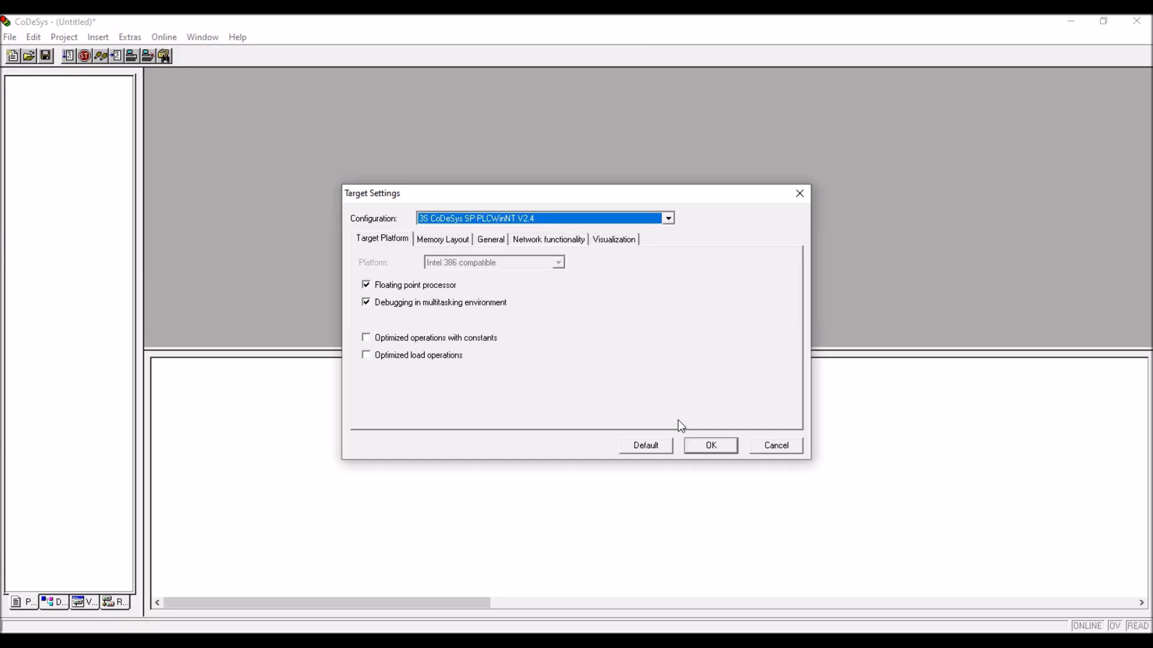
pyautogui.click(703, 445)
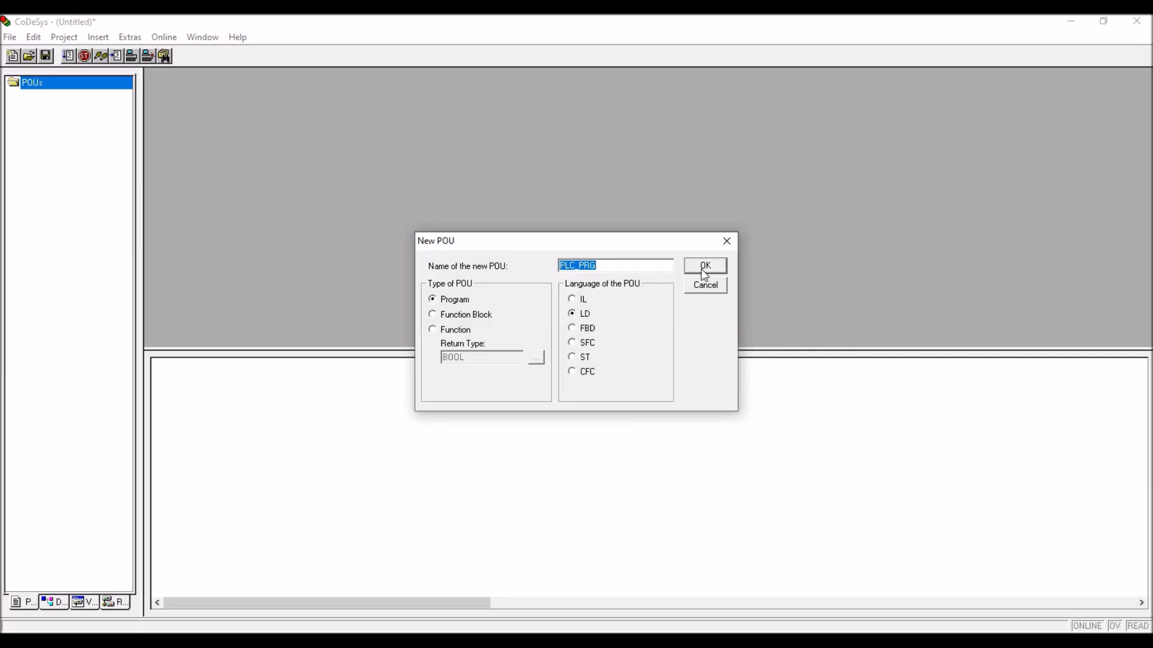
pyautogui.click(704, 267)
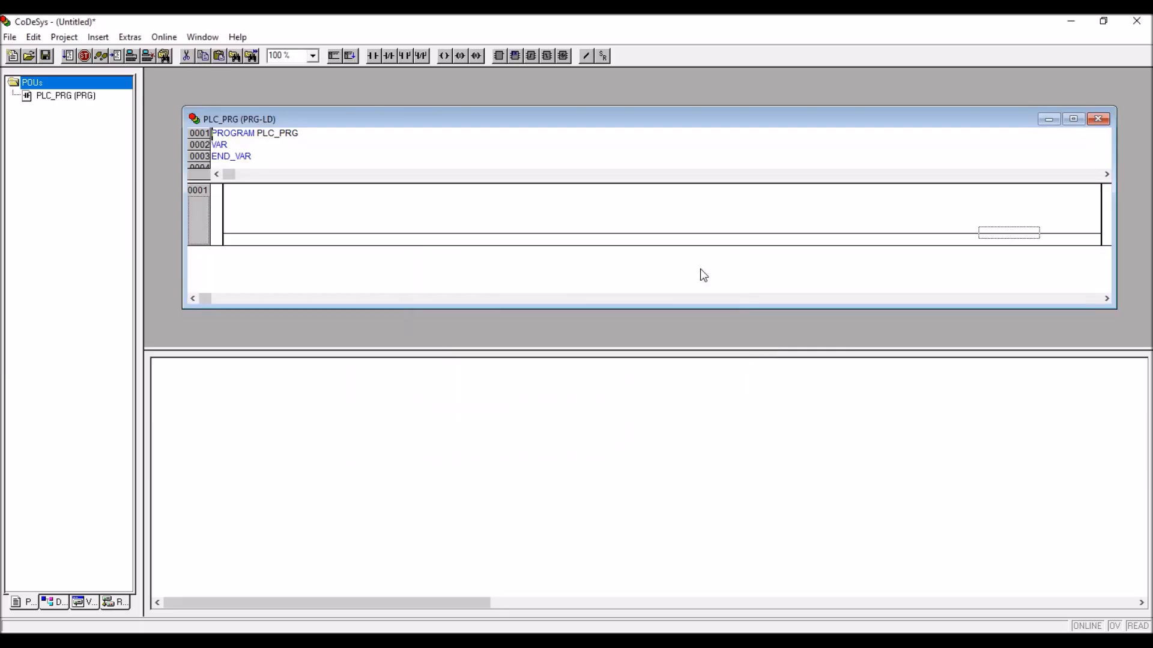
pyautogui.doubleClick(544, 119)
# - Start saving the project and create a folder named "Sequence A+ B+ A- B-" inside Project1
pyautogui.click(26, 38)
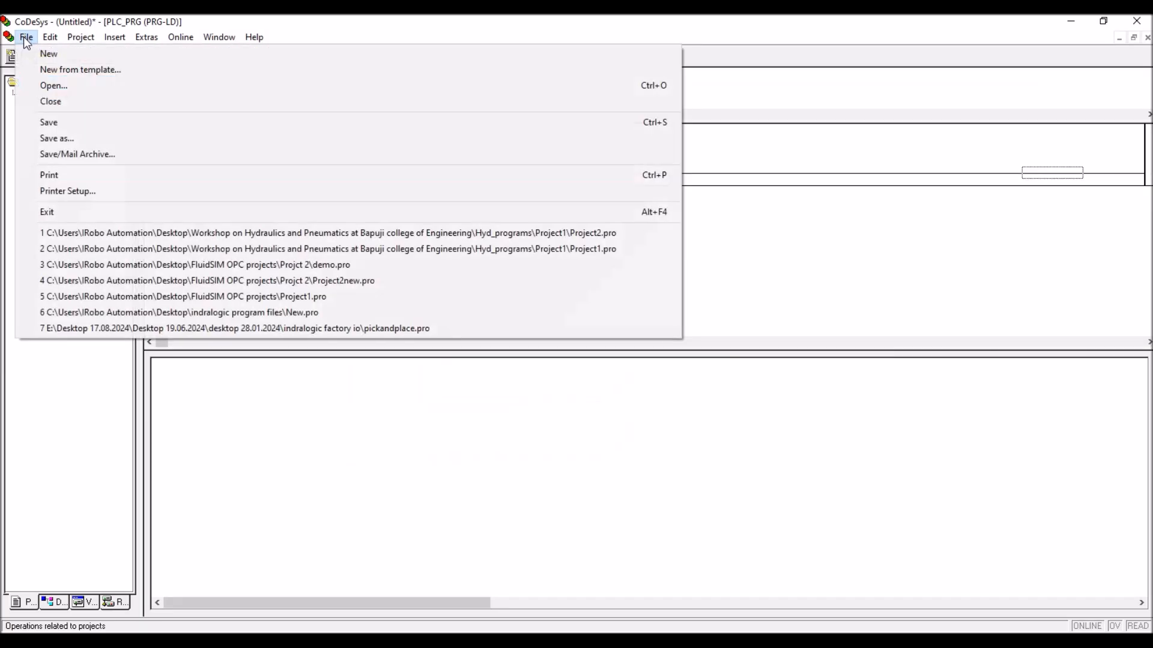
pyautogui.click(61, 121)
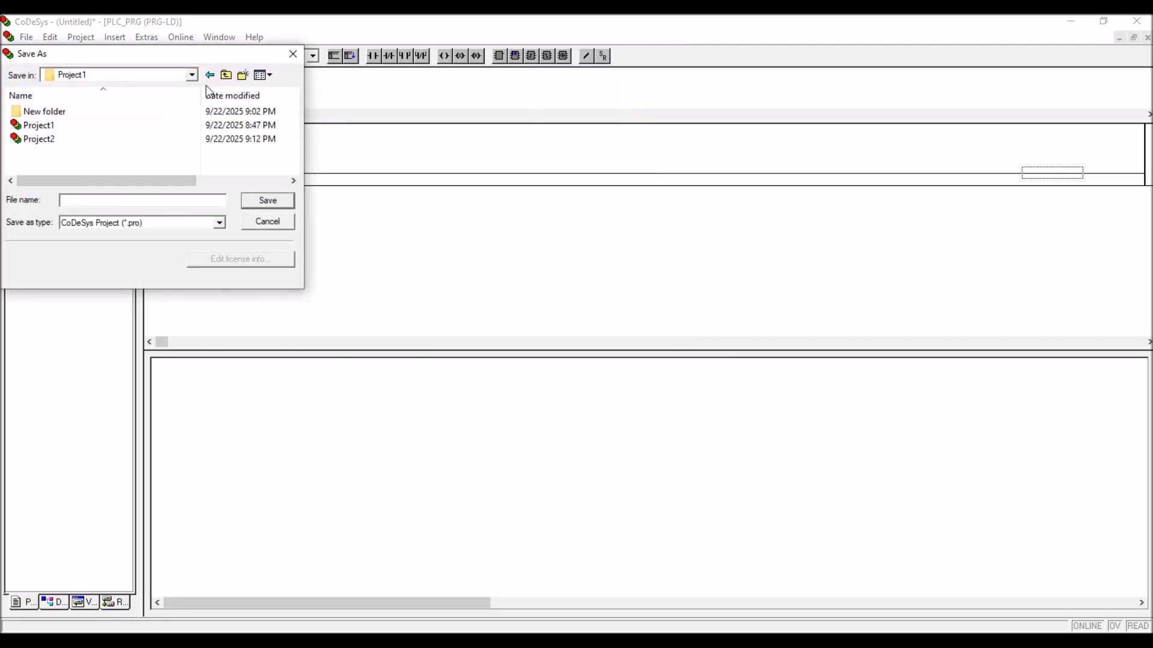
pyautogui.click(242, 75)
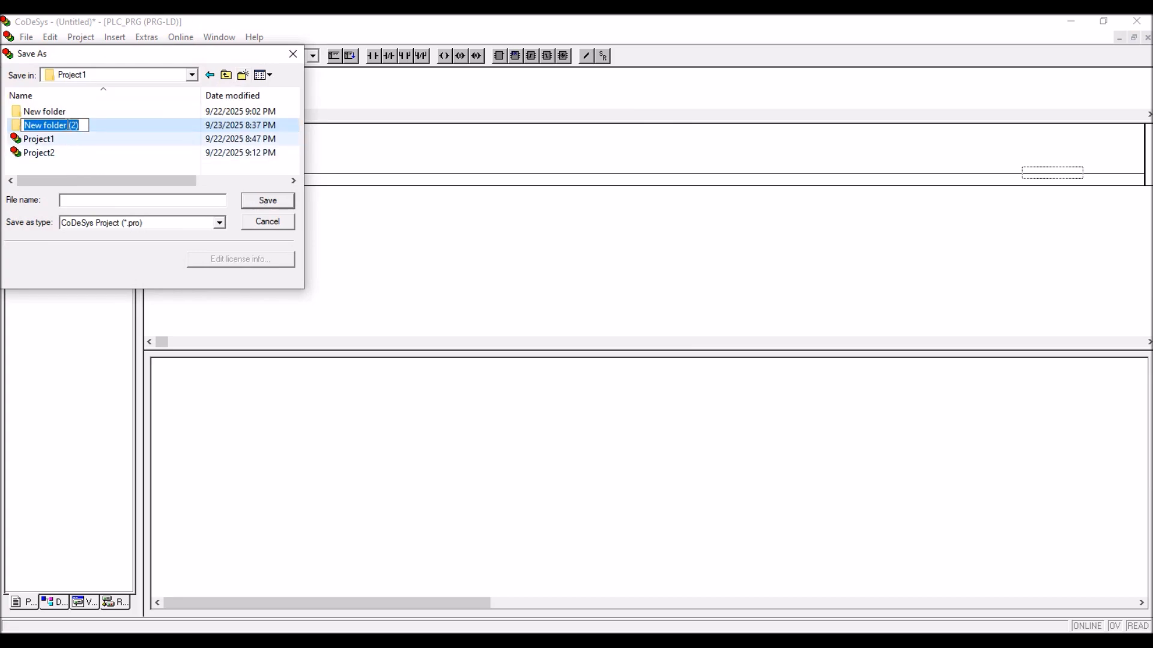
pyautogui.write('Se')
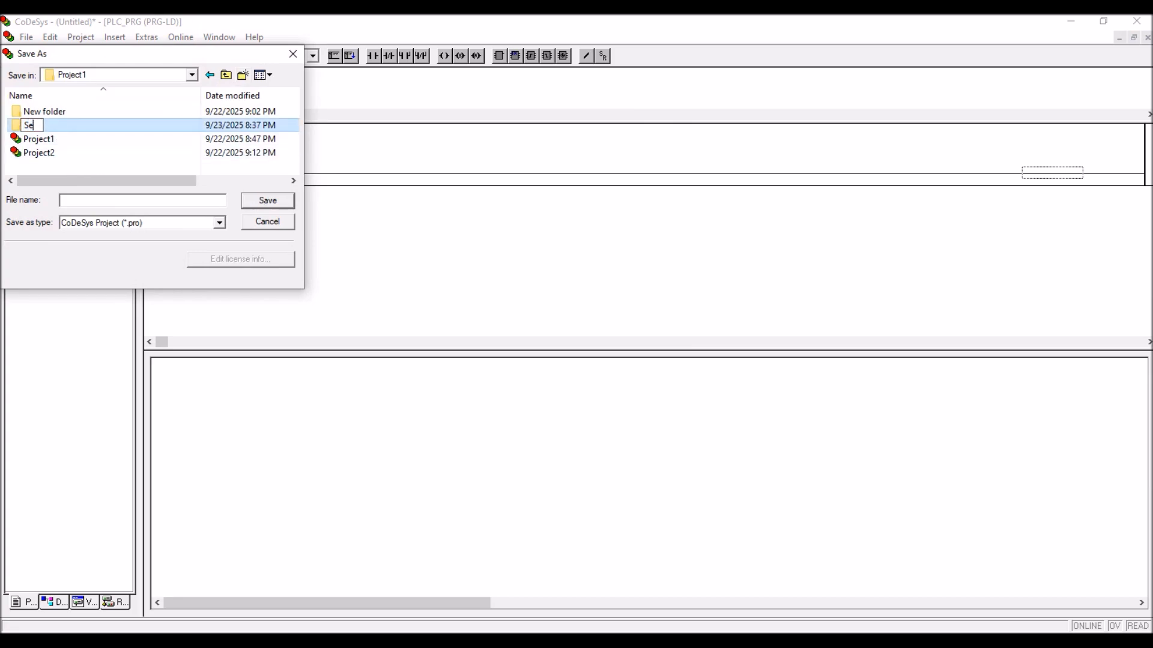
pyautogui.write('quence A+')
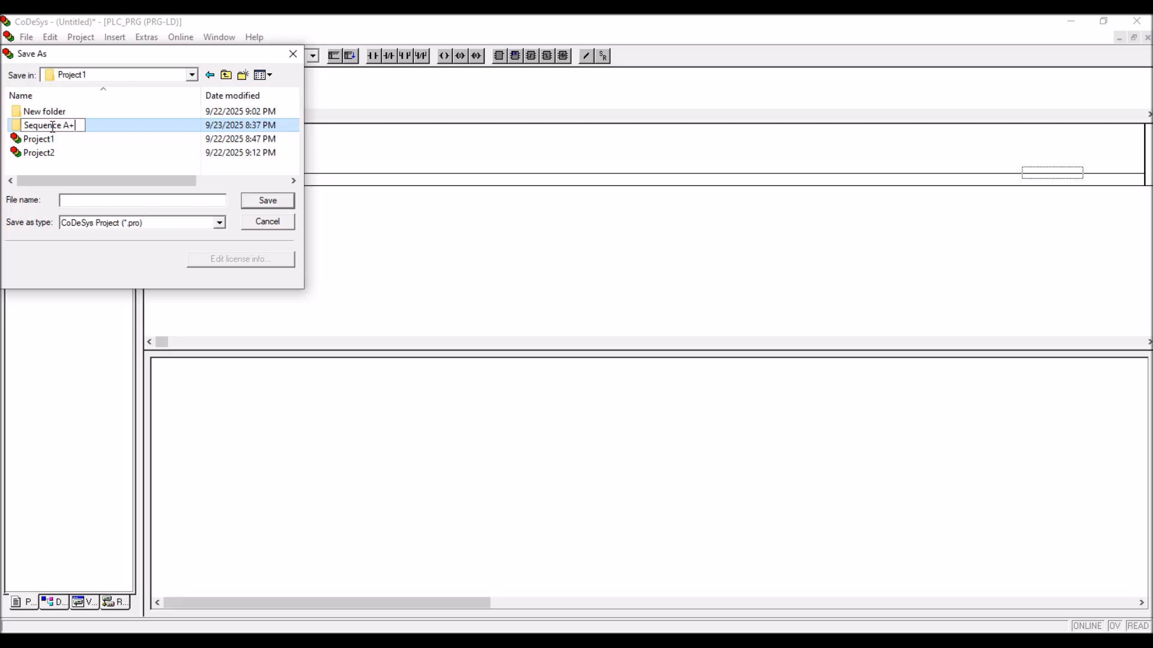
pyautogui.write(' B+ A- B-')
pyautogui.press('Return')
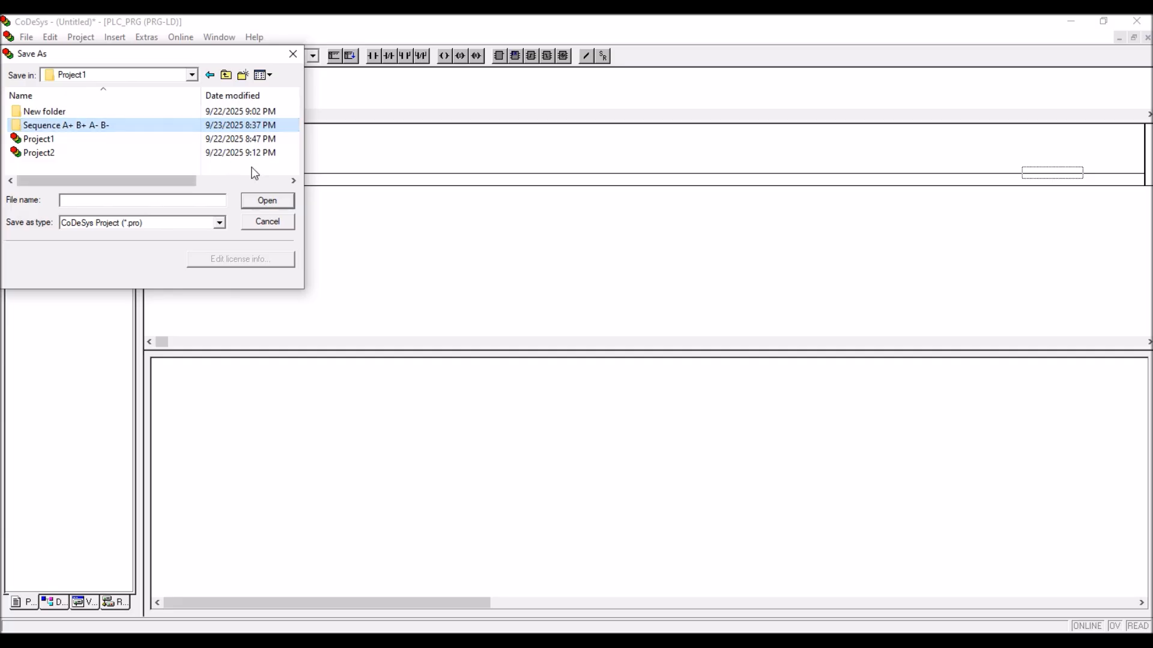
# - Save the project as "Sequence A+ B+ A- B-" in the folder of the same name
pyautogui.doubleClick(131, 126)
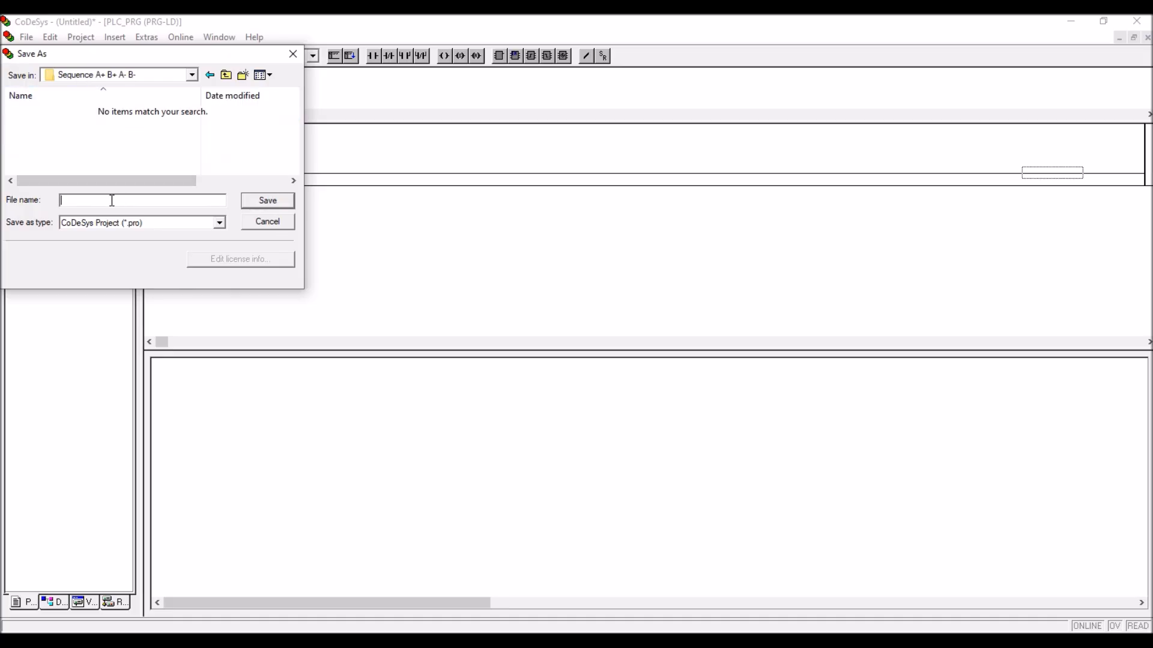
pyautogui.write('Sequence A+ B+ A- B-')
pyautogui.press('Return')
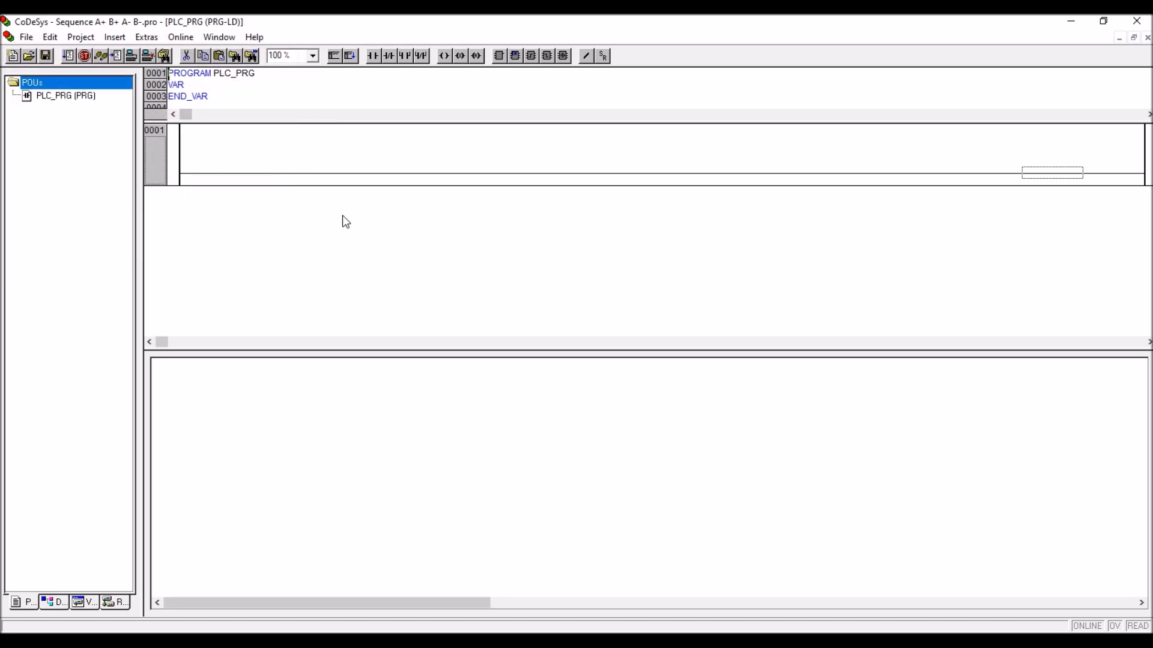
# - Enlarge the ladder editor area by shrinking the message area, and set the ladder display to 250%
pyautogui.moveTo(576, 351); pyautogui.dragTo(577, 466)
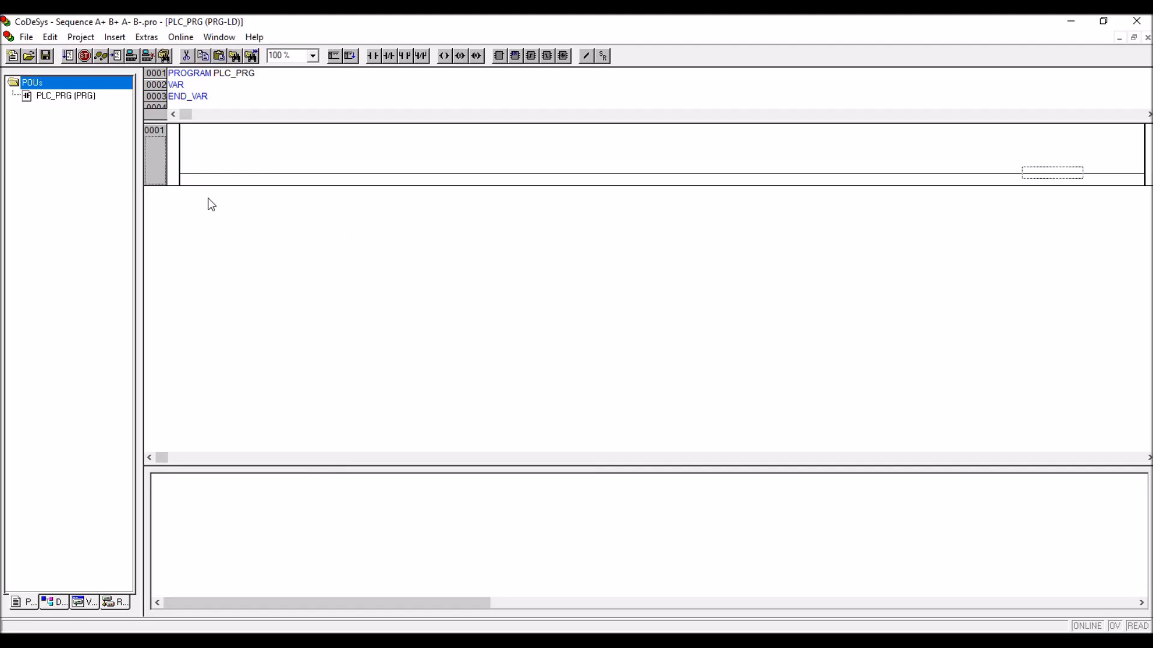
pyautogui.scroll(11, 809, 274)
pyautogui.scroll(4, 809, 280)
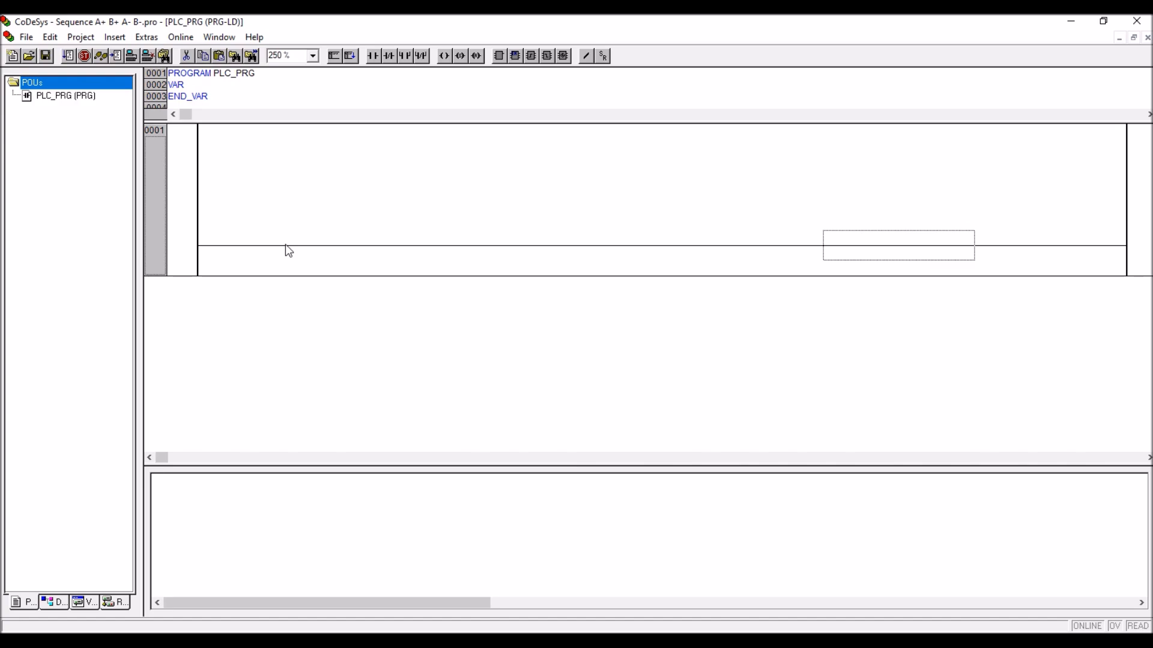
pyautogui.click(98, 641)
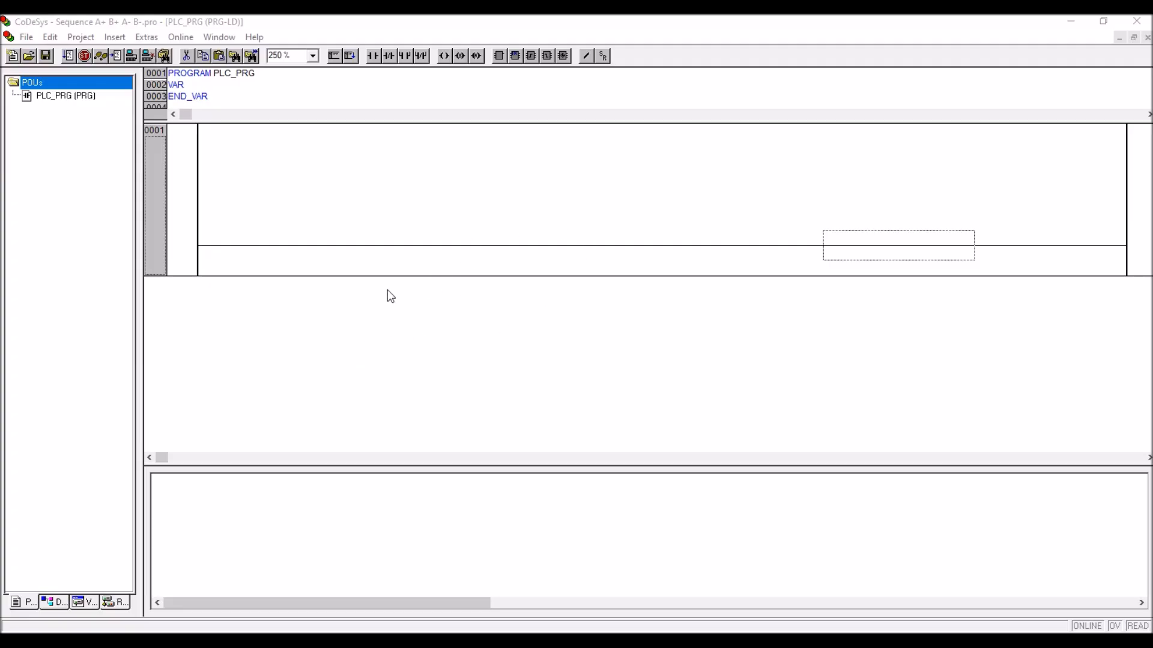
pyautogui.click(297, 251)
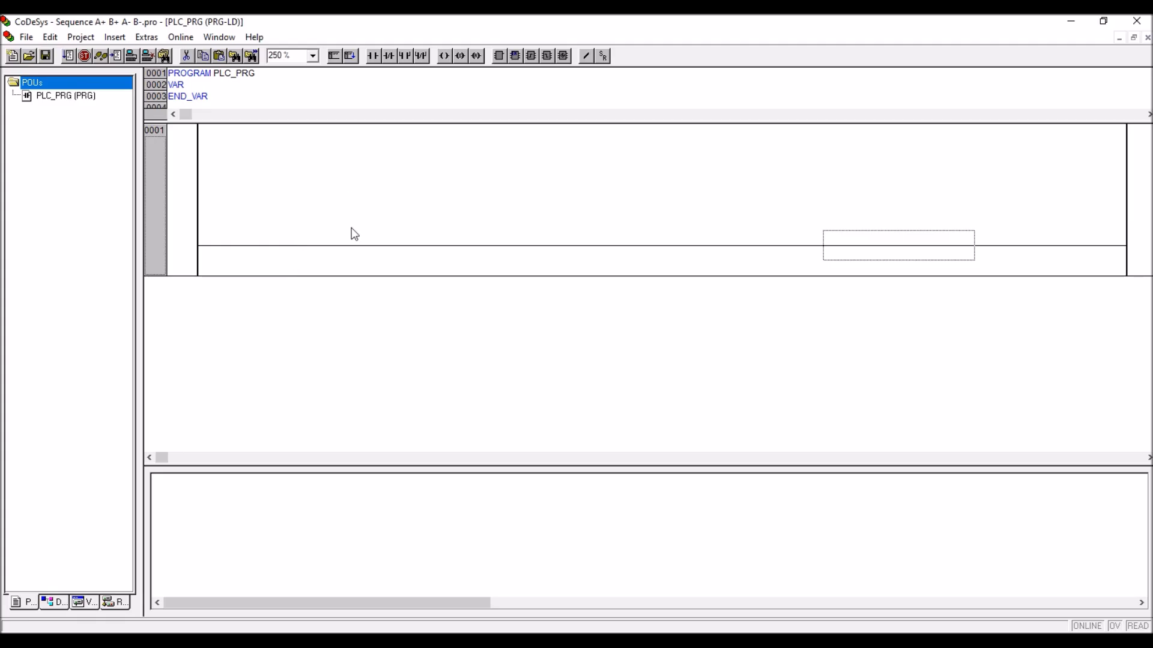
# - Check the S1 terminal in the FluidSIM circuit, and insert a contact named EB0 in network 0001 of the CoDeSys program
pyautogui.click(397, 640)
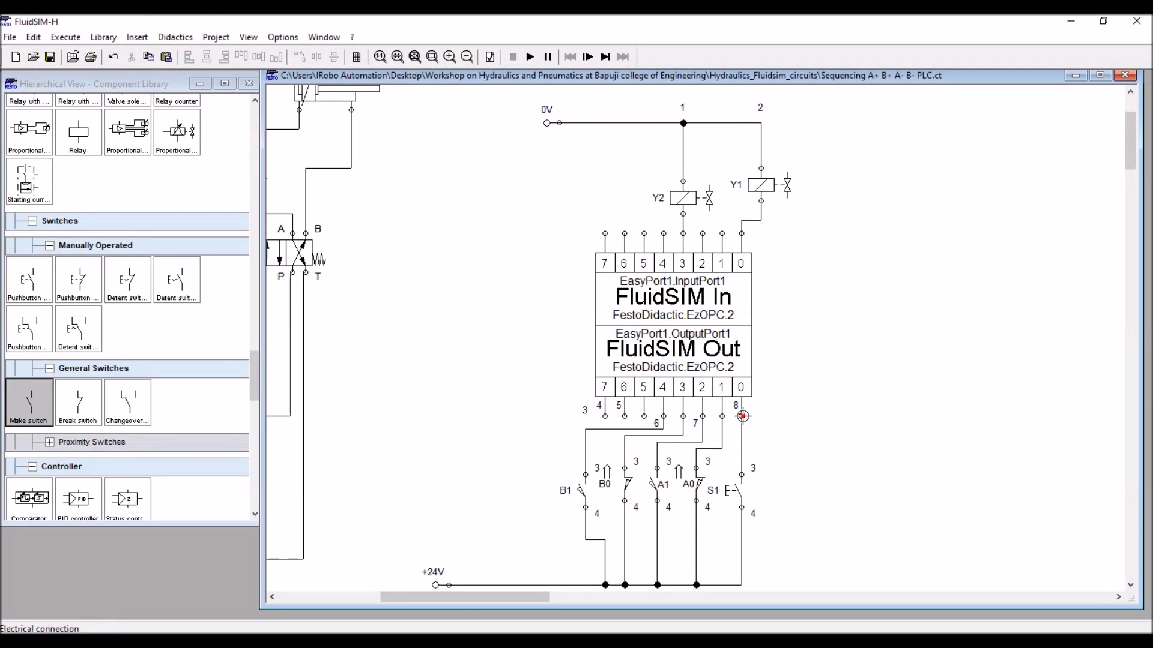
pyautogui.click(1071, 21)
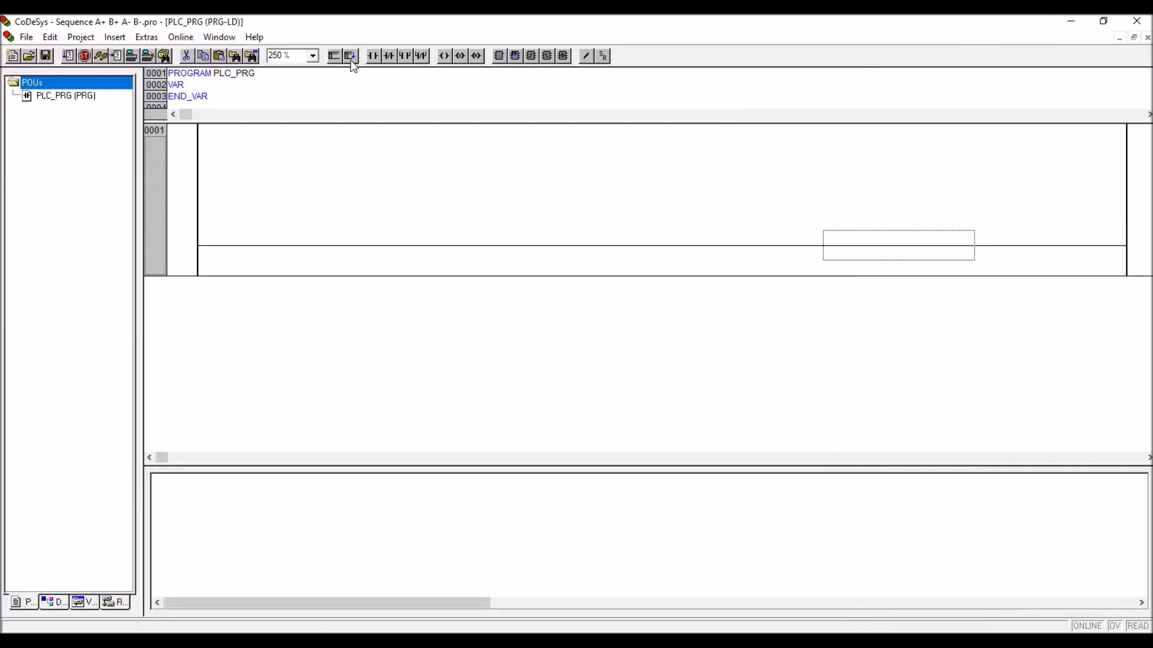
pyautogui.click(374, 56)
pyautogui.click(263, 210)
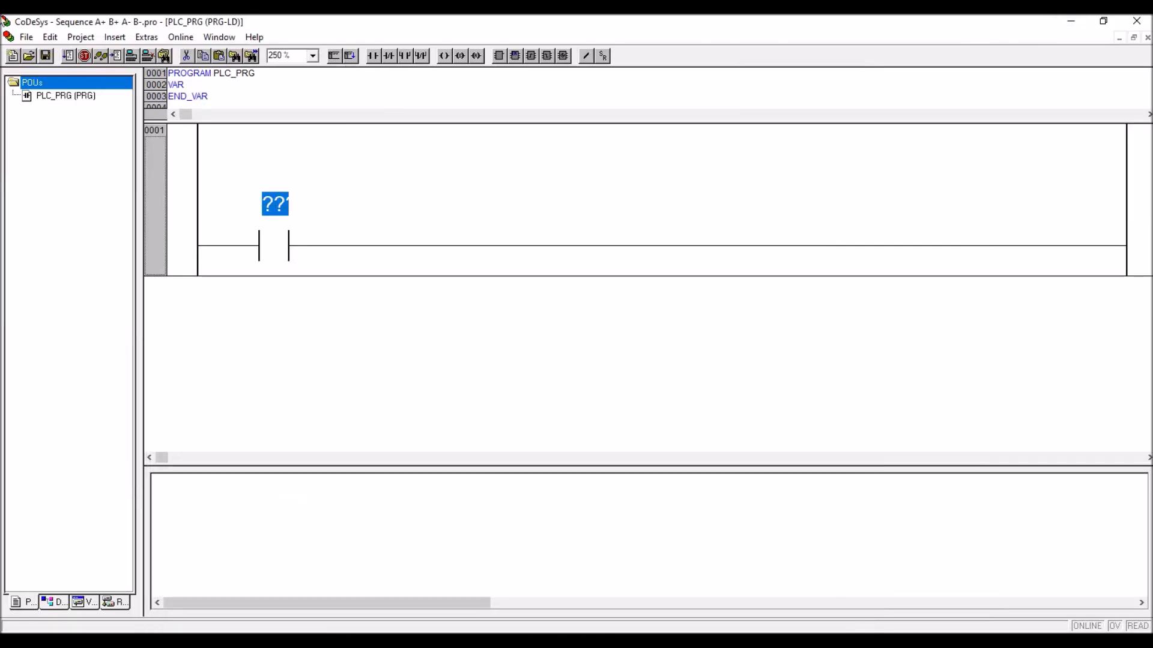
pyautogui.write('EB')
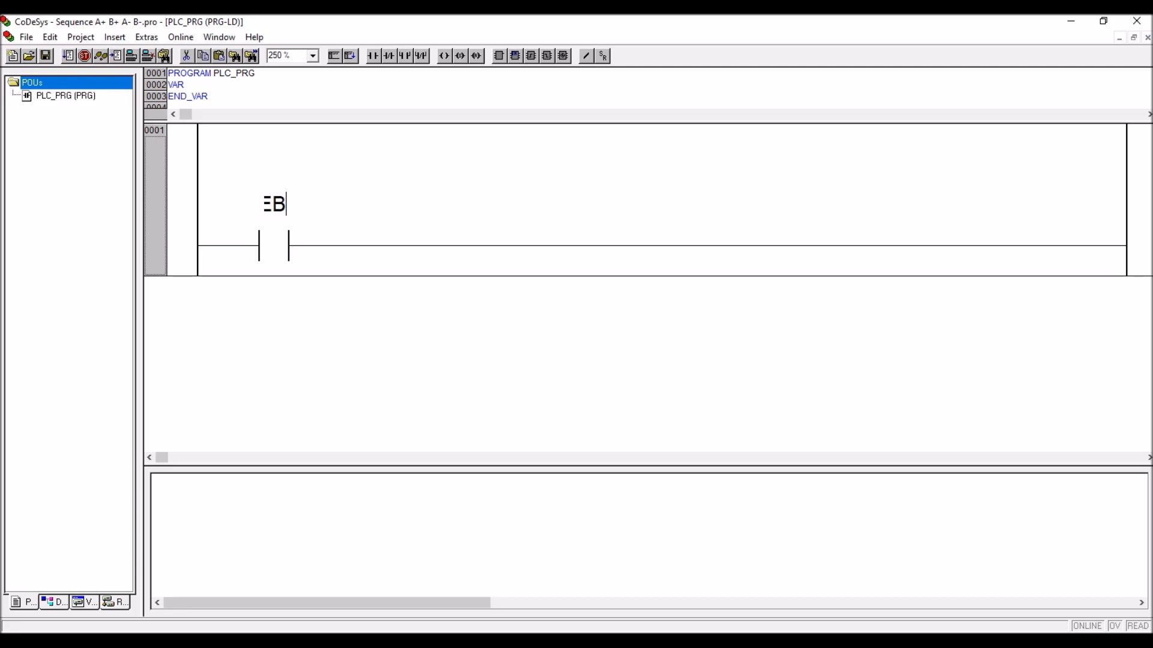
pyautogui.write('0')
pyautogui.press('Return')
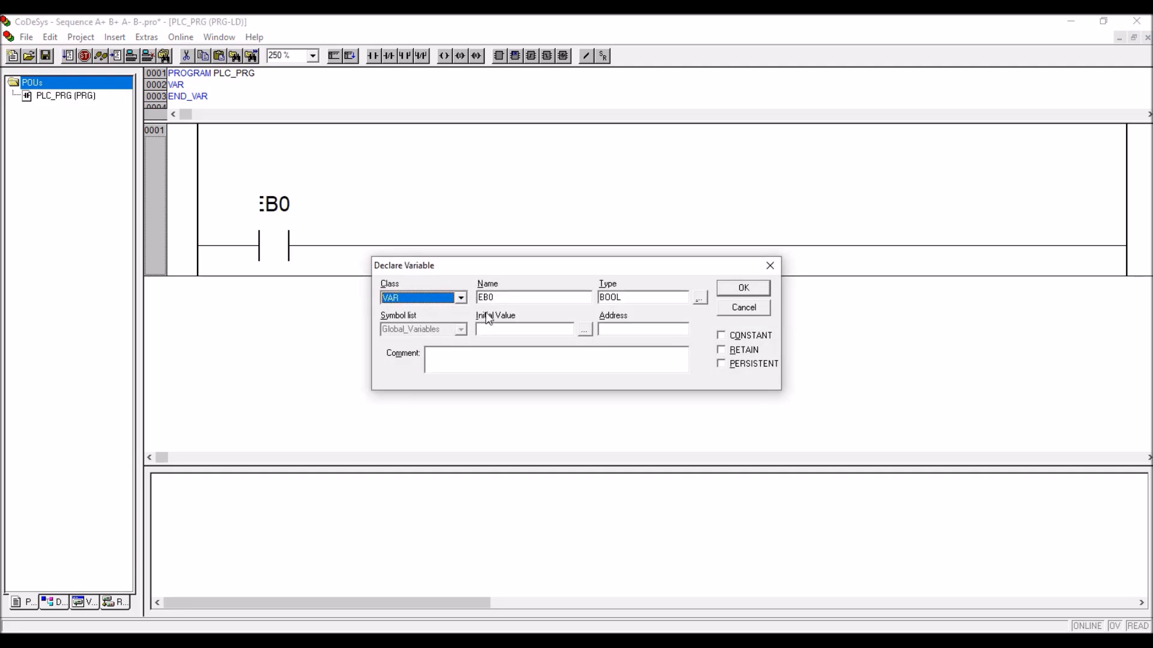
# - Declare the variable EB0 with class VAR_GLOBAL and type BYTE
pyautogui.click(461, 297)
pyautogui.click(462, 329)
pyautogui.click(462, 329)
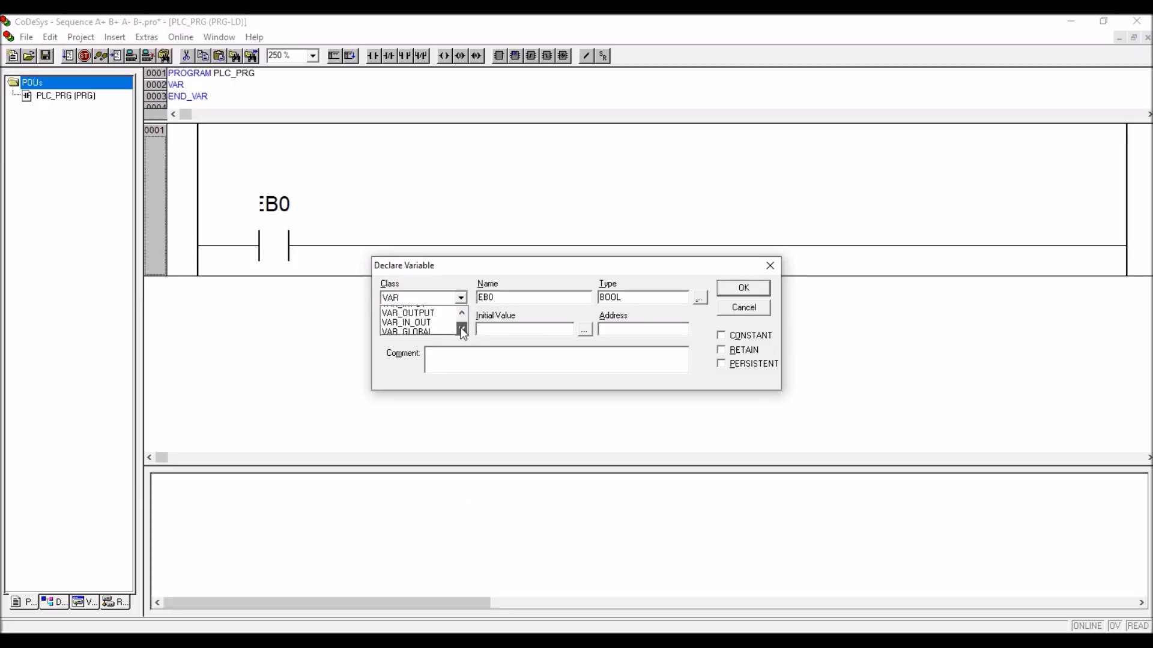
pyautogui.click(447, 331)
pyautogui.click(699, 298)
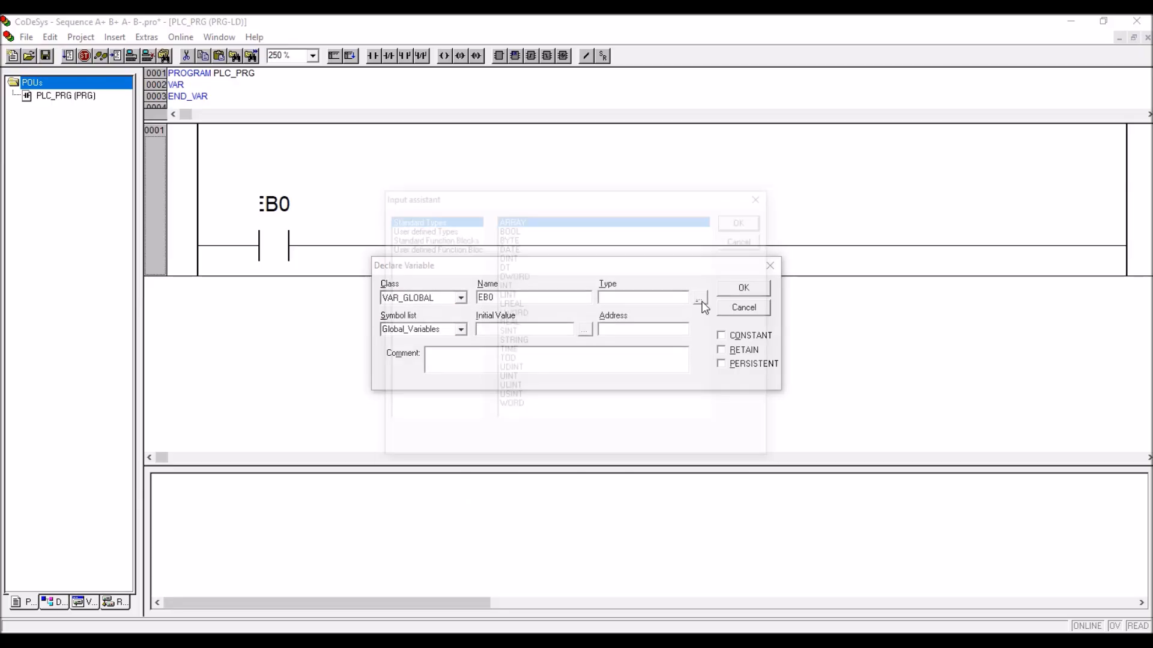
pyautogui.click(513, 240)
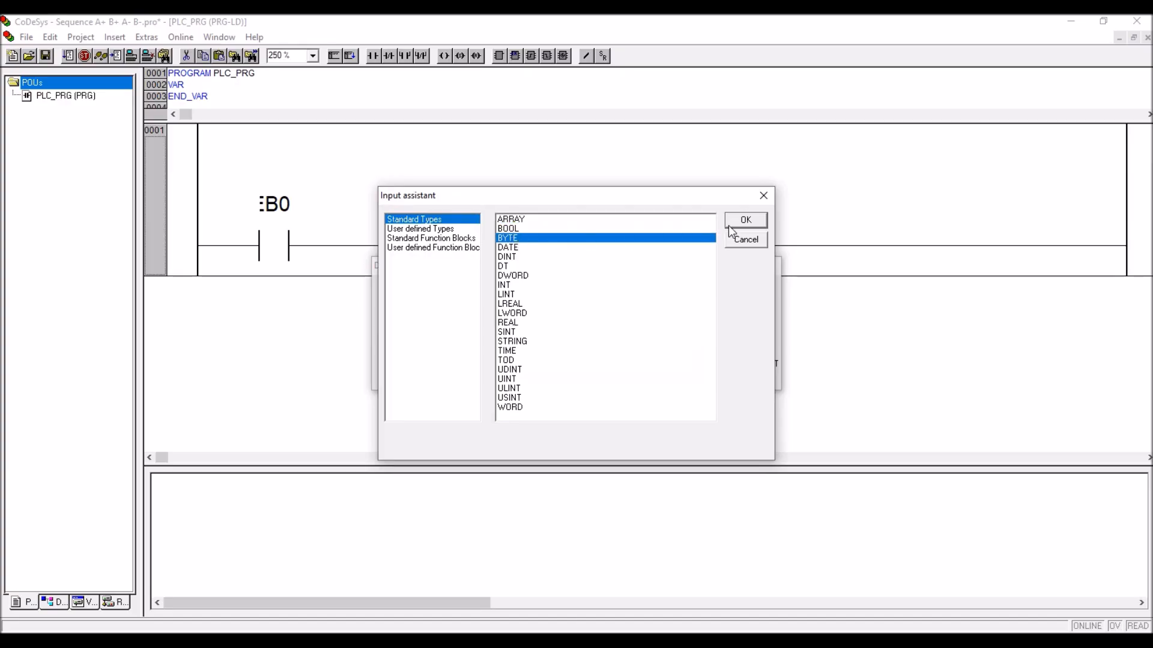
pyautogui.click(744, 221)
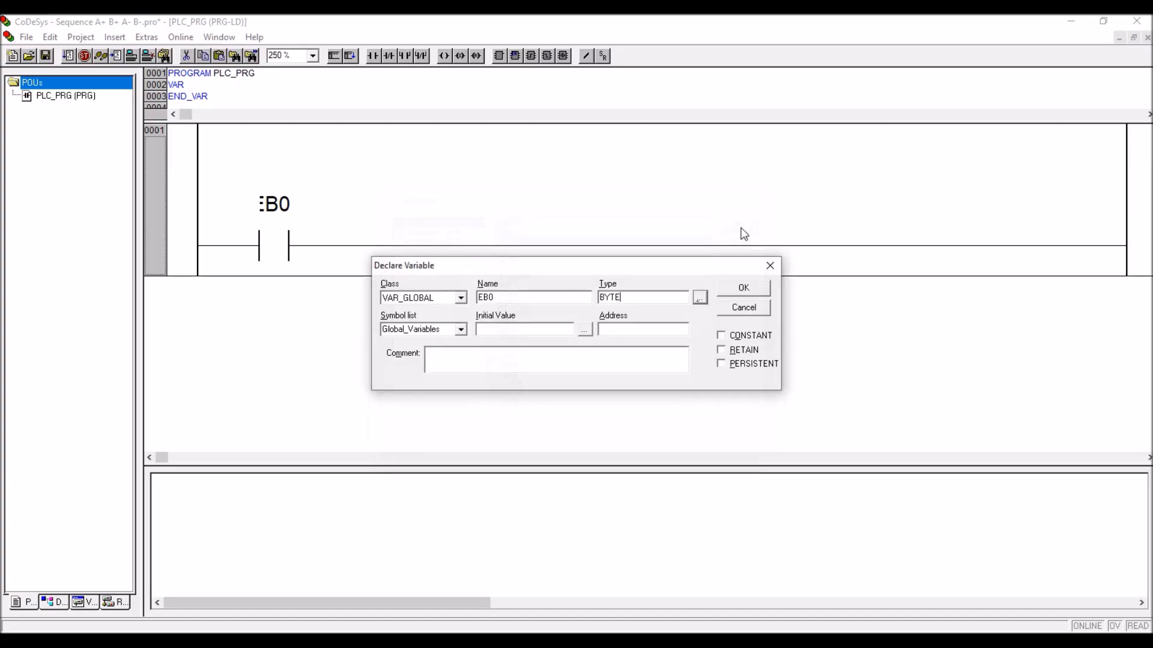
pyautogui.click(728, 290)
# - Check the port terminals in the FluidSIM circuit, and insert a coil named AB0 in network 0001 of the CoDeSys program
pyautogui.hotkey('alt', 'Tab')
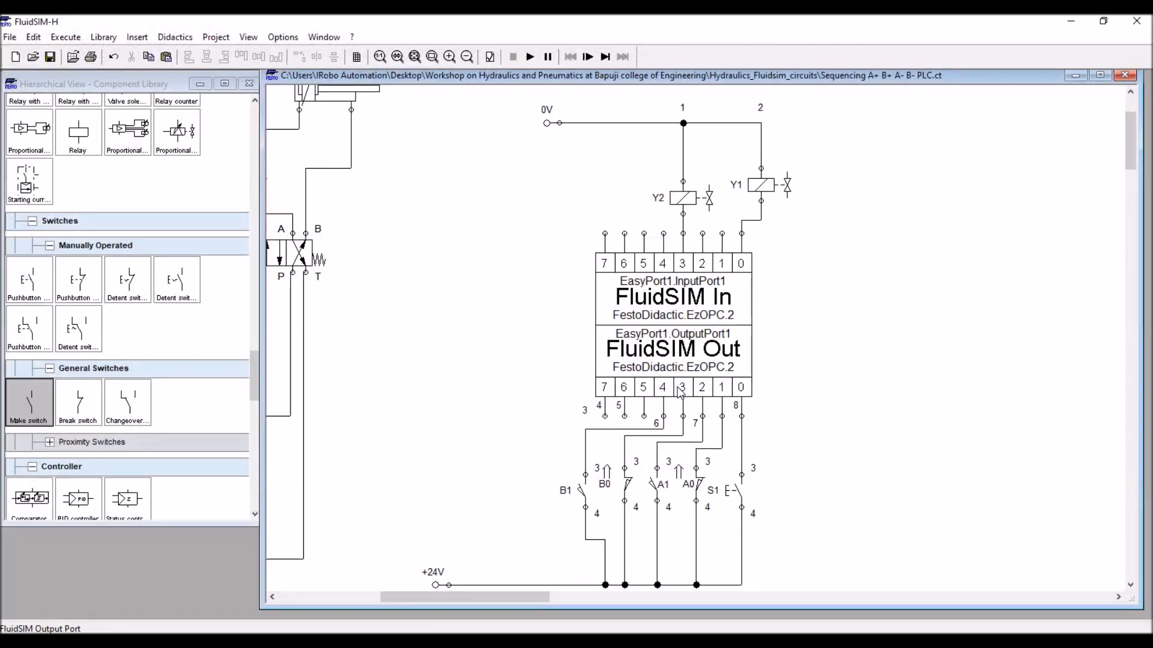
pyautogui.click(1074, 24)
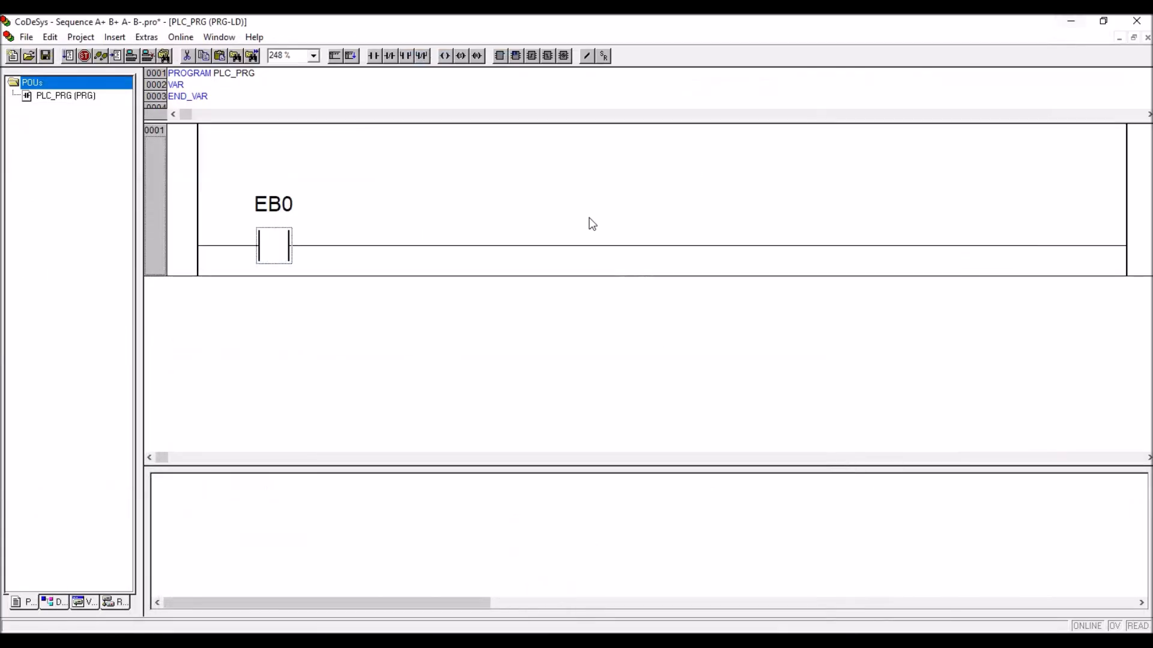
pyautogui.click(574, 245)
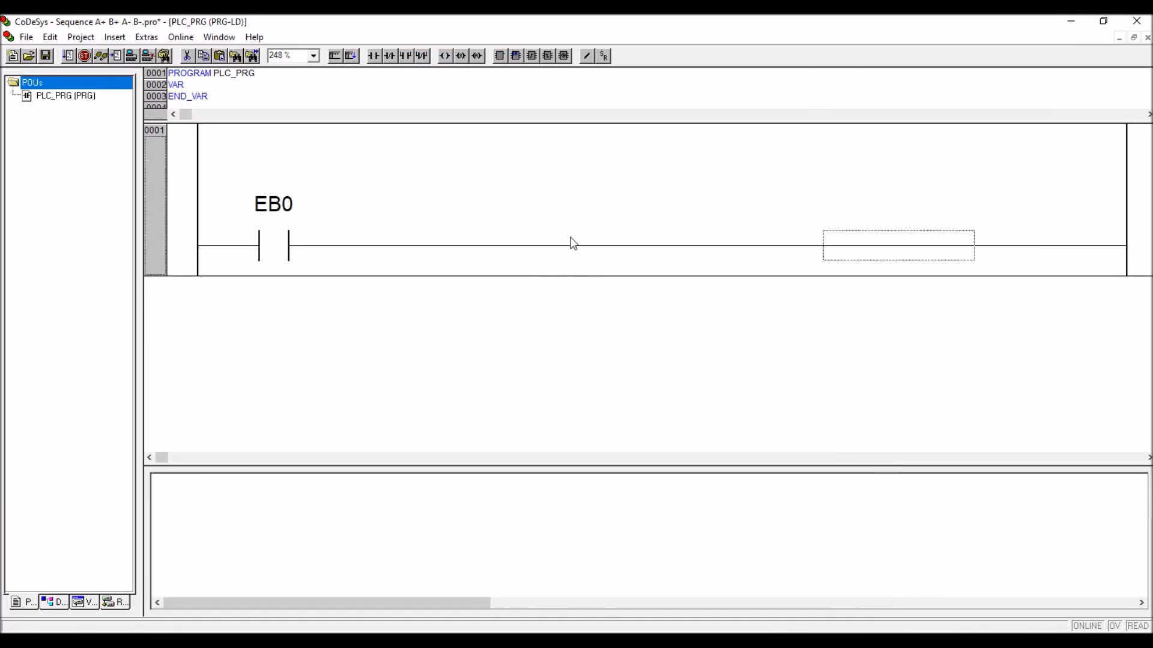
pyautogui.click(445, 57)
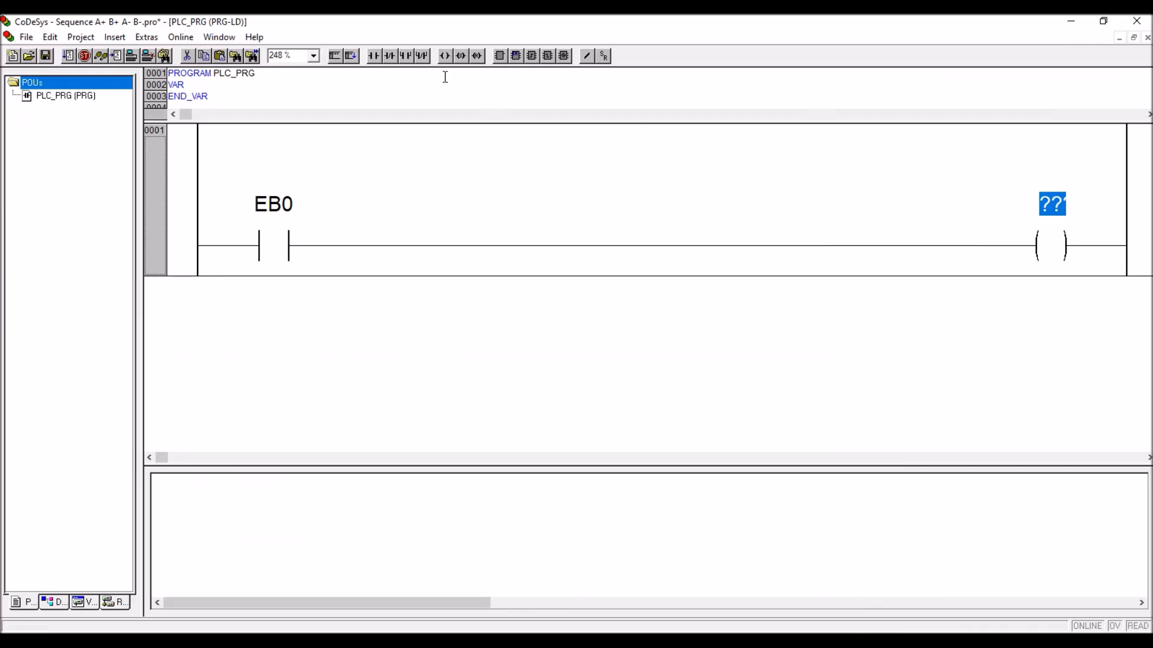
pyautogui.write('AB0')
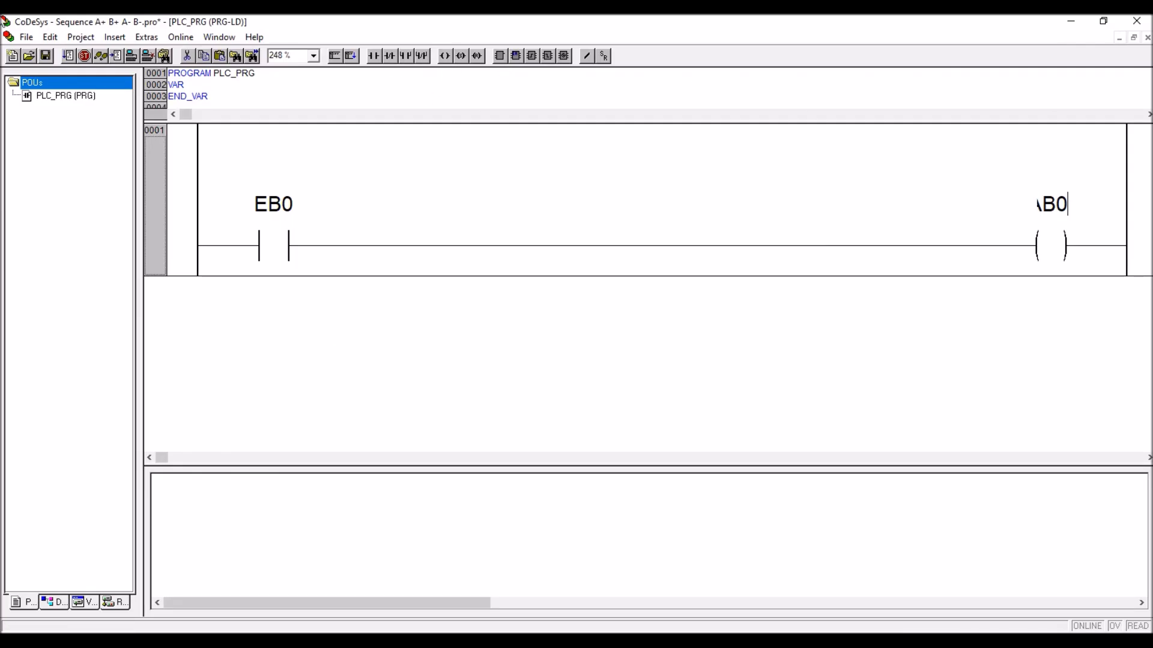
pyautogui.press('Return')
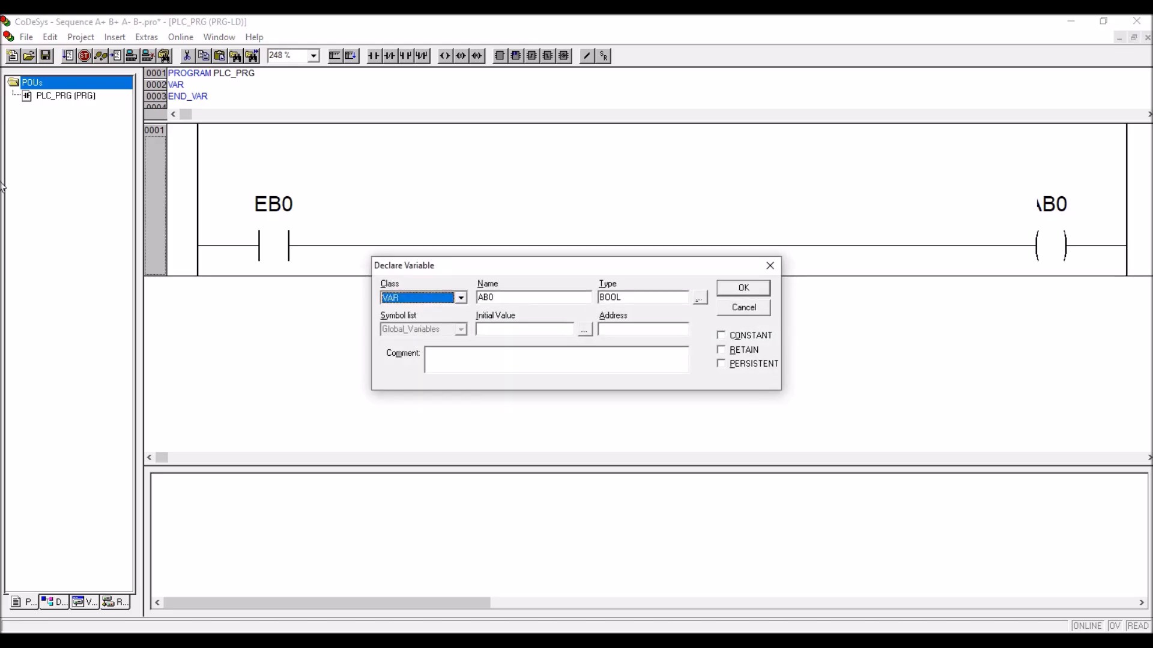
# - Declare the variable AB0 with class VAR_GLOBAL and type BYTE
pyautogui.click(461, 298)
pyautogui.click(461, 329)
pyautogui.click(461, 329)
pyautogui.click(415, 330)
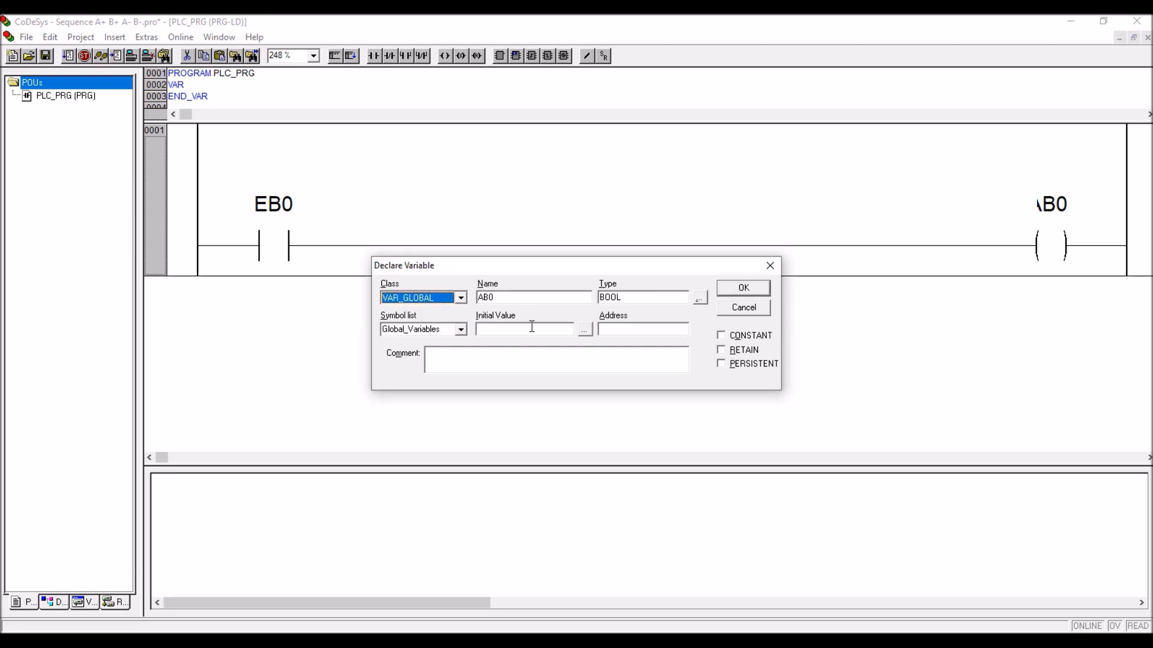
pyautogui.click(700, 298)
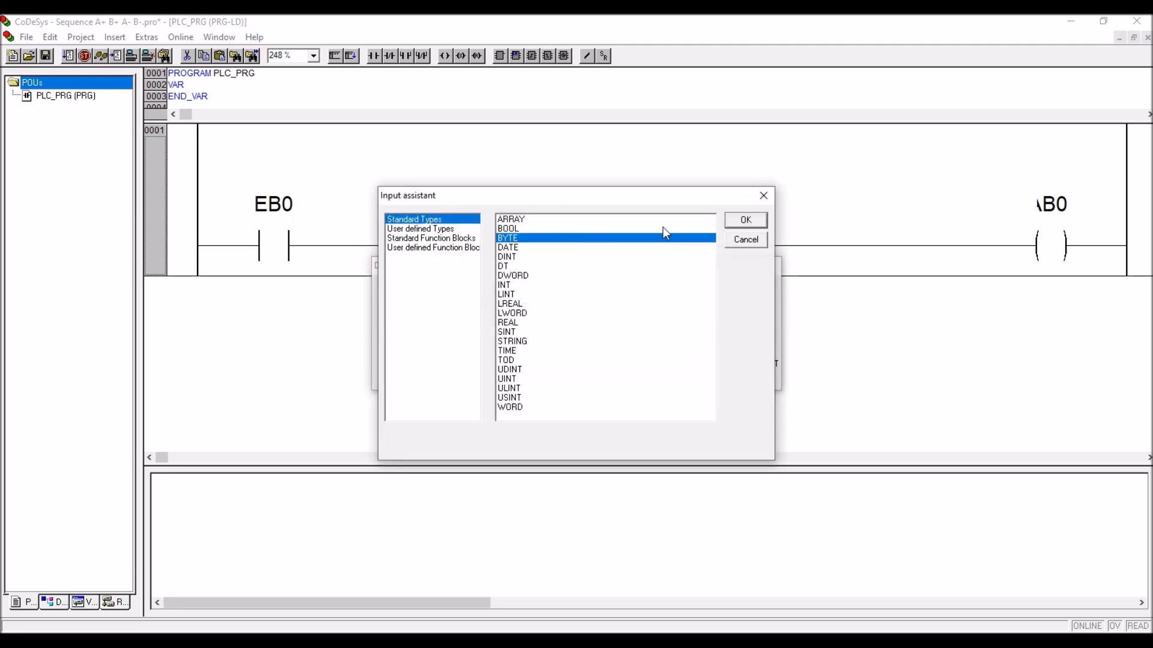
pyautogui.click(737, 223)
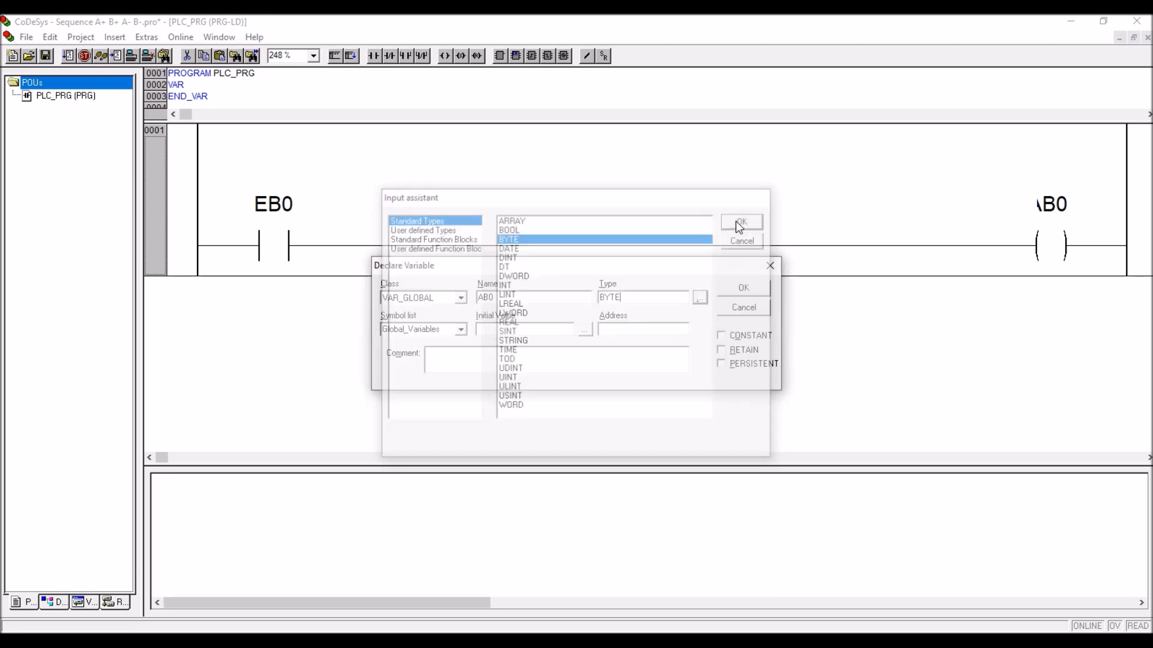
pyautogui.click(742, 287)
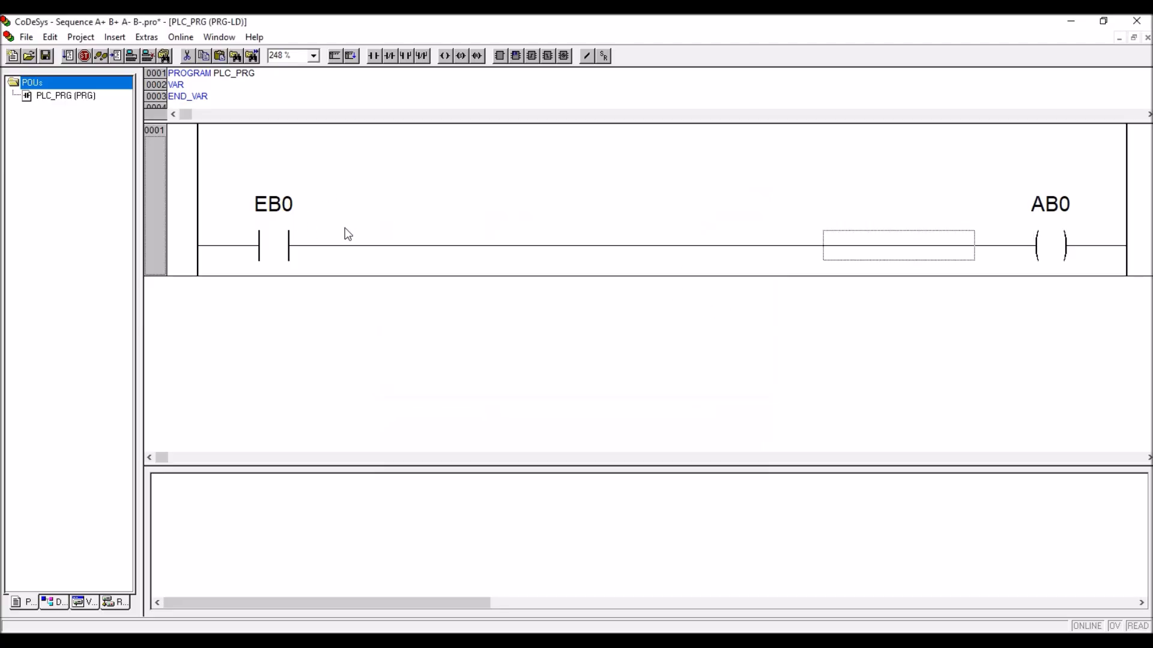
# - Rename the EB0 contact in network 0001 as EB0.0
pyautogui.click(273, 204)
pyautogui.click(304, 211)
pyautogui.click(290, 206)
pyautogui.write('EB0.0')
pyautogui.press('Return')
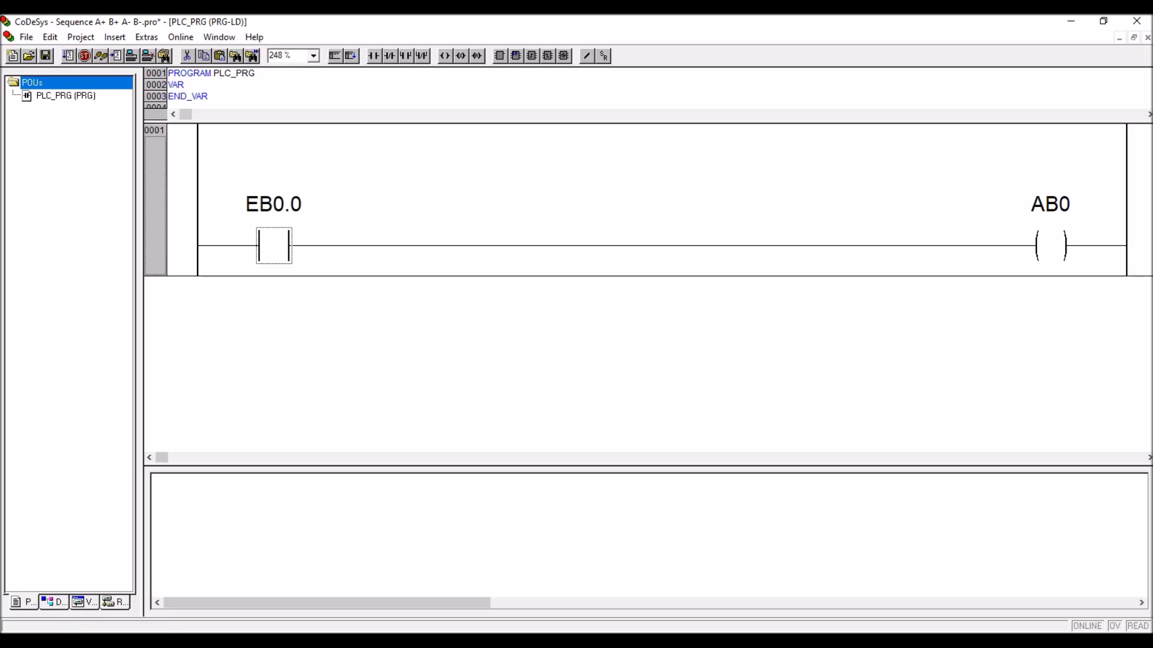
# - Add the comment "EB0.0 = S1, EB0.1=A0.." to network 0001
pyautogui.rightClick(151, 209)
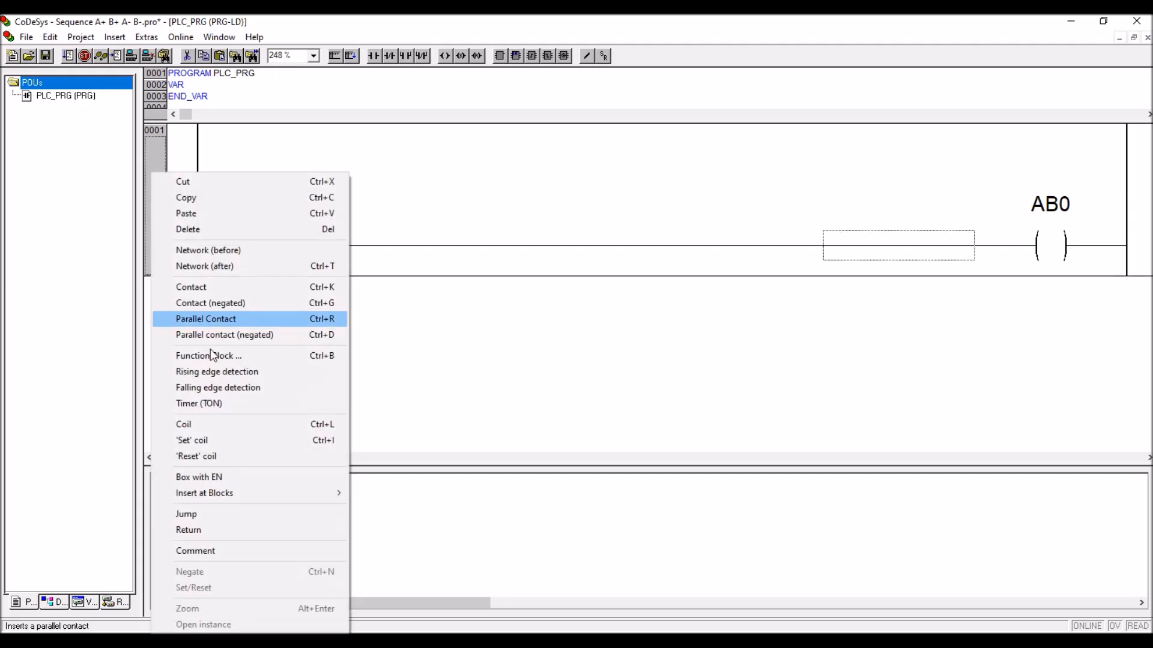
pyautogui.click(264, 551)
pyautogui.click(288, 174)
pyautogui.moveTo(301, 168); pyautogui.dragTo(187, 168)
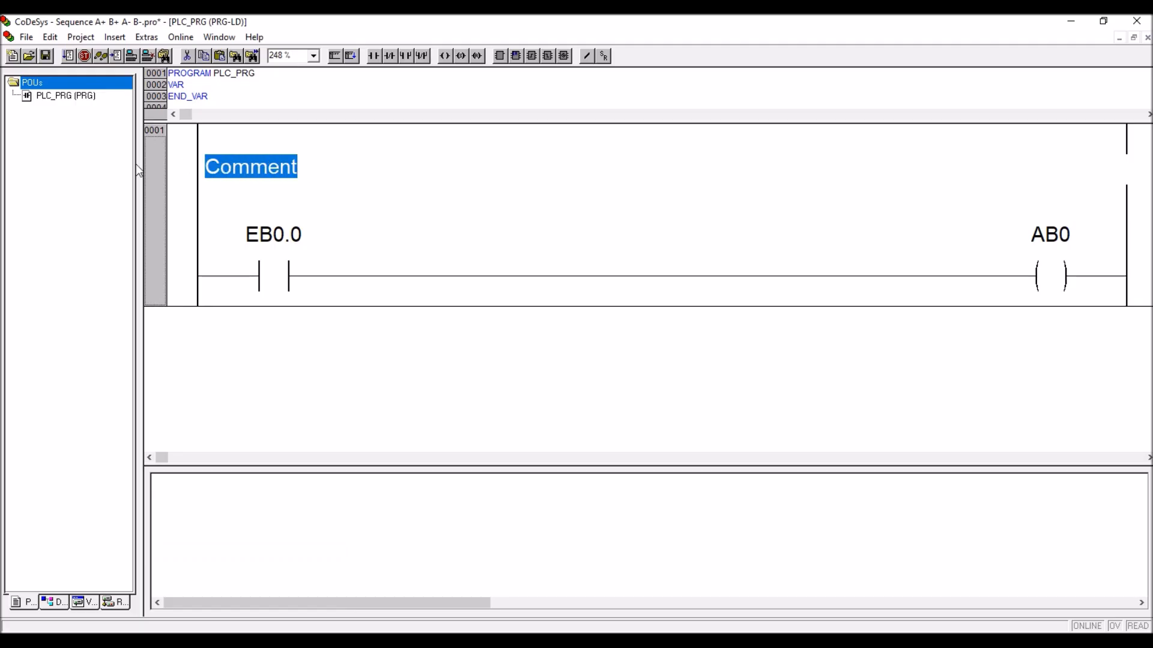
pyautogui.write('EB')
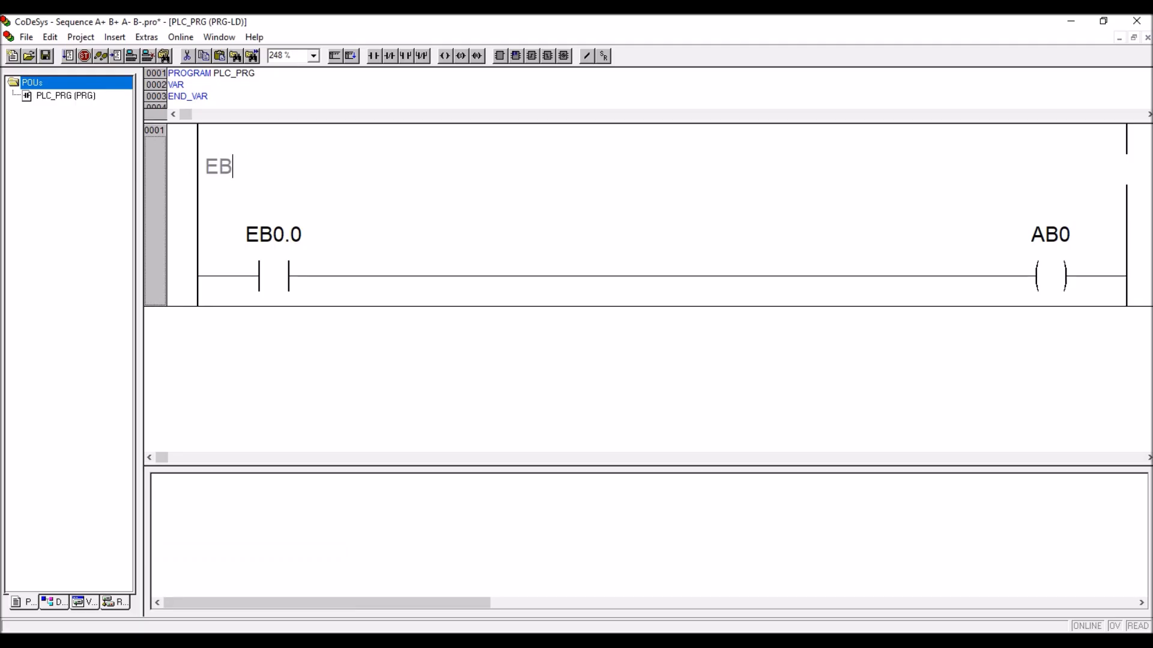
pyautogui.write('0.0 = S1, EB0')
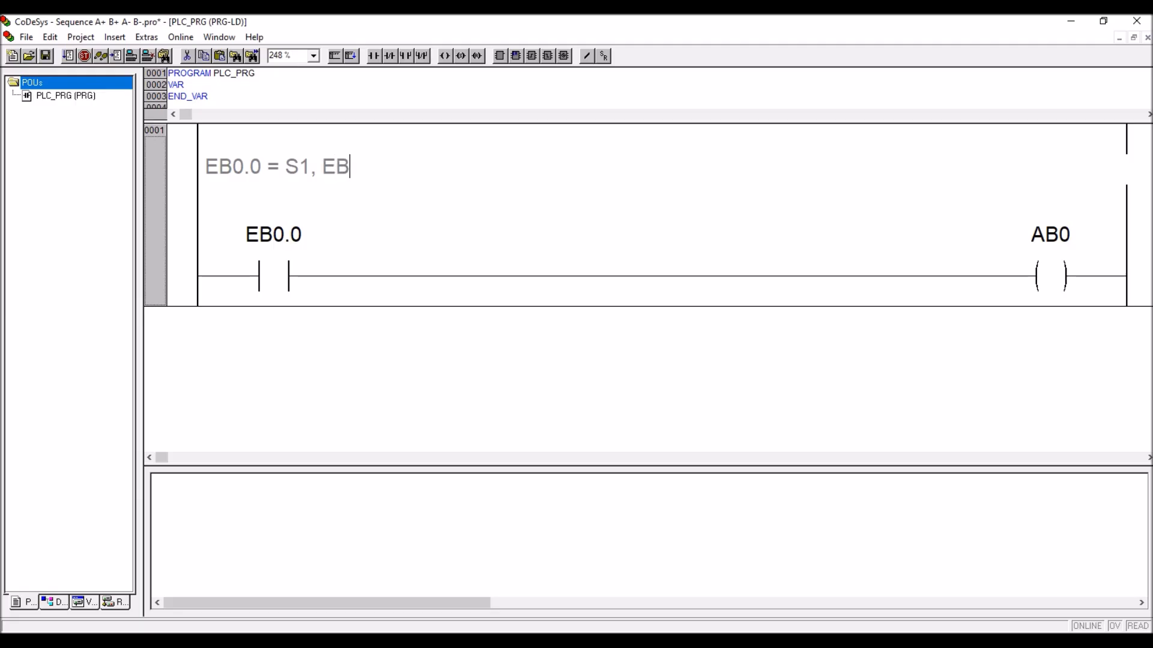
pyautogui.write('.1=A0..')
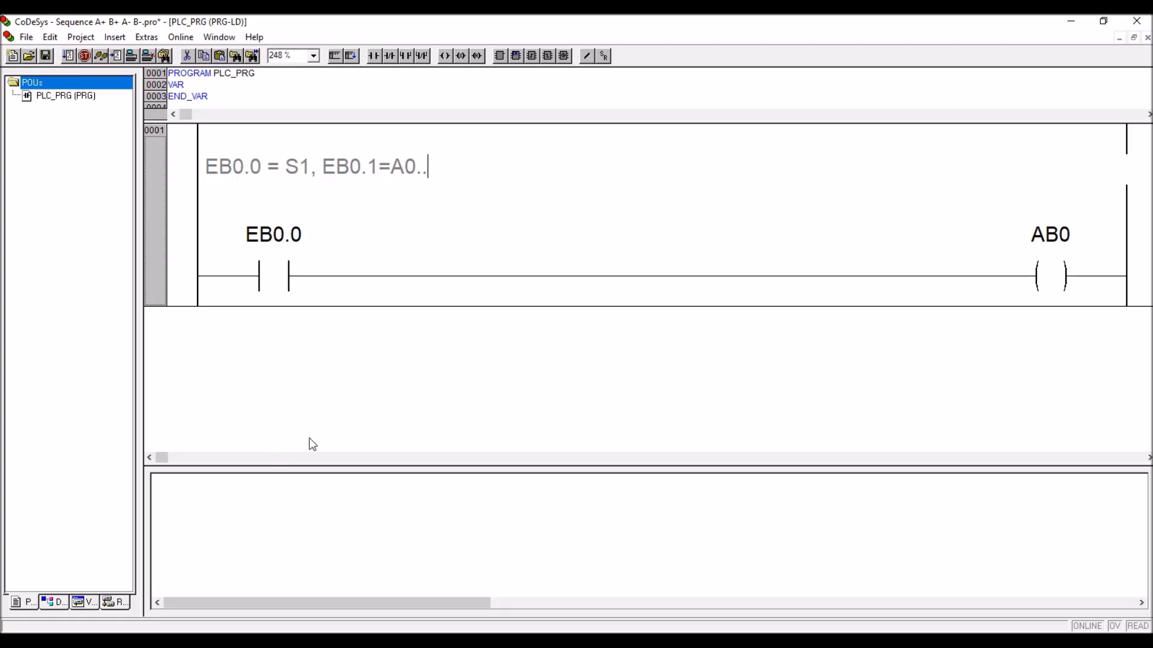
pyautogui.click(453, 328)
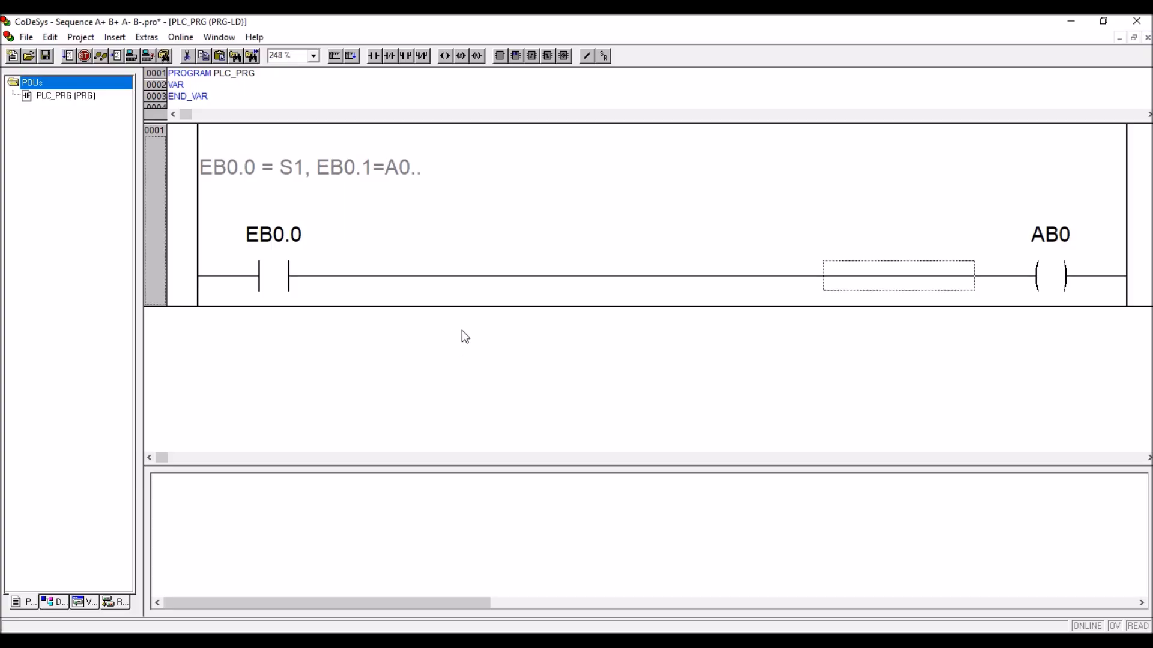
# - Check the IO matrix in the Word document, and insert a second contact in series after EB0.0 in the CoDeSys ladder
pyautogui.click(289, 240)
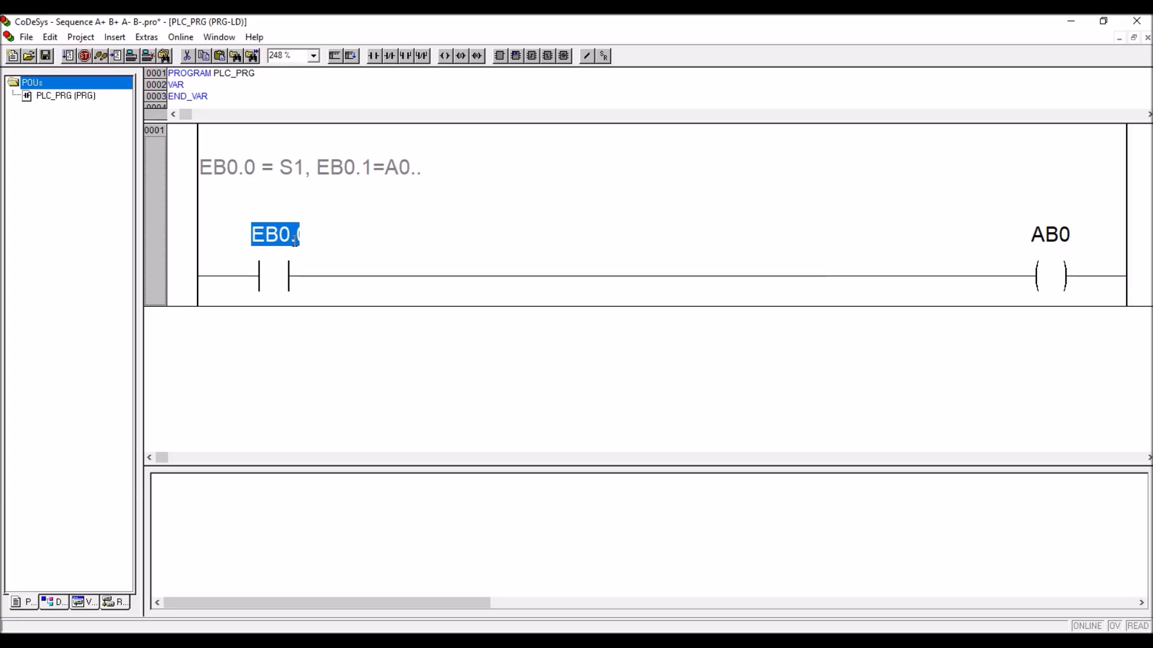
pyautogui.press('Return')
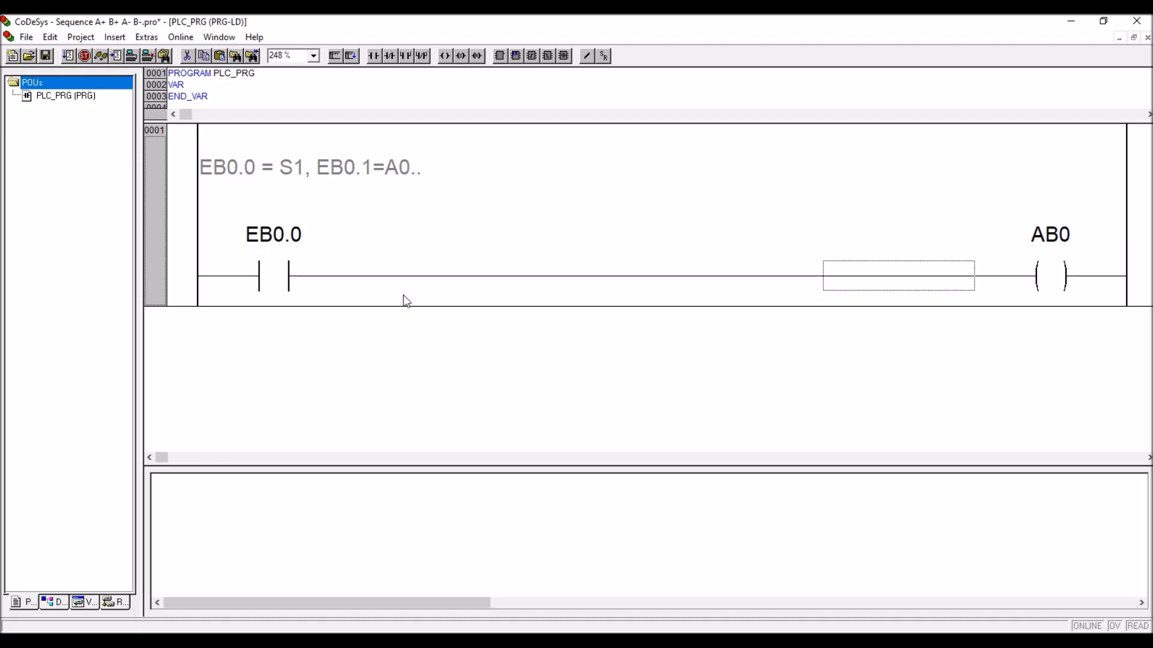
pyautogui.hotkey('alt', 'Tab')
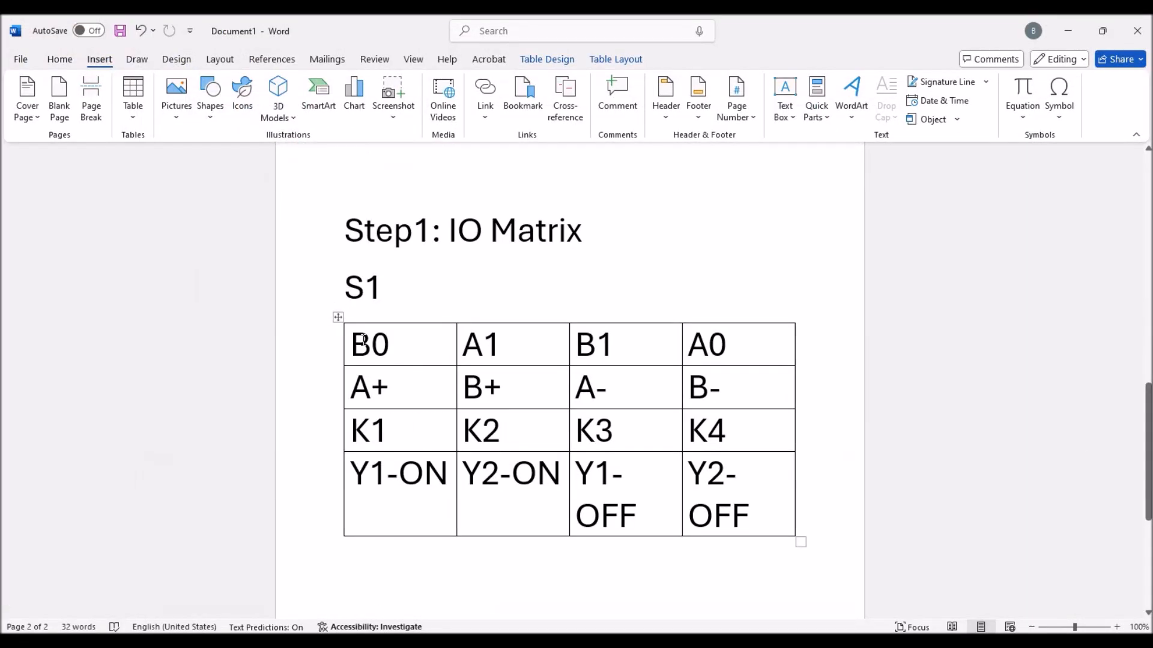
pyautogui.click(1079, 35)
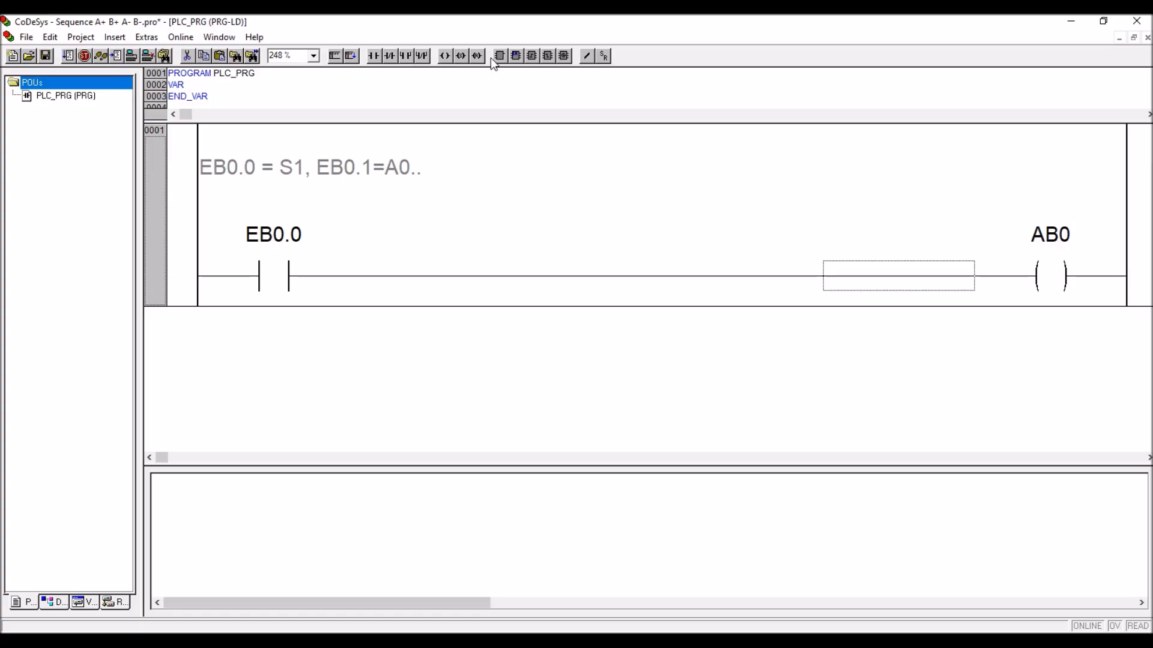
pyautogui.click(373, 56)
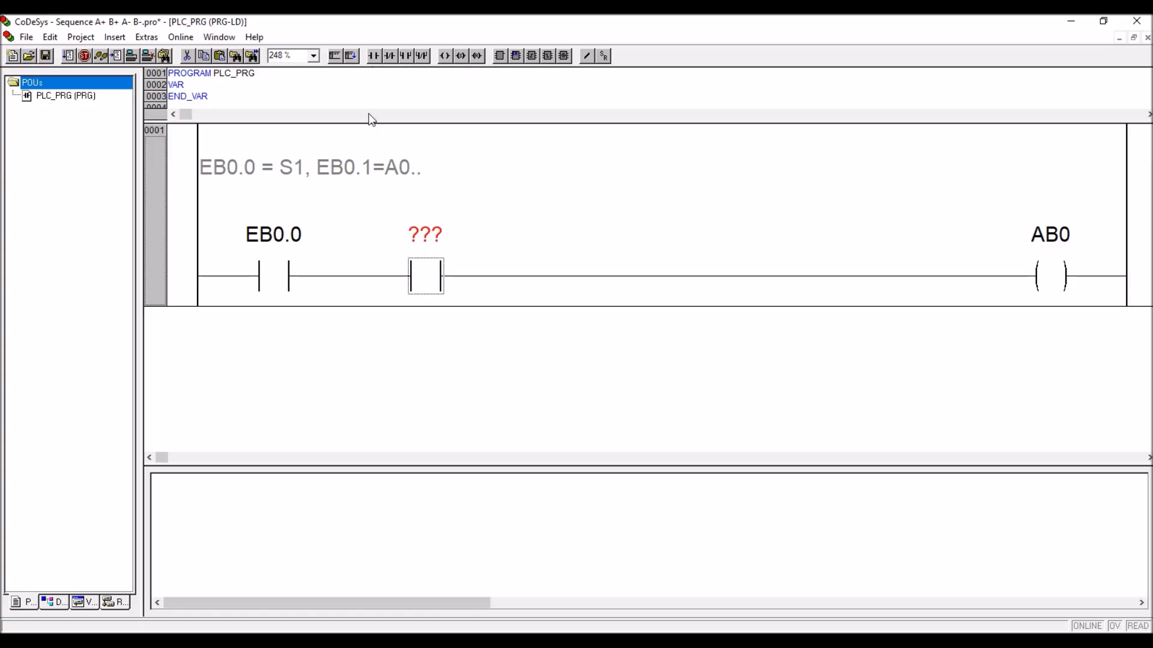
pyautogui.click(429, 235)
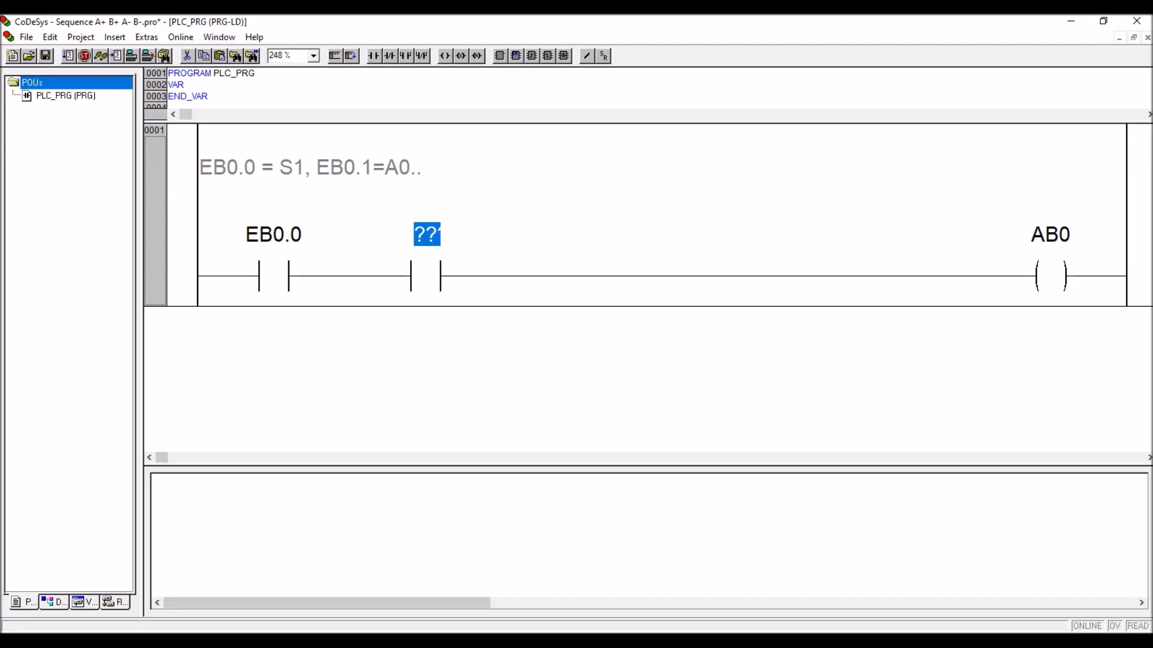
# - Check the B0 terminal in the FluidSIM circuit, and name the new contact EB0.3 in CoDeSys
pyautogui.click(457, 640)
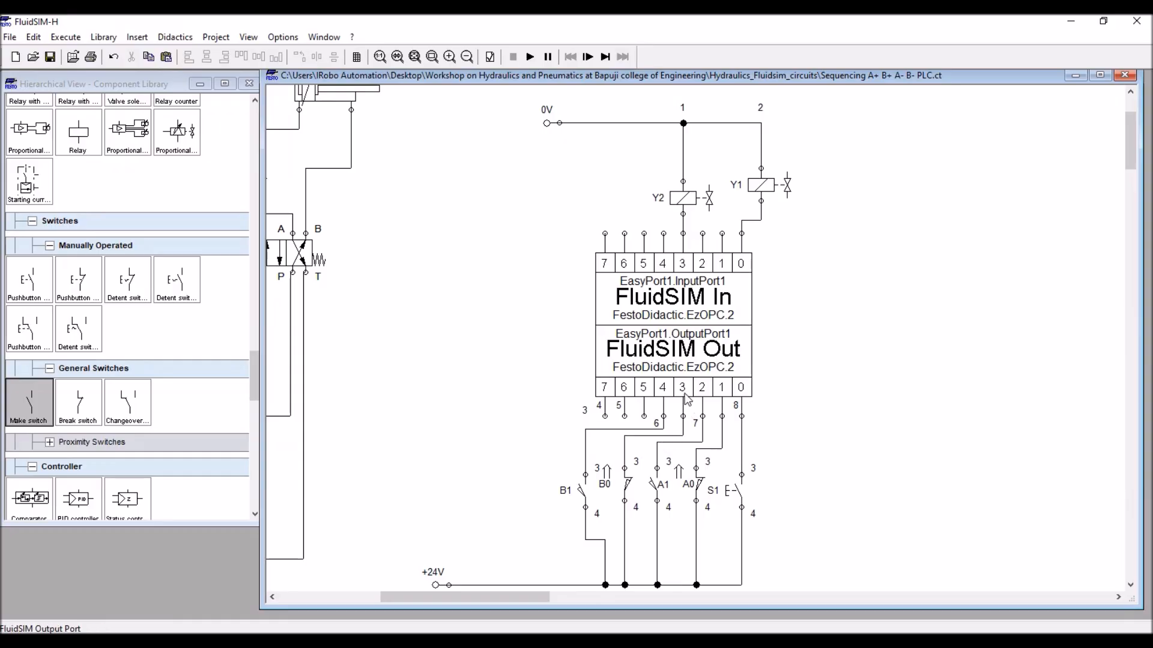
pyautogui.click(1071, 28)
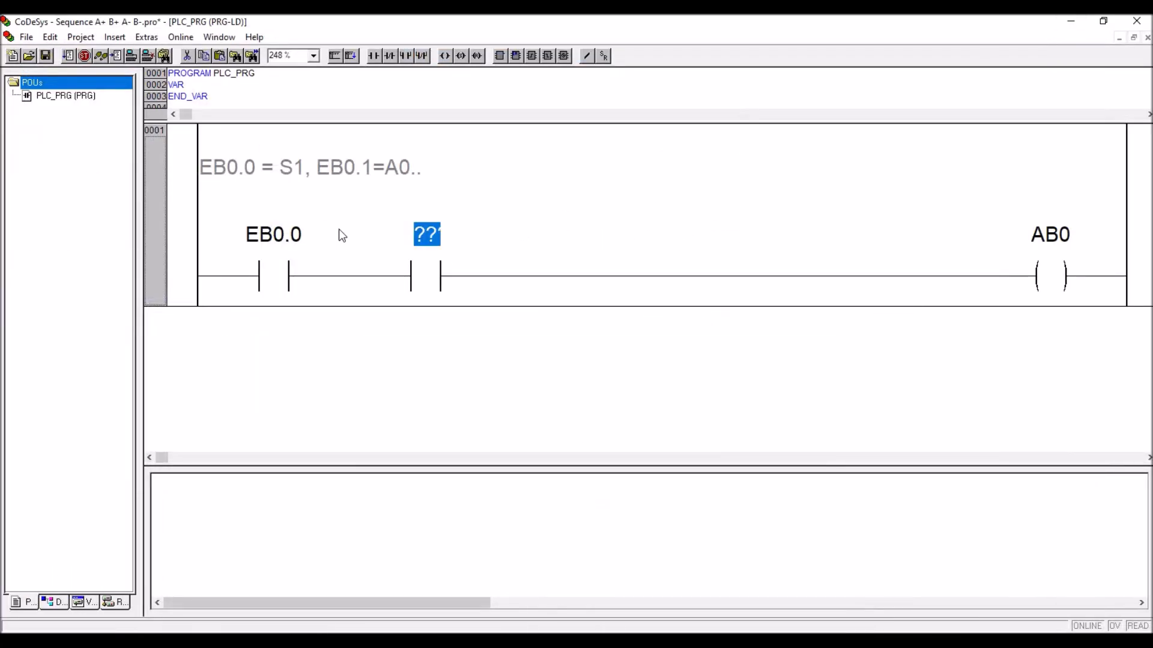
pyautogui.write('e')
pyautogui.press('BackSpace')
pyautogui.write('EB0.3')
pyautogui.press('Return')
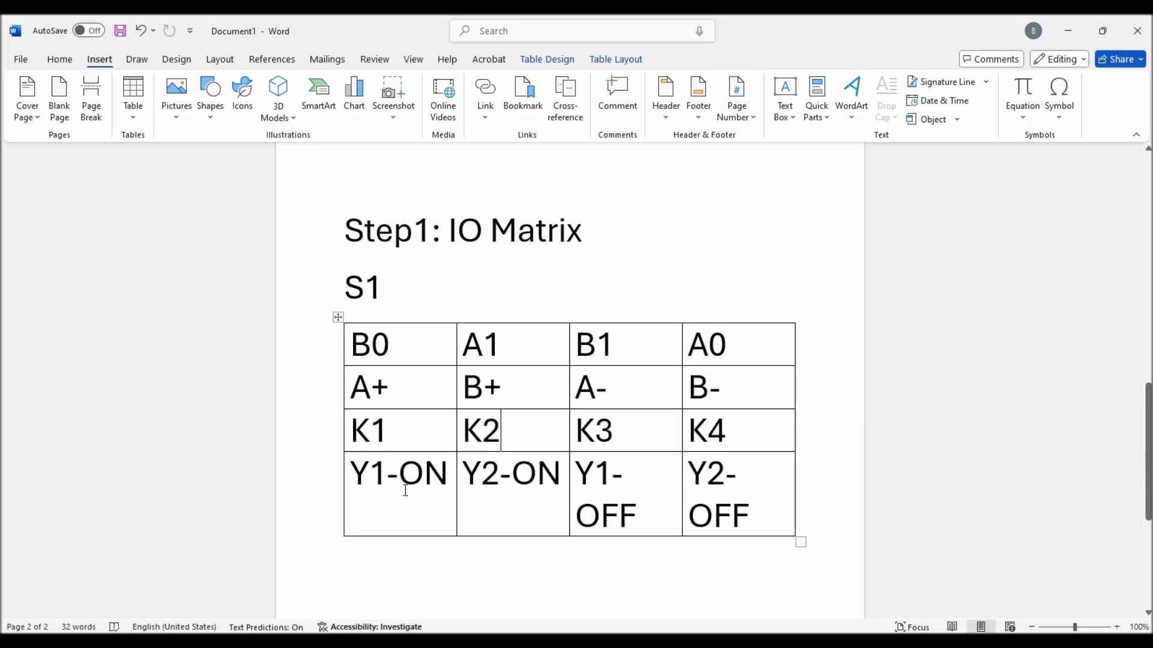
# - Check the Word IO matrix and the Y1 terminal in FluidSIM, and rename the CoDeSys output coil as AB0.0
pyautogui.click(1068, 30)
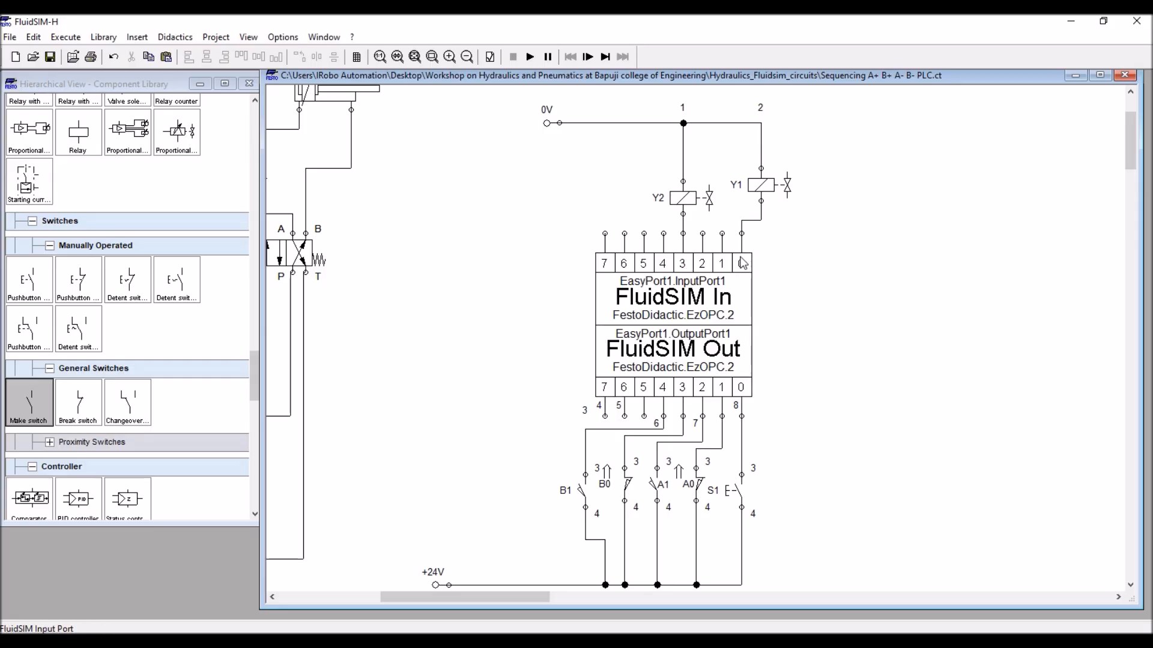
pyautogui.click(1078, 22)
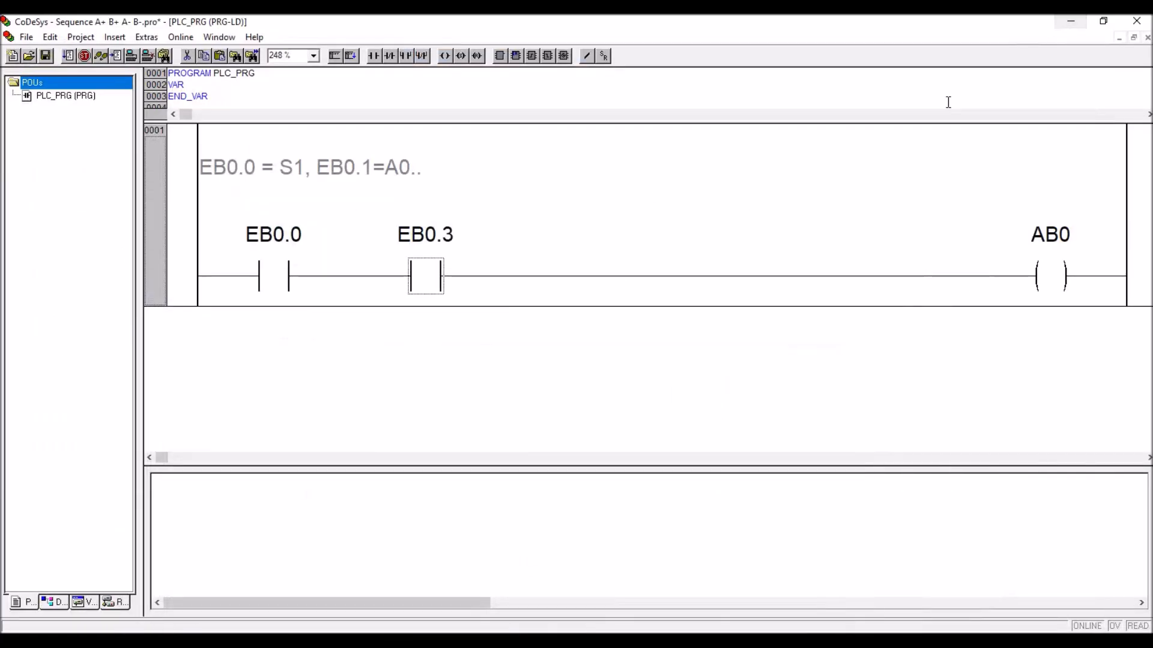
pyautogui.click(1067, 239)
pyautogui.write('AB0.0')
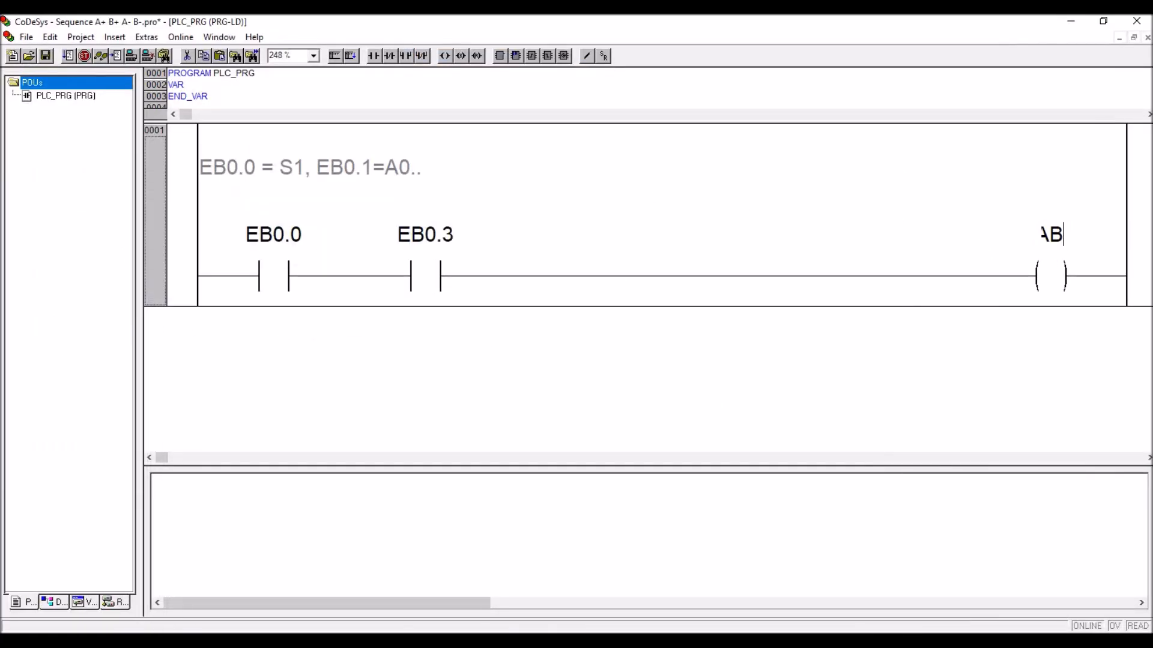
pyautogui.press('Return')
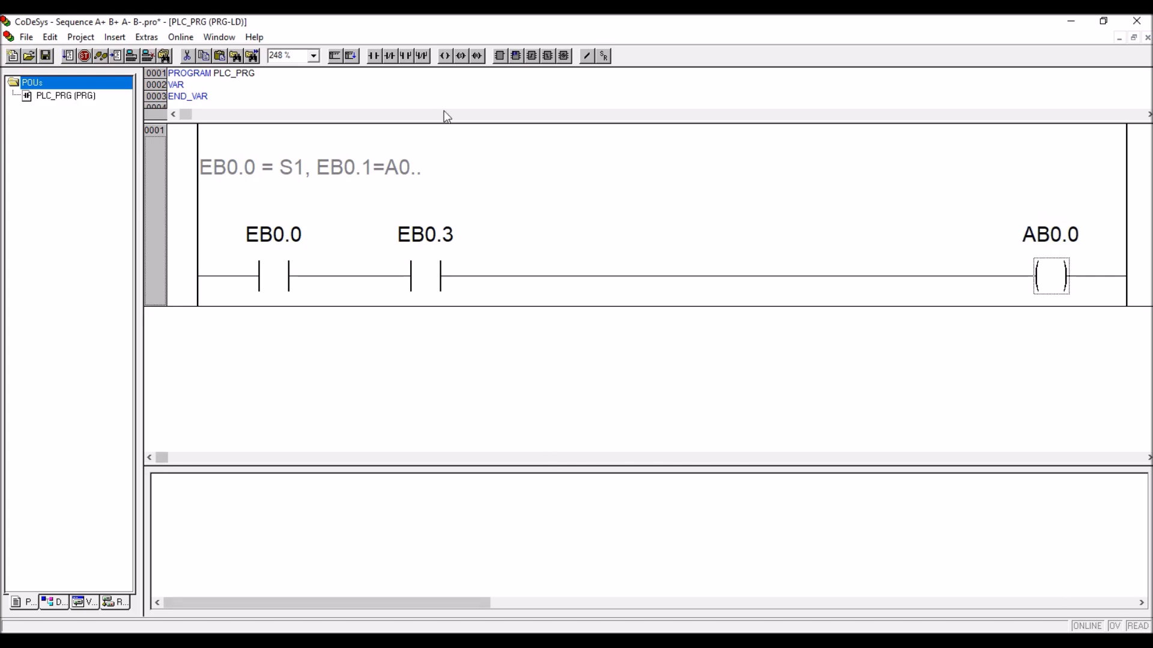
# - Extend the network 0001 comment after "EB0.1=A0" with ", EB0.2=A1,EB0.2=B0,EB0.3=B1", replacing the trailing dots
pyautogui.click(453, 182)
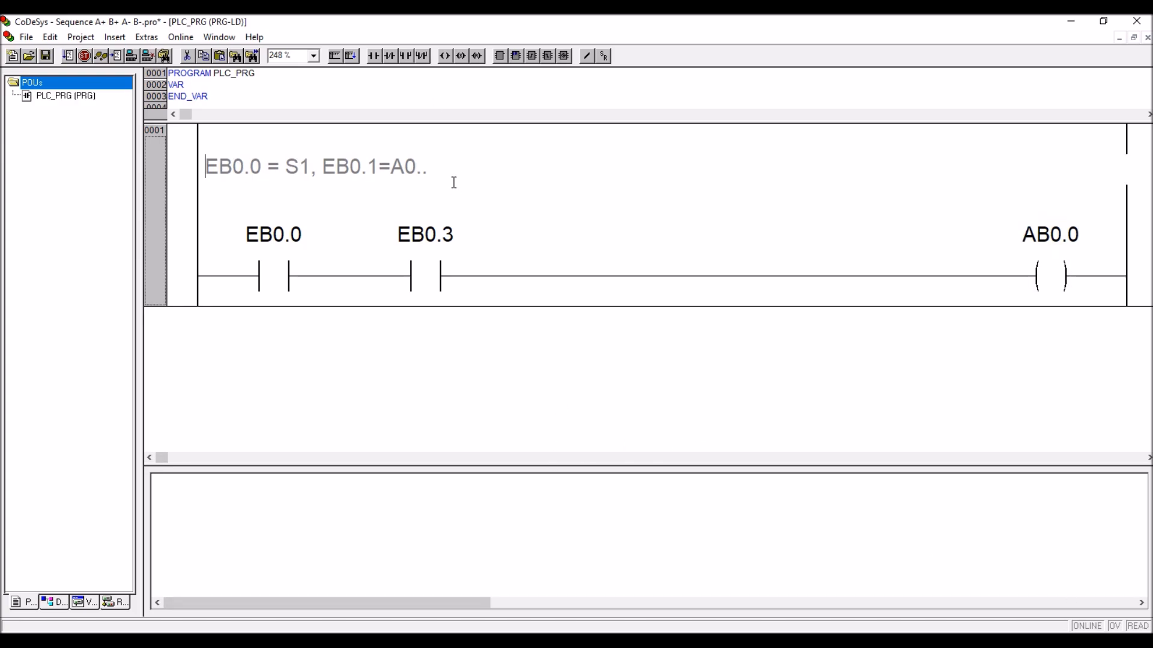
pyautogui.click(453, 168)
pyautogui.press('BackSpace')
pyautogui.press('BackSpace')
pyautogui.write(', e')
pyautogui.press('BackSpace')
pyautogui.write('EB0.2=A1,')
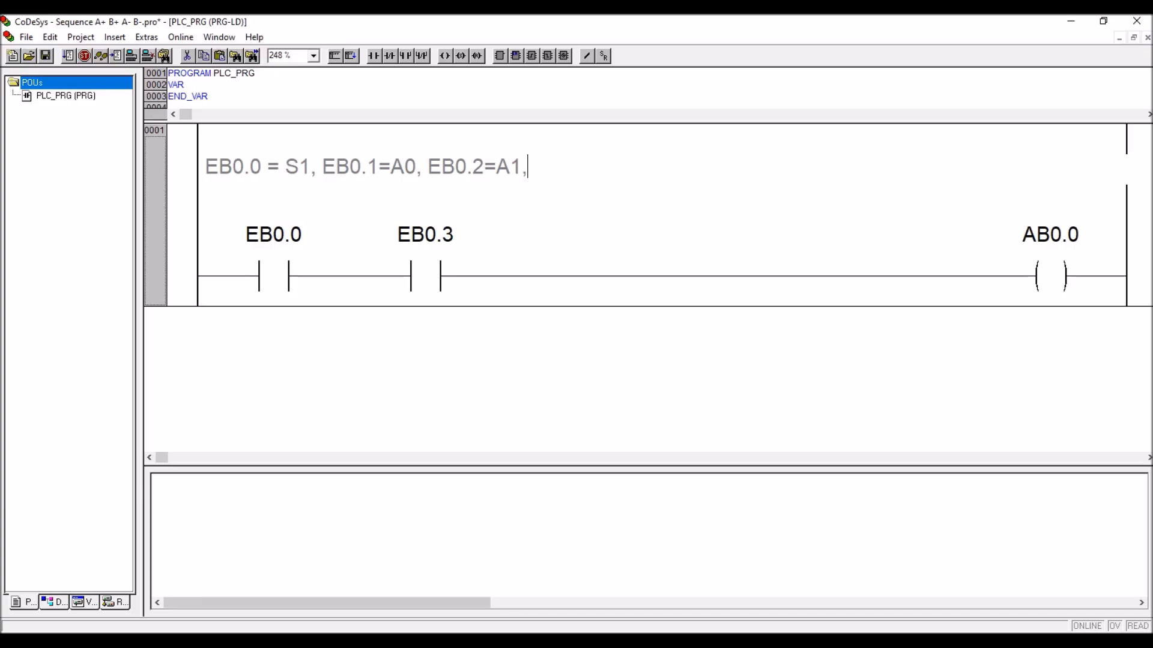
pyautogui.write('EB0.2')
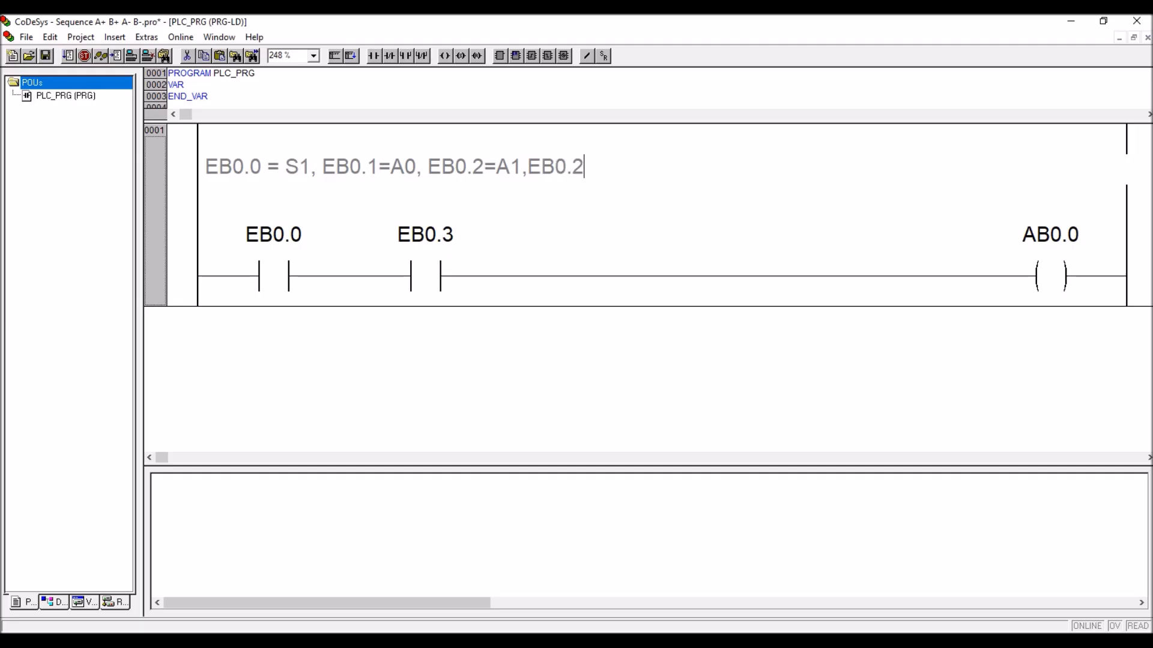
pyautogui.write('=B0,')
pyautogui.write('EB0.3=')
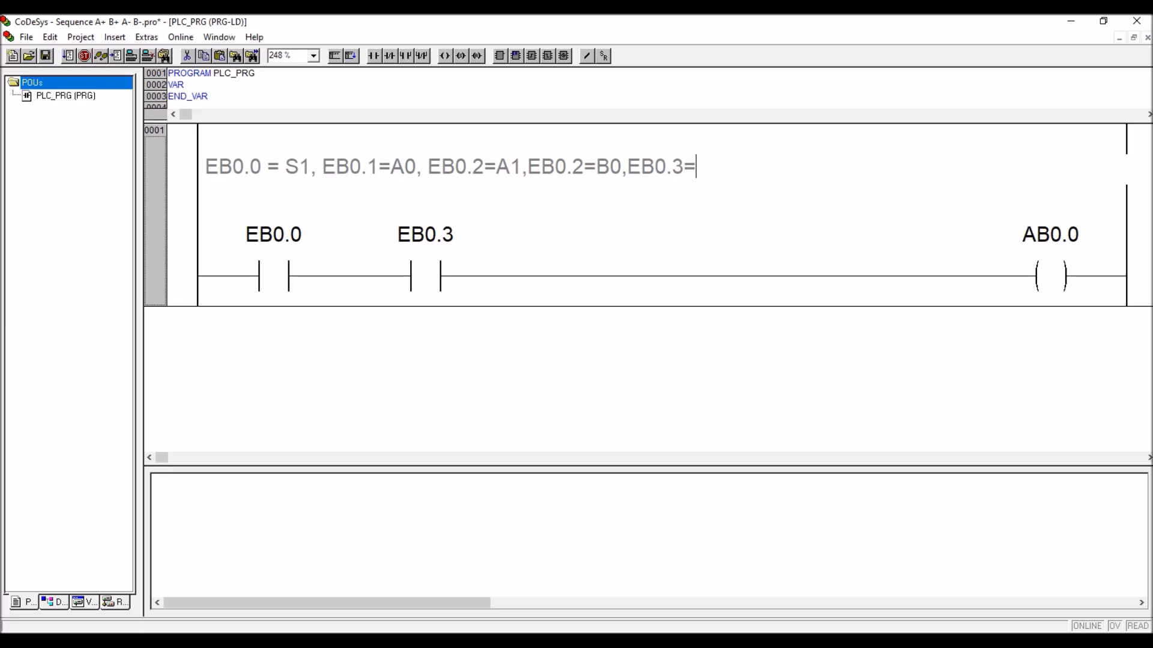
pyautogui.write('B1')
# - Check the sensor terminals in the FluidSIM circuit, and change the B0 entry in the CoDeSys comment to "EB,0.3=B0"
pyautogui.click(468, 641)
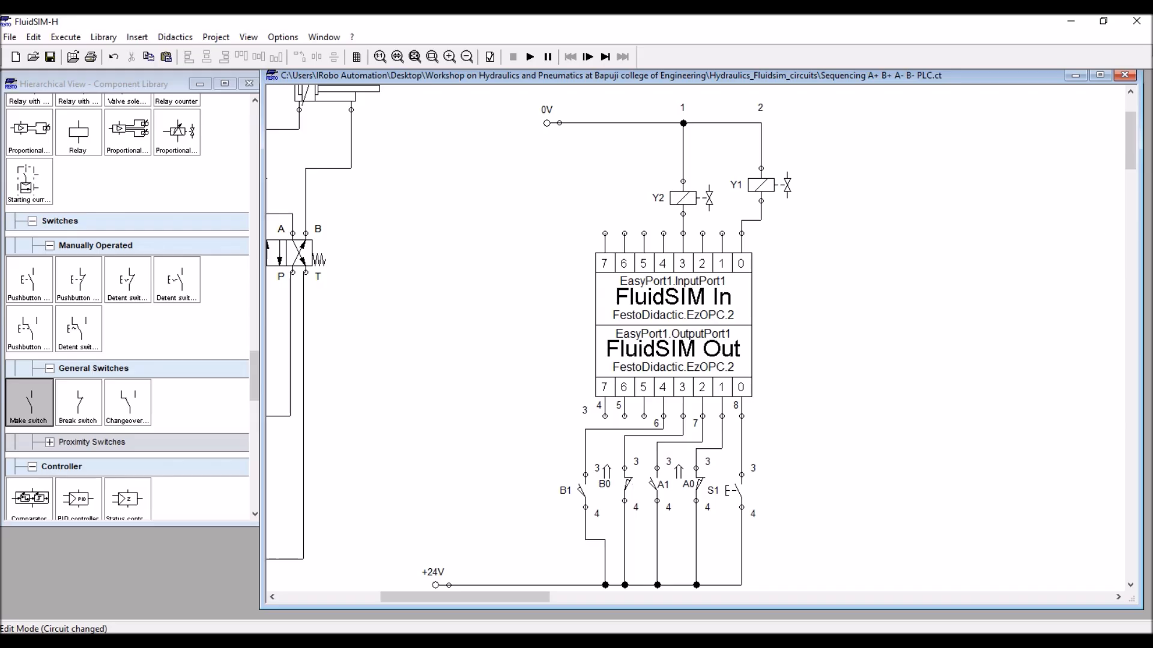
pyautogui.click(1070, 21)
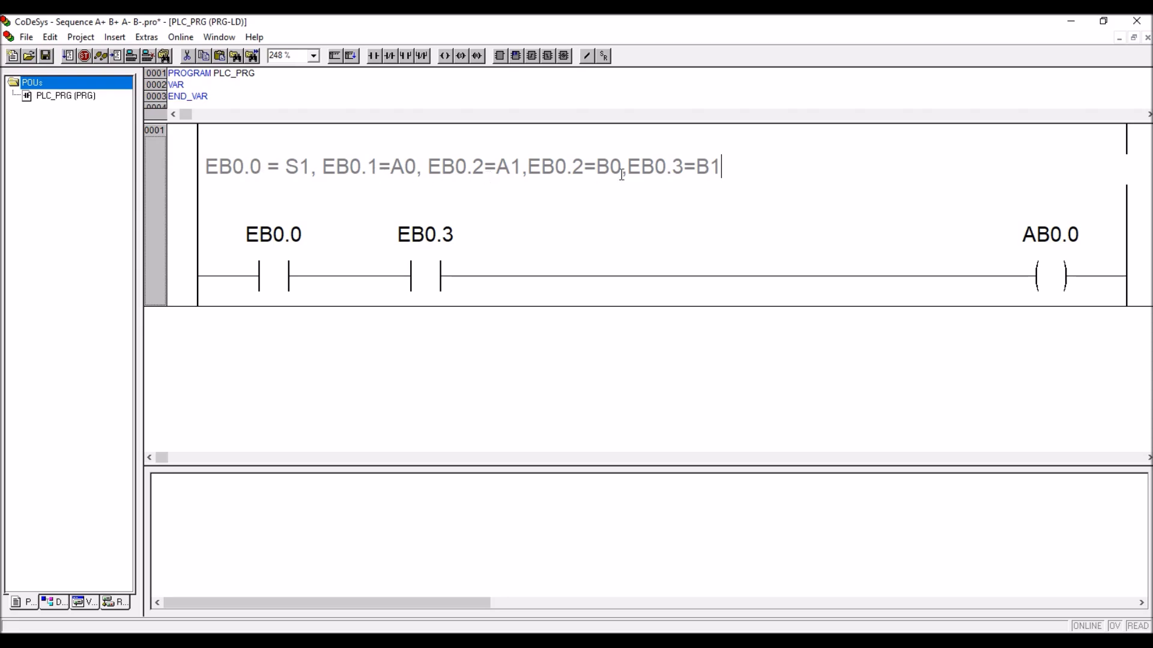
pyautogui.click(587, 174)
pyautogui.press('BackSpace')
pyautogui.write('3')
pyautogui.click(555, 171)
pyautogui.write(',')
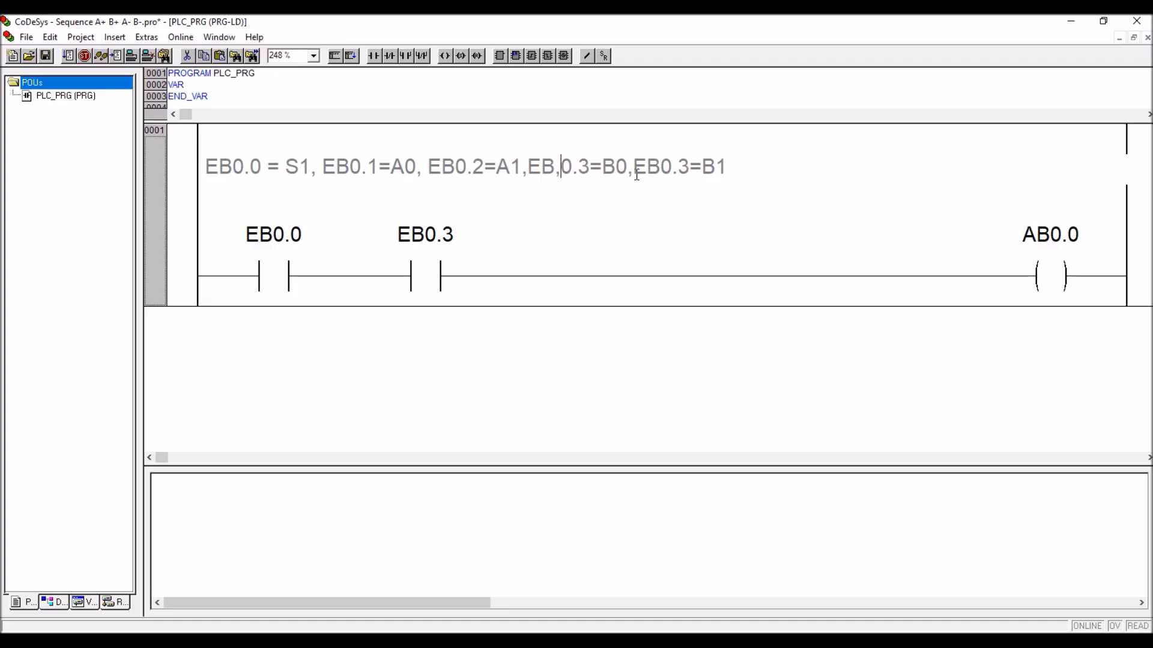
# - Check the Word IO matrix and the Y2 terminal in FluidSIM, and append ", AB0.0=Y1 AND AB0.3=Y2" to the CoDeSys network comment
pyautogui.click(427, 240)
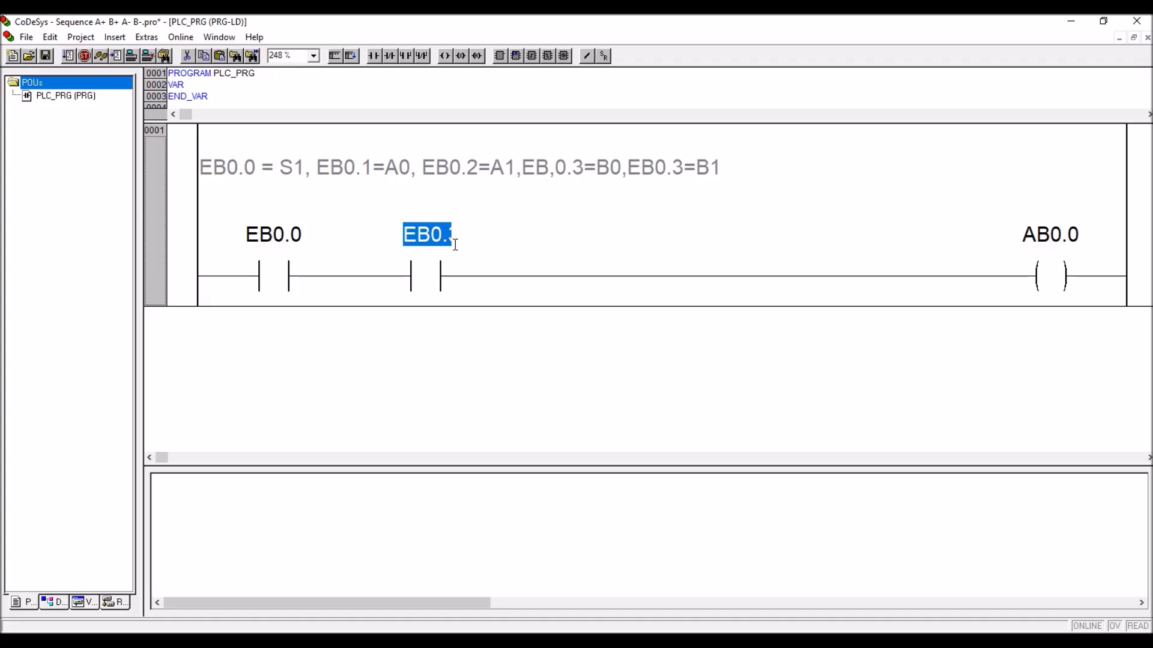
pyautogui.click(476, 319)
pyautogui.hotkey('alt', 'Tab')
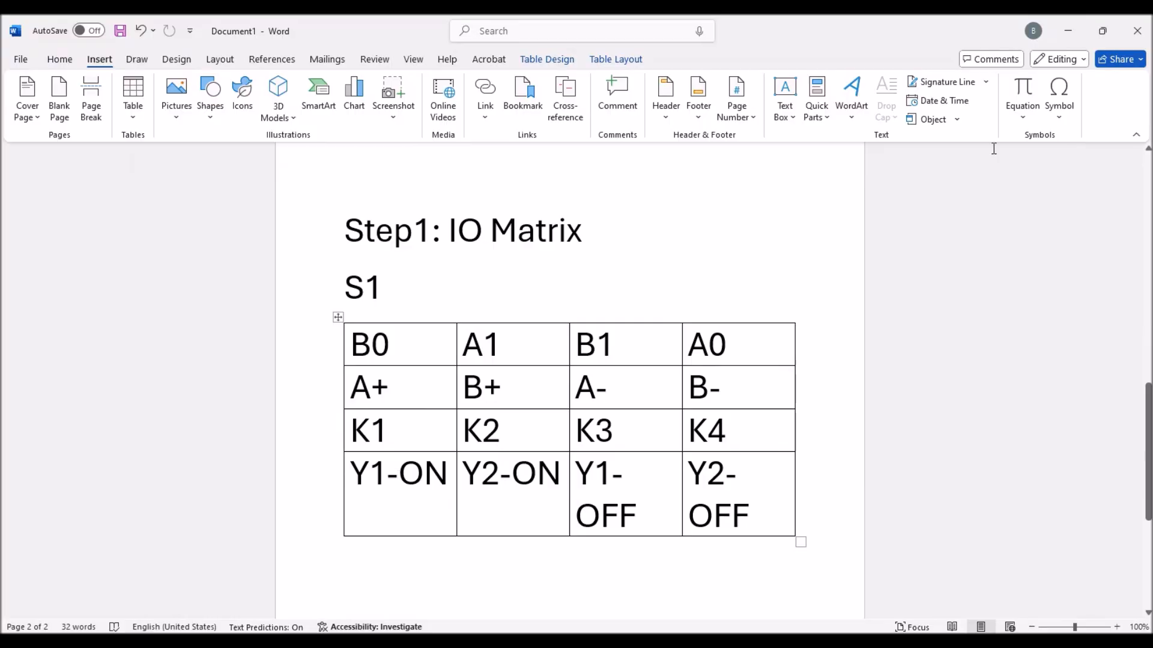
pyautogui.click(1068, 30)
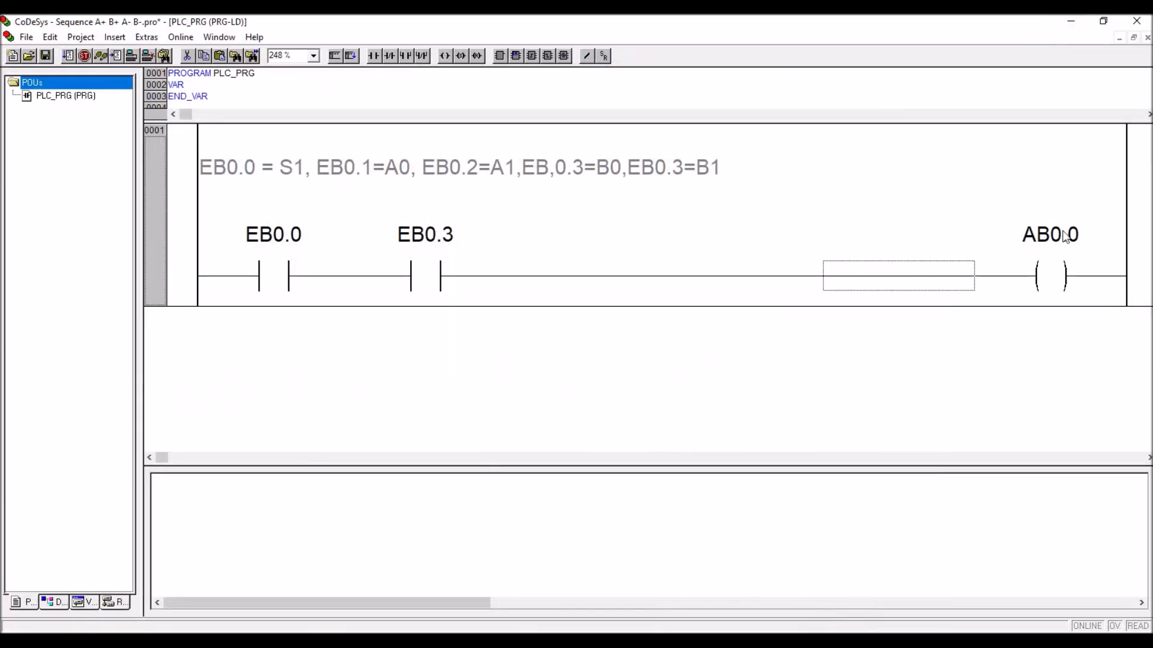
pyautogui.click(720, 170)
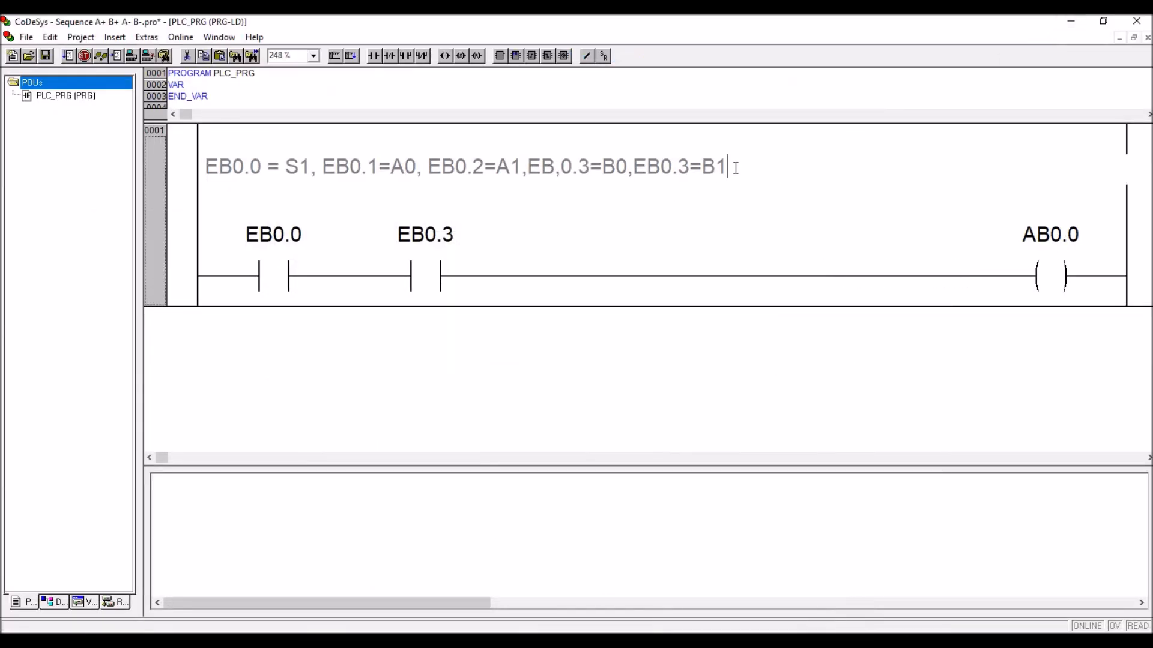
pyautogui.write(',  AB0.0=Y1 AND ')
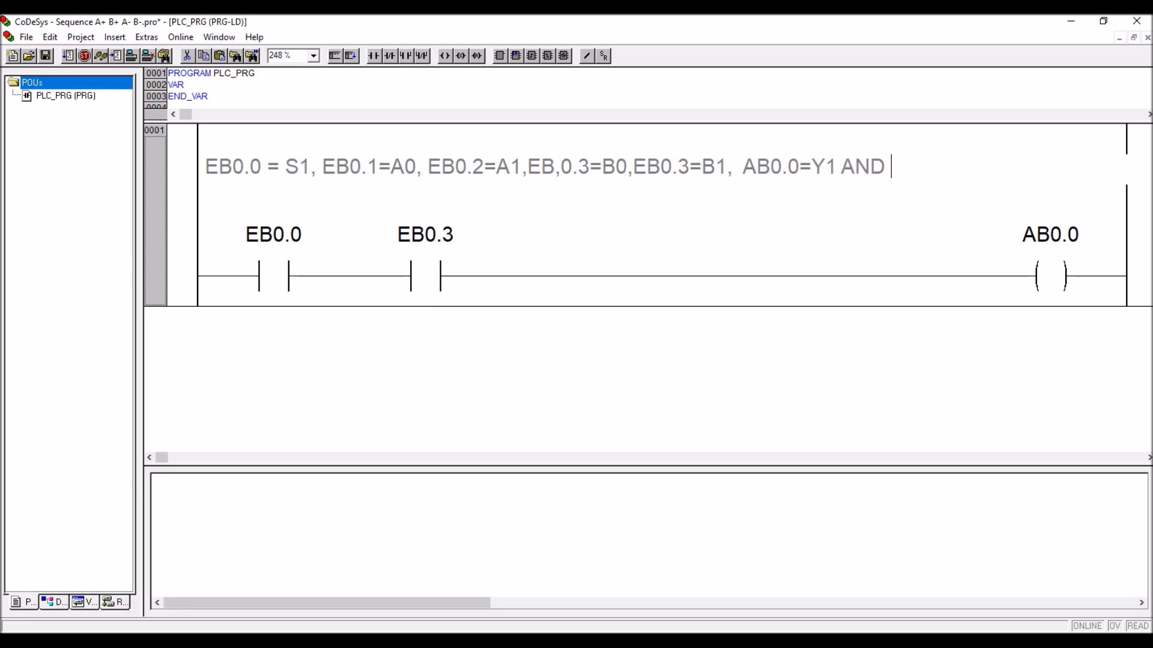
pyautogui.write('AB0.')
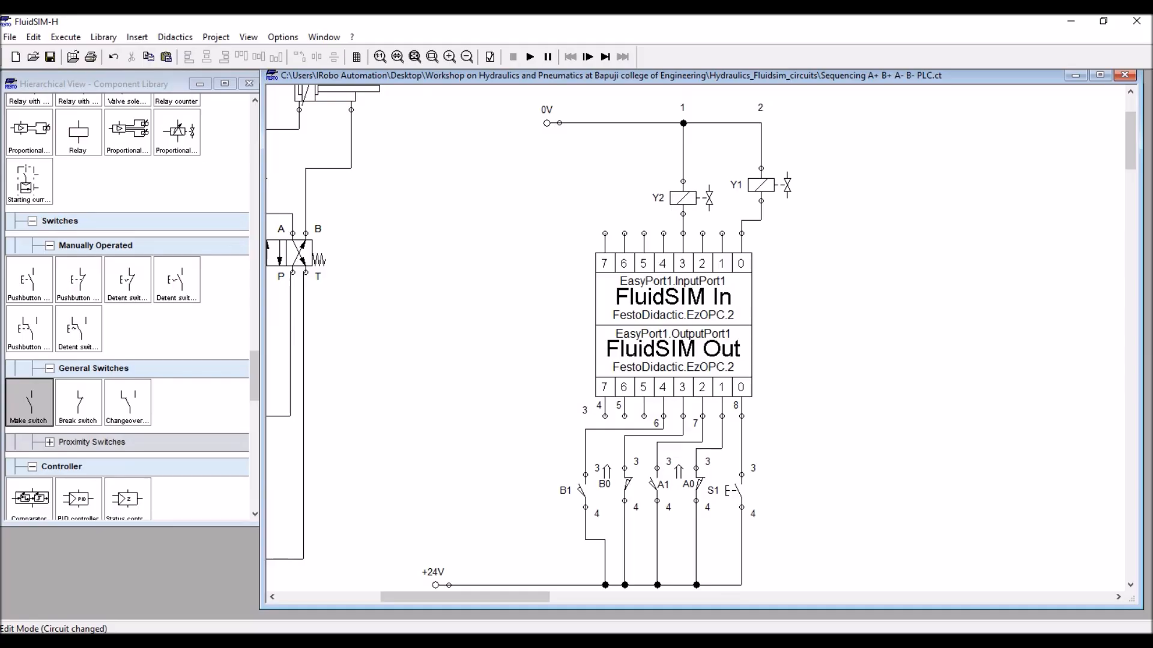
pyautogui.hotkey('alt', 'Tab')
pyautogui.hotkey('alt', 'Tab')
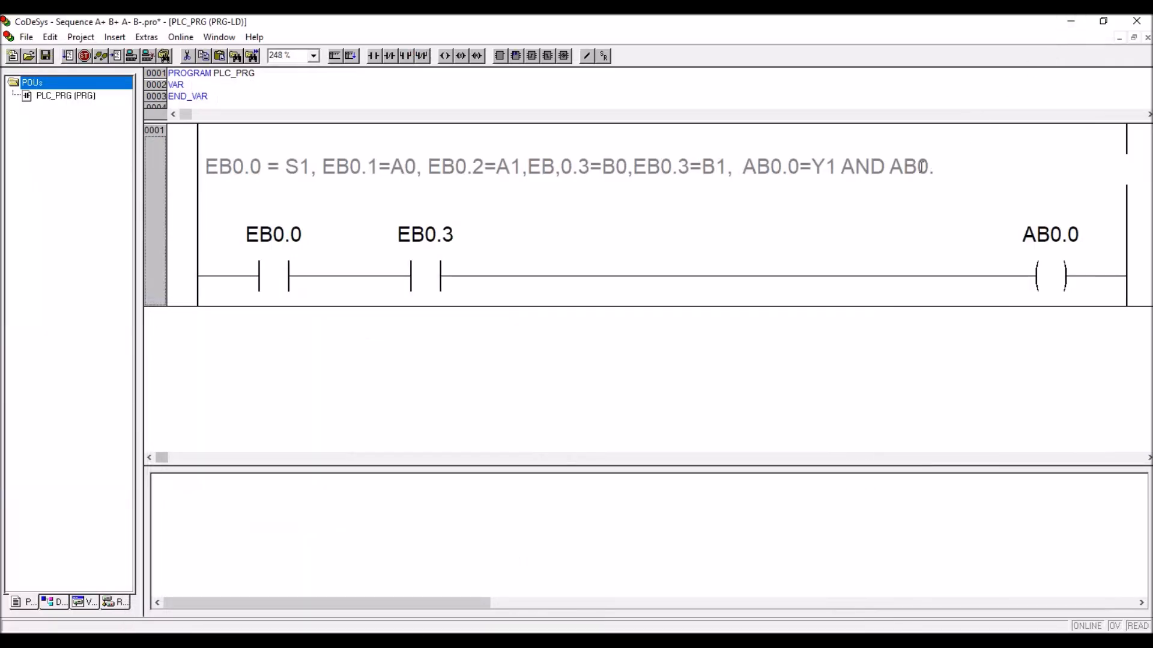
pyautogui.write('3=Y2')
pyautogui.click(865, 314)
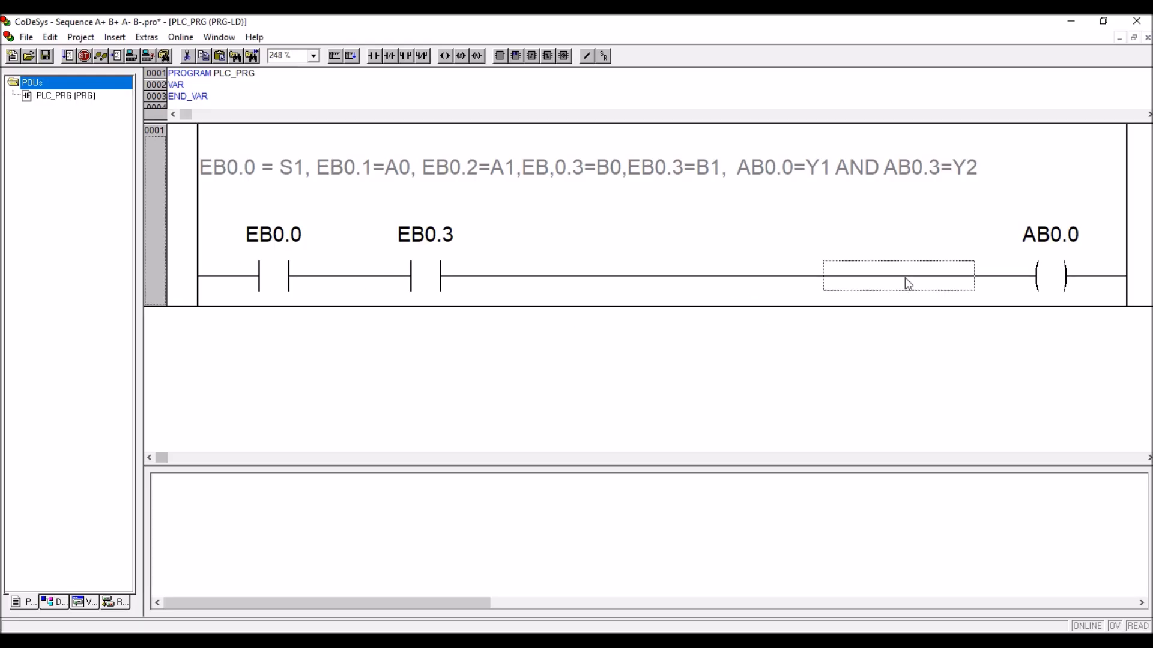
# - Insert a parallel contact bridging the series contacts EB0.0 and EB0.3 in network 0001
pyautogui.click(277, 286)
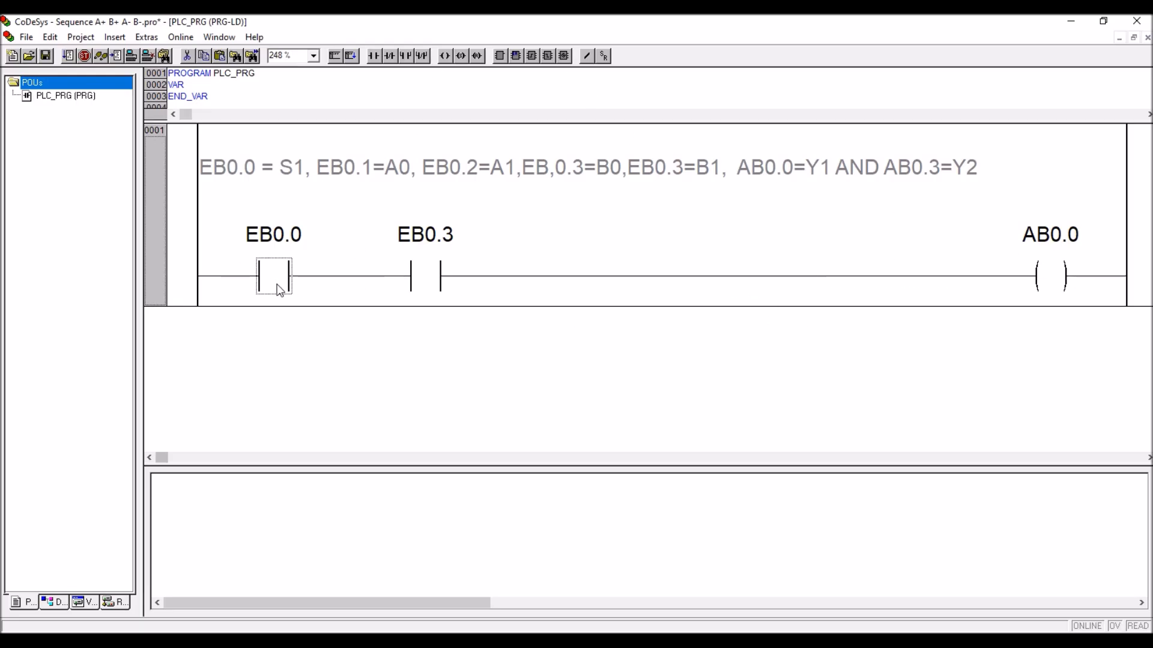
pyautogui.click(409, 60)
pyautogui.click(414, 277)
pyautogui.moveTo(325, 285); pyautogui.dragTo(326, 282)
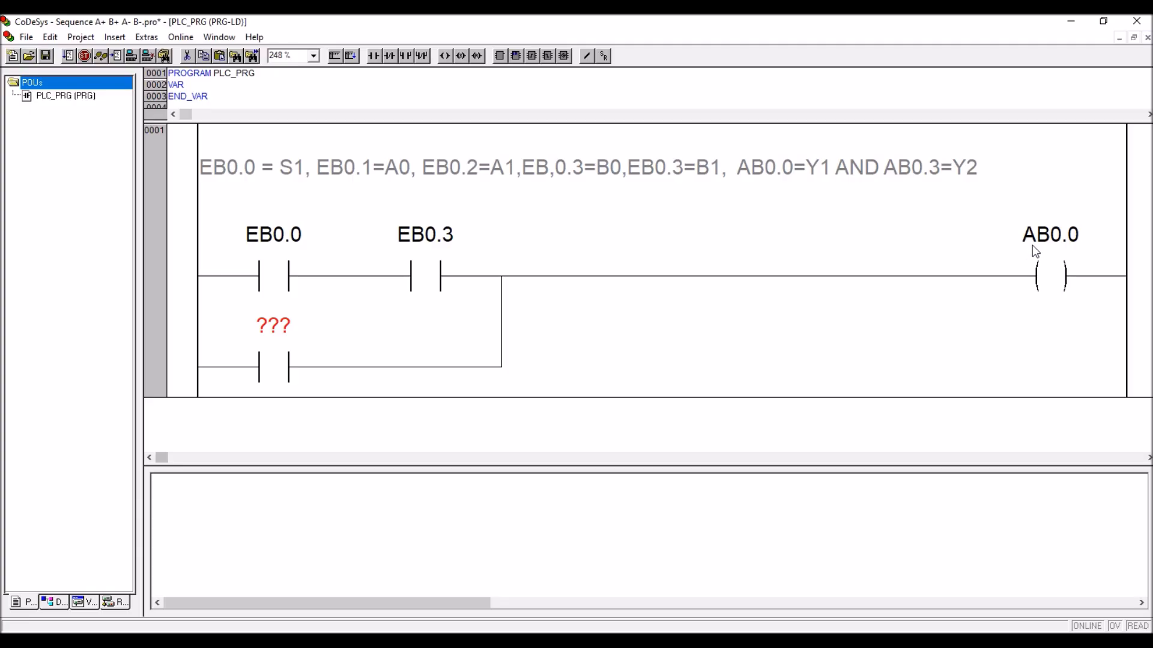
# - Rename the network 0001 output coil as k1 and declare it as a BOOL variable of class VAR
pyautogui.click(1051, 239)
pyautogui.write('k1')
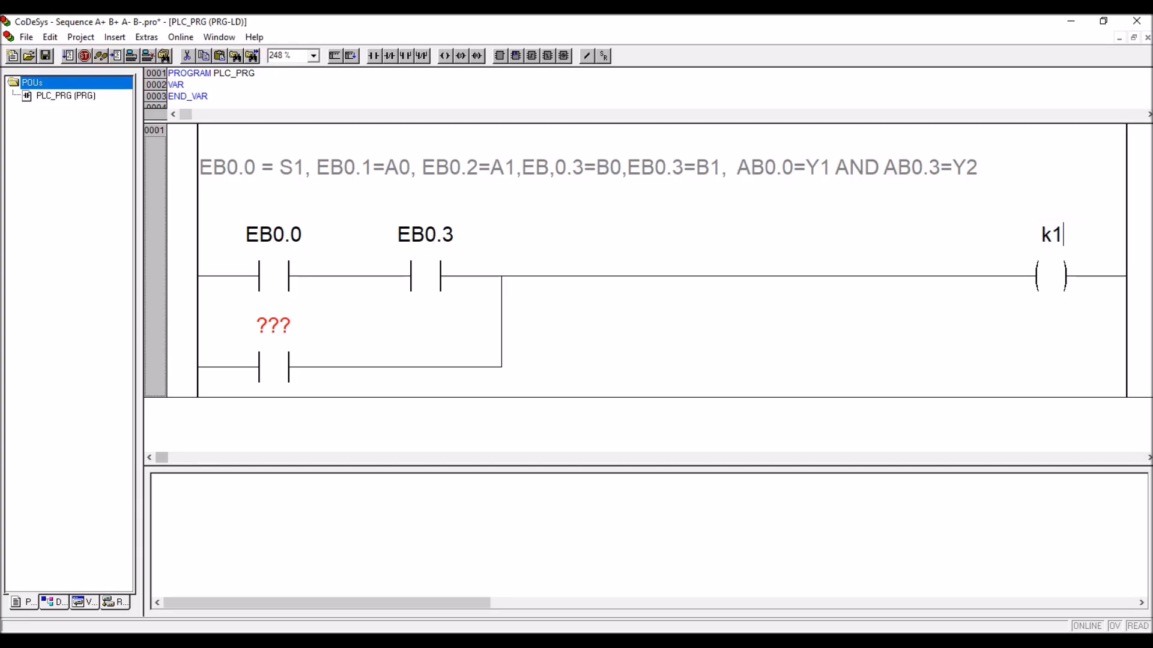
pyautogui.press('Return')
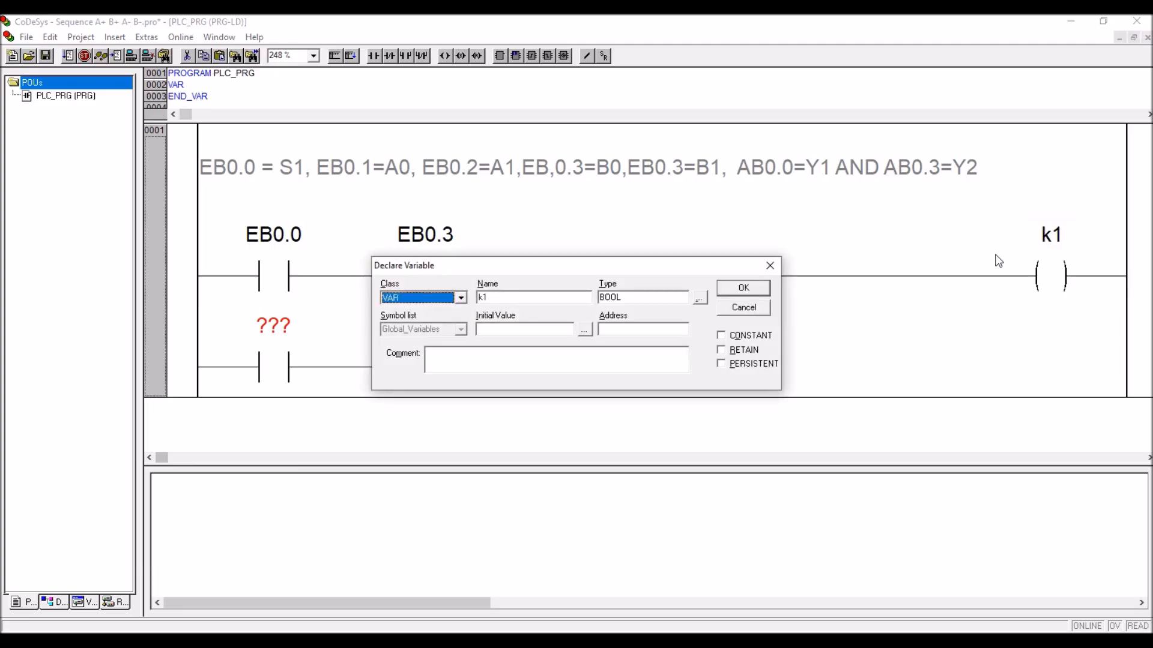
pyautogui.press('Return')
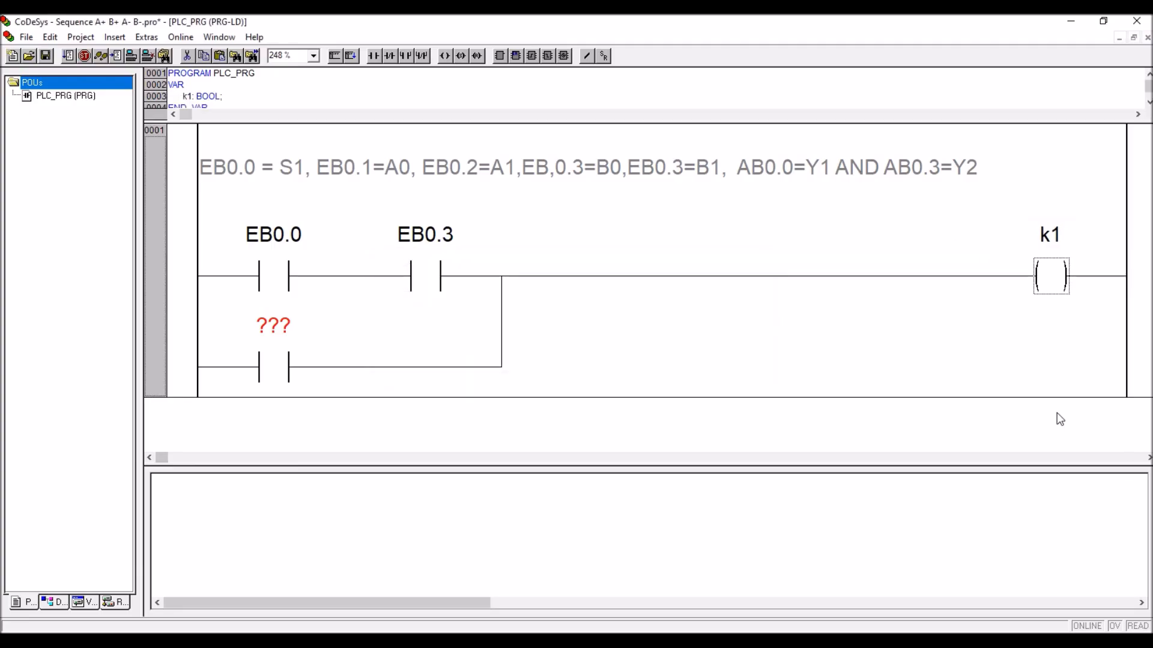
# - Capitalize the variable name as K1 in the PLC_PRG declaration
pyautogui.moveTo(228, 122)
pyautogui.mouseDown()
pyautogui.moveTo(229, 174)
pyautogui.moveTo(240, 138)
pyautogui.mouseUp()
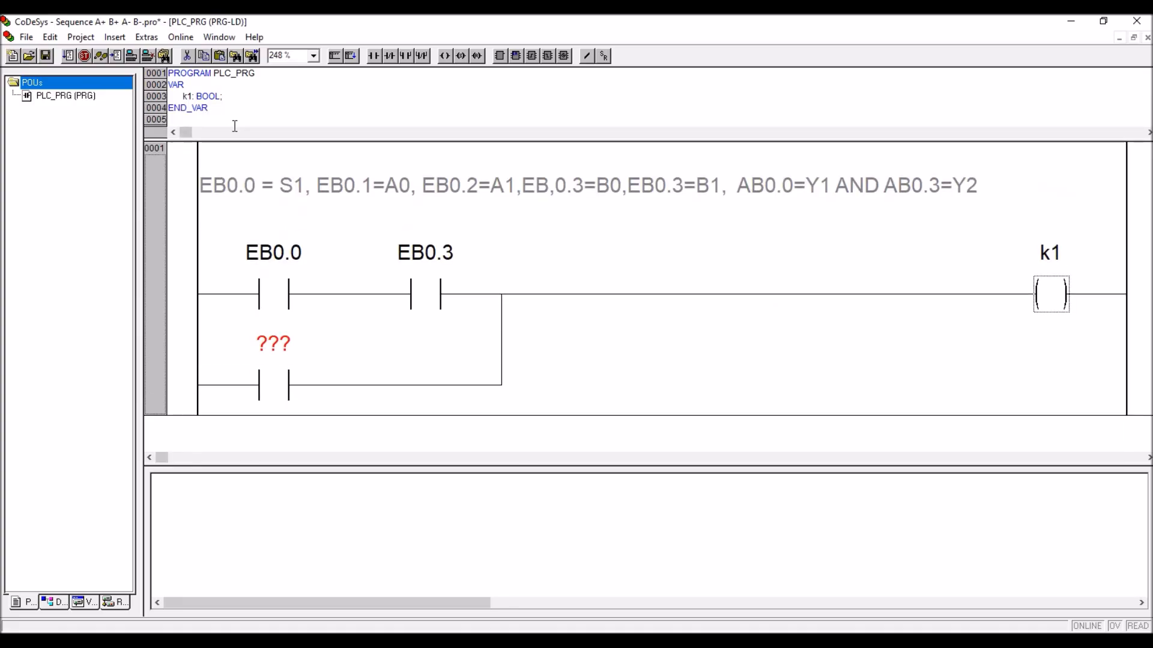
pyautogui.click(187, 96)
pyautogui.press('BackSpace')
pyautogui.write('k')
pyautogui.press('BackSpace')
pyautogui.write('K')
pyautogui.click(866, 381)
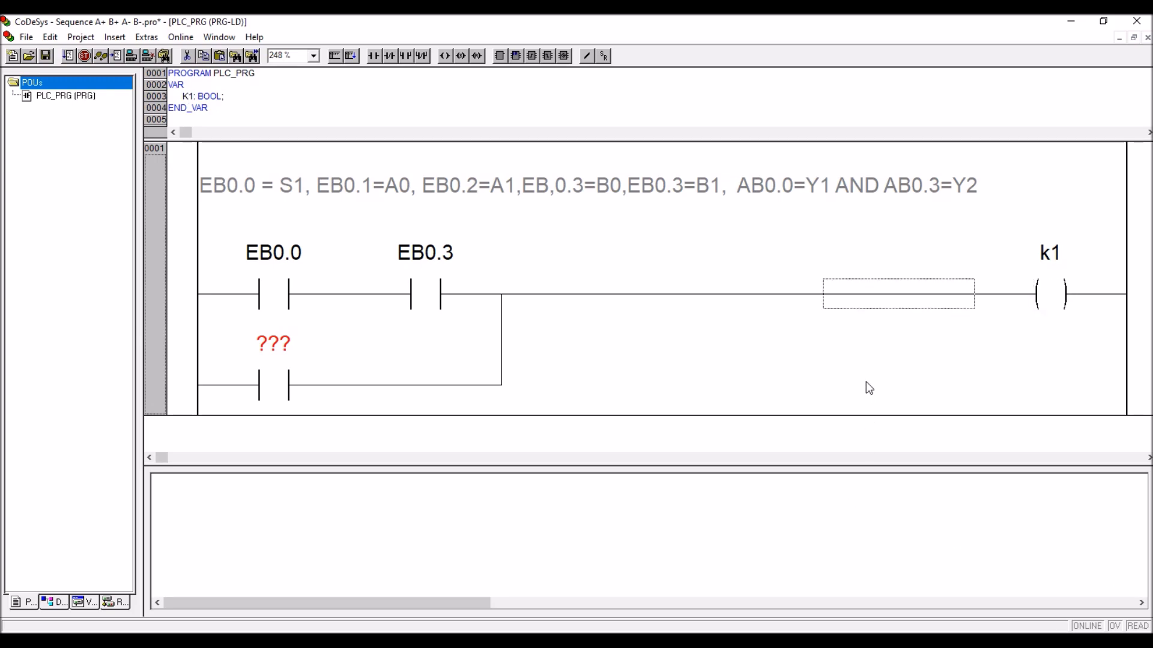
# - Rename the output coil as K1 and assign K1 to the parallel latching contact in network 0001
pyautogui.click(1048, 253)
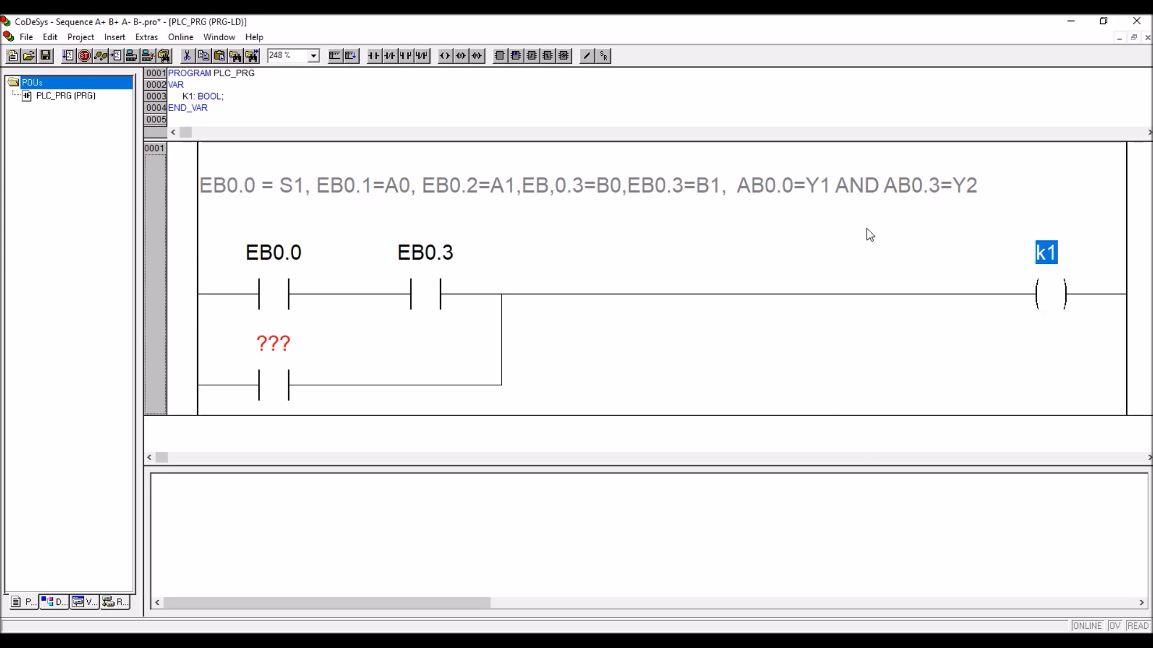
pyautogui.write('K1')
pyautogui.click(861, 360)
pyautogui.click(281, 351)
pyautogui.write('K1')
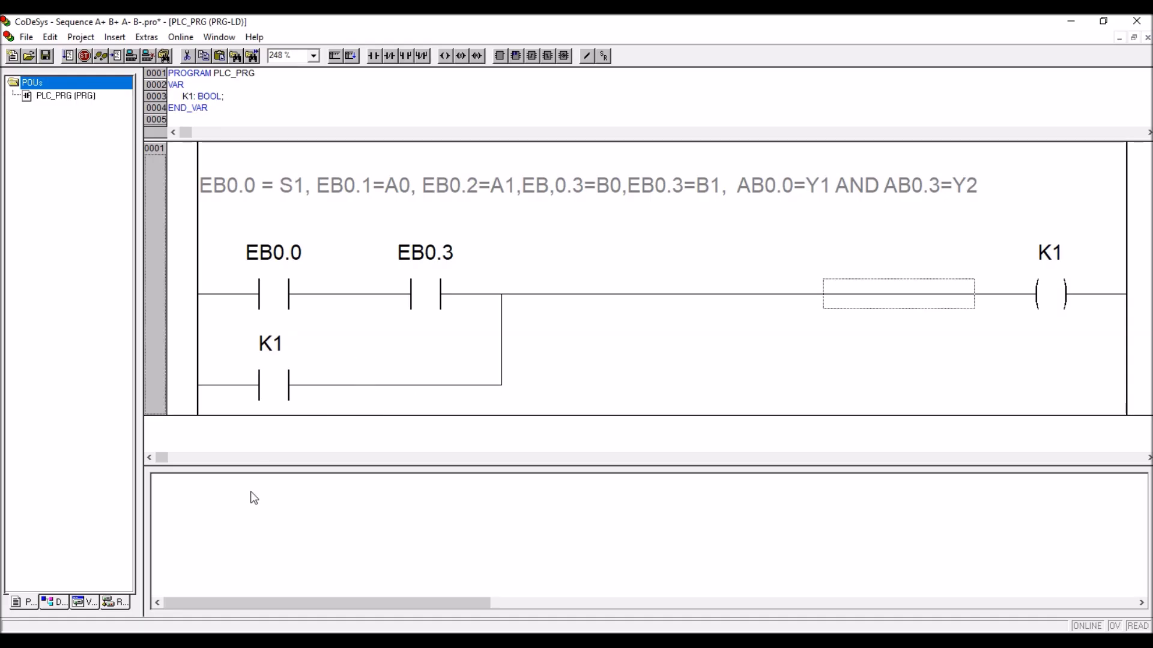
# - Insert a new network below network 0001, and check the K2 column of the IO matrix in the Word document
pyautogui.moveTo(257, 466); pyautogui.dragTo(263, 531)
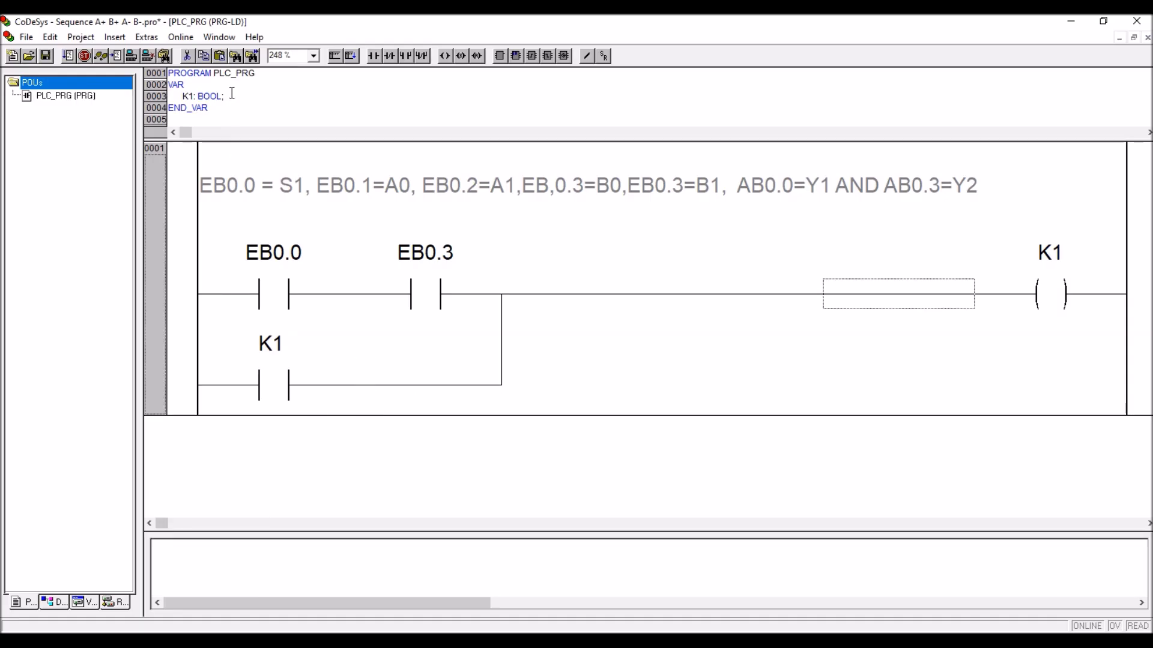
pyautogui.click(352, 57)
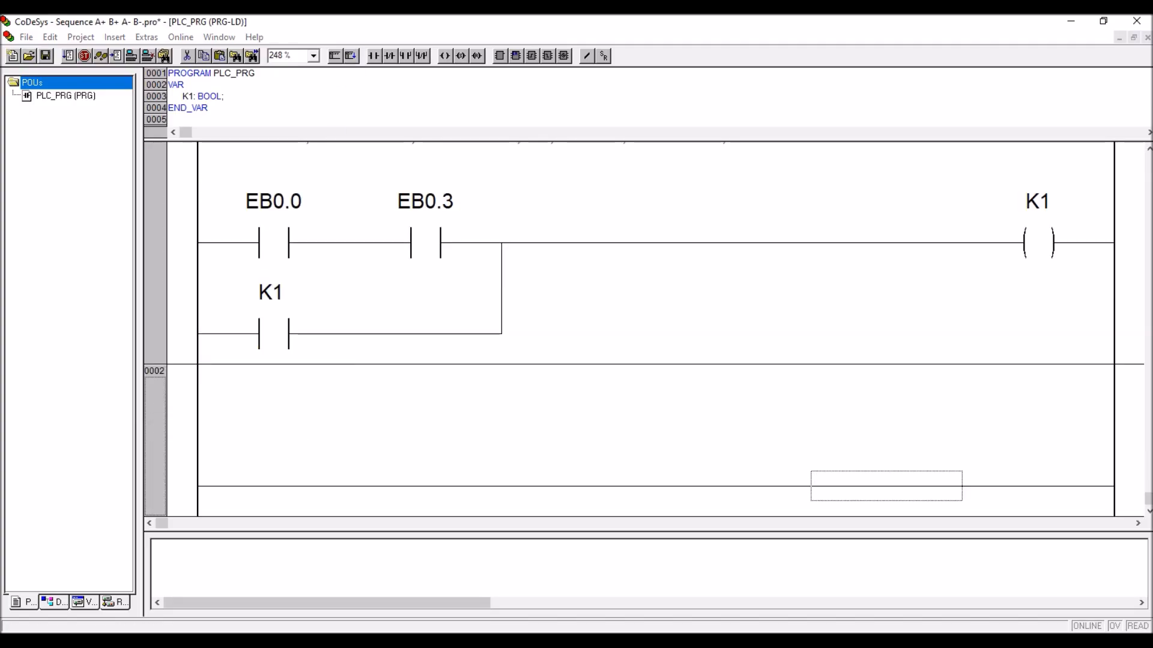
pyautogui.click(349, 642)
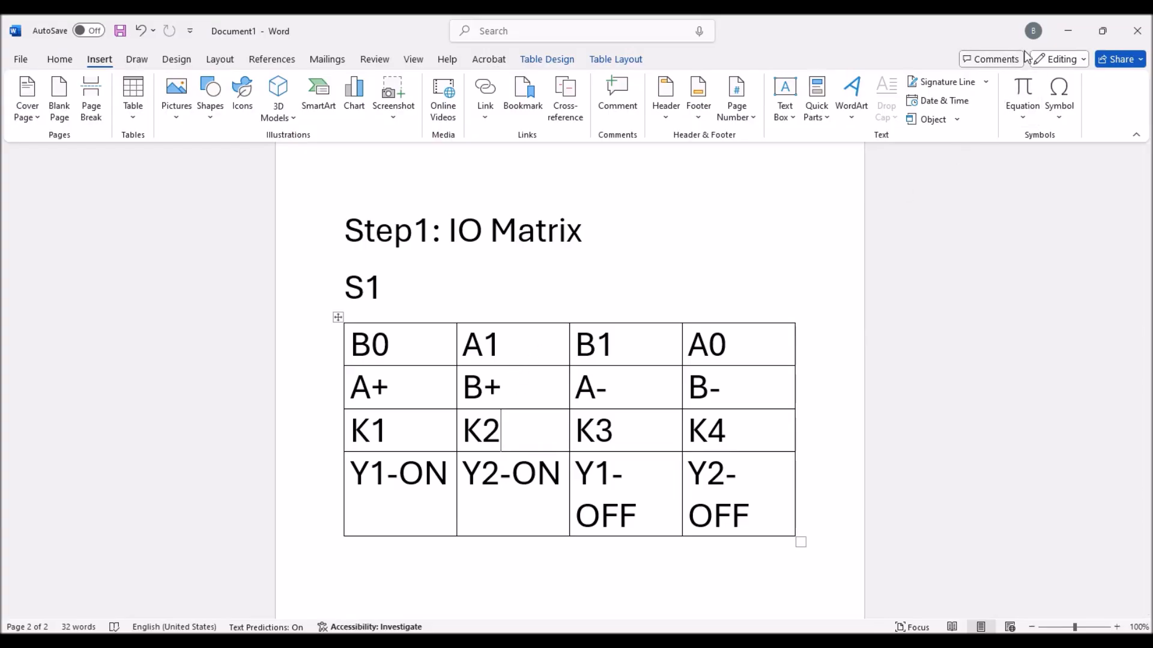
pyautogui.click(1075, 38)
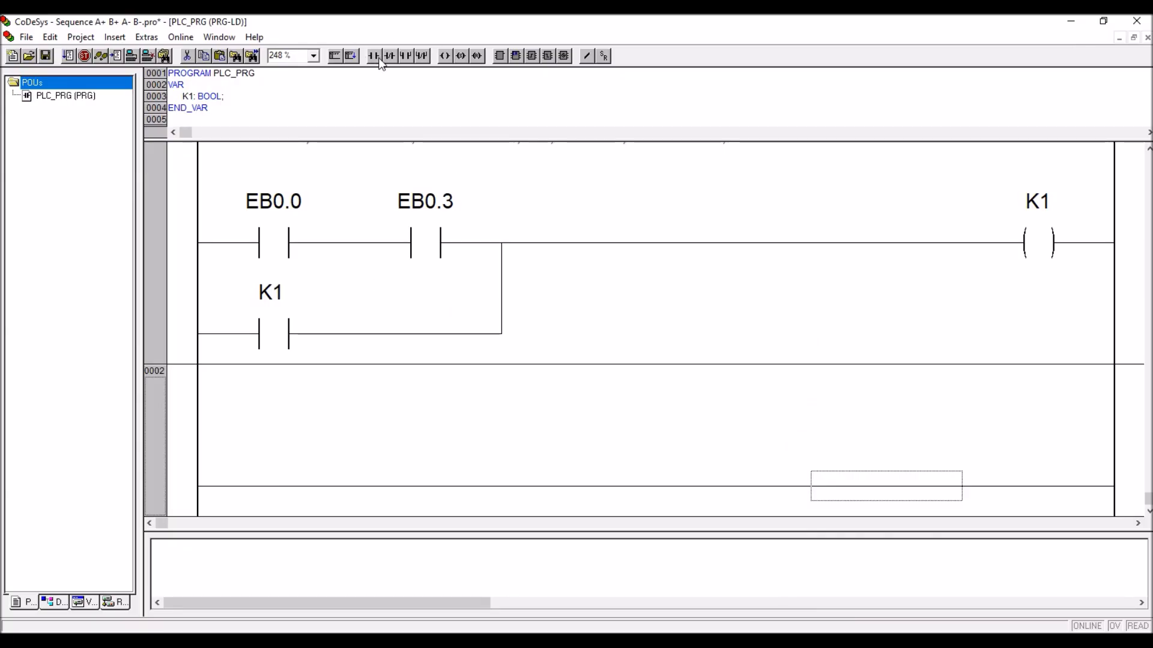
pyautogui.click(445, 56)
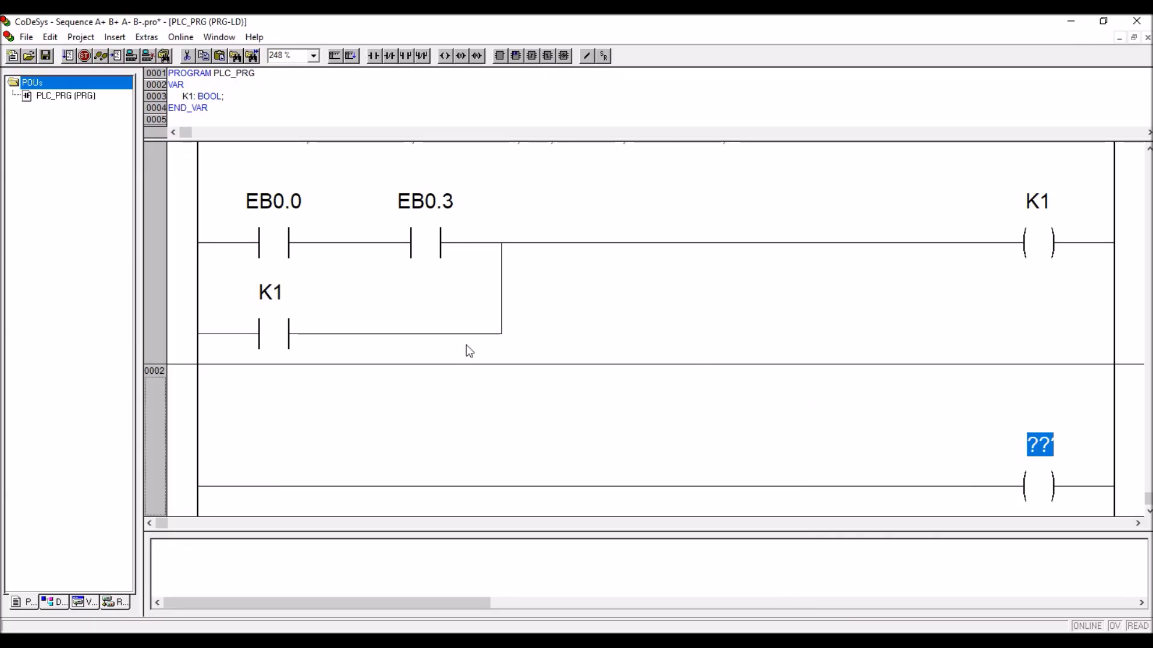
pyautogui.click(1028, 487)
pyautogui.press('Delete')
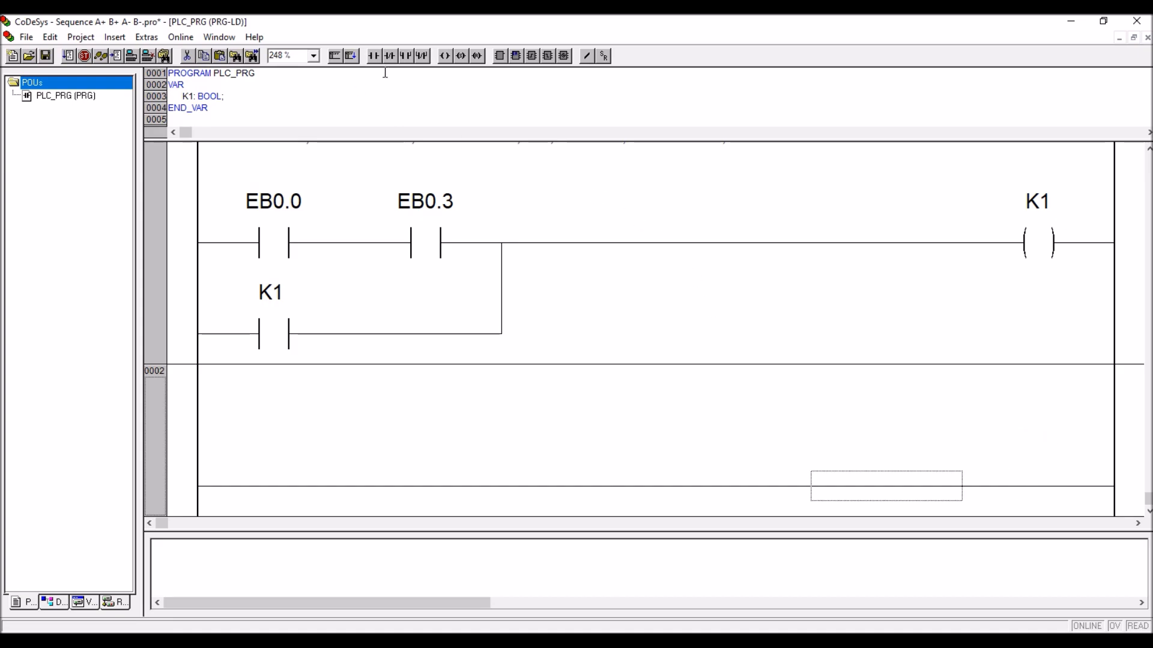
# - Insert a normally open contact named EB0.2 in network 0002, and select that network's output position
pyautogui.click(373, 56)
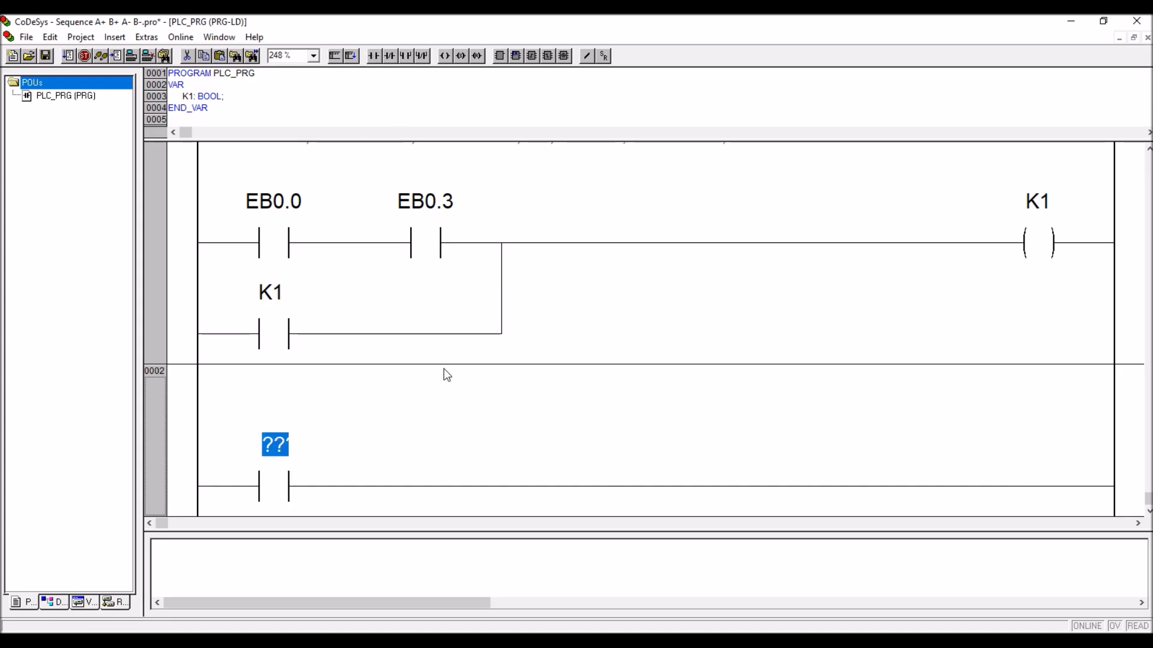
pyautogui.scroll(1, 460, 363)
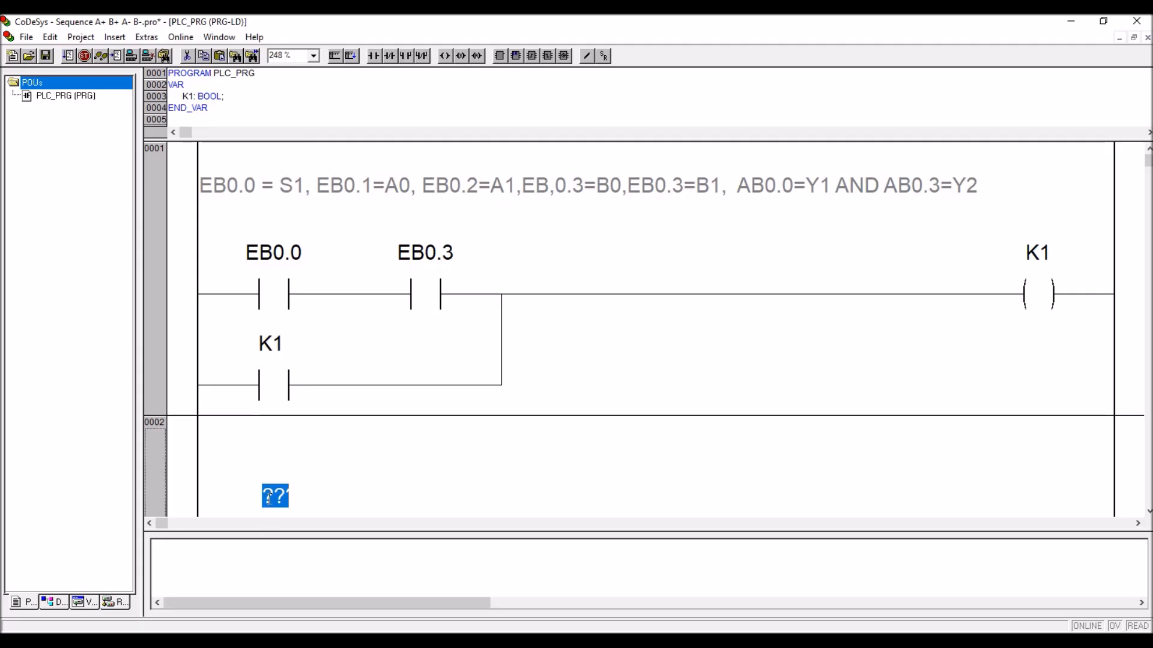
pyautogui.write('e')
pyautogui.press('BackSpace')
pyautogui.write('EB0.2')
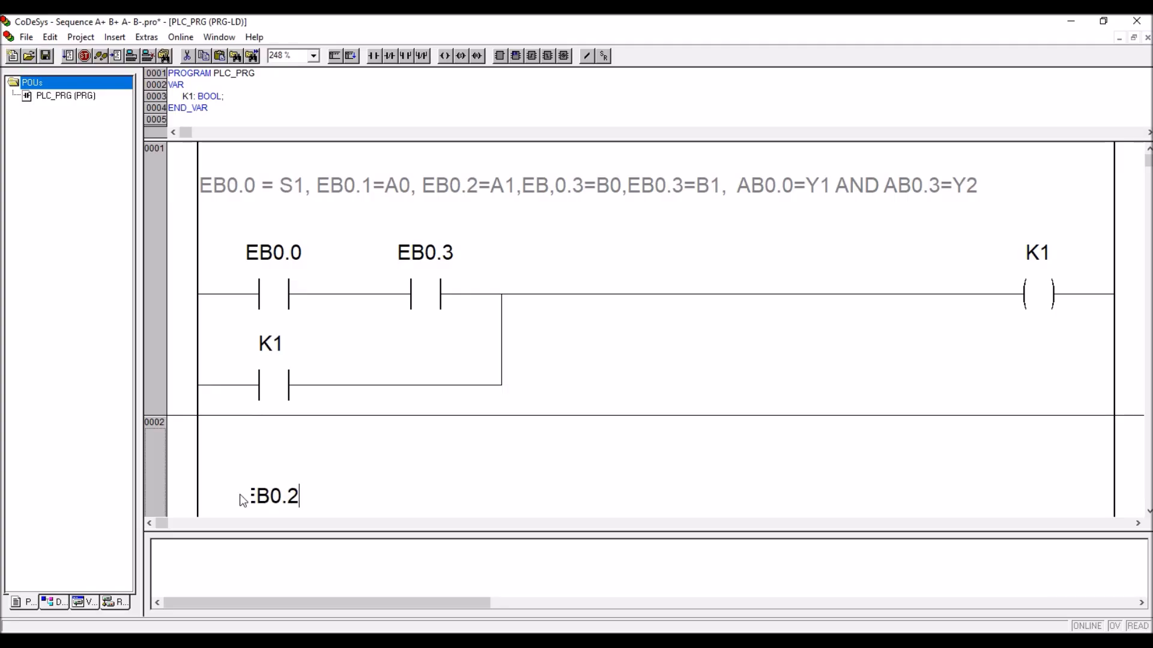
pyautogui.press('Return')
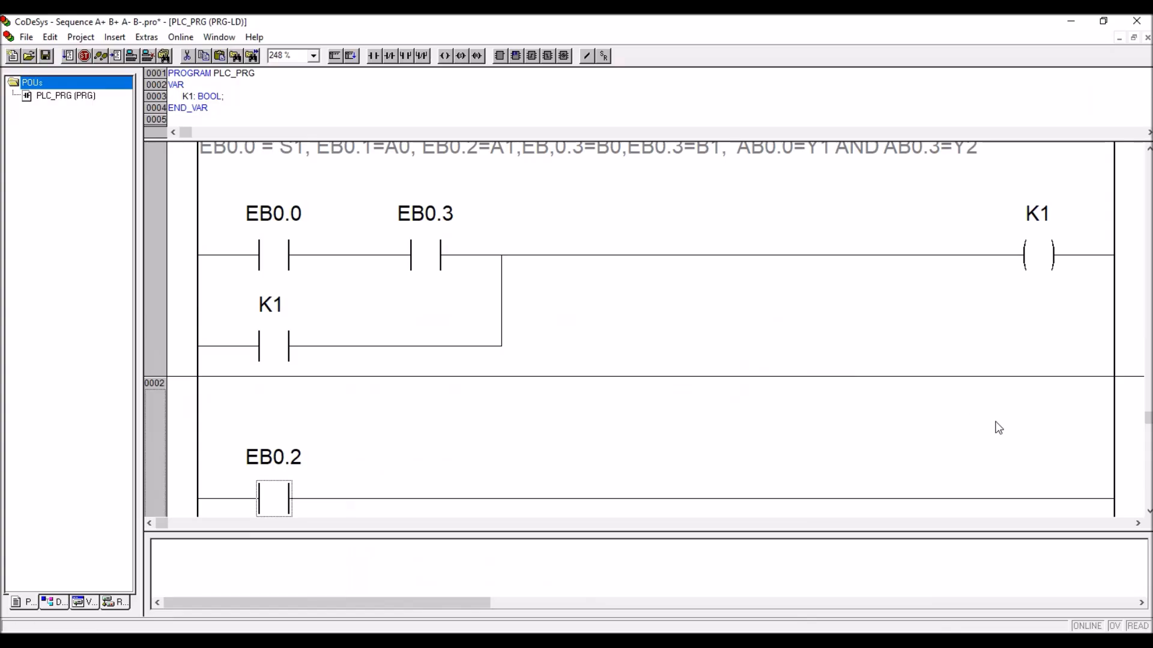
pyautogui.click(844, 491)
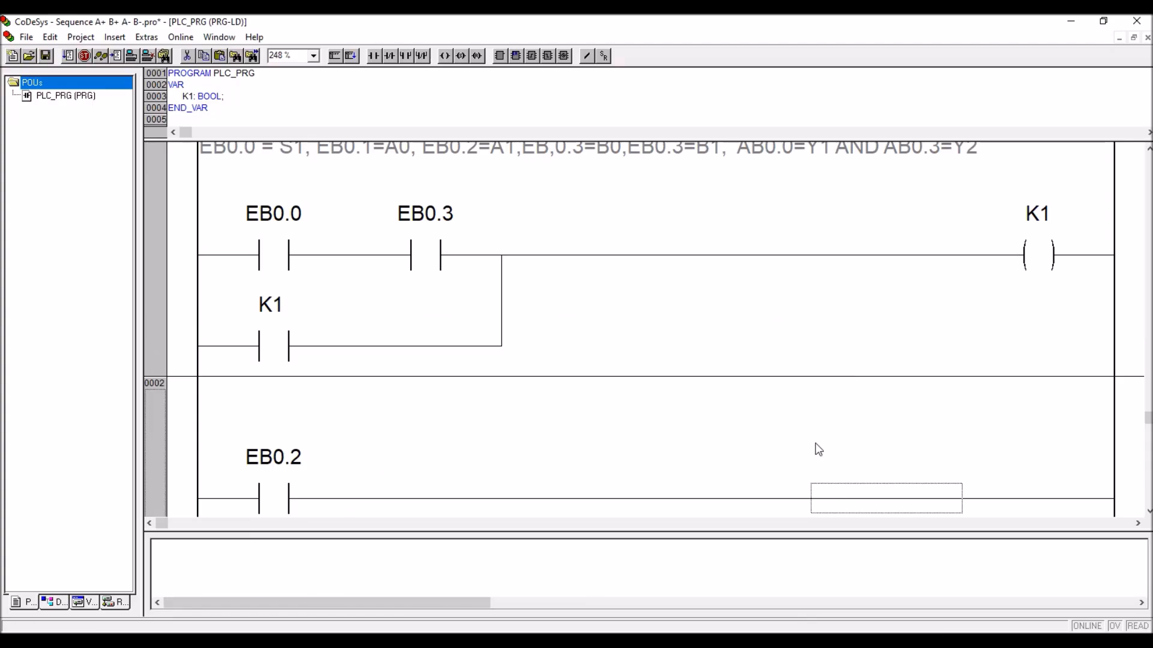
# - Insert an output coil named K2 in network 0002 and declare it as a BOOL variable
pyautogui.click(447, 60)
pyautogui.write('k')
pyautogui.press('BackSpace')
pyautogui.write('K2')
pyautogui.press('Return')
pyautogui.press('Return')
# - Insert a new network below network 0002, and check the IO matrix in the Word document
pyautogui.click(746, 493)
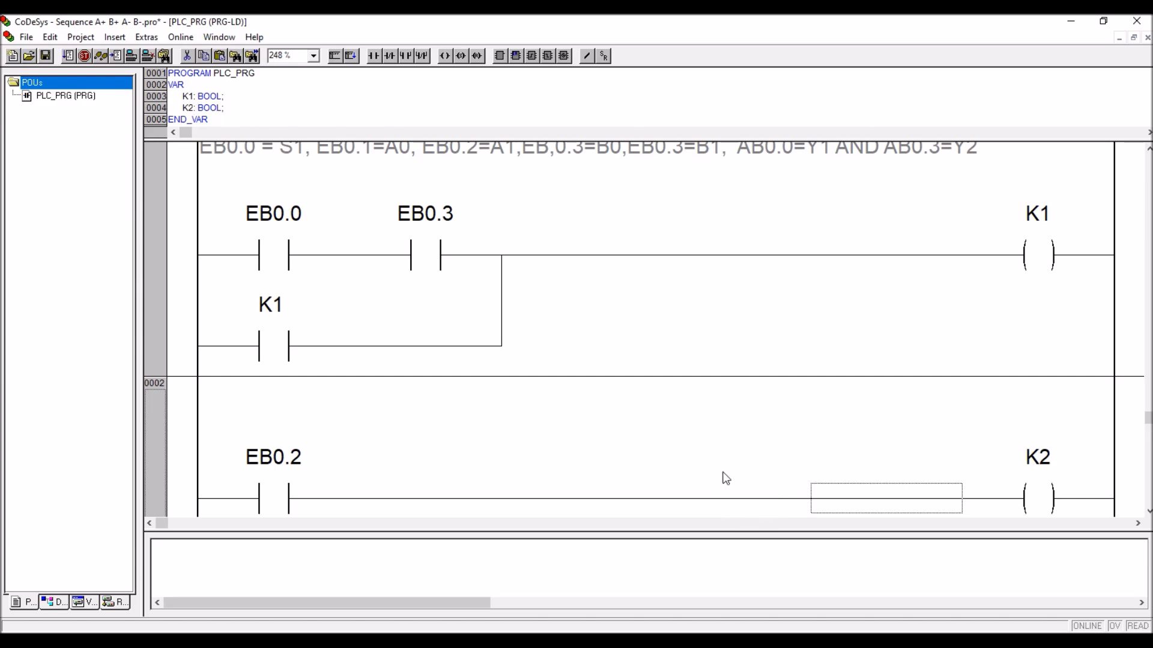
pyautogui.scroll(-1, 739, 440)
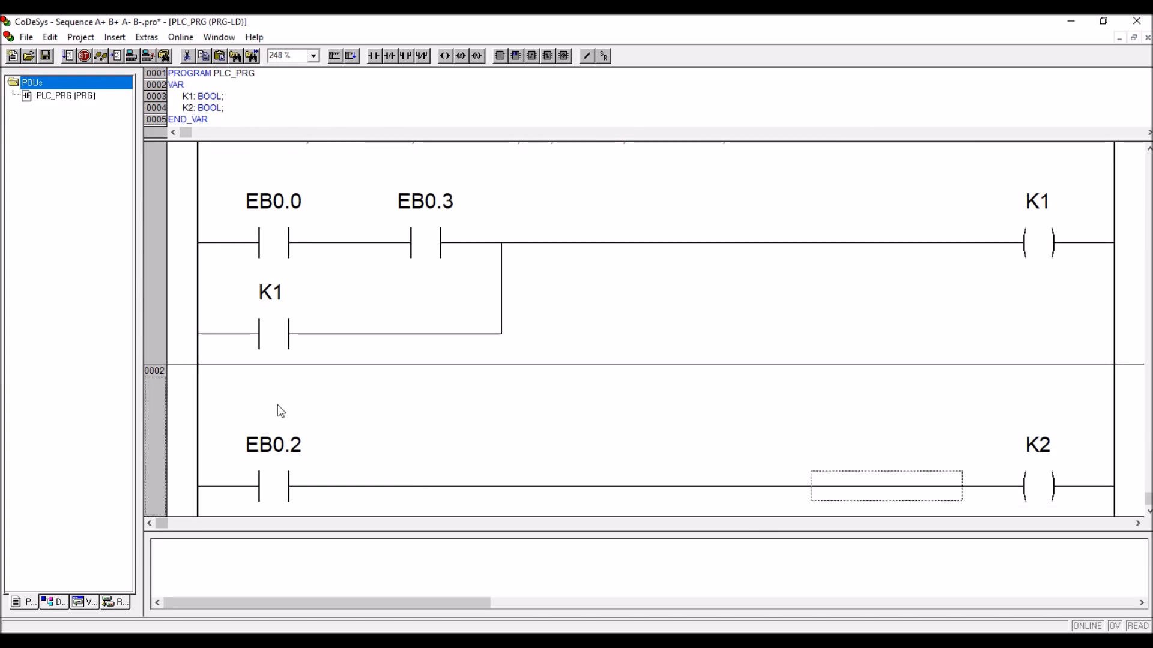
pyautogui.click(351, 56)
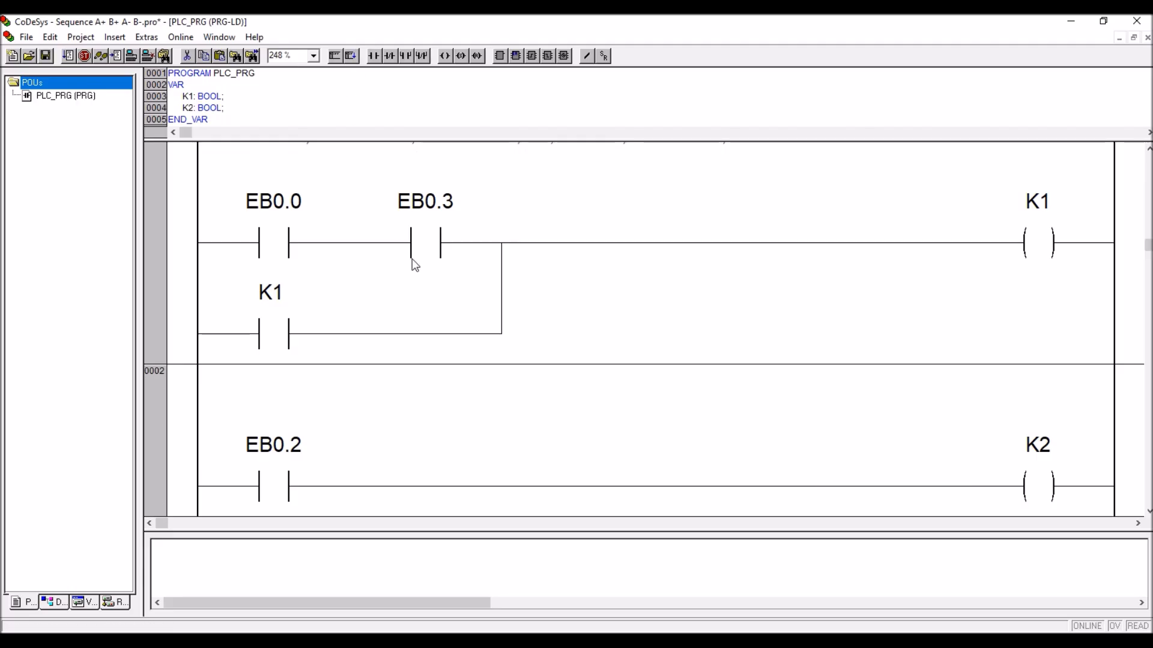
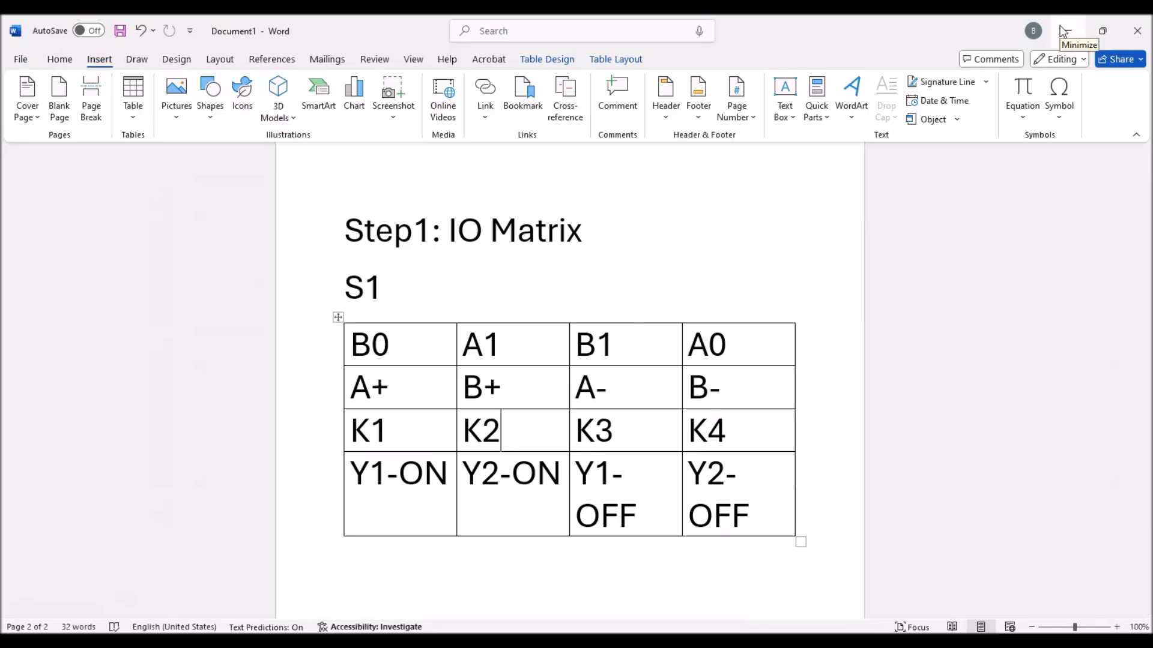
pyautogui.click(1062, 31)
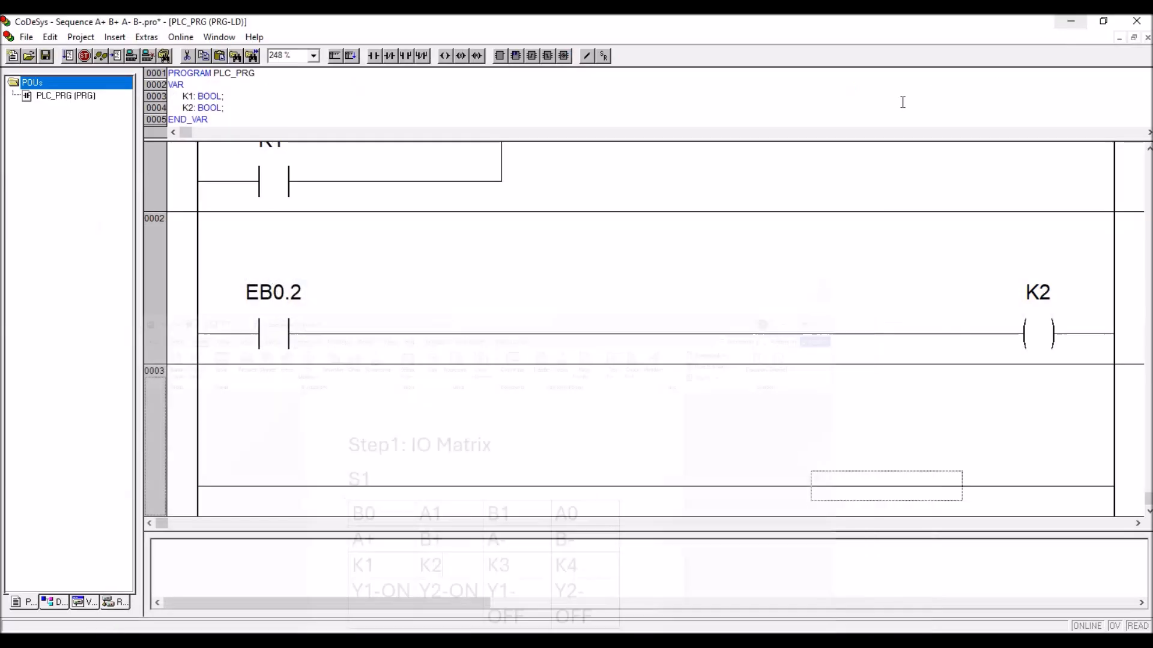
# - Insert a contact in parallel with EB0.2 in network 0002 and assign K2 to it as the latch
pyautogui.scroll(3, 332, 332)
pyautogui.scroll(-3, 326, 334)
pyautogui.click(287, 343)
pyautogui.hotkey('ctrl', 'r')
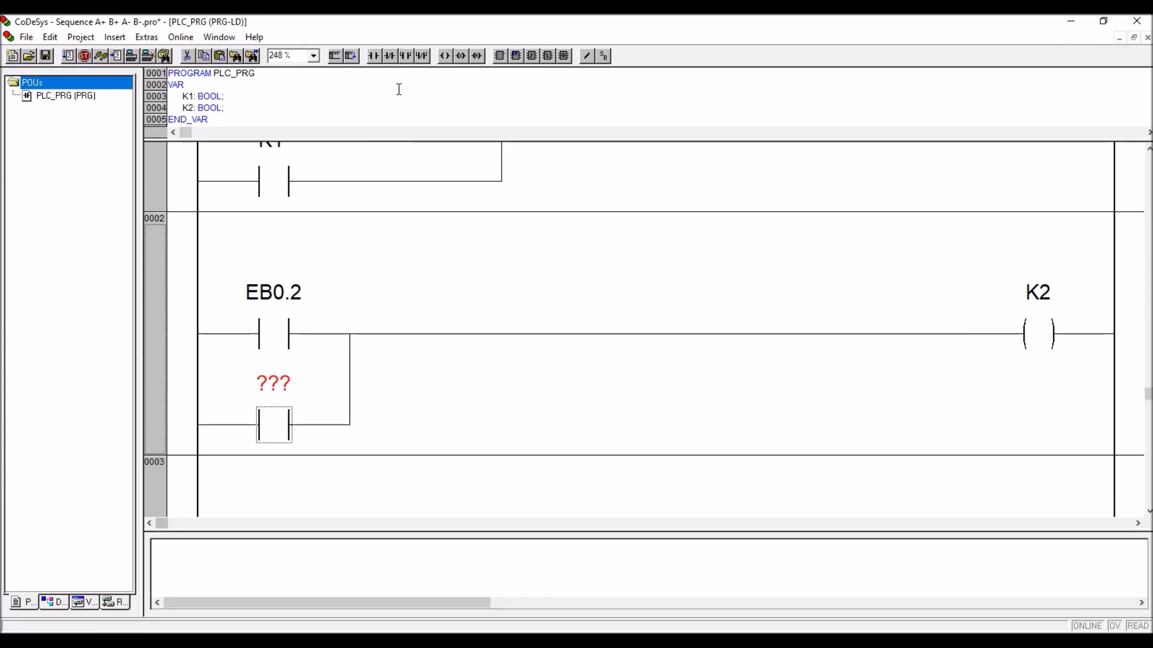
pyautogui.moveTo(1040, 334); pyautogui.dragTo(270, 393)
pyautogui.scroll(-2, 460, 410)
pyautogui.click(272, 496)
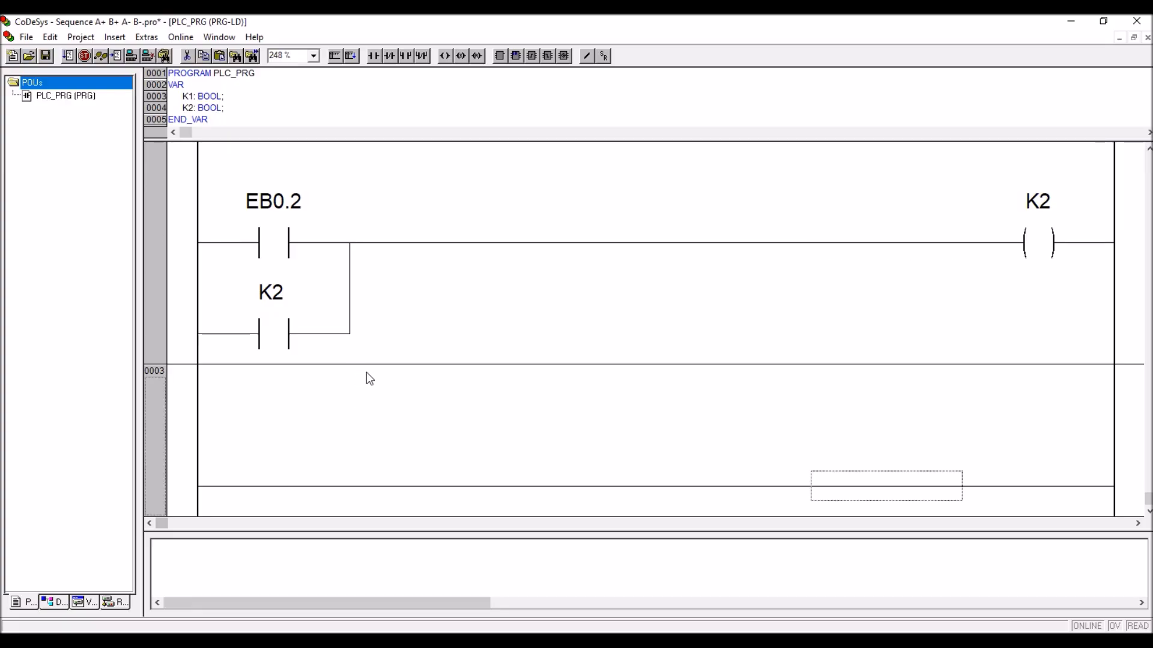
# - Insert a normally open K1 contact in network 0002, in series between the EB0.2/K2 branch and the K2 coil
pyautogui.scroll(2, 383, 334)
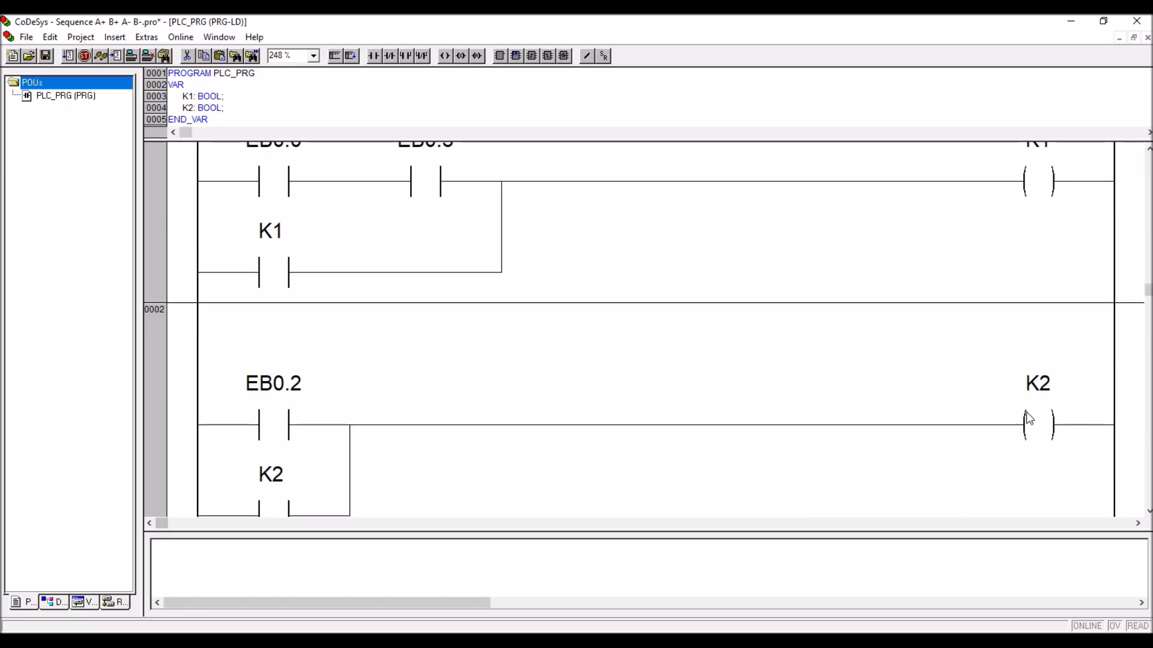
pyautogui.click(434, 426)
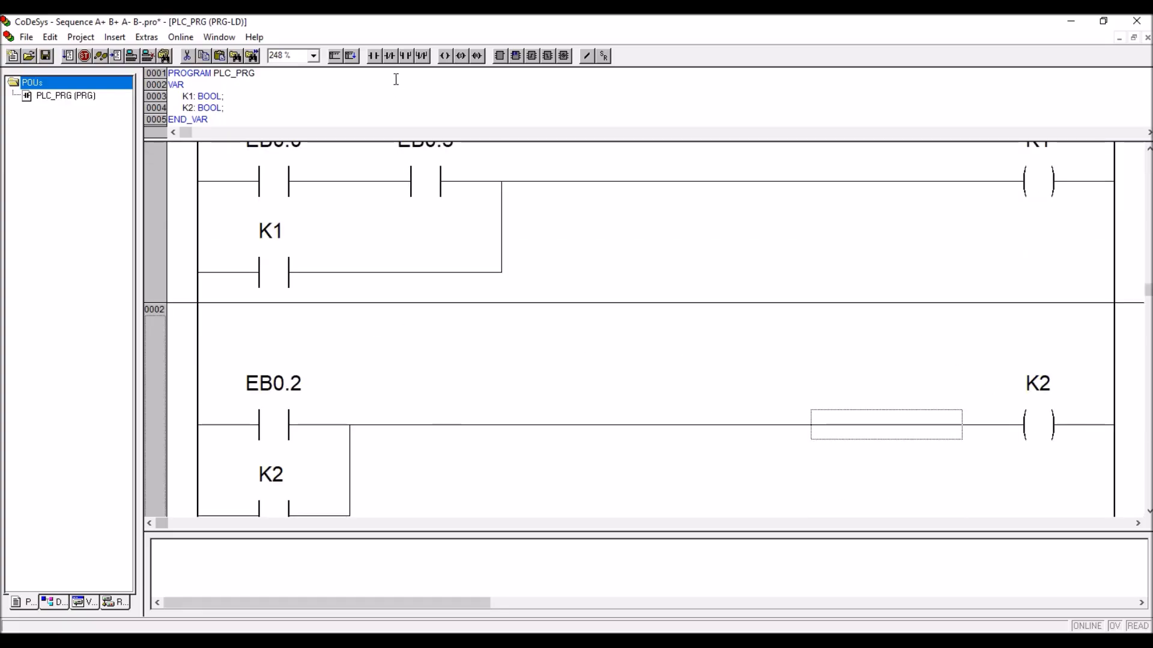
pyautogui.click(374, 55)
pyautogui.scroll(1, 1022, 209)
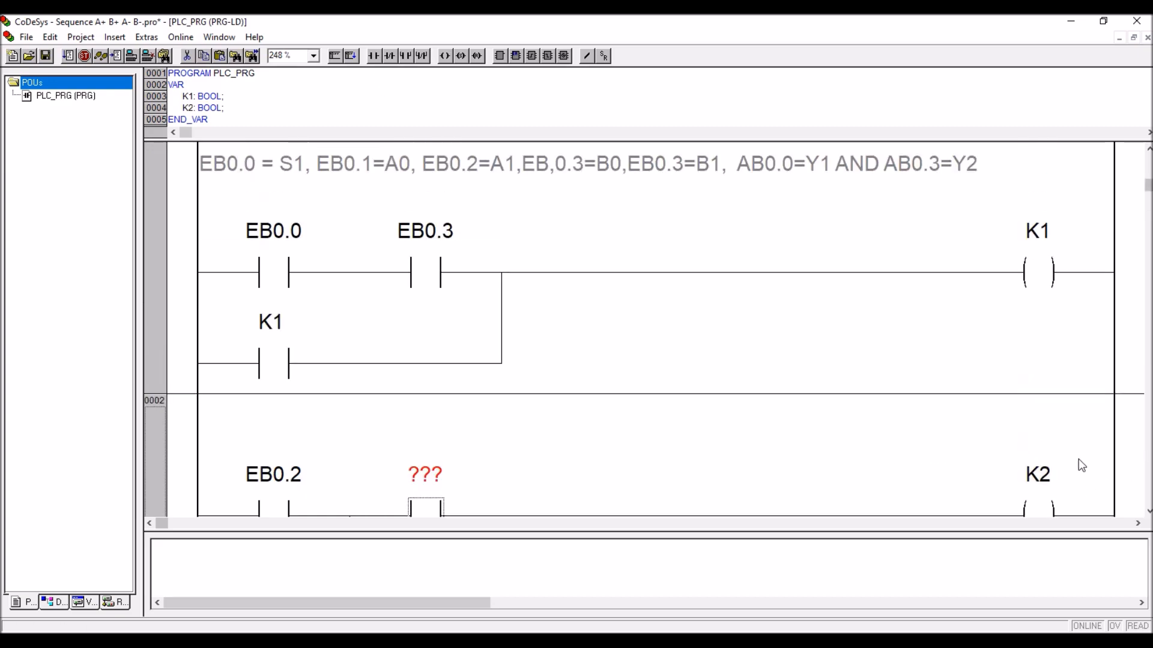
pyautogui.scroll(-1, 1053, 287)
pyautogui.moveTo(1041, 187); pyautogui.dragTo(430, 395)
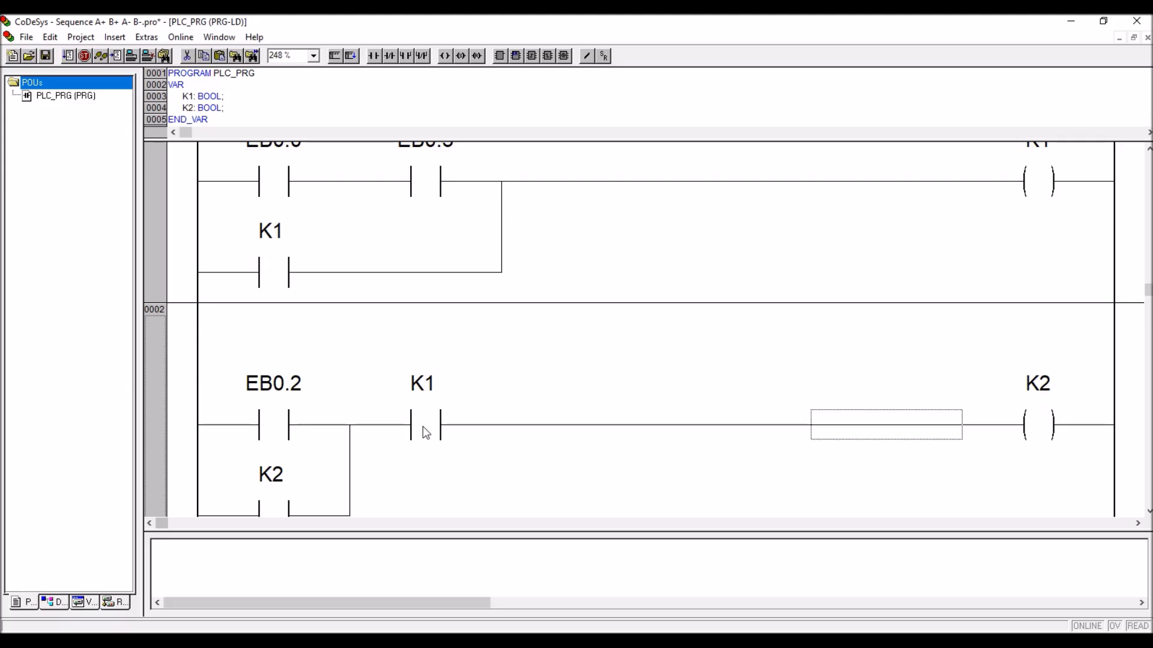
pyautogui.scroll(-1, 424, 430)
pyautogui.click(260, 482)
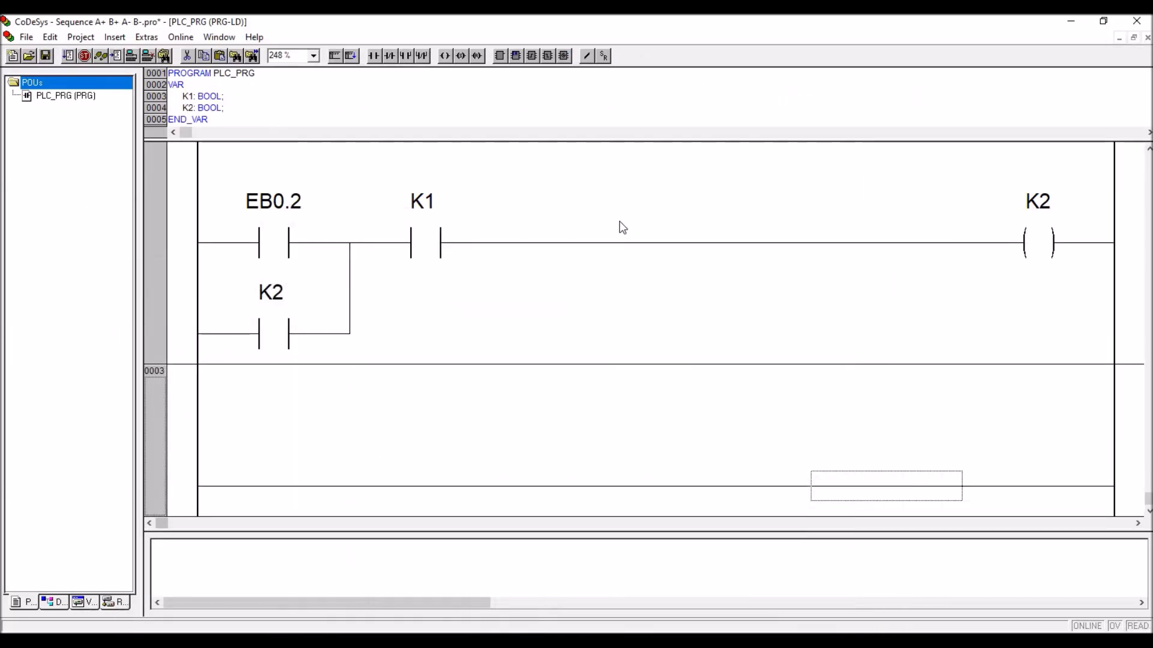
# - Correct the B1 address in the network 0001 comment to EB0.4
pyautogui.scroll(2, 622, 227)
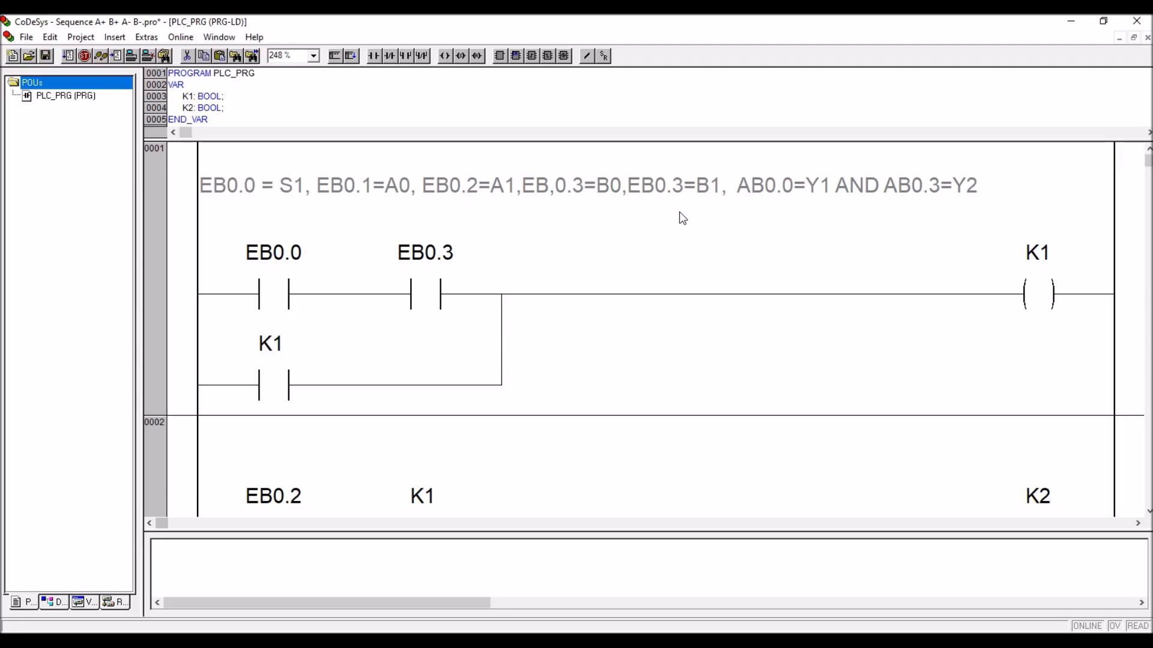
pyautogui.click(655, 194)
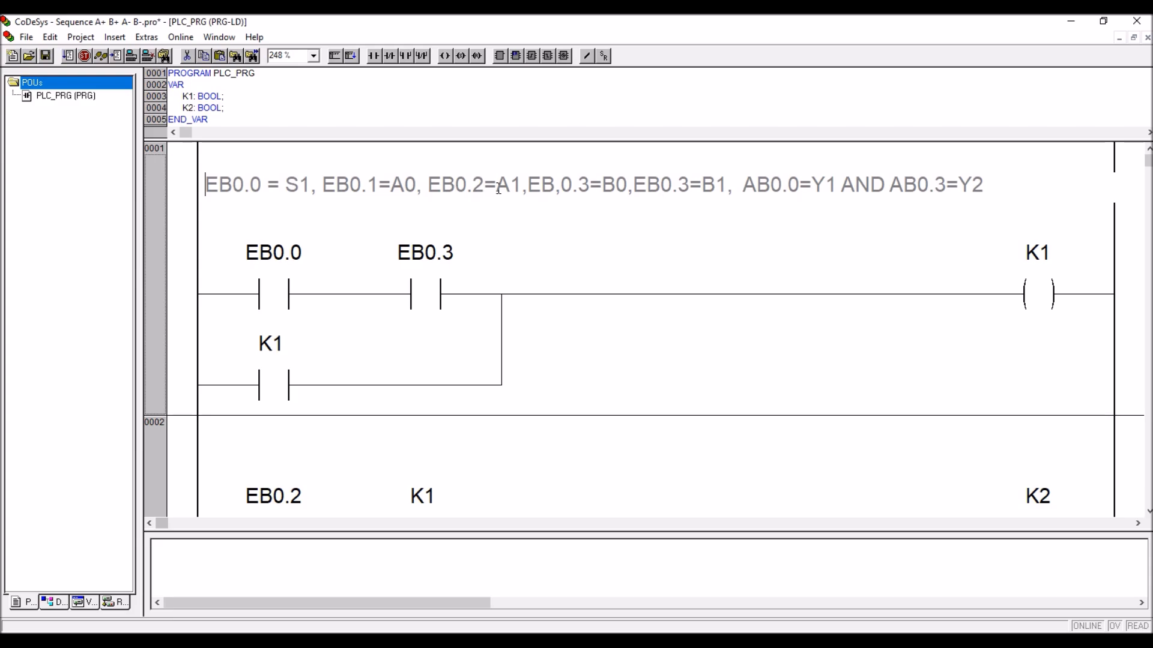
pyautogui.click(689, 186)
pyautogui.press('BackSpace')
pyautogui.write('4')
pyautogui.scroll(-5, 612, 312)
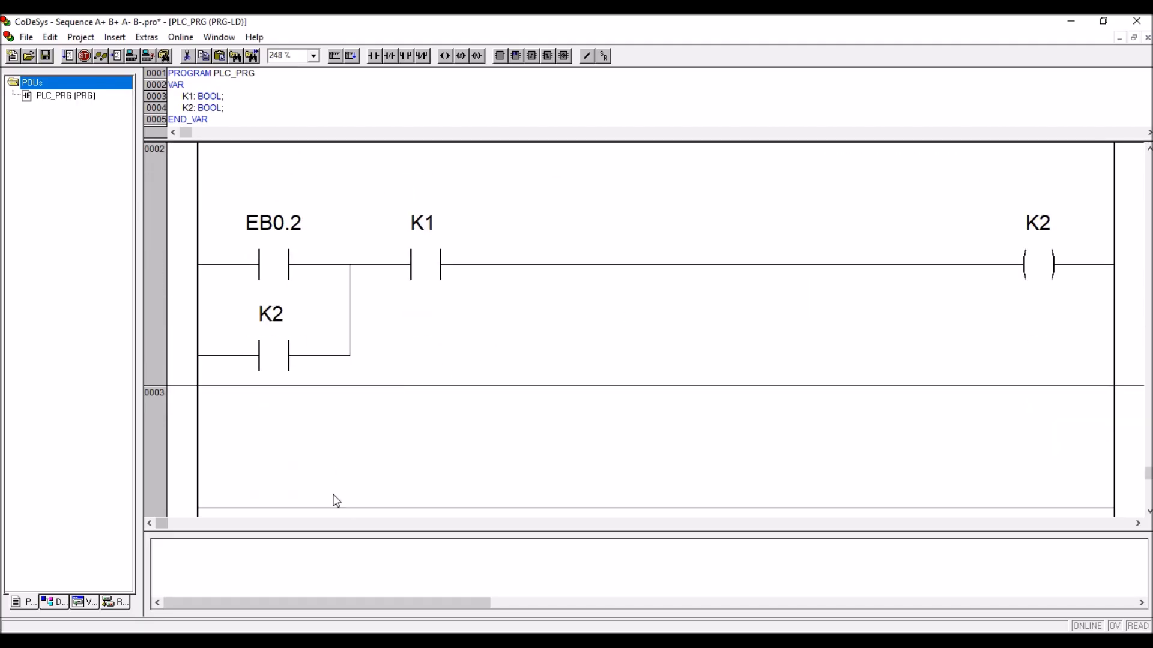
# - Insert a normally open contact named EB0.4 in network 0003
pyautogui.click(324, 506)
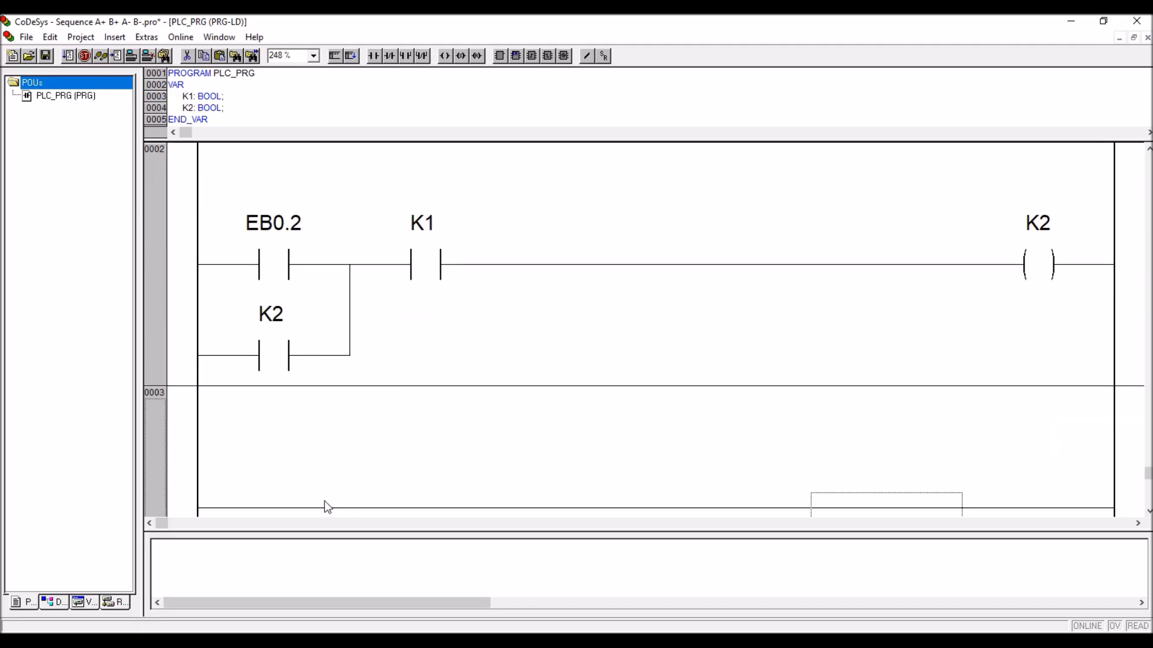
pyautogui.click(373, 55)
pyautogui.scroll(6, 540, 288)
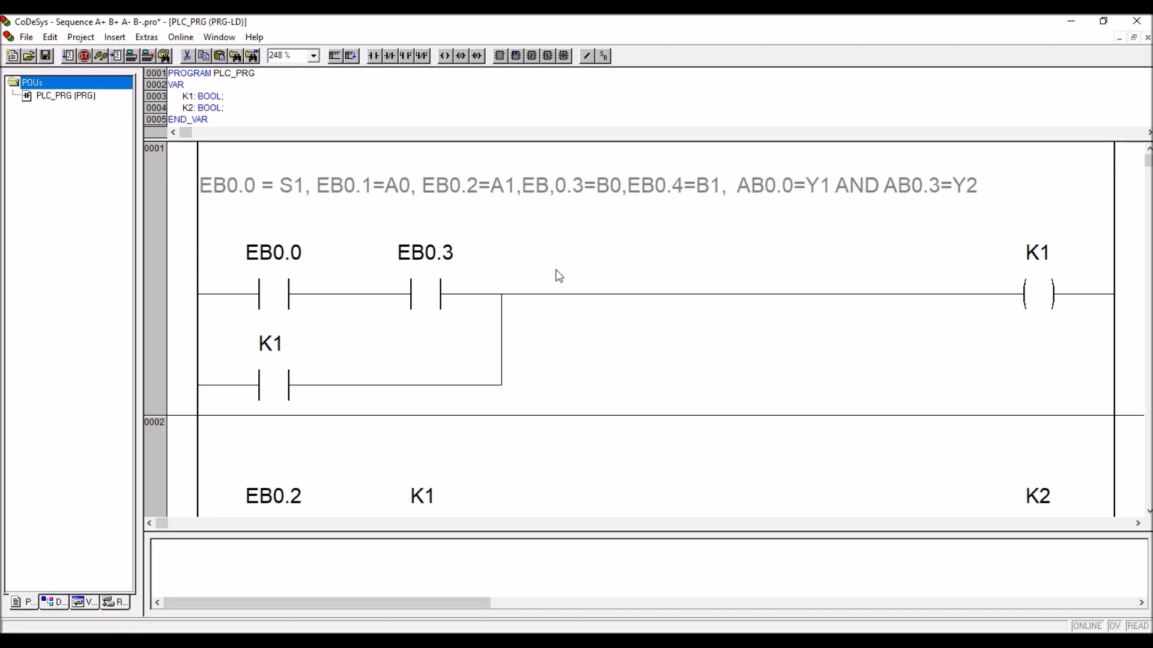
pyautogui.scroll(-5, 575, 255)
pyautogui.click(287, 444)
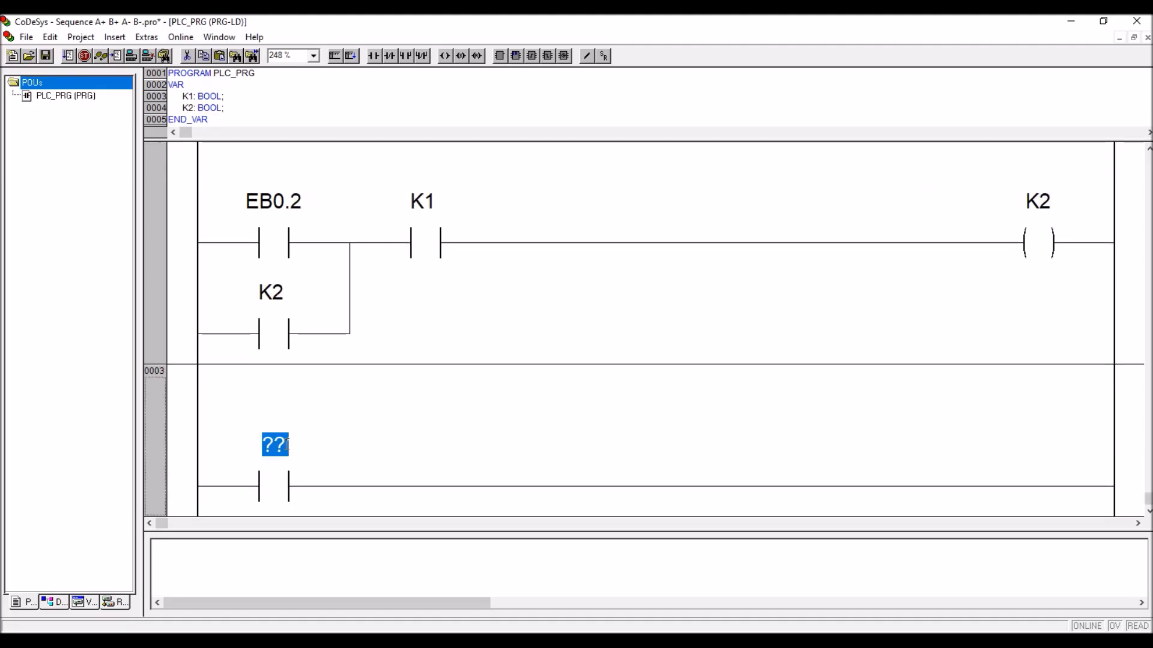
pyautogui.write('EB0.4')
pyautogui.press('Return')
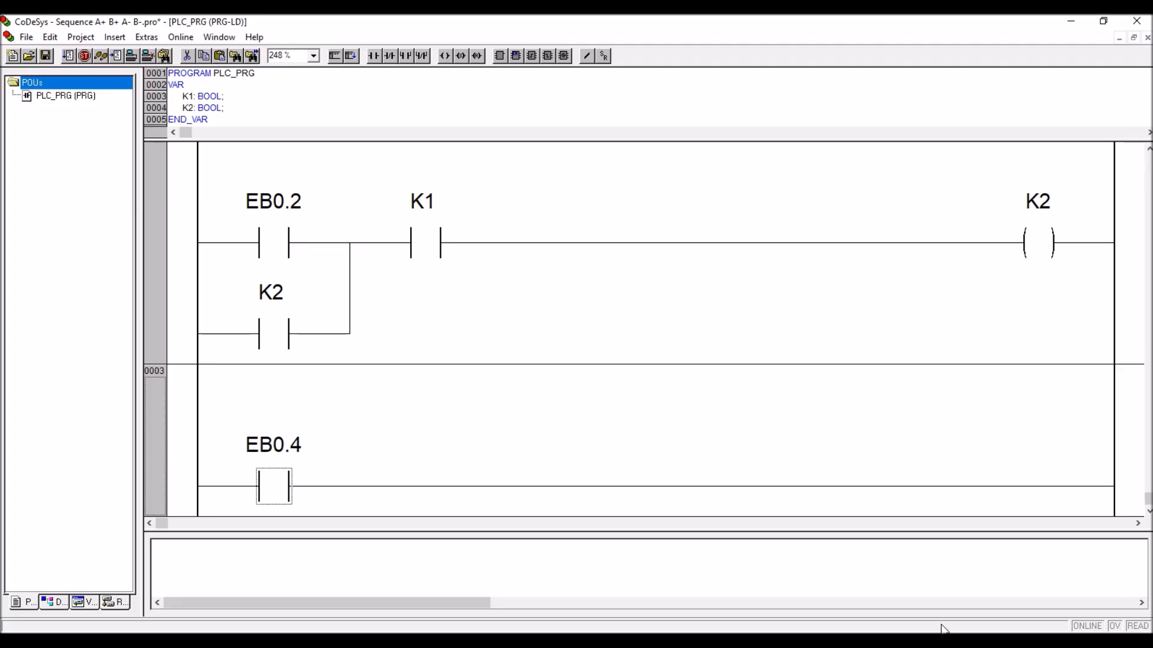
# - Check the IO matrix in Word, and insert an output coil named K3 in network 0003, declared as a BOOL variable
pyautogui.click(322, 641)
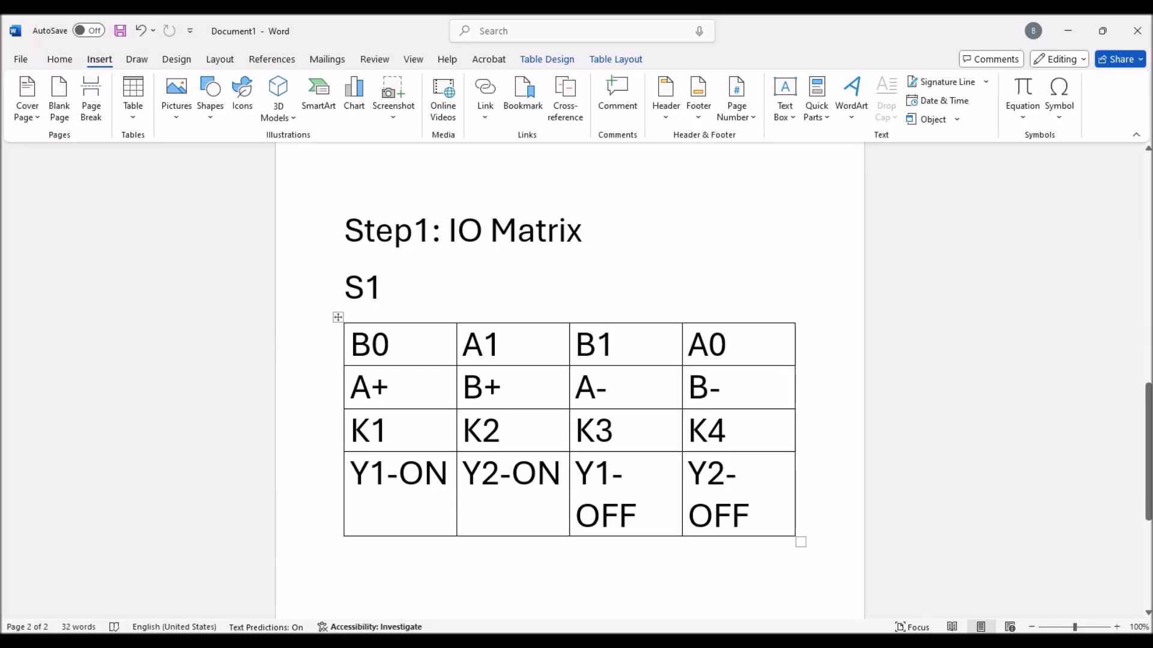
pyautogui.hotkey('alt', 'Tab')
pyautogui.scroll(3, 728, 376)
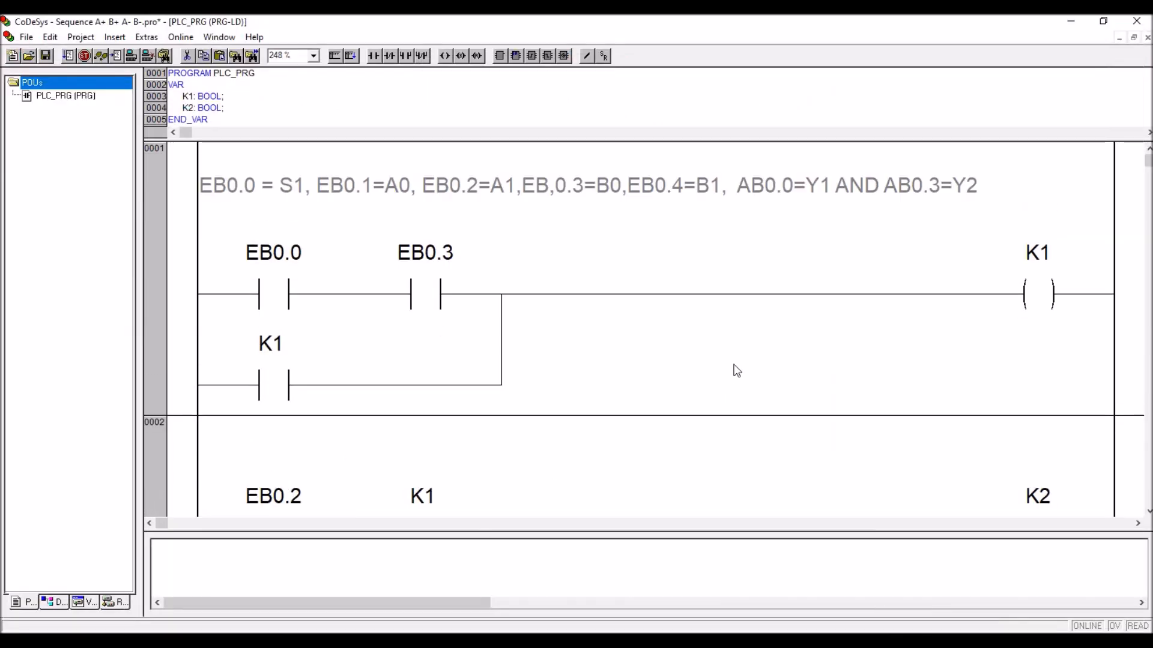
pyautogui.scroll(-3, 689, 249)
pyautogui.scroll(-1, 618, 380)
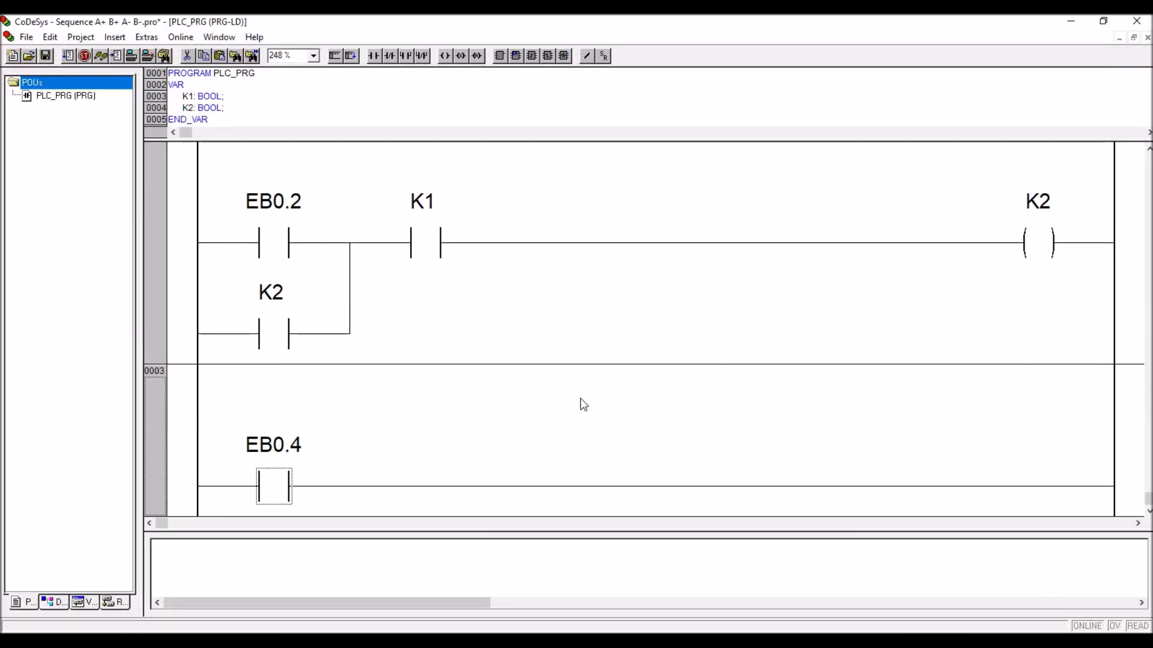
pyautogui.click(533, 479)
pyautogui.click(446, 63)
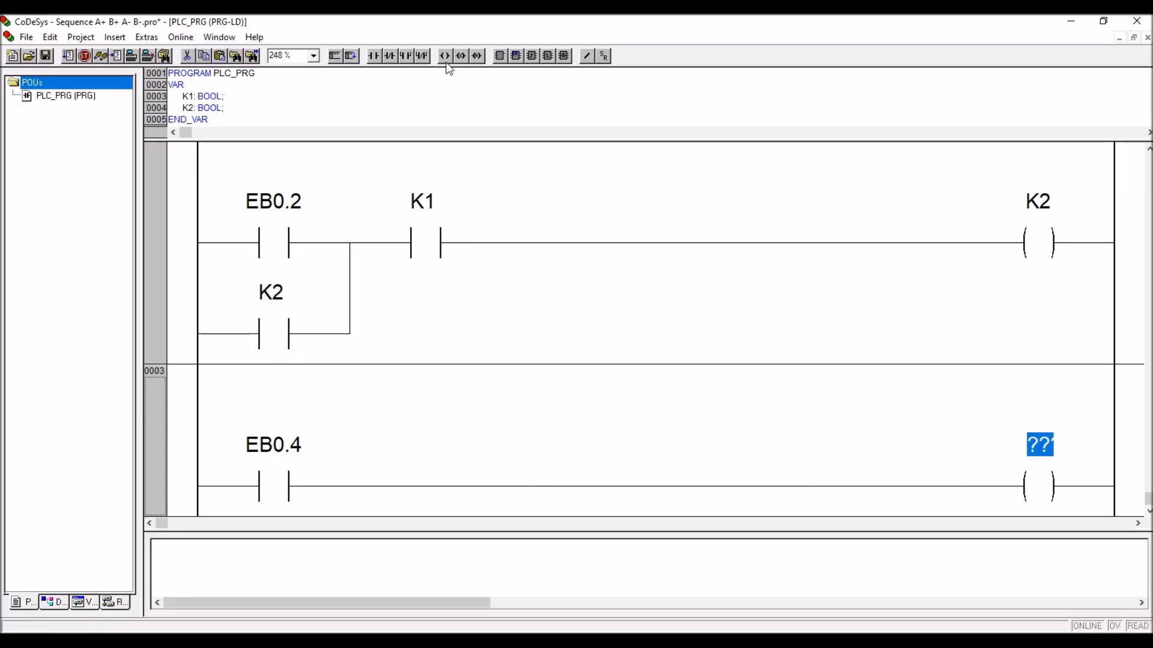
pyautogui.write('K3')
pyautogui.press('Return')
pyautogui.press('Return')
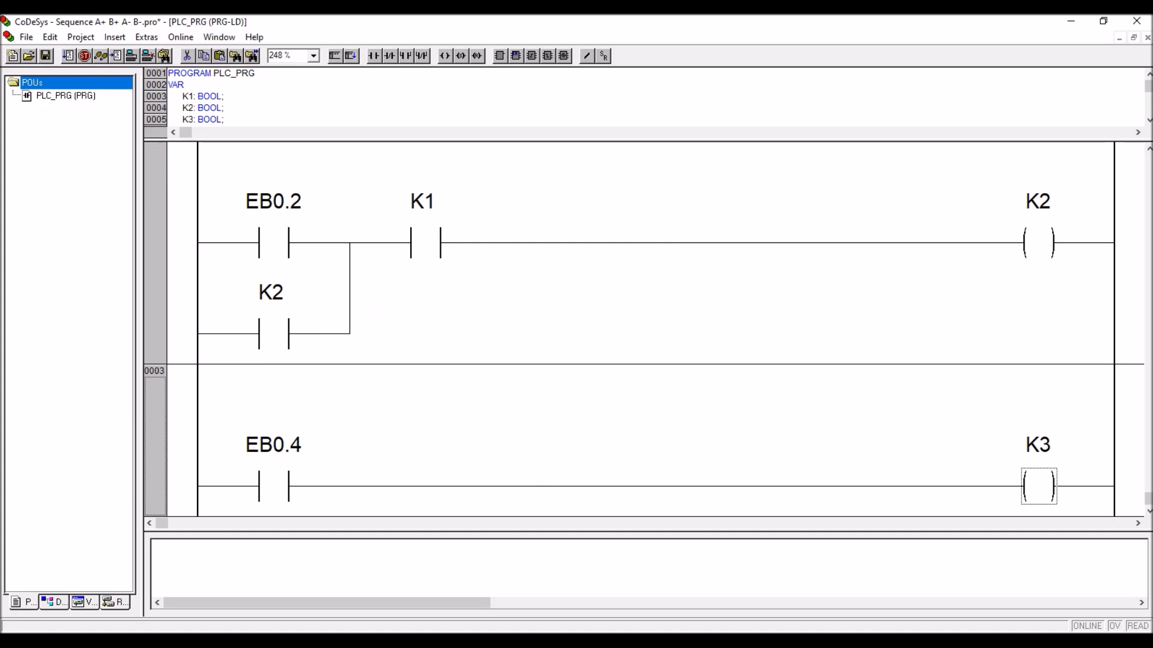
# - Insert a normally open K2 contact in series after EB0.4 in network 0003
pyautogui.press('Left')
pyautogui.click(374, 56)
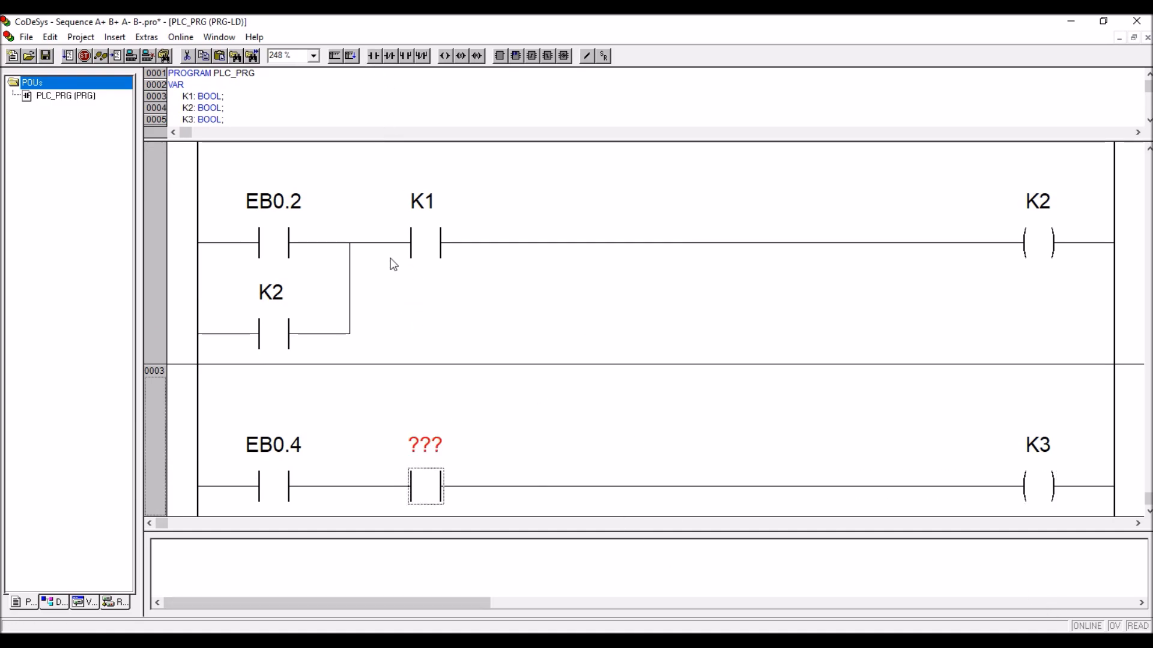
pyautogui.click(425, 445)
pyautogui.write('K2')
pyautogui.press('Return')
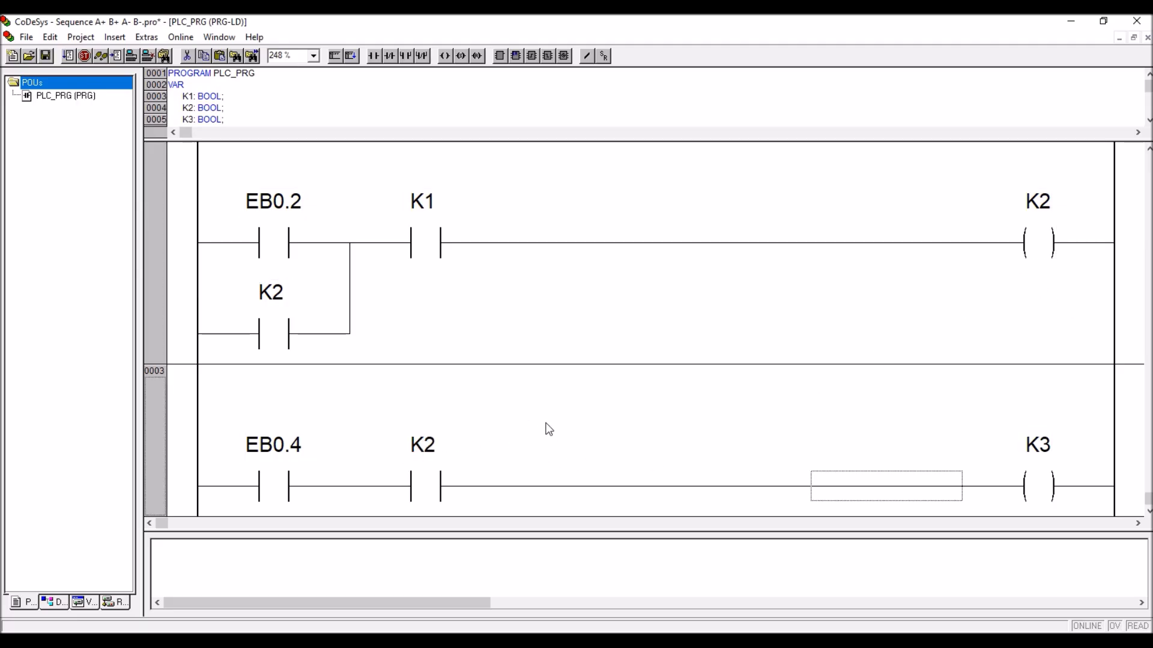
# - Insert a latching contact named K3 in parallel with EB0.4 in network 0003
pyautogui.click(280, 497)
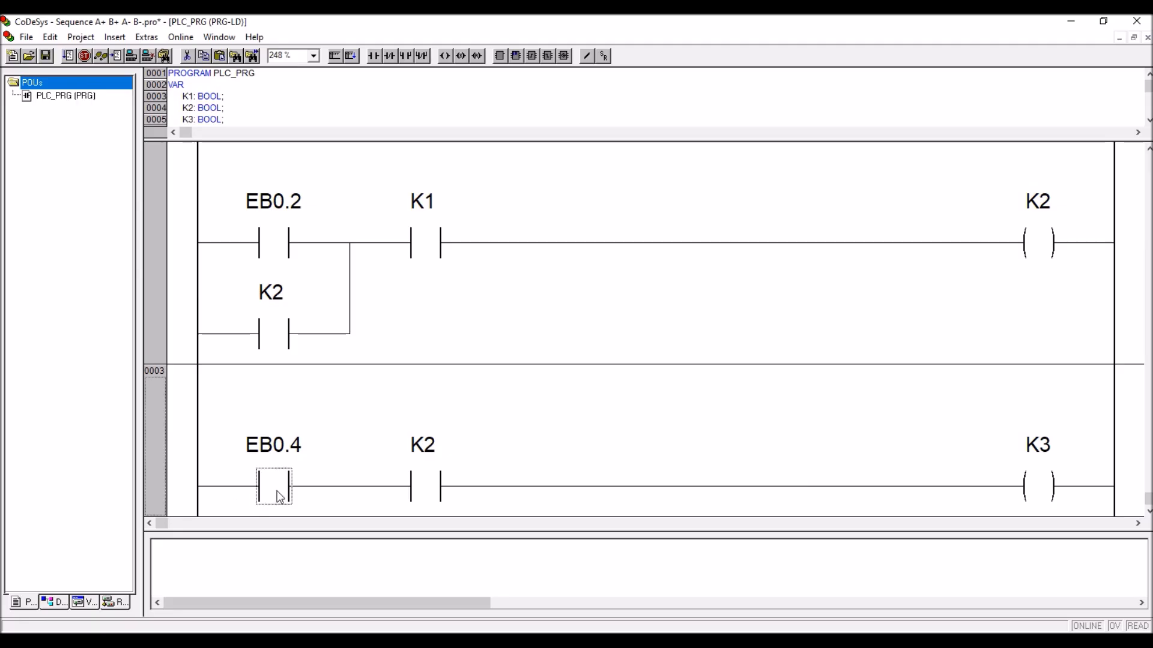
pyautogui.click(406, 56)
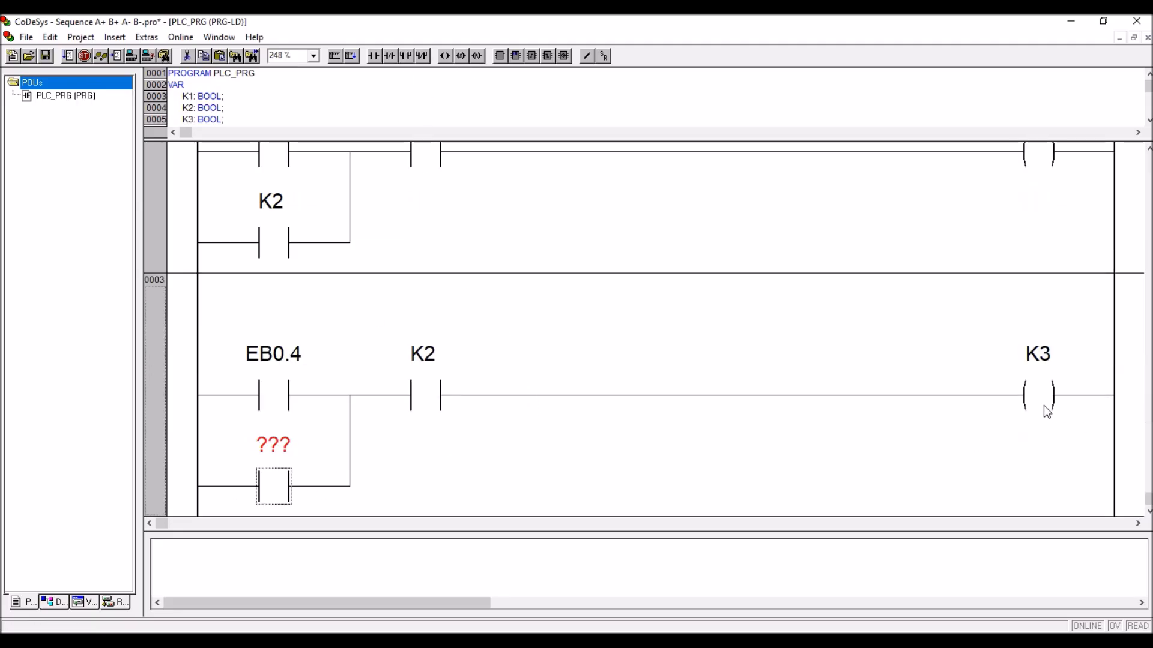
pyautogui.click(277, 455)
pyautogui.write('K3')
pyautogui.press('Return')
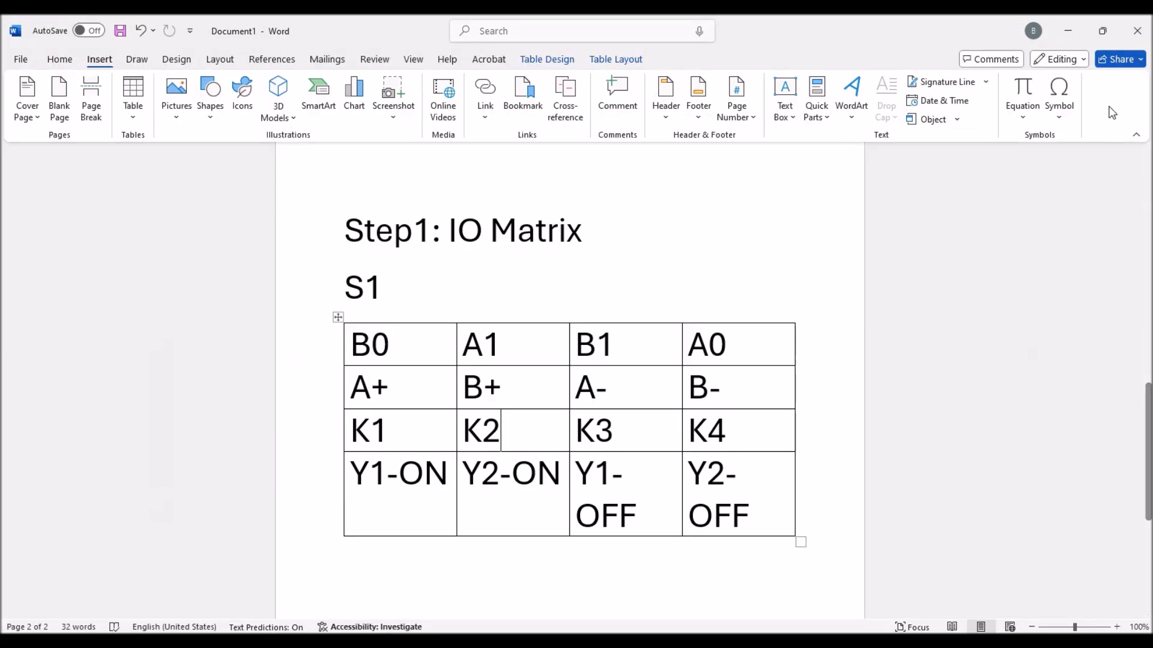
# - Check the input assignments in the network 0001 comment, and insert a new network below network 0003
pyautogui.click(1067, 28)
pyautogui.scroll(5, 636, 206)
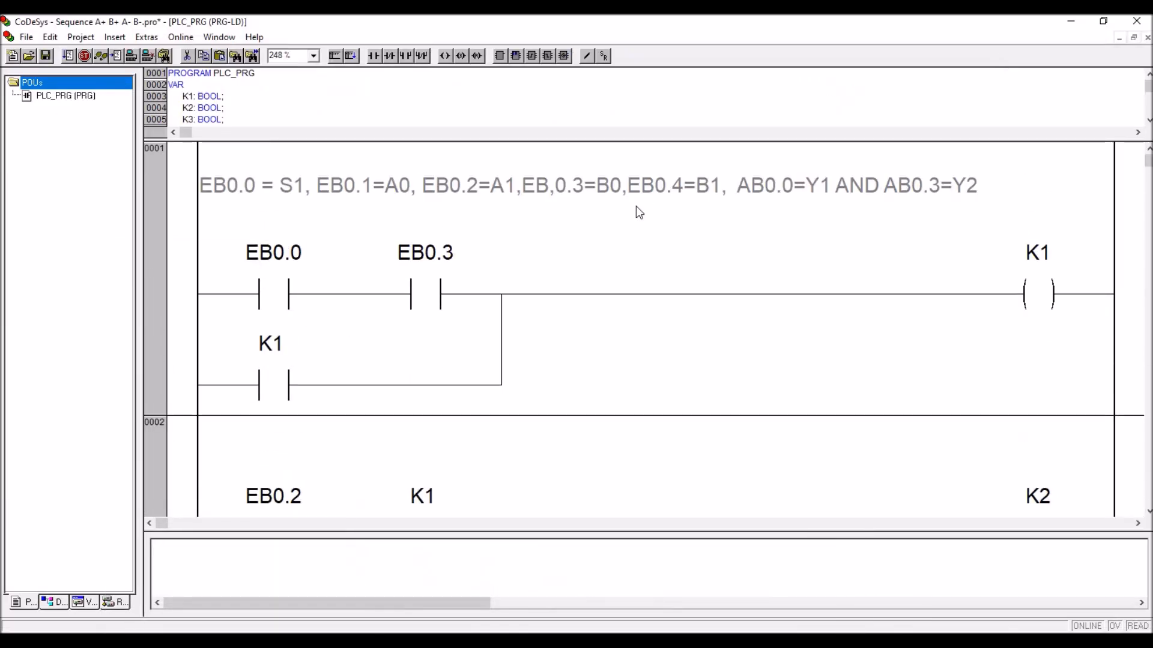
pyautogui.scroll(-5, 360, 201)
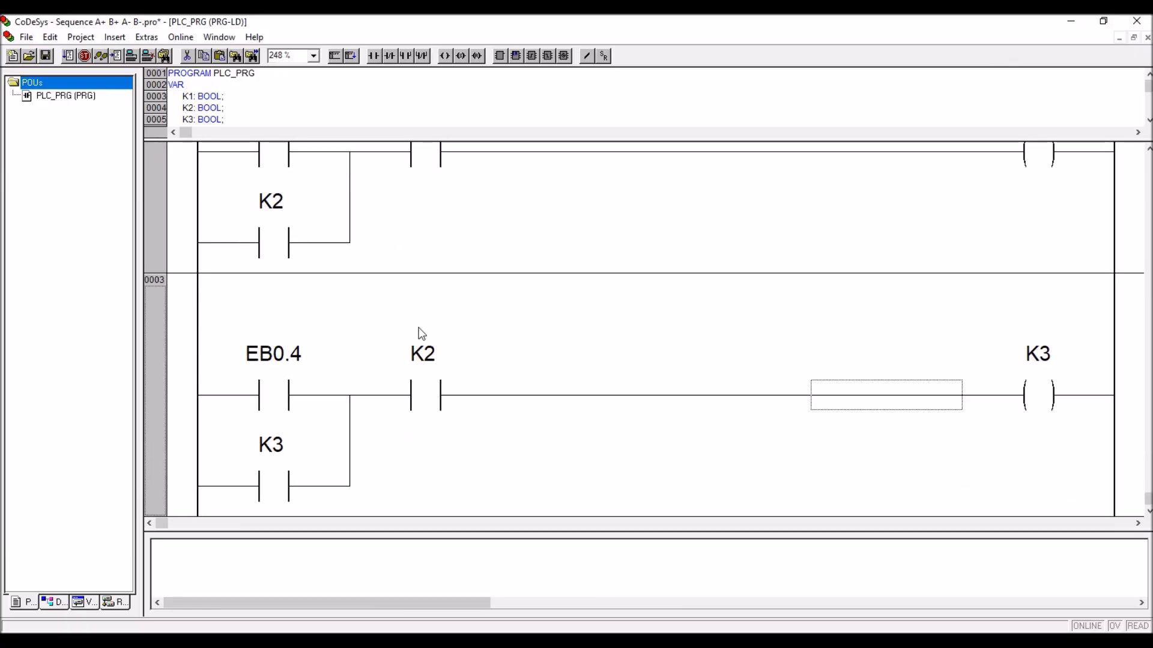
pyautogui.click(351, 56)
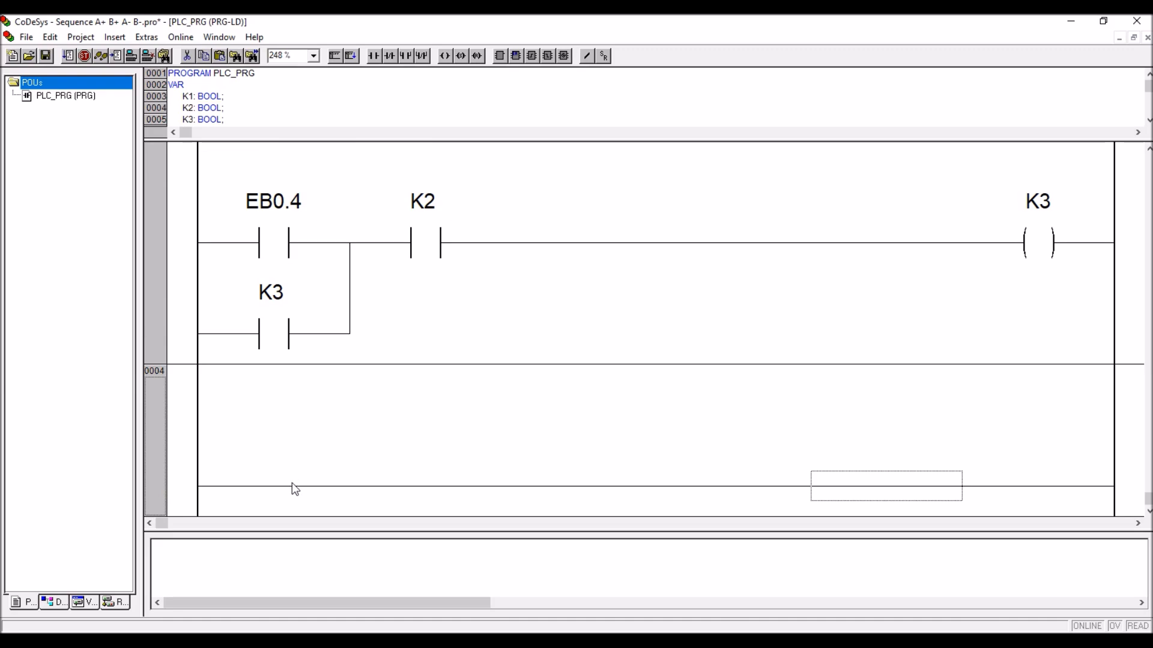
# - Insert a normally open contact named EB0.1 in network 0004, and check it against the network 0001 comment
pyautogui.click(373, 56)
pyautogui.write('e')
pyautogui.press('BackSpace')
pyautogui.write('EB0.1')
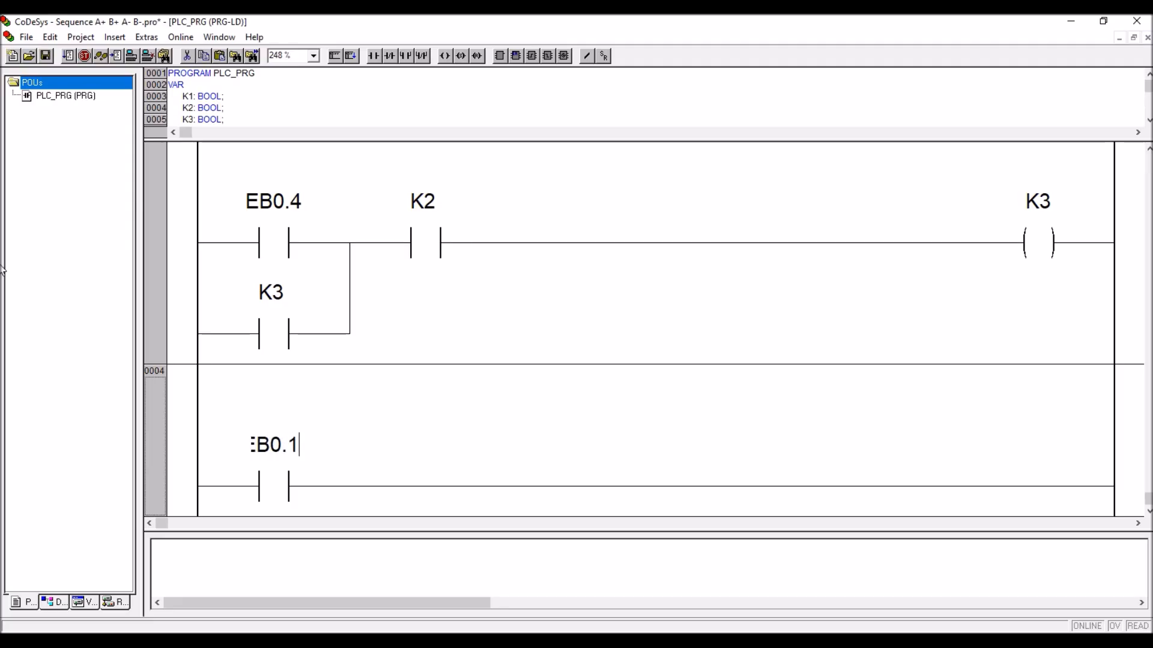
pyautogui.press('Return')
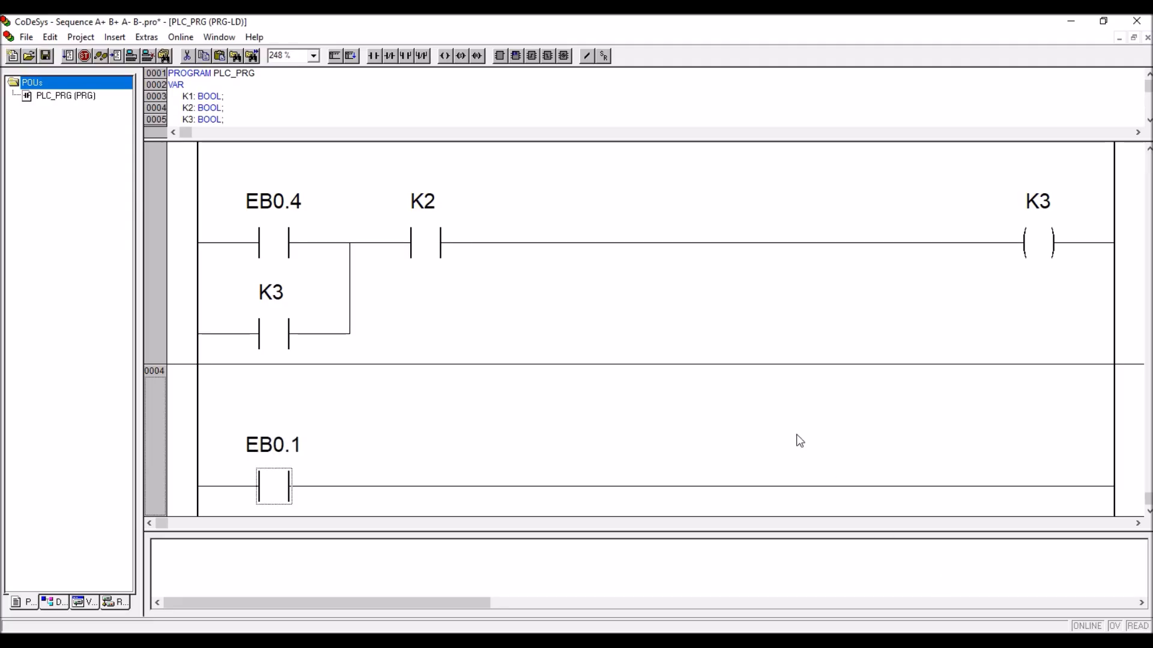
pyautogui.scroll(5, 786, 390)
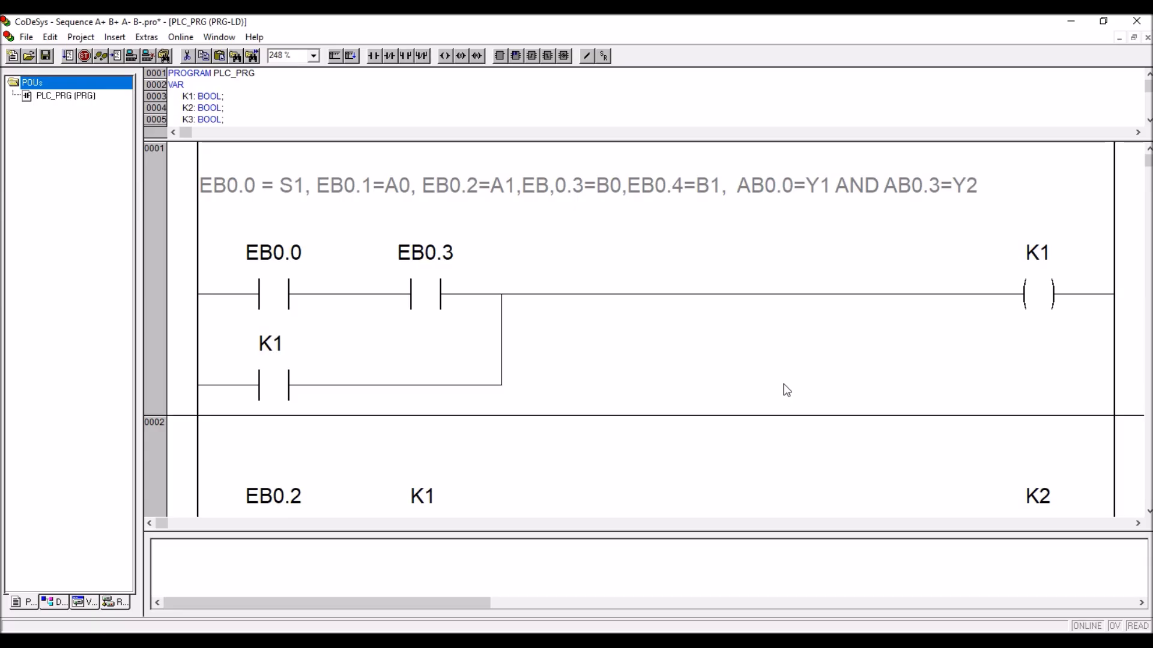
# - Add an unnamed parallel contact below EB0.1 and an output coil named K4 in network 0004, declaring K4 as a BOOL variable
pyautogui.scroll(-5, 514, 308)
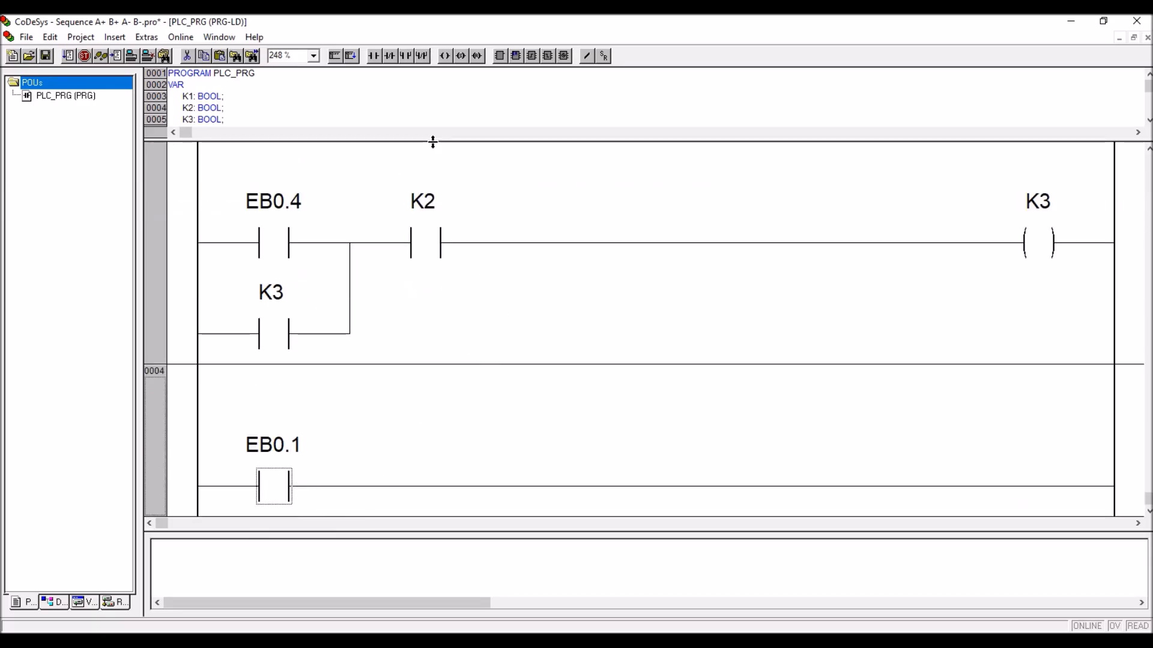
pyautogui.click(408, 57)
pyautogui.scroll(-2, 514, 470)
pyautogui.click(473, 396)
pyautogui.click(445, 57)
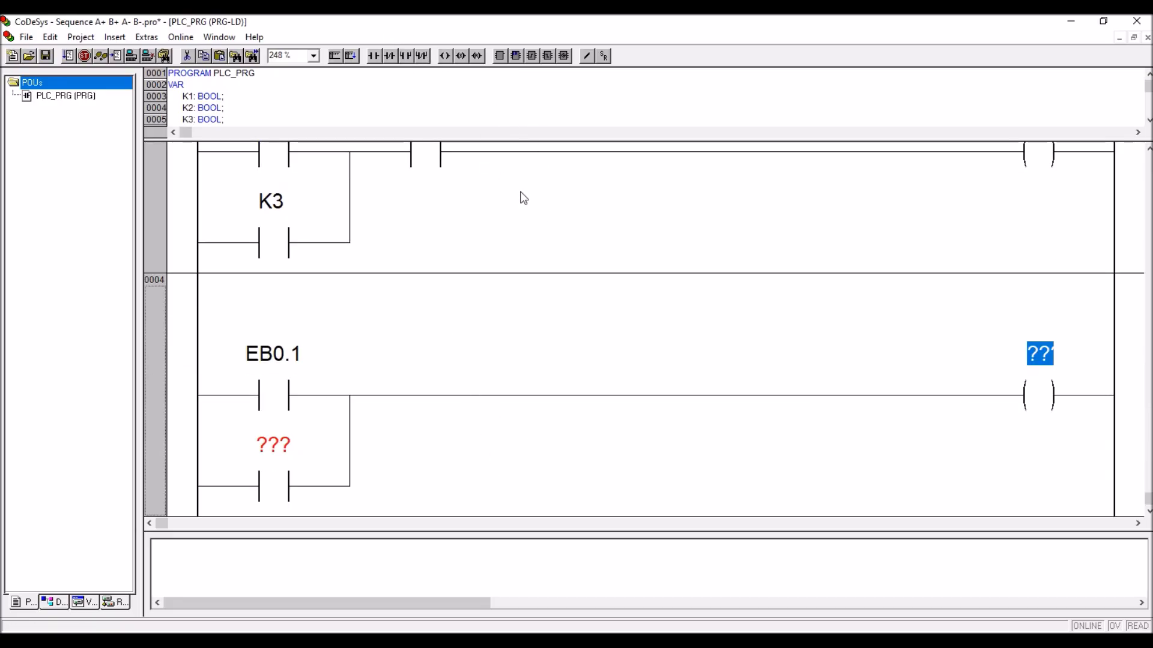
pyautogui.write('K4')
pyautogui.press('Return')
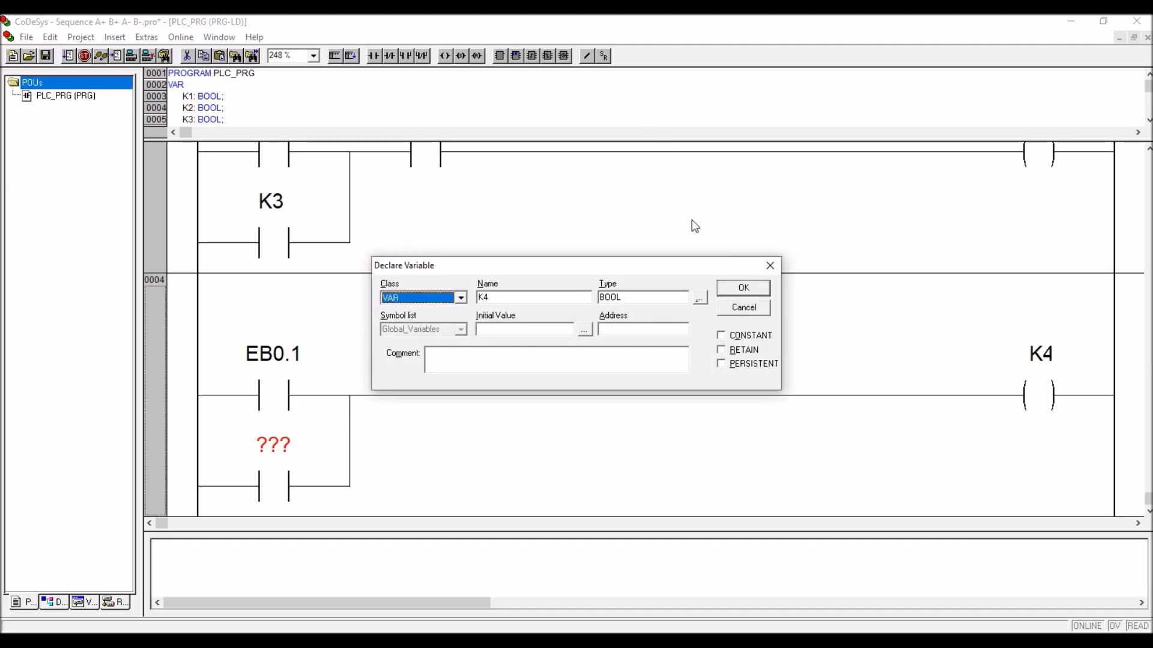
pyautogui.click(730, 290)
# - Insert a normally open K3 contact in series after EB0.1 in network 0004, and name the parallel latching contact K4
pyautogui.click(459, 402)
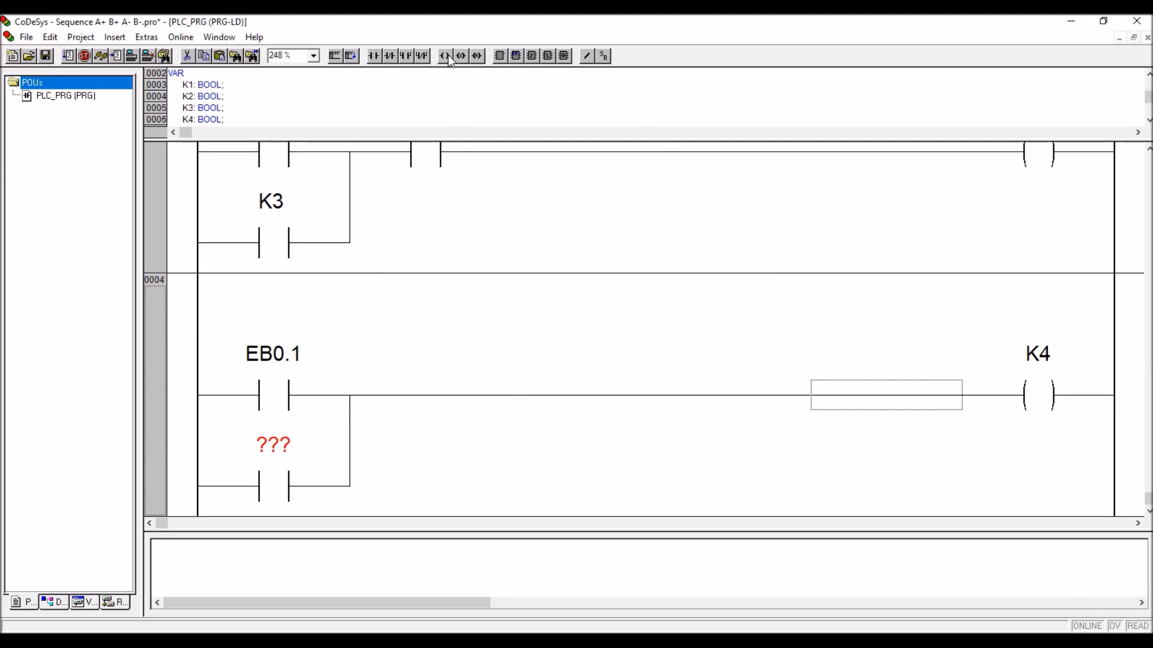
pyautogui.click(374, 56)
pyautogui.click(429, 359)
pyautogui.click(928, 355)
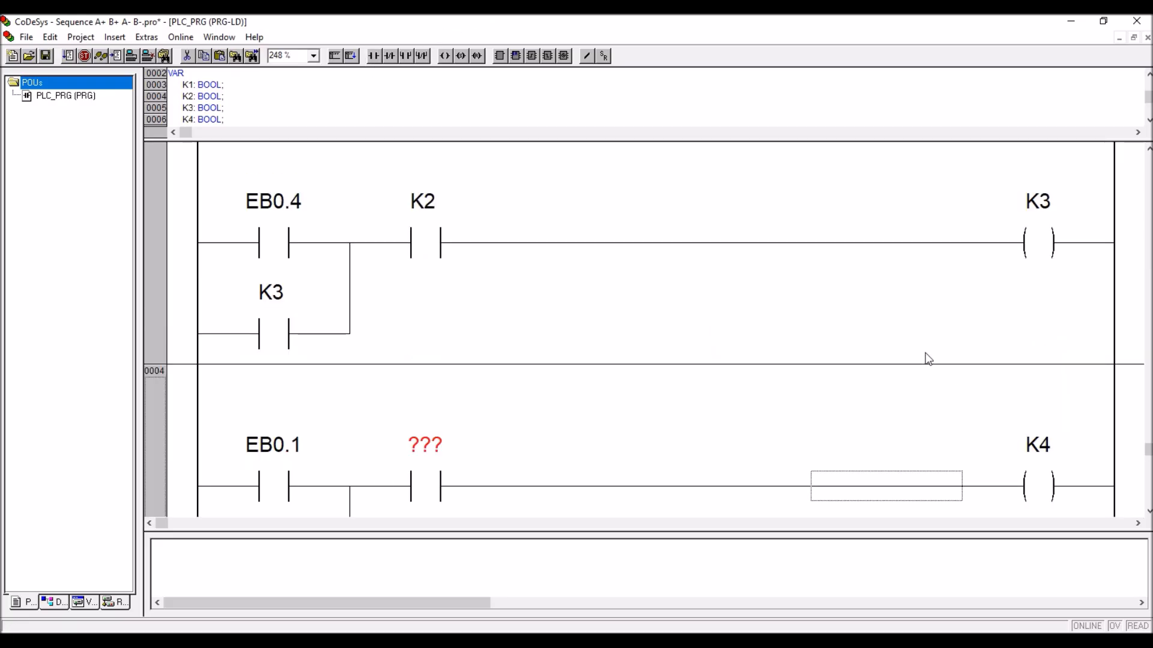
pyautogui.moveTo(1042, 260); pyautogui.dragTo(465, 453)
pyautogui.hotkey('ctrl', 'r')
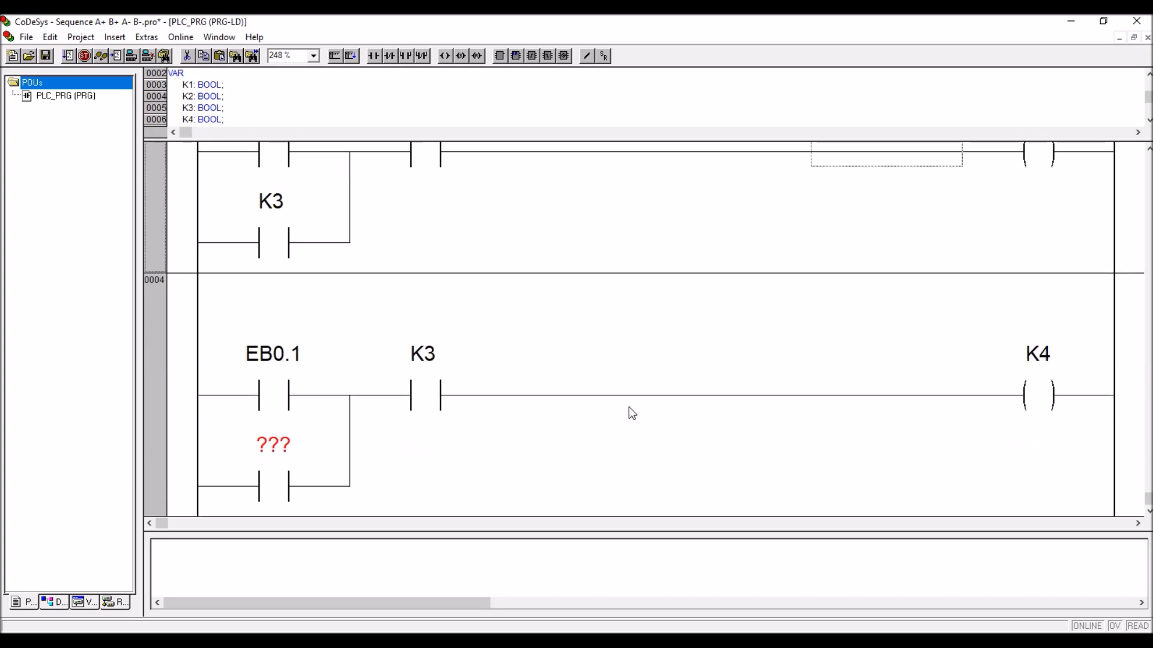
pyautogui.moveTo(1046, 405); pyautogui.dragTo(278, 461)
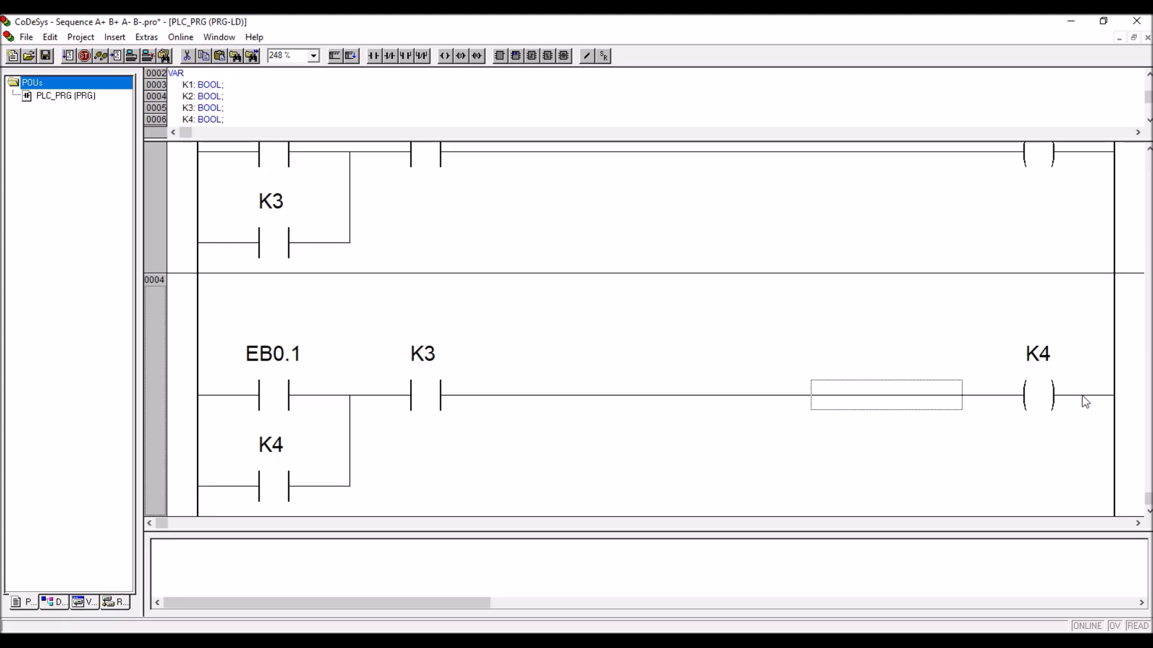
# - Insert a normally closed K4 contact in network 0001, in series between the K1 latch branch and the K1 coil
pyautogui.scroll(1, 1042, 394)
pyautogui.scroll(-1, 1043, 396)
pyautogui.scroll(4, 729, 246)
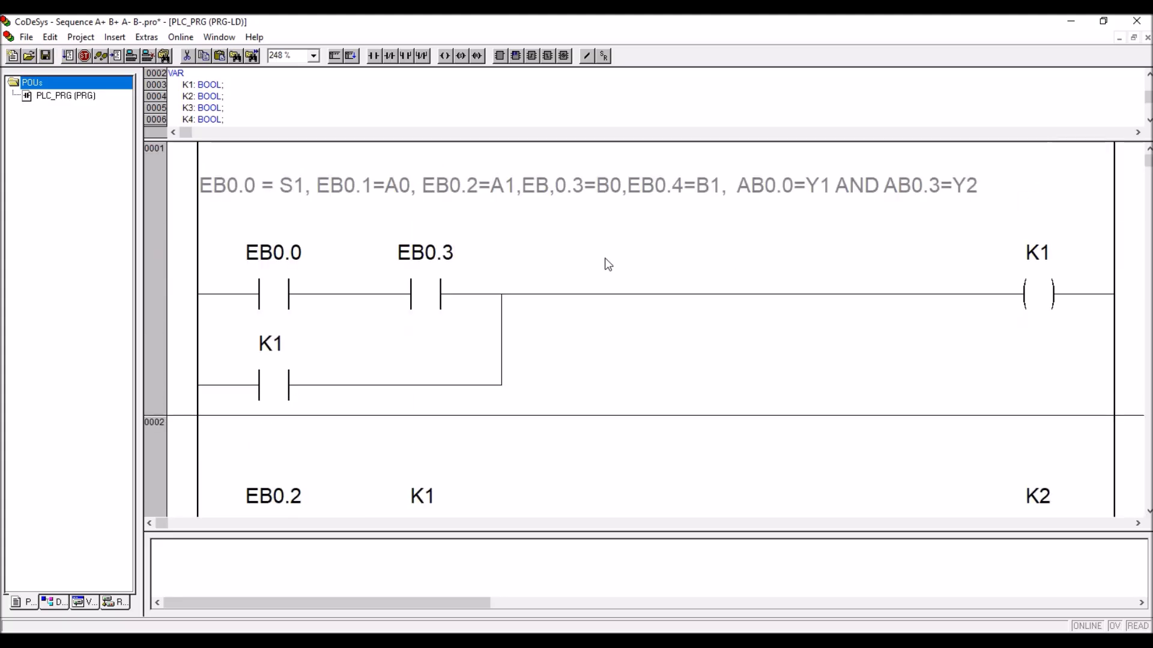
pyautogui.click(560, 298)
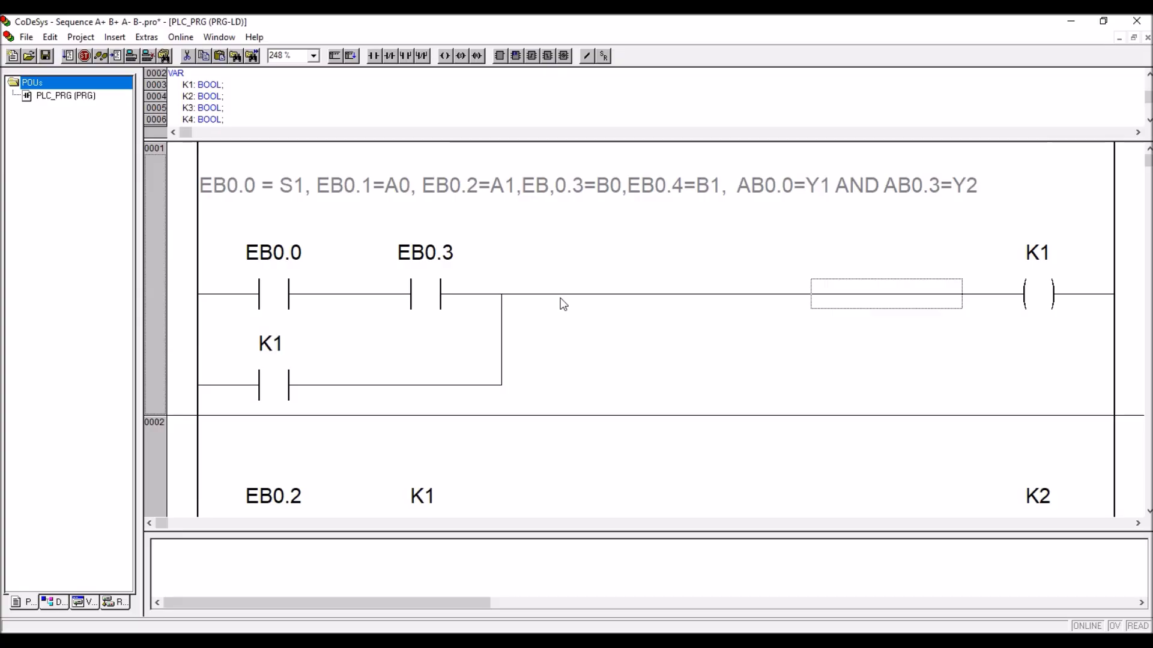
pyautogui.click(390, 56)
pyautogui.click(561, 251)
pyautogui.write('K4')
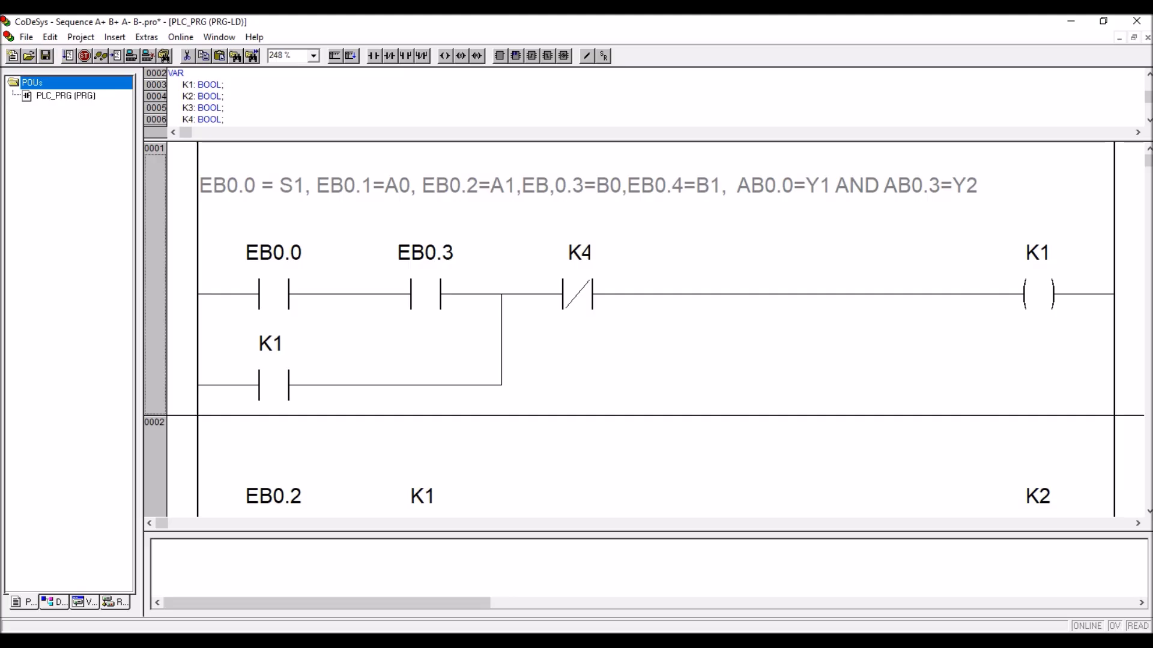
pyautogui.click(841, 341)
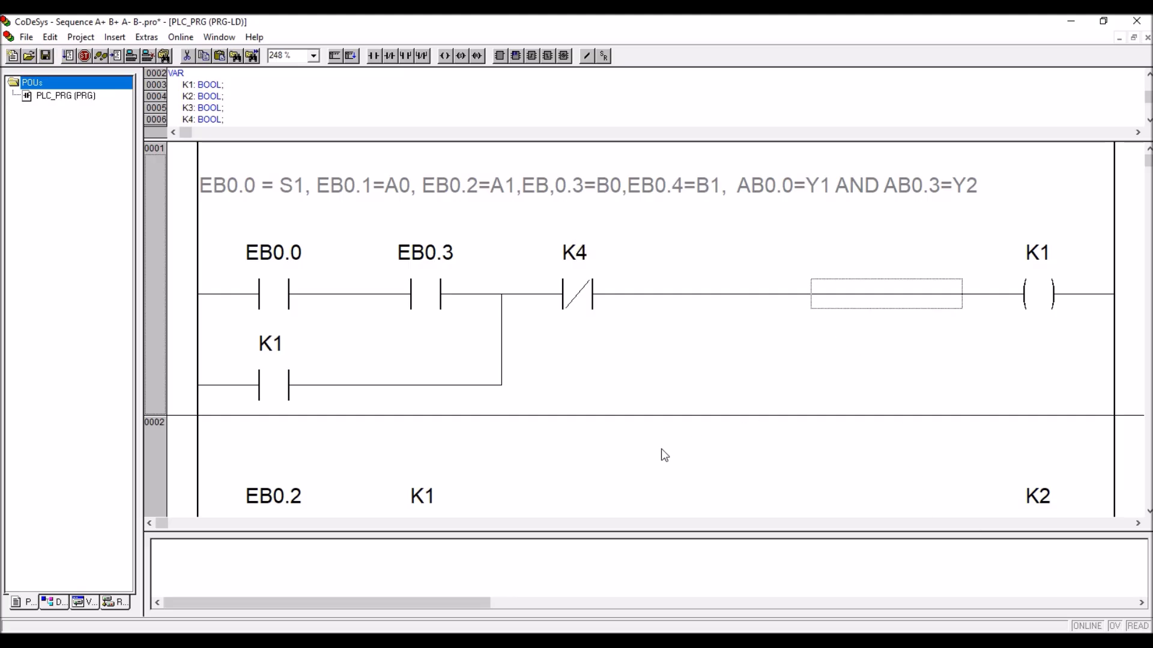
# - Check the K1 column of the IO matrix in Word, and insert a new network below network 0004 in CoDeSys
pyautogui.scroll(-5, 664, 450)
pyautogui.click(373, 644)
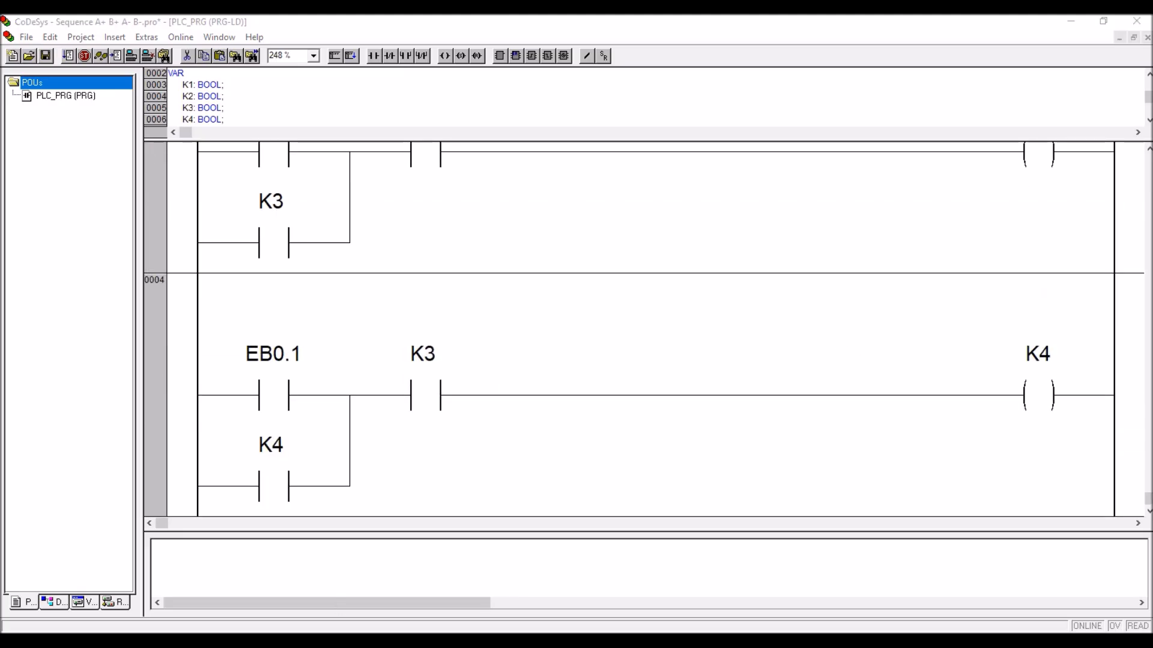
pyautogui.click(395, 437)
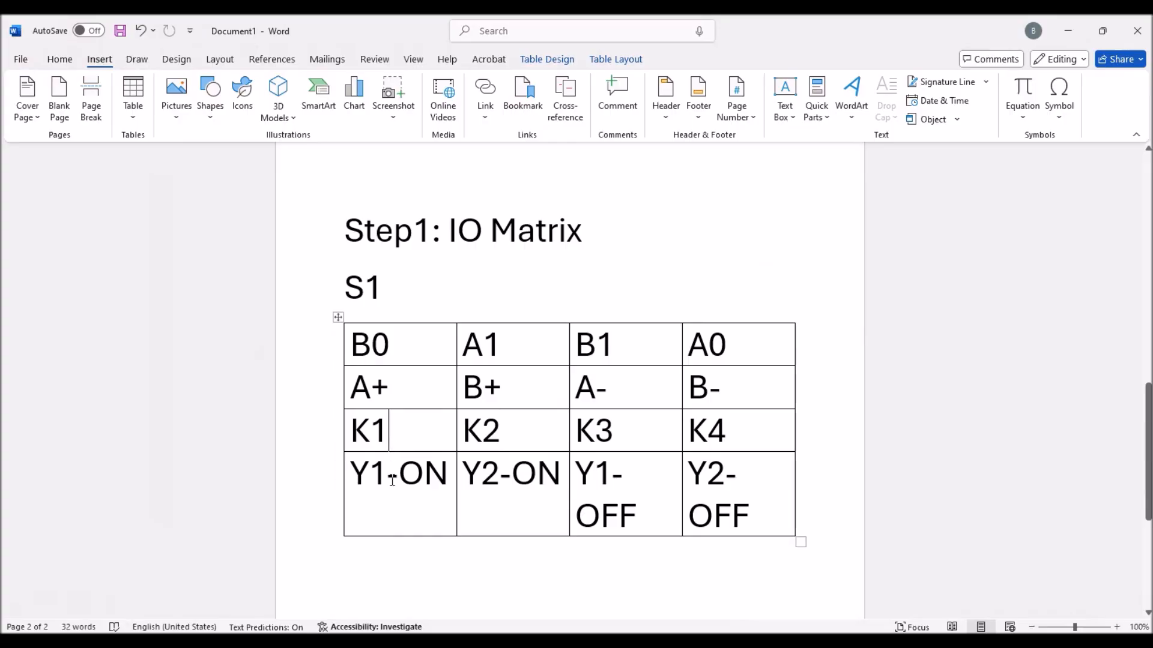
pyautogui.click(1068, 30)
pyautogui.click(149, 463)
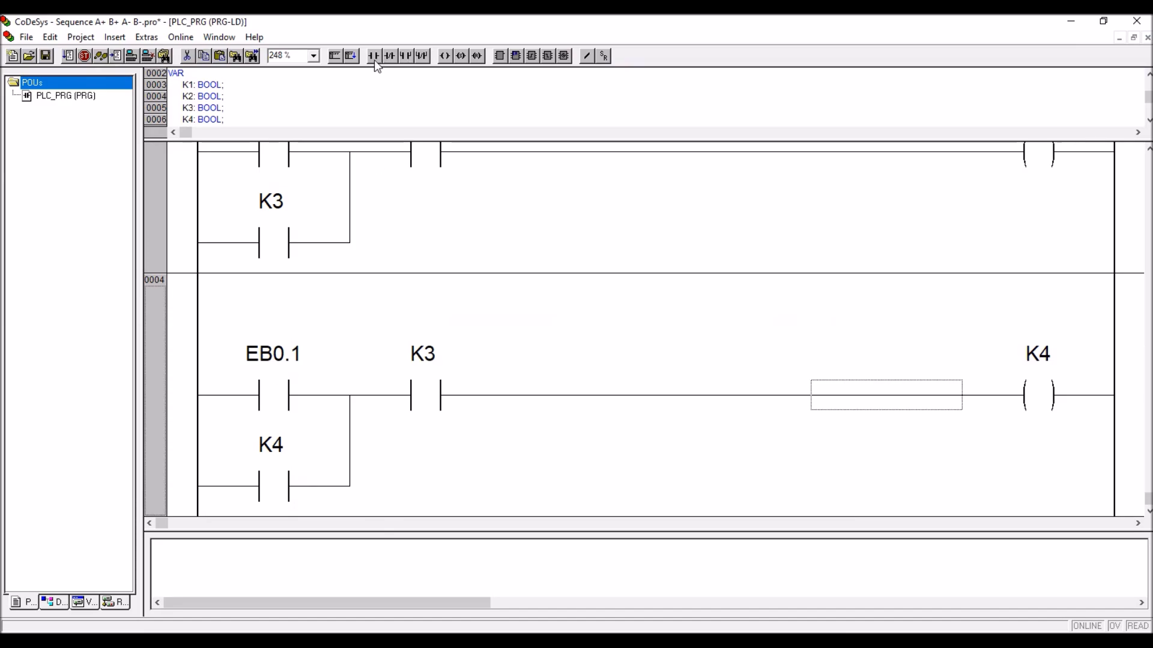
pyautogui.click(351, 56)
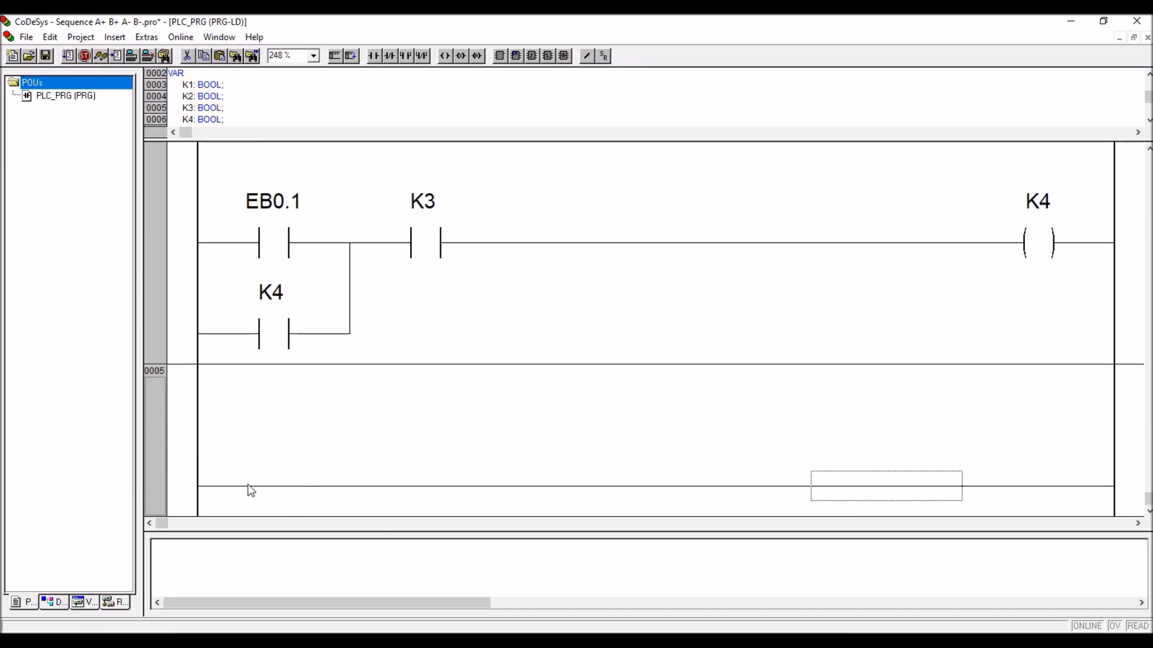
# - Insert a normally open contact named K1 and an unnamed output coil in network 0005
pyautogui.click(373, 56)
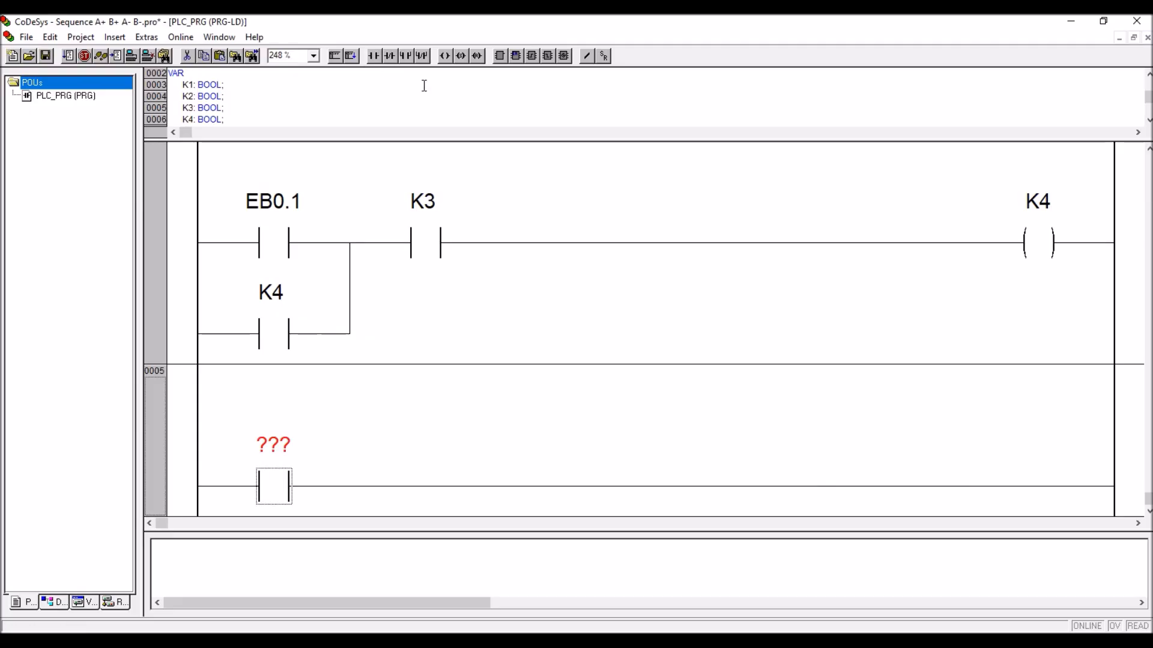
pyautogui.click(604, 505)
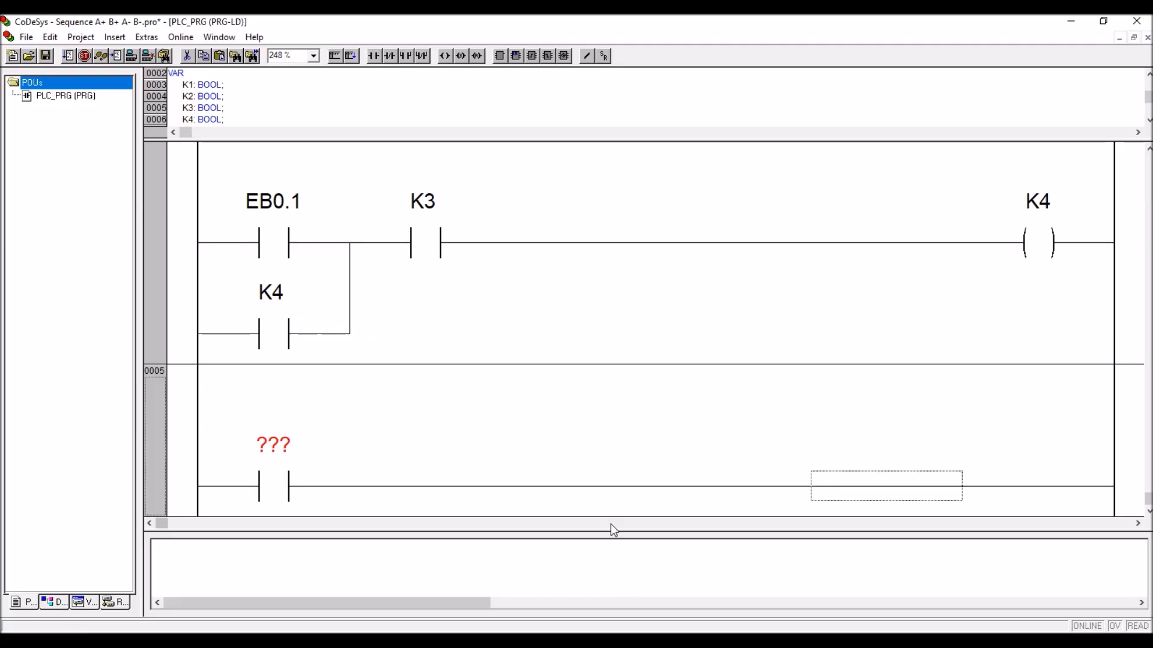
pyautogui.click(445, 60)
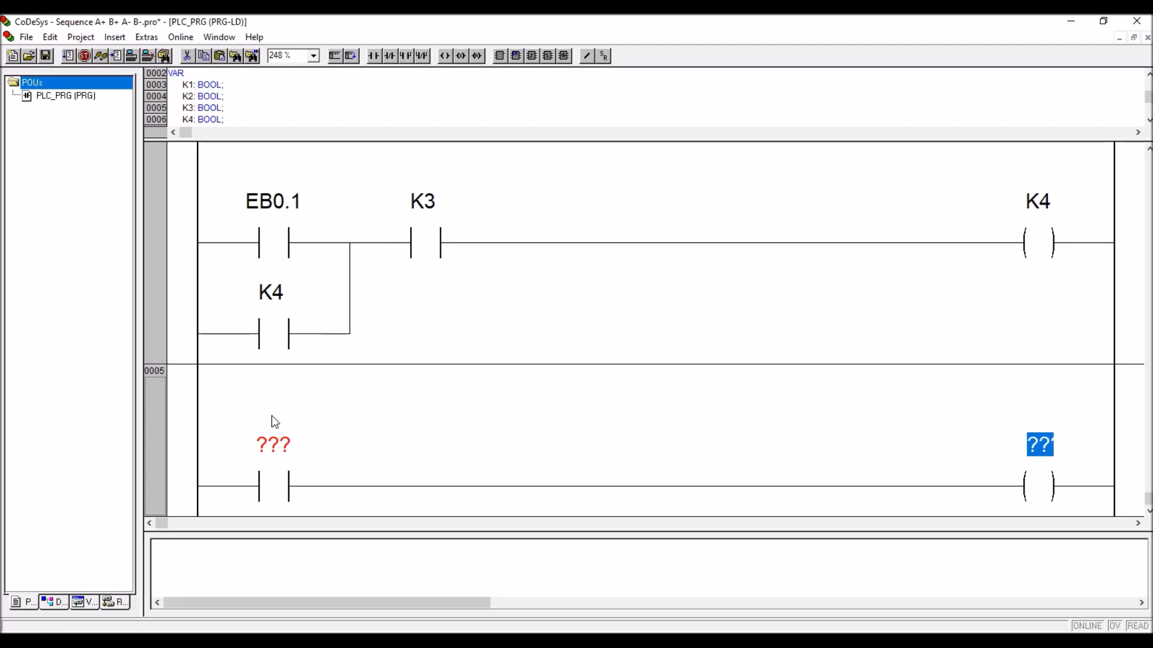
pyautogui.click(274, 444)
pyautogui.write('K1')
pyautogui.press('Return')
pyautogui.click(1040, 444)
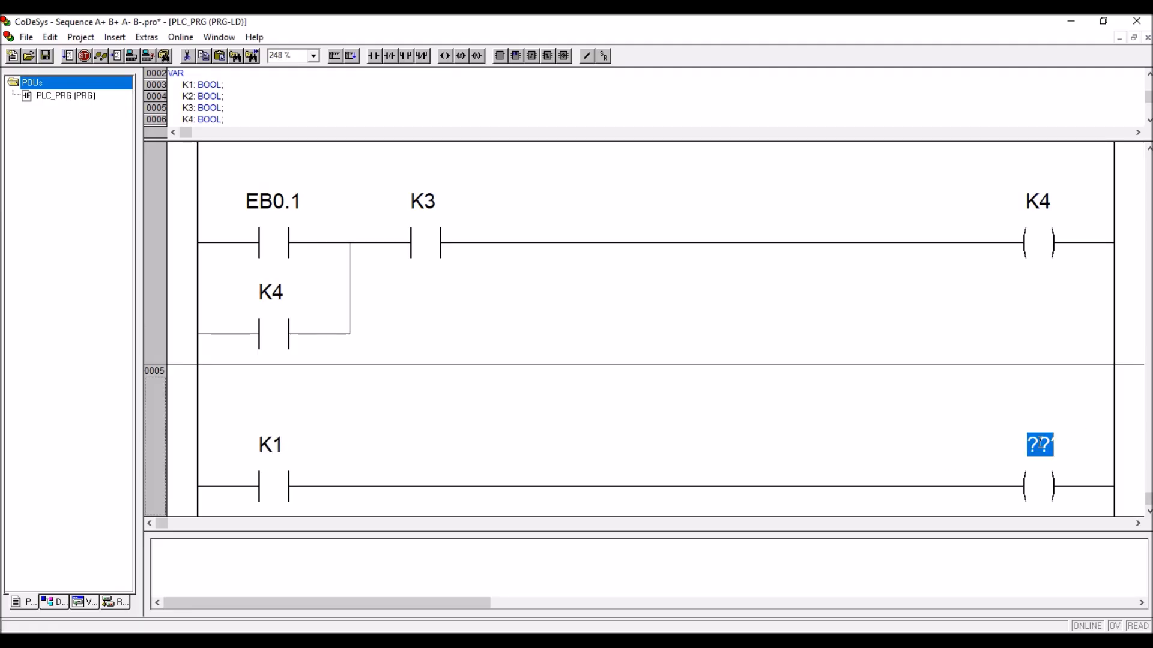
pyautogui.write('Y1')
pyautogui.press('Return')
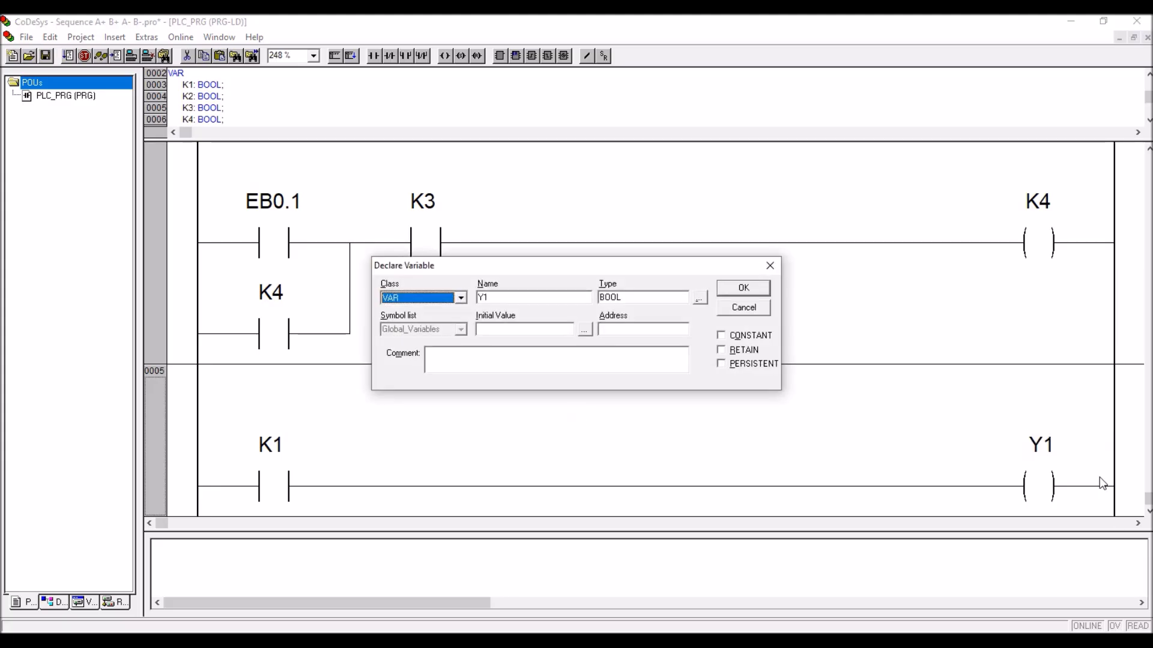
pyautogui.click(769, 265)
# - Rename the coil in network 0005 to AB0.0, checking the output assignments in the network 0001 comment
pyautogui.click(1036, 444)
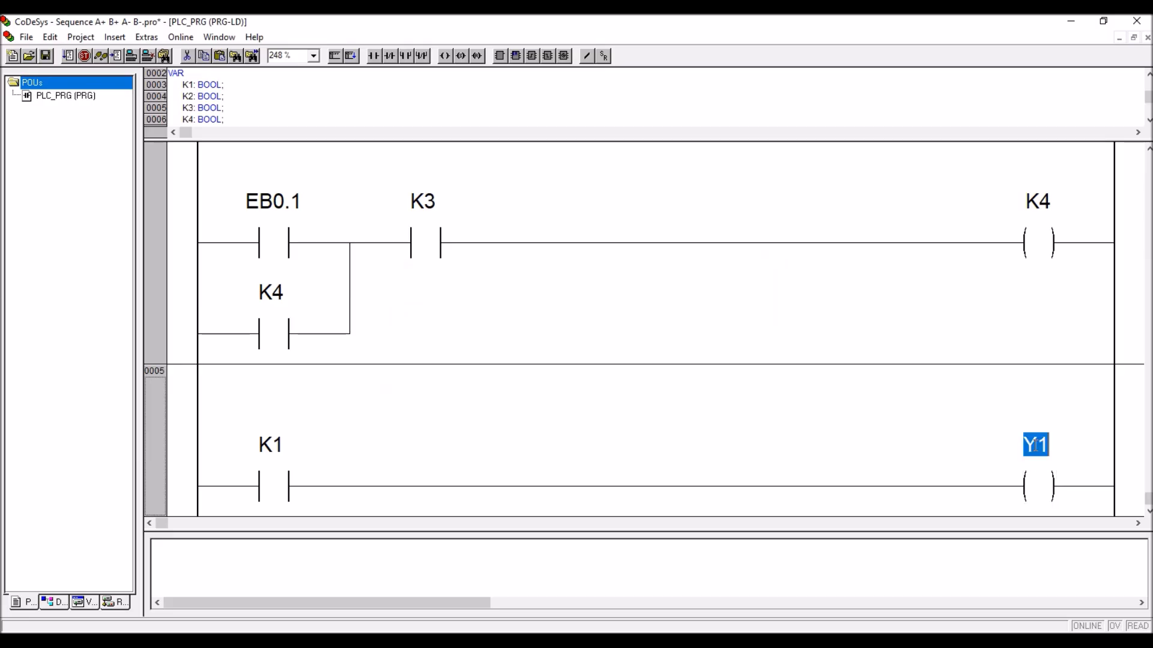
pyautogui.press('BackSpace')
pyautogui.scroll(10, 930, 379)
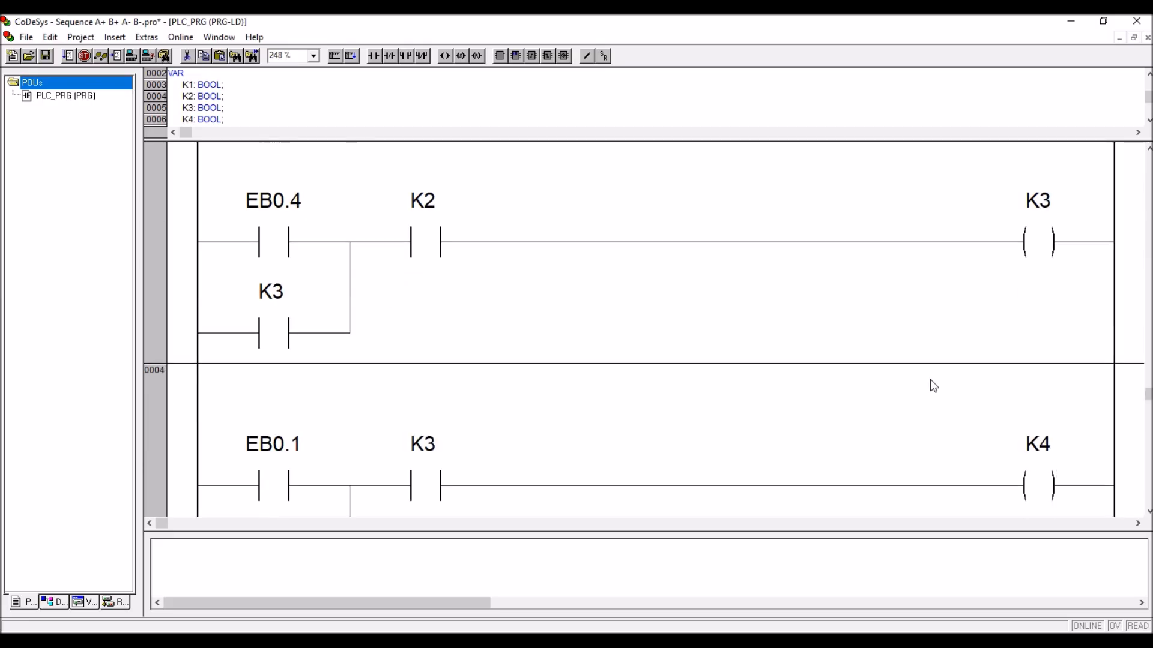
pyautogui.scroll(-10, 841, 252)
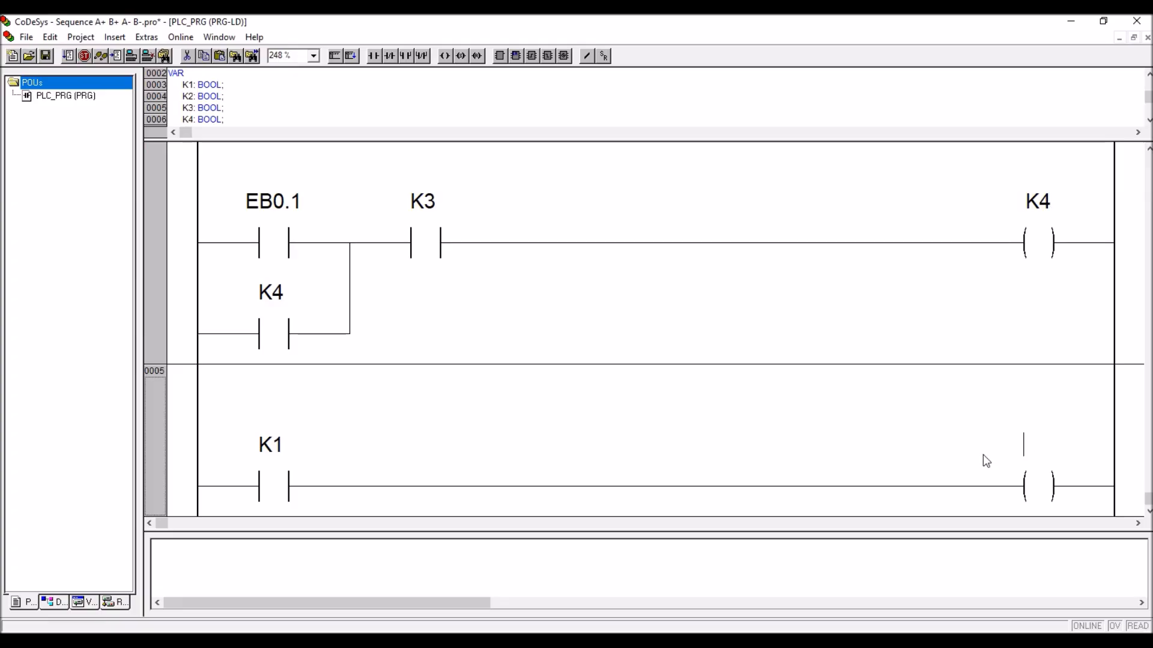
pyautogui.write('AB0.0')
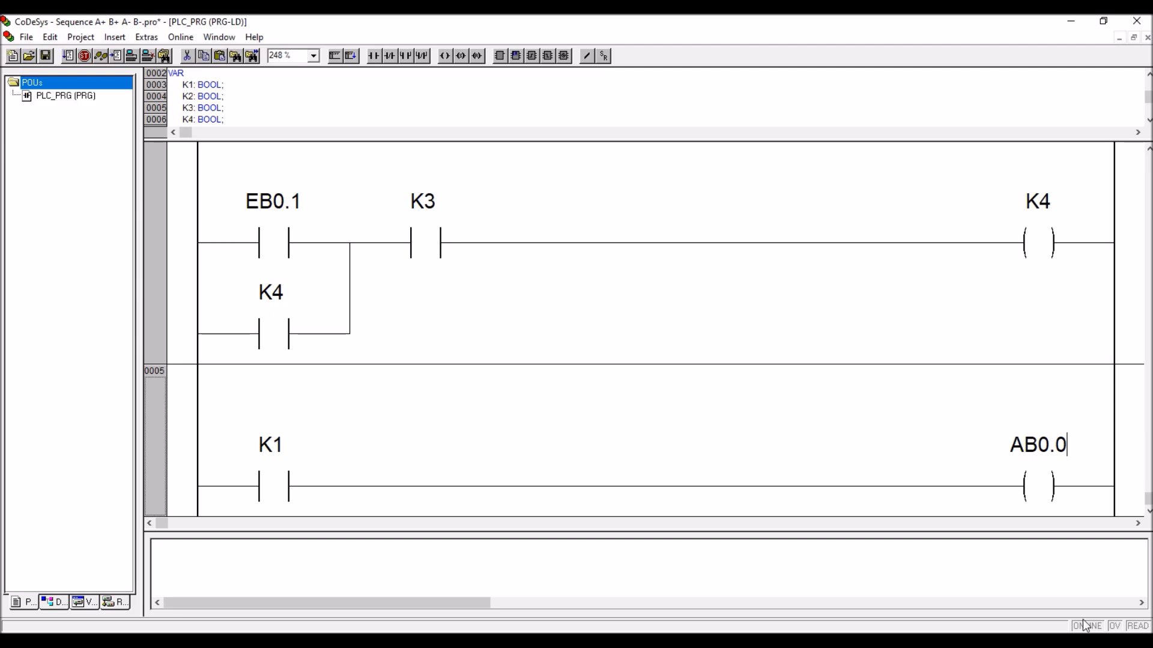
pyautogui.click(743, 440)
# - Check the Y1 switching entries in Word's IO matrix, and insert a normally closed K3 contact after K1 in network 0005
pyautogui.click(376, 641)
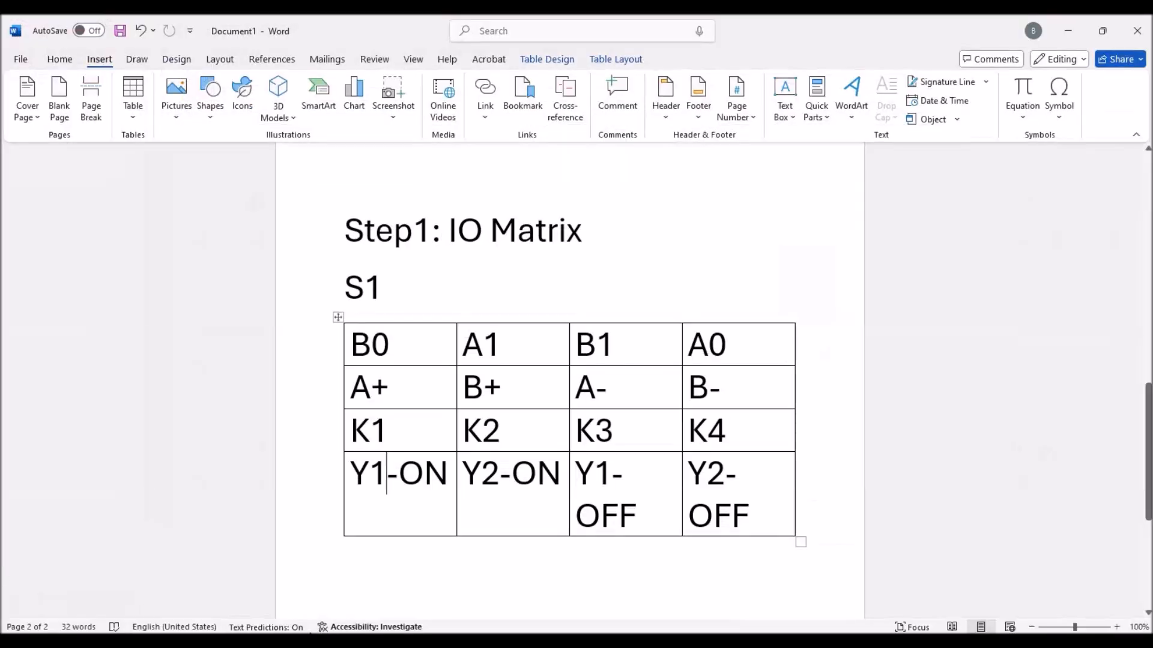
pyautogui.click(401, 437)
pyautogui.click(405, 478)
pyautogui.click(1072, 41)
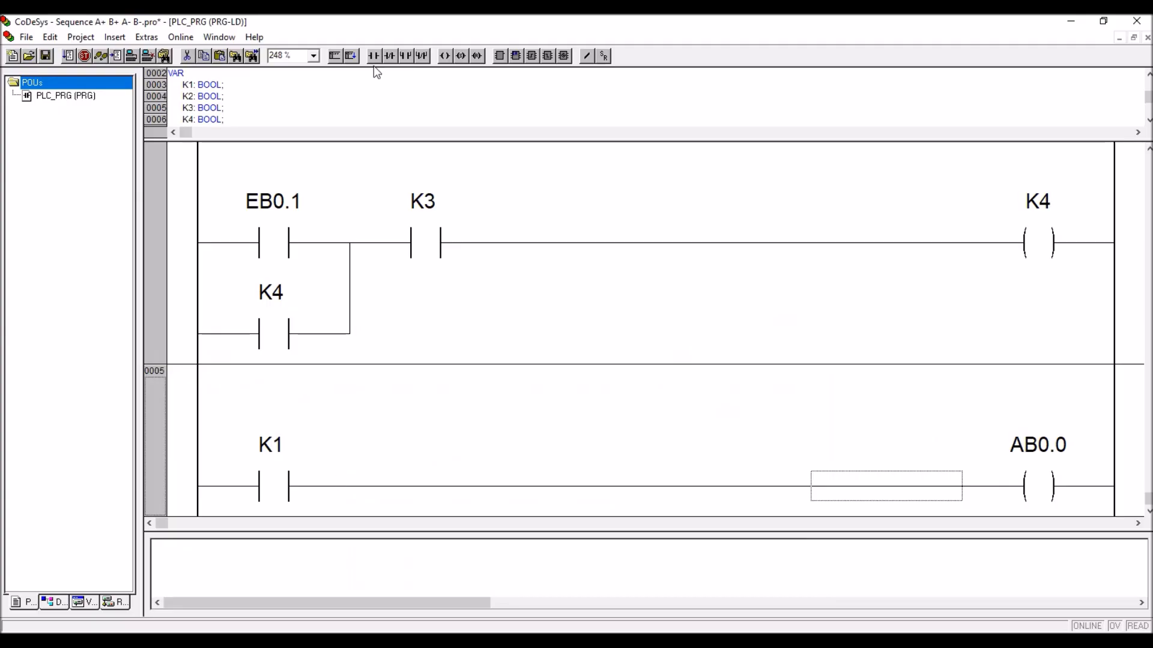
pyautogui.click(389, 55)
pyautogui.click(414, 445)
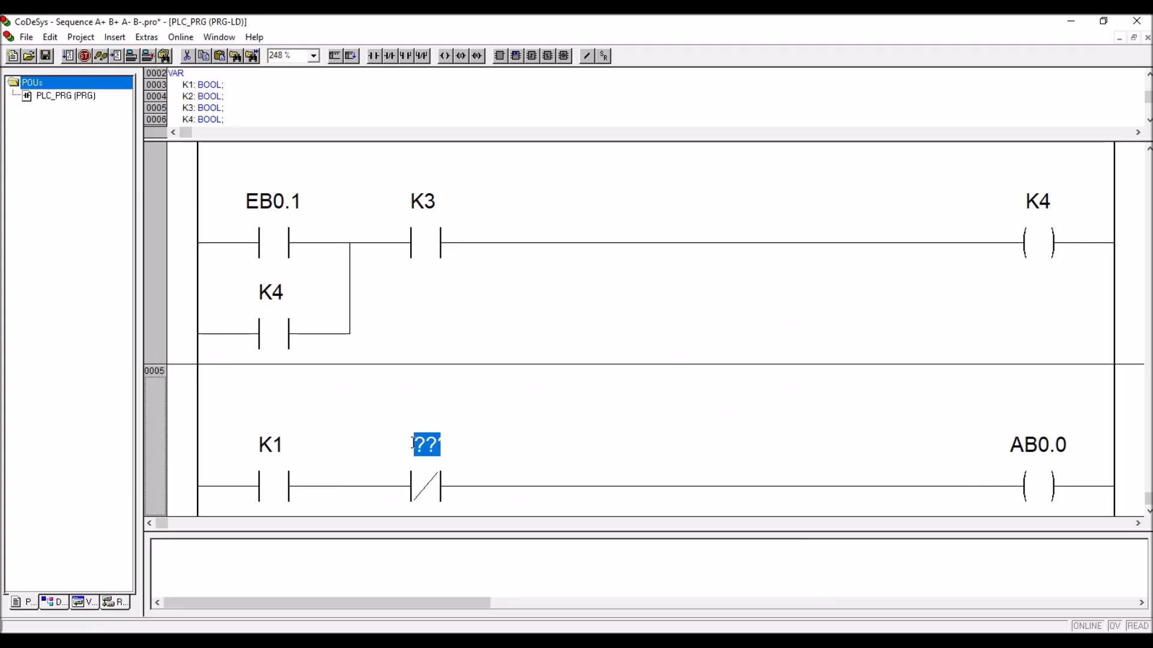
pyautogui.write('K3')
pyautogui.press('Return')
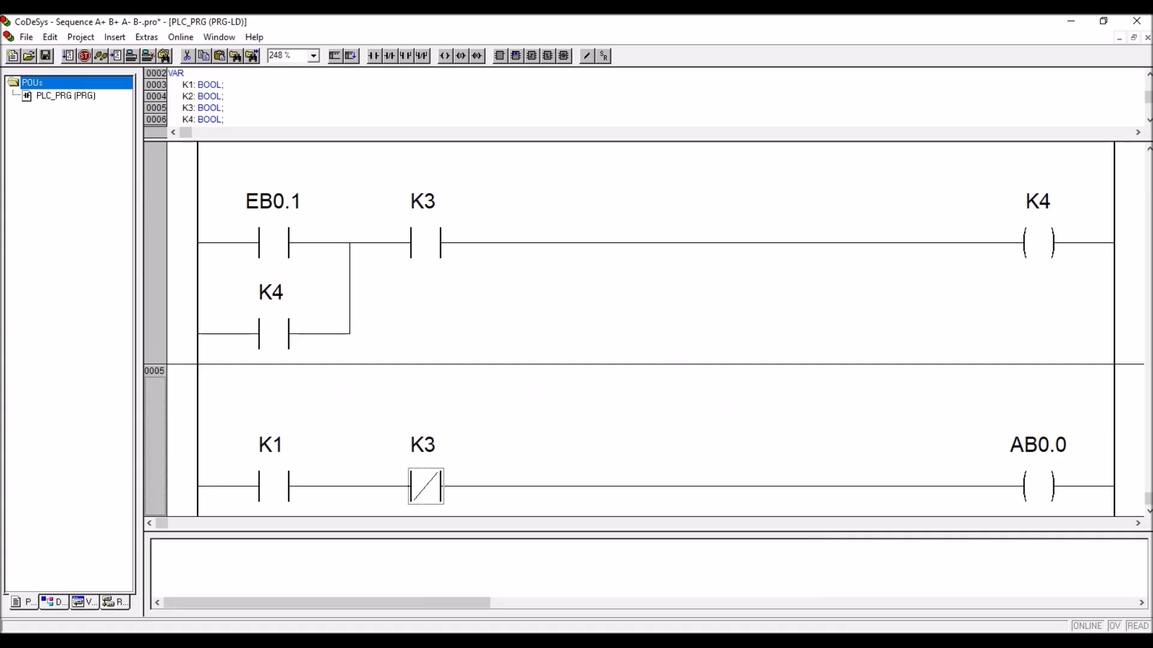
# - Insert a new network below network 0005, and check the K2 and K4 entries of the IO matrix in Word
pyautogui.press('Right')
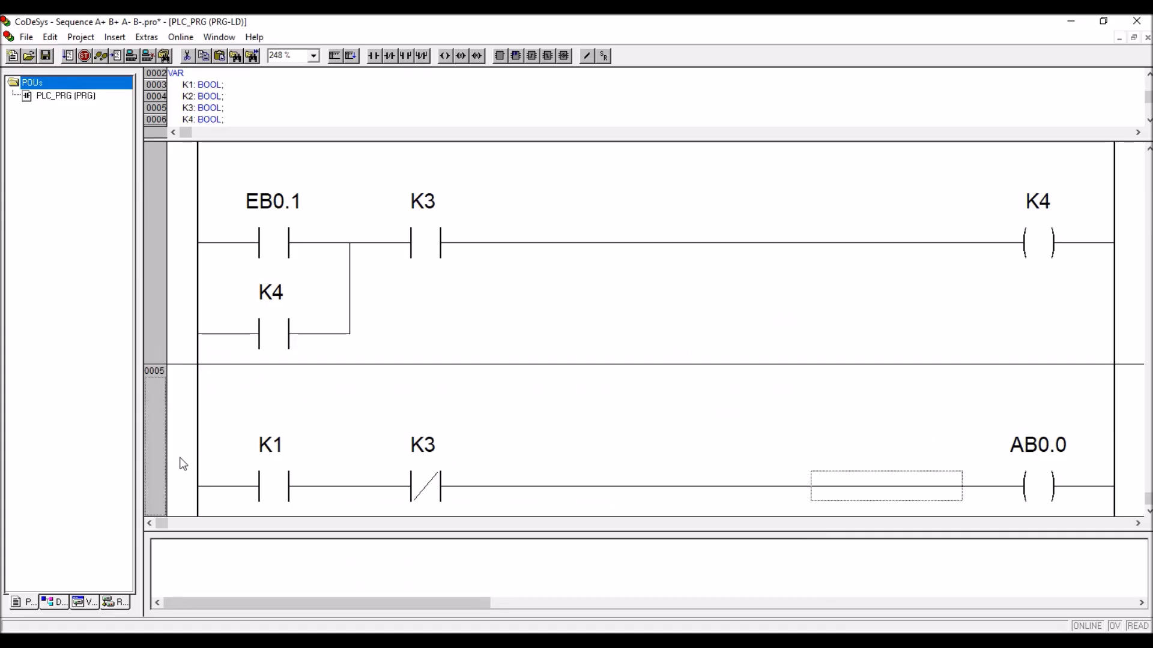
pyautogui.click(350, 56)
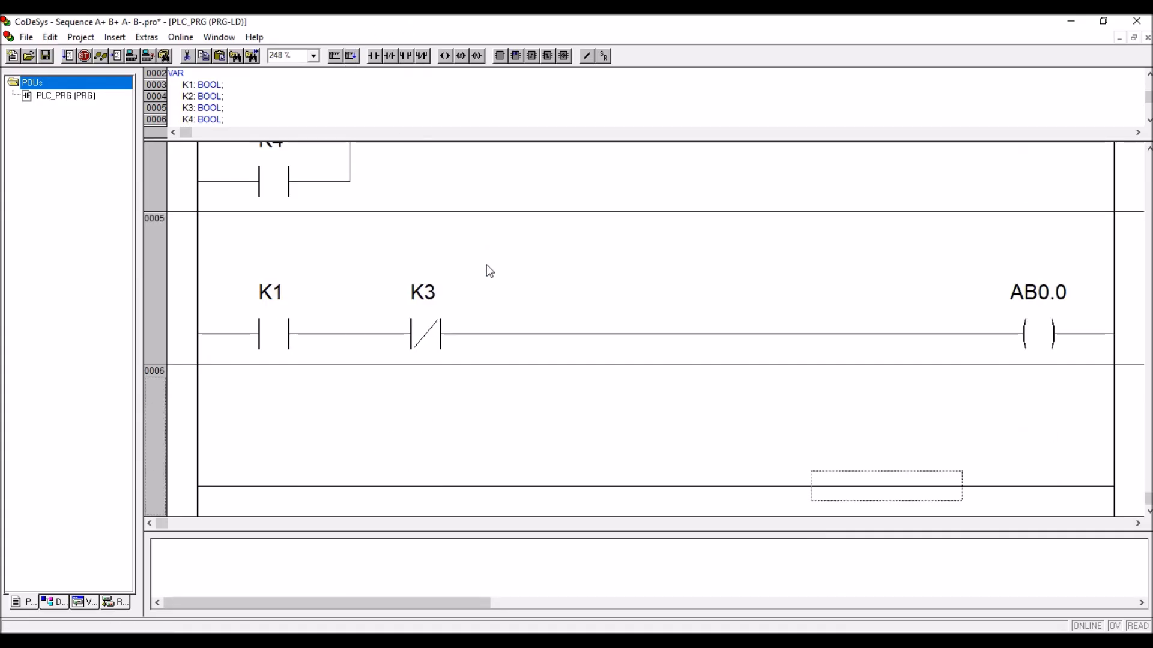
pyautogui.click(390, 640)
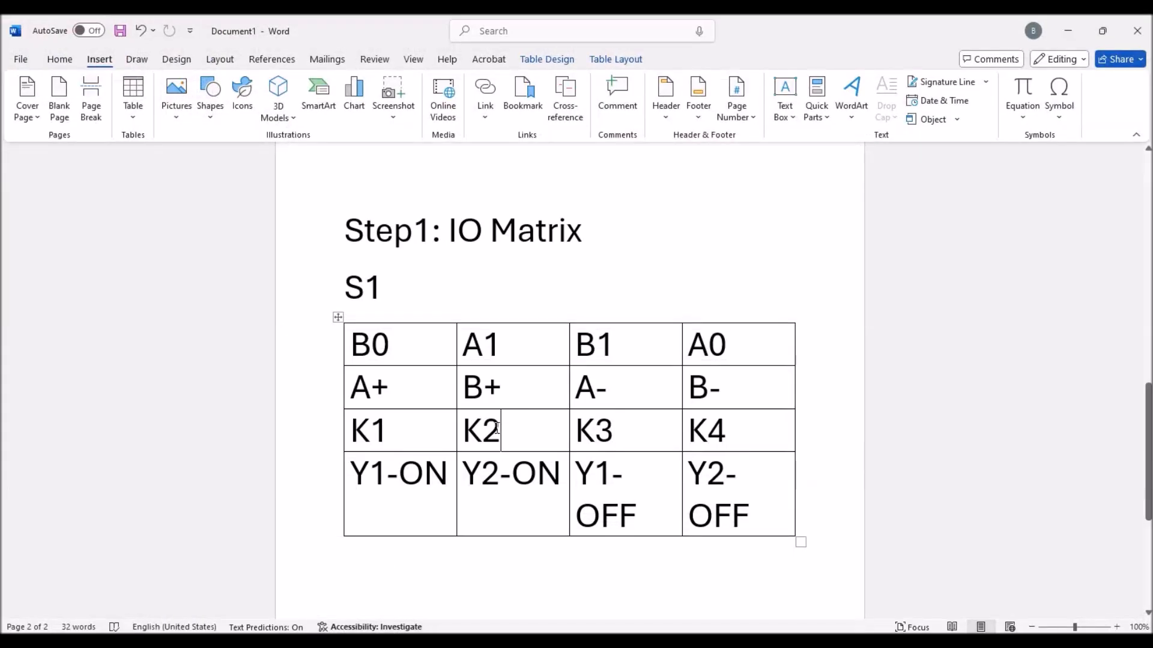
pyautogui.click(742, 445)
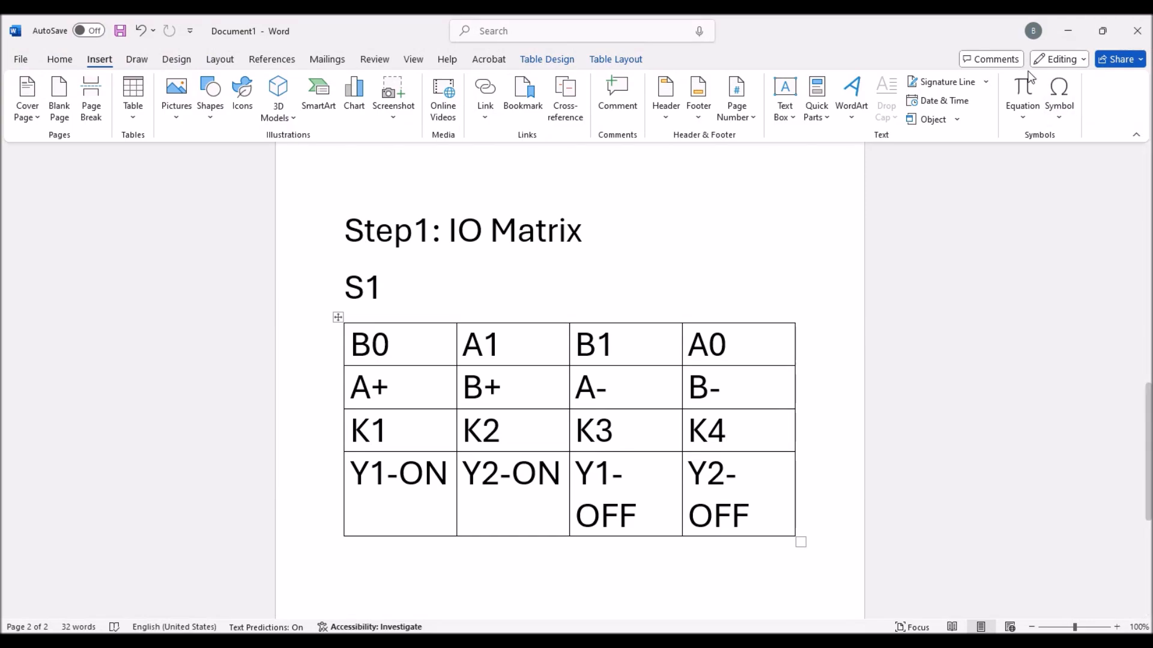
pyautogui.click(1068, 31)
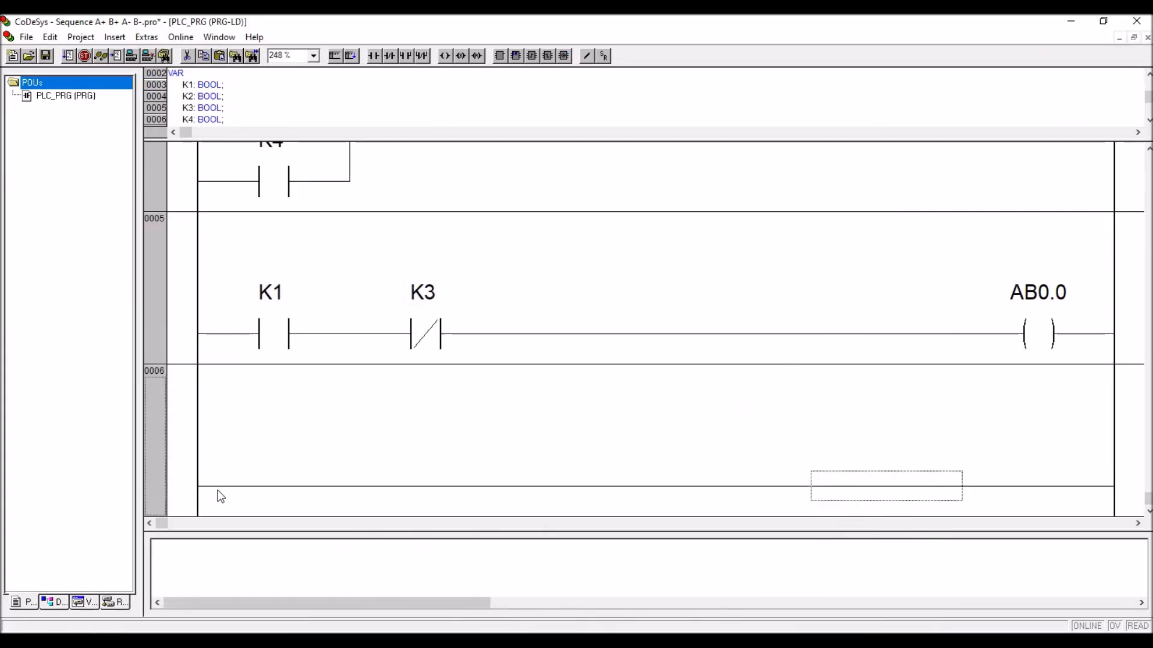
# - Insert a normally open contact named K2 in network 0006
pyautogui.click(374, 56)
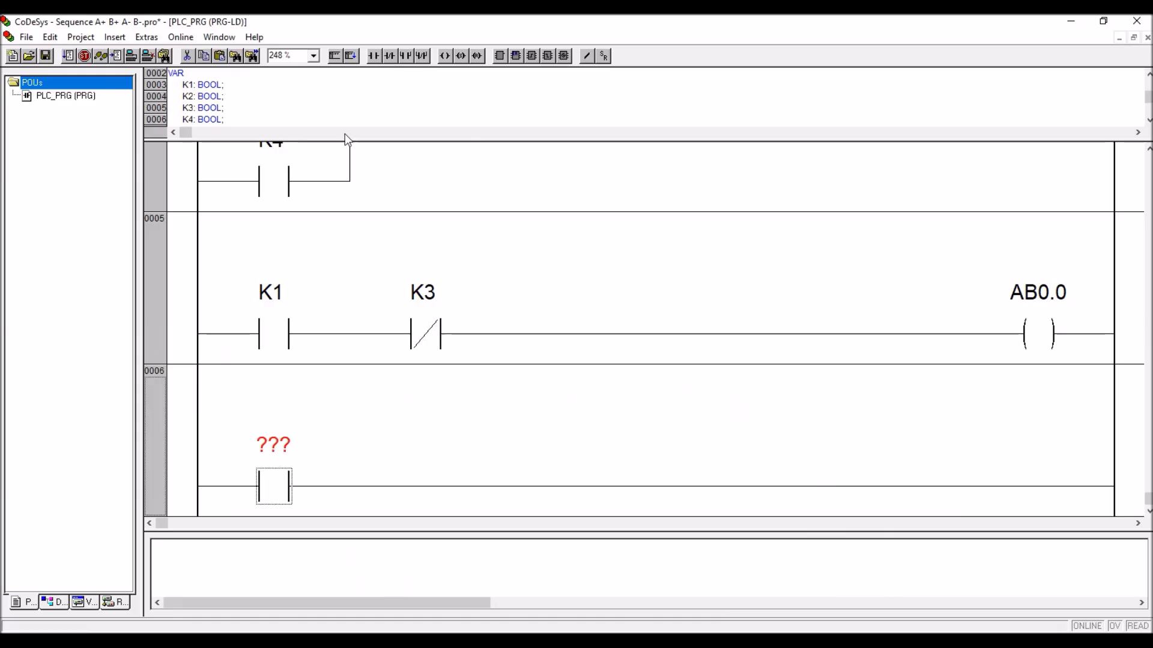
pyautogui.click(267, 447)
pyautogui.write('K2')
pyautogui.press('Return')
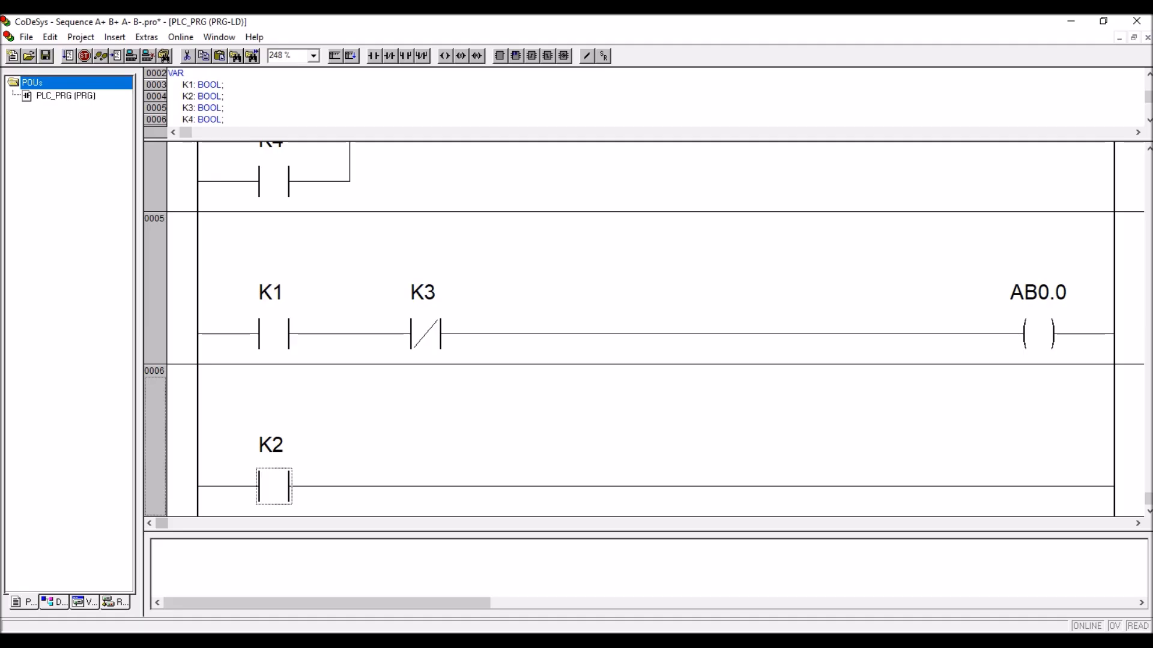
# - Insert a normally open contact named K4 in series after K2 in network 0006
pyautogui.press('Right')
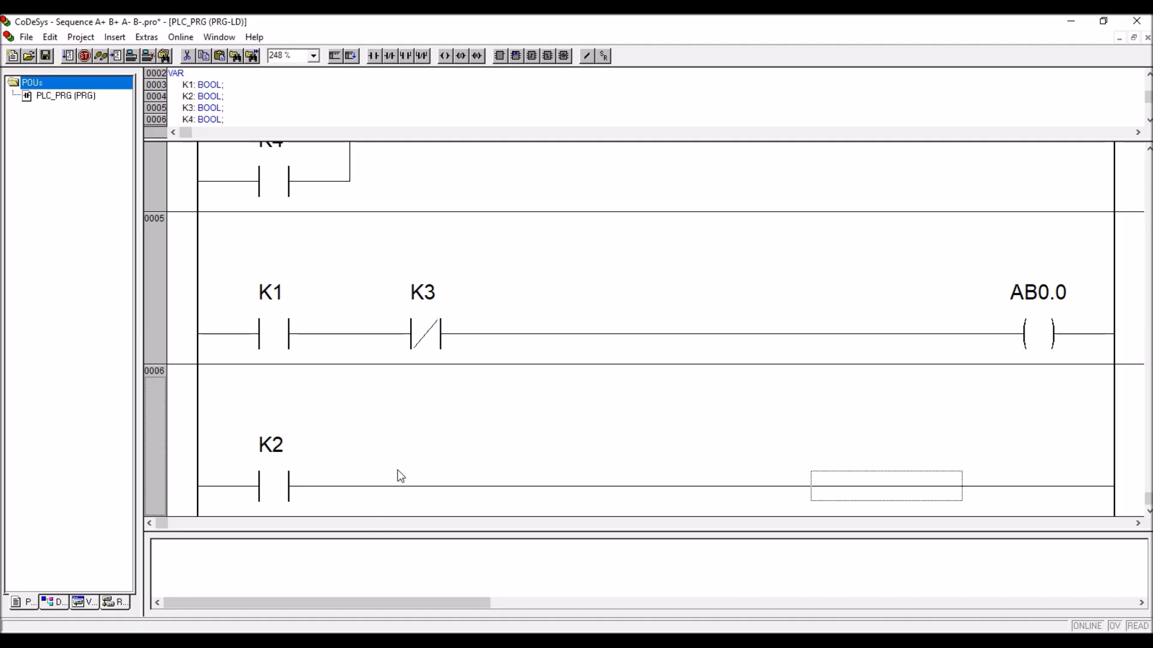
pyautogui.click(373, 55)
pyautogui.click(428, 443)
pyautogui.write('K4')
pyautogui.press('Return')
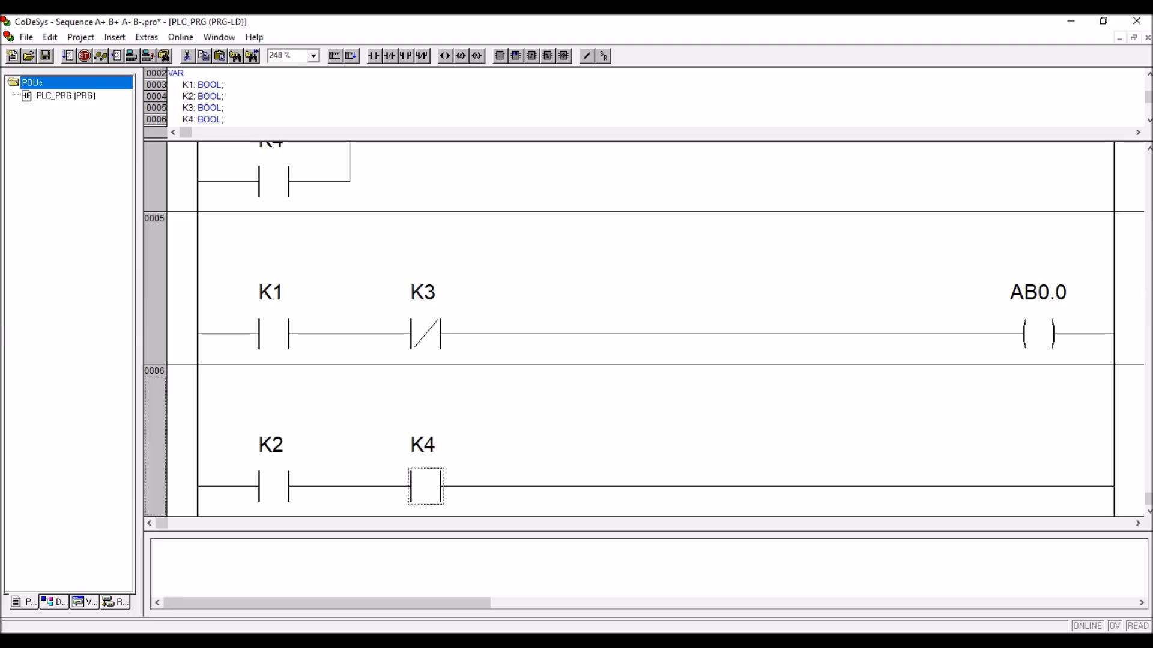
# - Check the Y2 output assignment in the network 0001 comment, and add a coil named AB0.3 at the end of network 0006
pyautogui.scroll(10, 985, 440)
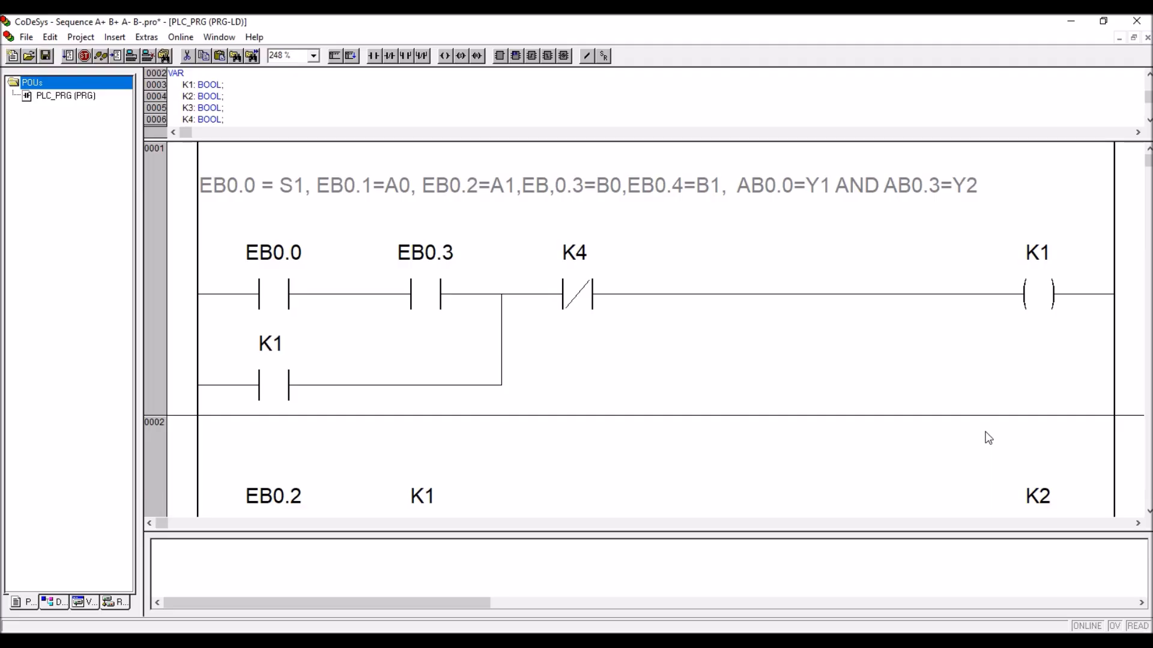
pyautogui.scroll(-10, 951, 252)
pyautogui.click(1038, 486)
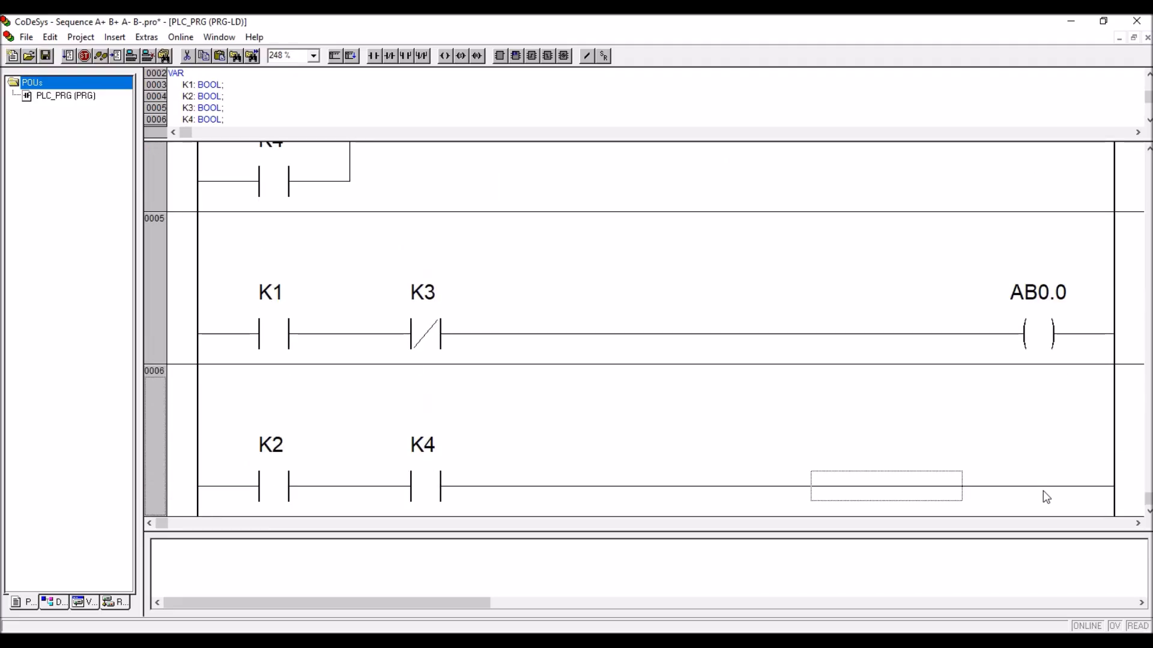
pyautogui.click(447, 55)
pyautogui.write('AB0.3')
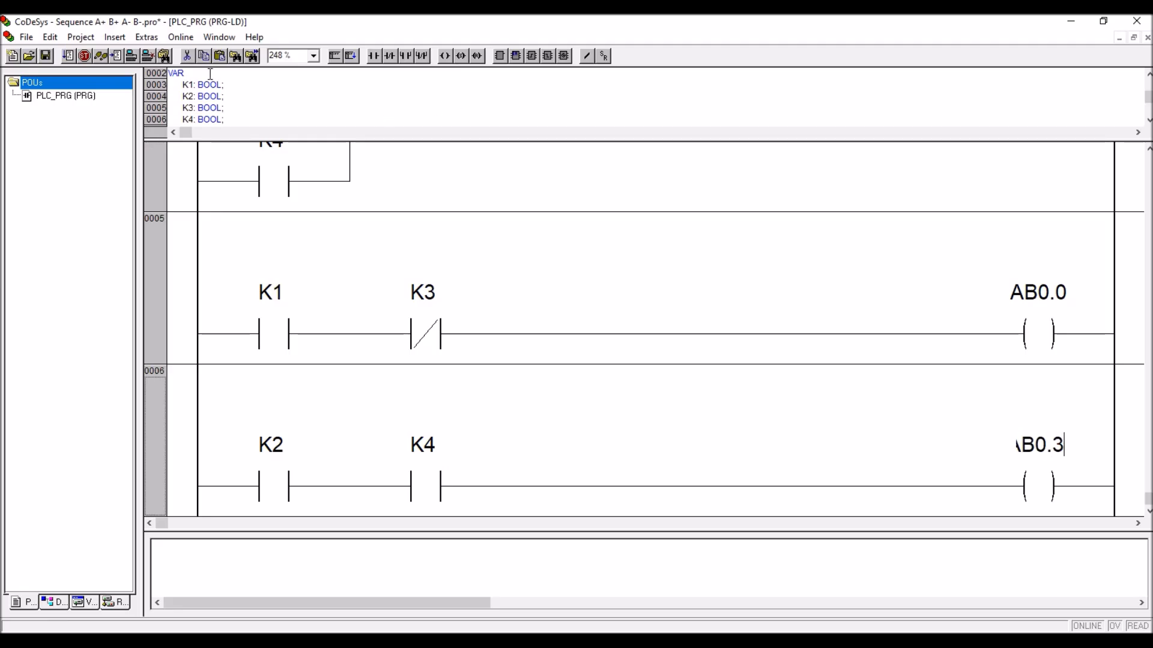
pyautogui.press('Return')
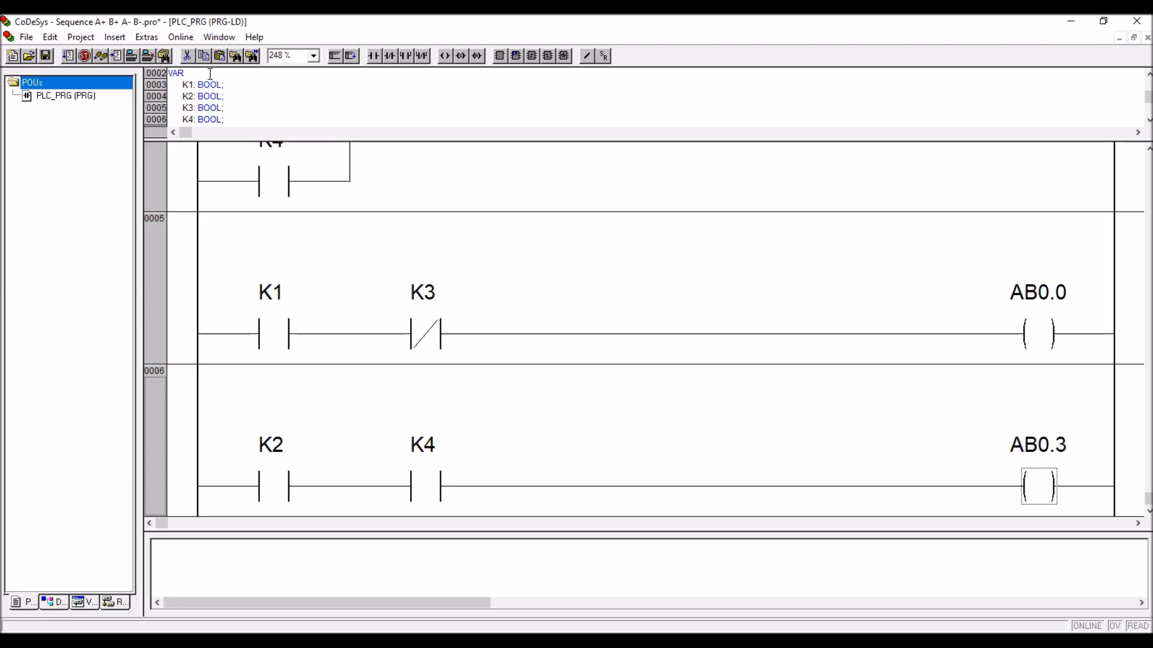
# - Open the workspace options and enable Dump symbol entries and Dump XML symbol table in the symbol configuration
pyautogui.scroll(10, 805, 383)
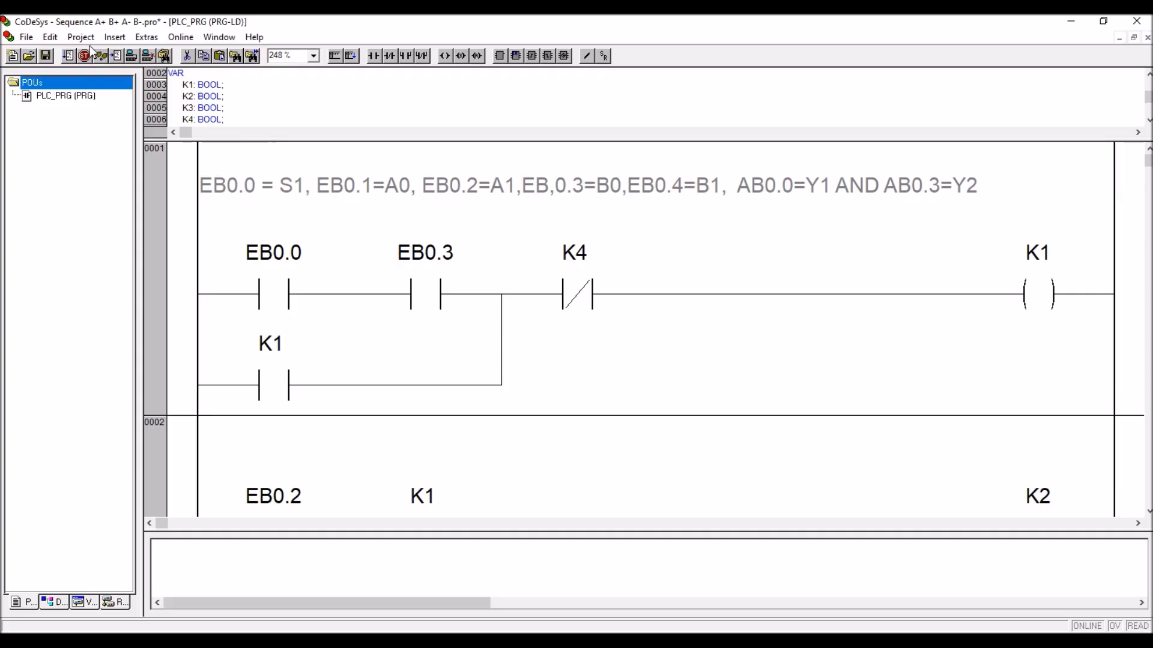
pyautogui.click(127, 601)
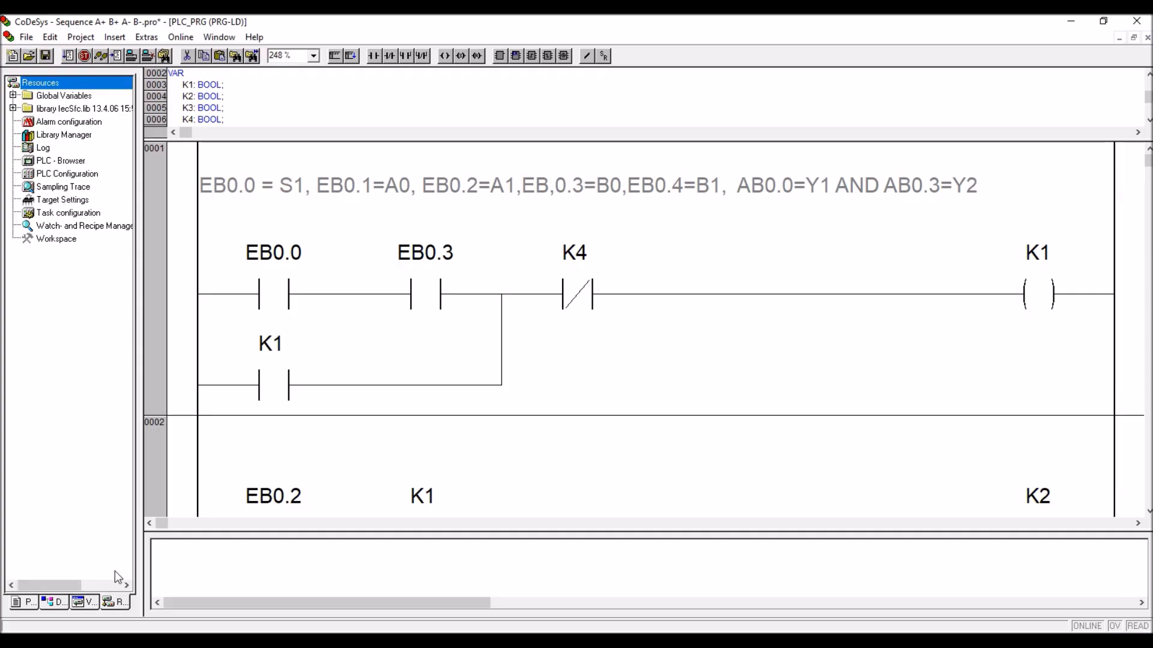
pyautogui.doubleClick(66, 240)
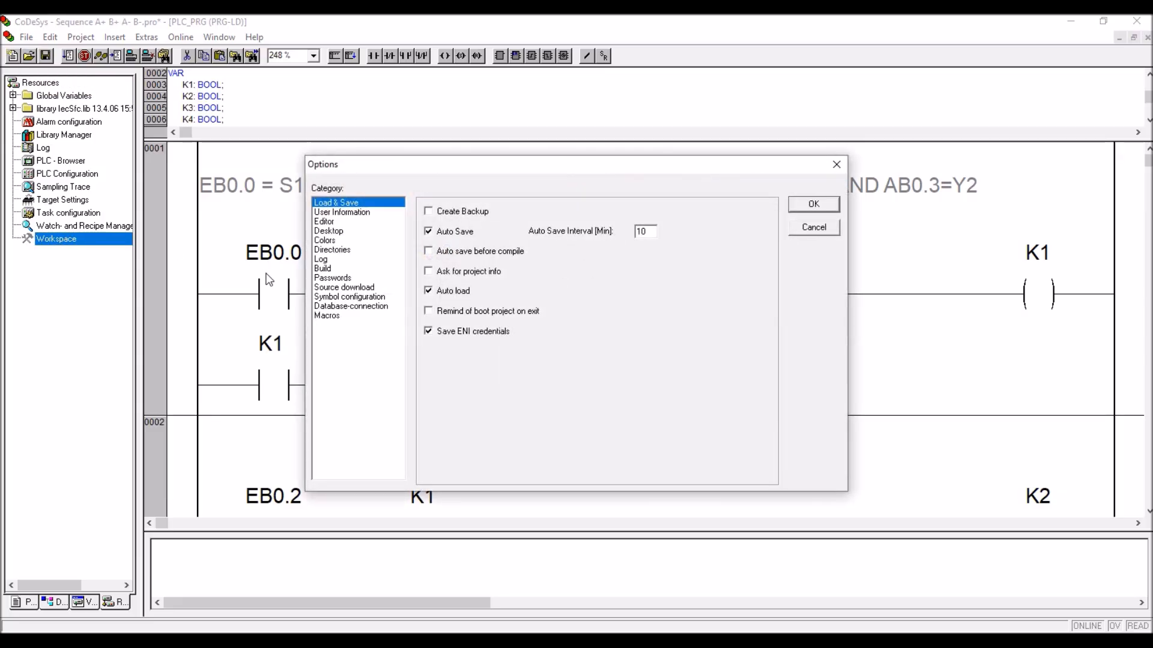
pyautogui.click(346, 296)
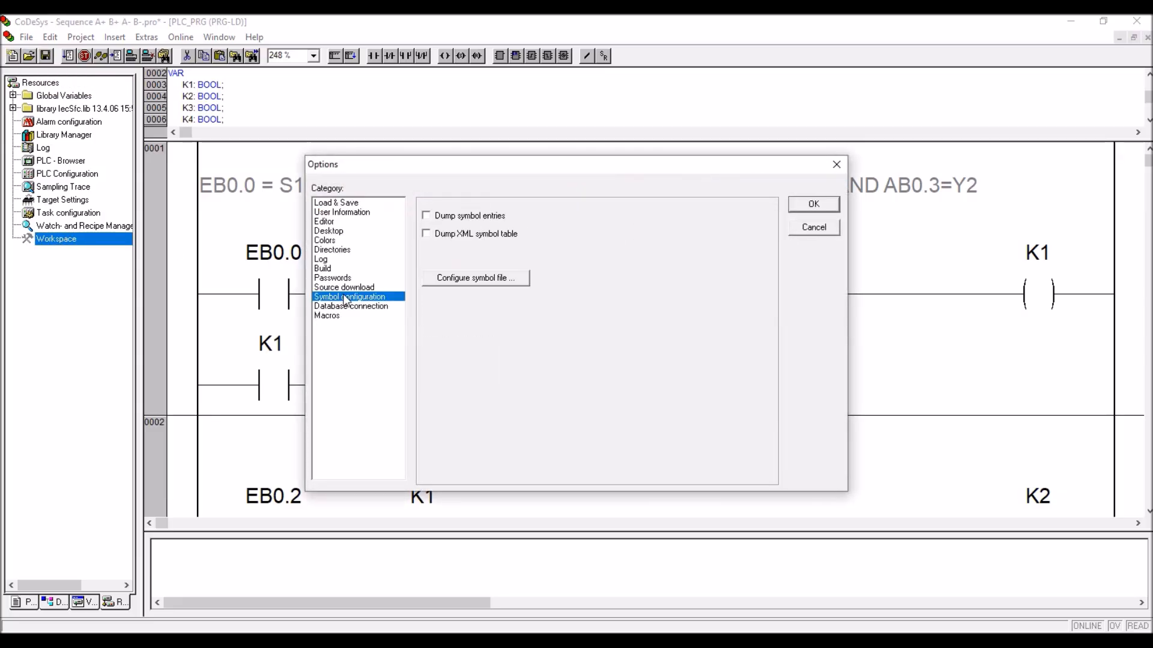
pyautogui.click(428, 217)
pyautogui.click(428, 233)
# - Clear Export variables of object for all project objects in the symbol file configuration, and accept the options
pyautogui.click(488, 280)
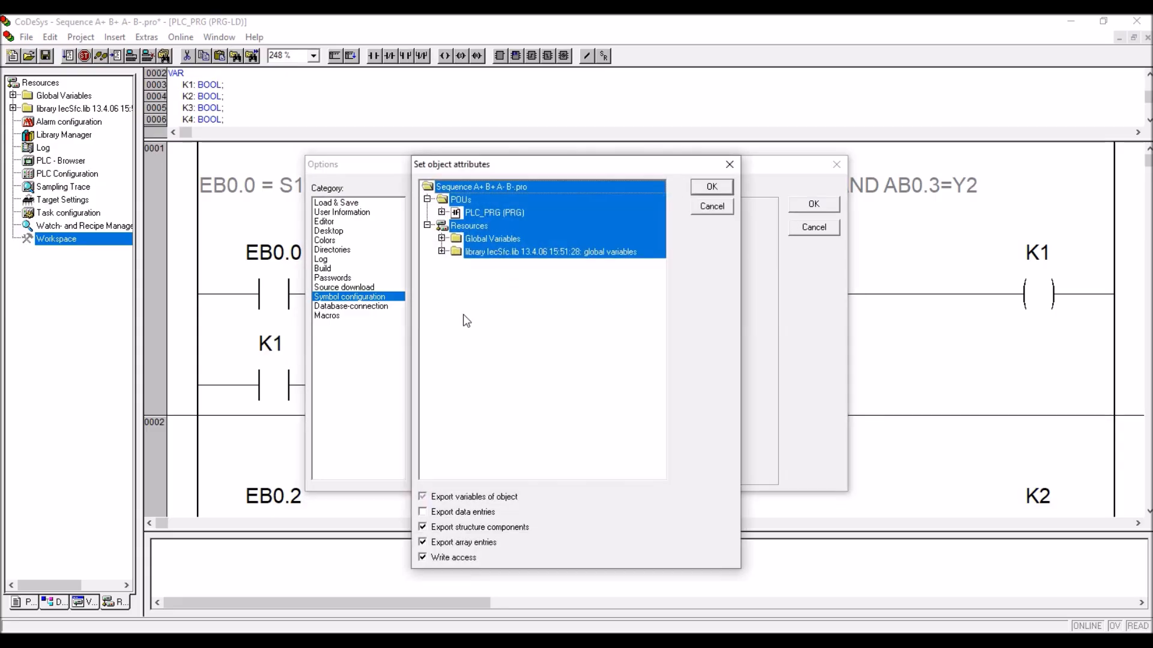
pyautogui.click(422, 497)
pyautogui.click(423, 497)
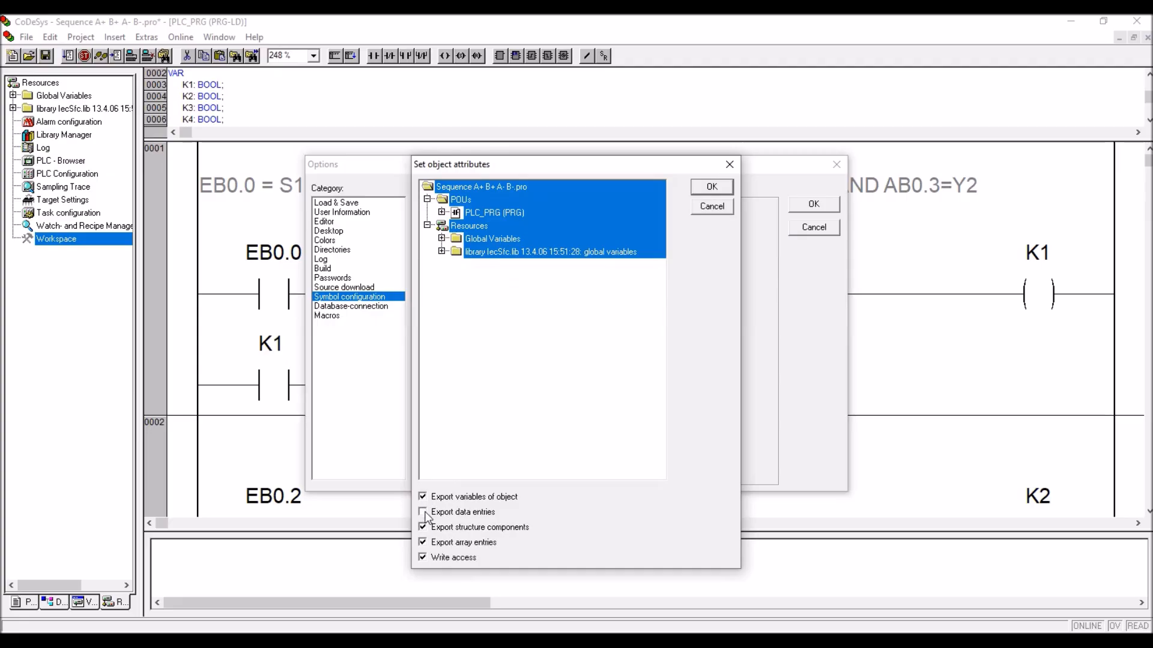
pyautogui.click(423, 527)
pyautogui.click(422, 542)
pyautogui.click(422, 557)
pyautogui.click(423, 497)
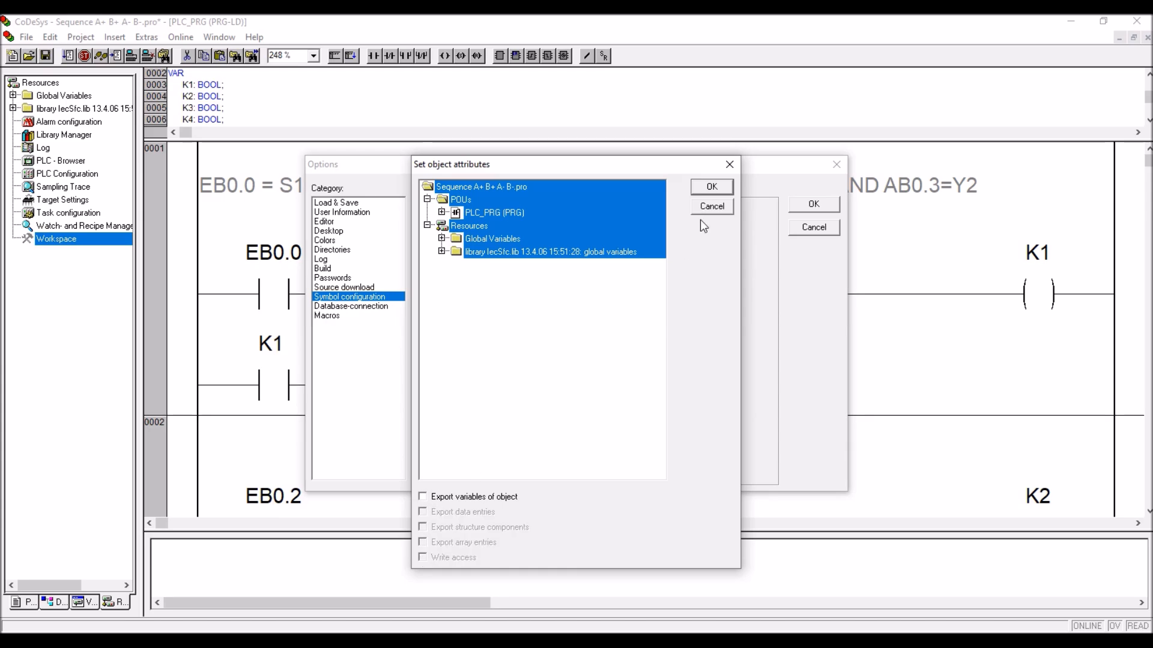
pyautogui.click(713, 188)
pyautogui.click(804, 206)
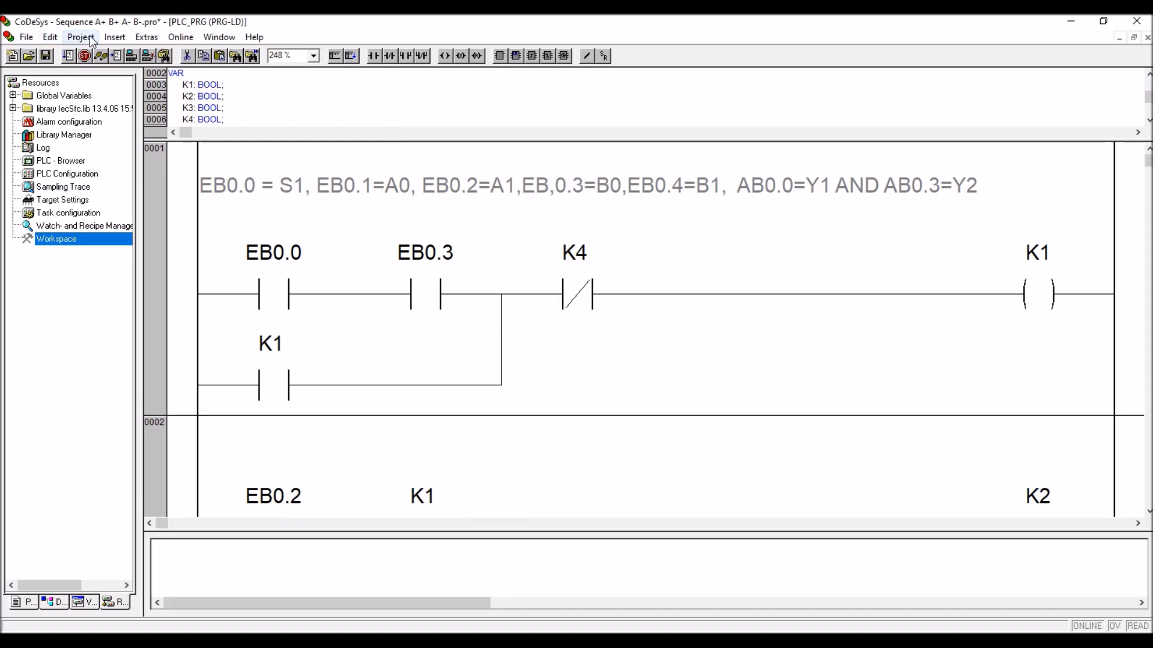
pyautogui.click(91, 41)
pyautogui.click(108, 88)
# - Enable exporting variables, data entries, structure components and array entries plus write access for all objects in the symbol file configuration, and rebuild the project
pyautogui.doubleClick(93, 240)
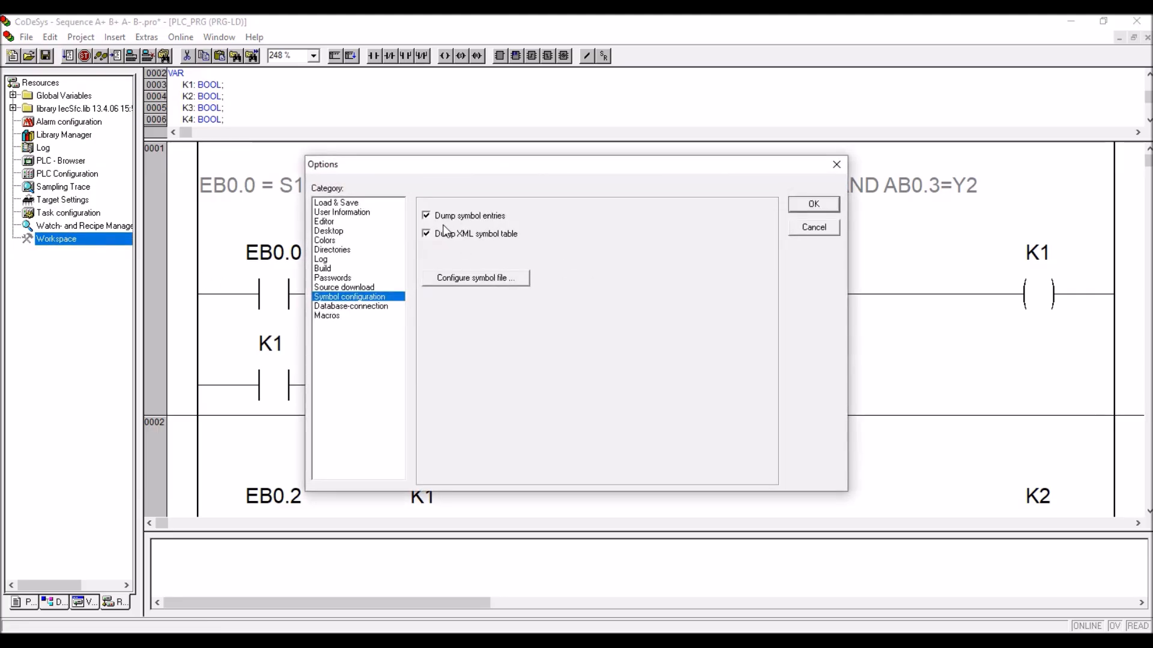
pyautogui.click(456, 278)
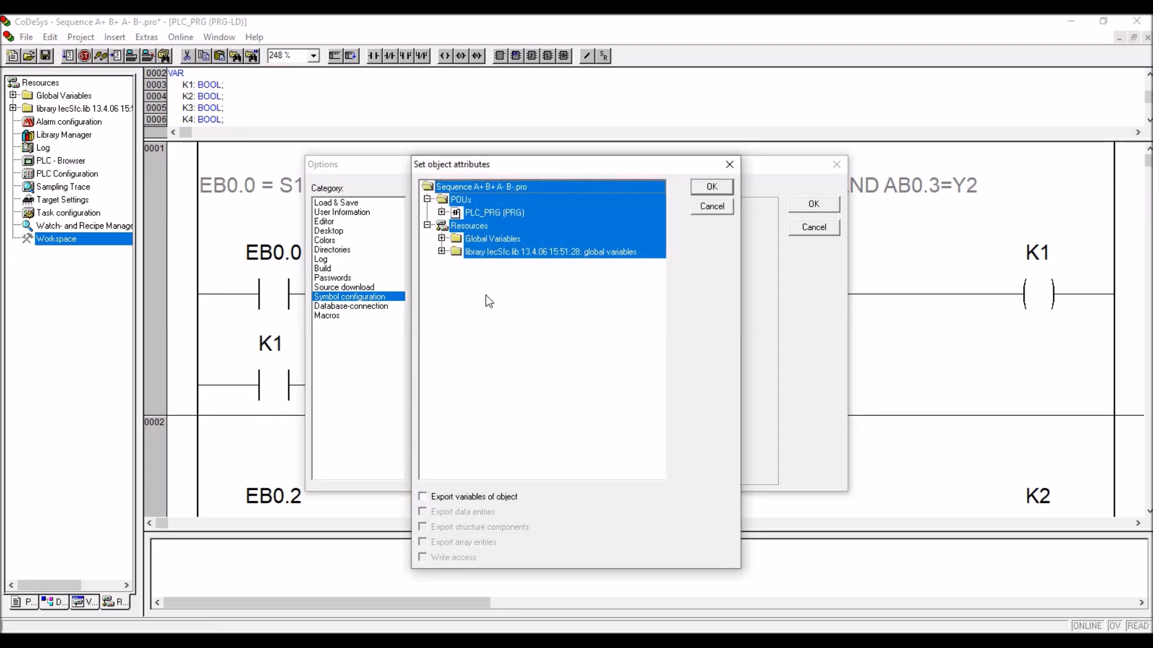
pyautogui.click(421, 496)
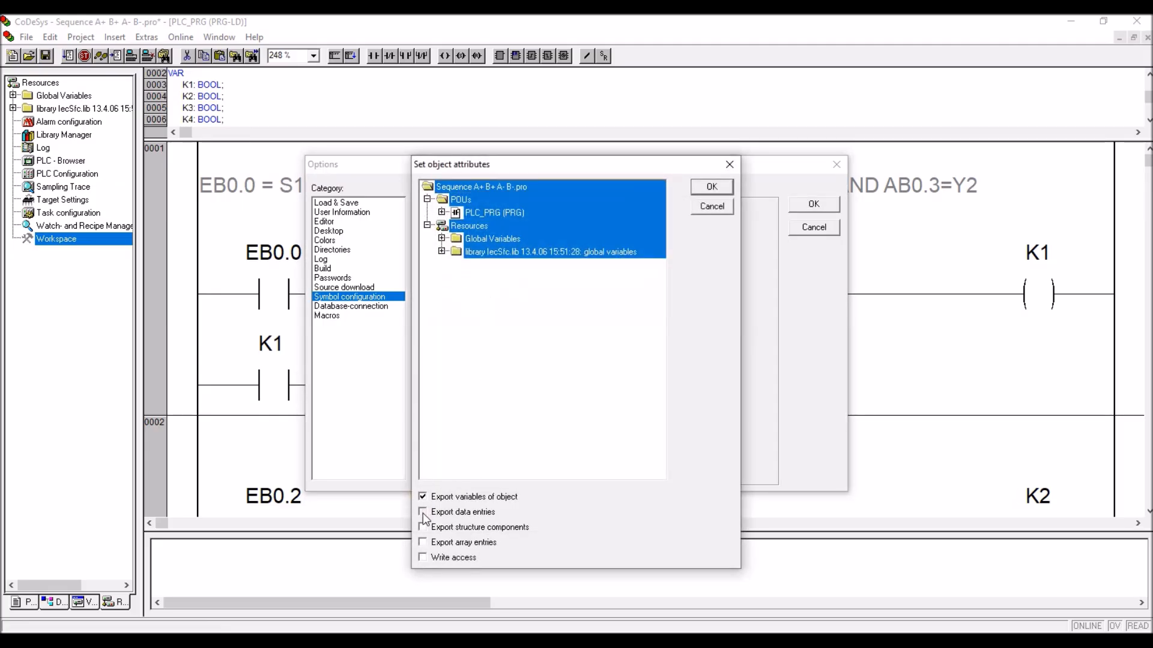
pyautogui.click(423, 543)
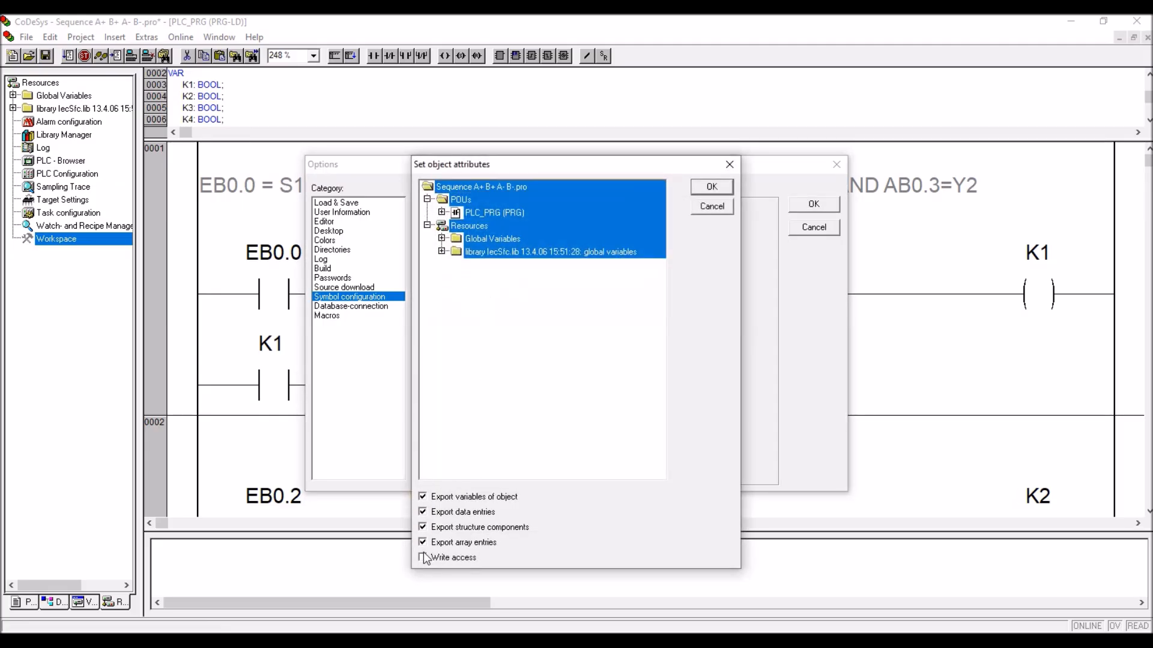
pyautogui.click(711, 190)
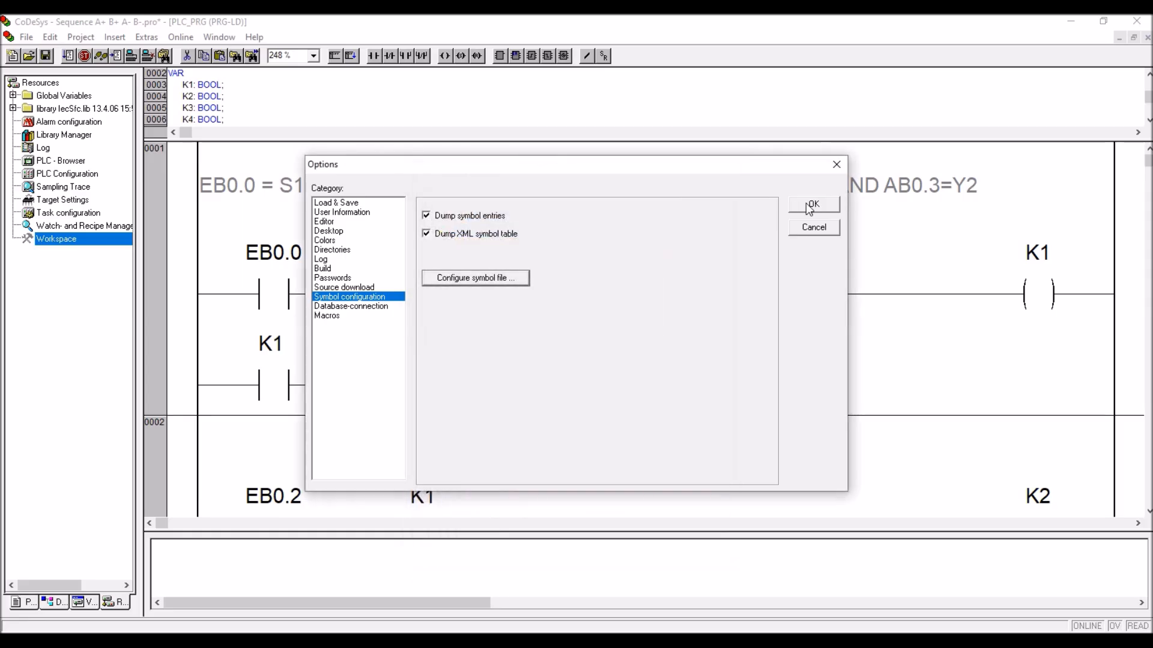
pyautogui.click(811, 206)
pyautogui.click(82, 41)
pyautogui.click(110, 71)
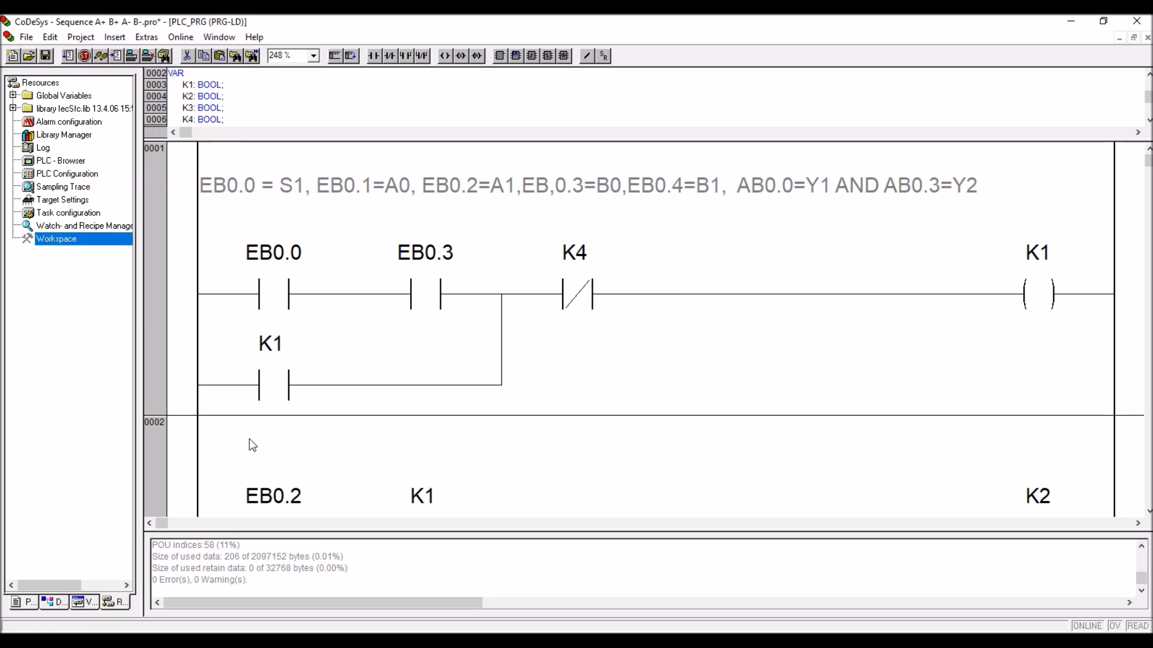
# - Launch the CoDeSys SP PLCWinNT V2.4 soft PLC and place its window clear of the ladder's left side
pyautogui.press('super')
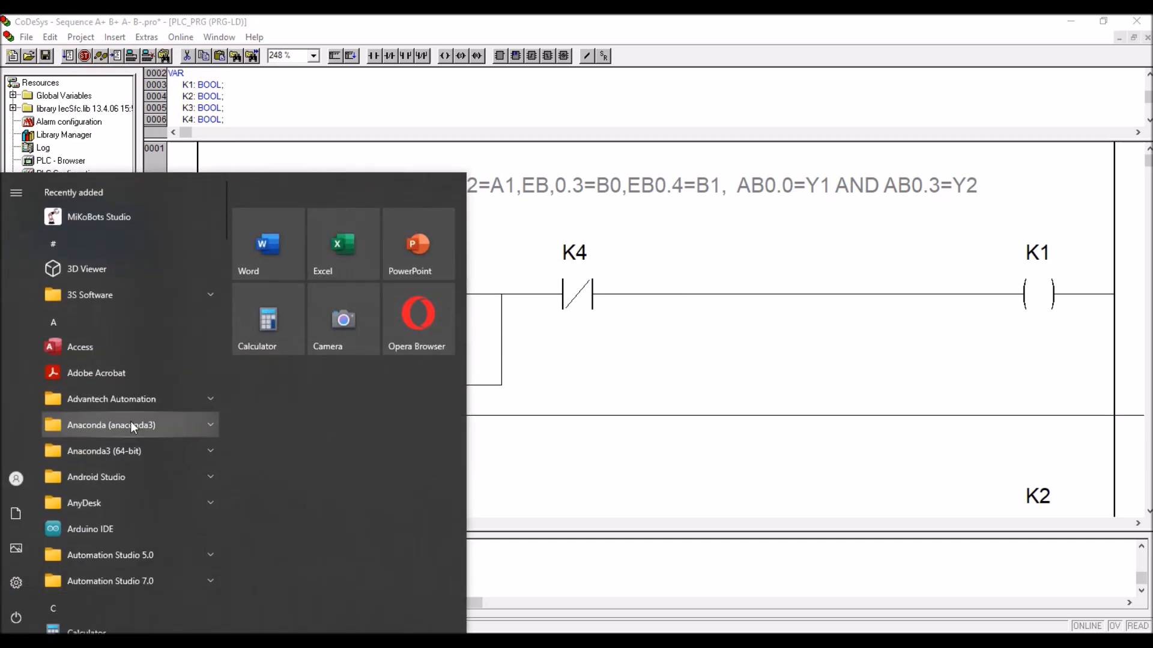
pyautogui.write('CODE')
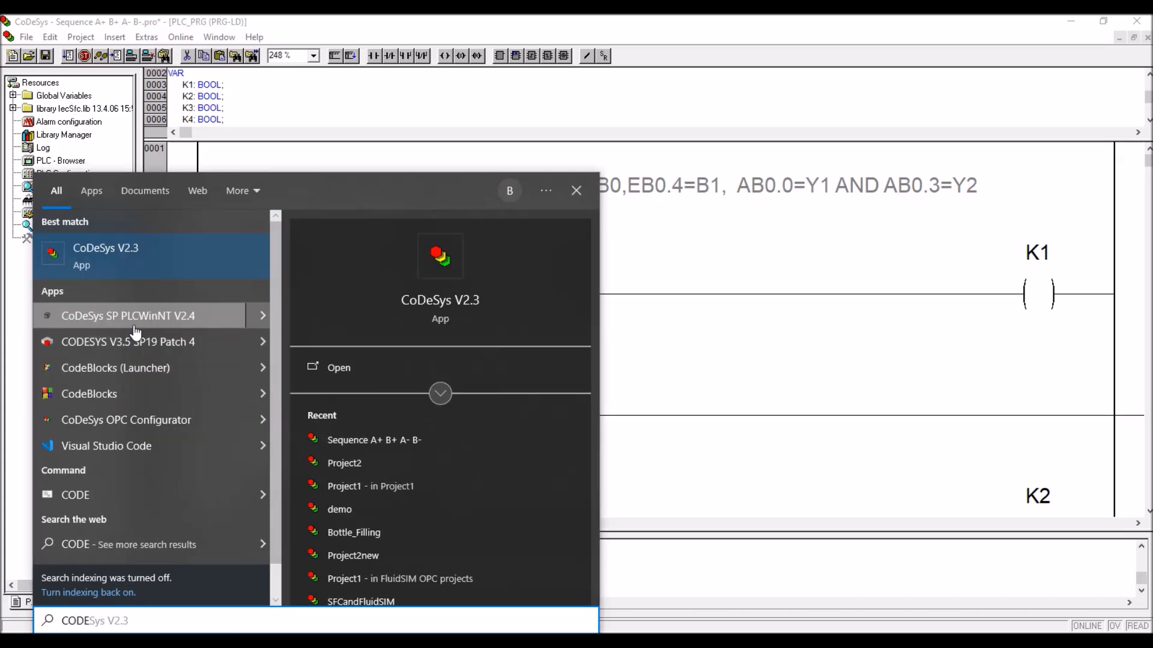
pyautogui.click(178, 325)
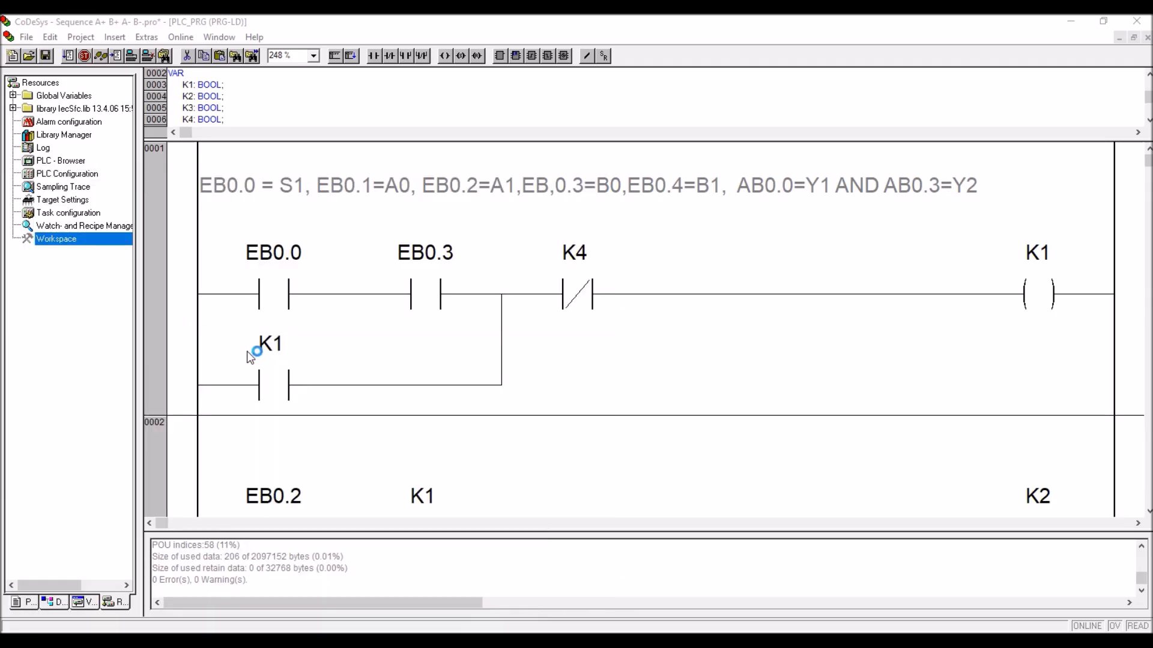
pyautogui.click(638, 378)
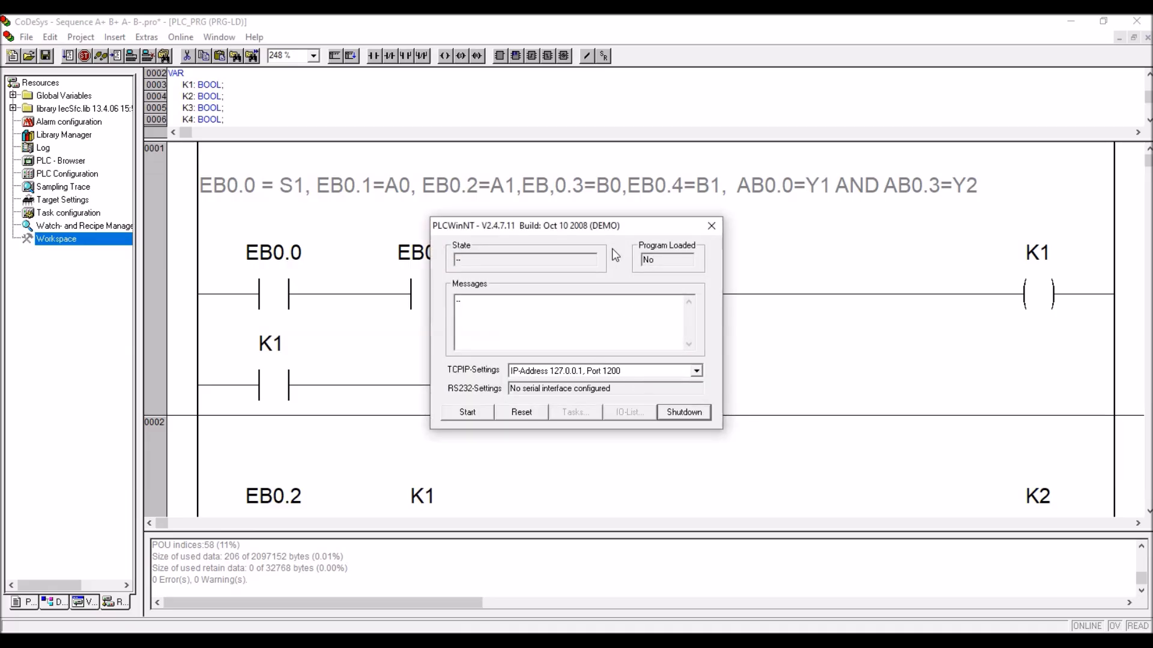
pyautogui.moveTo(603, 234); pyautogui.dragTo(839, 223)
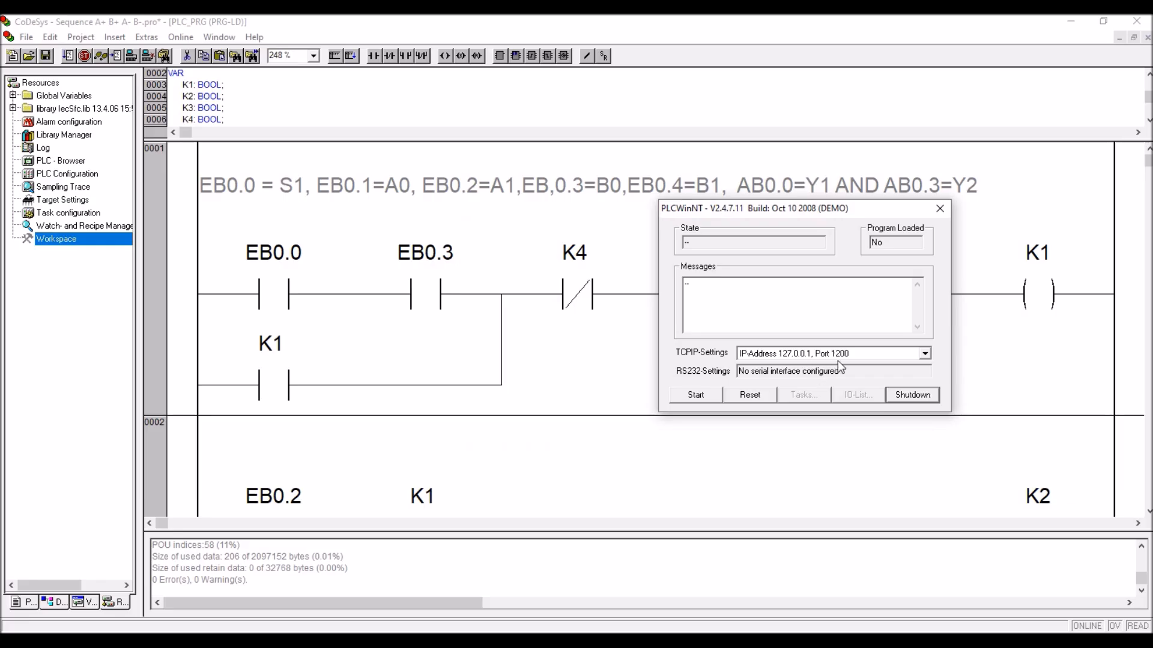
# - Open the communication parameters in CoDeSys and remove both existing Local_ channels
pyautogui.click(182, 39)
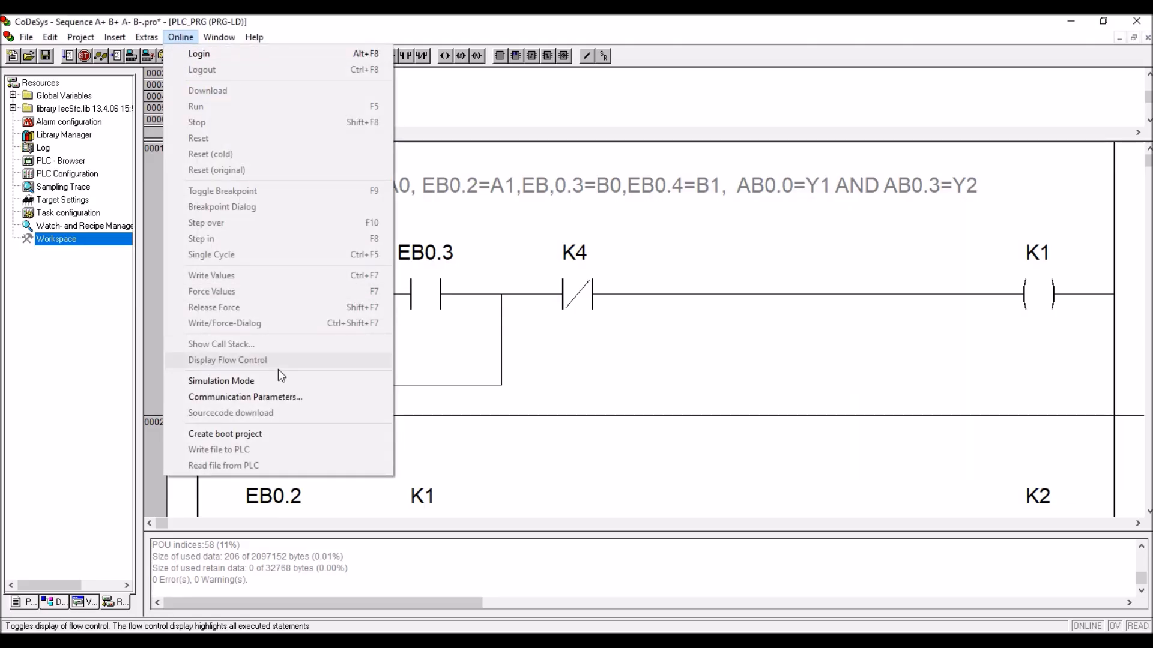
pyautogui.click(282, 397)
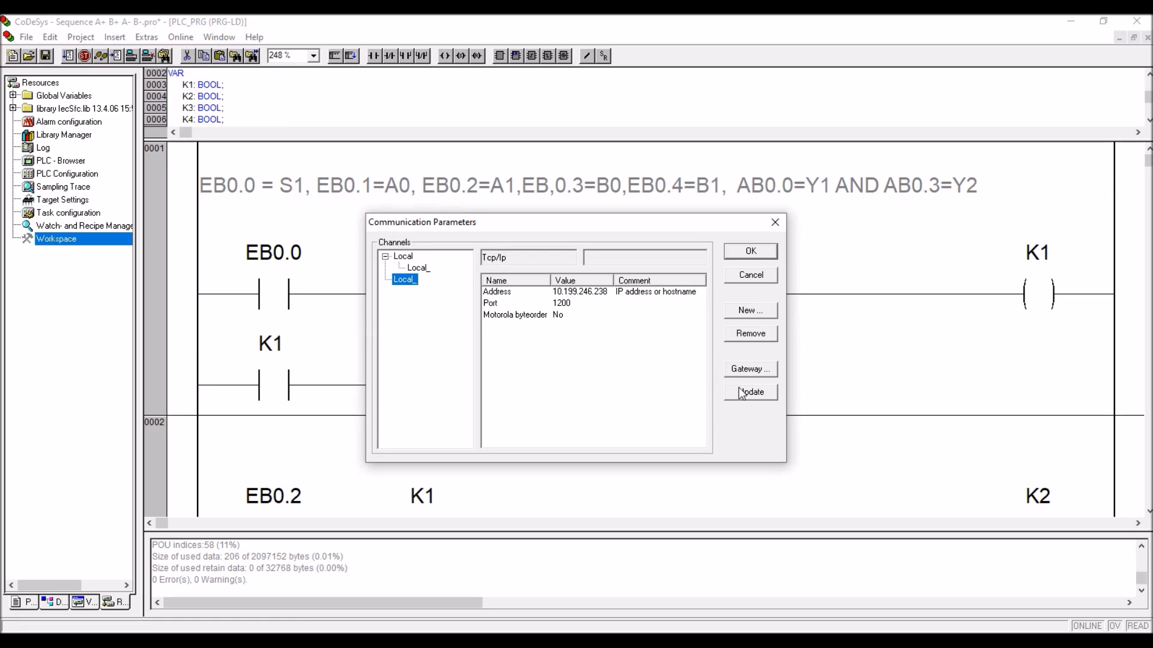
pyautogui.click(747, 336)
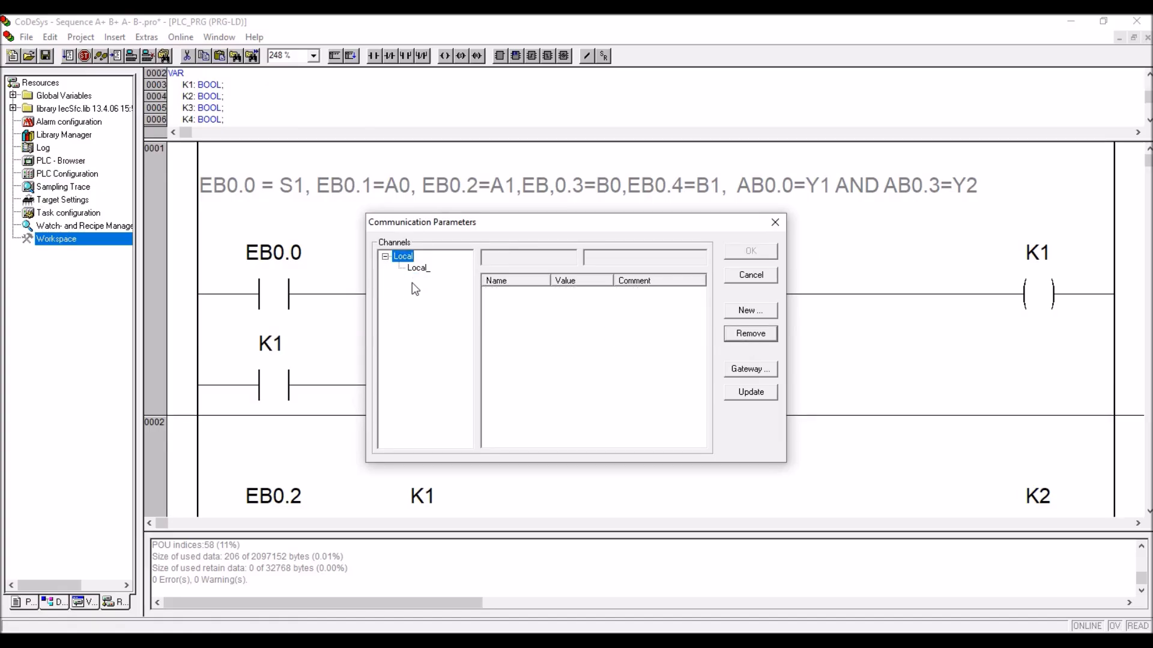
pyautogui.click(428, 271)
pyautogui.click(742, 332)
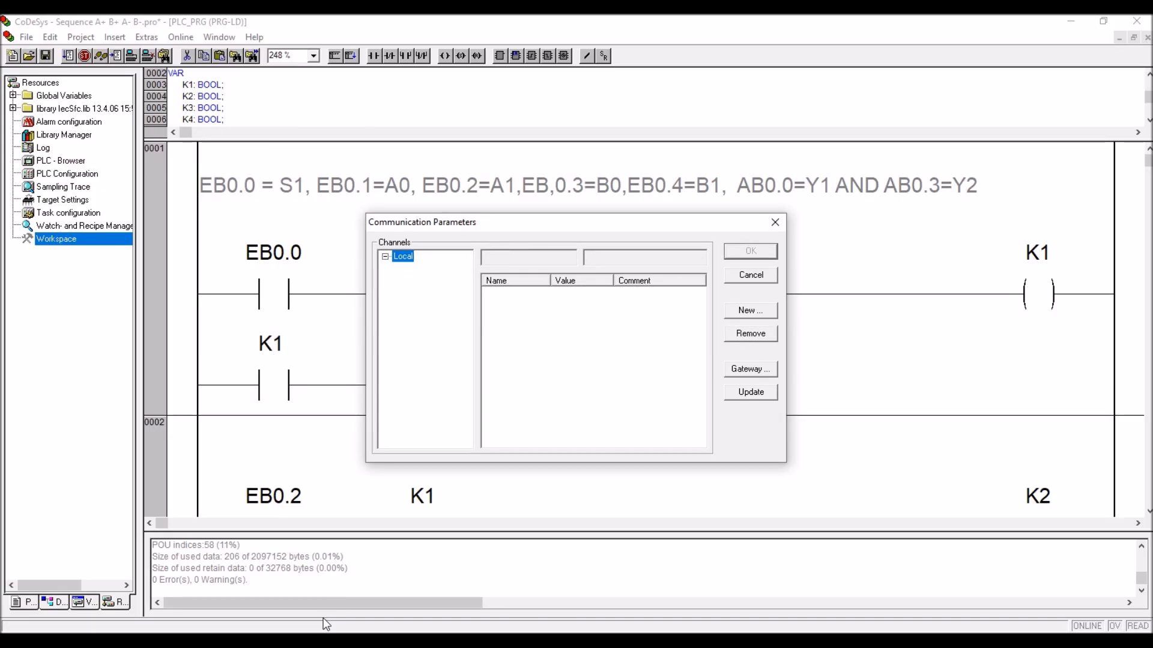
# - Check the TCP/IP settings in PLCWinNT, and create a new Tcp/Ip channel named Local_ in the communication parameters
pyautogui.press('Escape')
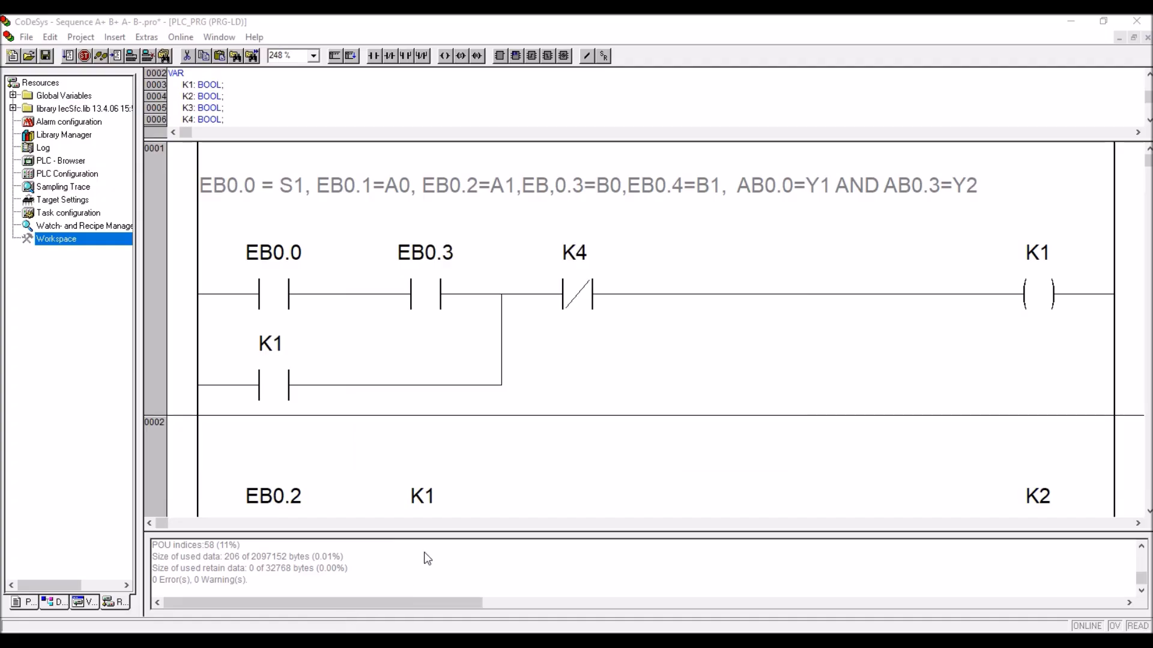
pyautogui.press('super+Tab')
pyautogui.click(367, 227)
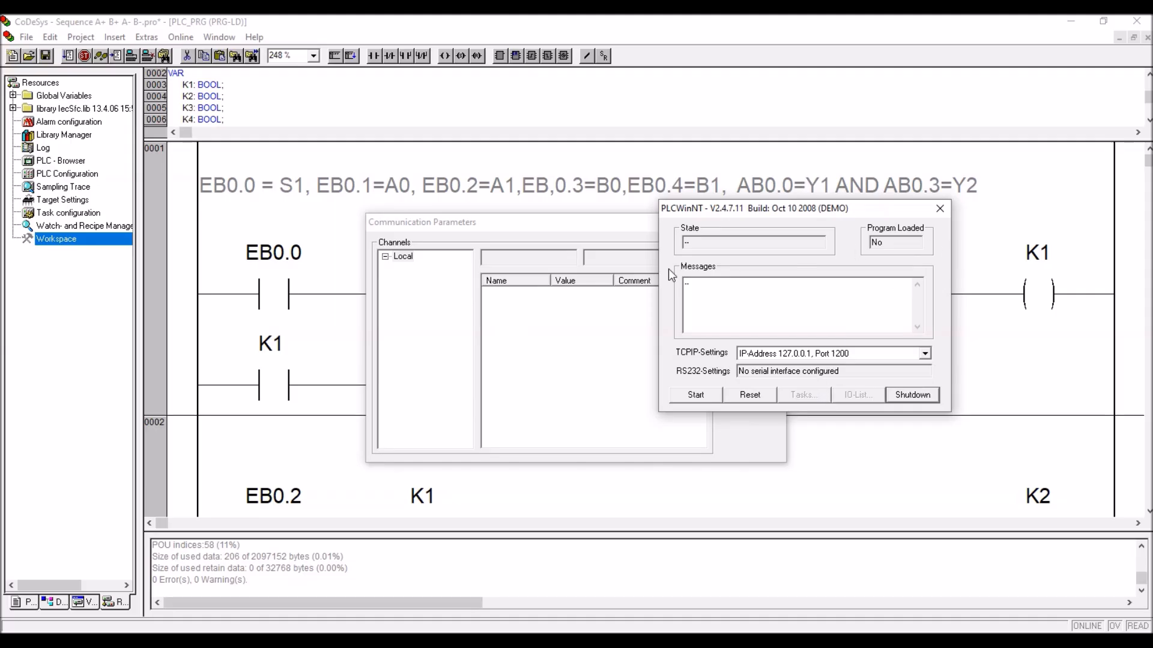
pyautogui.click(561, 352)
pyautogui.click(750, 310)
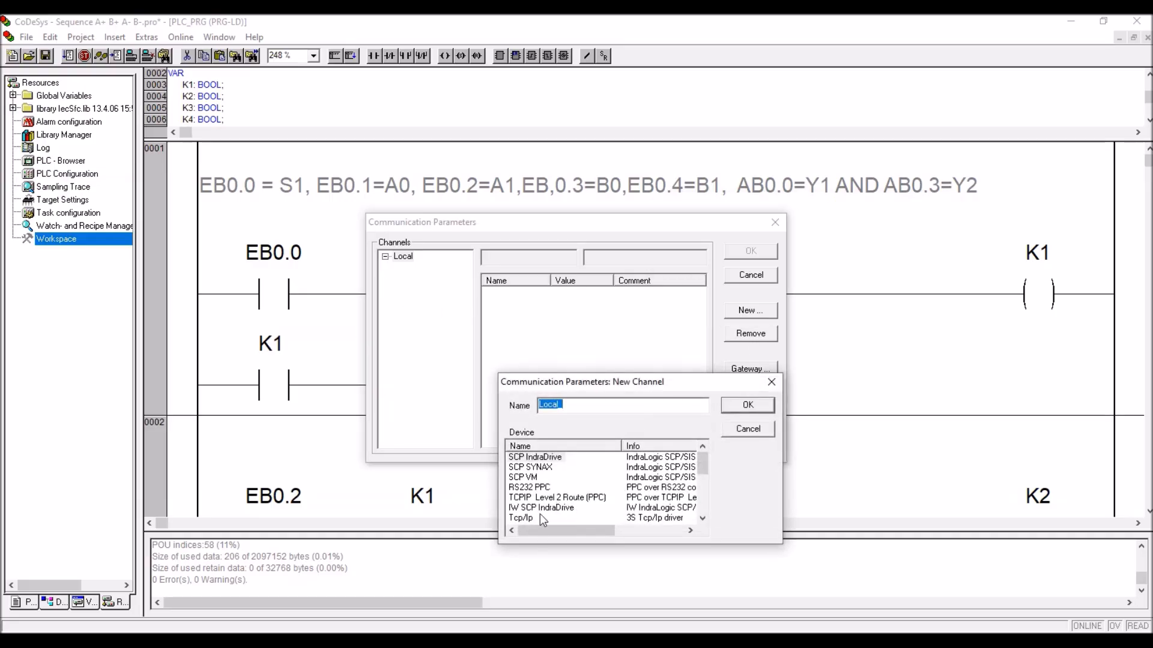
pyautogui.click(521, 517)
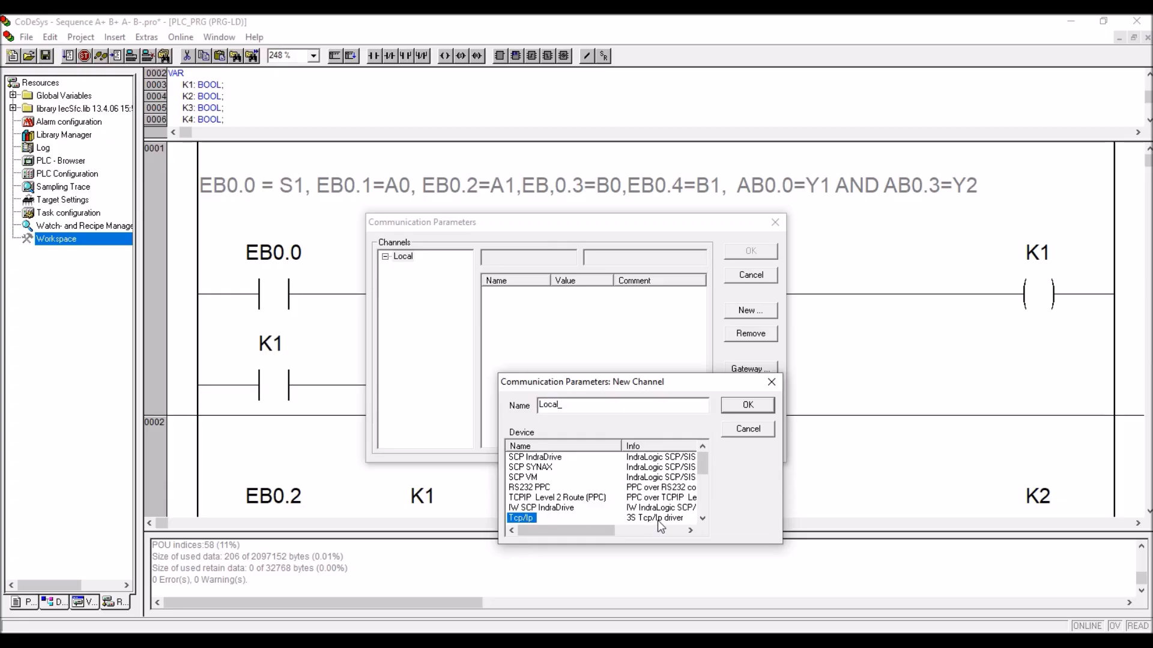
pyautogui.click(760, 406)
# - Set the new channel's address to 127.0.0.1 and accept the communication parameters
pyautogui.doubleClick(568, 292)
pyautogui.write('12')
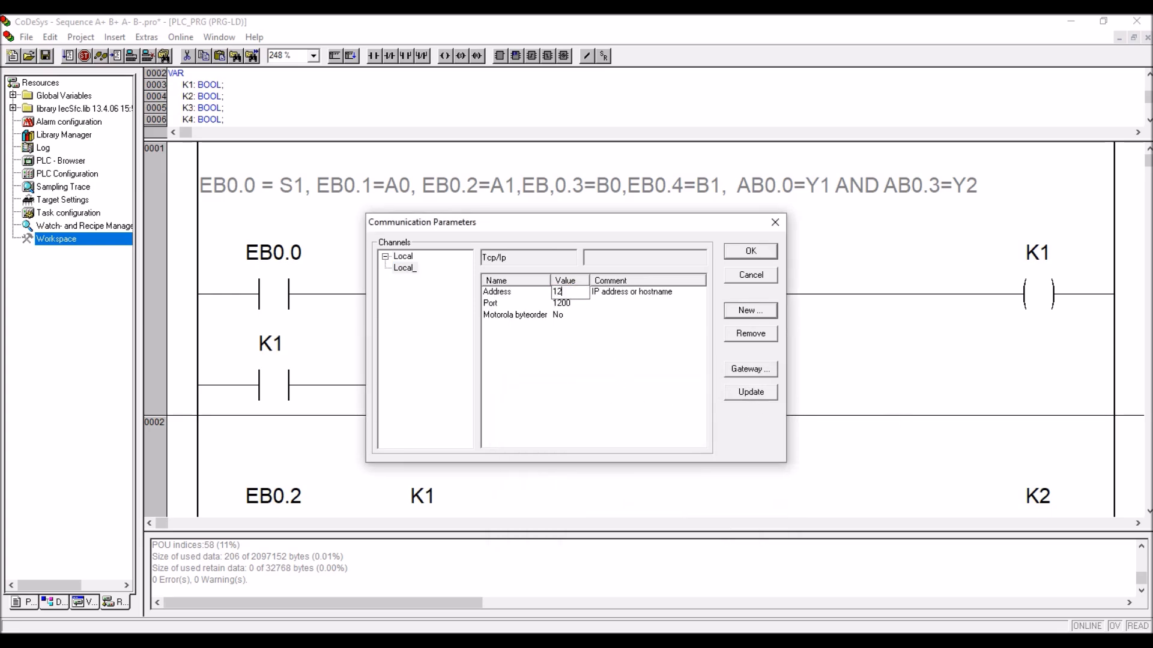
pyautogui.write('7')
pyautogui.write('.0.0.1')
pyautogui.press('Return')
pyautogui.click(750, 252)
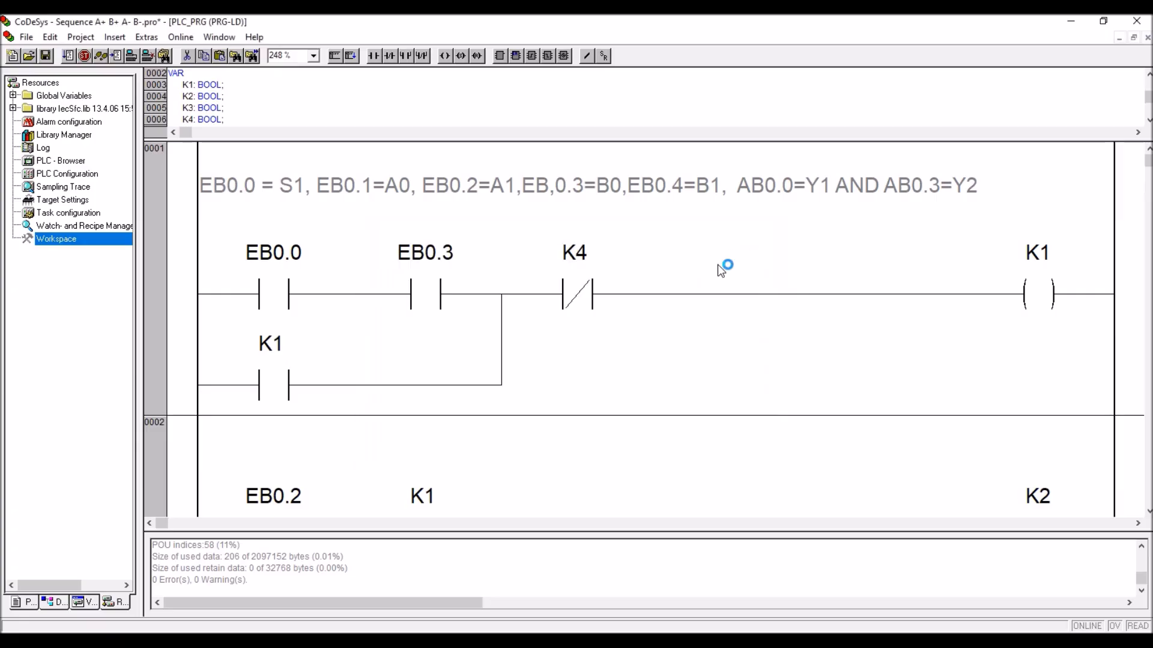
# - Log in to the soft PLC, download the new ladder program to it and set it running
pyautogui.click(181, 37)
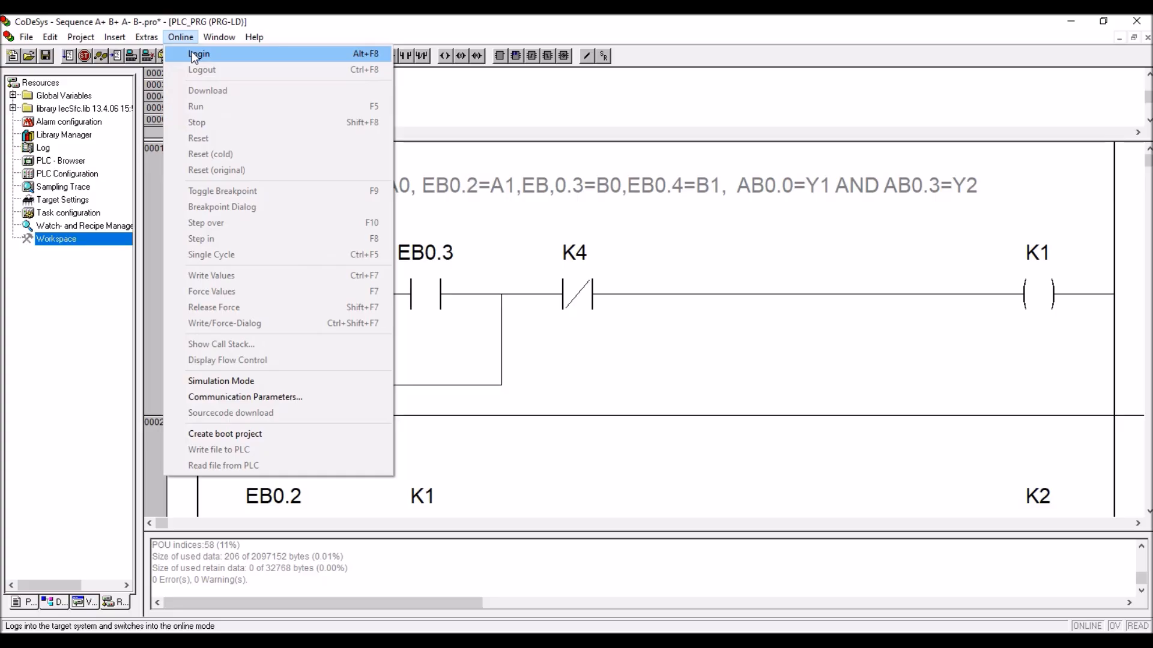
pyautogui.click(194, 58)
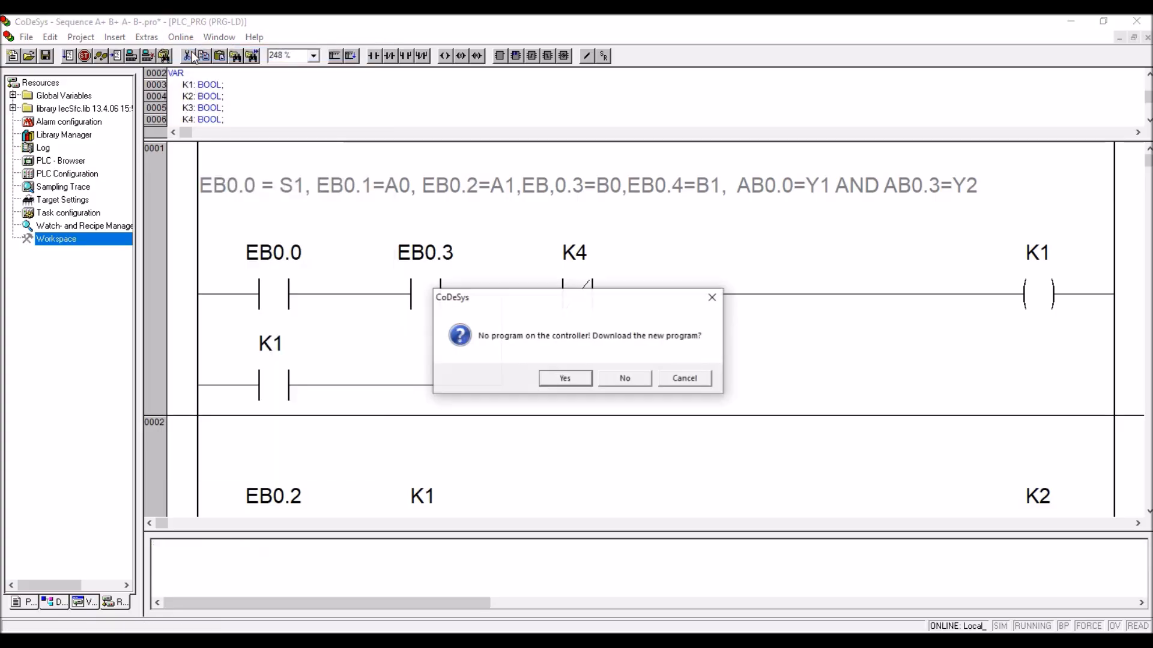
pyautogui.click(582, 374)
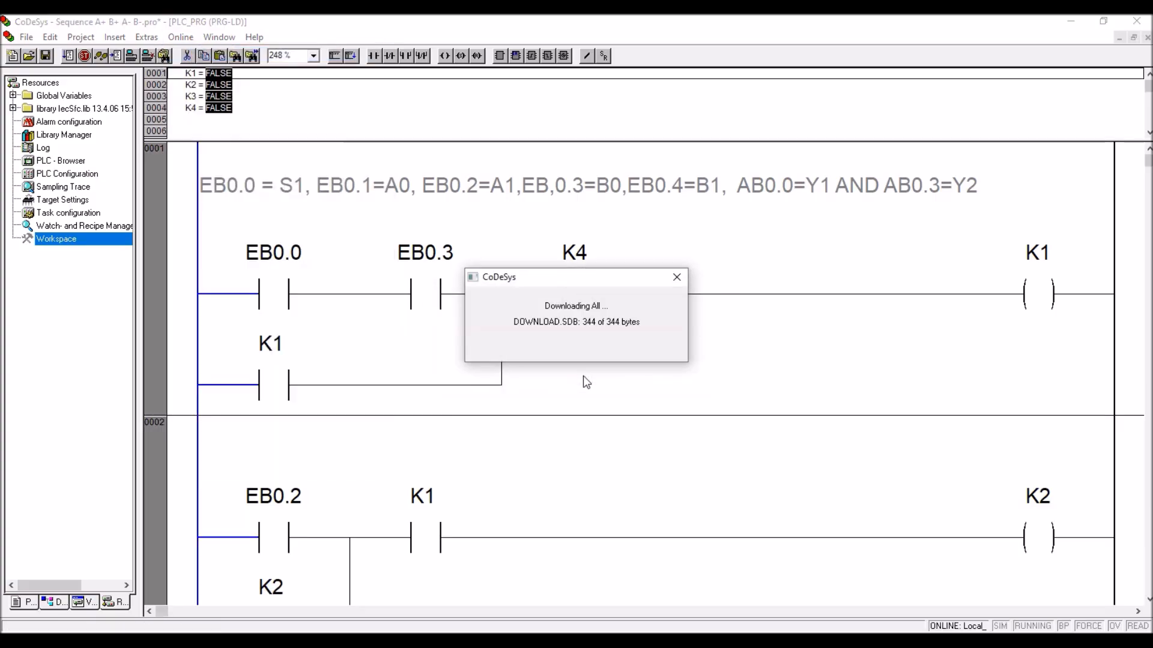
pyautogui.click(180, 37)
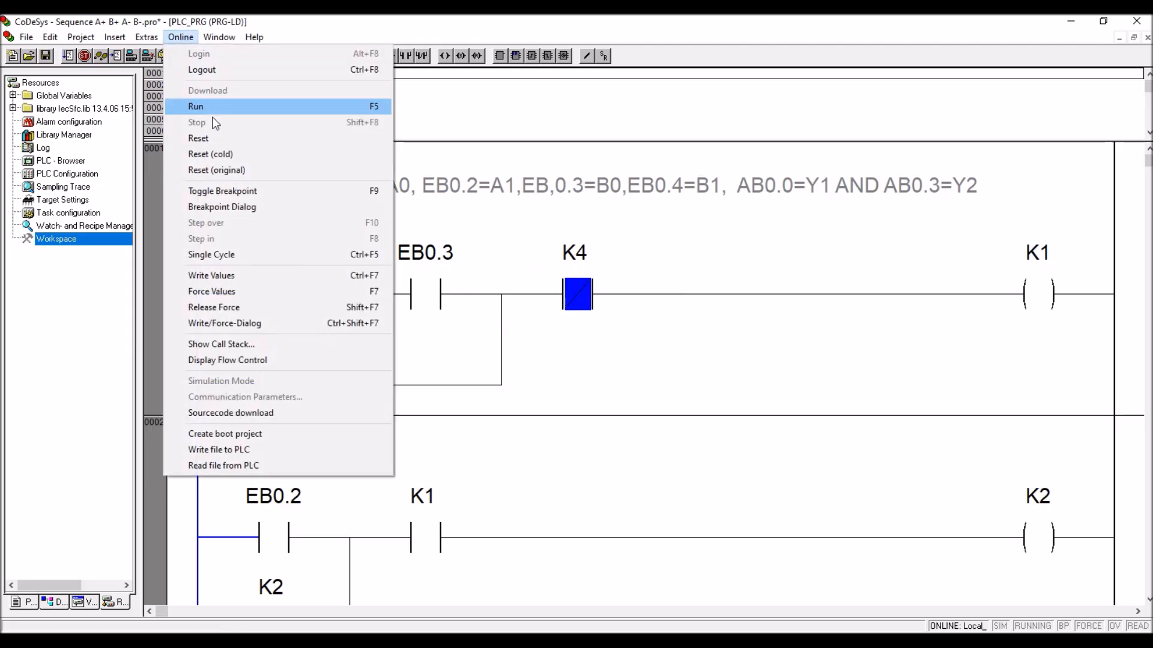
pyautogui.click(214, 110)
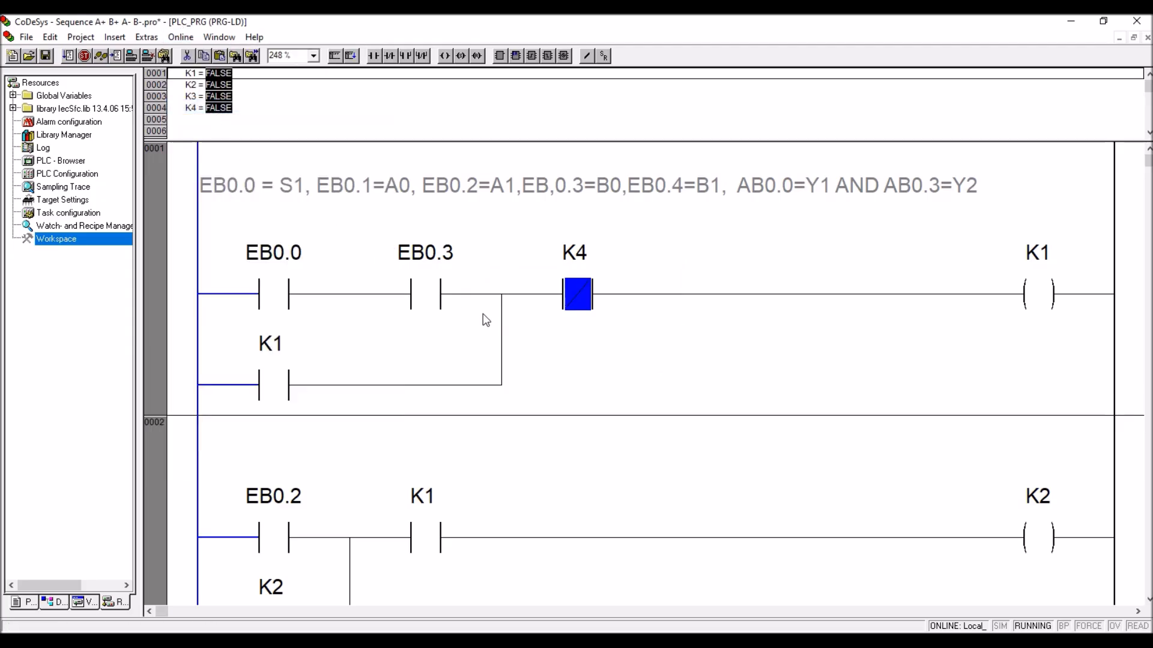
# - Switch to FluidSIM and assign the item CoDeSys.AB0 to the FluidSIM In port
pyautogui.click(1105, 24)
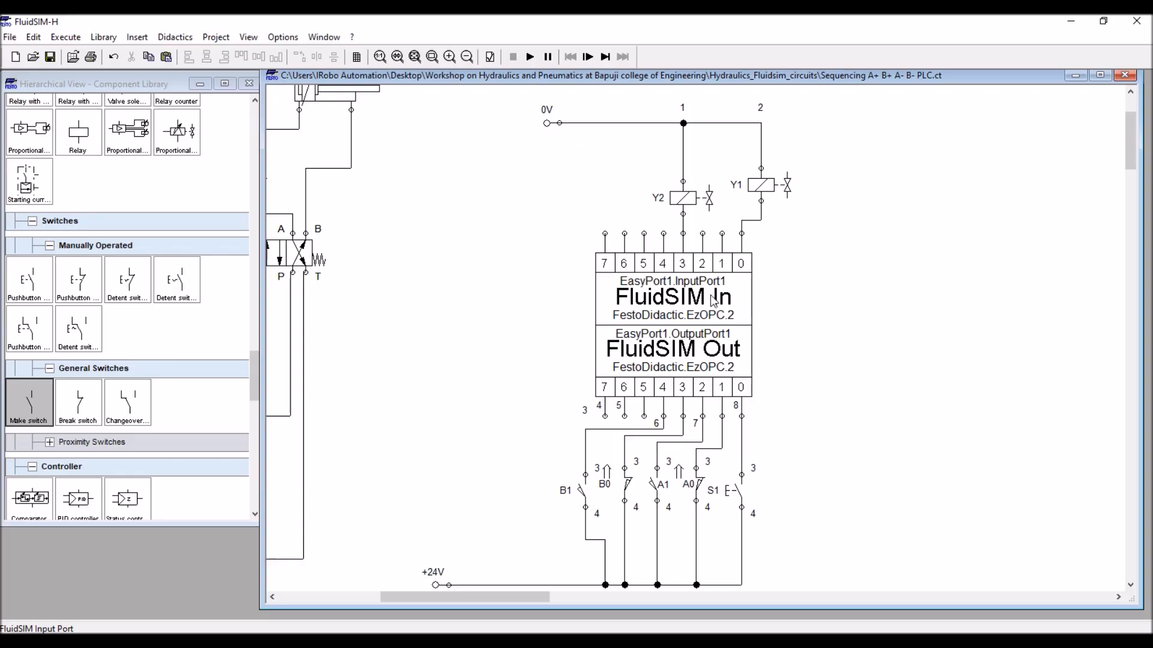
pyautogui.doubleClick(667, 299)
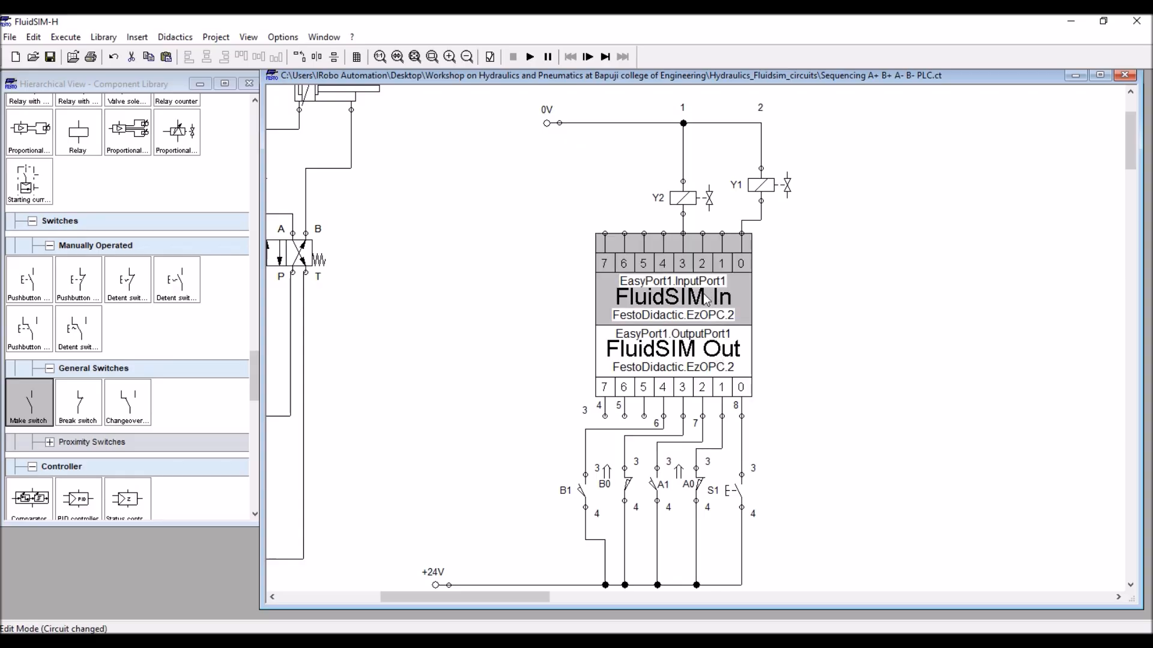
pyautogui.click(658, 316)
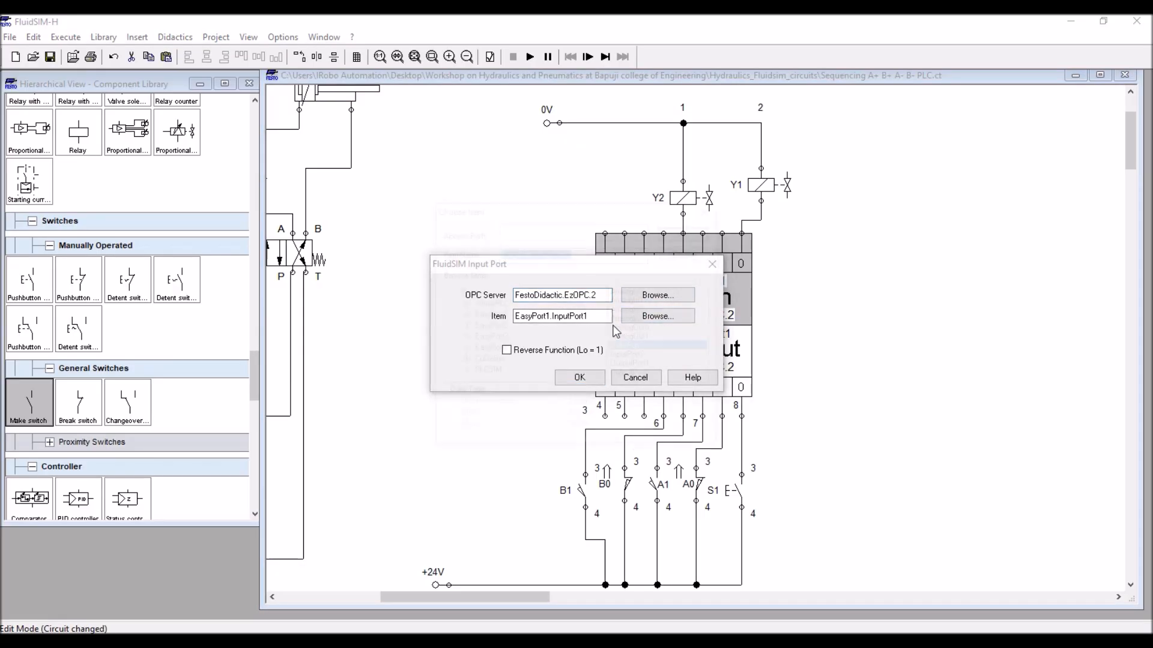
pyautogui.click(492, 362)
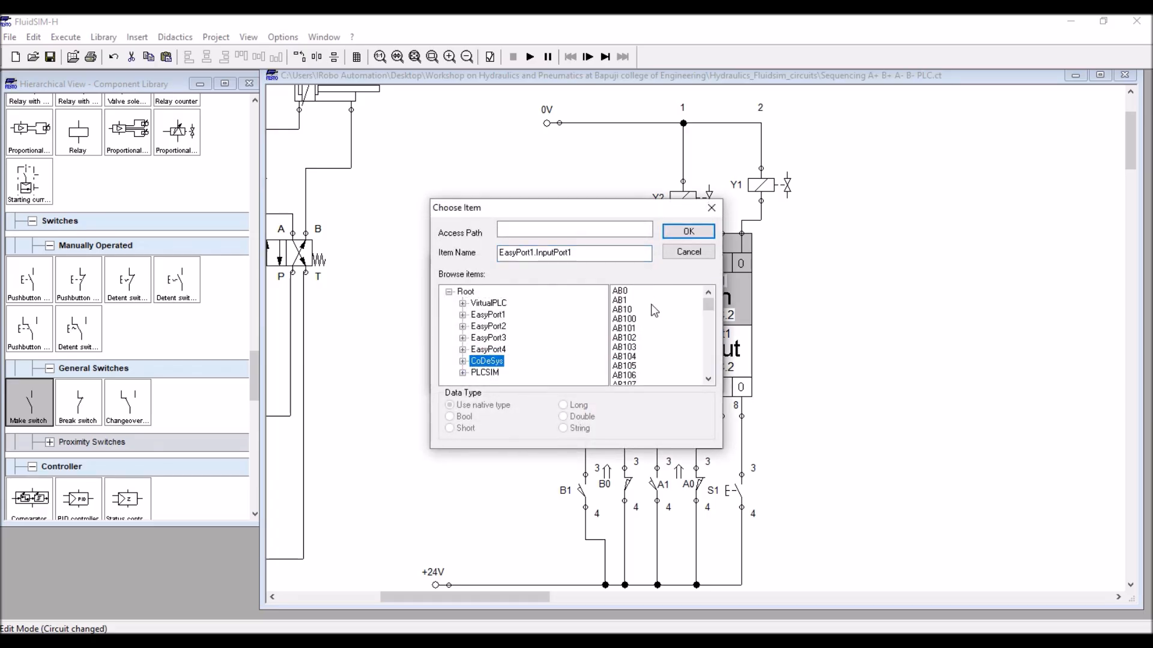
pyautogui.click(623, 292)
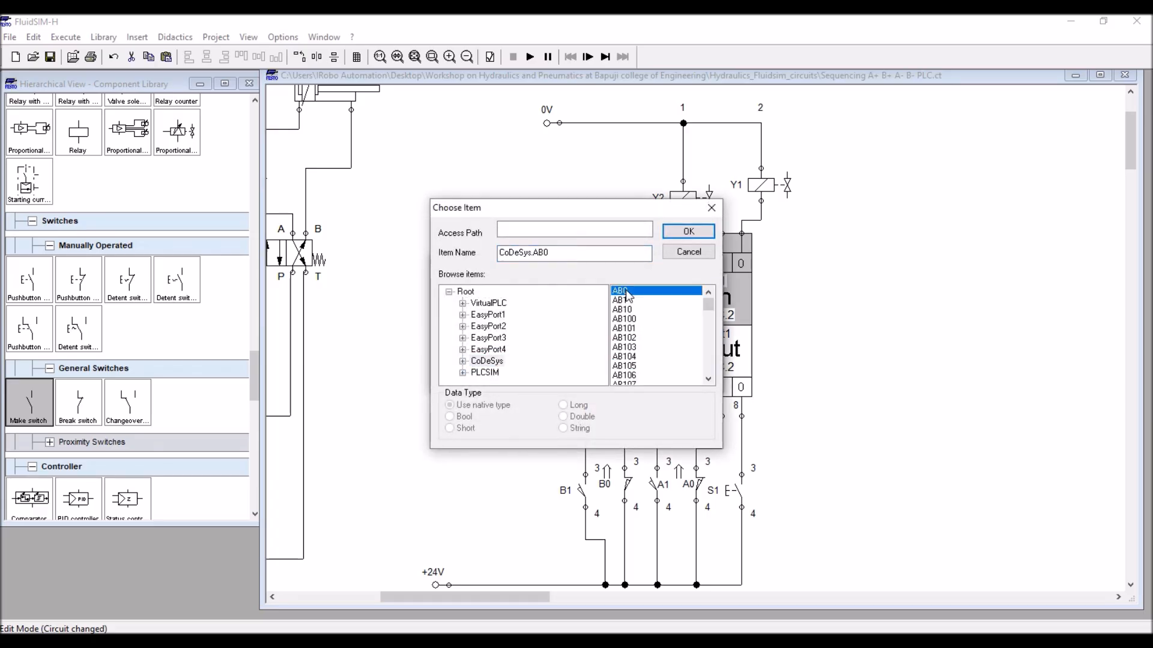
pyautogui.click(689, 235)
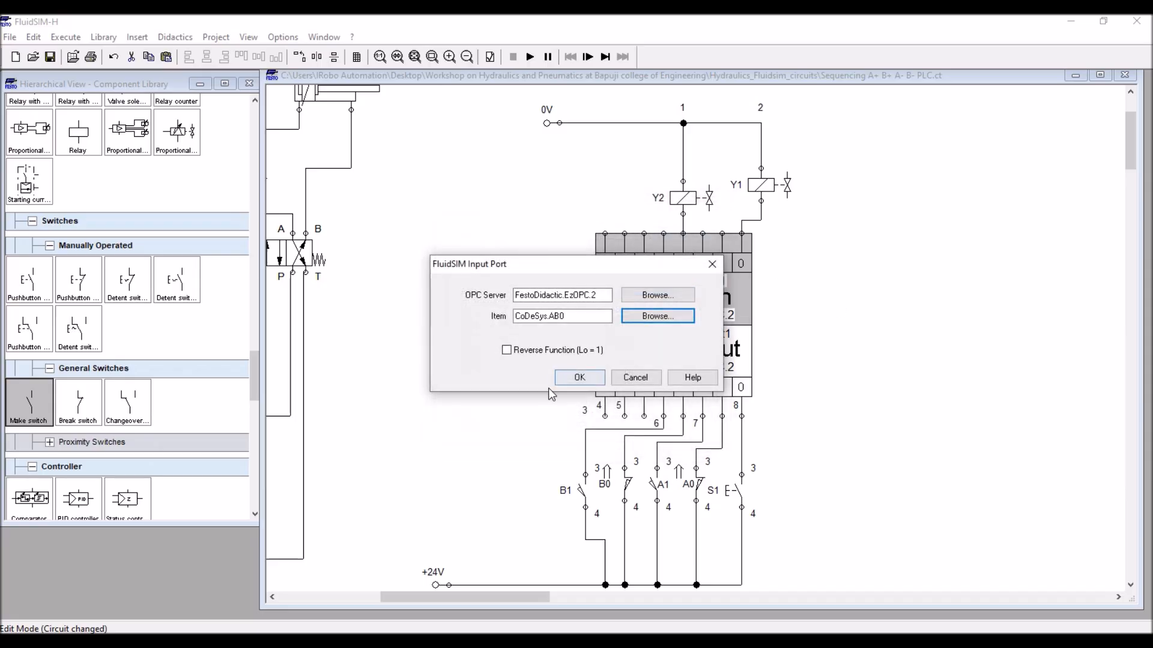
pyautogui.click(577, 379)
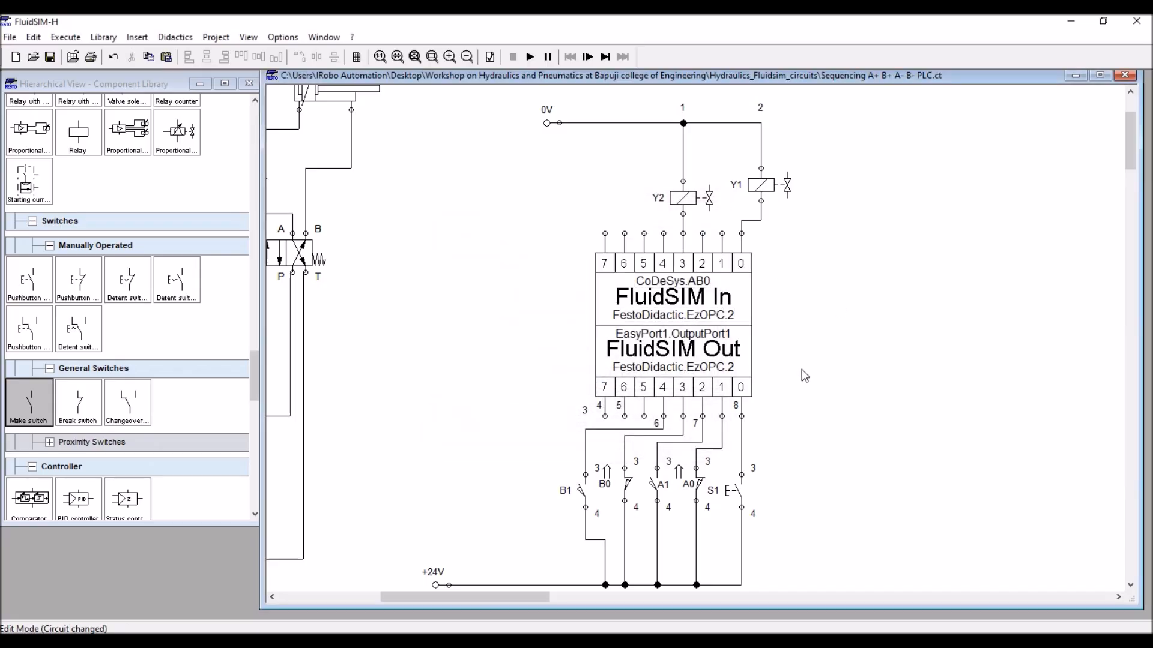
# - Assign the item CoDeSys.EB0 to the FluidSIM Out port
pyautogui.doubleClick(713, 374)
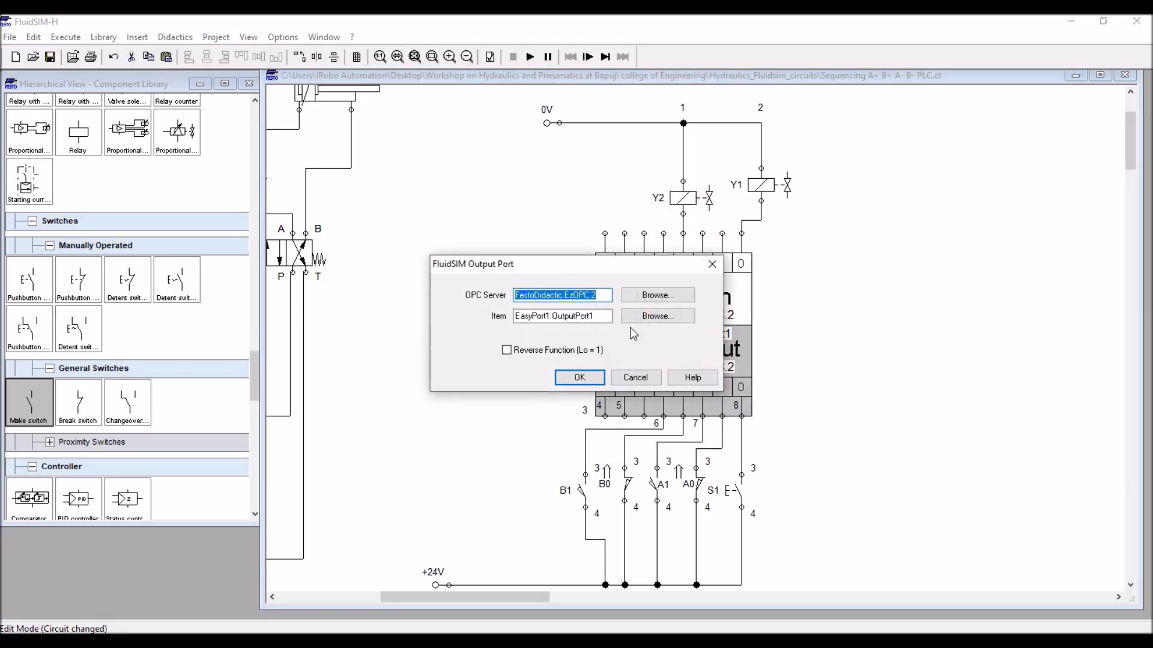
pyautogui.click(652, 318)
pyautogui.click(486, 361)
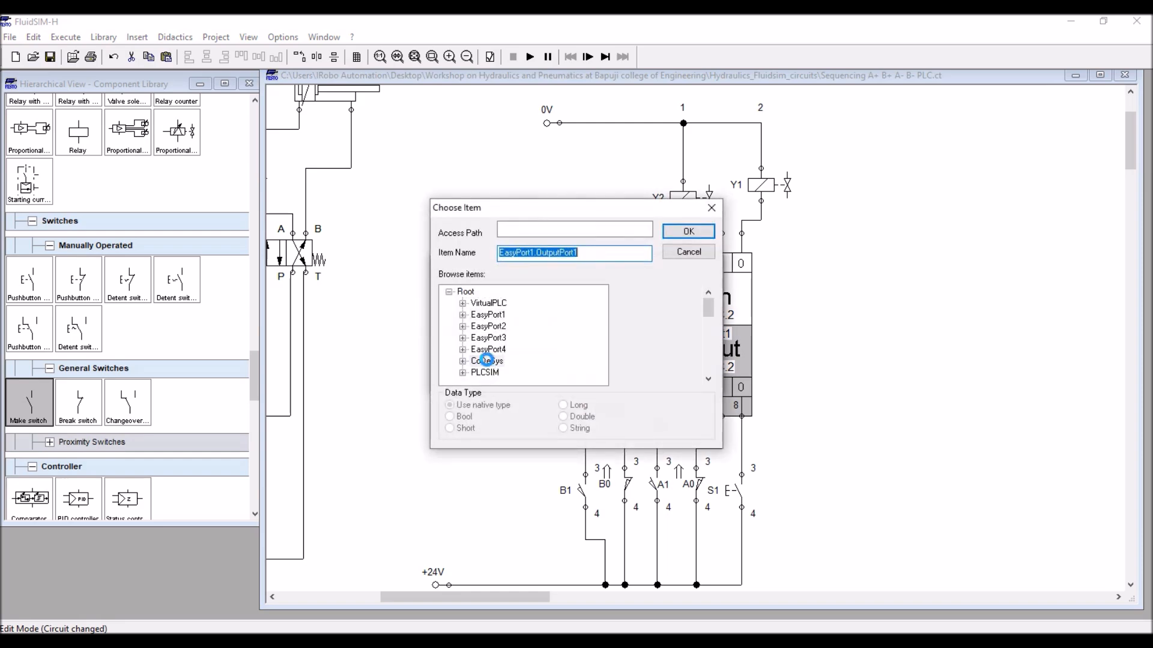
pyautogui.click(709, 379)
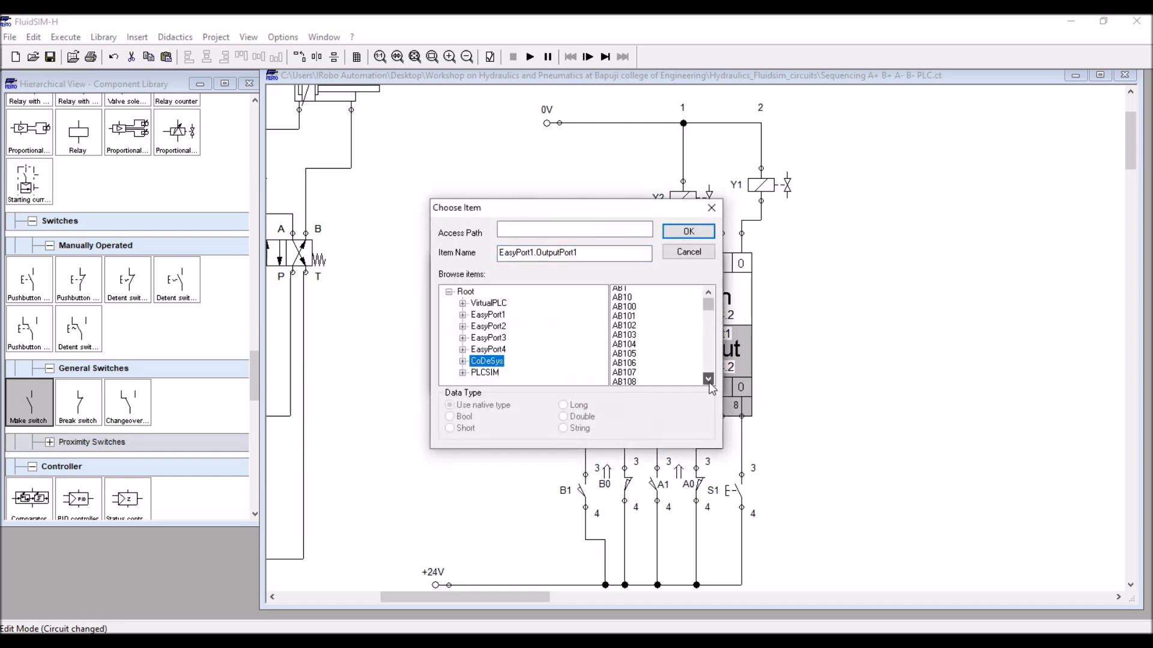
pyautogui.moveTo(711, 307); pyautogui.dragTo(709, 336)
pyautogui.click(709, 292)
pyautogui.click(709, 292)
pyautogui.click(706, 377)
pyautogui.click(707, 377)
pyautogui.click(706, 378)
pyautogui.click(707, 377)
pyautogui.click(707, 378)
pyautogui.click(707, 378)
pyautogui.click(707, 377)
pyautogui.click(624, 347)
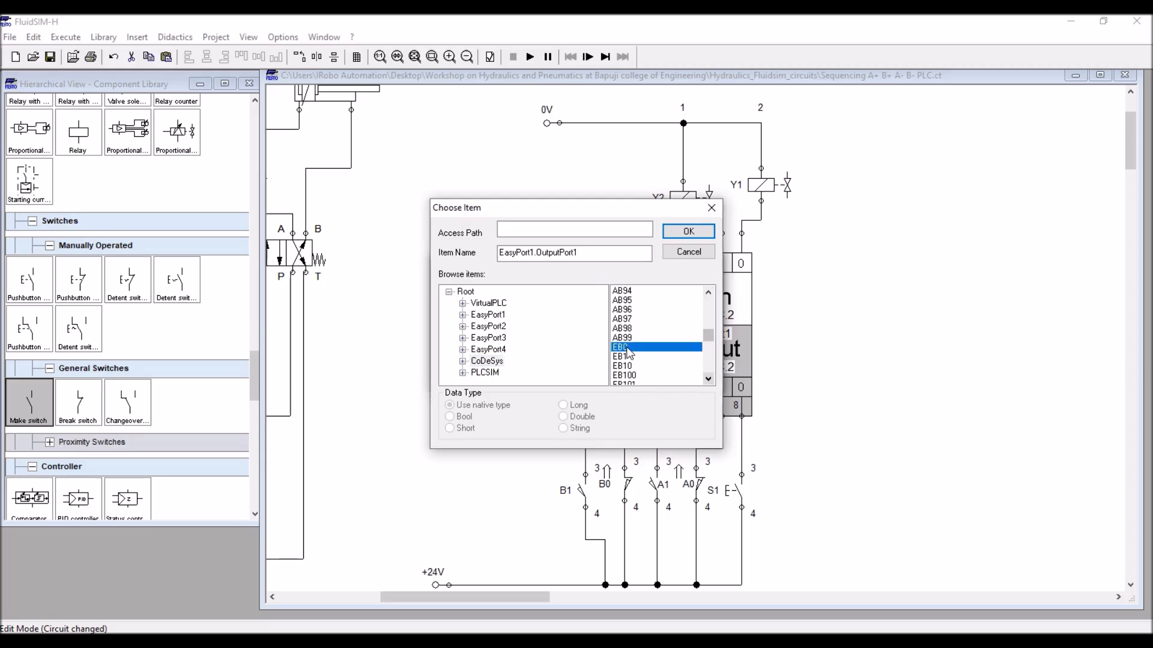
pyautogui.click(688, 231)
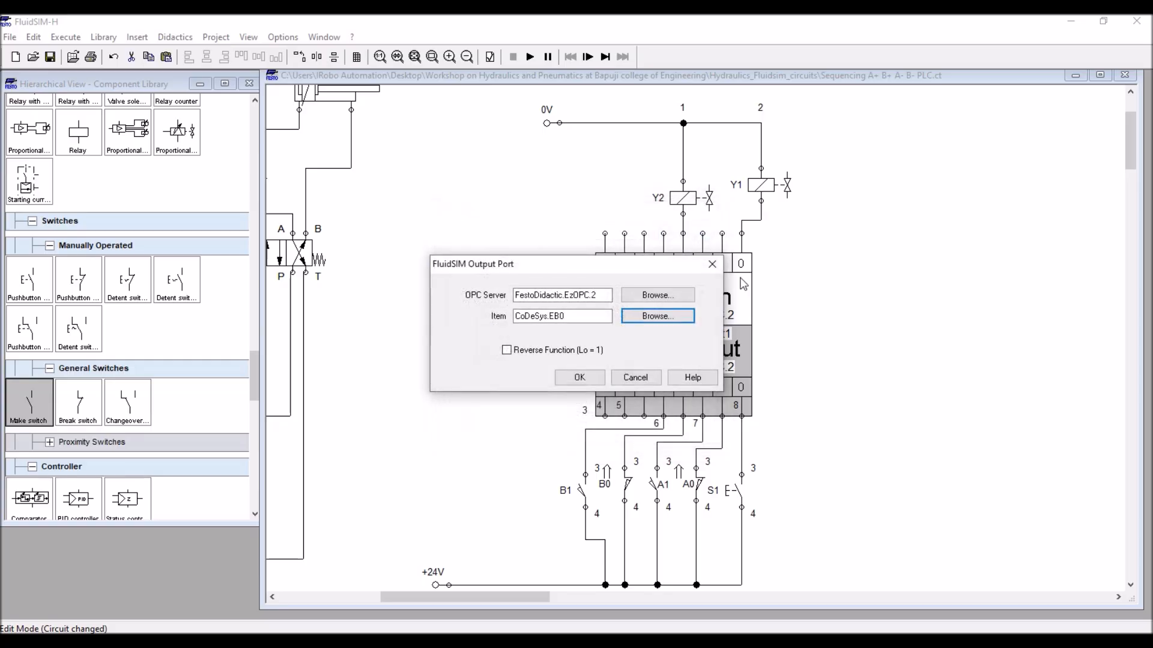
pyautogui.click(579, 377)
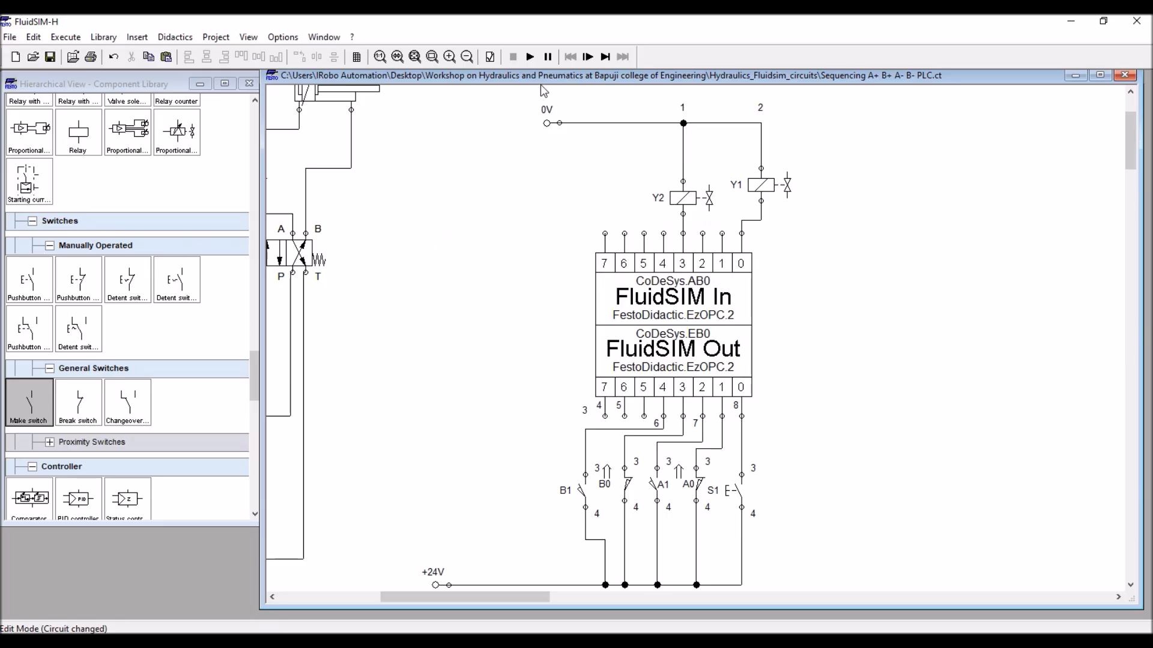
# - Start the circuit simulation, and reduce the FluidSIM window with its component library closed and the circuit moved into the freed space
pyautogui.click(529, 56)
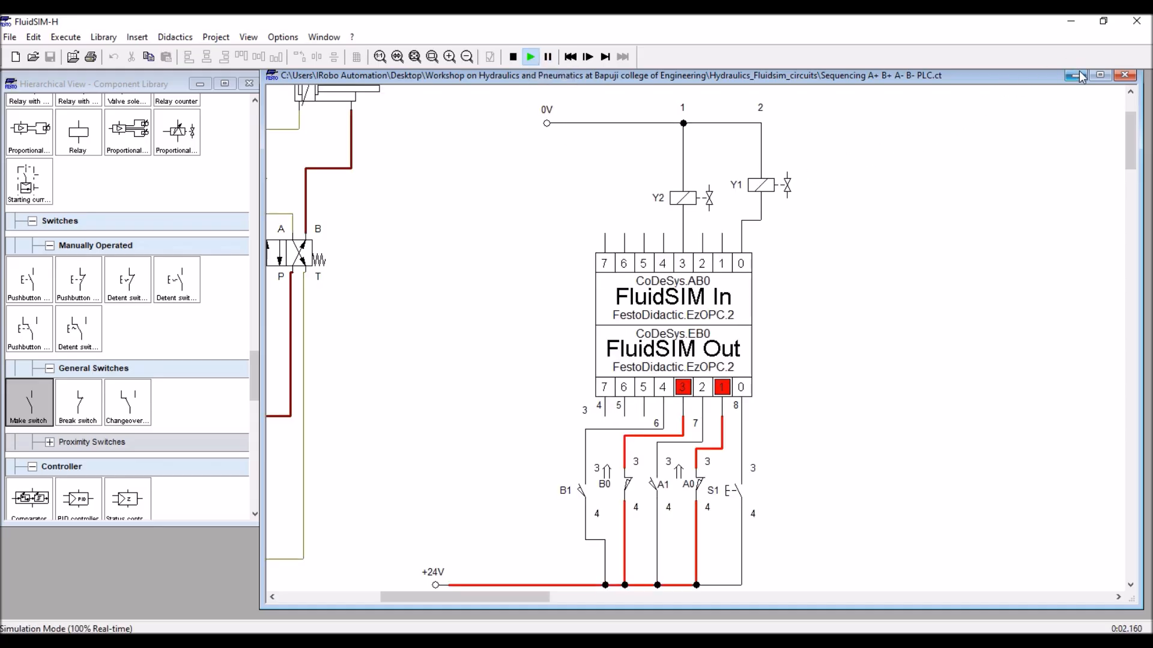
pyautogui.click(1103, 22)
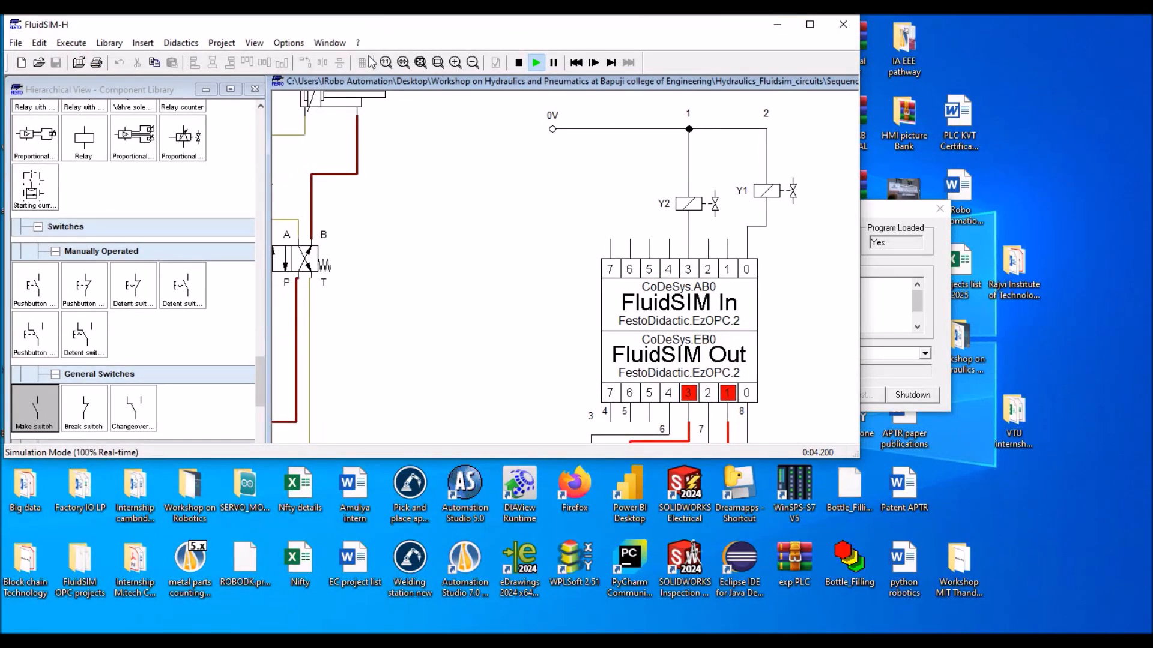
pyautogui.click(258, 90)
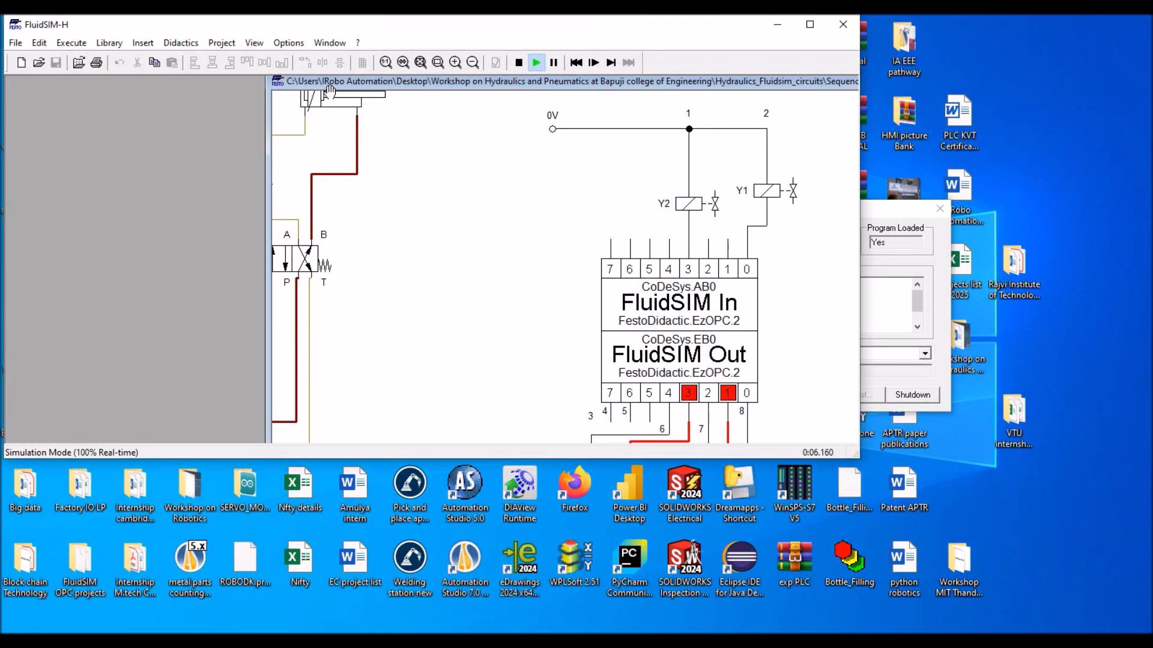
pyautogui.moveTo(335, 89); pyautogui.dragTo(97, 76)
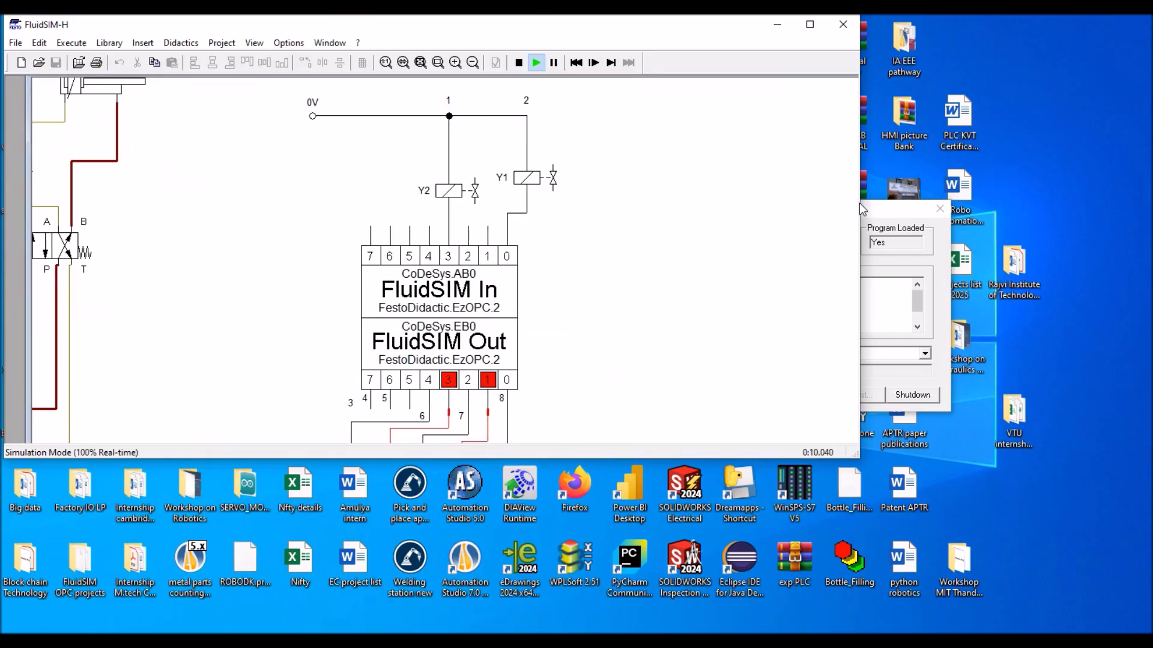
pyautogui.moveTo(861, 202); pyautogui.dragTo(618, 207)
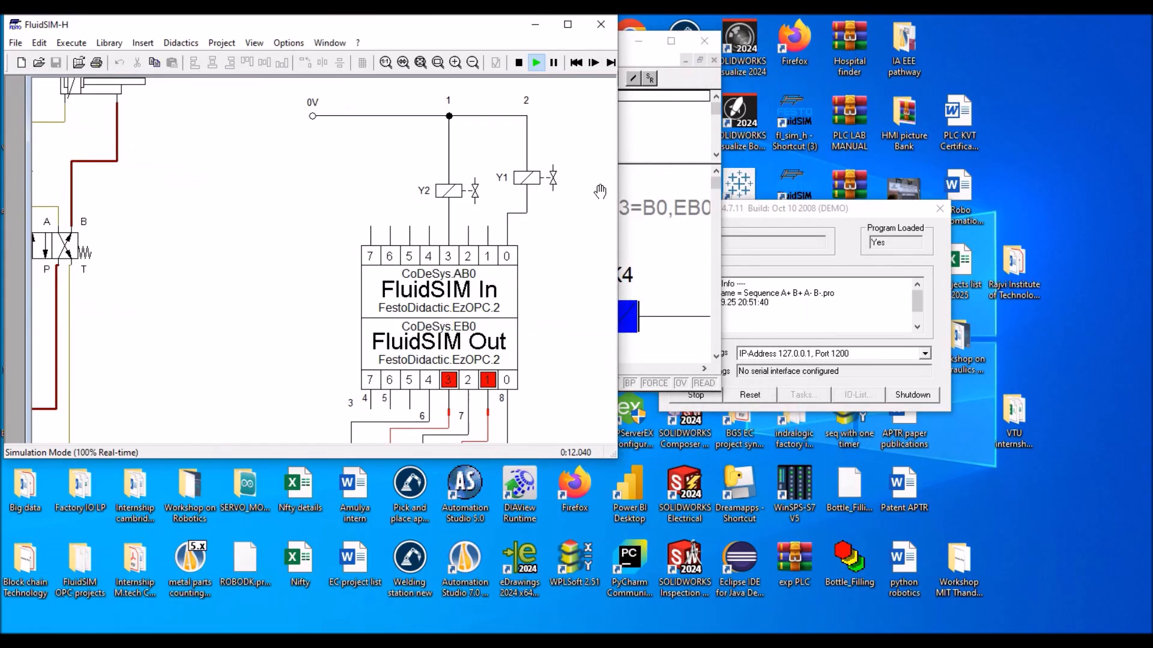
# - Arrange the CoDeSys and FluidSIM windows side by side, and zoom the ladder out to 108 %
pyautogui.moveTo(475, 25); pyautogui.dragTo(943, 128)
pyautogui.moveTo(1025, 140); pyautogui.dragTo(1143, 139)
pyautogui.moveTo(603, 49); pyautogui.dragTo(528, 67)
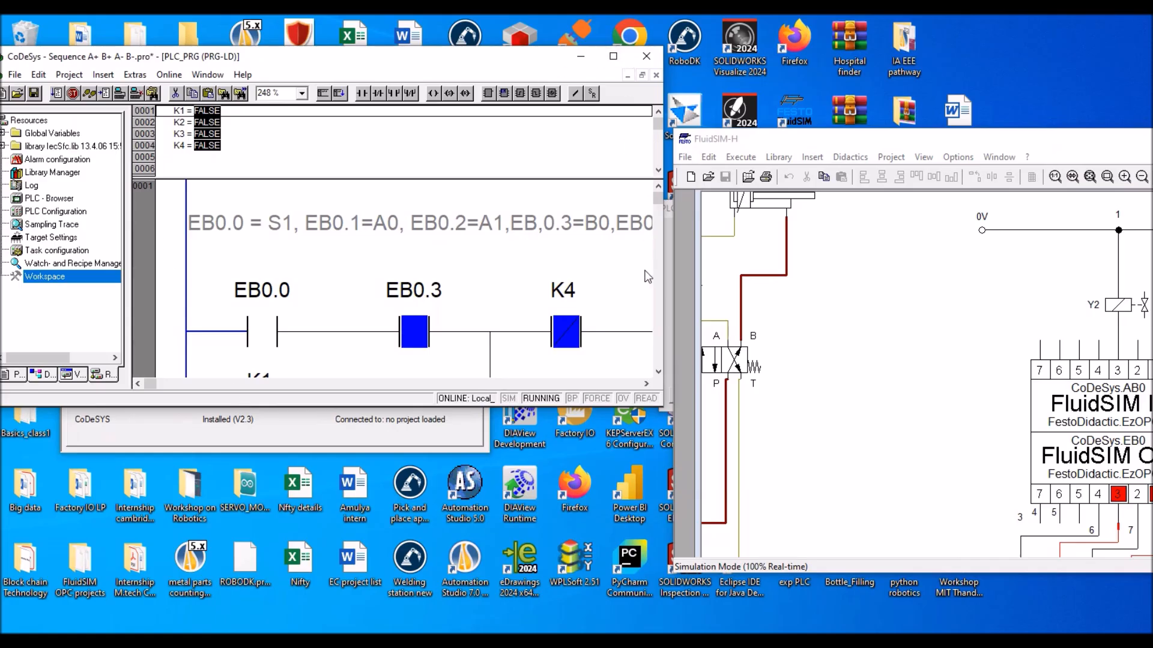
pyautogui.scroll(-10, 559, 259)
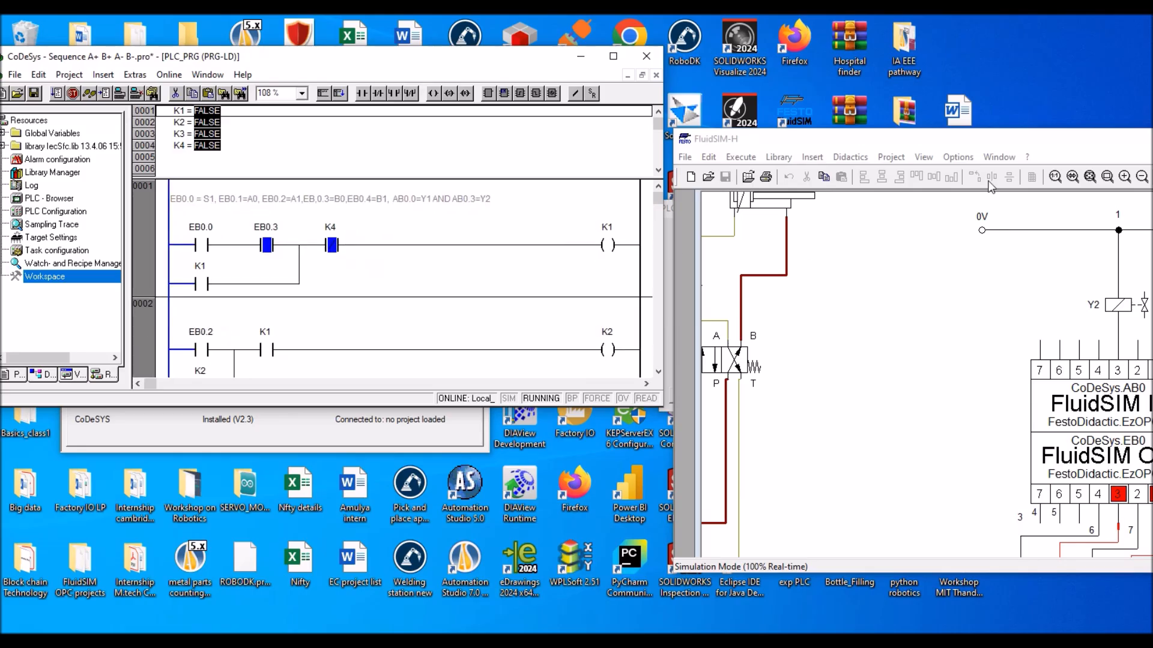
pyautogui.moveTo(987, 147); pyautogui.dragTo(920, 49)
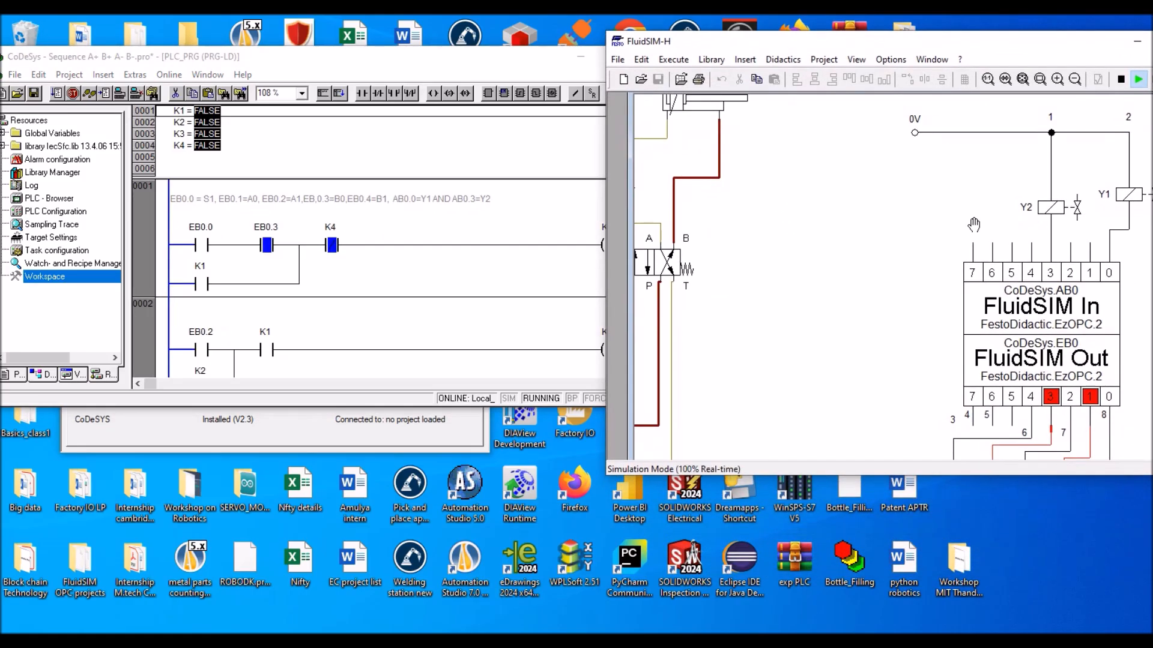
# - Zoom the circuit out to show both cylinders with their valves, and look over it down to the power unit
pyautogui.scroll(-3, 973, 225)
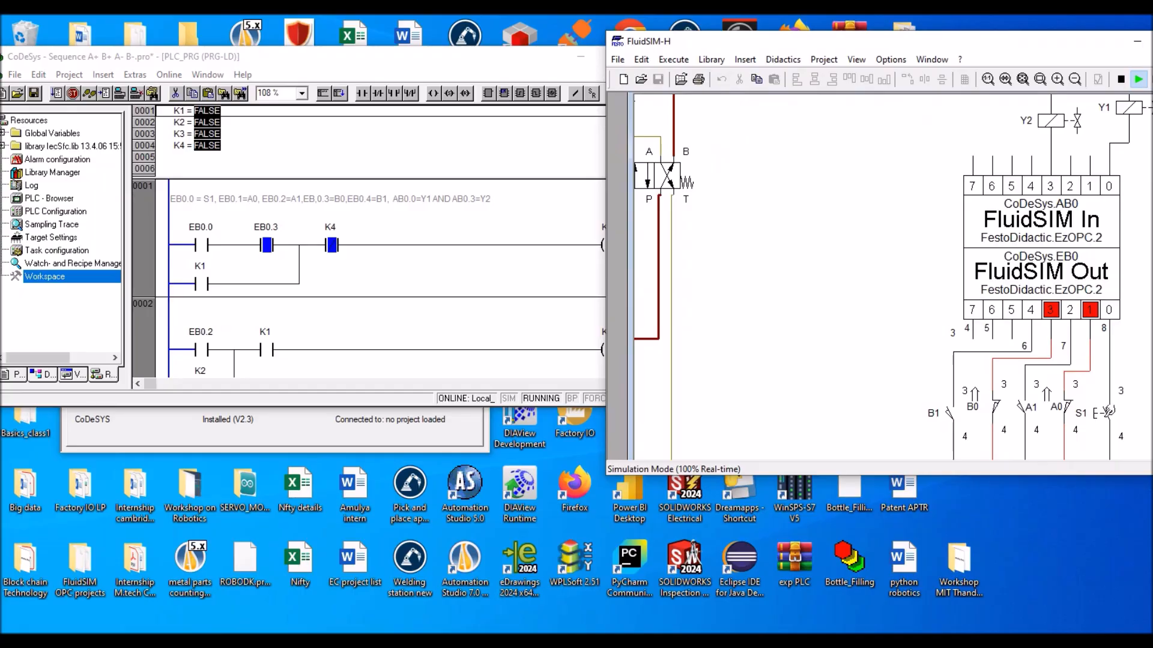
pyautogui.scroll(3, 938, 343)
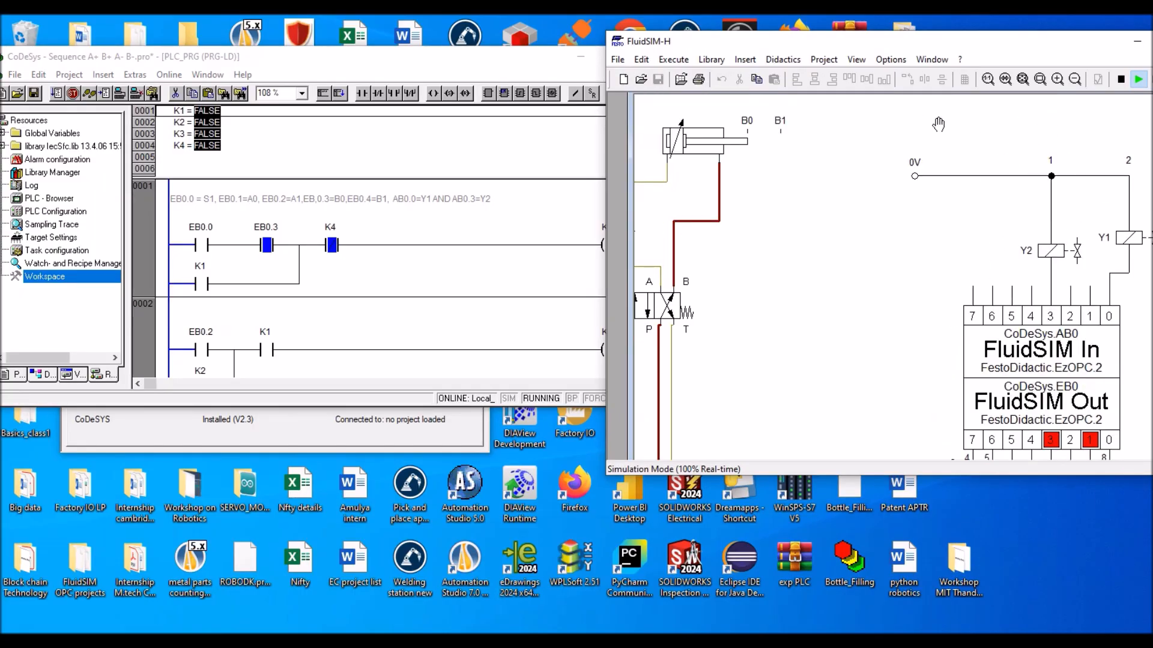
pyautogui.click(1024, 81)
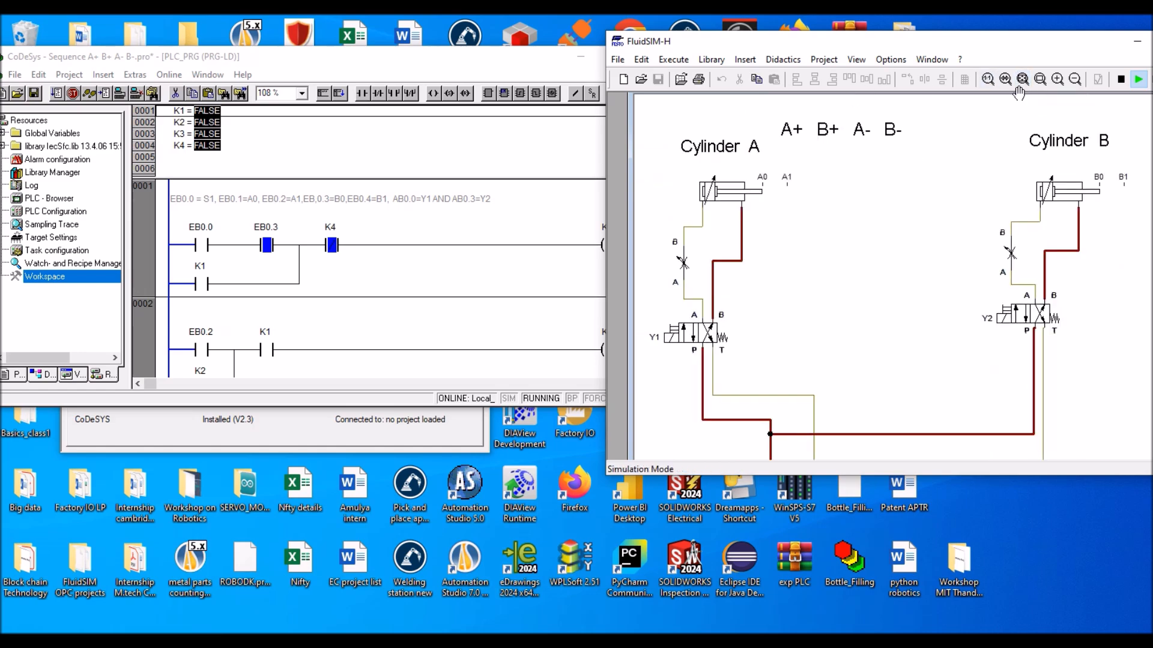
pyautogui.scroll(2, 1035, 237)
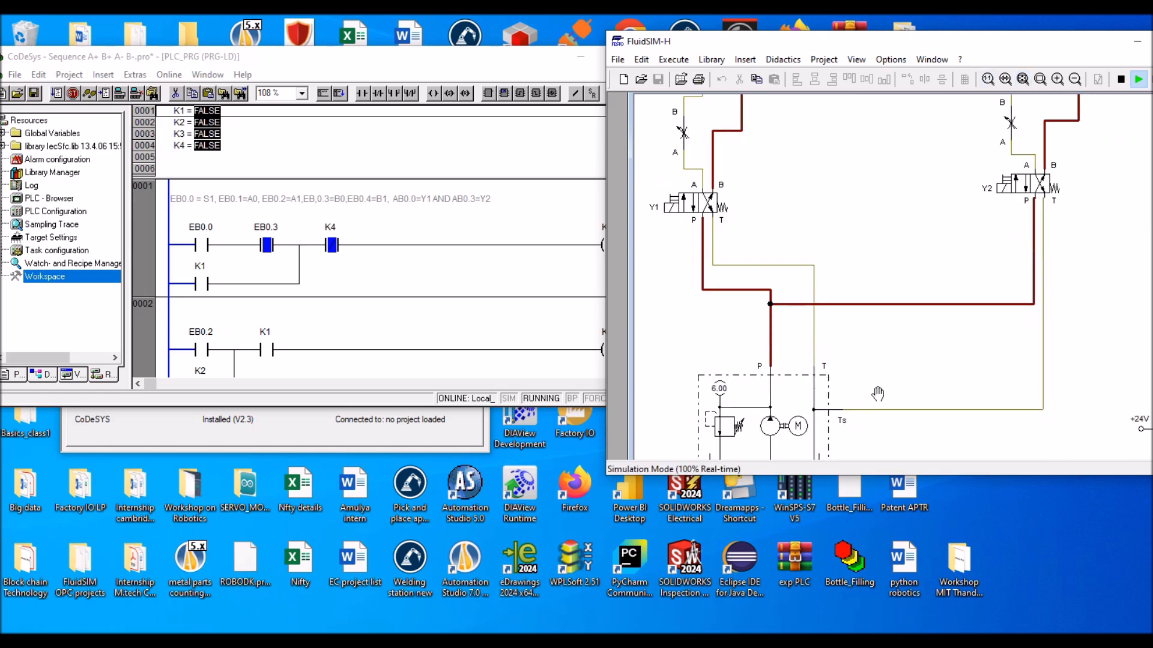
pyautogui.scroll(3, 924, 345)
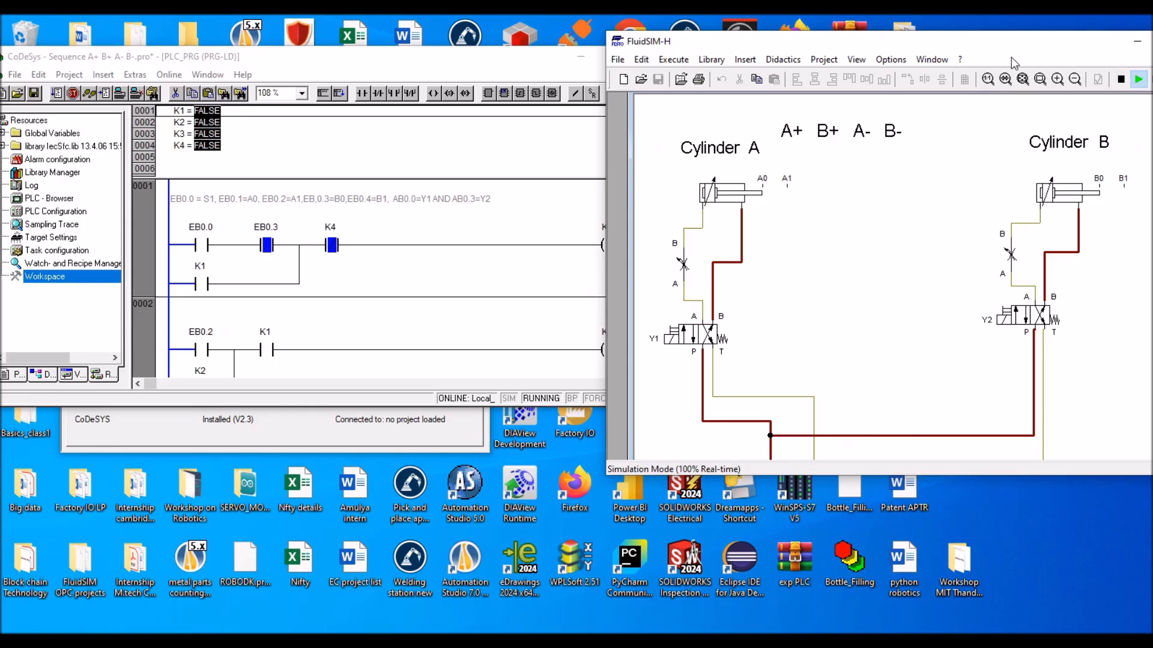
# - Move the FluidSIM window closer to the CoDeSys ladder and narrow its circuit window to end just past valve solenoid Y1
pyautogui.moveTo(945, 43); pyautogui.dragTo(820, 49)
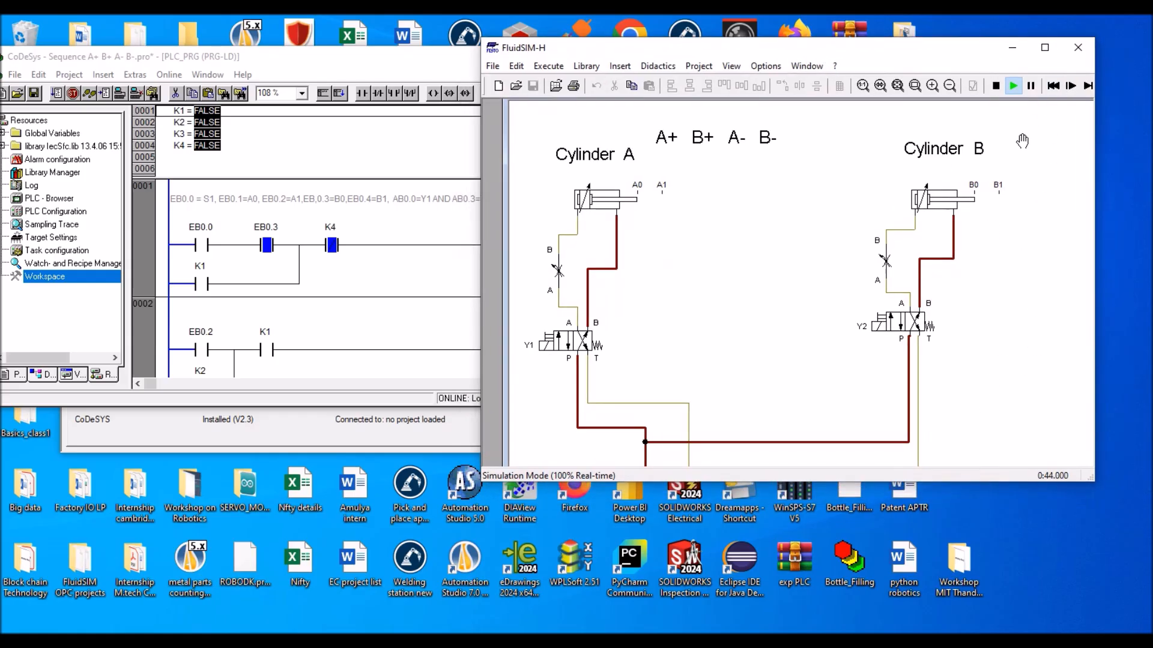
pyautogui.scroll(-5, 1022, 162)
pyautogui.scroll(1, 1023, 185)
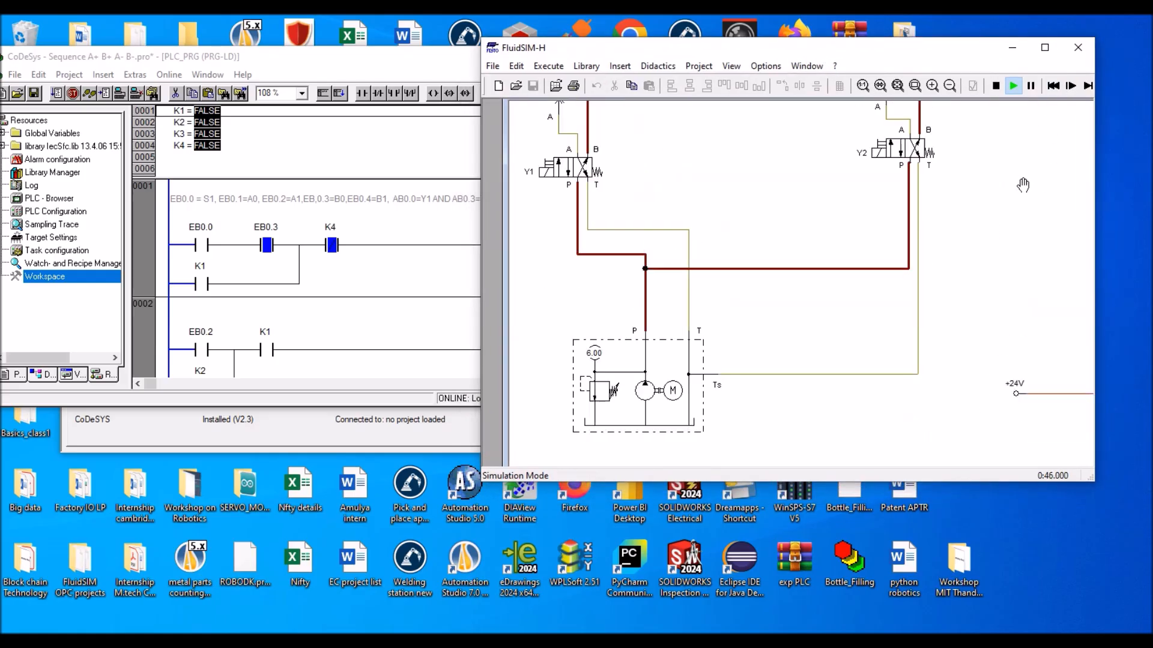
pyautogui.click(1046, 48)
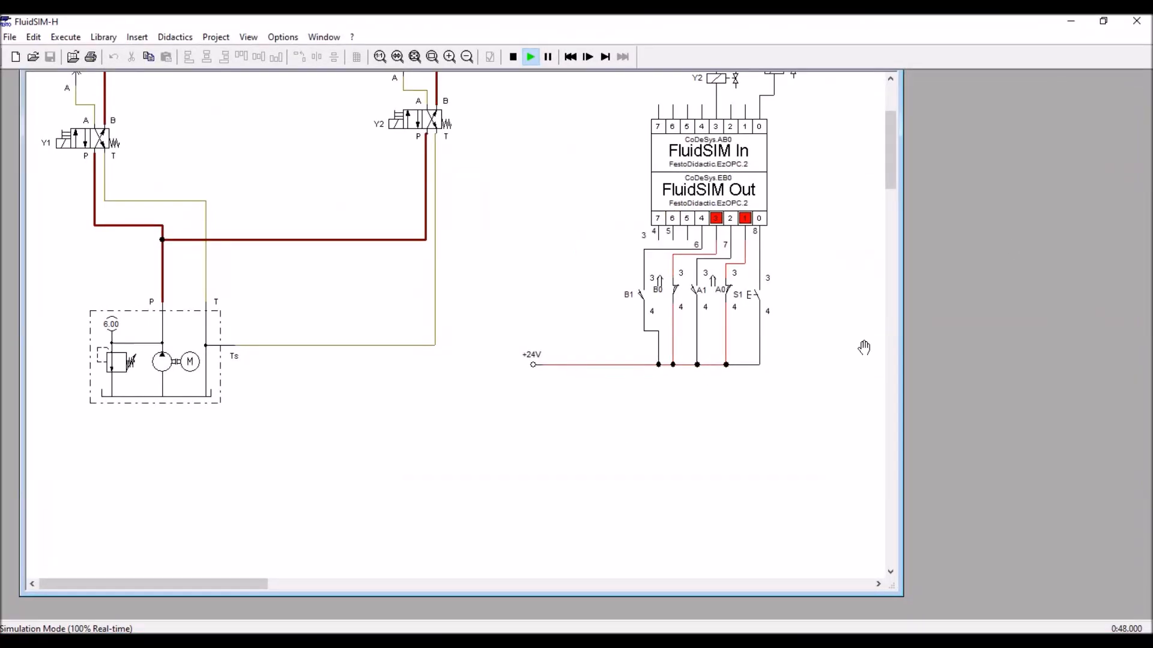
pyautogui.moveTo(904, 208); pyautogui.dragTo(826, 214)
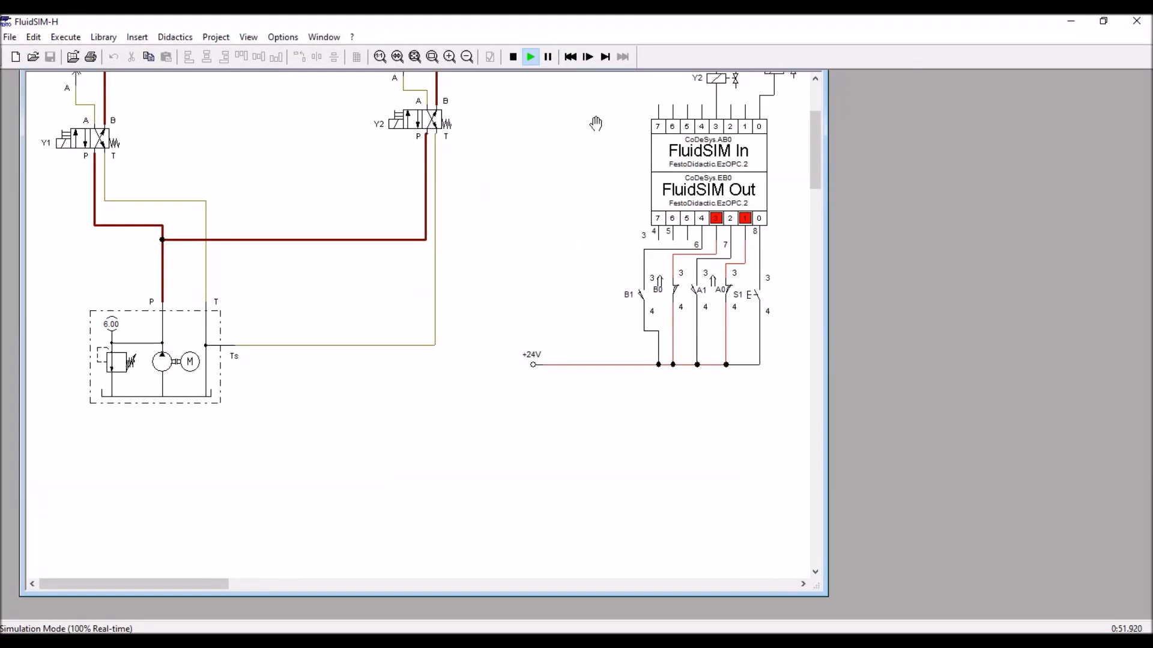
pyautogui.scroll(4, 602, 205)
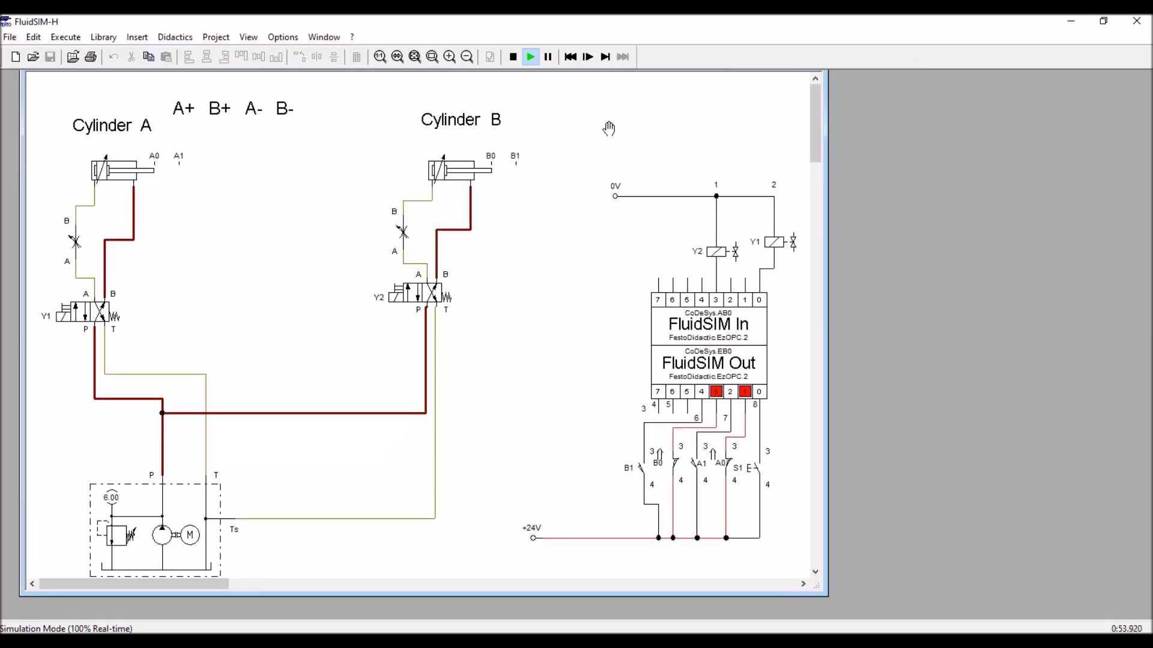
pyautogui.click(1102, 21)
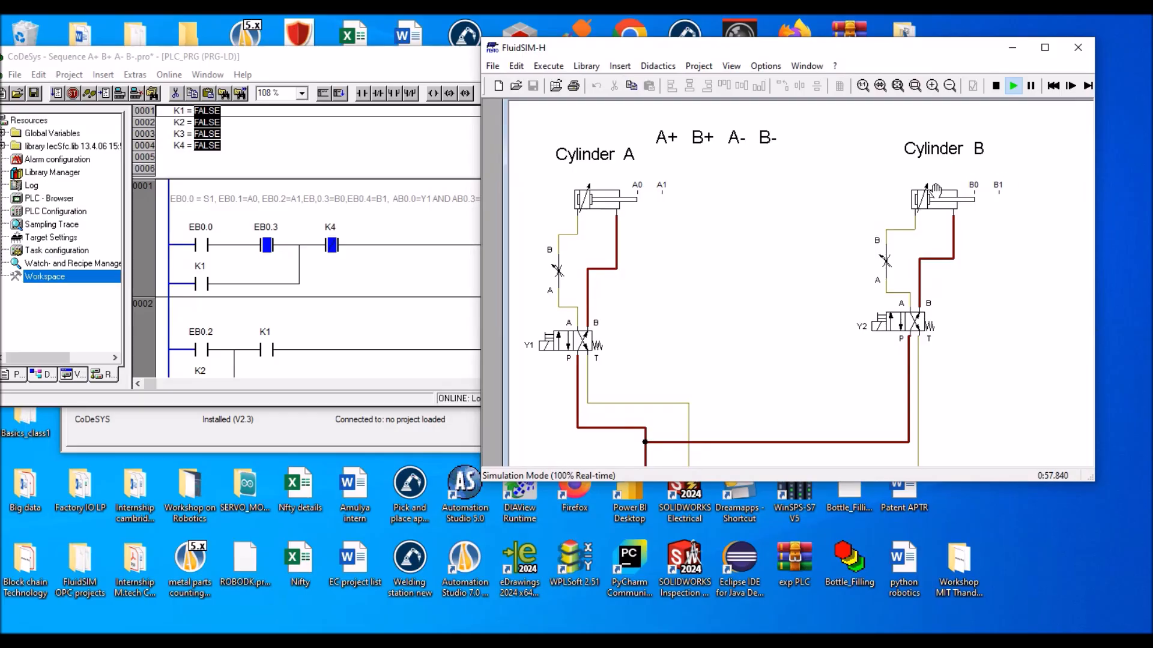
pyautogui.scroll(-8, 941, 192)
pyautogui.scroll(8, 940, 195)
pyautogui.rightClick(998, 246)
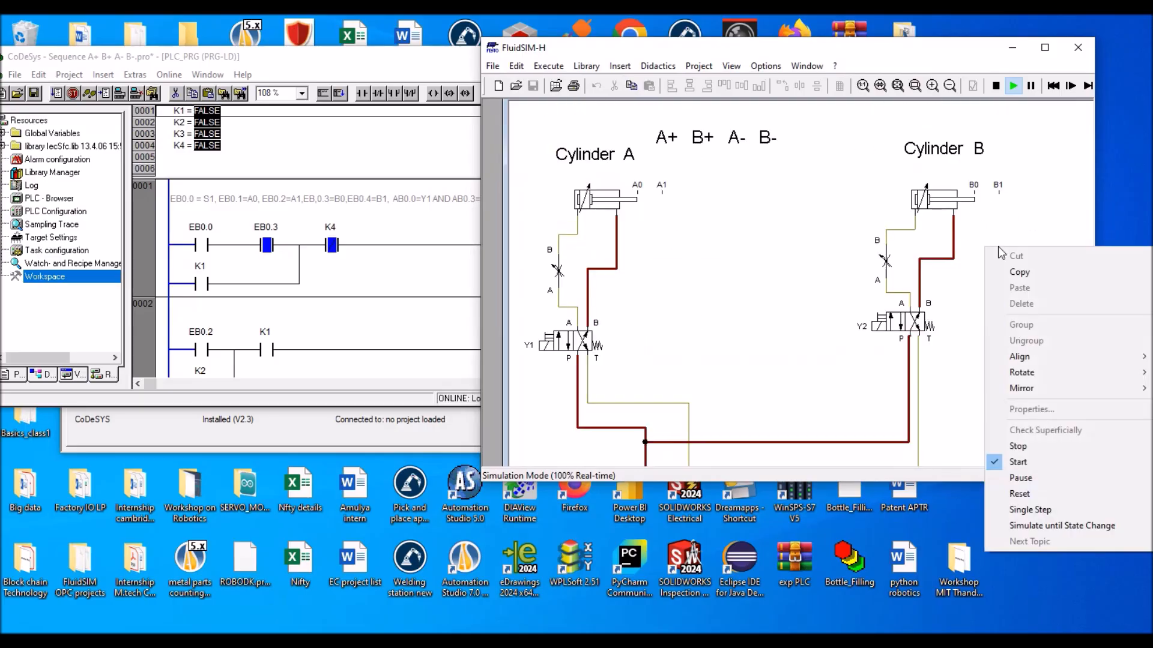
pyautogui.click(1009, 215)
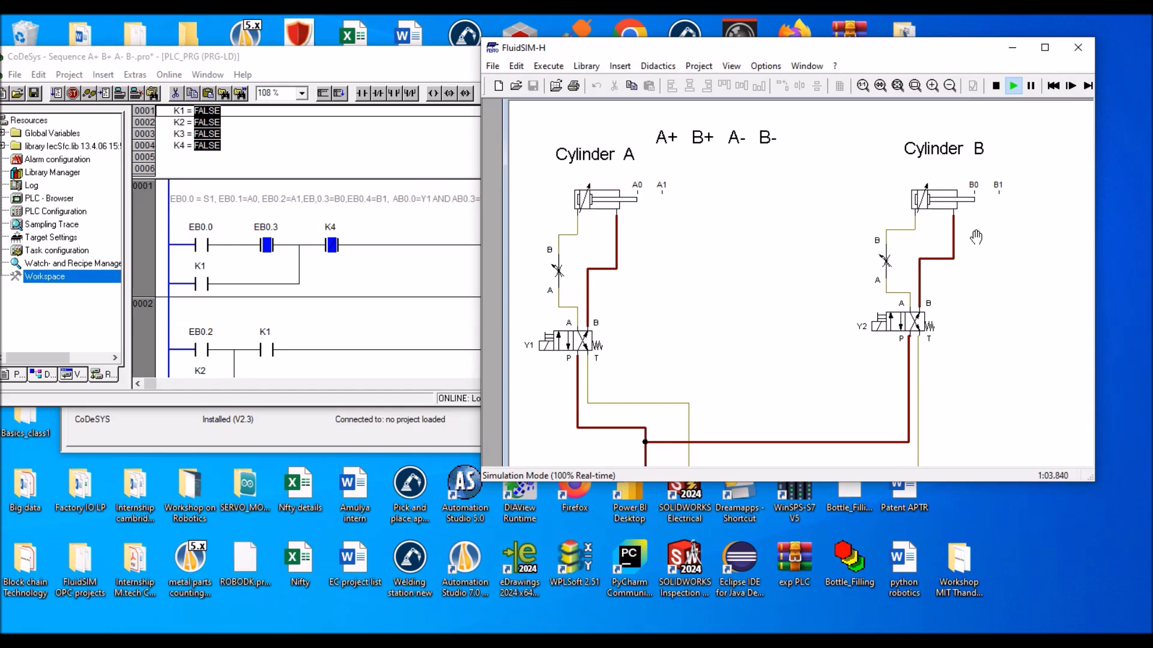
pyautogui.click(1044, 47)
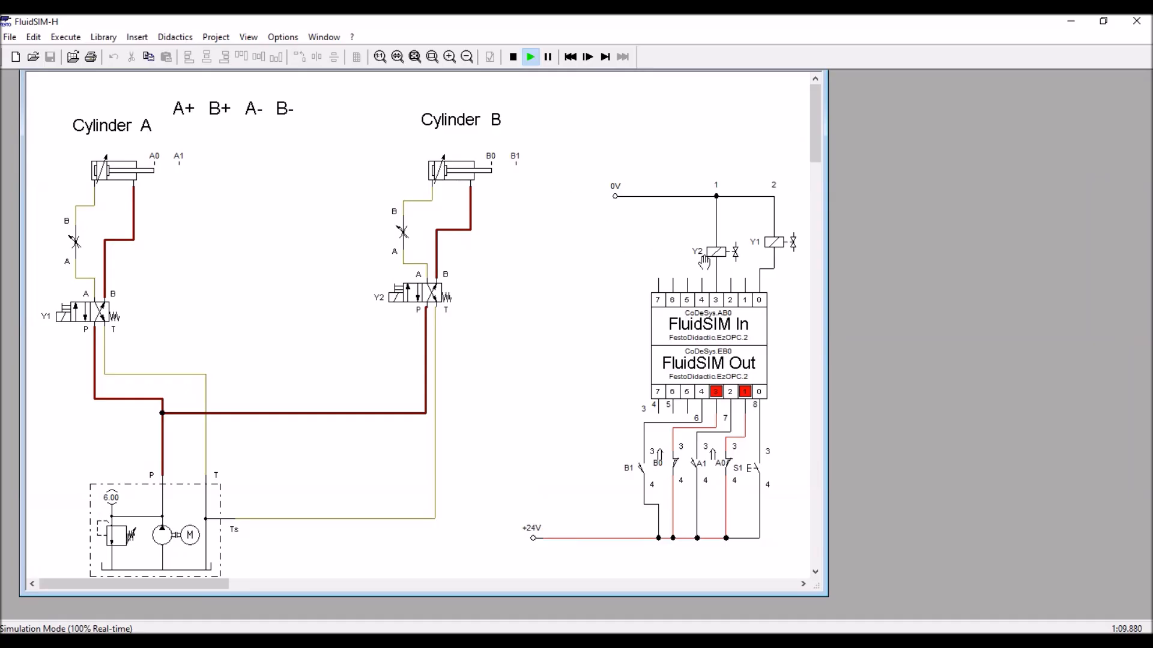
pyautogui.click(1103, 21)
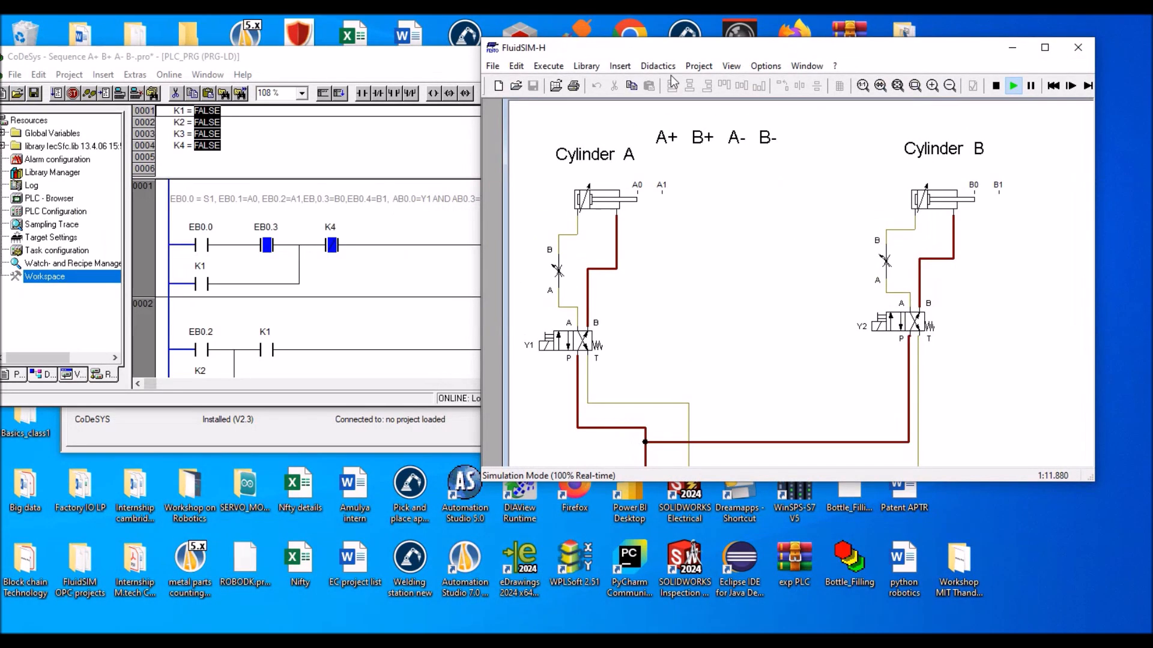
# - Arrange the CoDeSys, PLCWinNT and FluidSIM windows so the ladder, the runtime state and both cylinders are in view together
pyautogui.moveTo(401, 61); pyautogui.dragTo(551, 13)
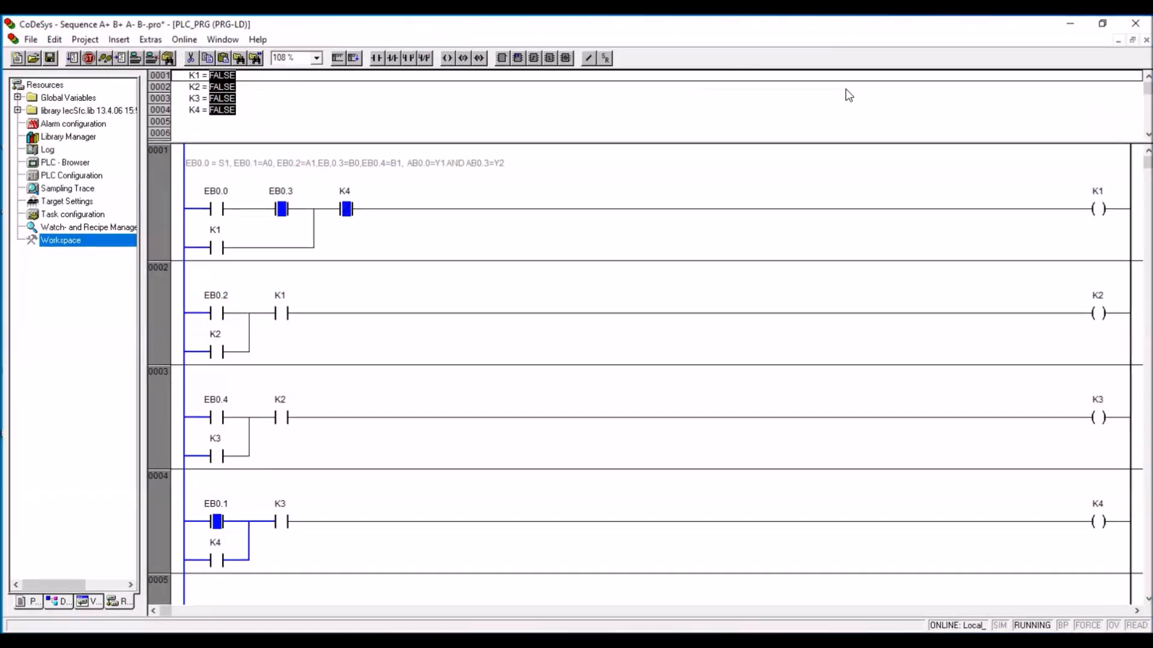
pyautogui.click(1102, 22)
pyautogui.moveTo(1095, 33); pyautogui.dragTo(740, 170)
pyautogui.moveTo(539, 64); pyautogui.dragTo(602, 15)
pyautogui.click(1102, 21)
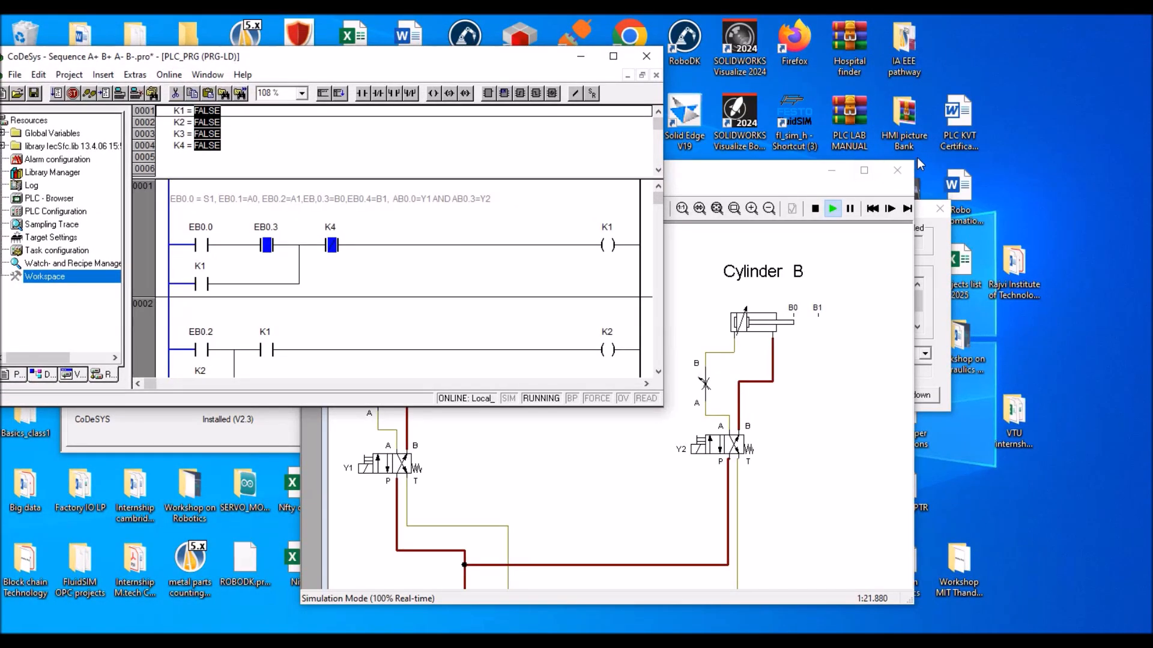
pyautogui.moveTo(783, 161); pyautogui.dragTo(768, 367)
pyautogui.moveTo(506, 56); pyautogui.dragTo(697, 15)
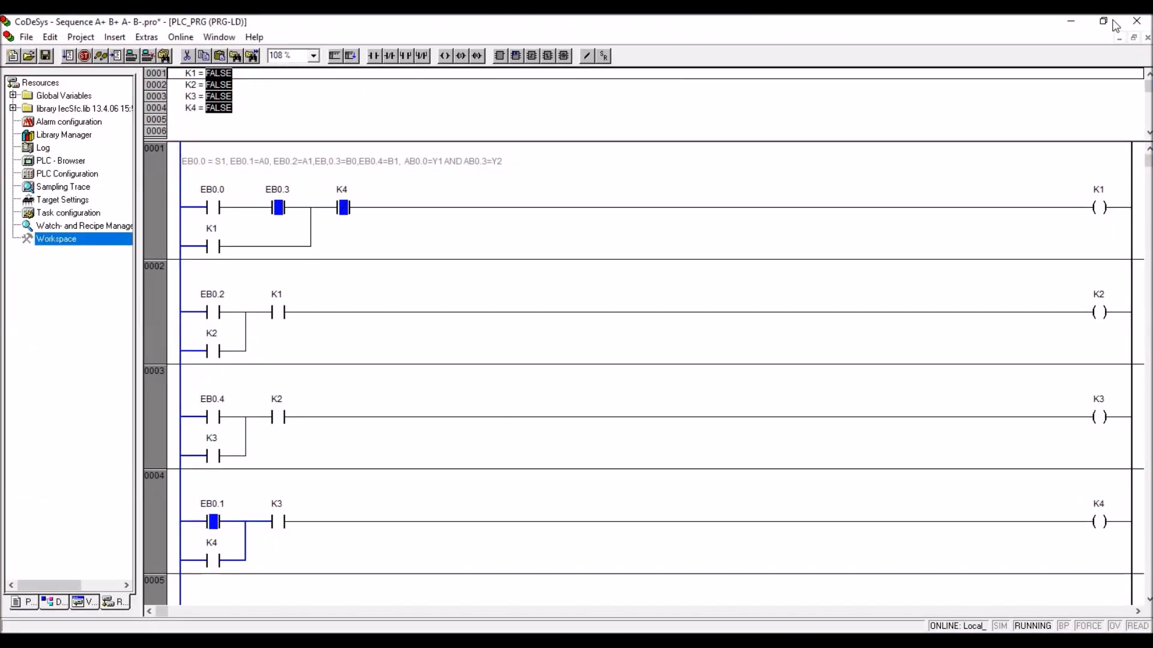
pyautogui.click(1102, 21)
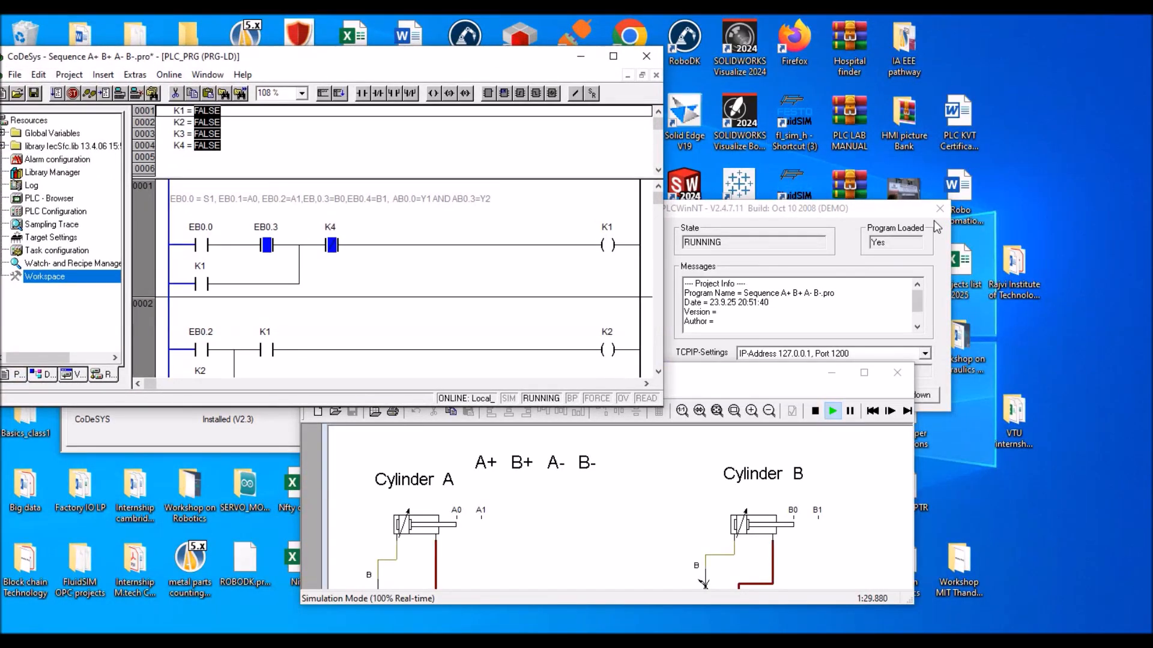
pyautogui.click(890, 218)
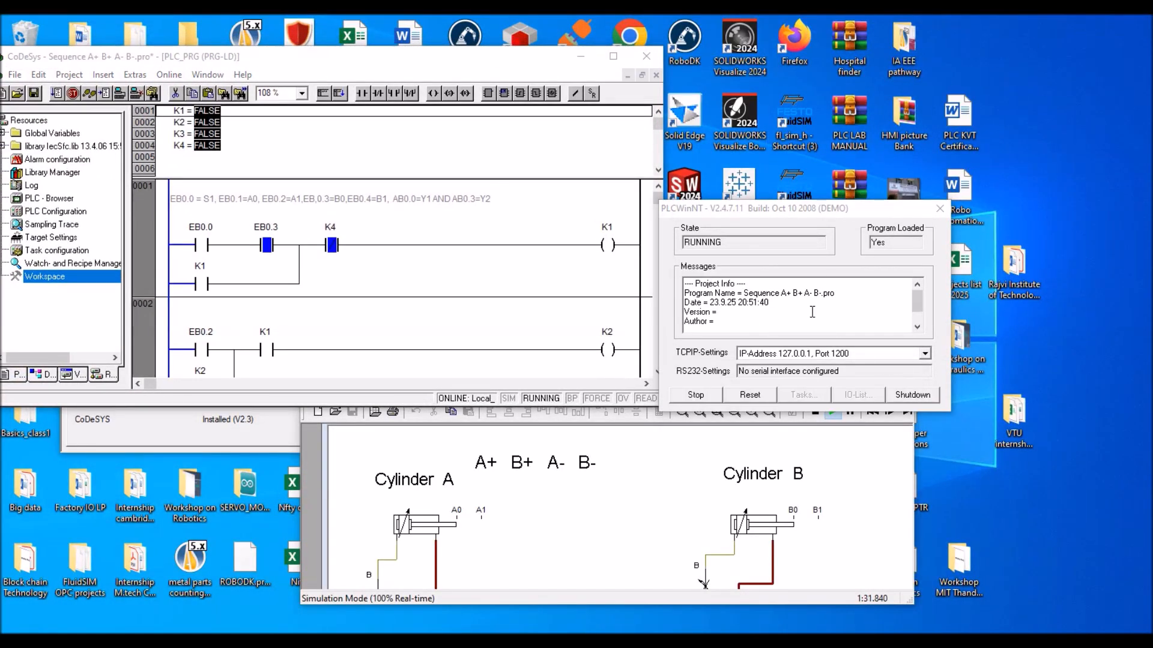
pyautogui.click(653, 454)
pyautogui.moveTo(687, 372); pyautogui.dragTo(520, 282)
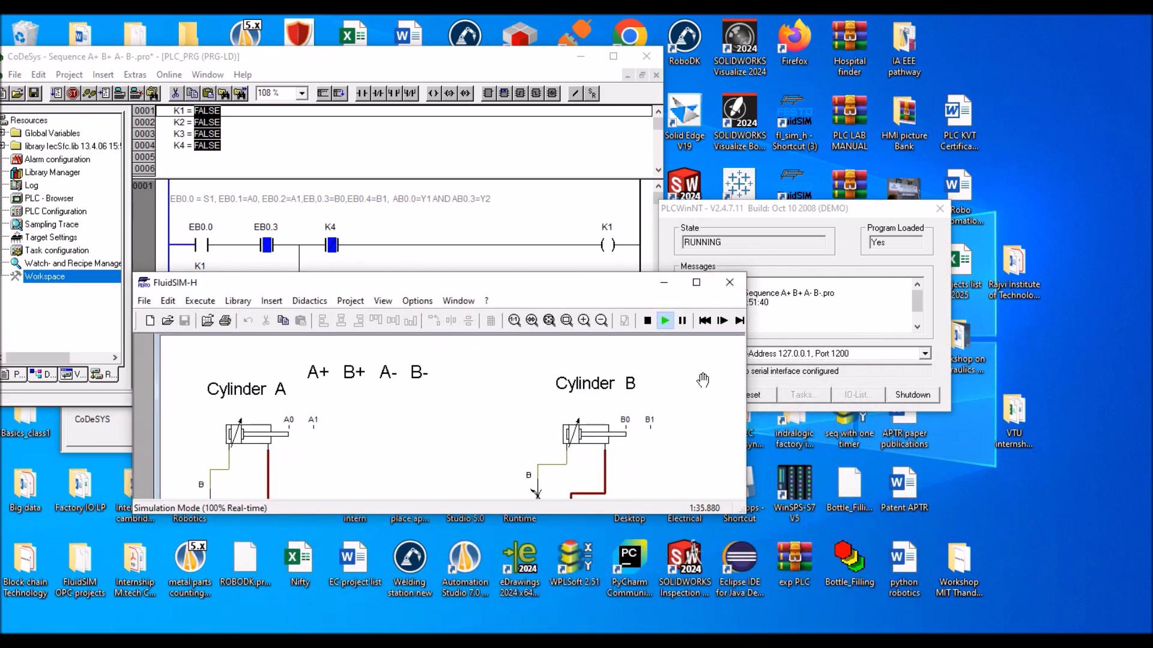
# - Look over the full FluidSIM circuit and extend its document window slightly at the cylinder A side
pyautogui.scroll(-5, 705, 384)
pyautogui.scroll(-5, 705, 384)
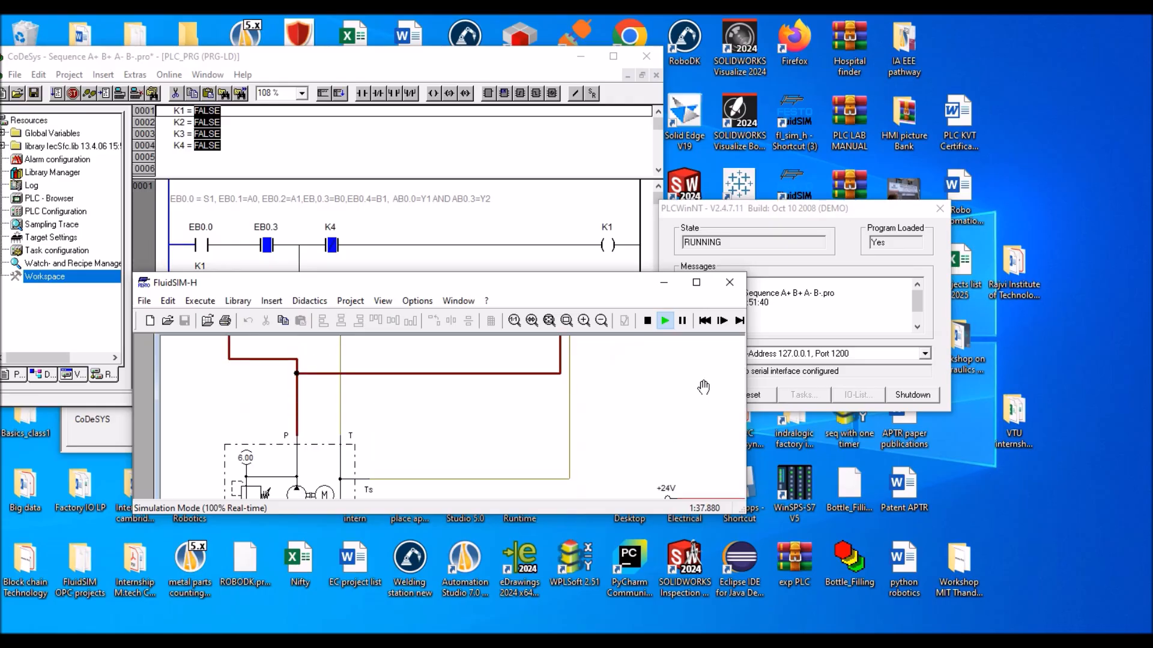
pyautogui.scroll(3, 705, 385)
pyautogui.click(696, 283)
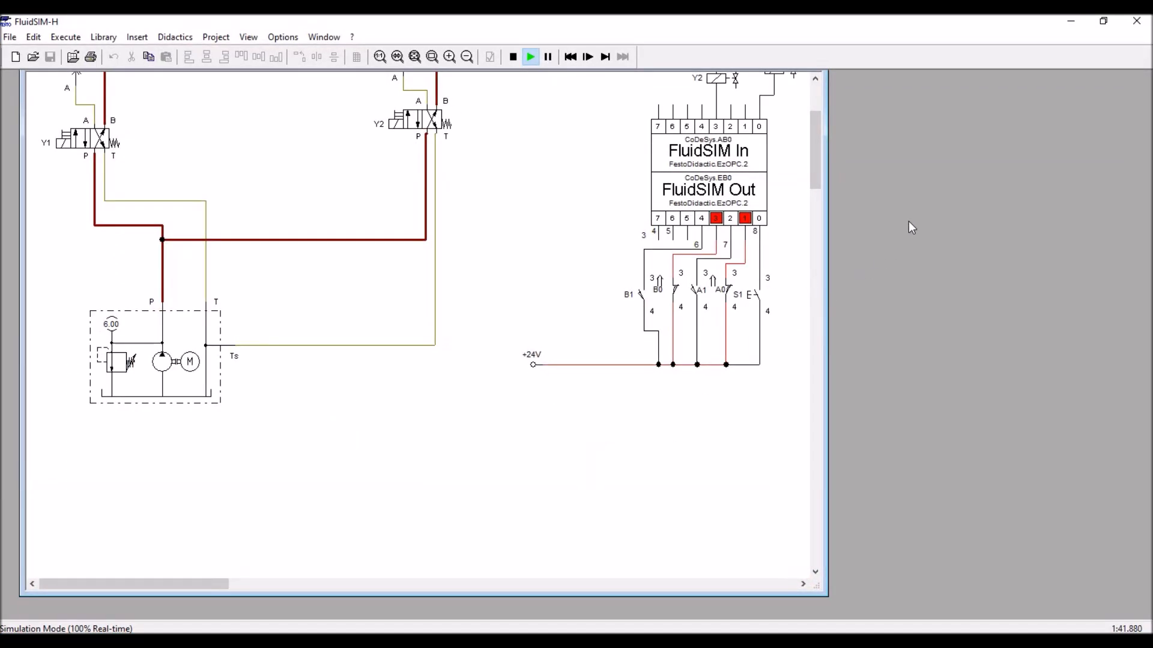
pyautogui.moveTo(820, 162); pyautogui.dragTo(823, 130)
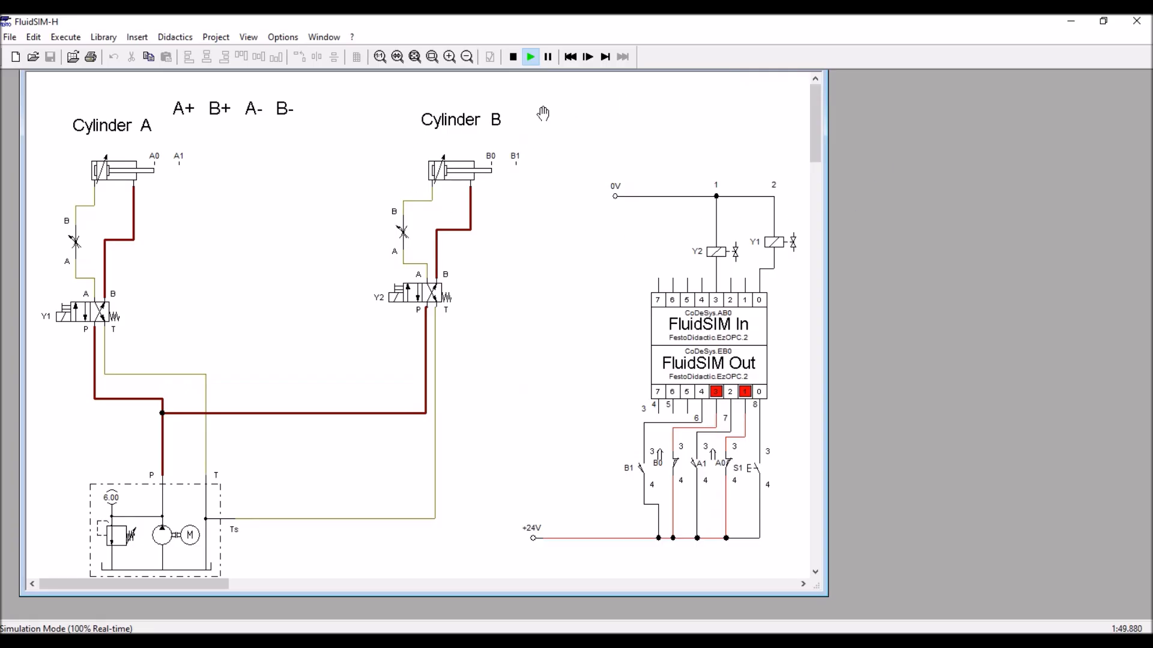
pyautogui.moveTo(19, 101); pyautogui.dragTo(13, 137)
pyautogui.click(1101, 21)
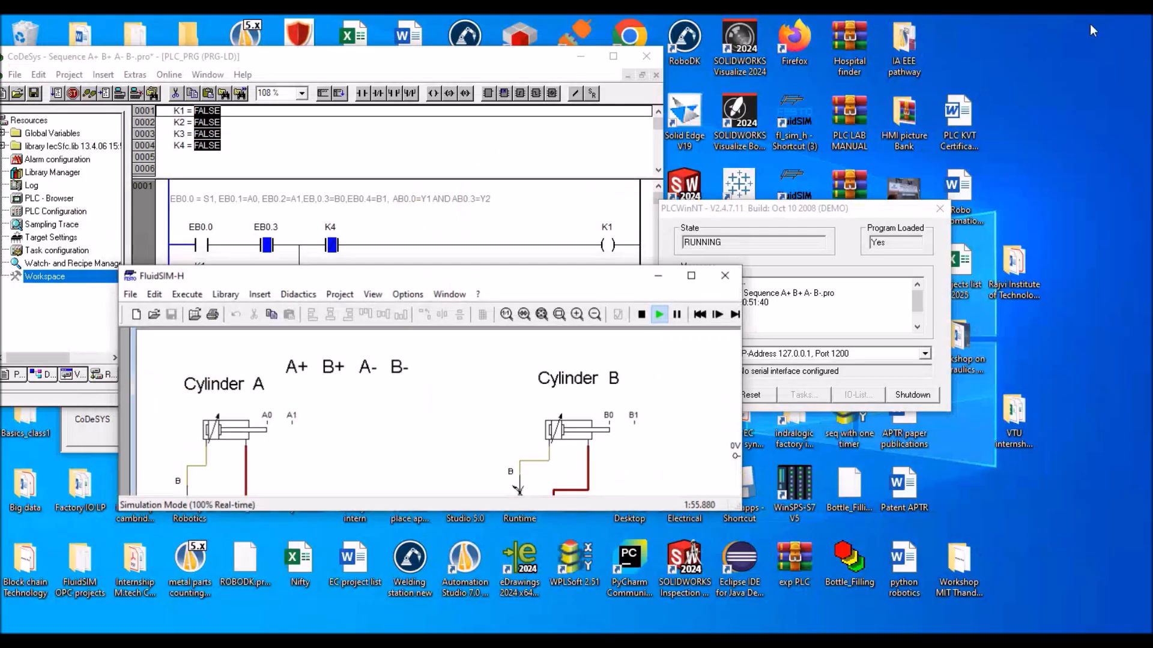
# - Start the A+ B+ A- B- cycle by actuating pushbutton S1 in the running FluidSIM circuit
pyautogui.scroll(-5, 603, 406)
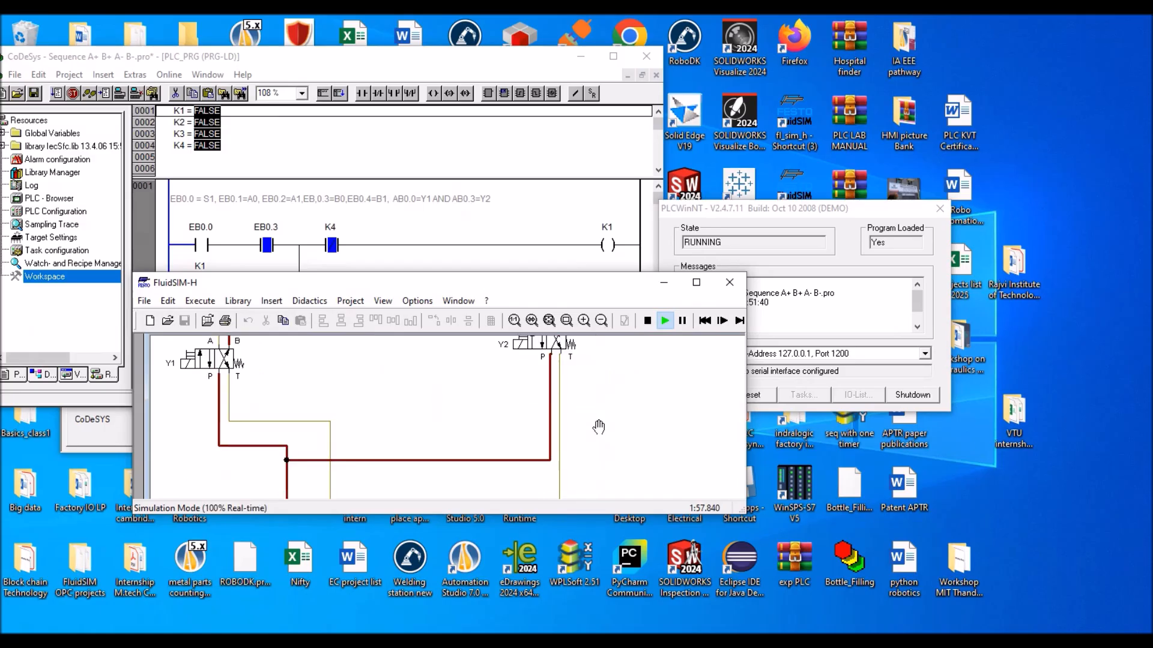
pyautogui.scroll(-3, 675, 396)
pyautogui.scroll(3, 676, 393)
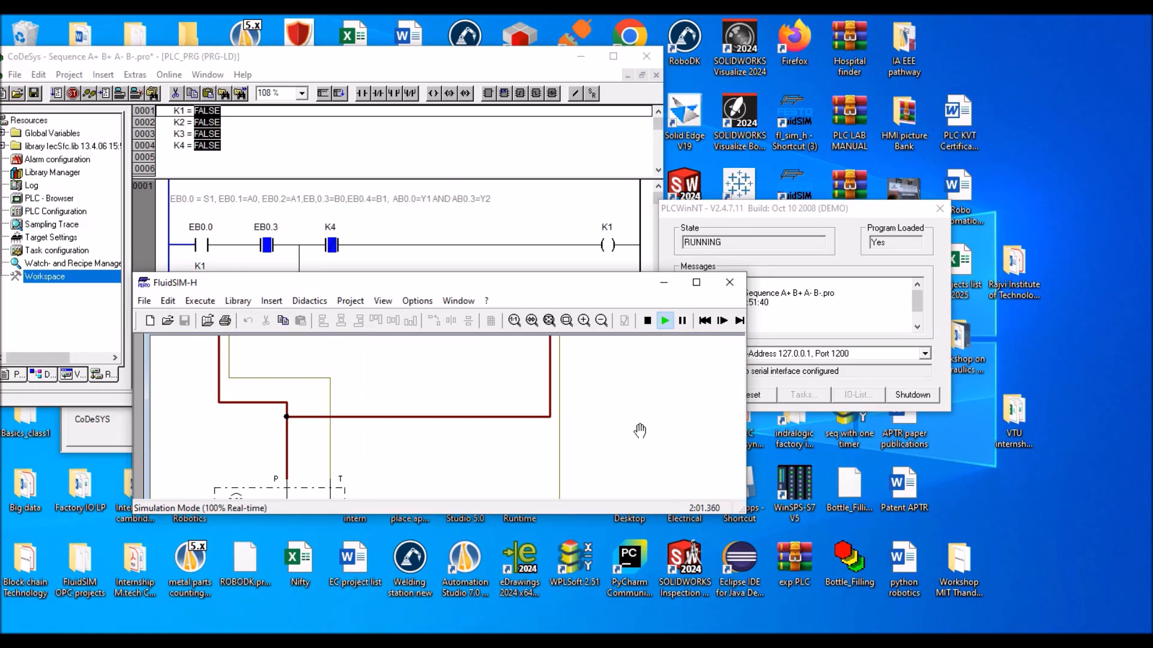
pyautogui.click(688, 287)
pyautogui.scroll(3, 754, 309)
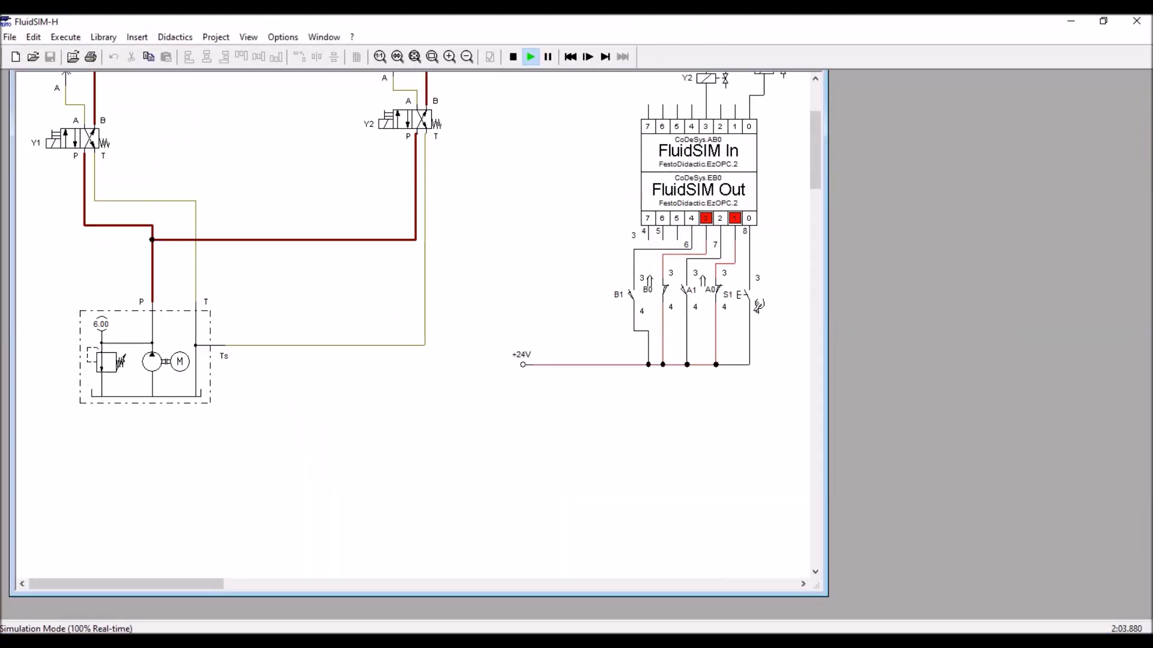
pyautogui.scroll(1, 759, 306)
pyautogui.click(750, 334)
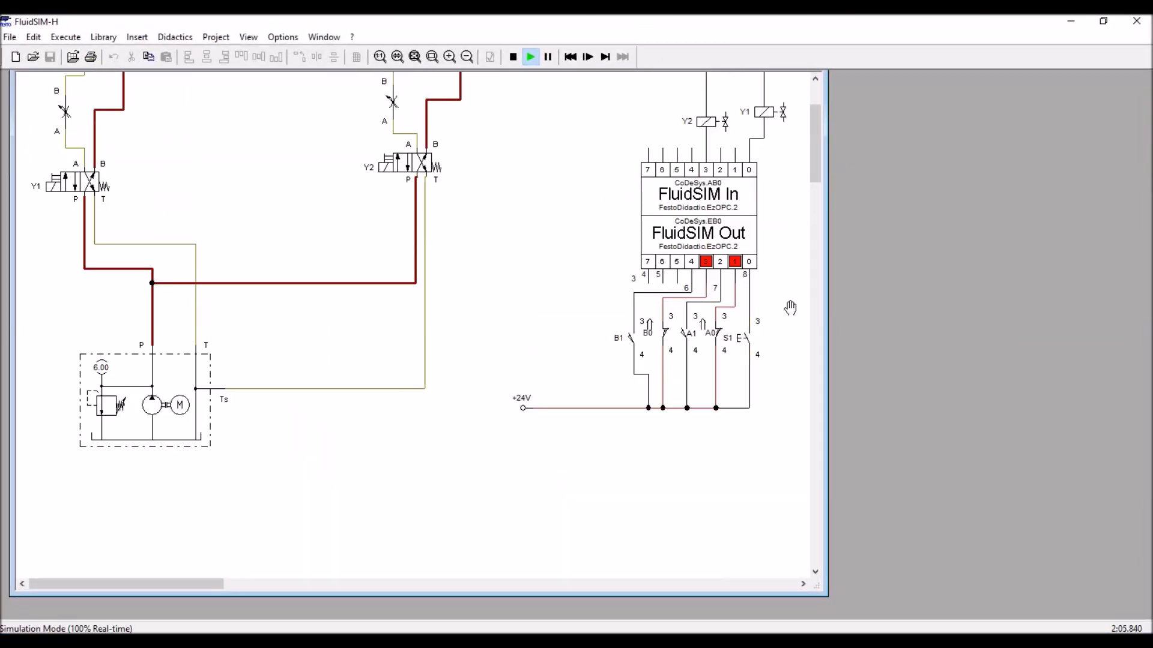
# - Check the cylinder positions and port signals in FluidSIM, and trace the relay contacts and outputs through the online CoDeSys ladder
pyautogui.scroll(3, 763, 165)
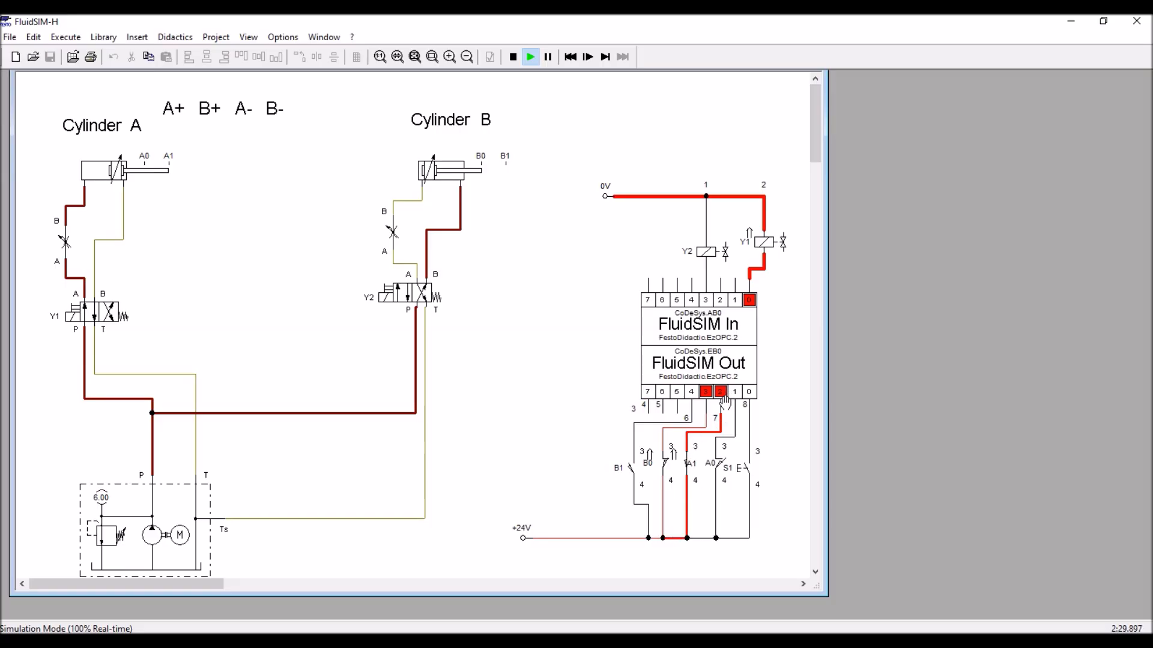
pyautogui.click(1103, 21)
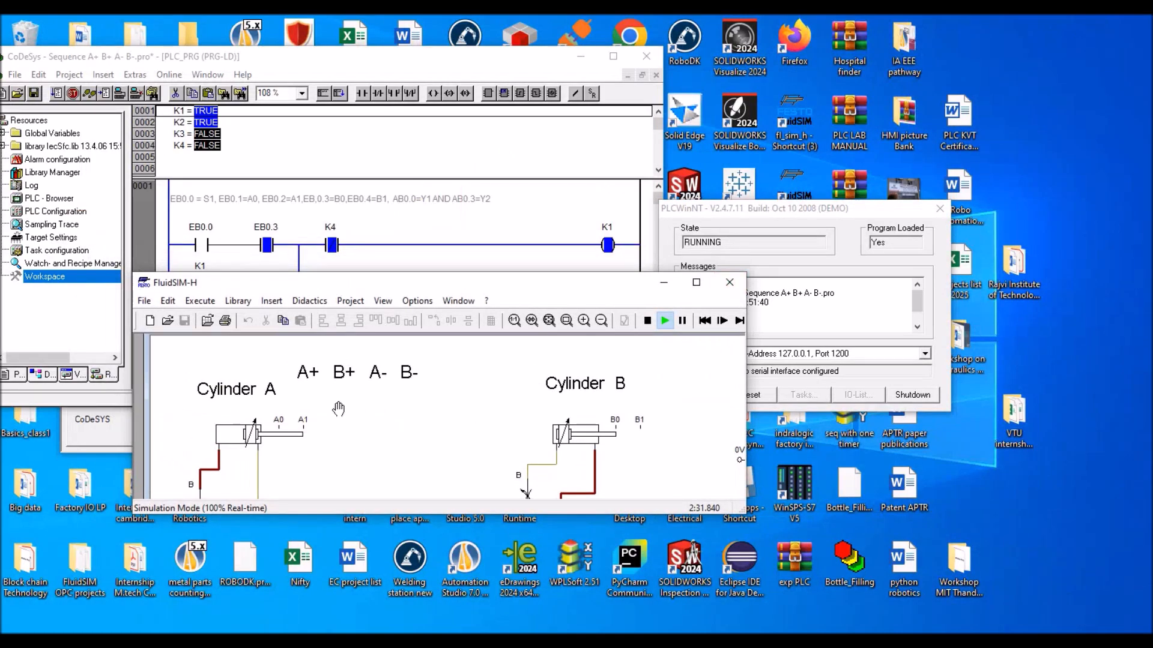
pyautogui.click(459, 209)
pyautogui.scroll(-3, 487, 203)
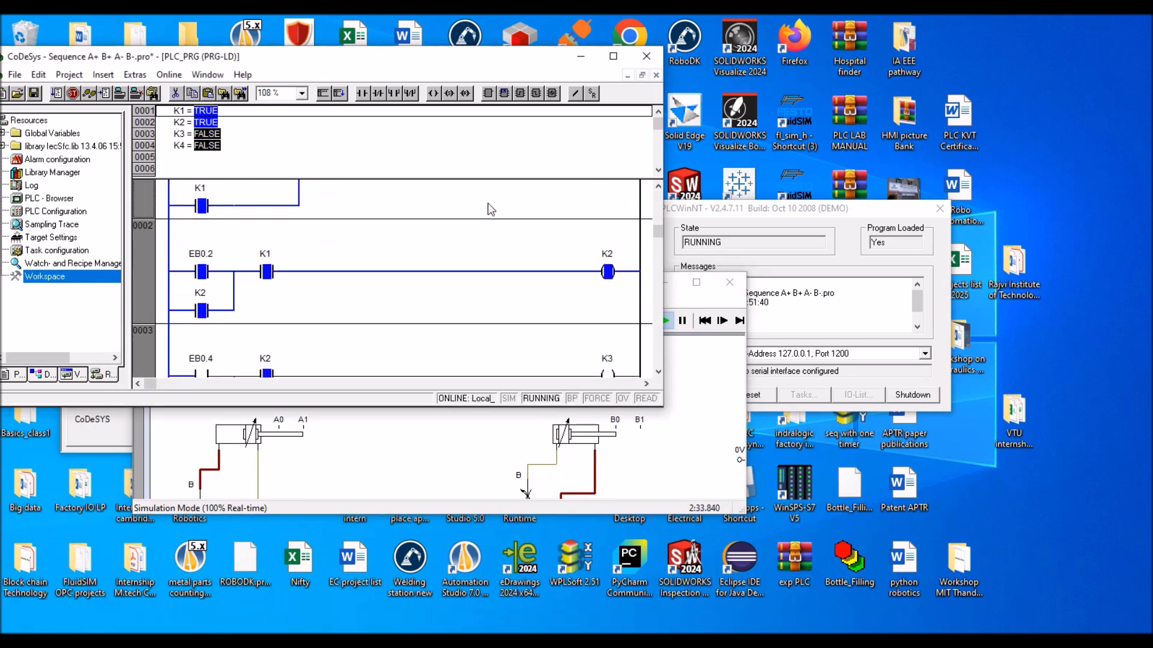
pyautogui.scroll(3, 487, 202)
pyautogui.scroll(-3, 488, 203)
pyautogui.scroll(-3, 488, 203)
pyautogui.scroll(-6, 488, 203)
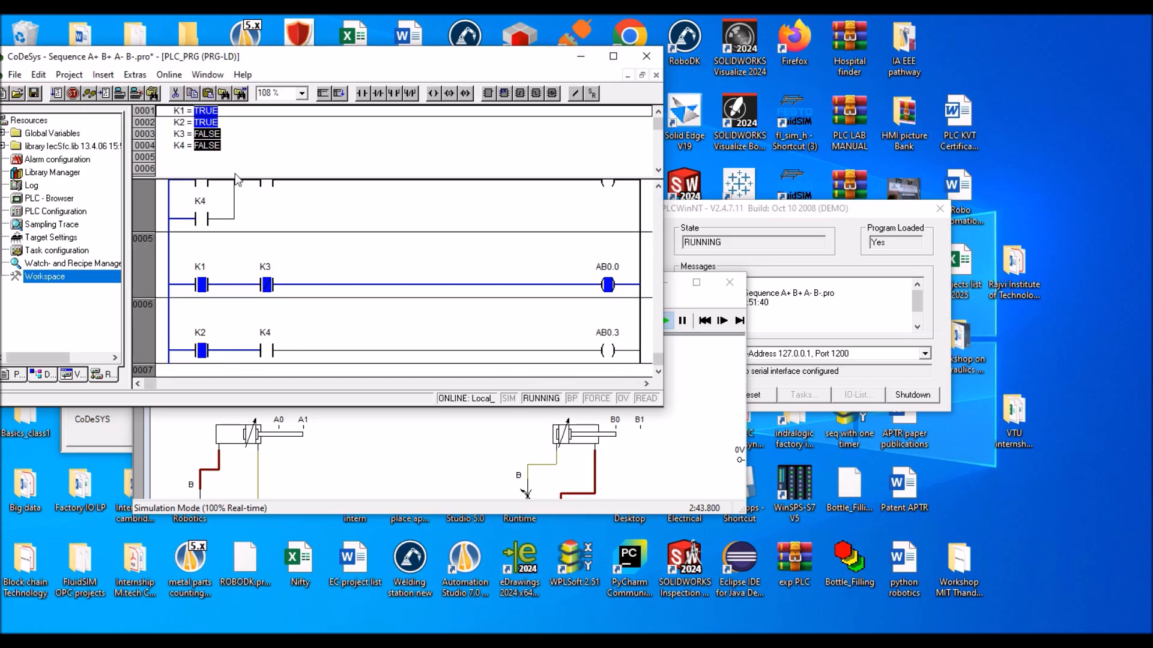
# - Log CoDeSys out of the PLC and change the K4 contact in network 0006 to a negated contact
pyautogui.click(155, 73)
pyautogui.click(174, 102)
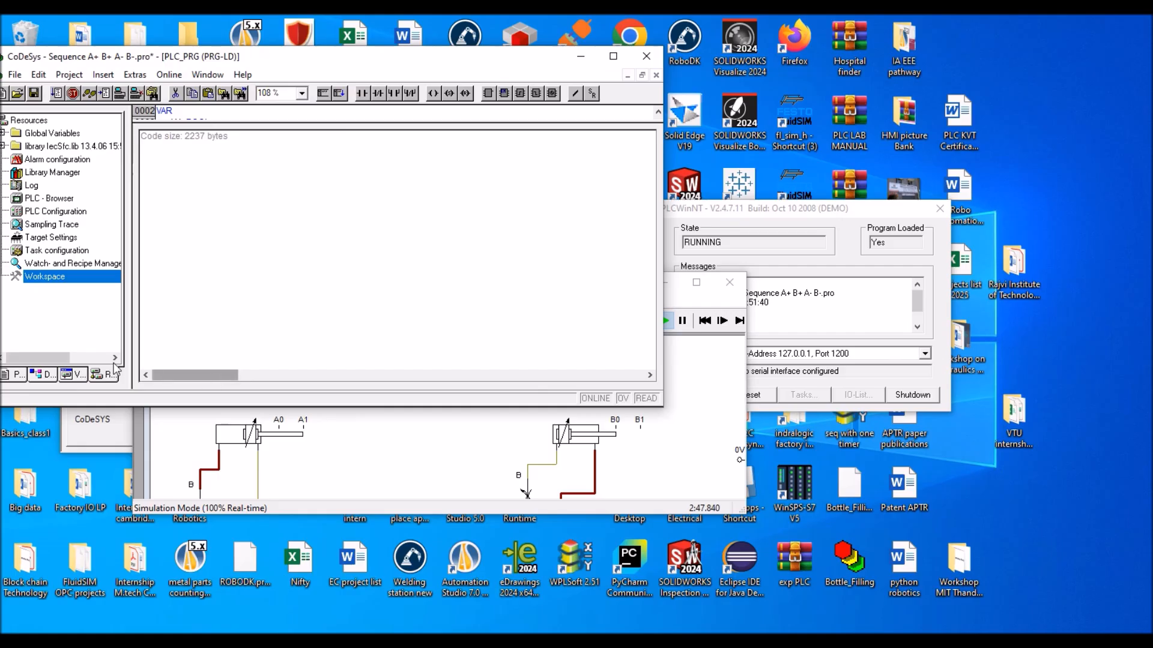
pyautogui.click(612, 57)
pyautogui.click(286, 313)
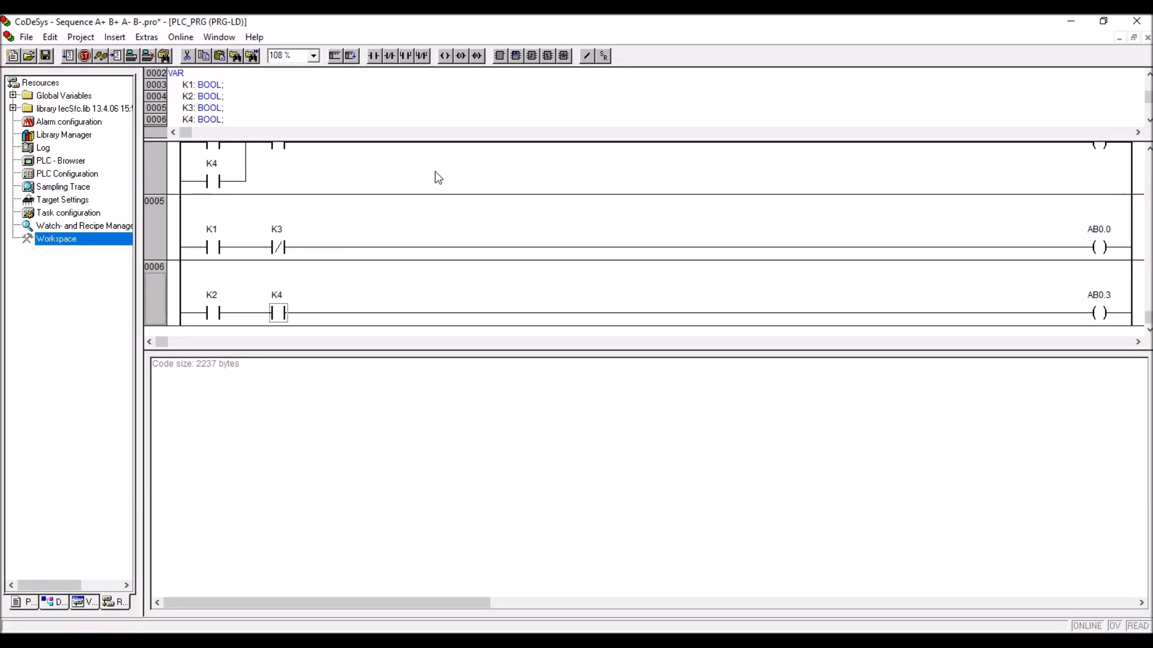
# - Log CoDeSys back in to the PLC and accept loading the changed program
pyautogui.click(180, 37)
pyautogui.click(203, 54)
pyautogui.click(497, 342)
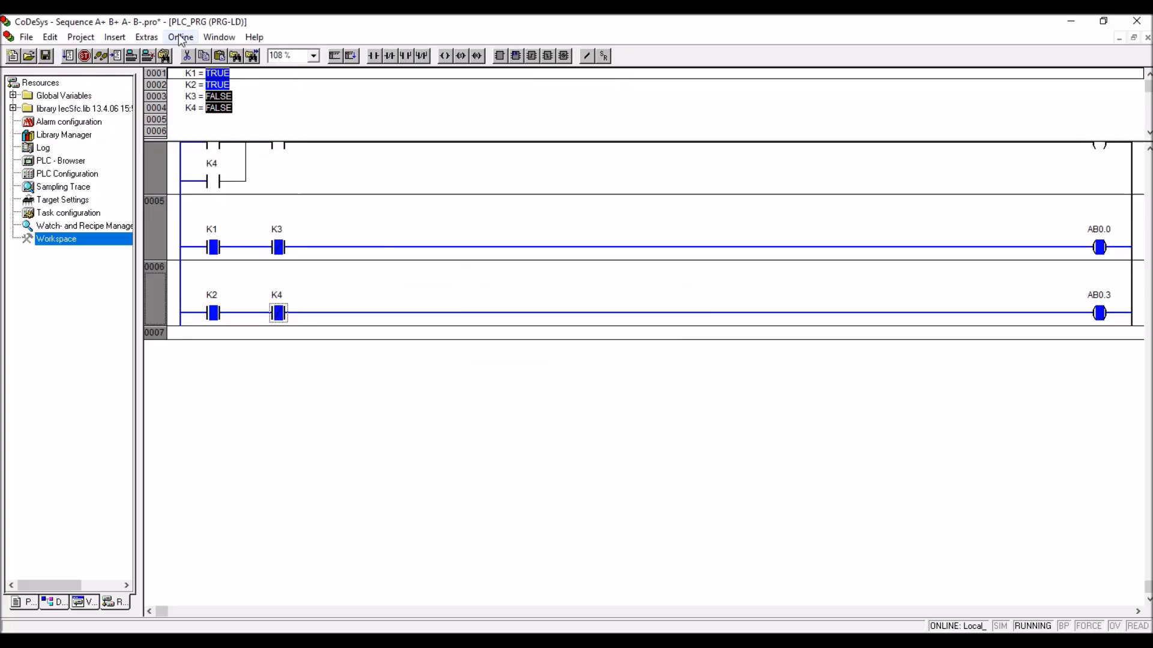
pyautogui.click(180, 38)
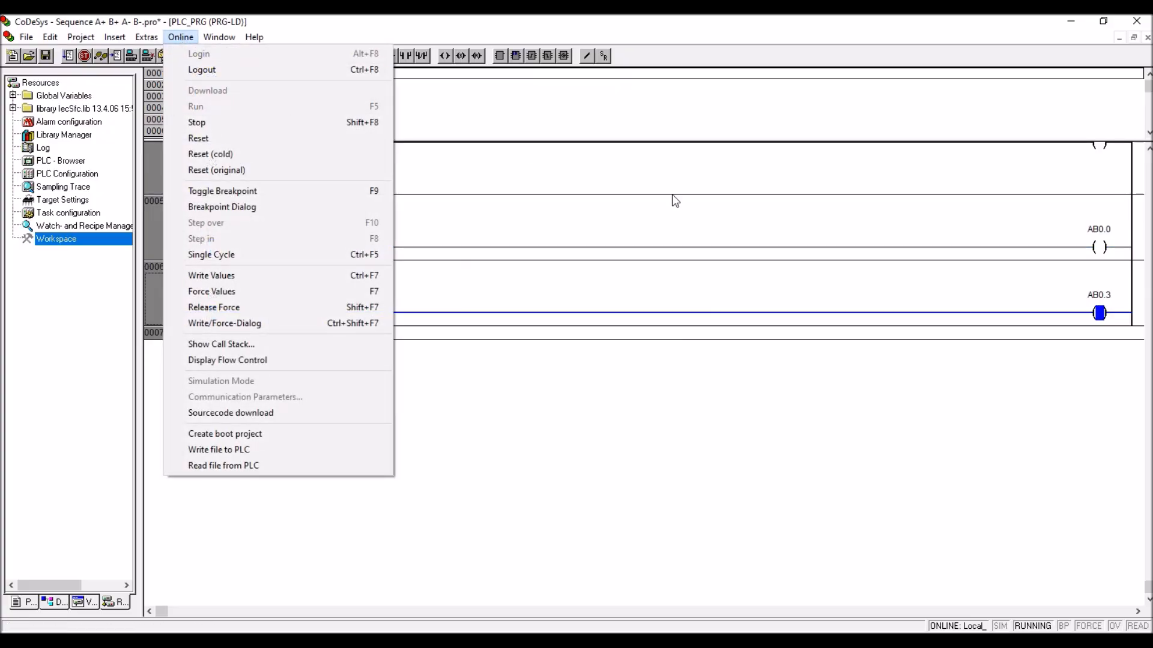
pyautogui.click(672, 194)
# - Restore the CoDeSys window to its smaller size and bring the running FluidSIM circuit to the front
pyautogui.click(1104, 21)
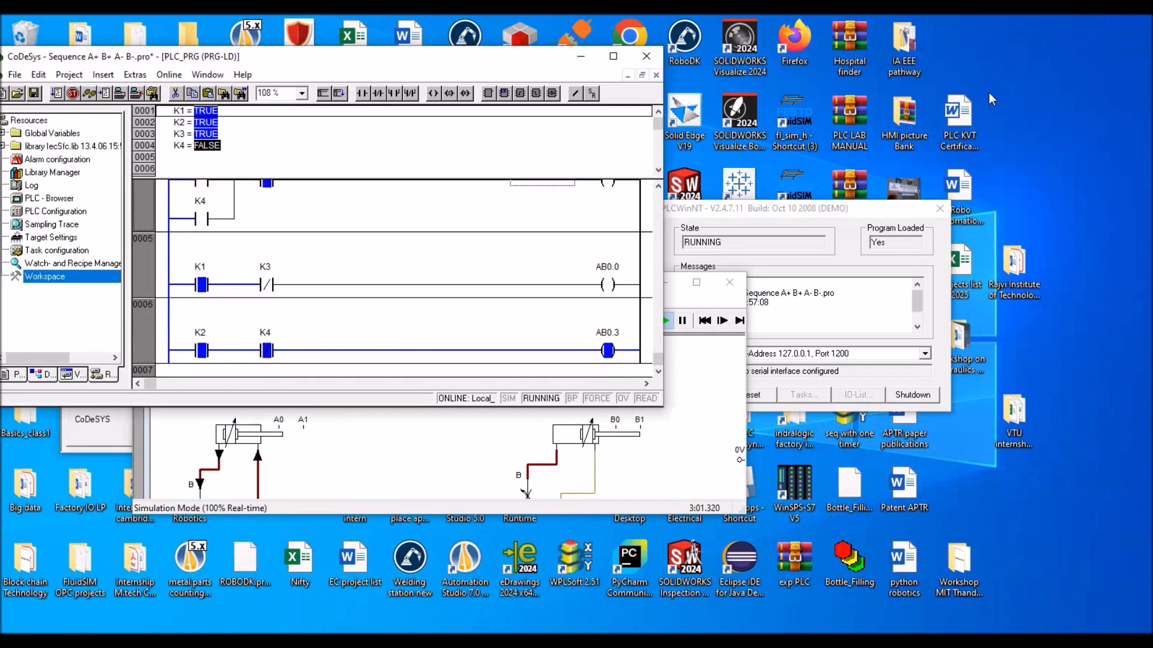
pyautogui.click(733, 364)
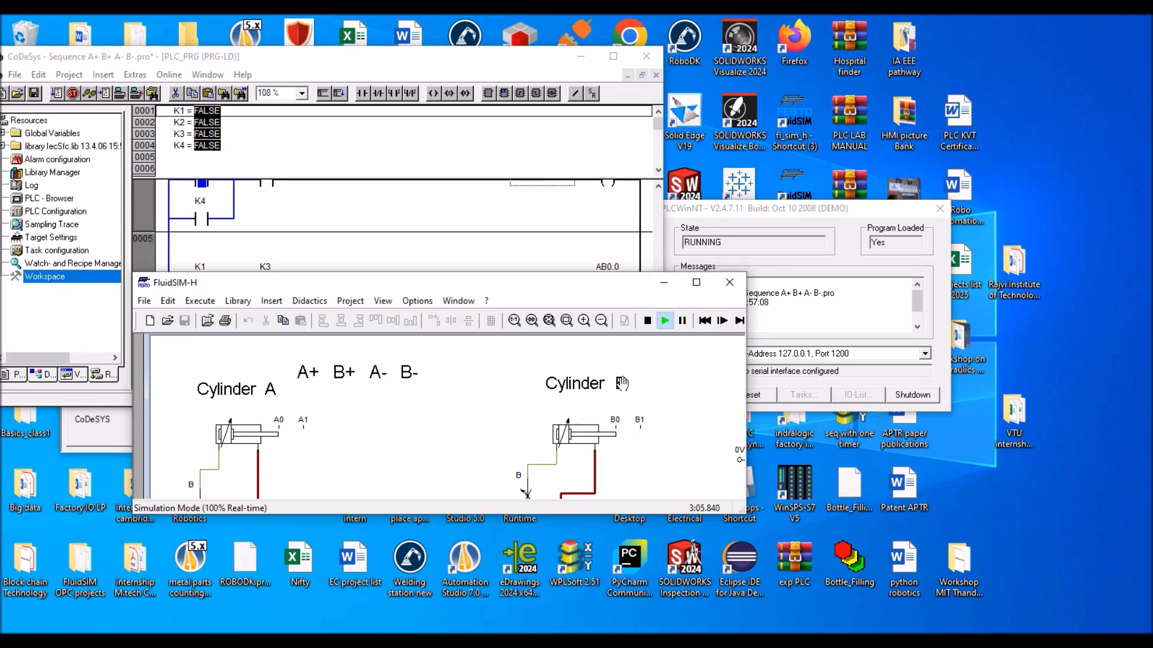
pyautogui.scroll(-2, 623, 387)
pyautogui.scroll(1, 630, 388)
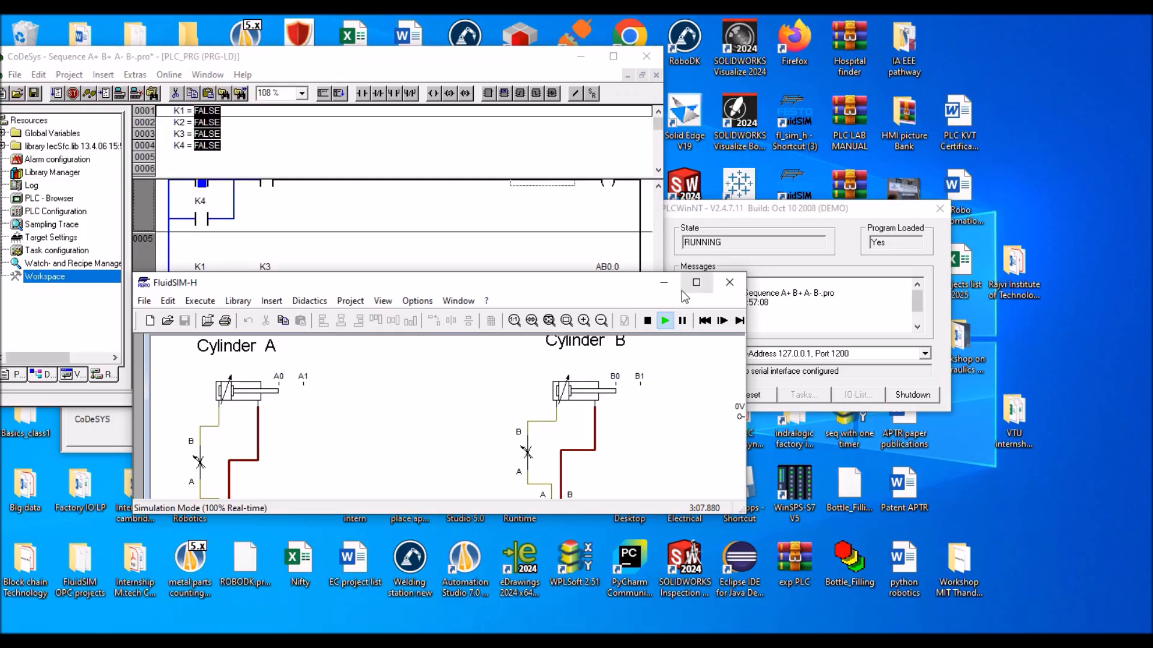
# - Enlarge the FluidSIM window to include the EzOPC port blocks and position it below the visible part of the CoDeSys ladder
pyautogui.moveTo(746, 514); pyautogui.dragTo(993, 629)
pyautogui.scroll(-3, 920, 552)
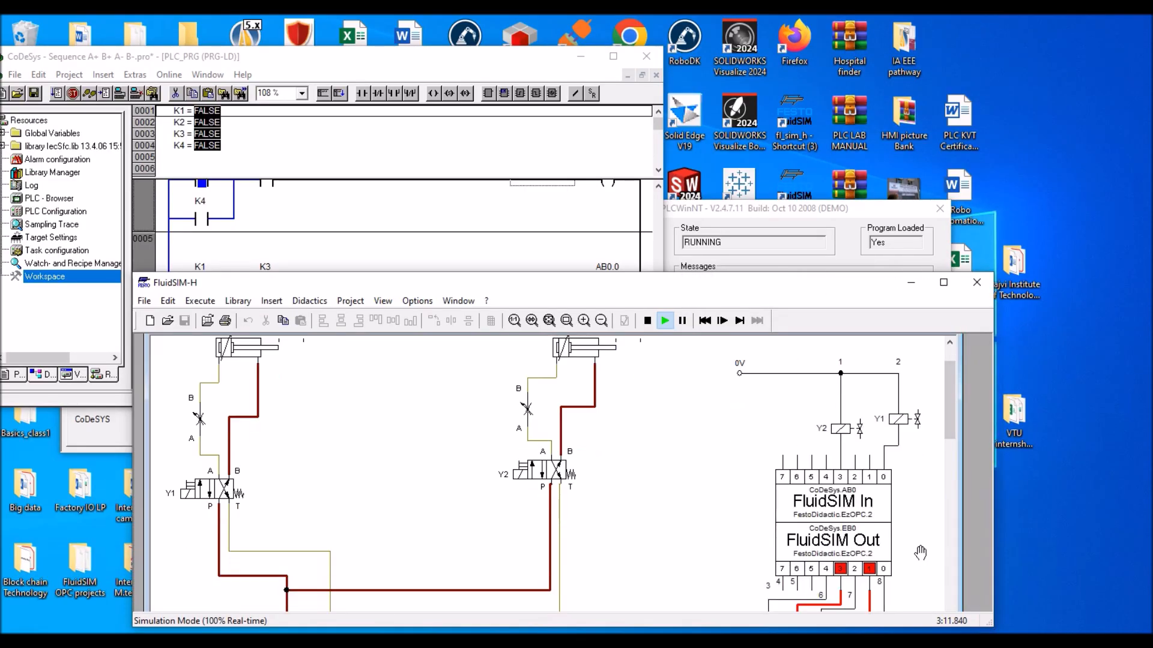
pyautogui.scroll(3, 920, 552)
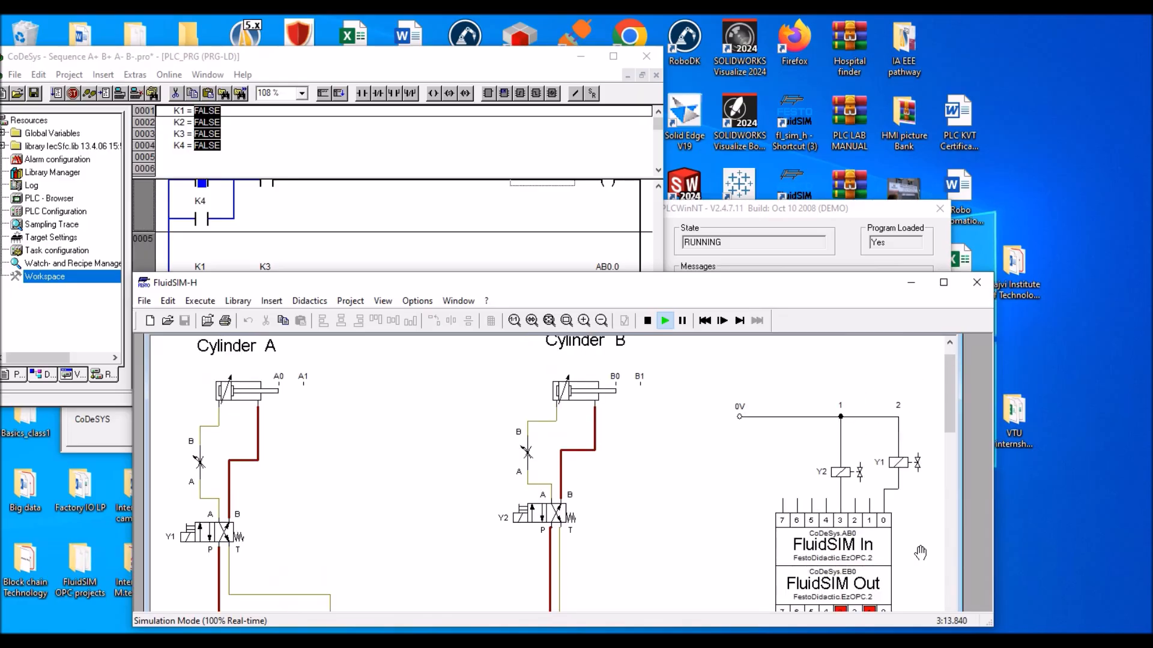
pyautogui.scroll(-5, 920, 552)
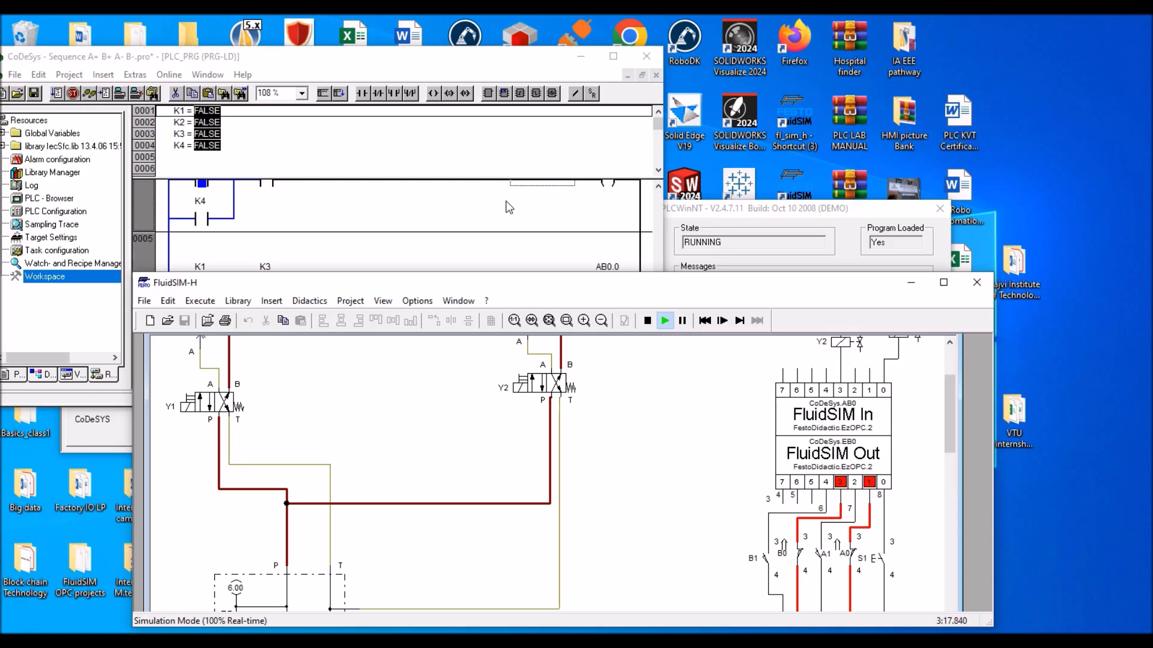
pyautogui.moveTo(533, 292); pyautogui.dragTo(503, 315)
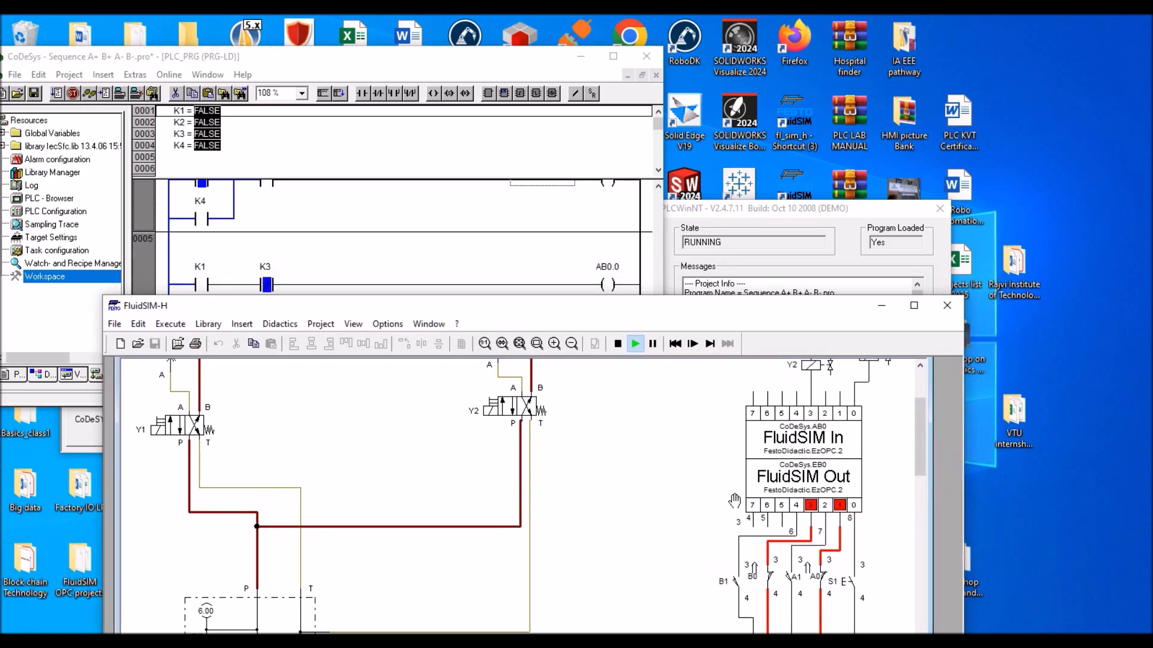
# - Bring network 0001 into view in the online CoDeSys ladder and actuate pushbutton S1 in FluidSIM to run the cycle
pyautogui.scroll(6, 544, 276)
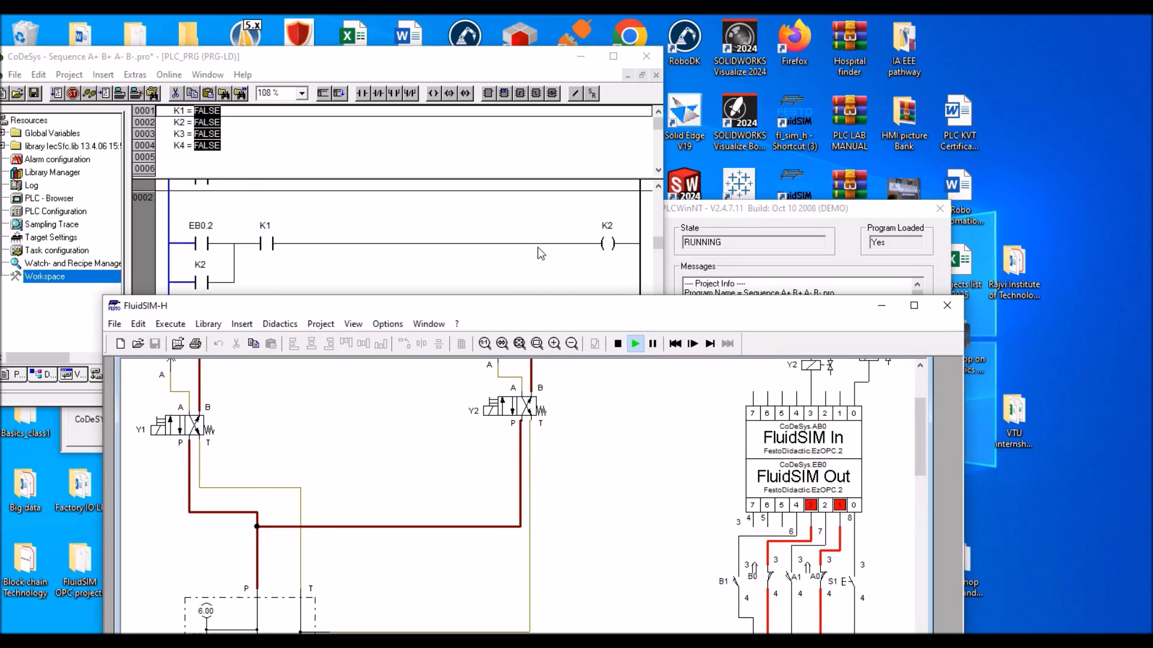
pyautogui.scroll(2, 541, 252)
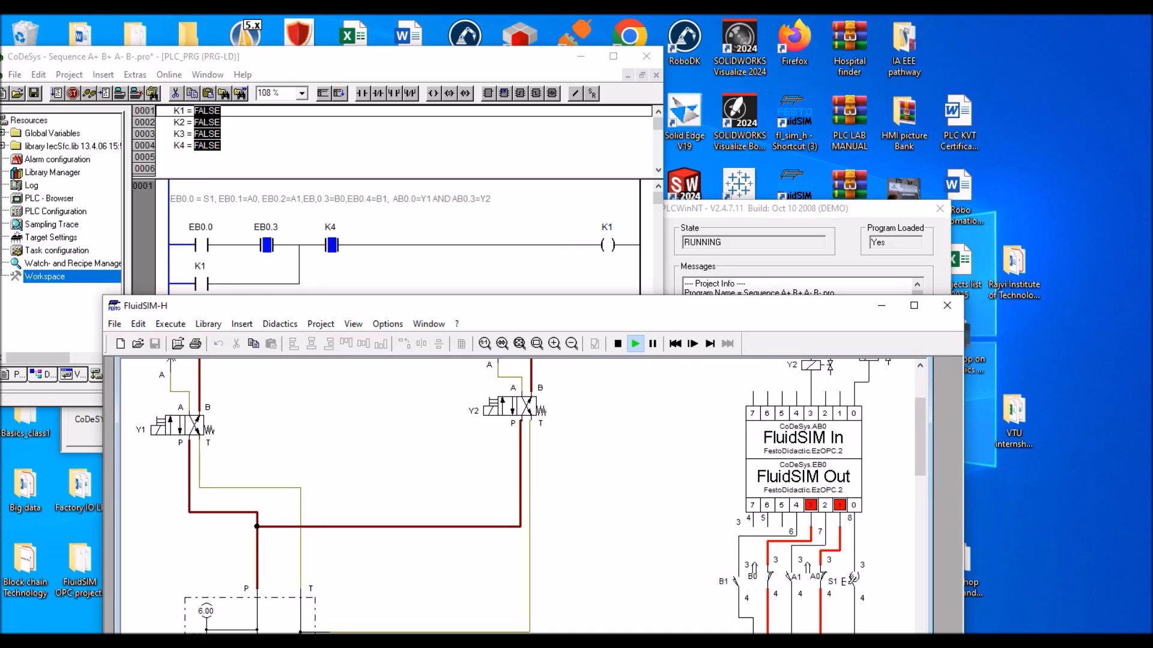
pyautogui.click(853, 578)
pyautogui.scroll(3, 865, 573)
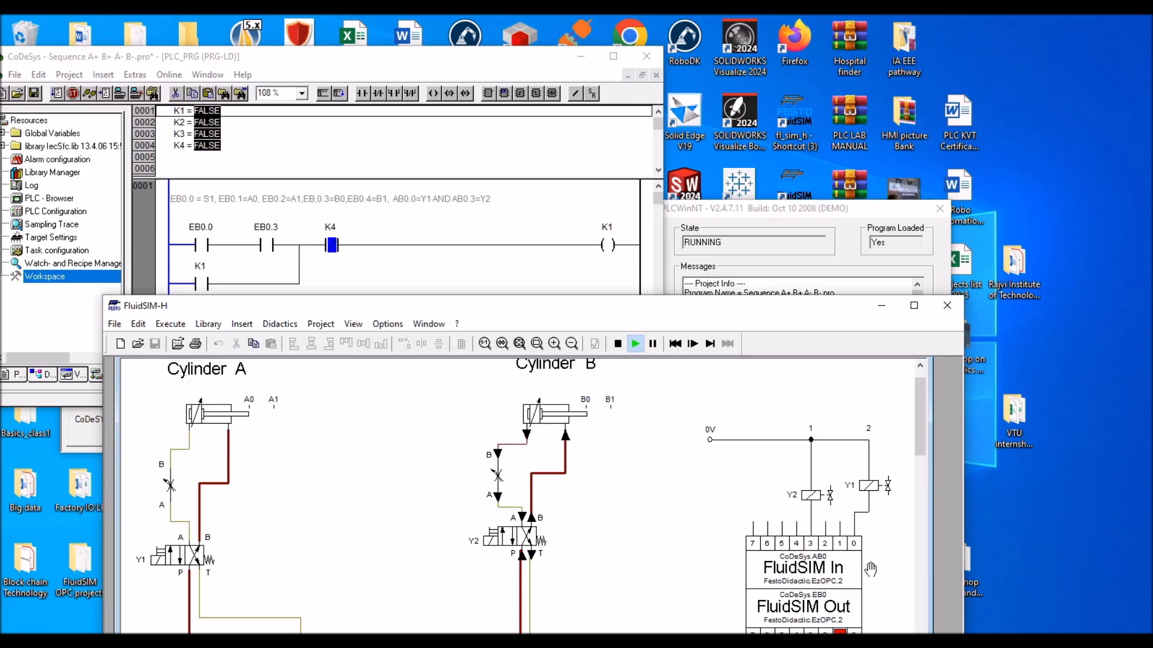
# - Actuate pushbutton S1 in FluidSIM again to repeat the cycle, and watch cylinders A and B
pyautogui.scroll(-3, 871, 569)
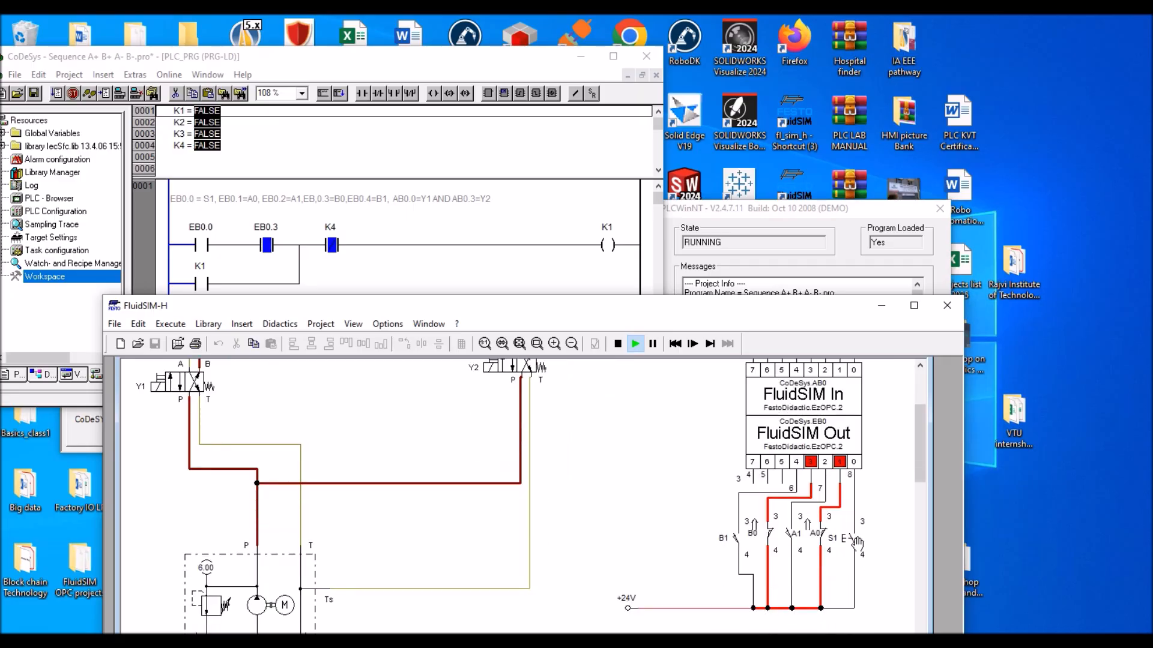
pyautogui.click(850, 532)
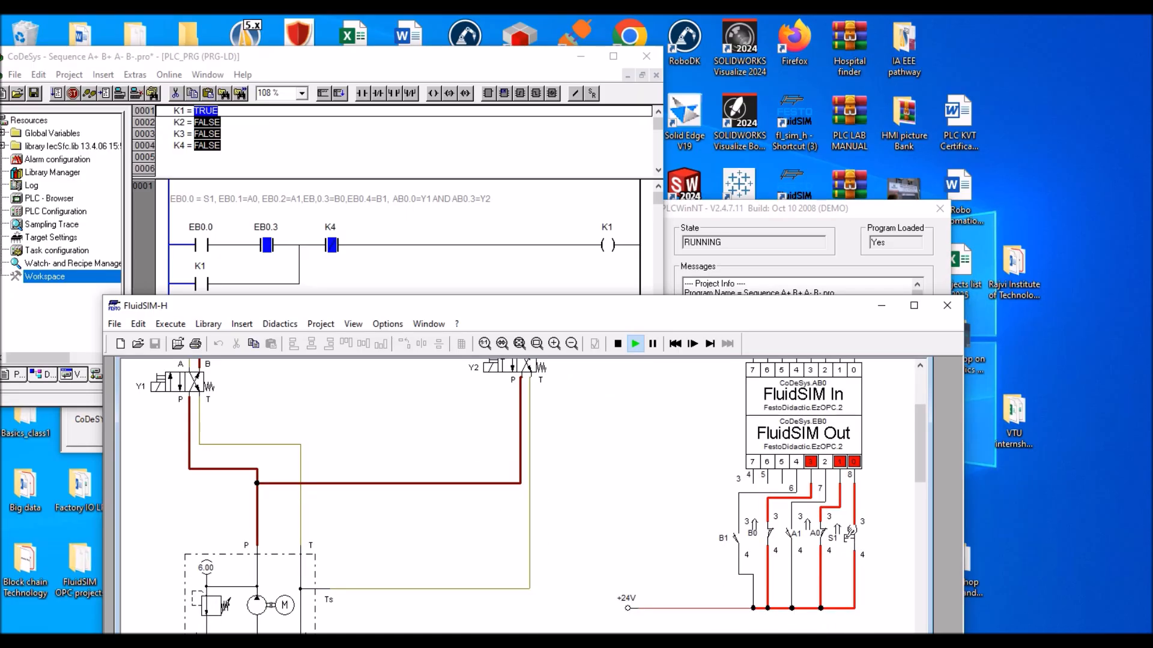
pyautogui.scroll(4, 859, 532)
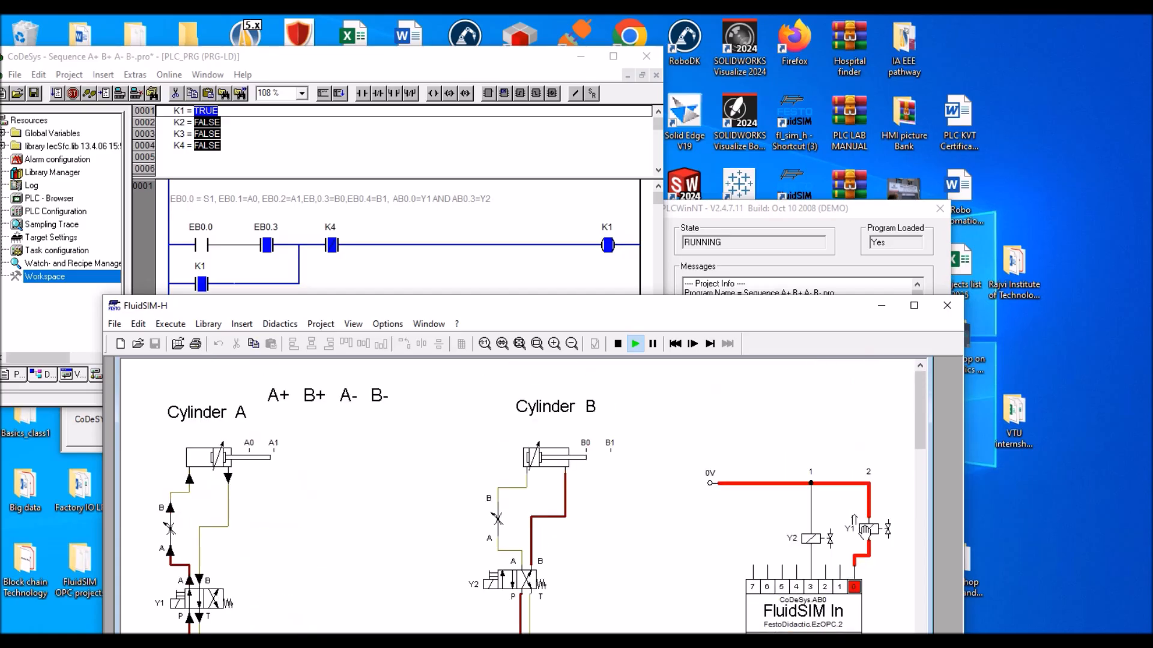